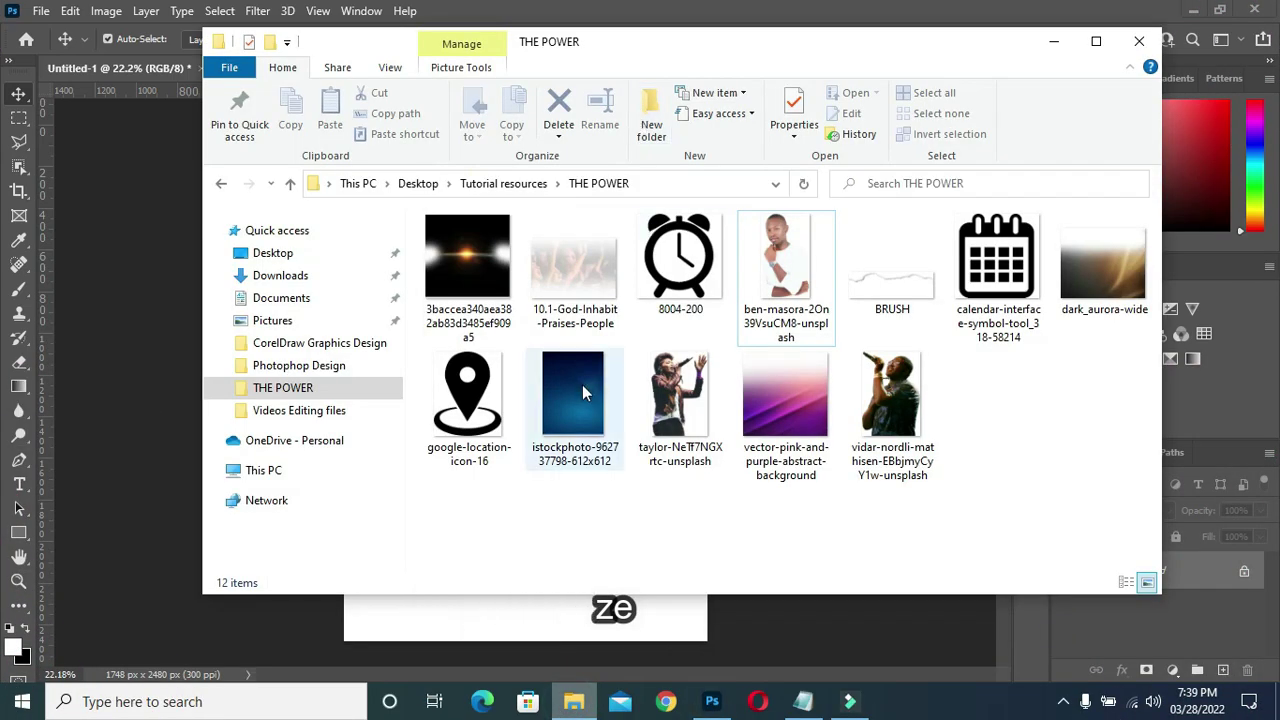
Place the istockphoto deep blue background image over the poster and commit it.
left_click(585, 392)
left_click_drag(581, 393, 522, 410)
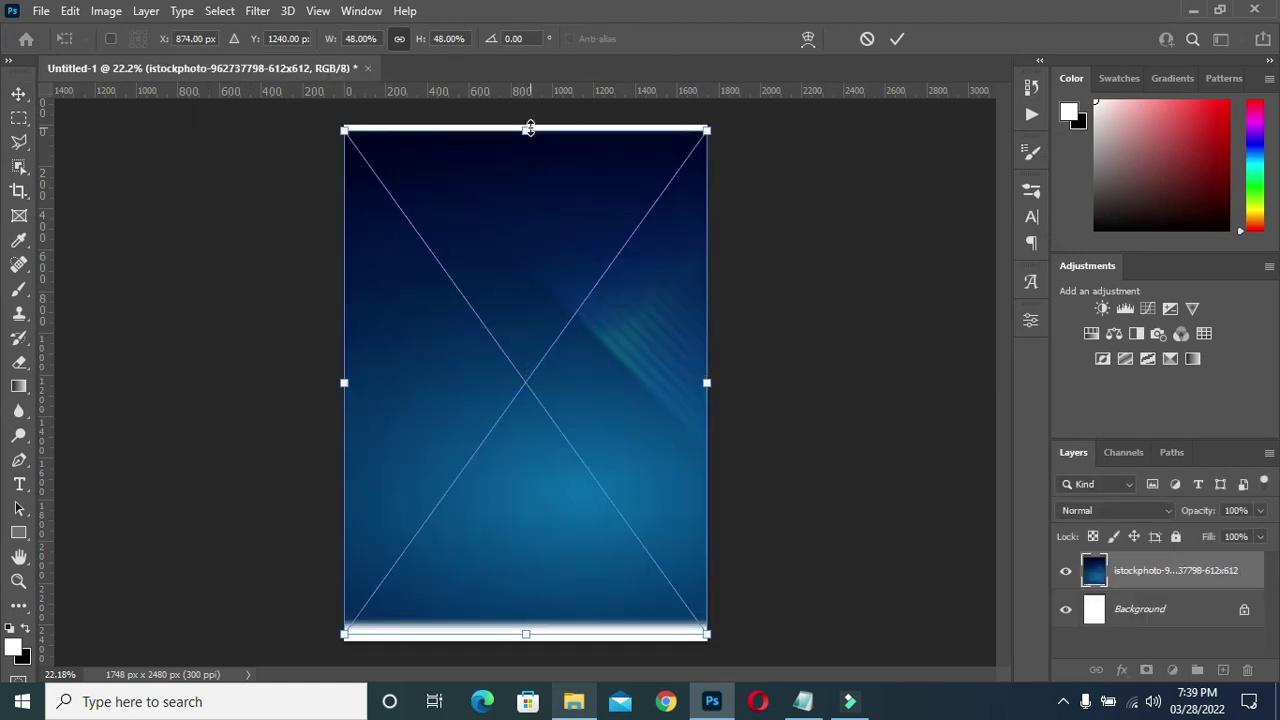
key("Up")
key("Up")
key("Up")
key("Up")
key("Up")
key("Up")
key("Up")
key("Up")
key("Up")
left_click(897, 38)
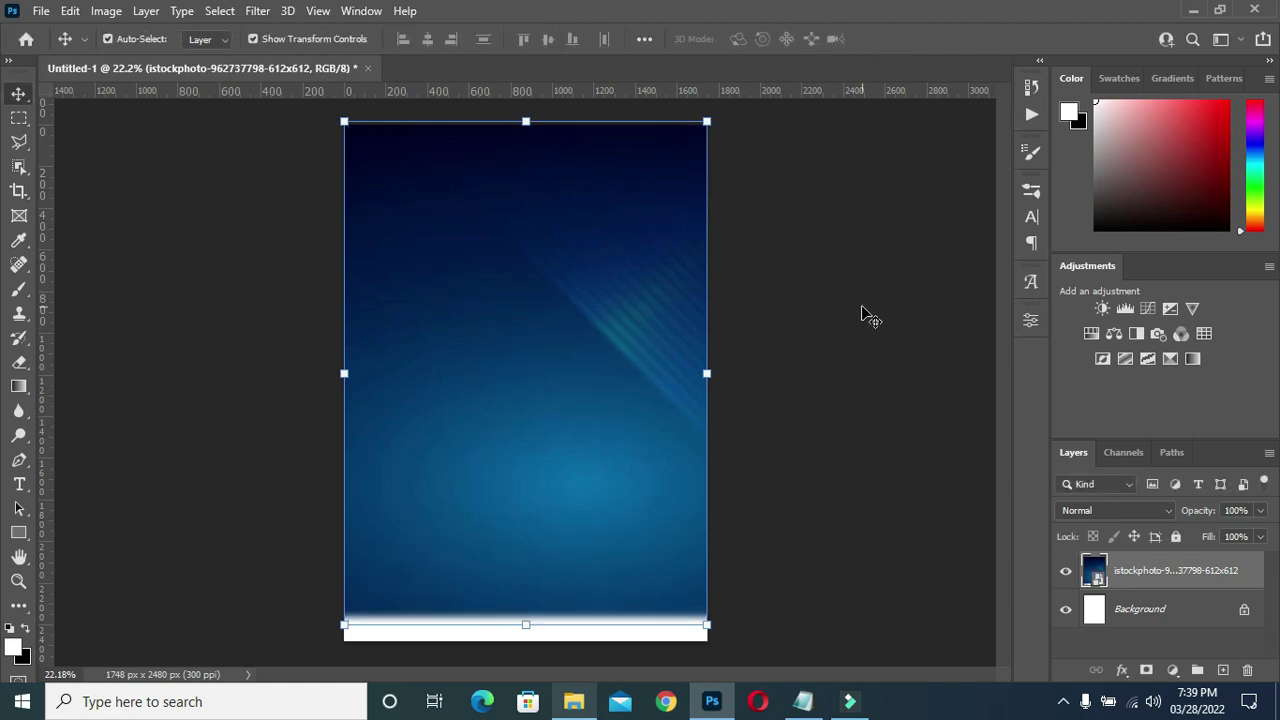
Add the white BRUSH cloud image along the poster's bottom edge.
left_click(573, 701)
mouse_move(890, 265)
left_mouse_down()
mouse_move(855, 352)
mouse_move(196, 572)
left_mouse_up()
left_click_drag(562, 418, 557, 624)
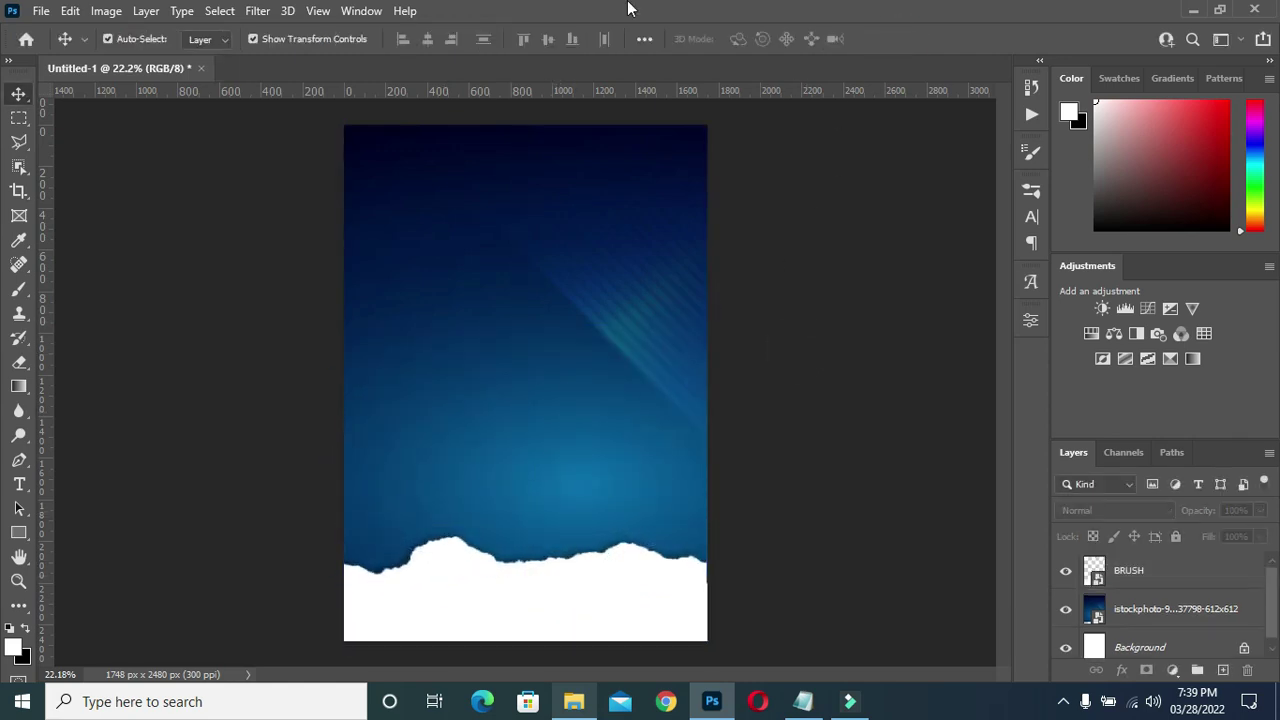
left_click(1158, 618)
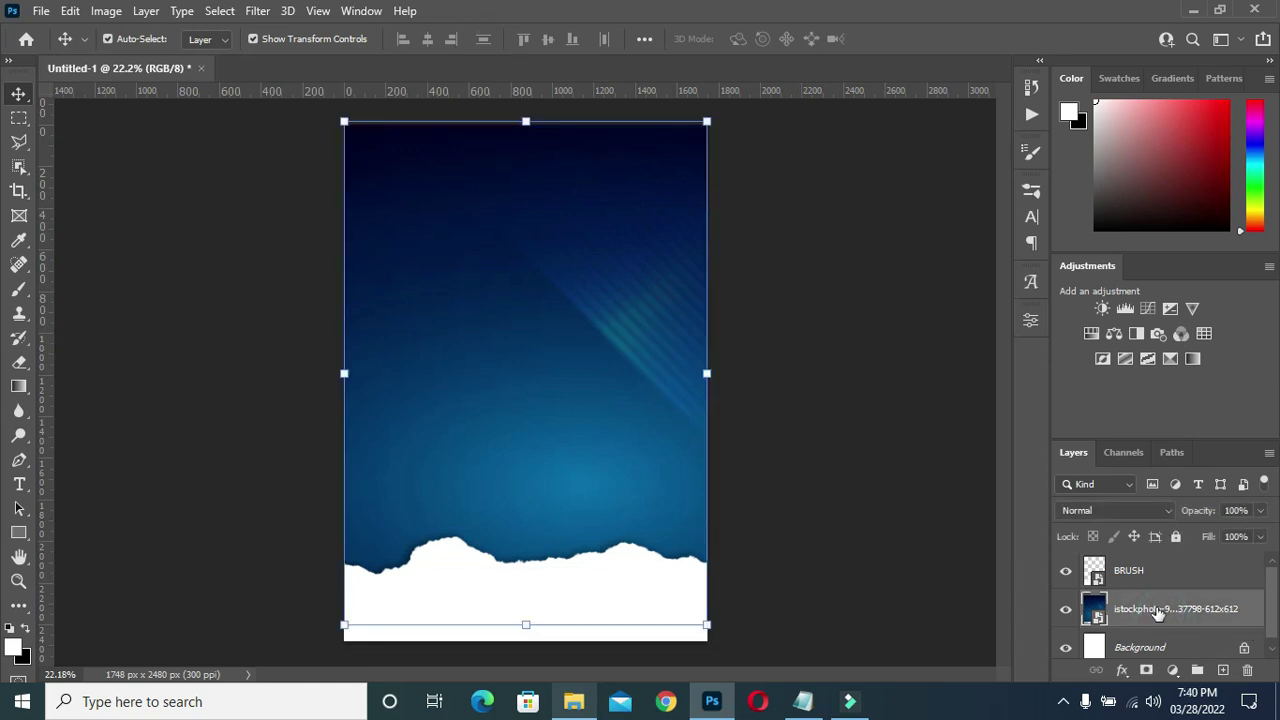
left_click(574, 702)
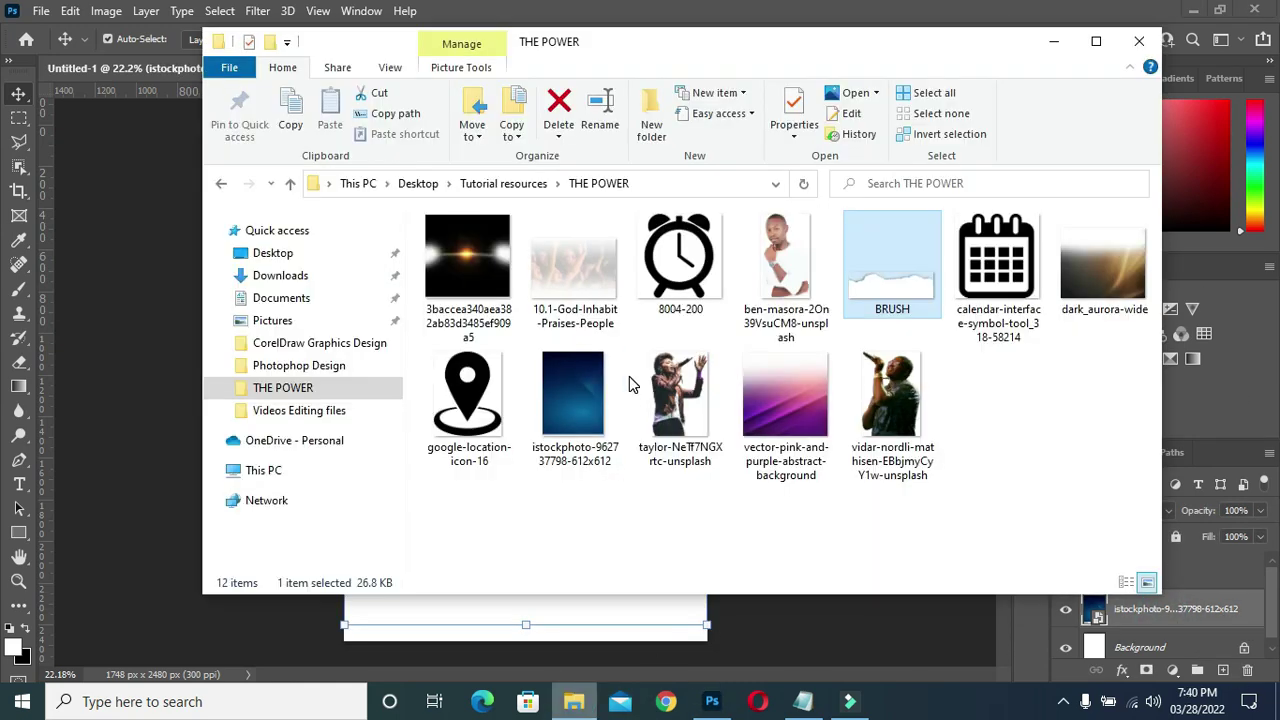
Place the pink-and-purple abstract image lower on the poster and commit it.
left_click(795, 403)
left_click_drag(795, 410, 785, 635)
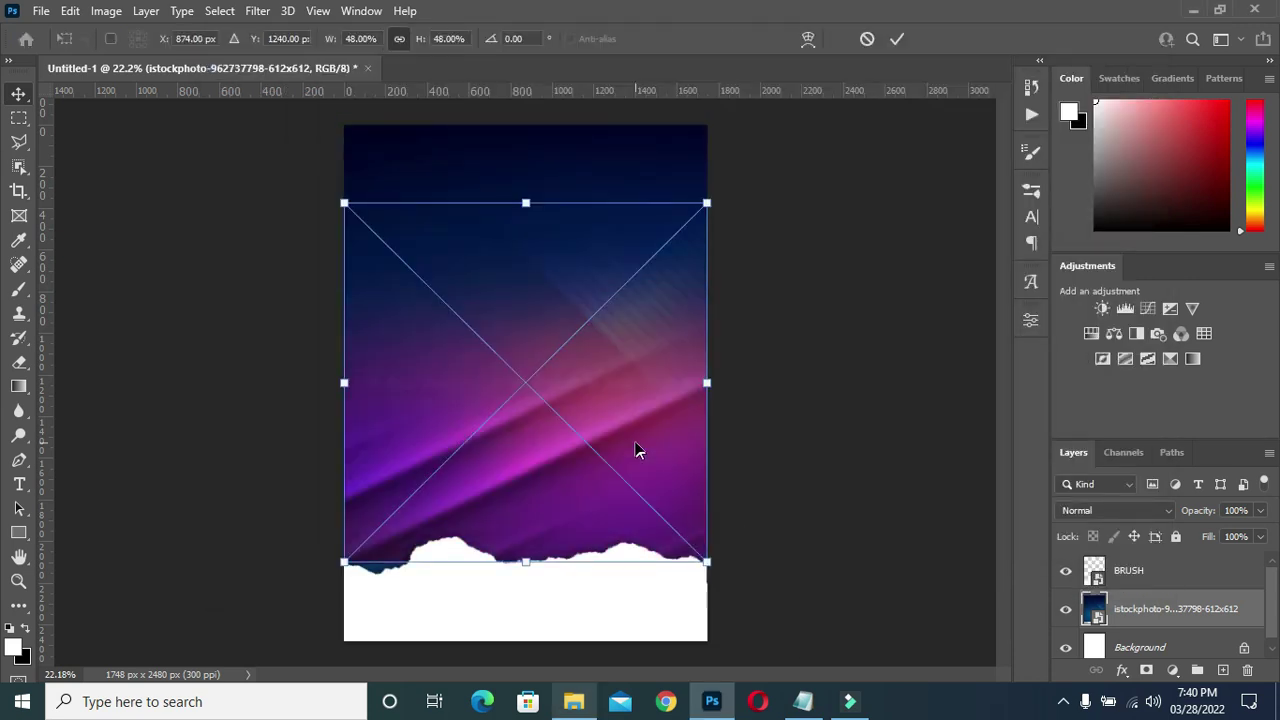
left_click_drag(594, 434, 594, 477)
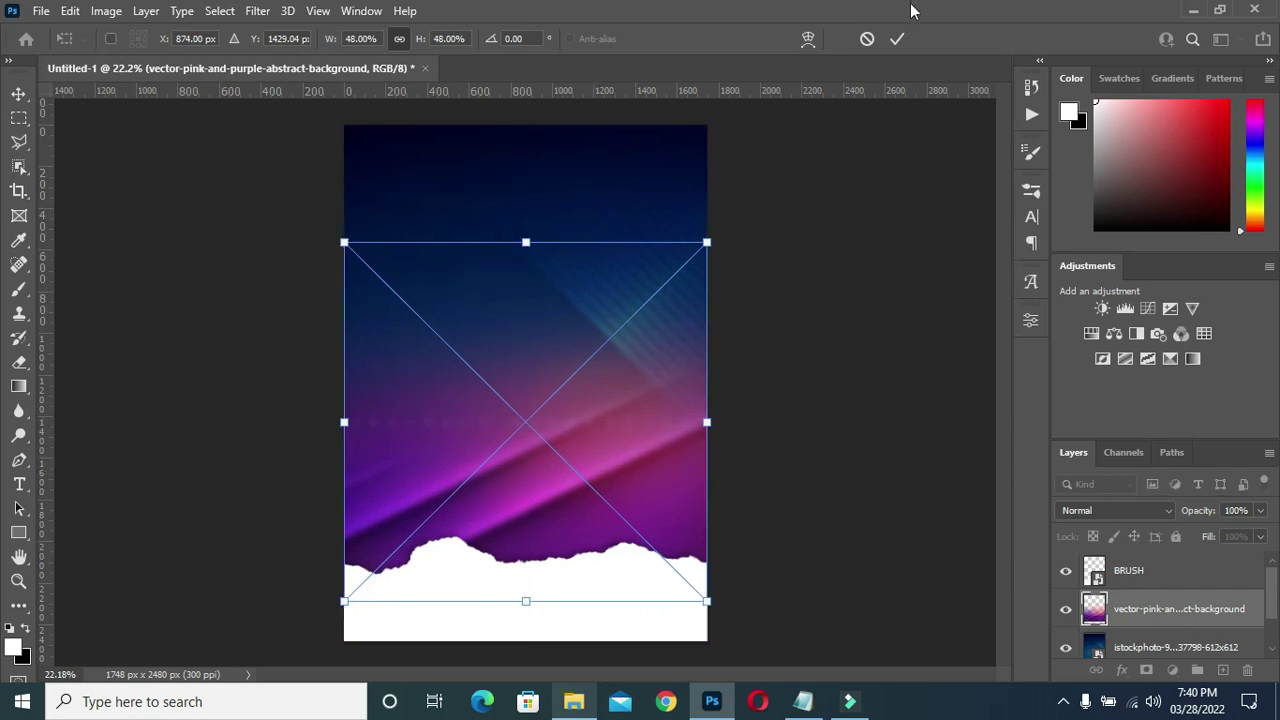
left_click(897, 38)
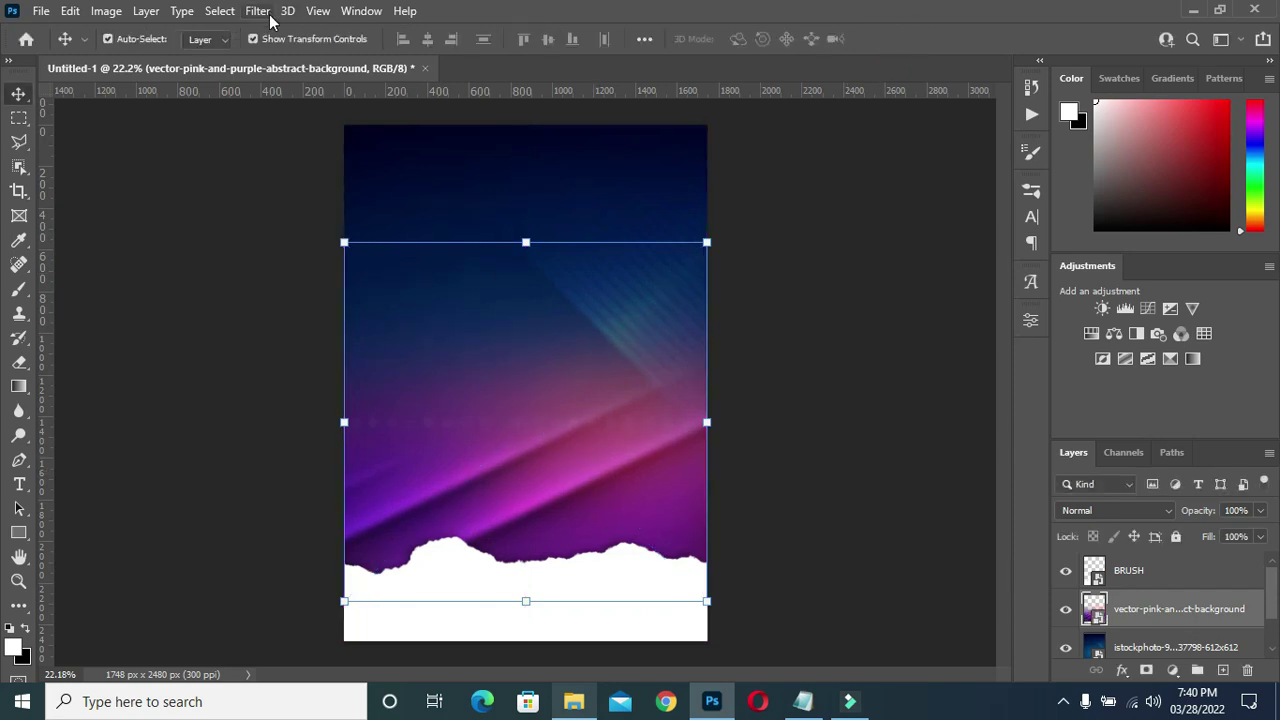
Soften the pink-and-purple layer with a Gaussian Blur of radius 18.
left_click(262, 12)
mouse_move(290, 251)
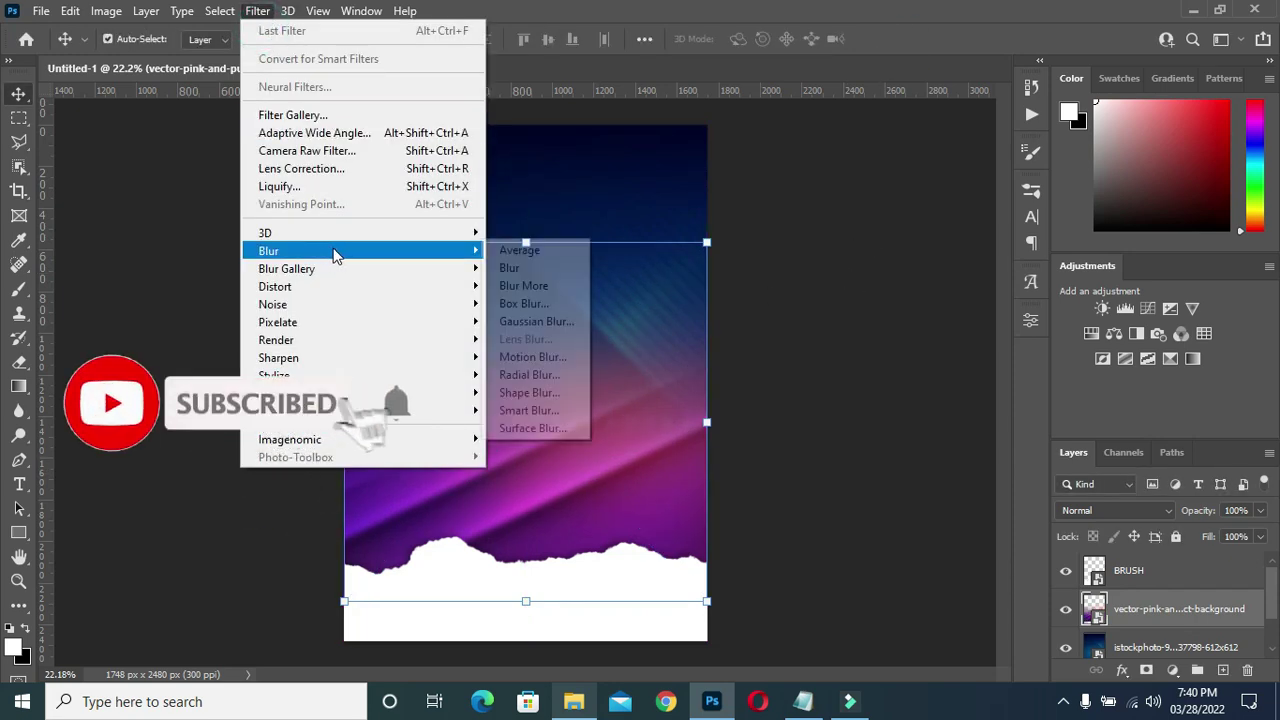
left_click(530, 307)
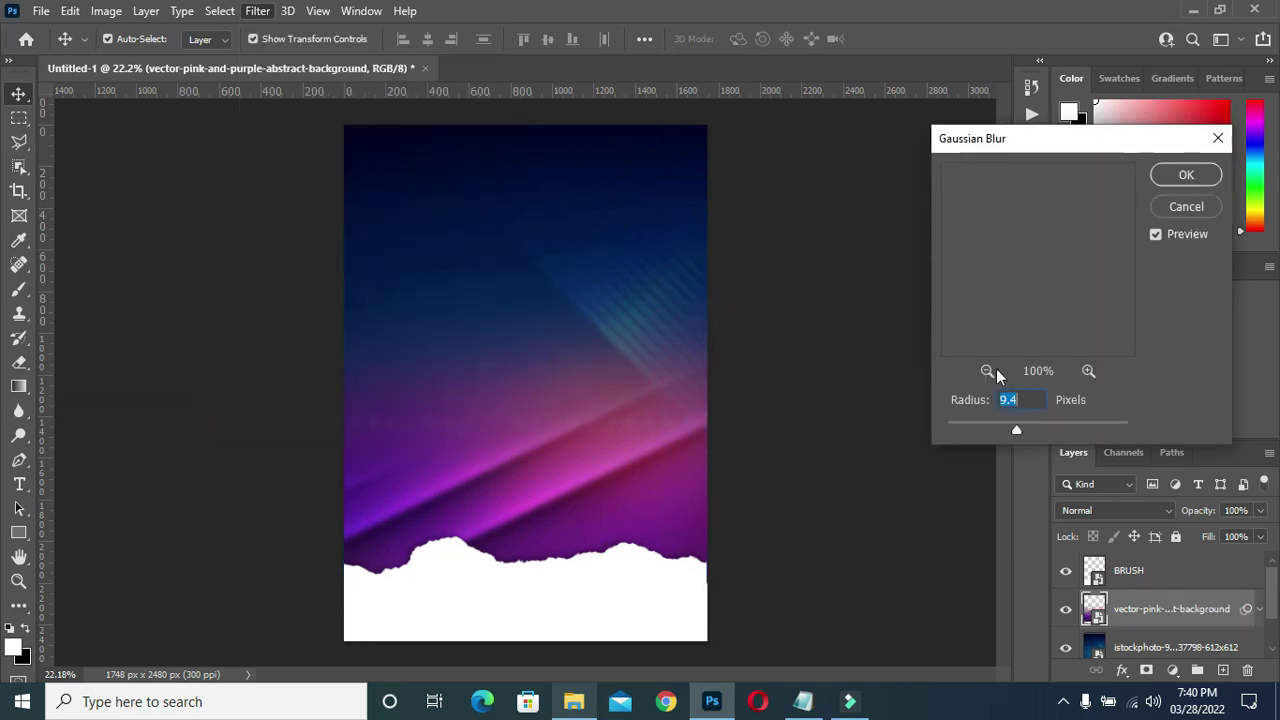
left_click_drag(1018, 430, 1024, 432)
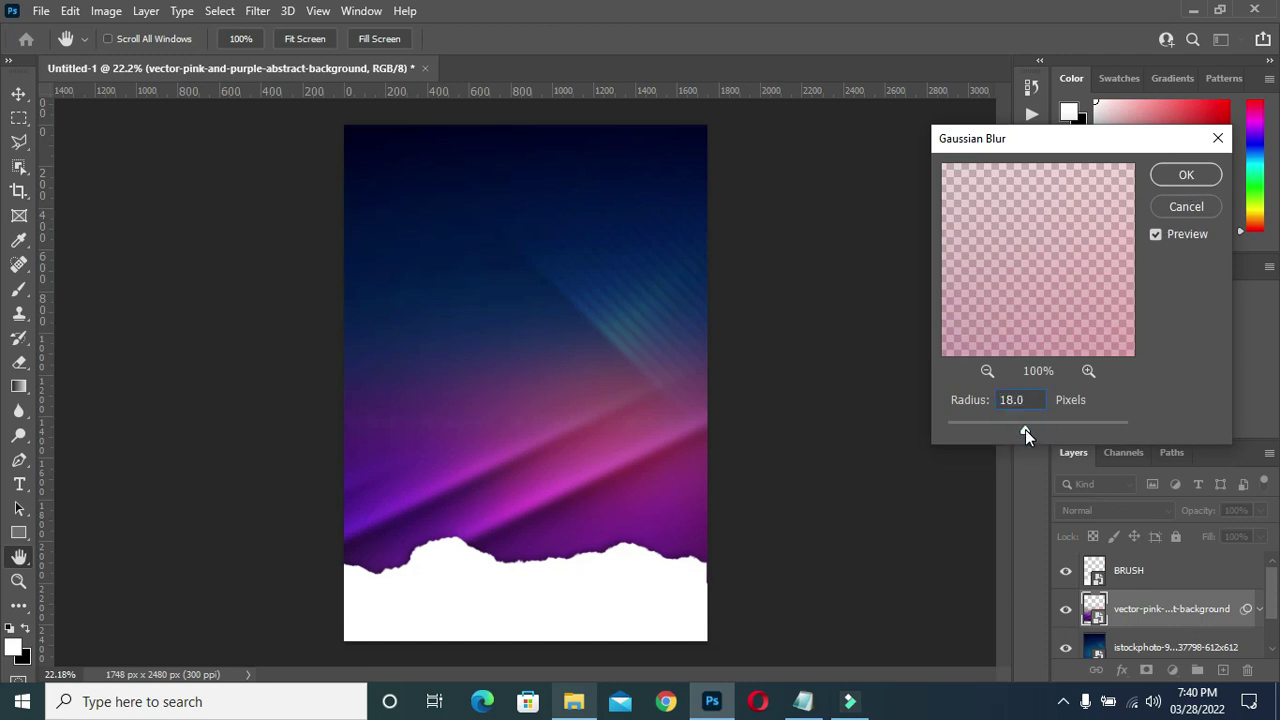
left_click(1186, 175)
left_click(822, 452)
Bring in the dark_aurora-wide image below the BRUSH clouds layer and hide it.
left_click(574, 701)
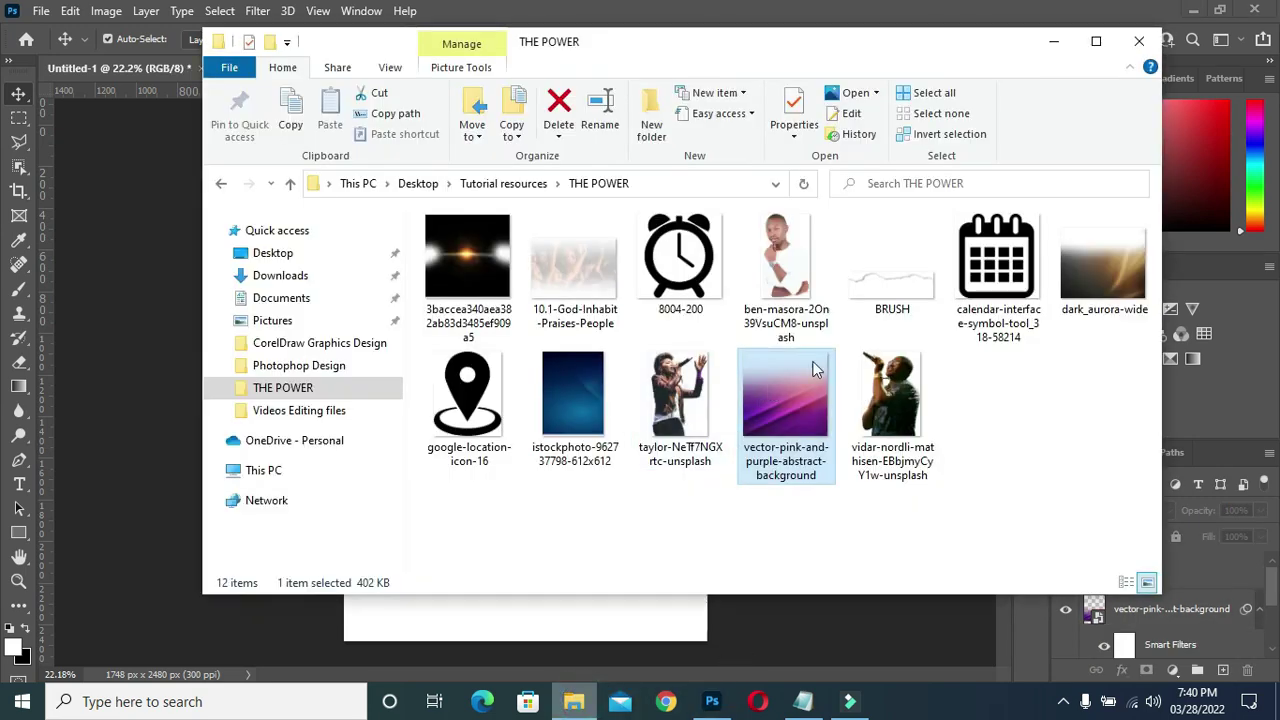
mouse_move(1104, 266)
left_mouse_down()
mouse_move(535, 680)
mouse_move(563, 594)
left_mouse_up()
mouse_move(560, 487)
left_mouse_down()
mouse_move(560, 509)
mouse_move(560, 492)
left_mouse_up()
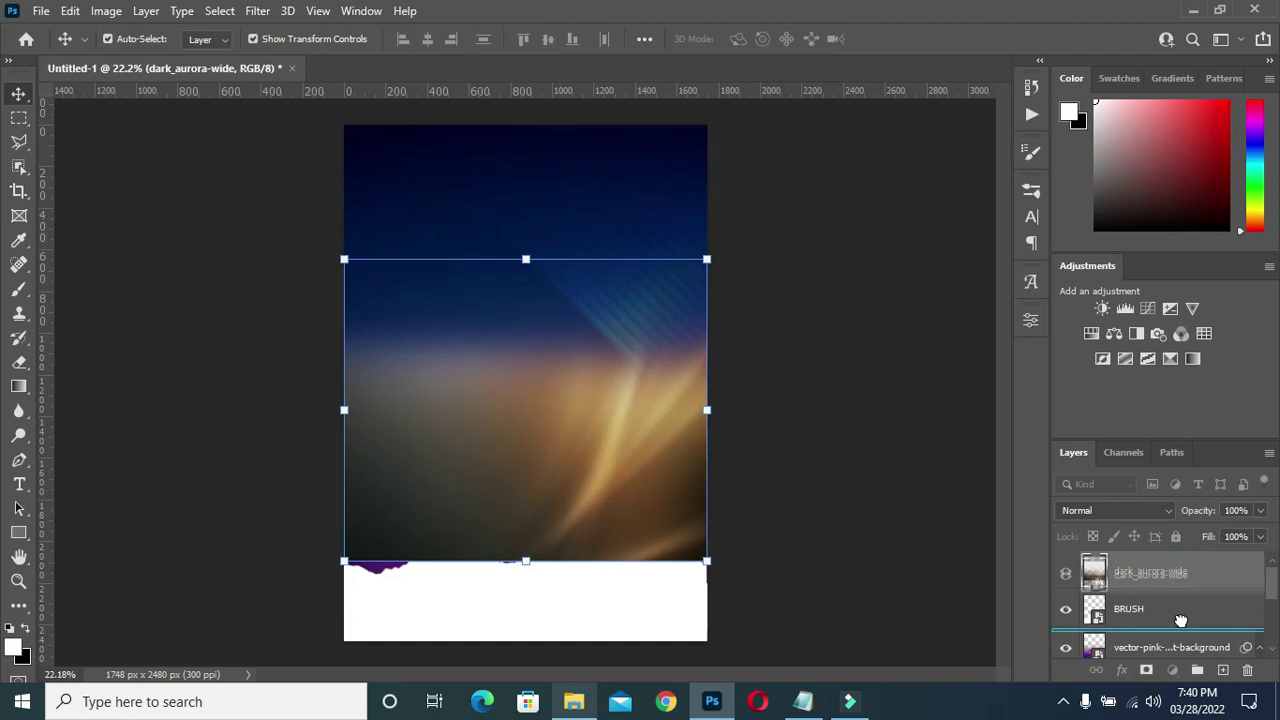
left_click_drag(1187, 622, 1180, 618)
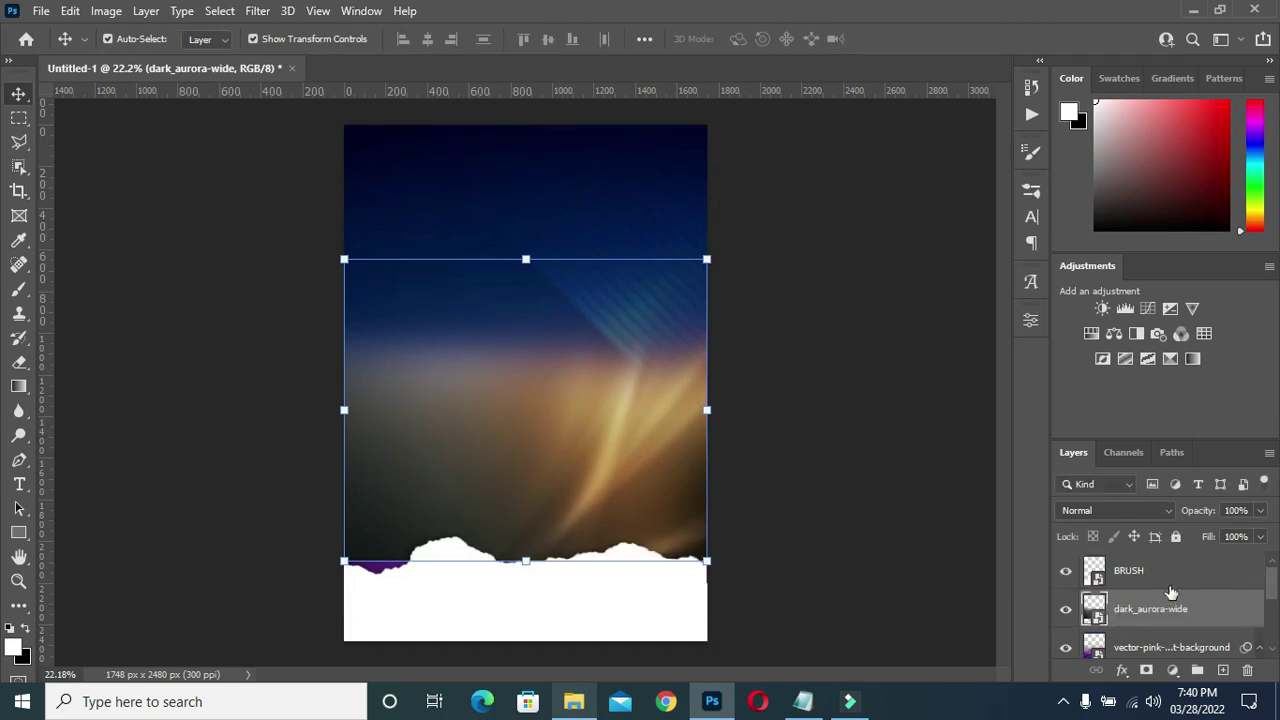
left_click(1064, 609)
scroll(1134, 601, "down", 1)
Set the pink-and-purple layer to Luminosity blending, then show and lower the aurora.
left_click(1151, 618)
scroll(1142, 607, "down", 1)
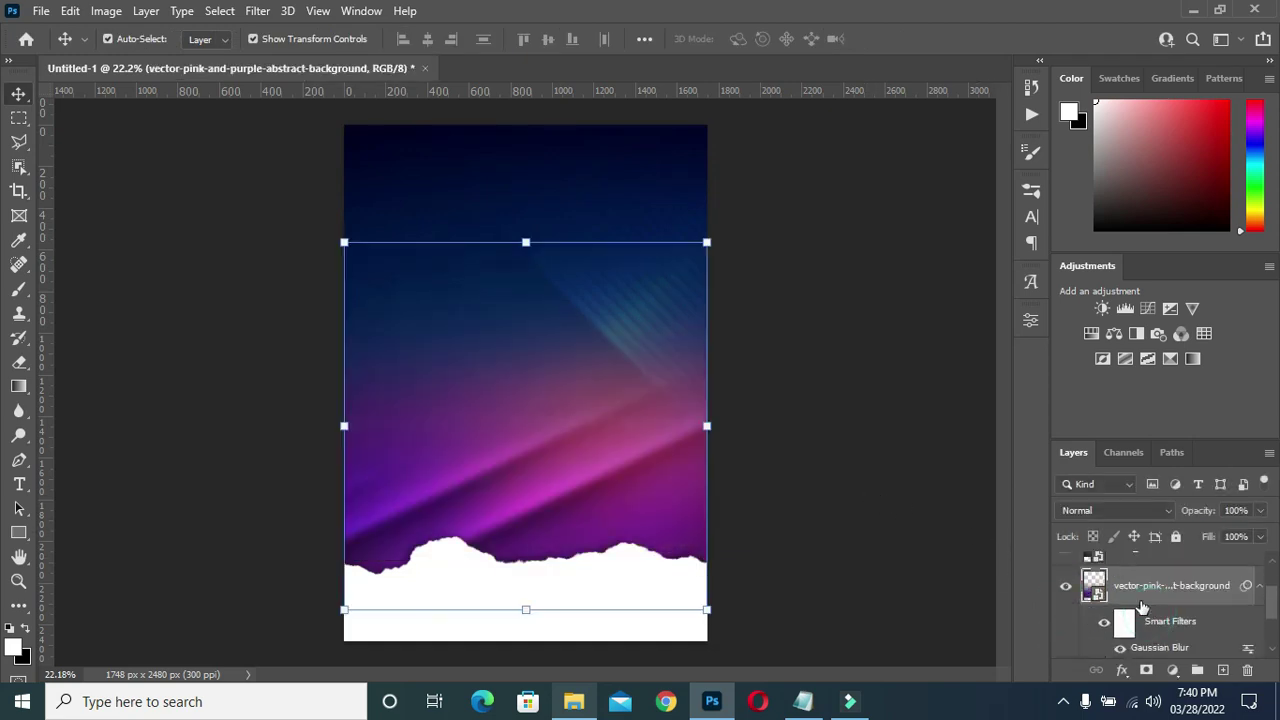
left_click(1138, 512)
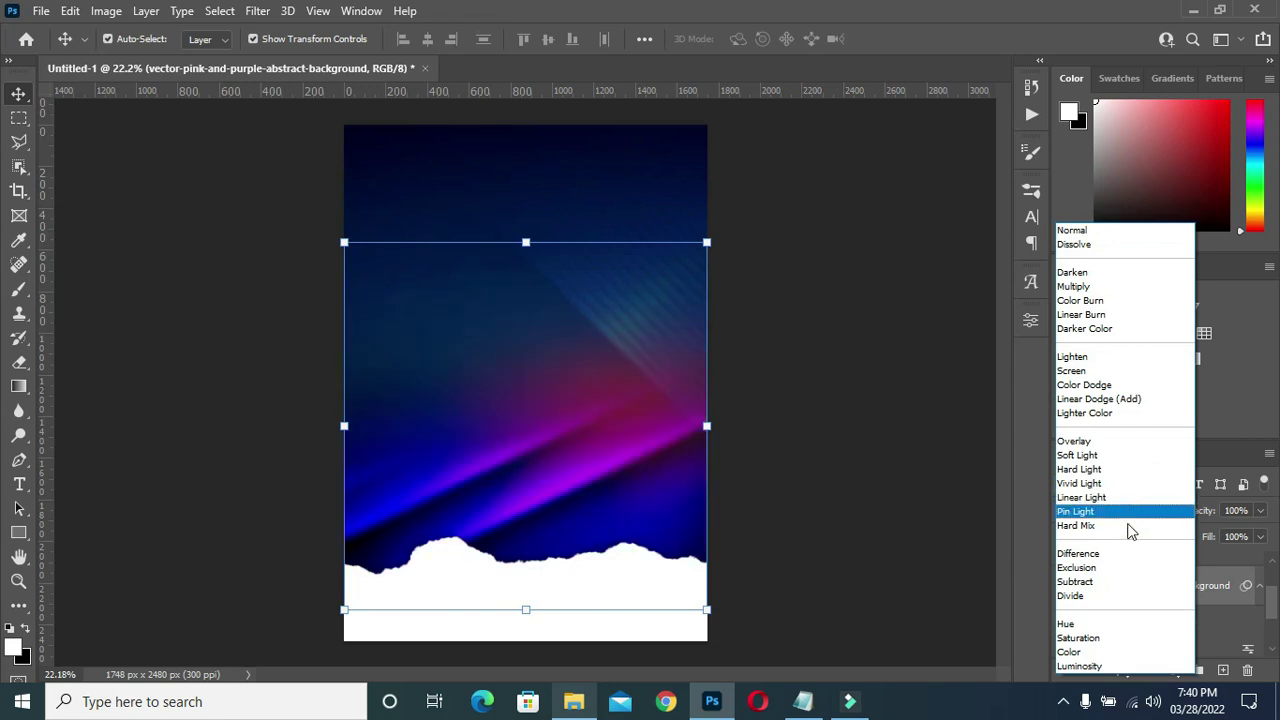
left_click(1103, 666)
left_click(886, 500)
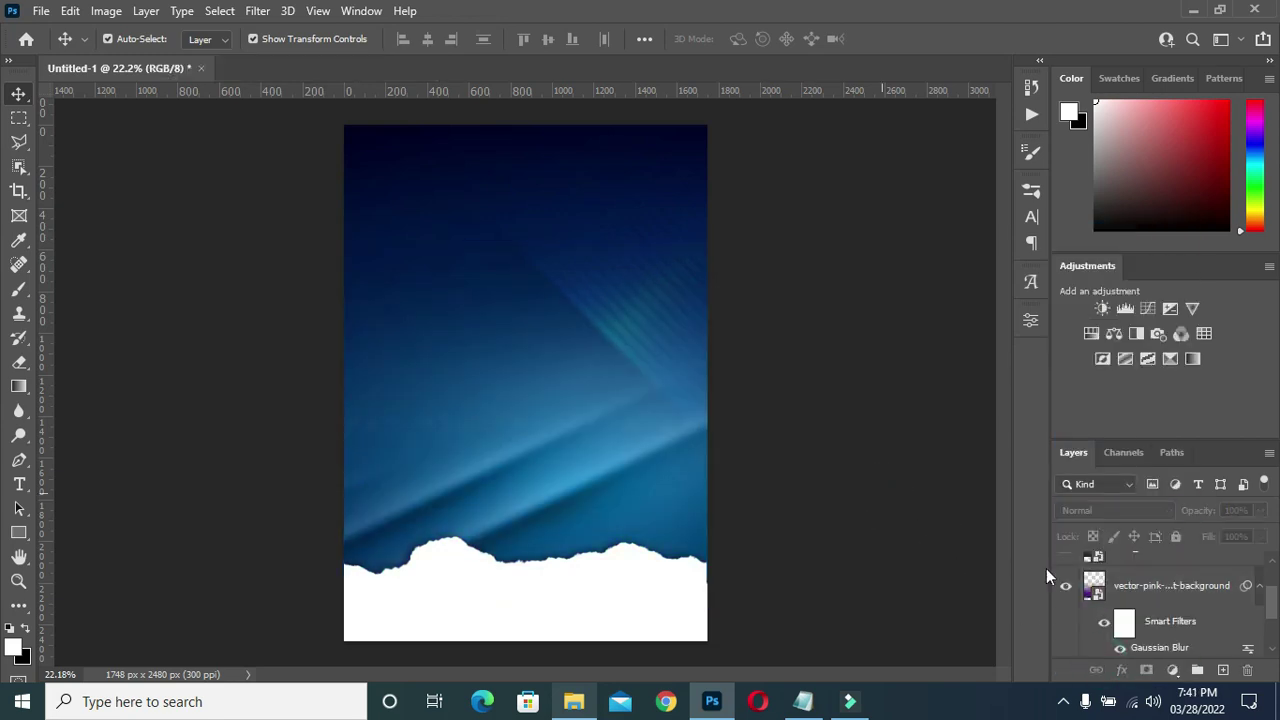
left_click(1260, 589)
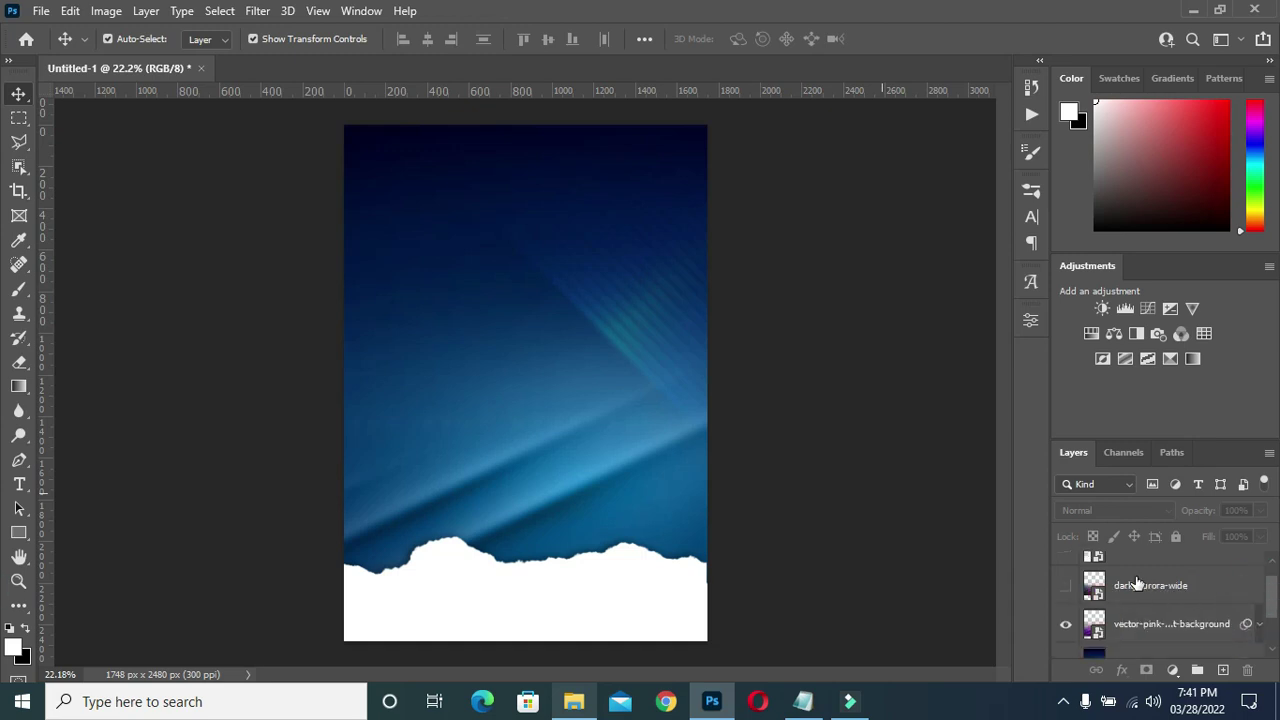
left_click(1065, 585)
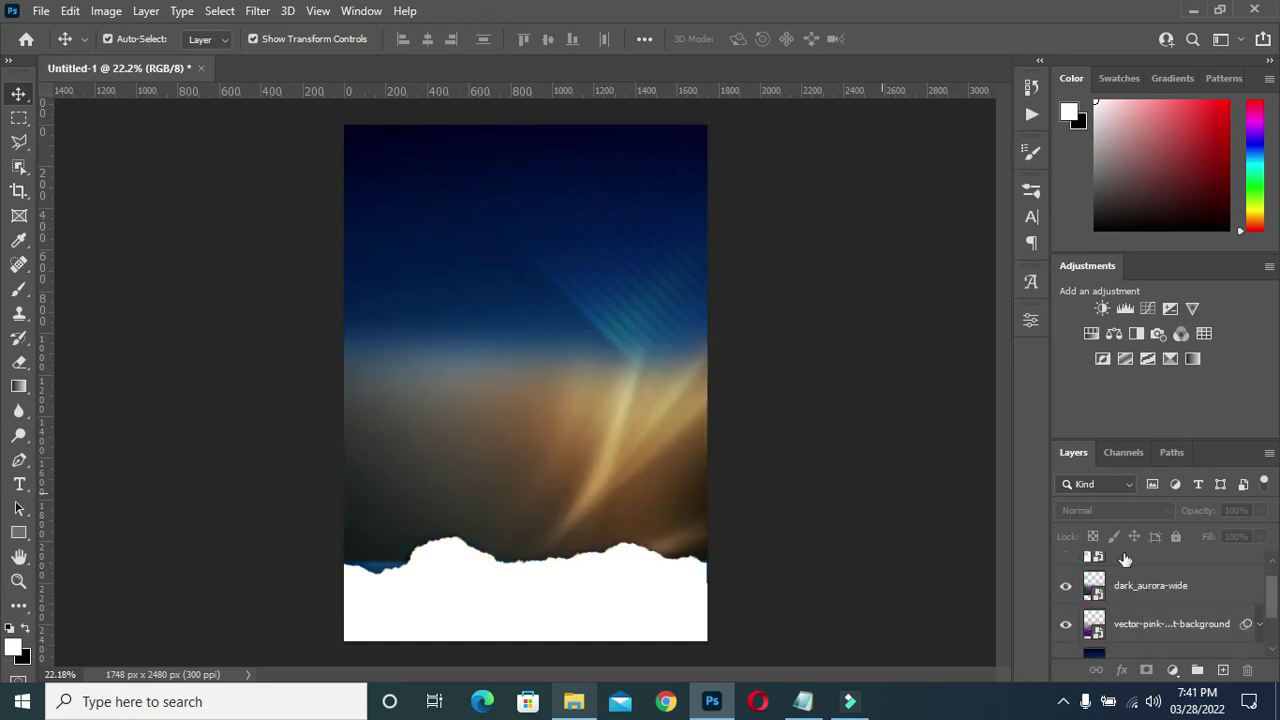
left_click_drag(544, 427, 544, 475)
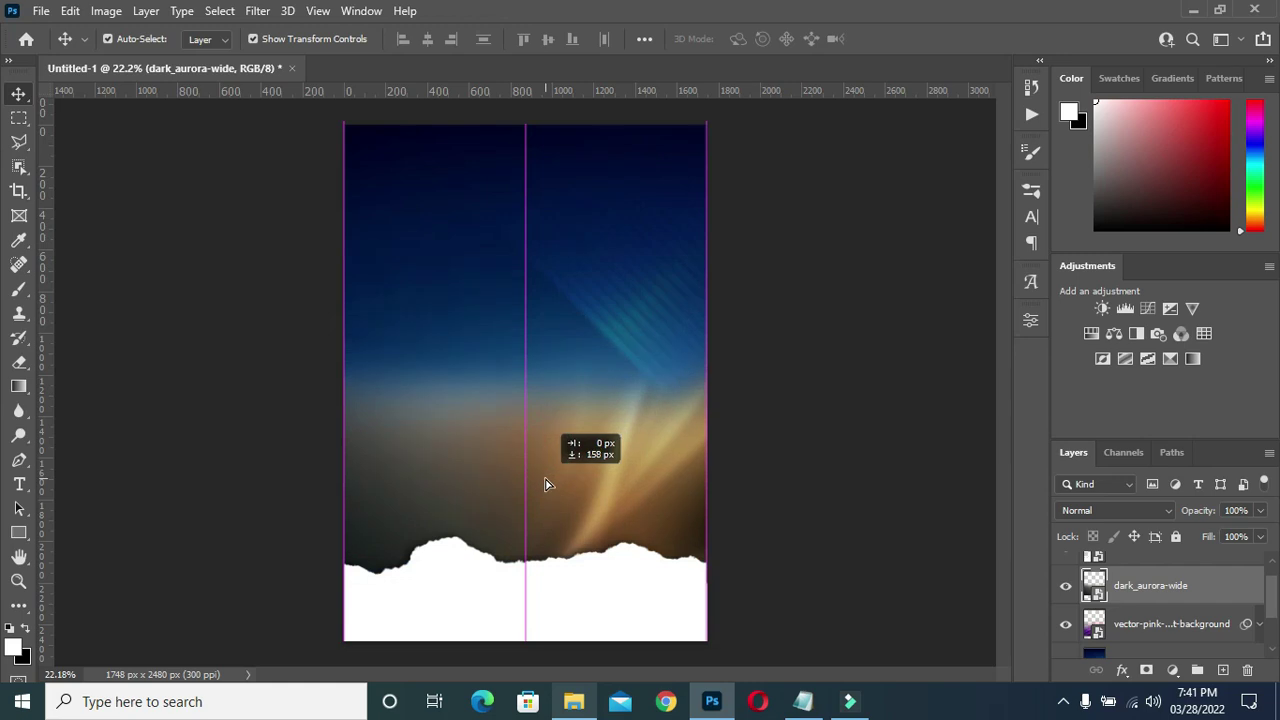
Blend the dark_aurora-wide layer with Lighten and nudge it slightly.
left_click(1119, 511)
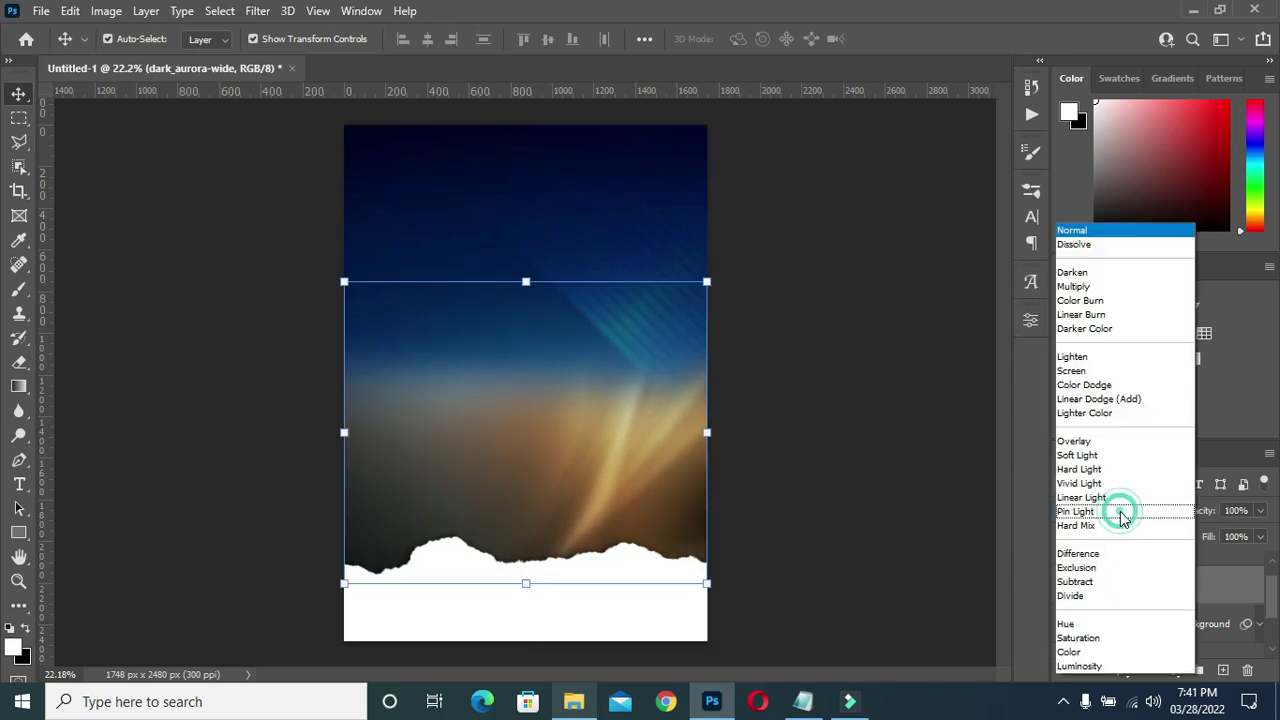
left_click(1092, 356)
left_click(903, 491)
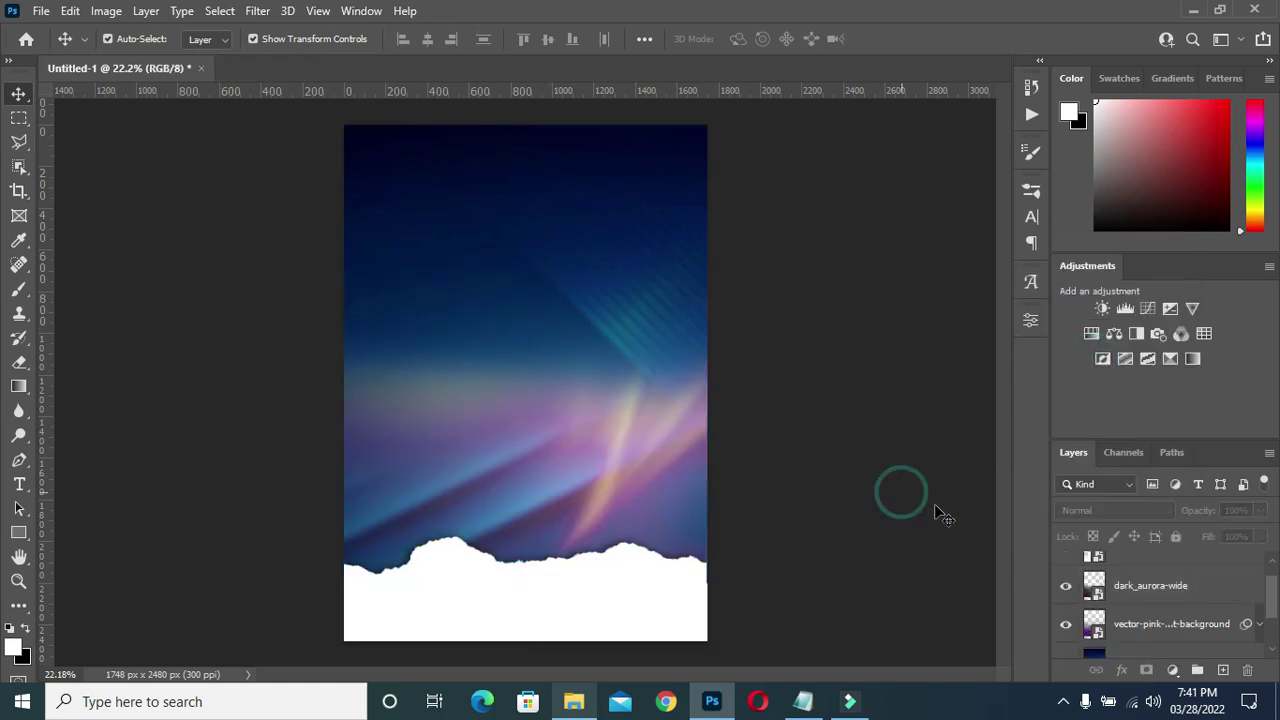
left_click(605, 441)
mouse_move(605, 441)
left_mouse_down()
mouse_move(608, 425)
mouse_move(611, 436)
left_mouse_up()
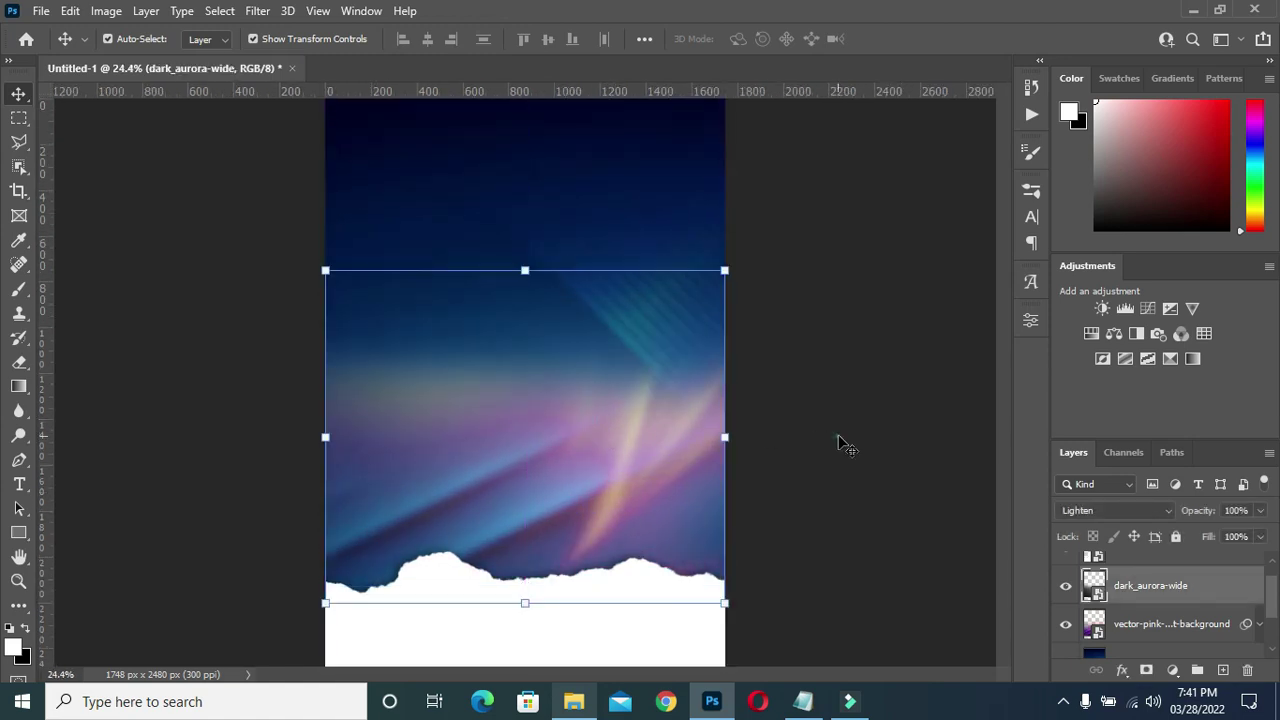
left_click(791, 455)
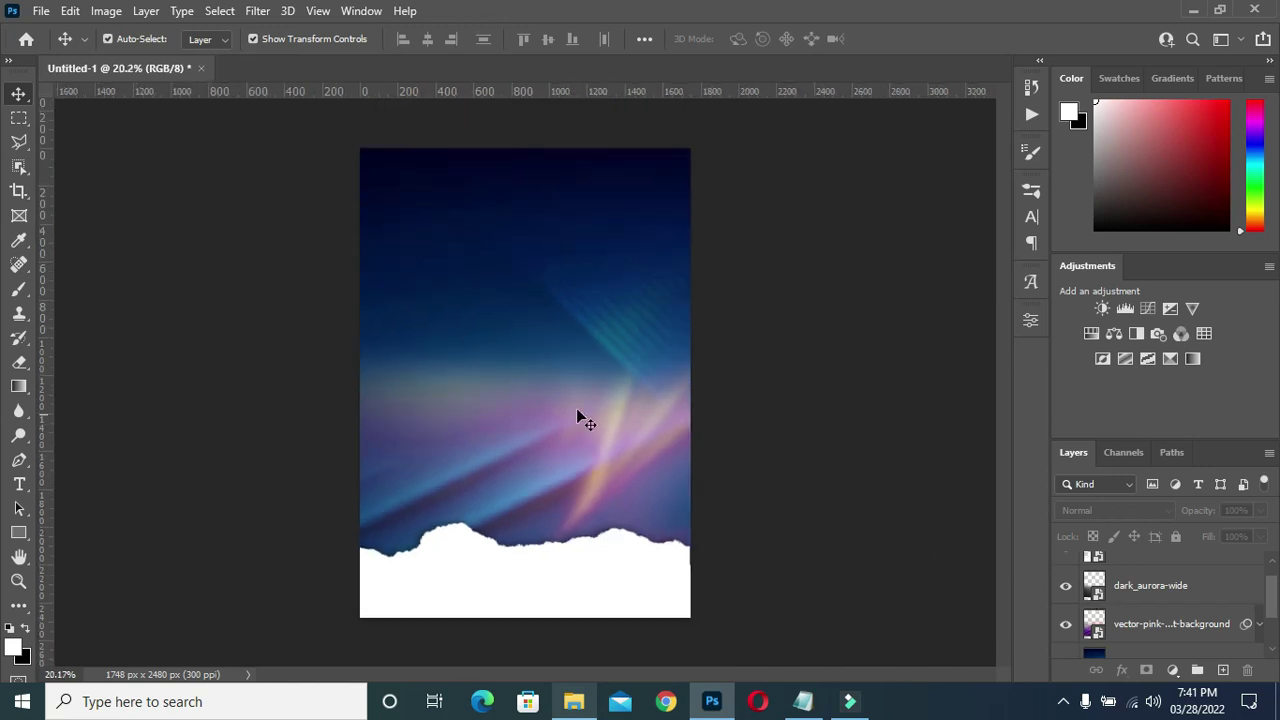
Reposition the pink-and-purple layer with a free transform and commit it.
left_click(1220, 634)
left_click(522, 212)
left_click_drag(523, 209, 523, 279)
left_click(897, 38)
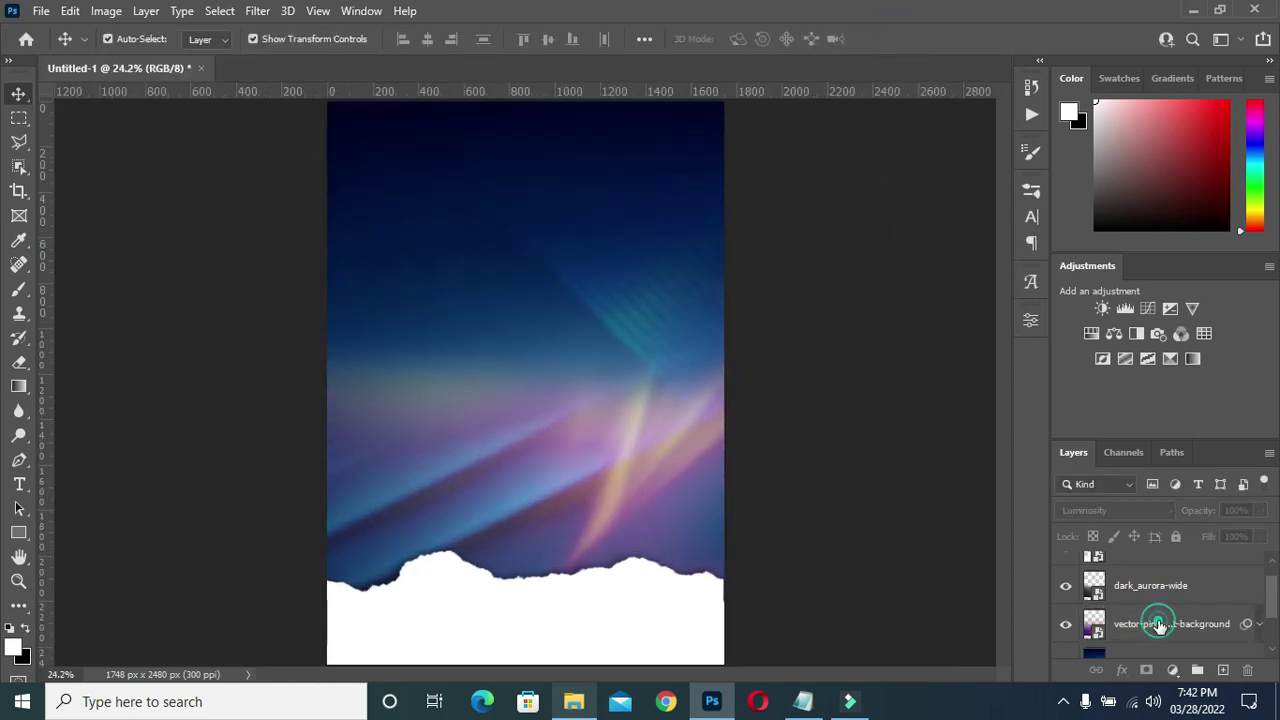
left_click(1158, 624)
left_click(817, 358)
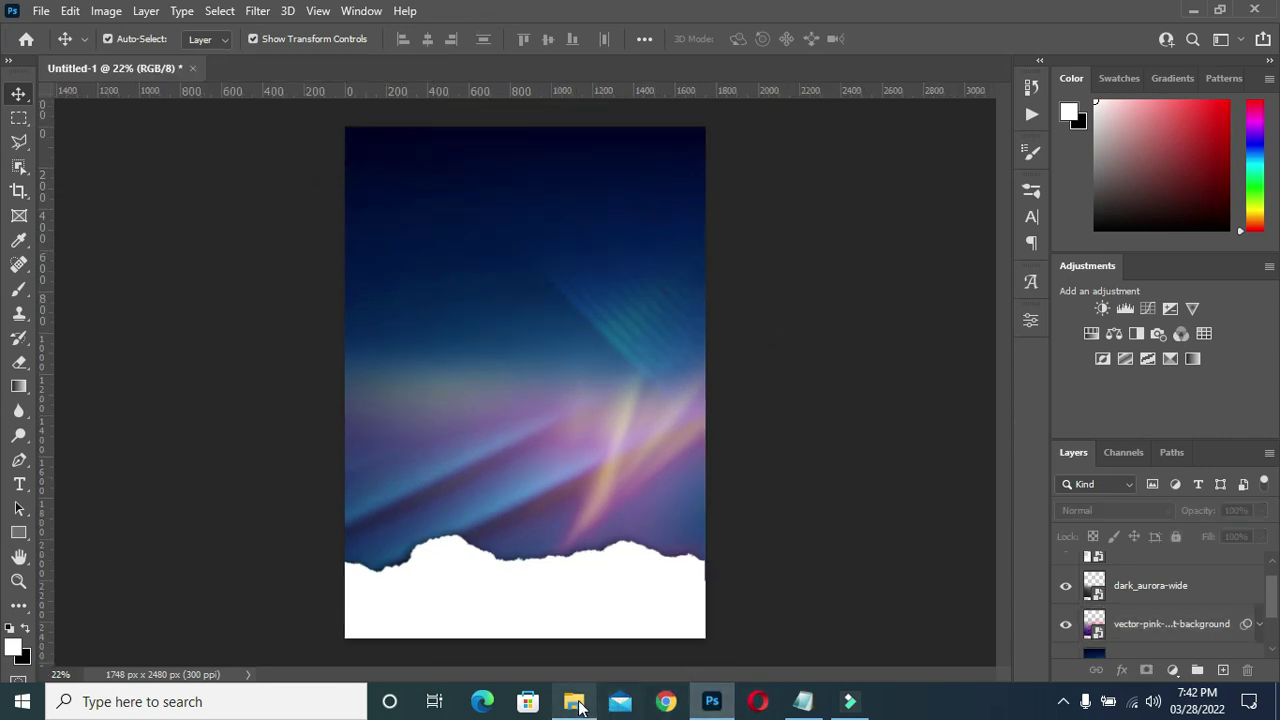
Place the worshipping-crowd photo at the poster's top, slightly enlarged.
left_click(574, 701)
mouse_move(556, 277)
left_mouse_down()
mouse_move(393, 568)
mouse_move(480, 357)
left_mouse_up()
left_click_drag(533, 298, 531, 209)
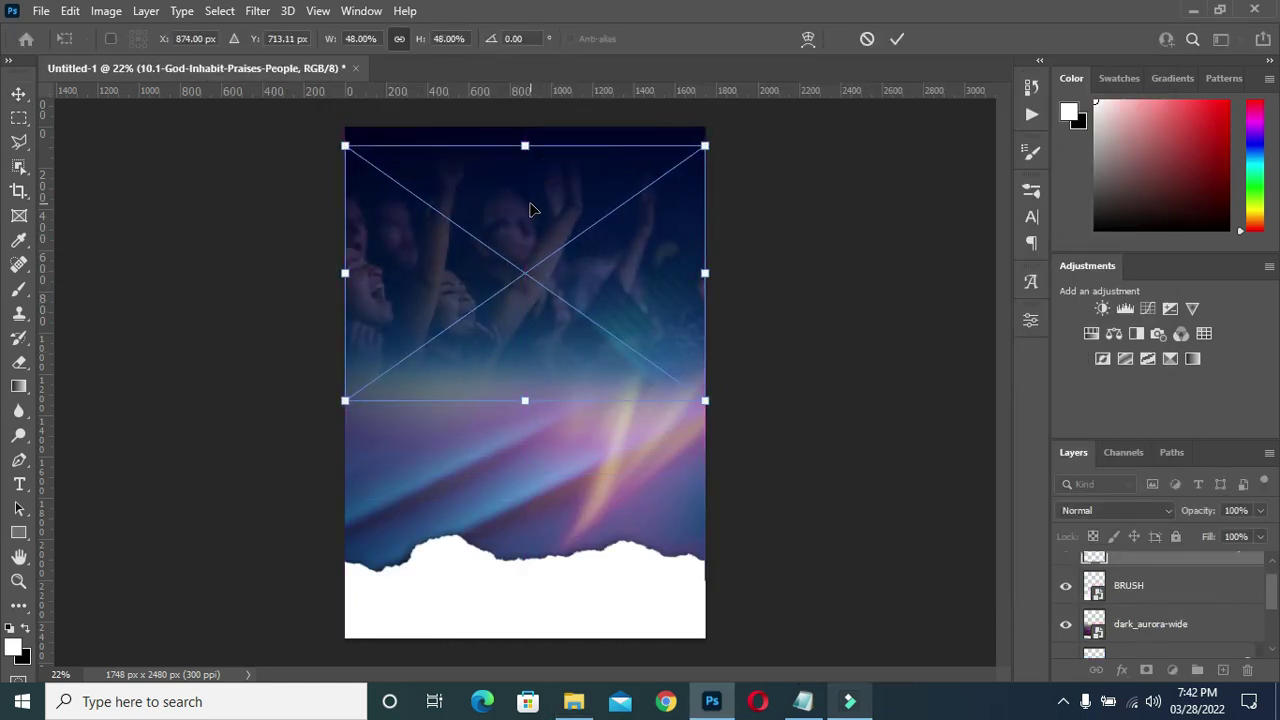
left_click_drag(525, 400, 525, 410)
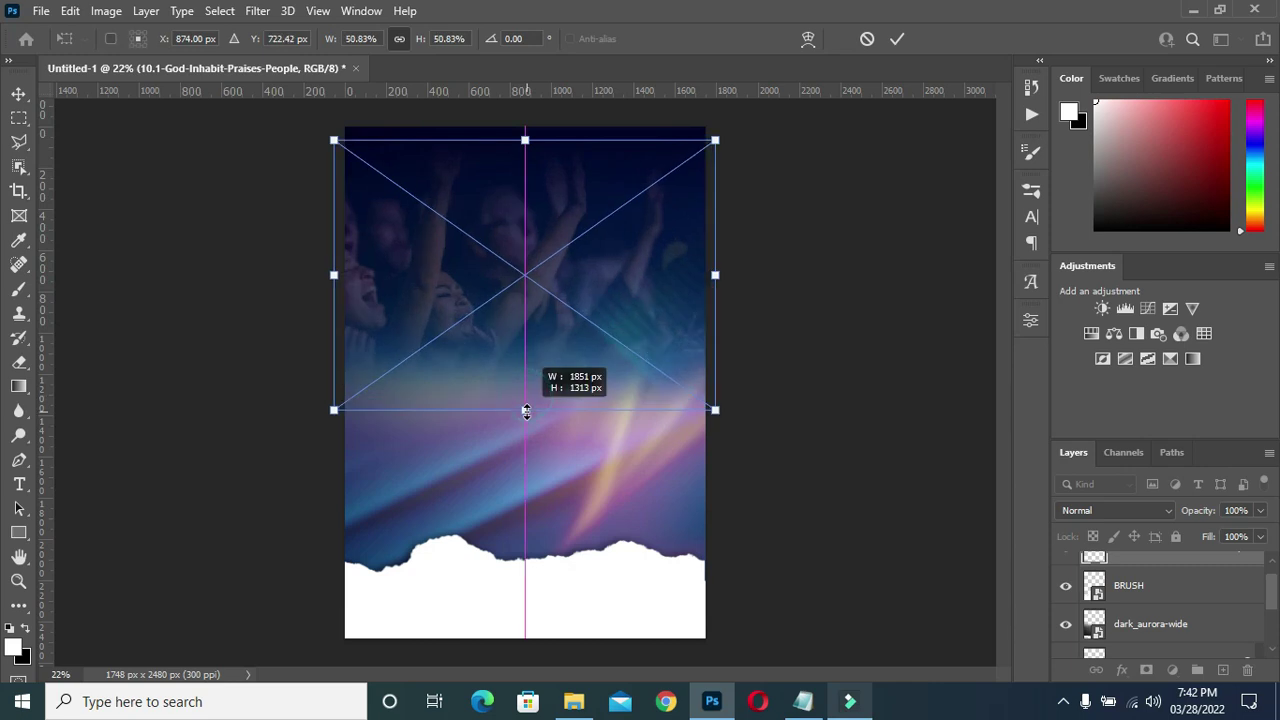
left_click(893, 39)
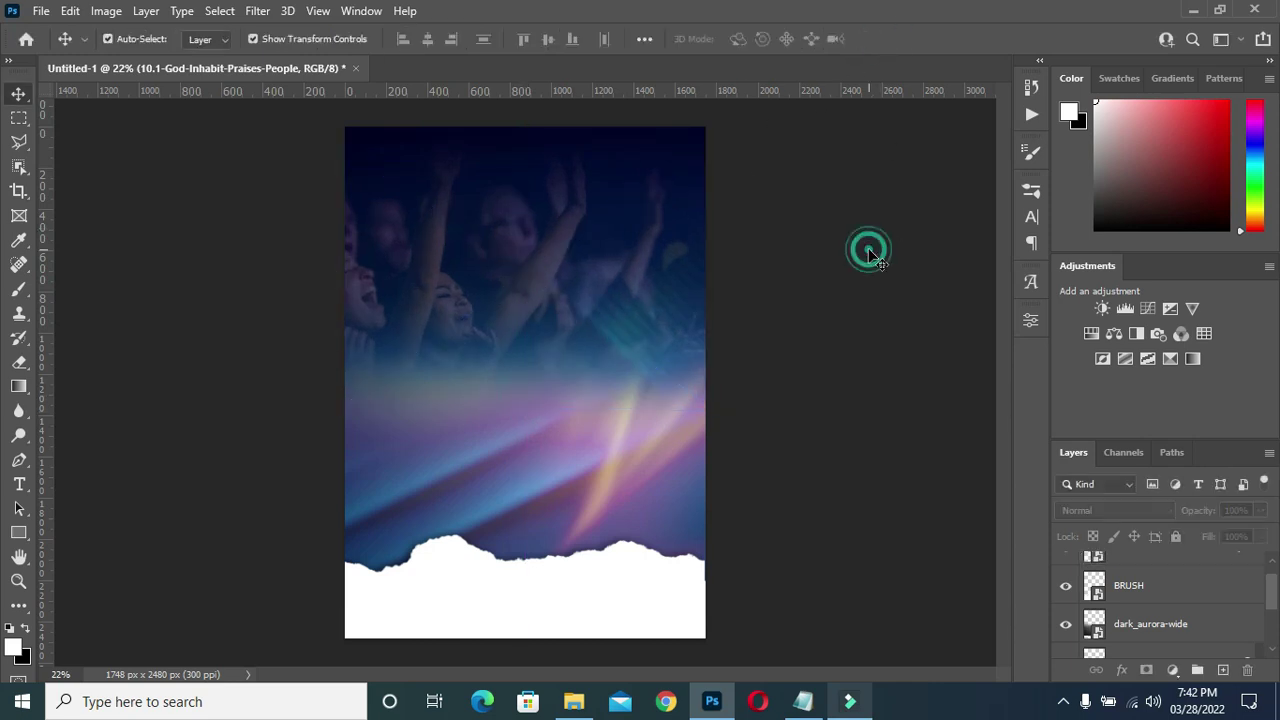
Fade the crowd photo to 73% opacity over the aurora background.
left_click_drag(1215, 513, 1197, 514)
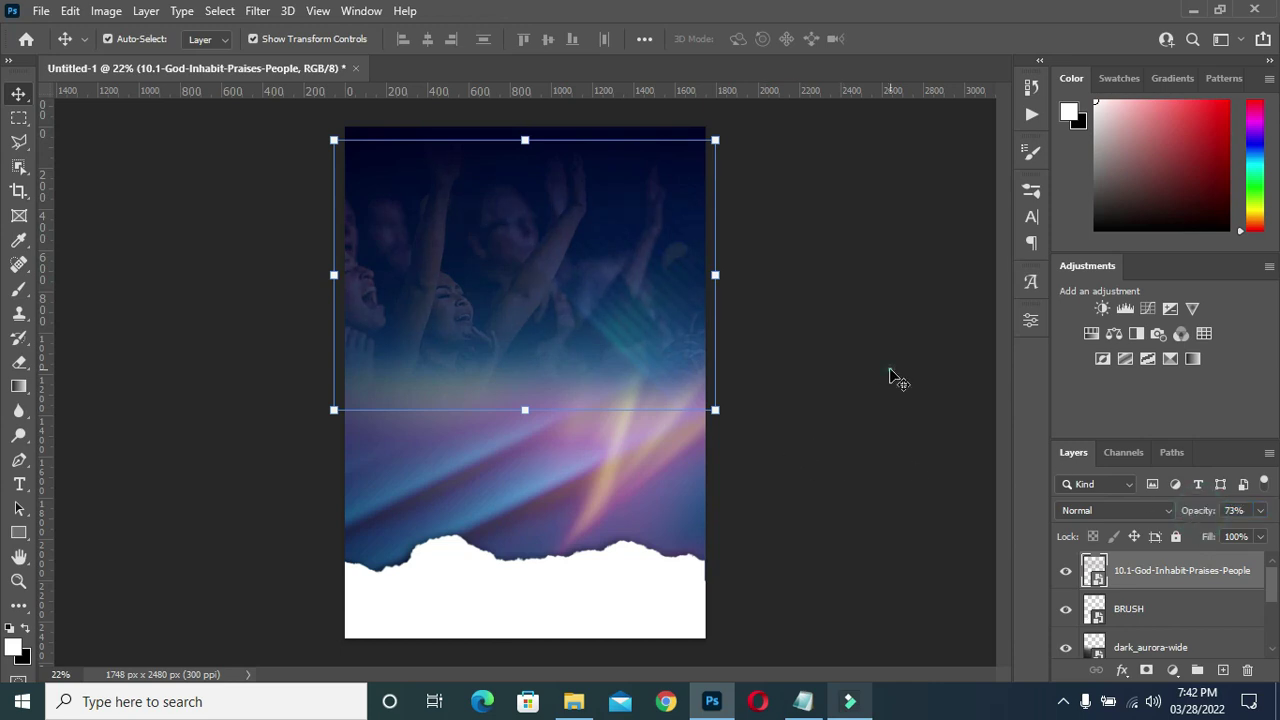
left_click(893, 378)
scroll(435, 297, "up", 2)
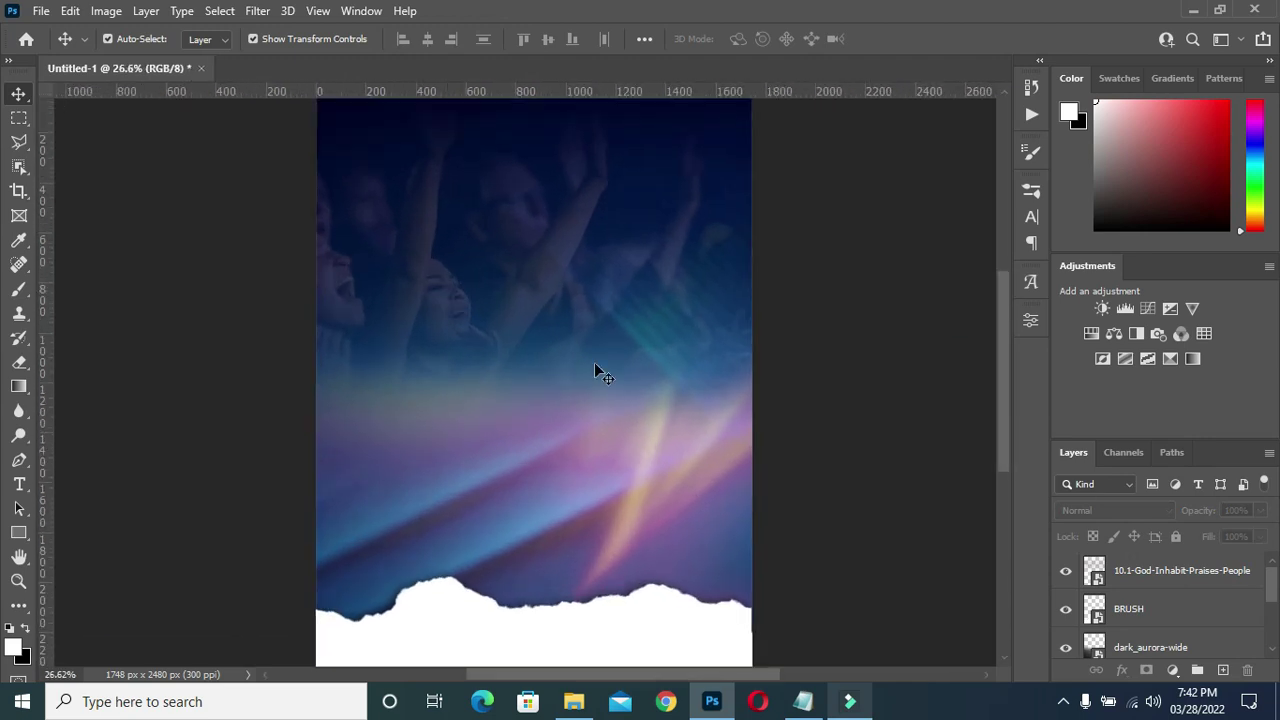
left_click(573, 701)
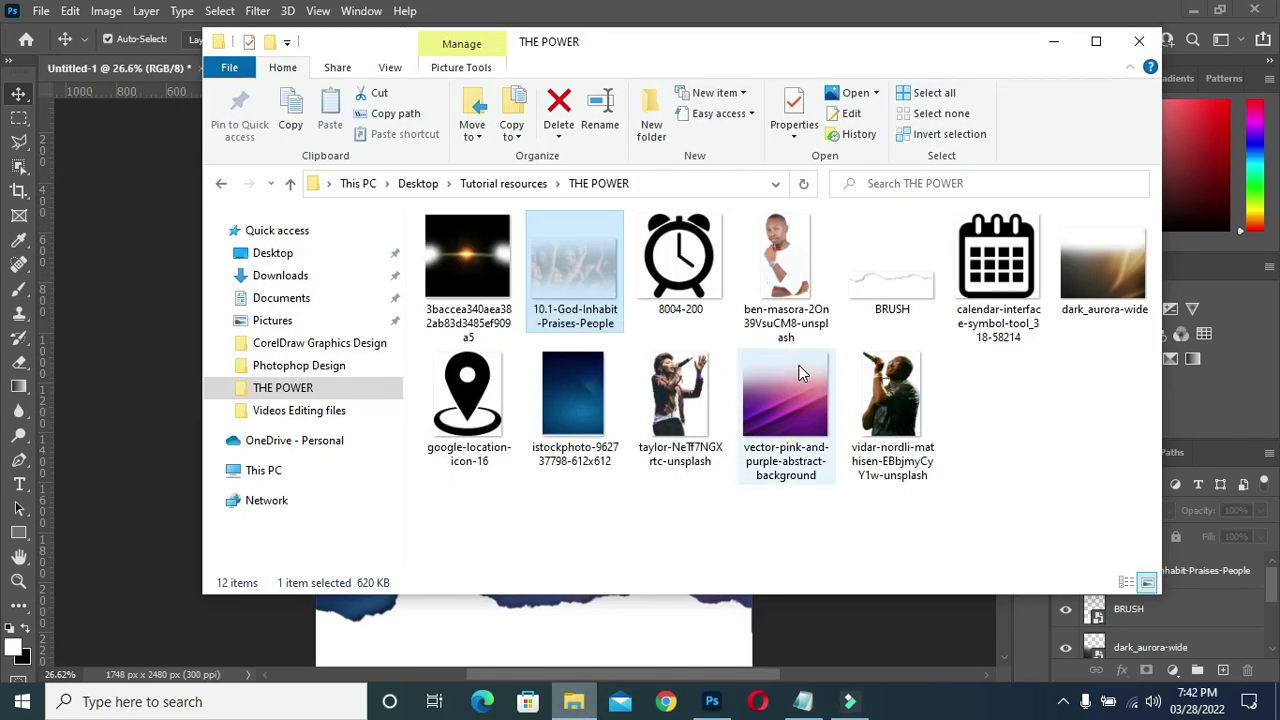
left_click(1053, 41)
scroll(699, 298, "down", 2)
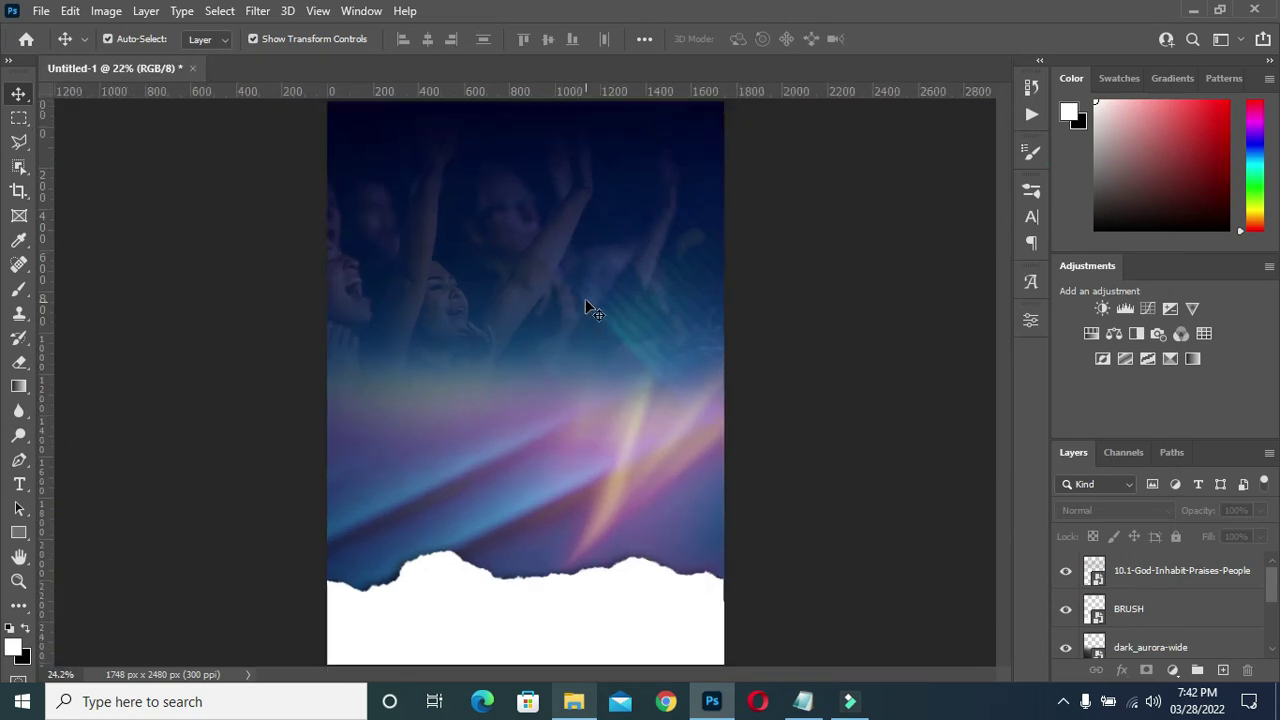
left_click(803, 701)
Copy the title line from Notepad and set the text colour to white.
left_click_drag(223, 123, 409, 123)
key("ctrl+c")
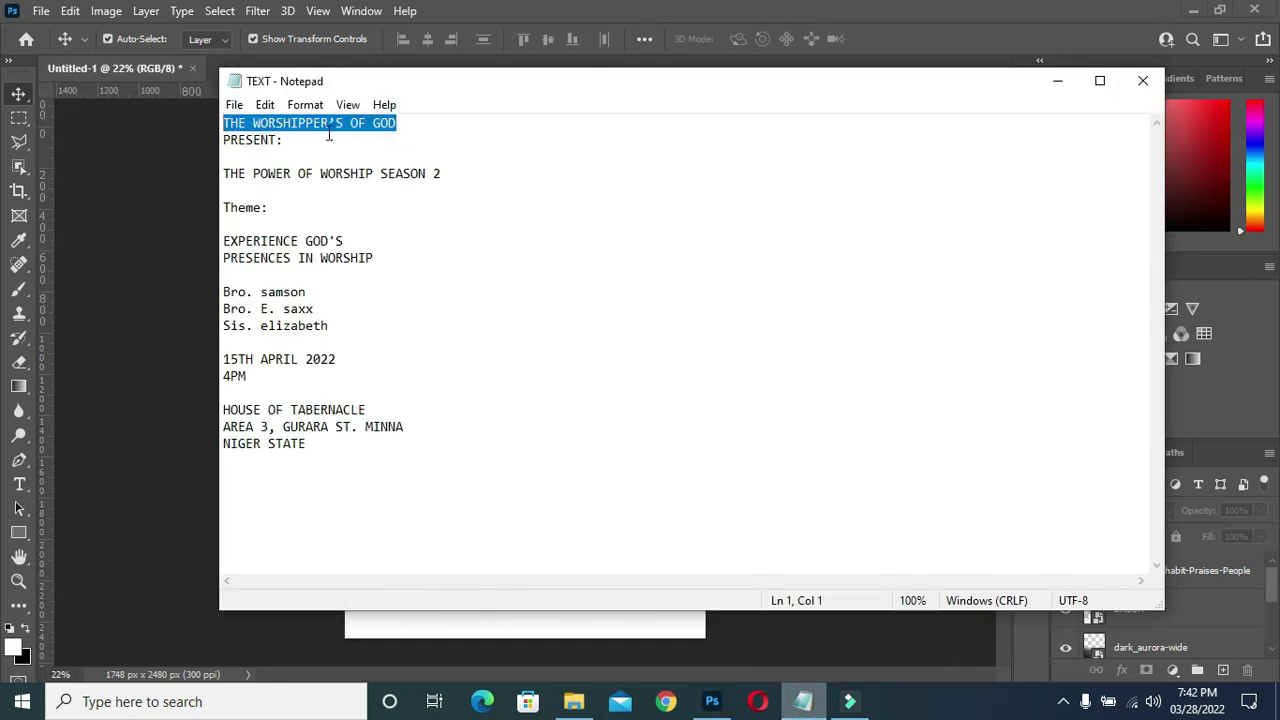
left_click(1058, 80)
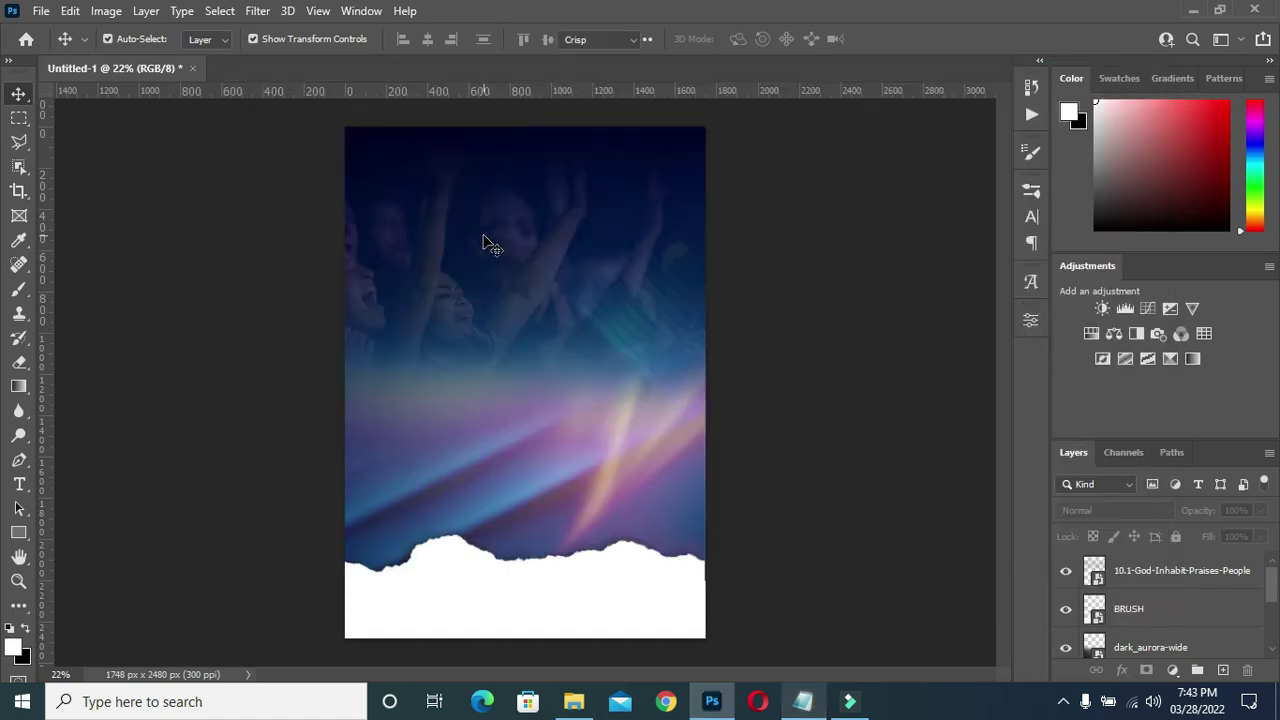
key("t")
left_click(750, 39)
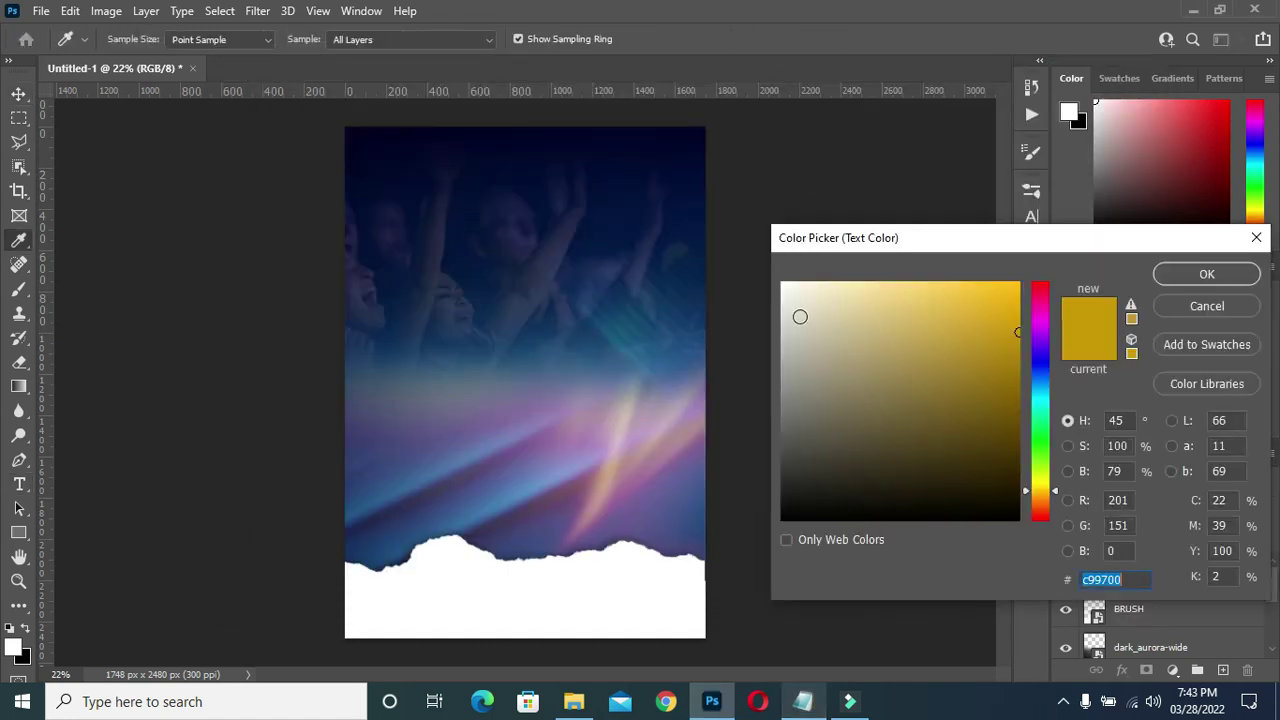
left_click_drag(800, 314, 783, 283)
left_click(1207, 280)
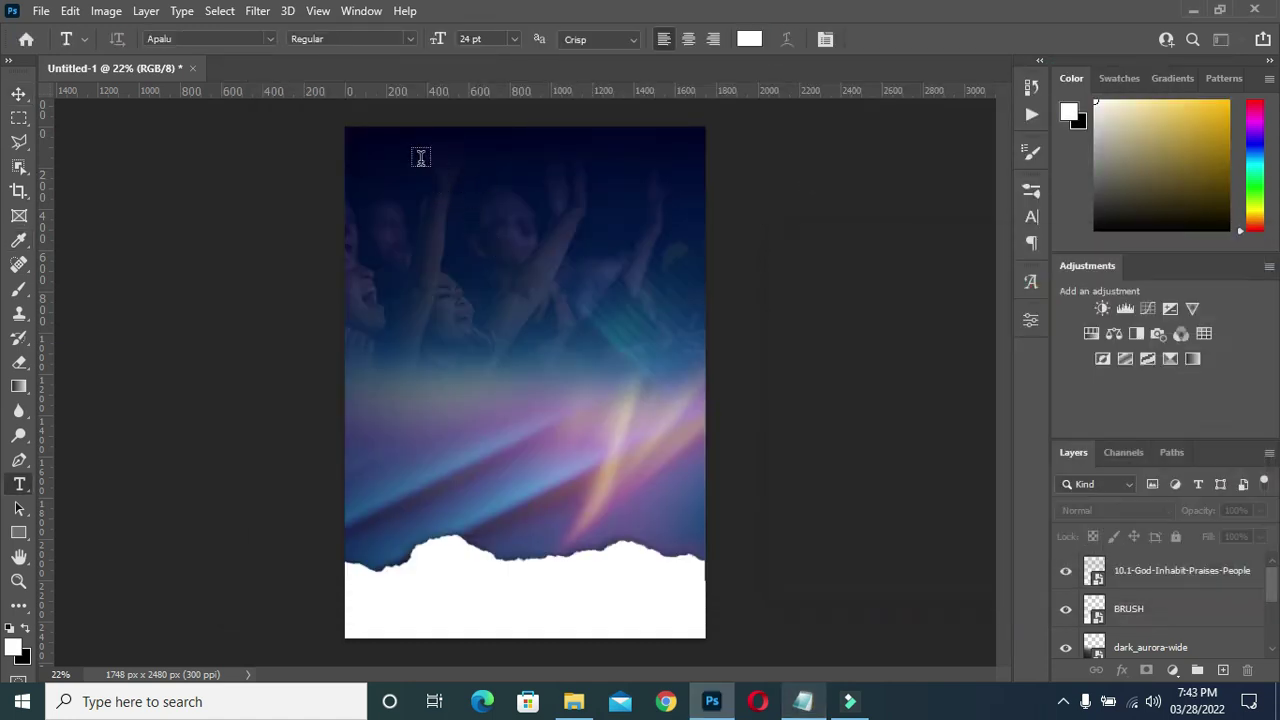
Create a Poppins SemiBold text line reading THE WORSHIPPER'S OF GOD near the top.
left_click(421, 158)
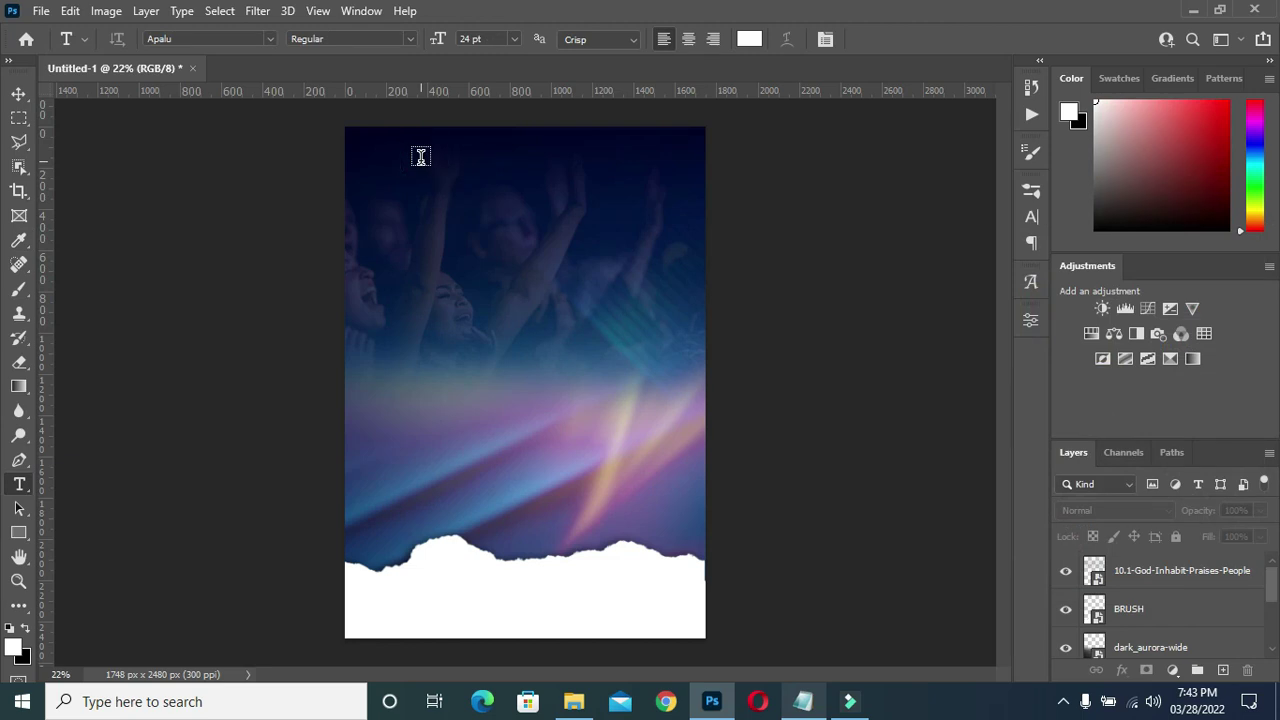
left_click(270, 39)
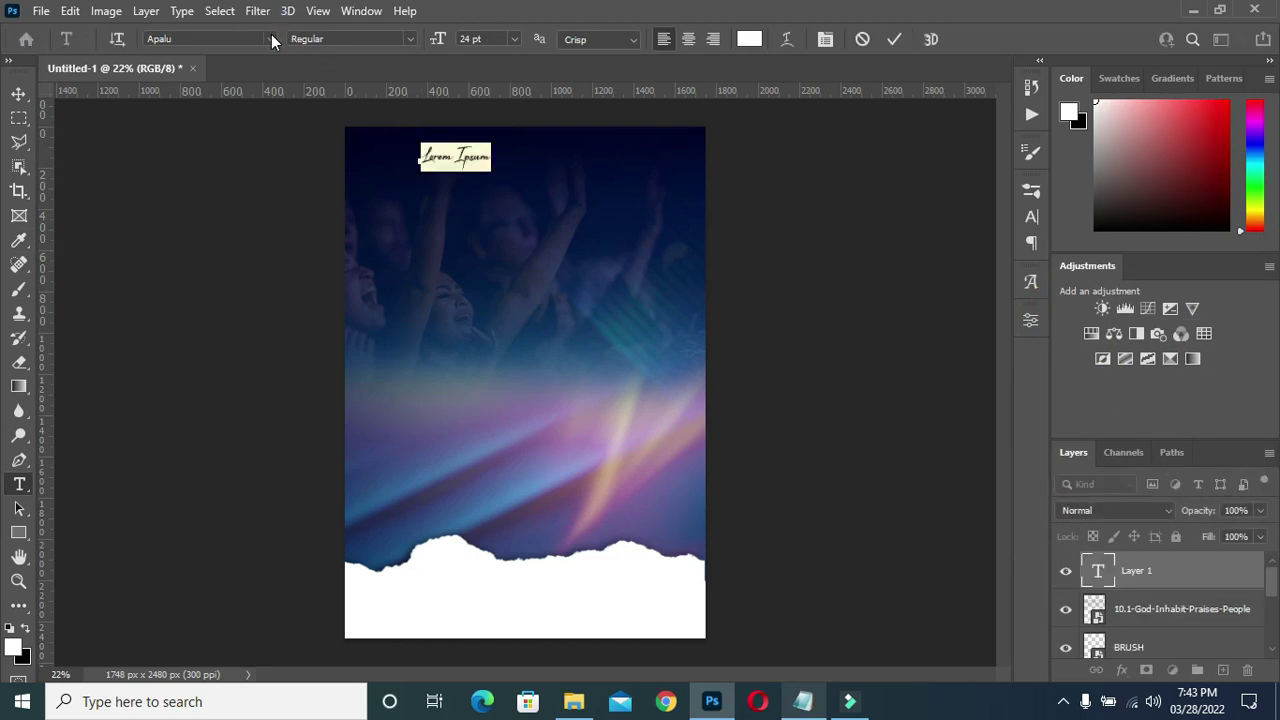
left_click(211, 116)
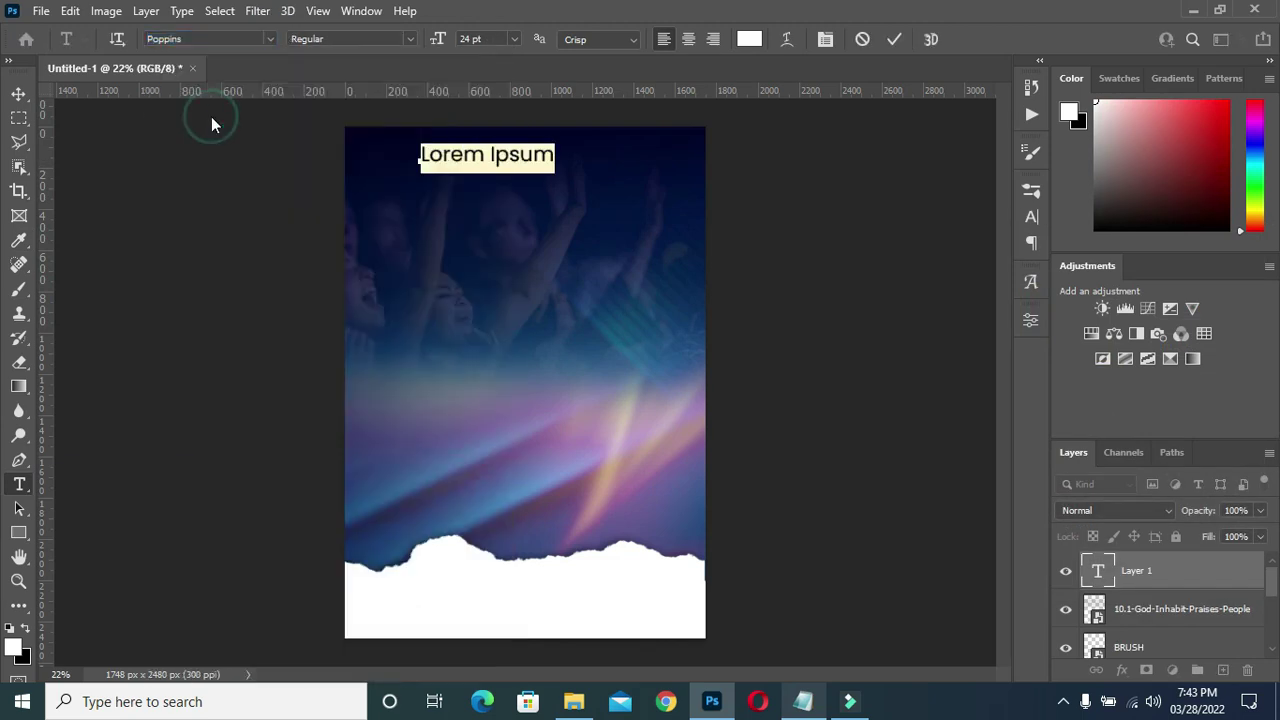
left_click(410, 39)
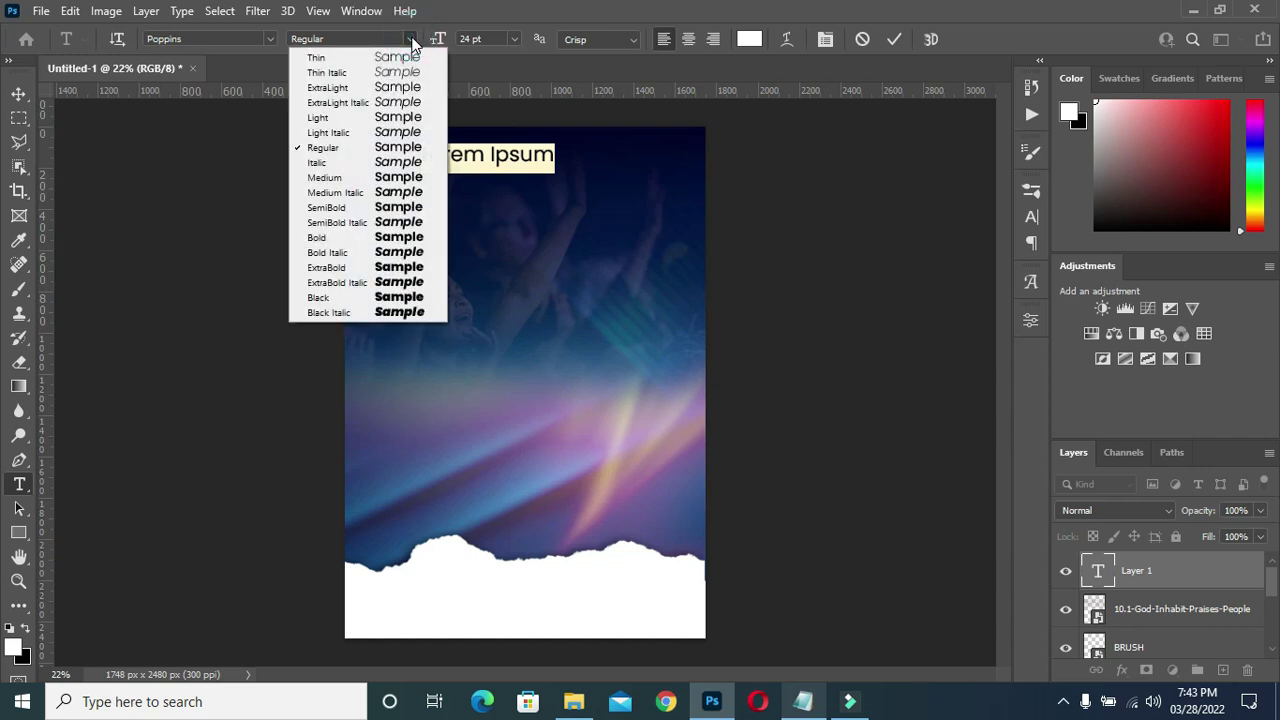
left_click(341, 207)
left_click(552, 160)
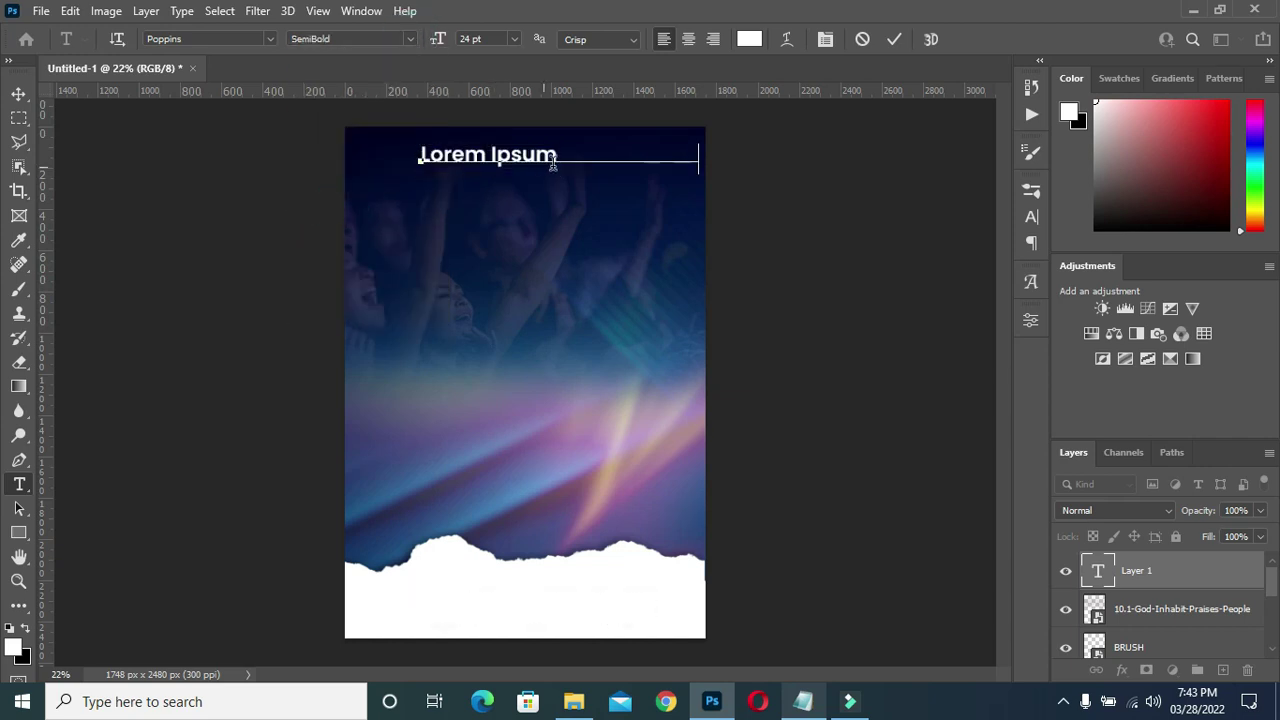
key("ctrl+a")
type("THE WORSHIPPER'S OF GOD")
left_click(897, 39)
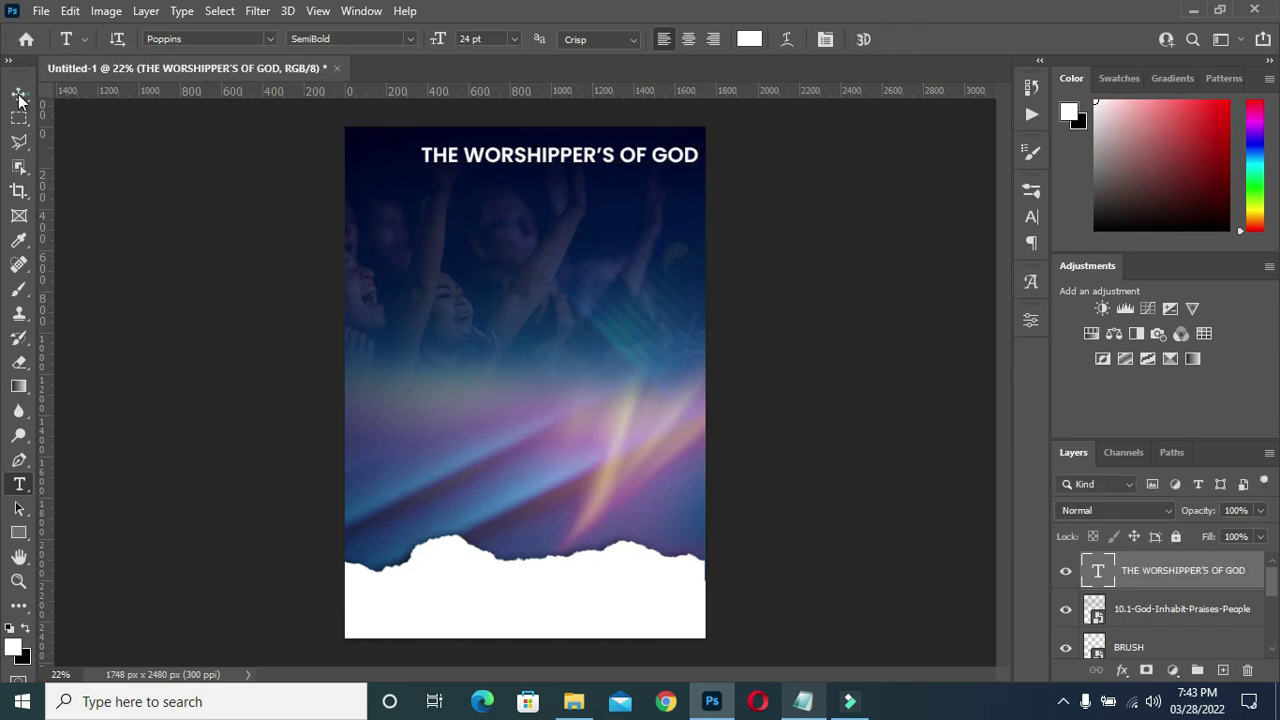
Shift the title left and scale it down to about 56% across the top.
left_click(18, 93)
mouse_move(570, 162)
left_mouse_down()
mouse_move(541, 170)
mouse_move(525, 157)
left_mouse_up()
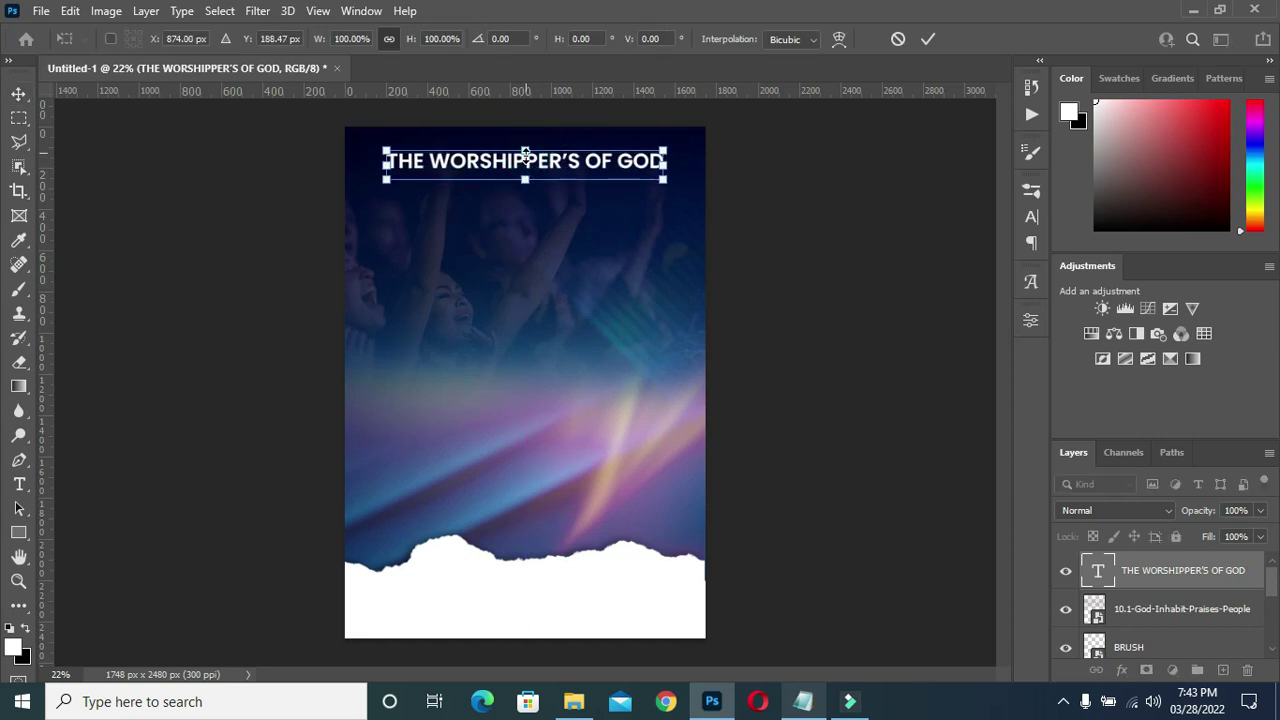
scroll(525, 157, "up", 1)
scroll(528, 140, "up", 1)
scroll(531, 124, "up", 1)
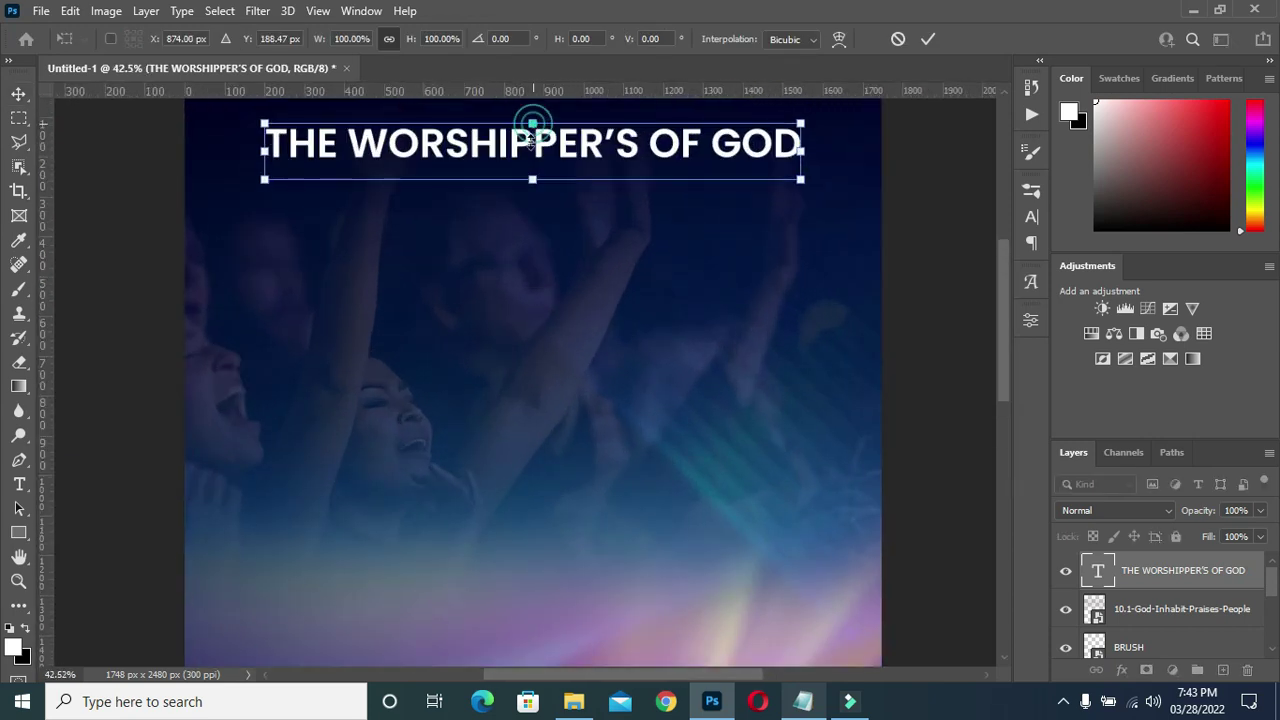
left_click_drag(532, 124, 530, 148)
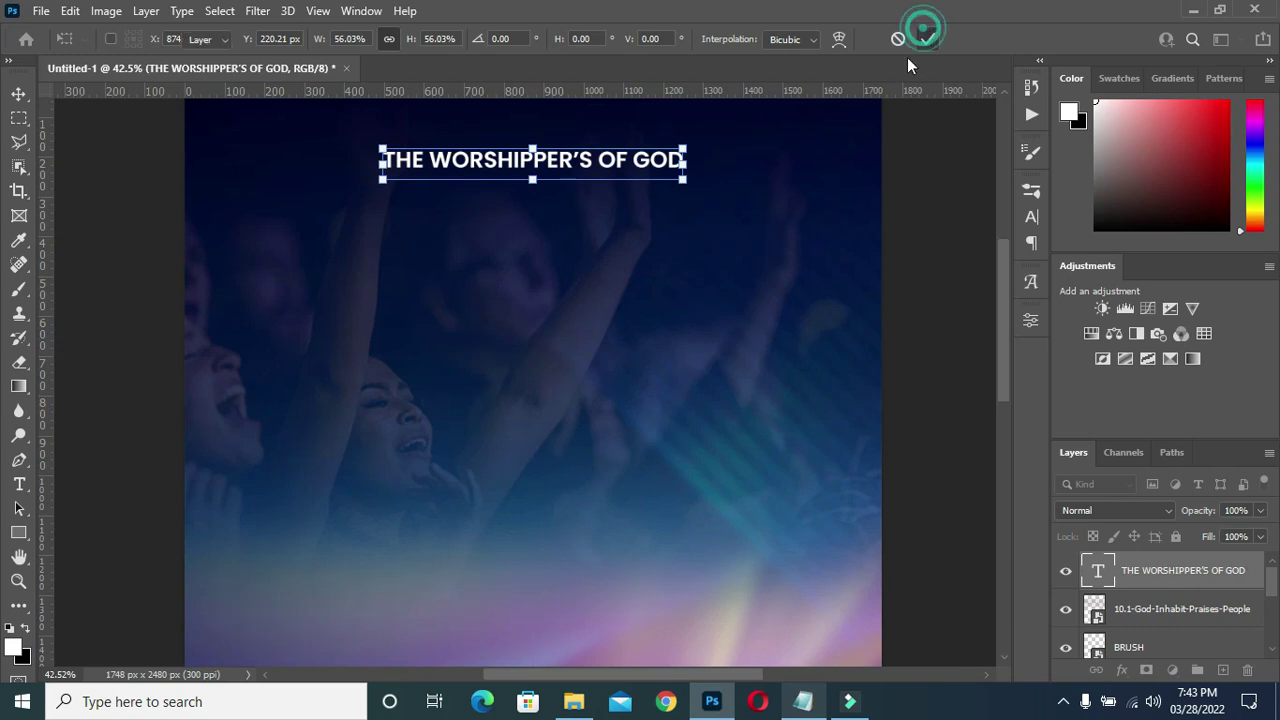
left_click(922, 38)
scroll(823, 228, "down", 3)
scroll(823, 228, "up", 1)
scroll(500, 194, "up", 2)
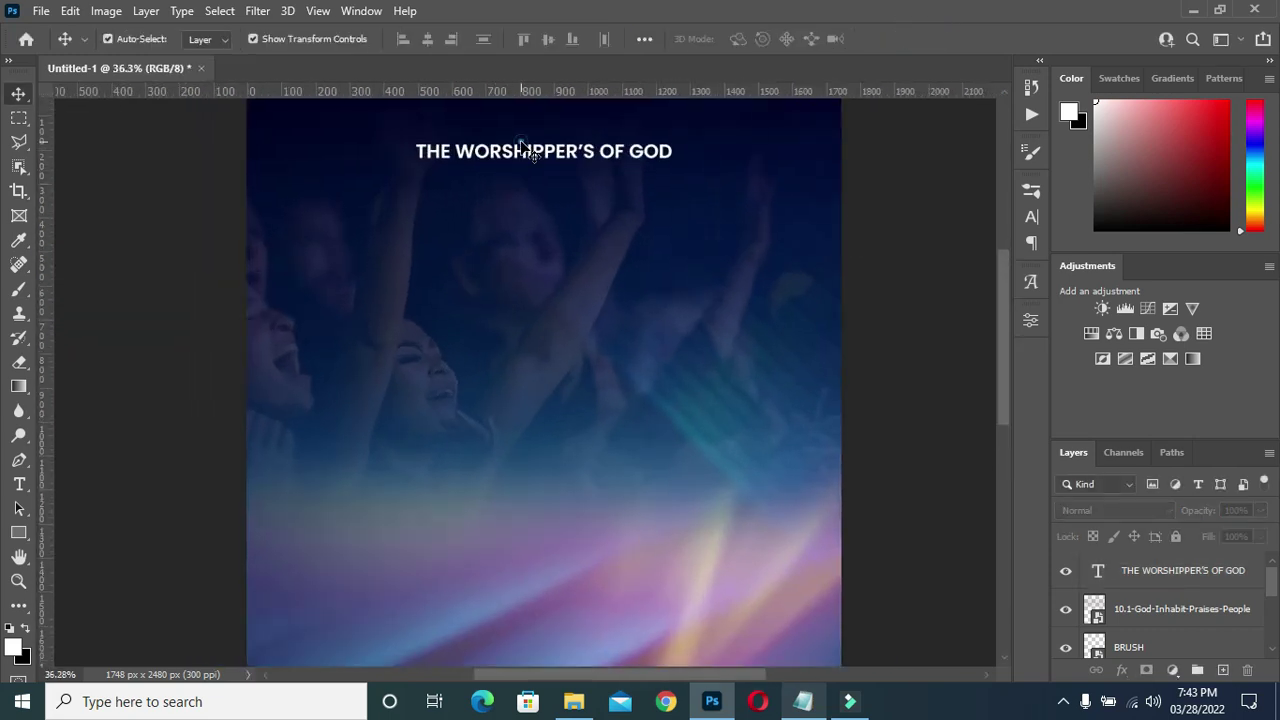
key("ctrl+j")
Move the title copy down and replace its text with PRESENT: from Notepad.
left_click_drag(573, 167, 557, 188)
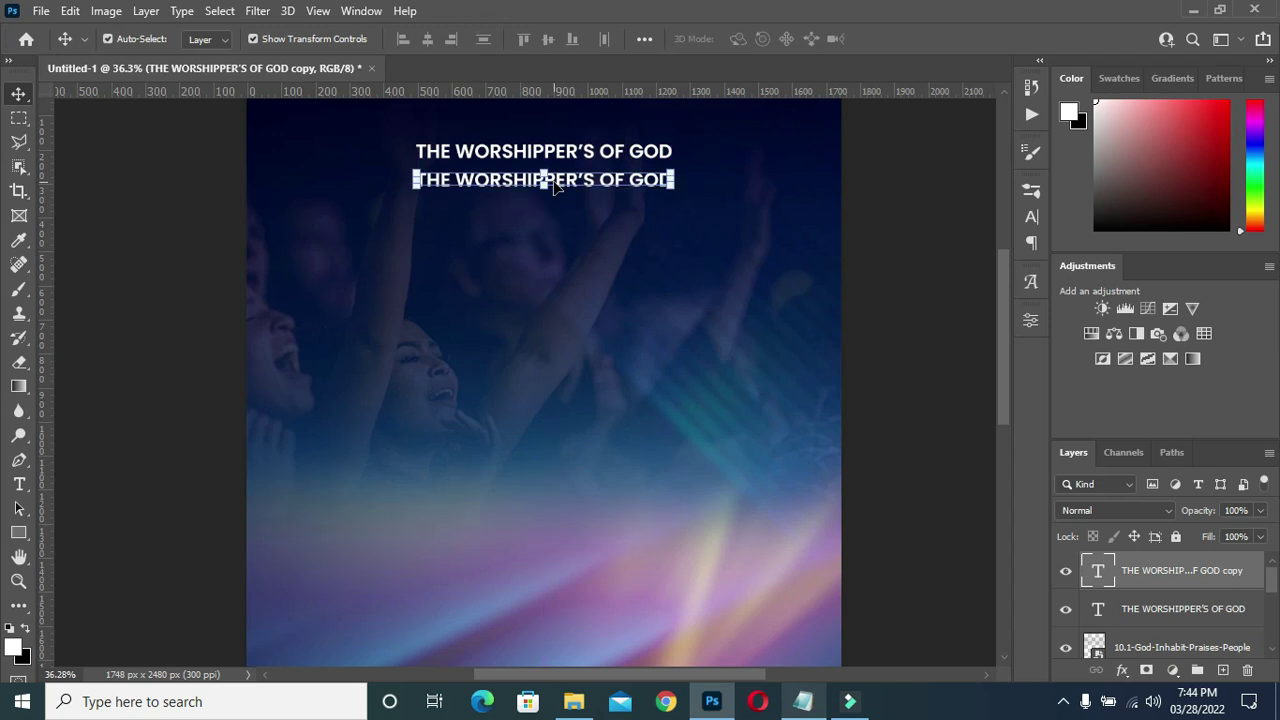
key("t")
left_click(629, 180)
key("ctrl+a")
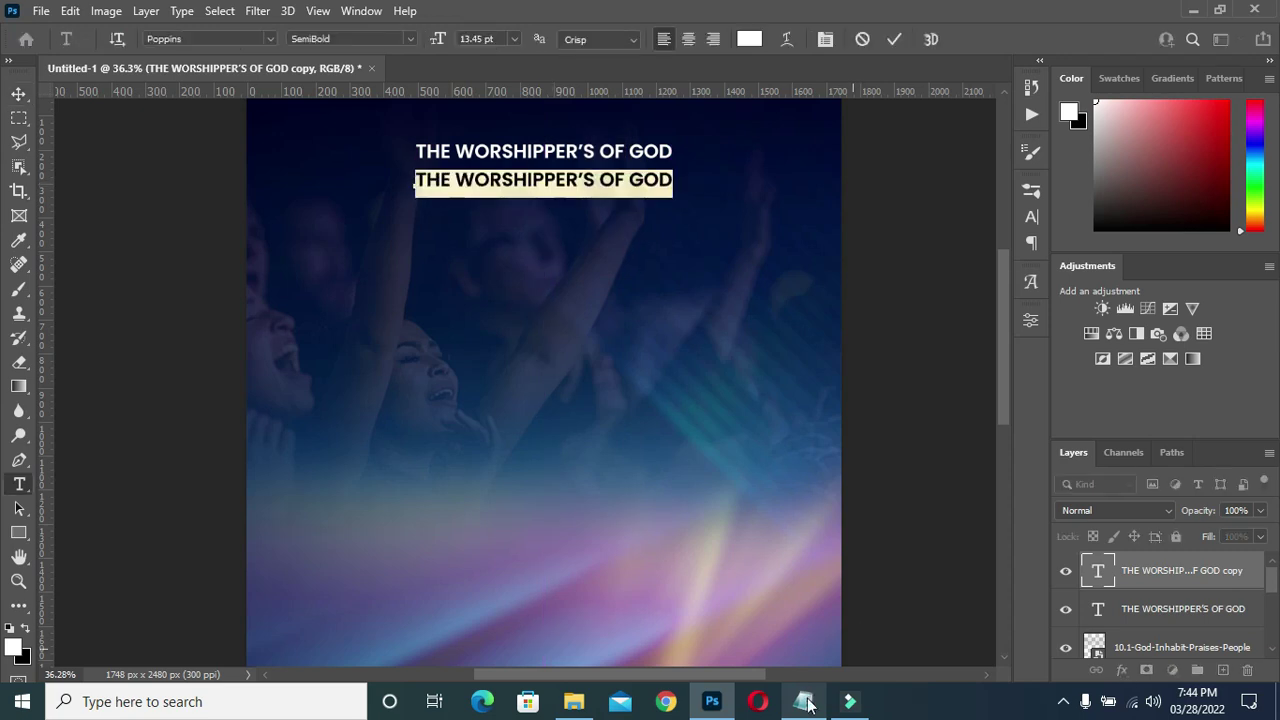
left_click(805, 701)
left_click_drag(295, 142, 188, 140)
key("ctrl+c")
left_click(1057, 81)
key("ctrl+v")
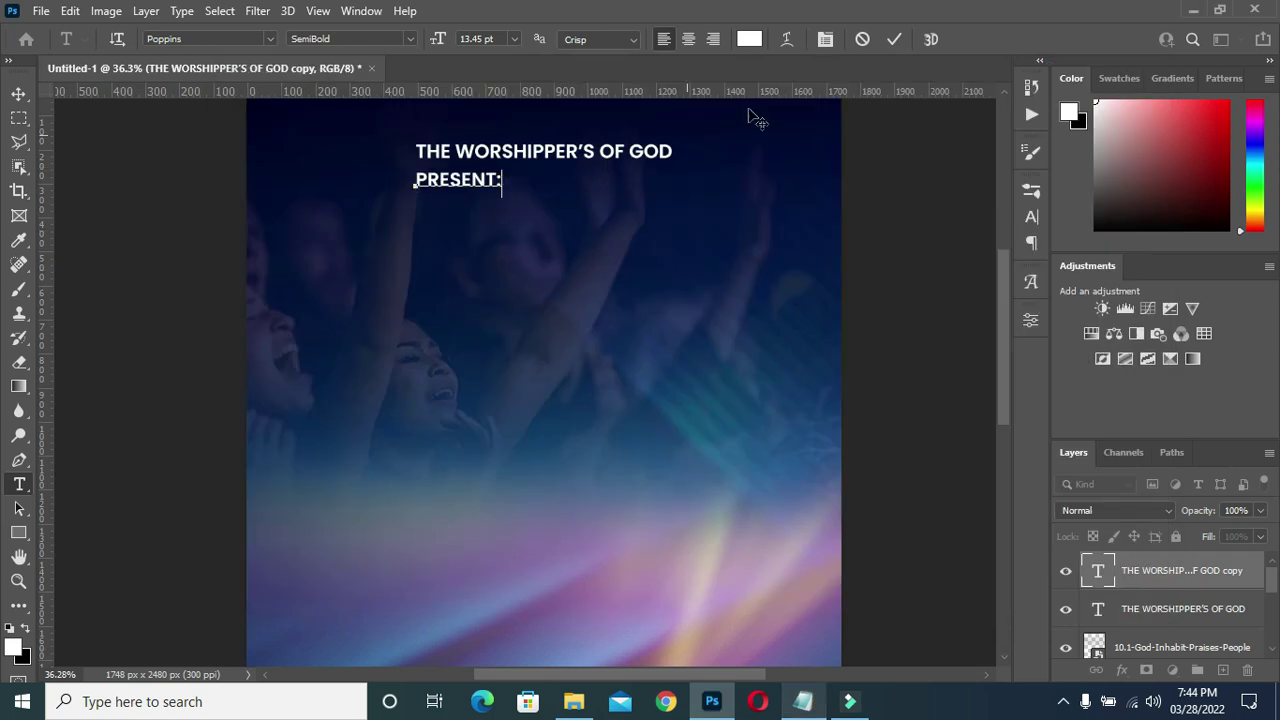
left_click(894, 38)
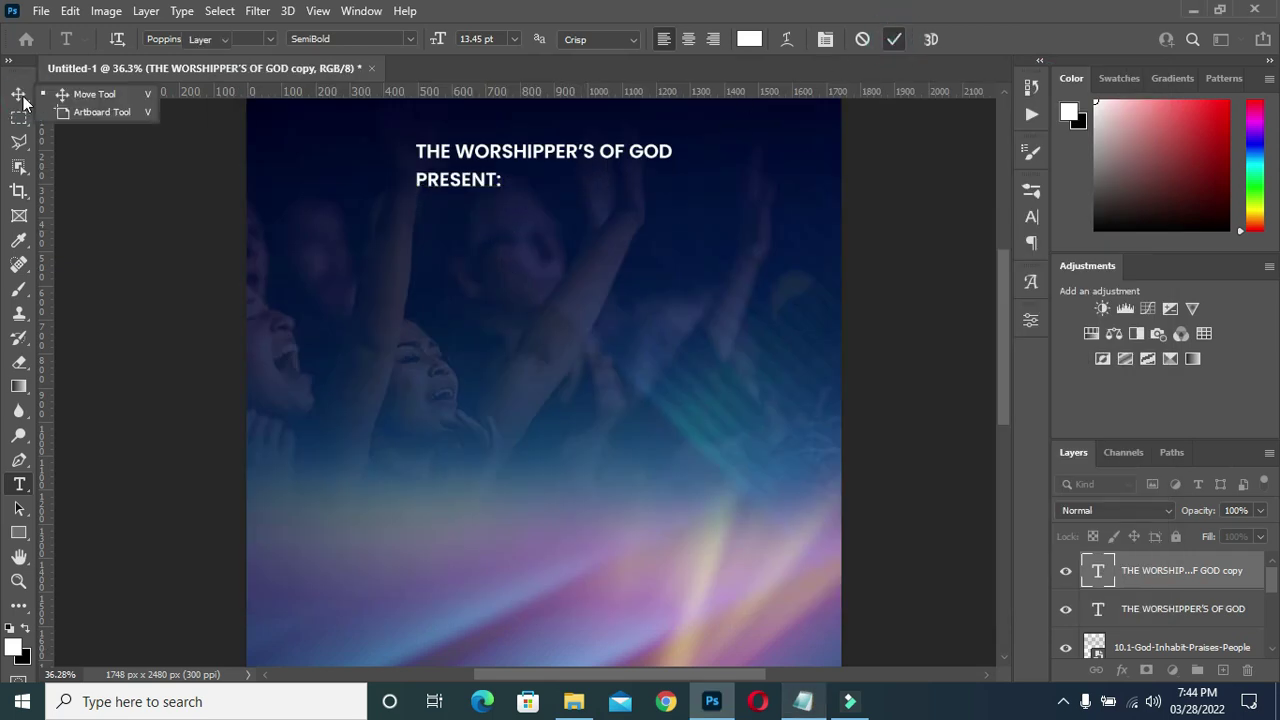
Centre PRESENT: horizontally and position it just below the title.
left_click(19, 95)
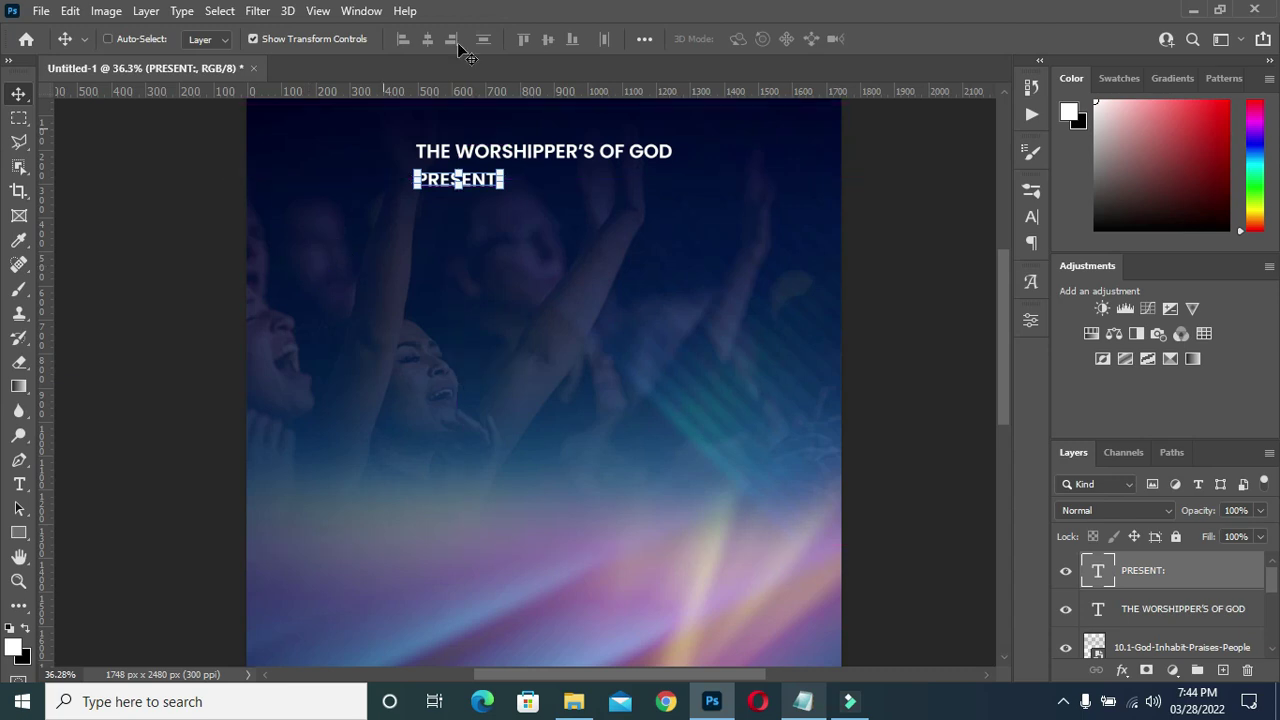
left_click(425, 39)
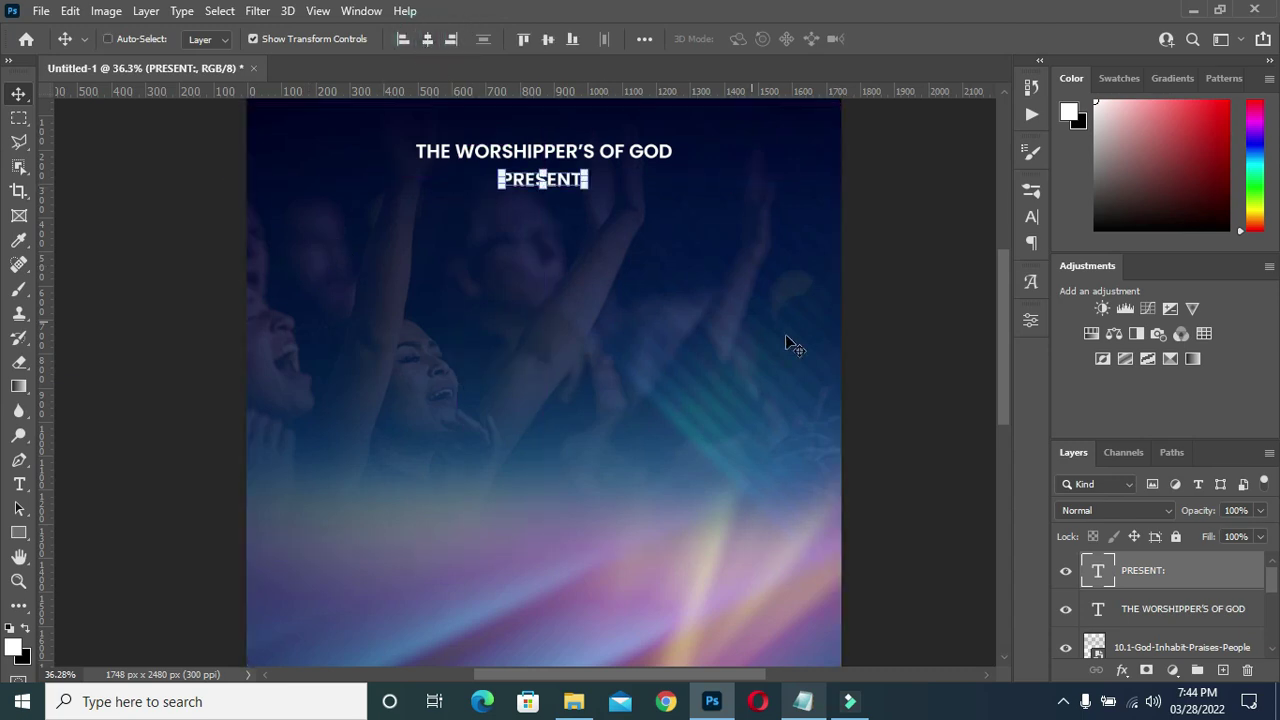
left_click(888, 362)
left_click_drag(548, 187, 538, 265)
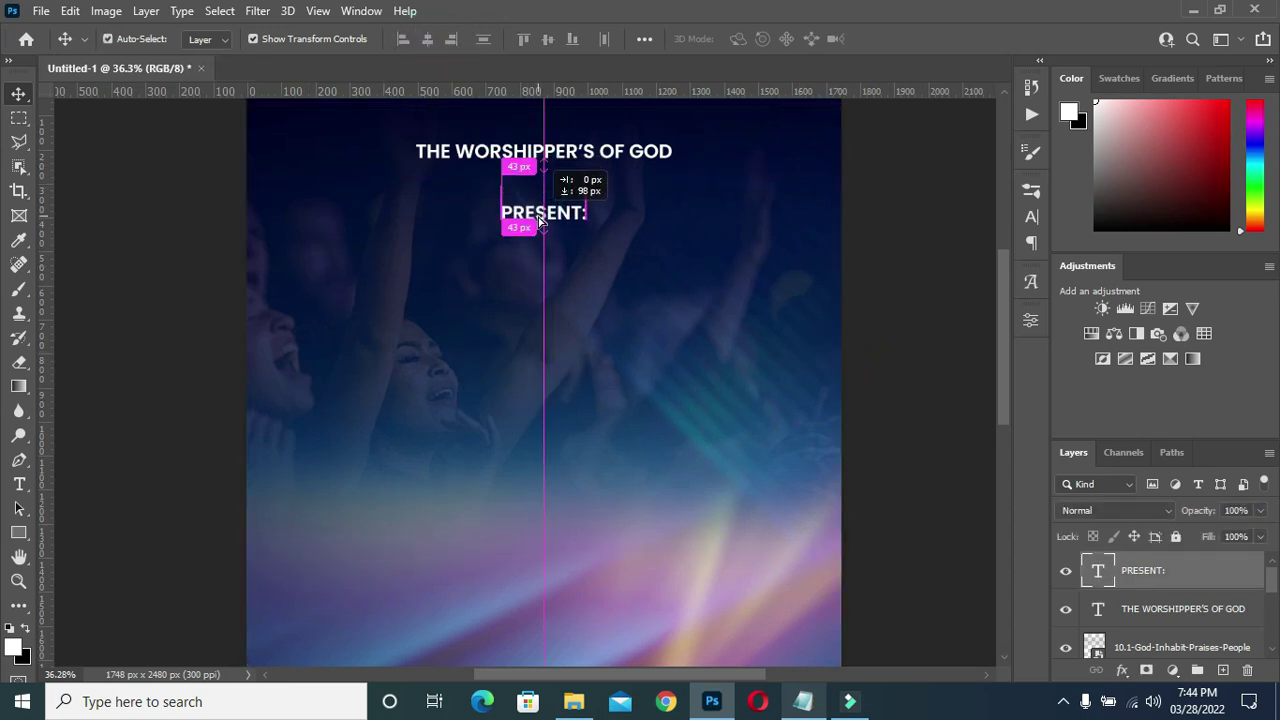
left_click(918, 279)
scroll(660, 225, "down", 2)
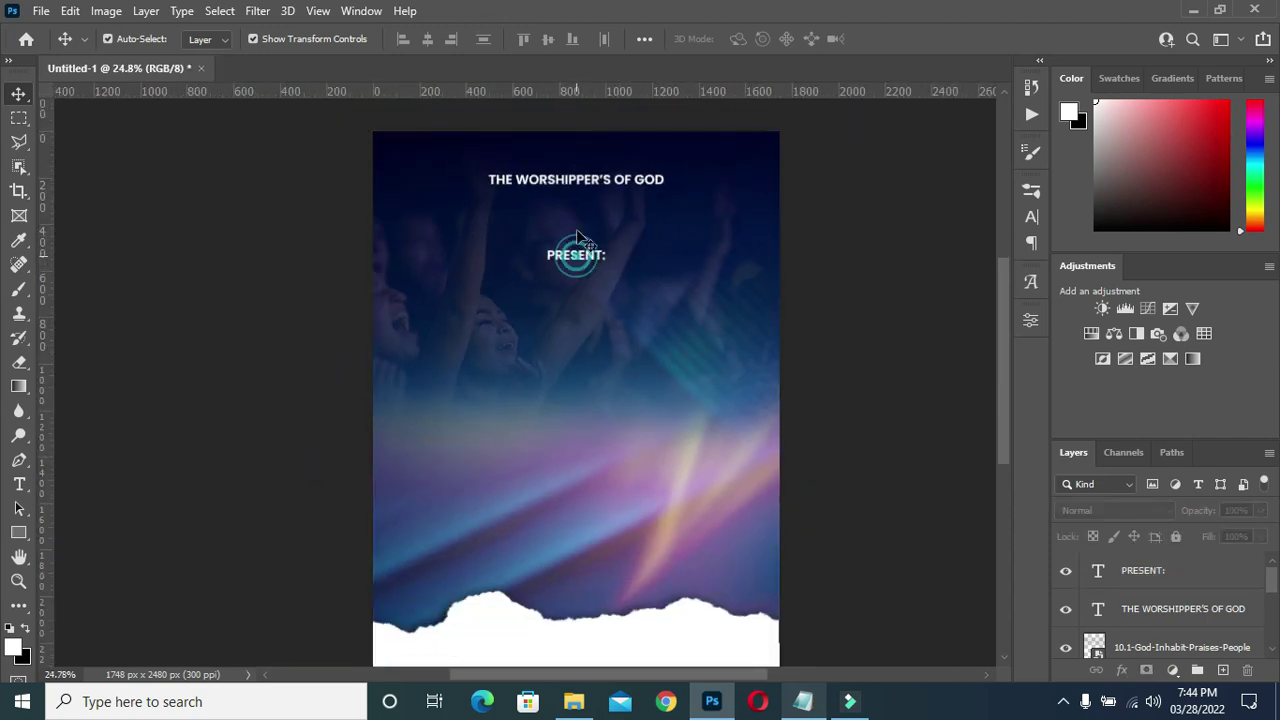
left_click(578, 255)
scroll(590, 265, "up", 1)
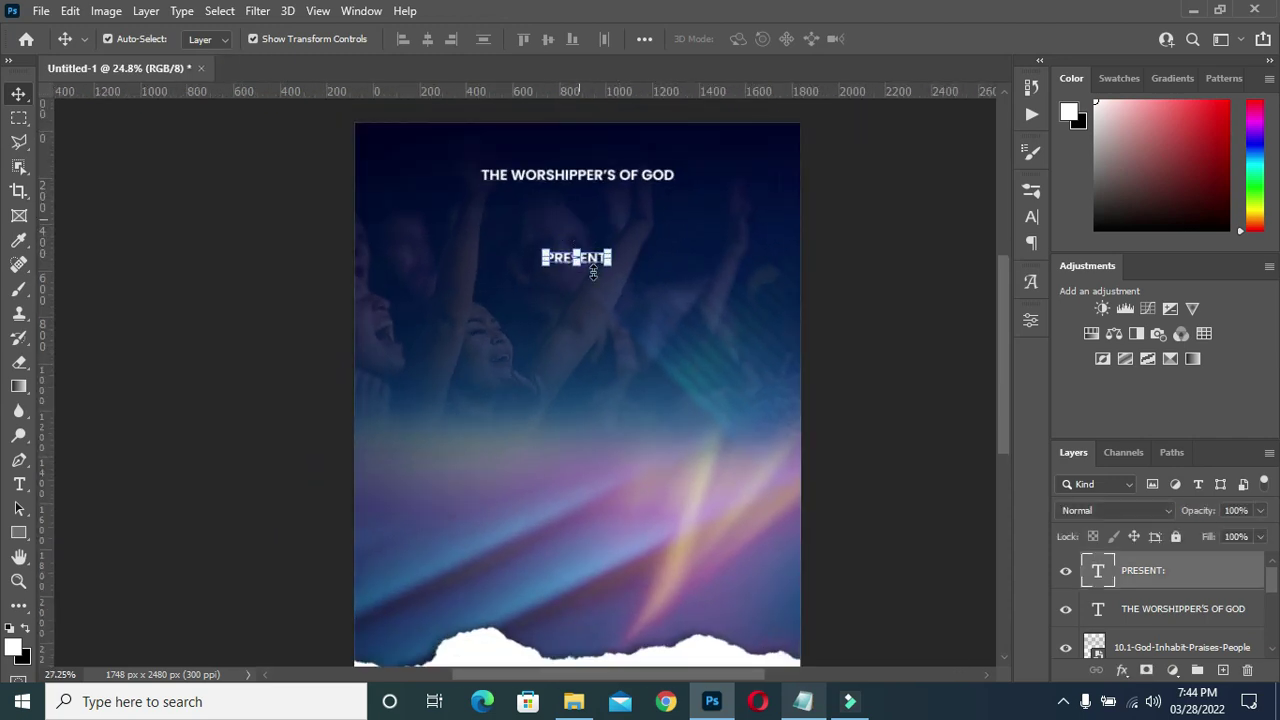
left_click_drag(593, 272, 590, 250)
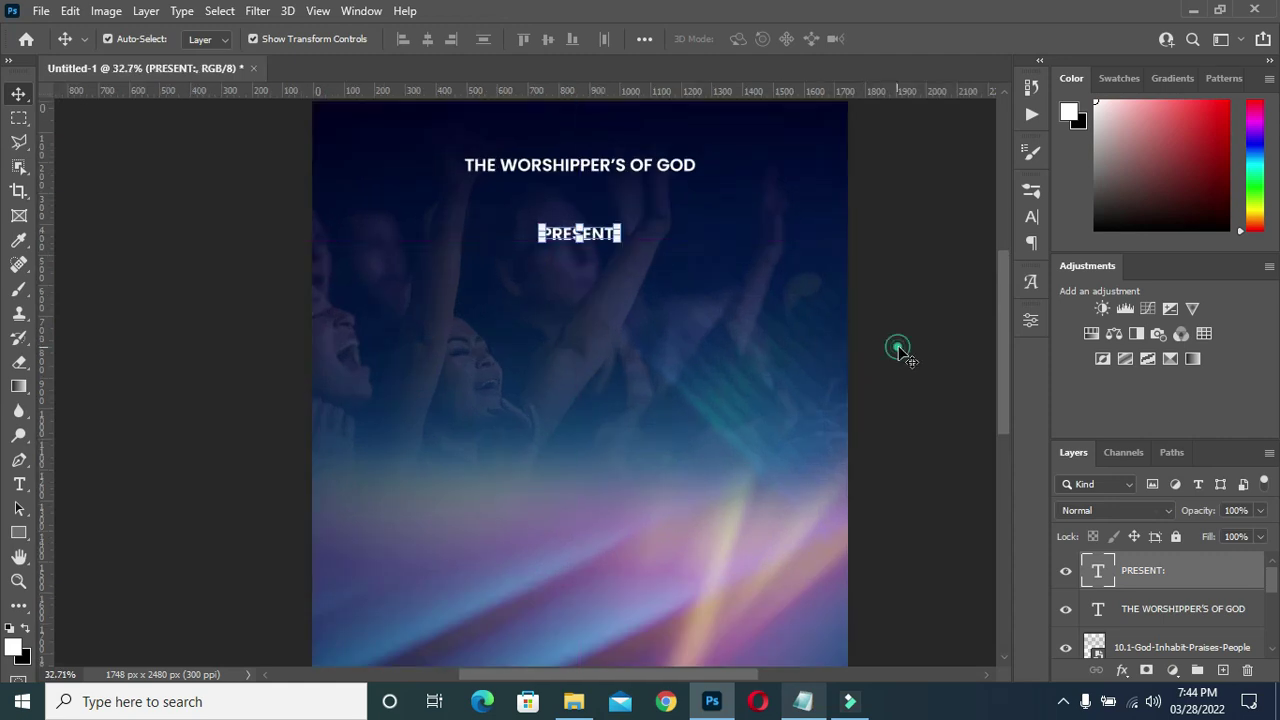
left_click(897, 349)
scroll(760, 468, "down", 1)
scroll(497, 306, "up", 1)
scroll(500, 294, "up", 2)
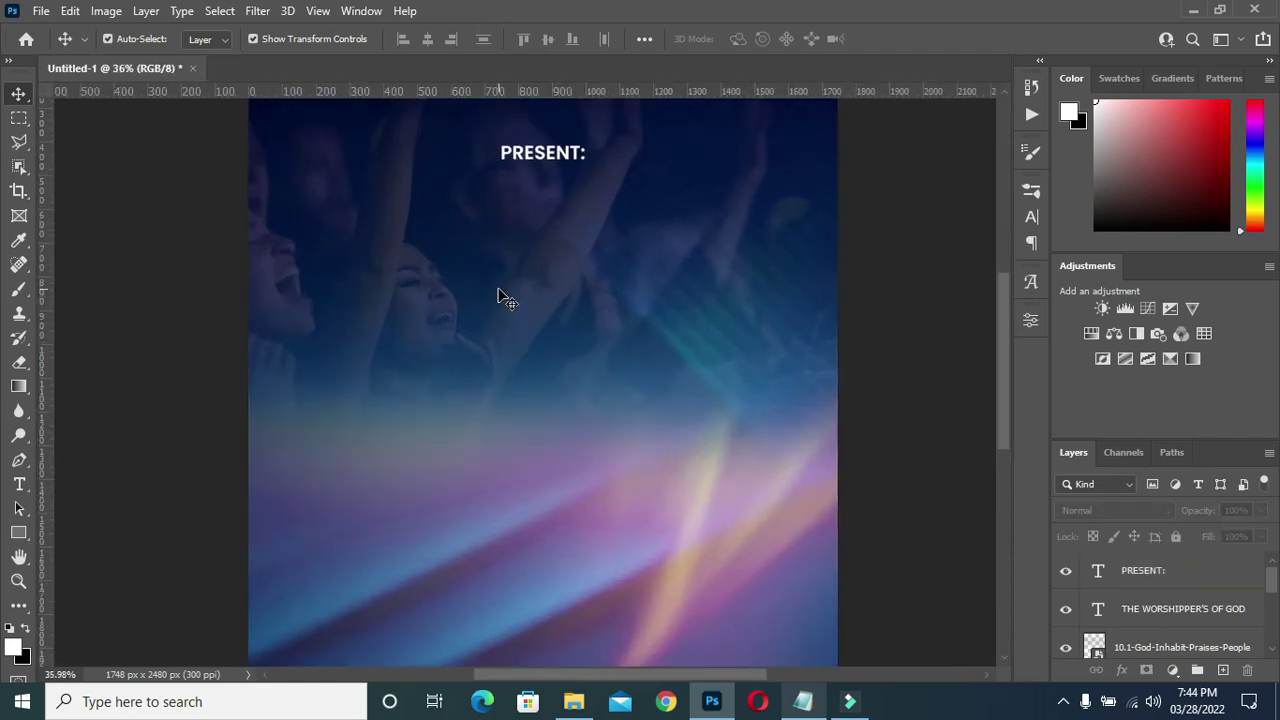
scroll(633, 490, "down", 1)
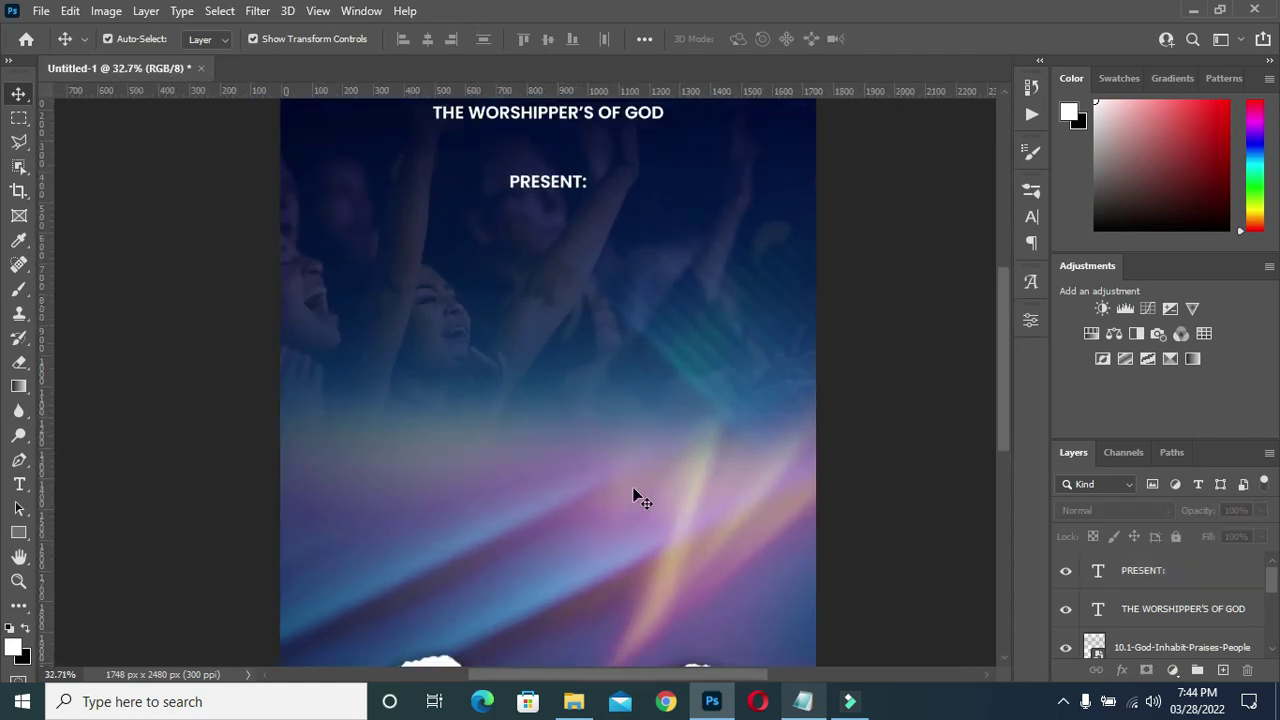
Add a new text line reading The Power below PRESENT:.
left_click(800, 703)
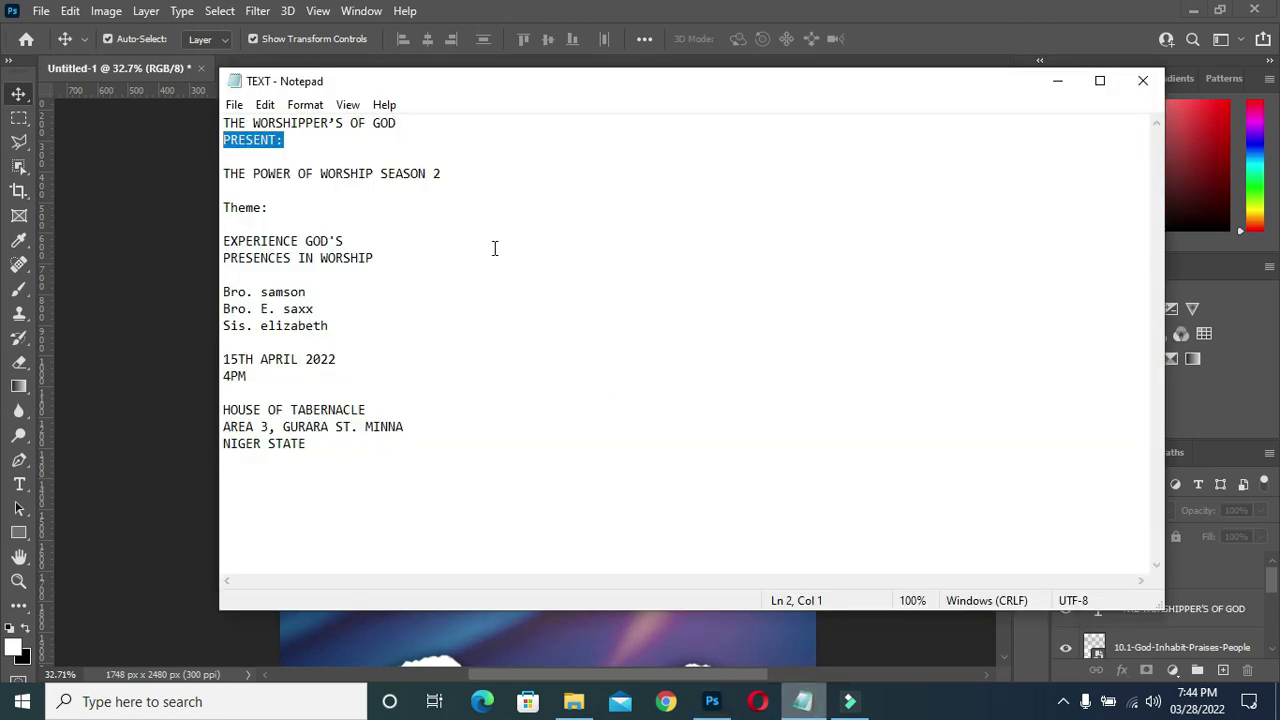
left_click(1058, 88)
key("t")
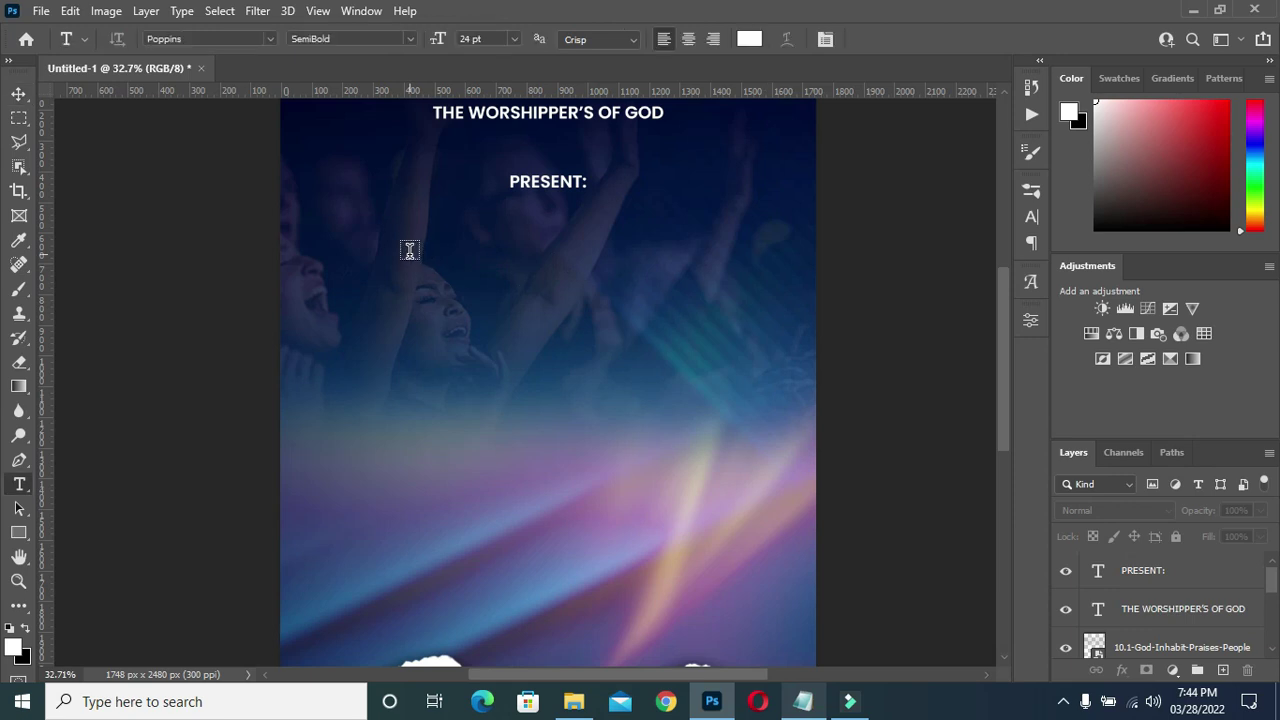
left_click(409, 250)
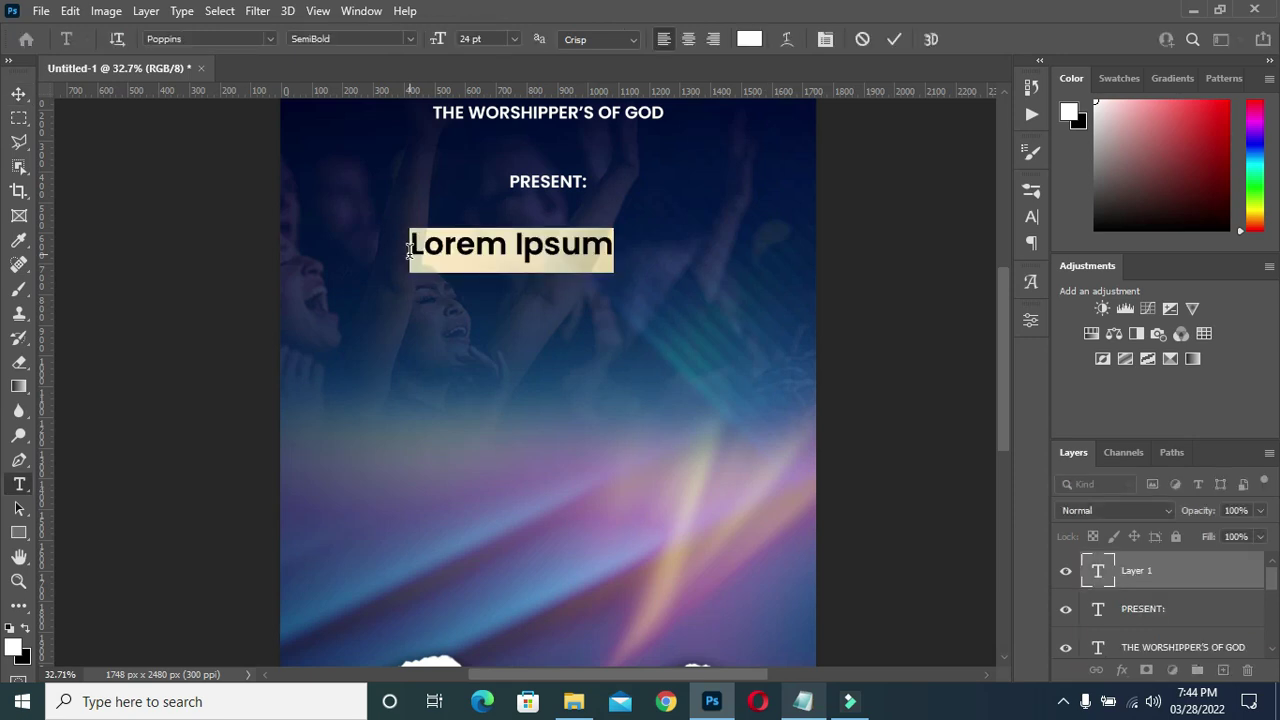
type("The Po")
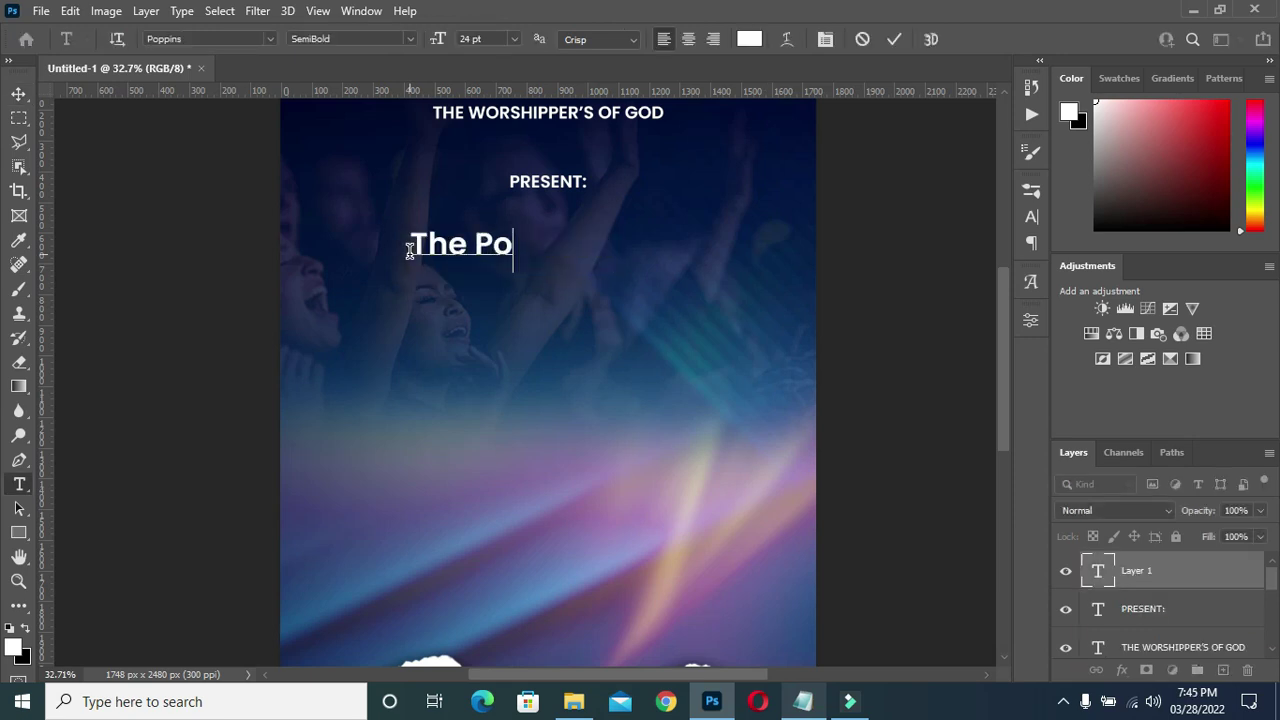
type("wer")
left_click(894, 39)
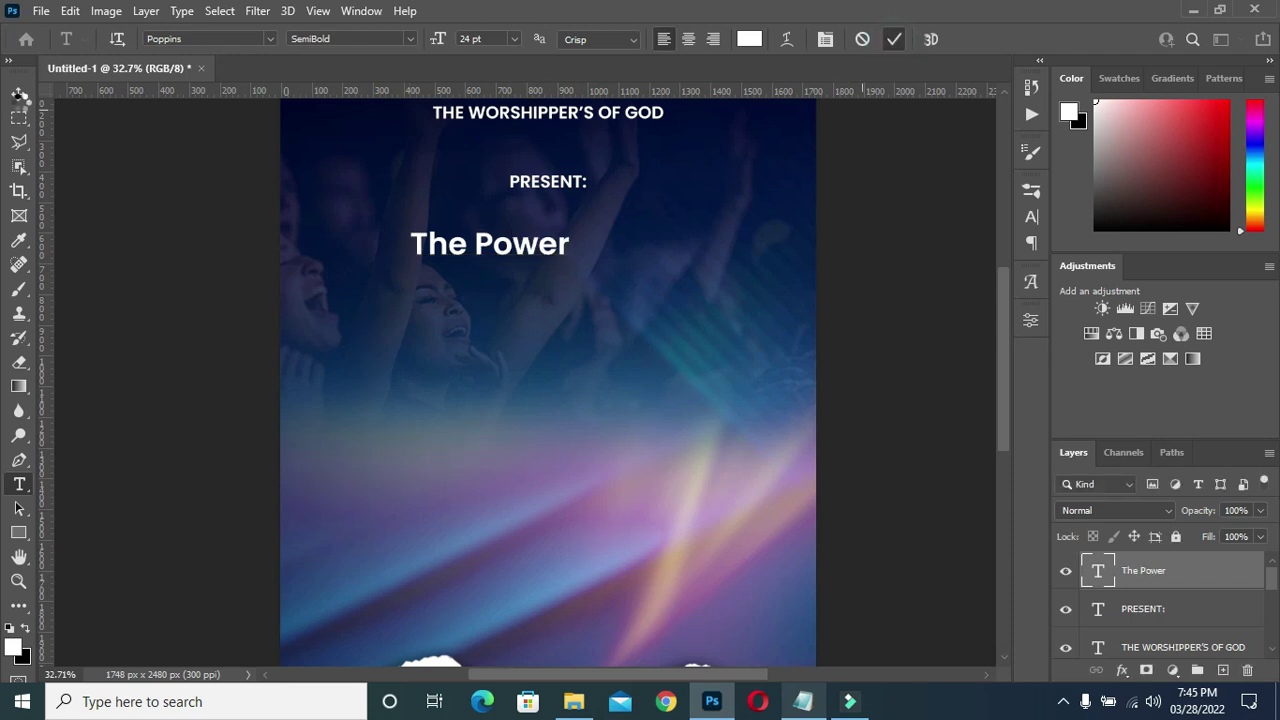
Scale up The Power heading and widen its letter spacing.
key("v")
left_click_drag(566, 260, 751, 294)
left_click_drag(606, 284, 537, 333)
left_click_drag(561, 255, 571, 255)
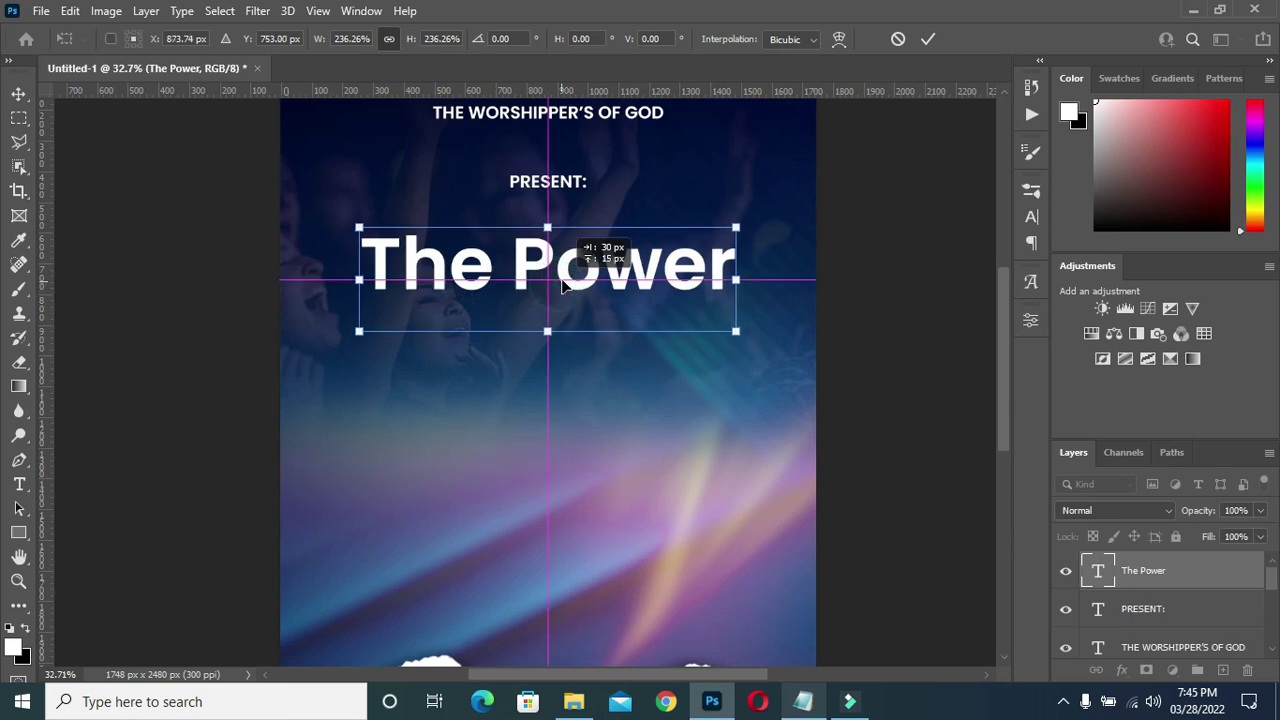
left_click(928, 39)
left_click(1031, 217)
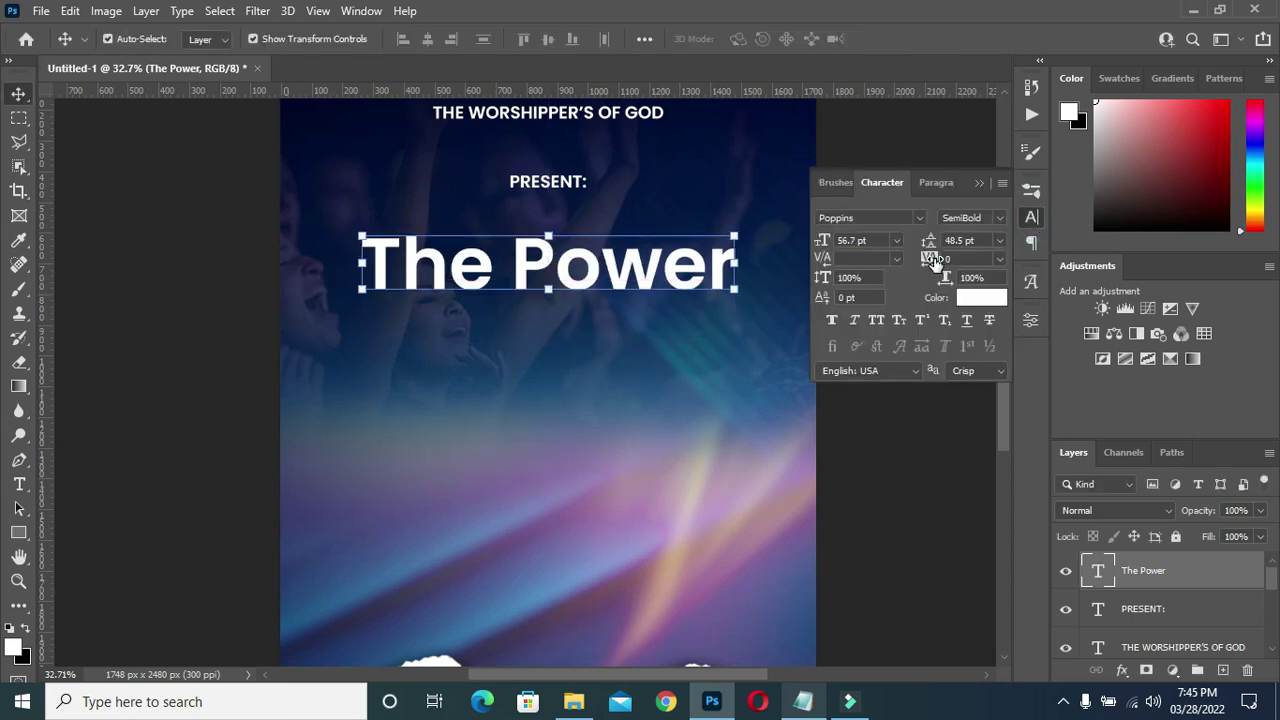
left_click_drag(932, 260, 940, 260)
left_click(976, 185)
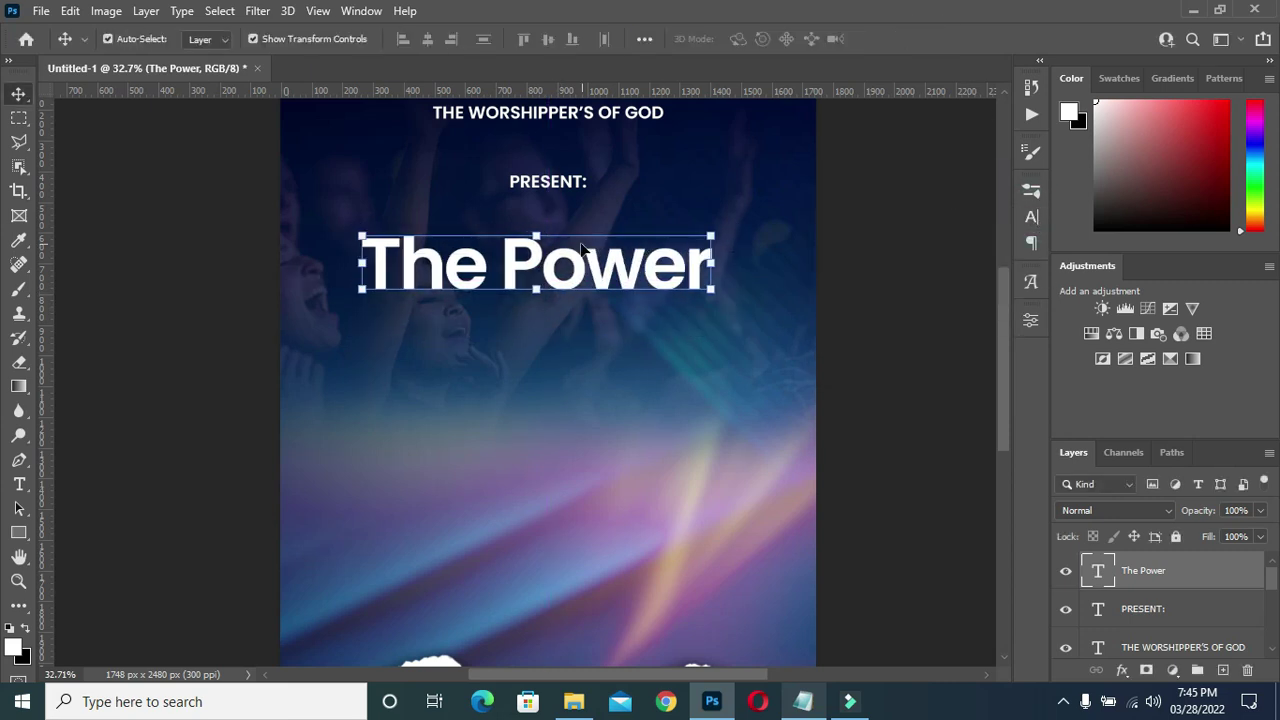
Resize The Power slightly and centre it horizontally on the canvas.
key("ctrl+t")
left_click_drag(538, 318, 535, 340)
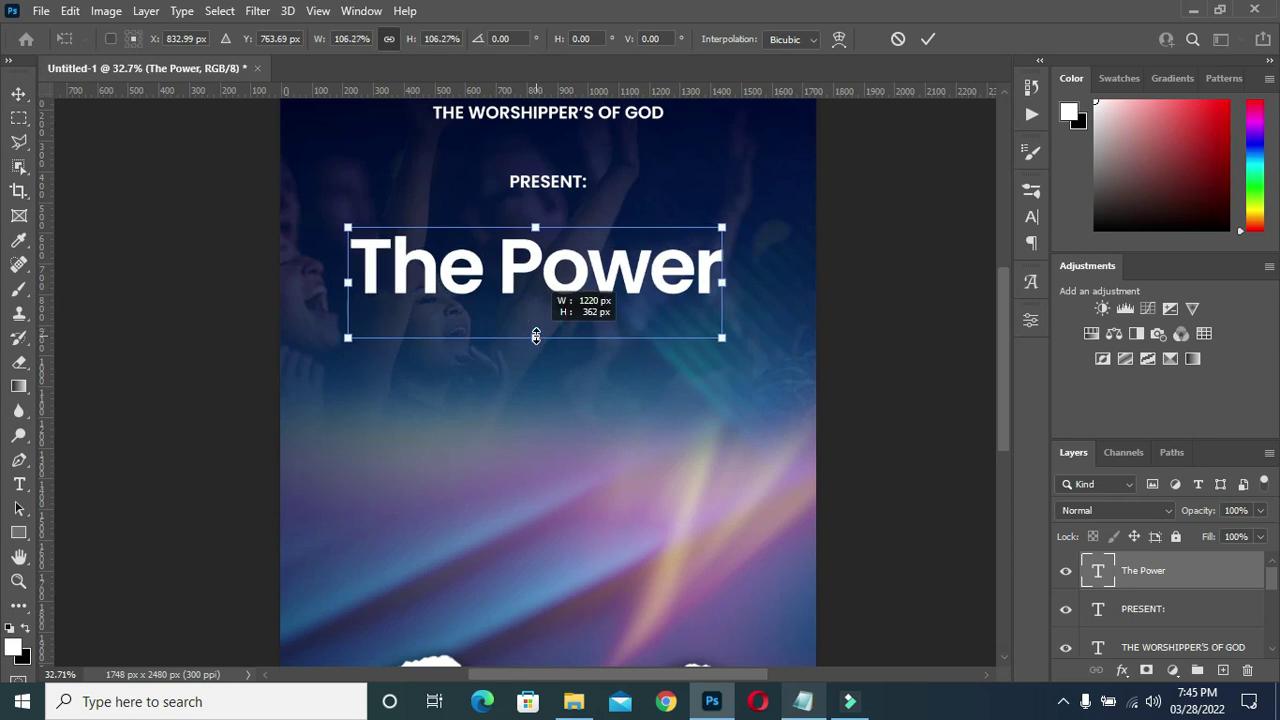
left_click(928, 39)
key("ctrl+a")
left_click(427, 38)
key("d")
left_click(880, 265)
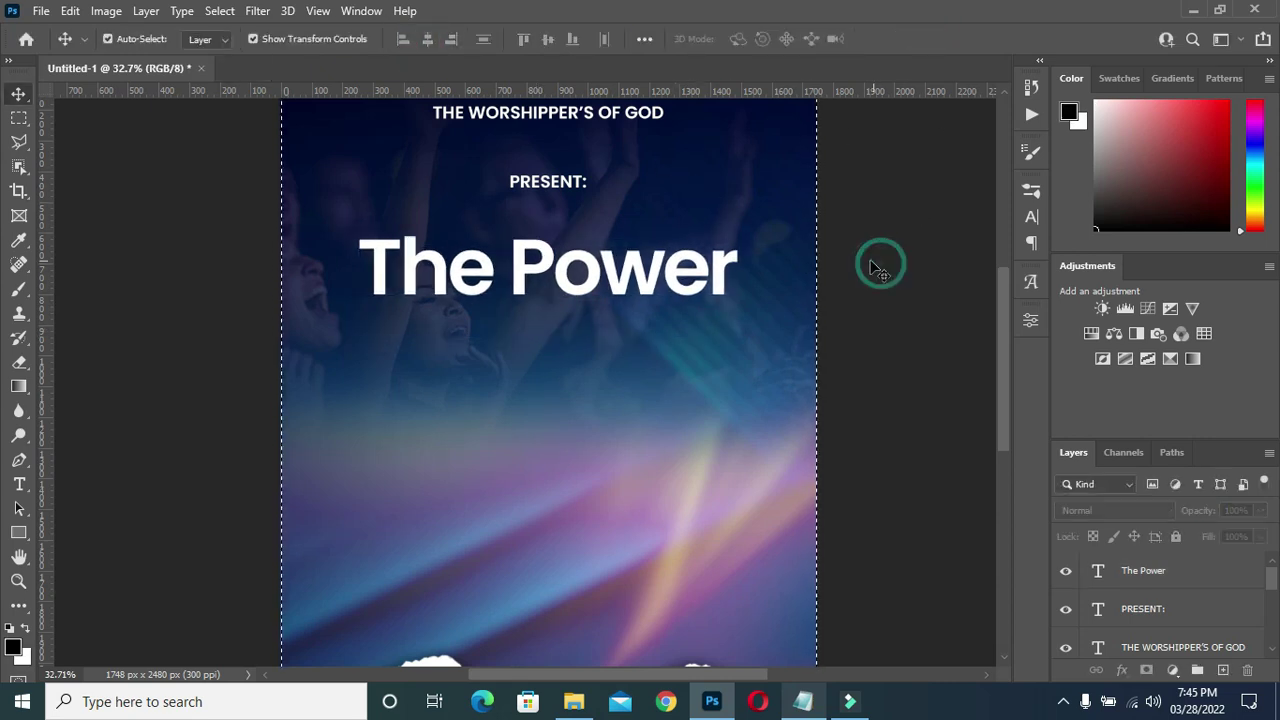
key("ctrl+d")
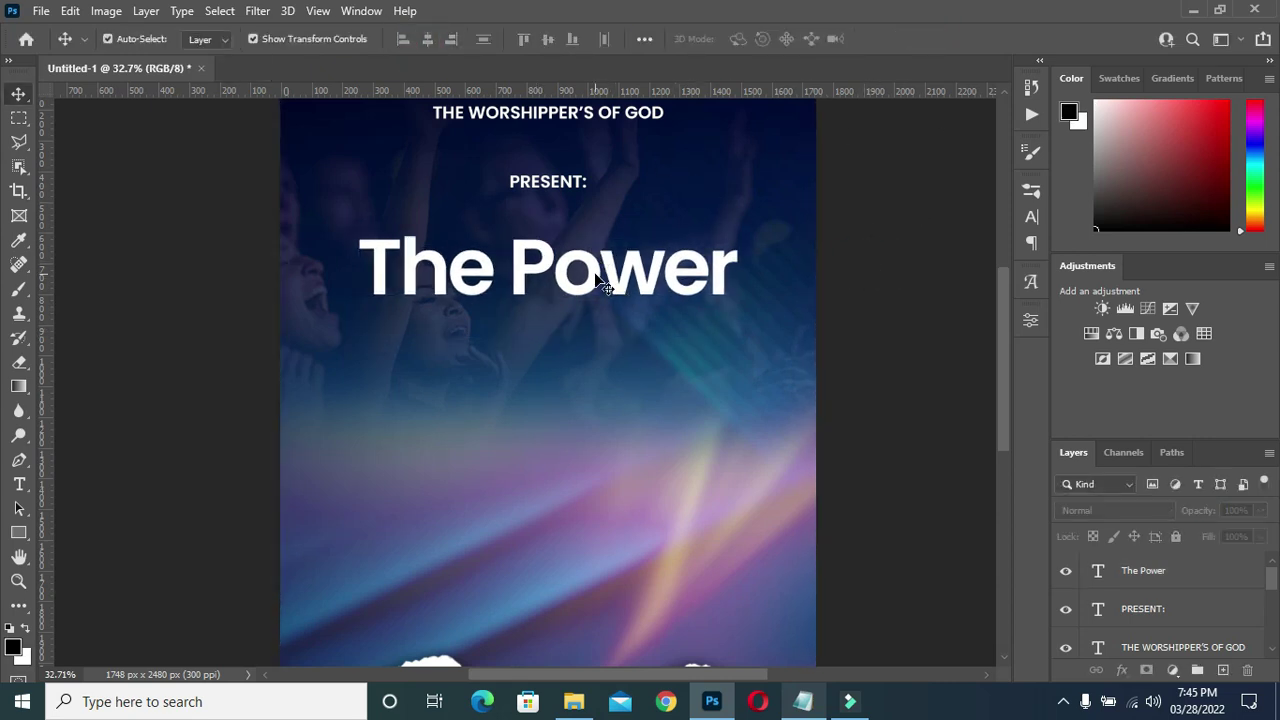
key("alt+Tab")
key("alt+Tab")
Add a white 'Of Worship Season 2' text line below The Power heading.
key("t")
left_click(373, 325)
left_click(895, 38)
left_click(445, 420)
key("BackSpace")
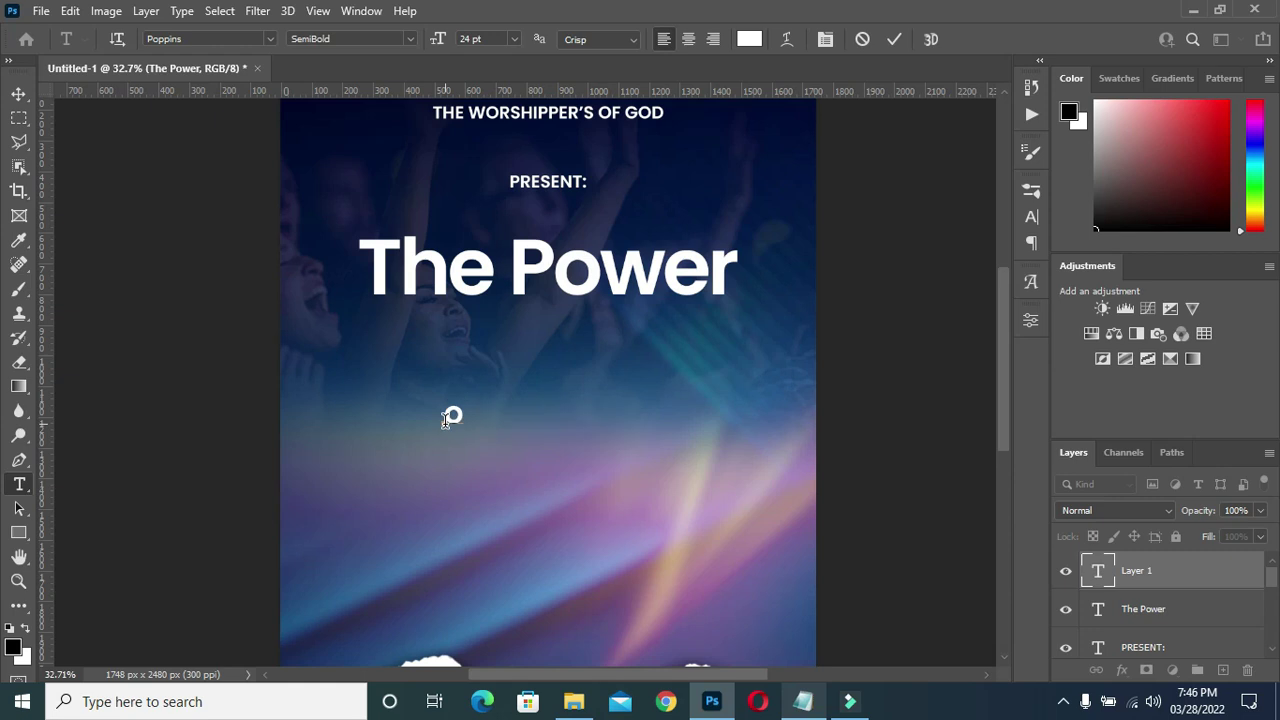
type("Of W")
type("shiip")
key("BackSpace")
key("BackSpace")
type("p")
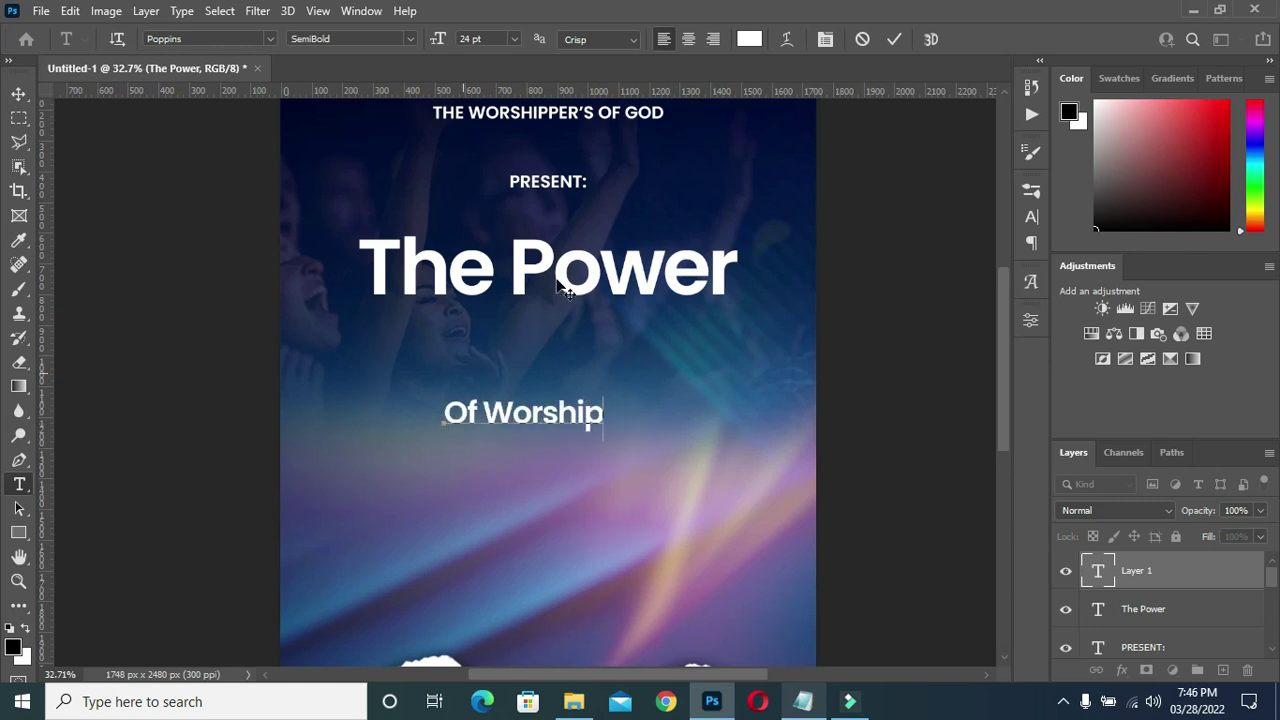
type(" Season 2")
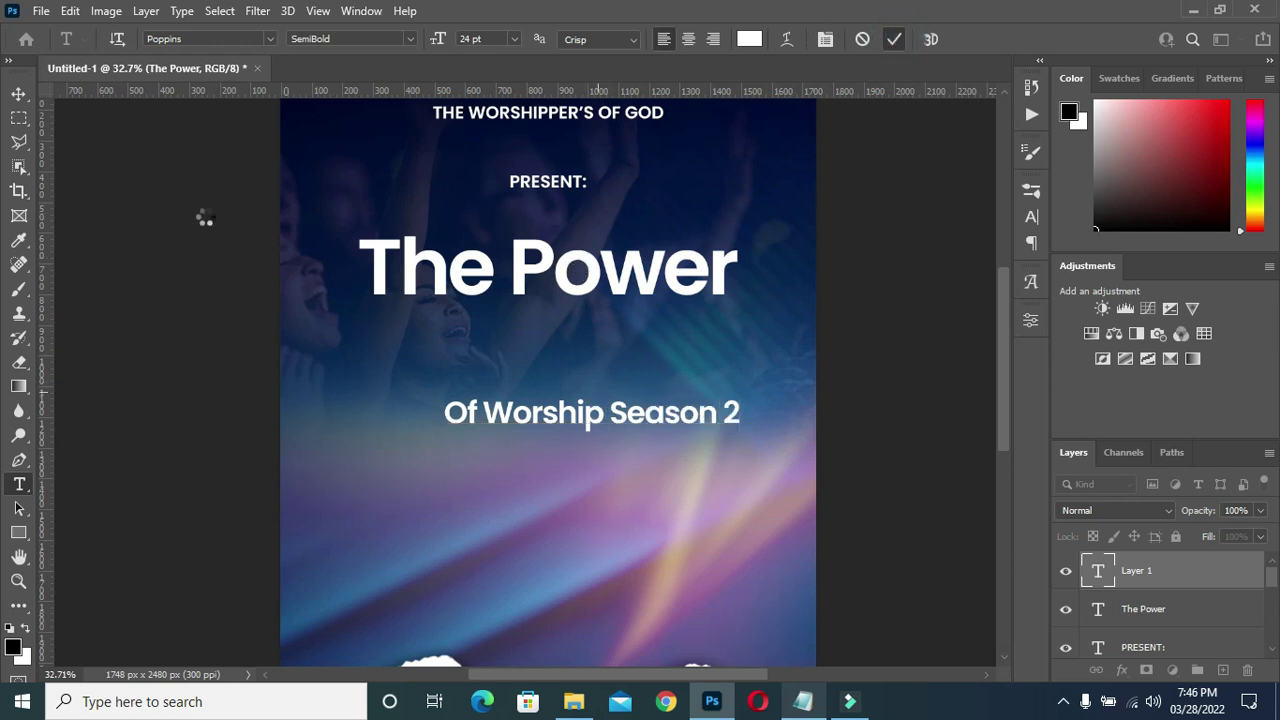
left_click(18, 93)
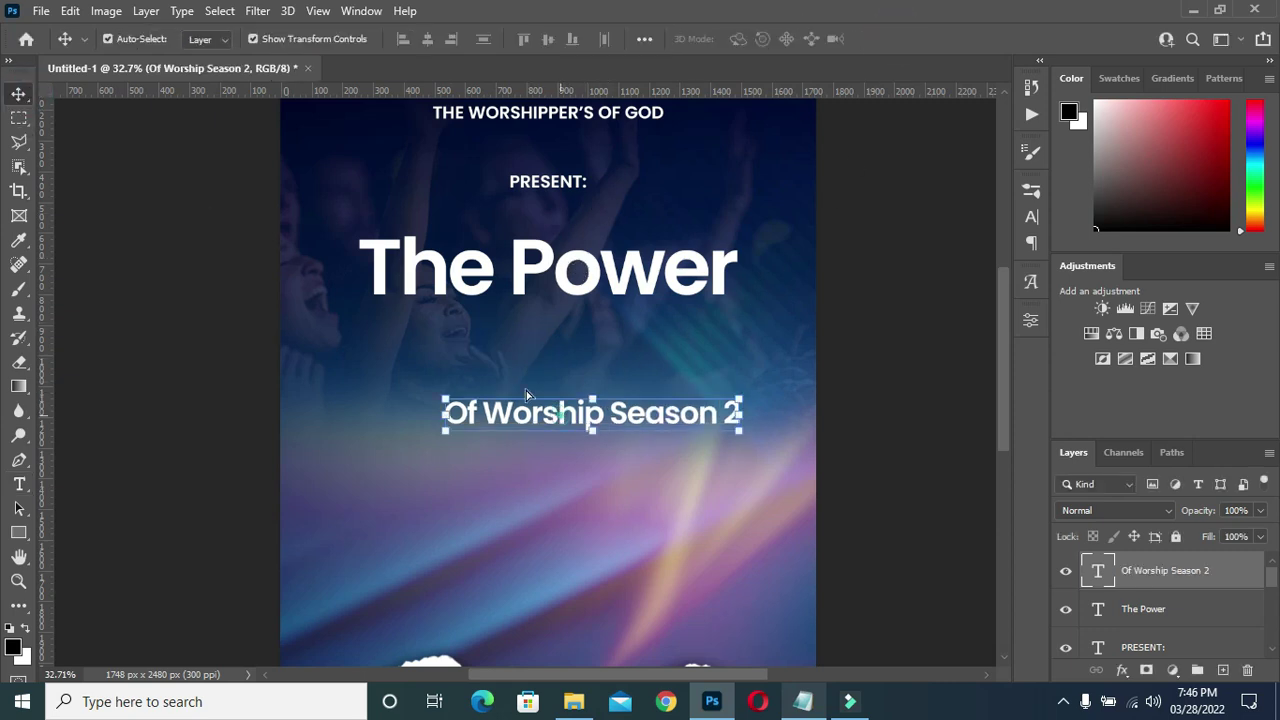
Move the subtitle directly under The Power and scale it to the heading's width.
left_click_drag(527, 395, 572, 313)
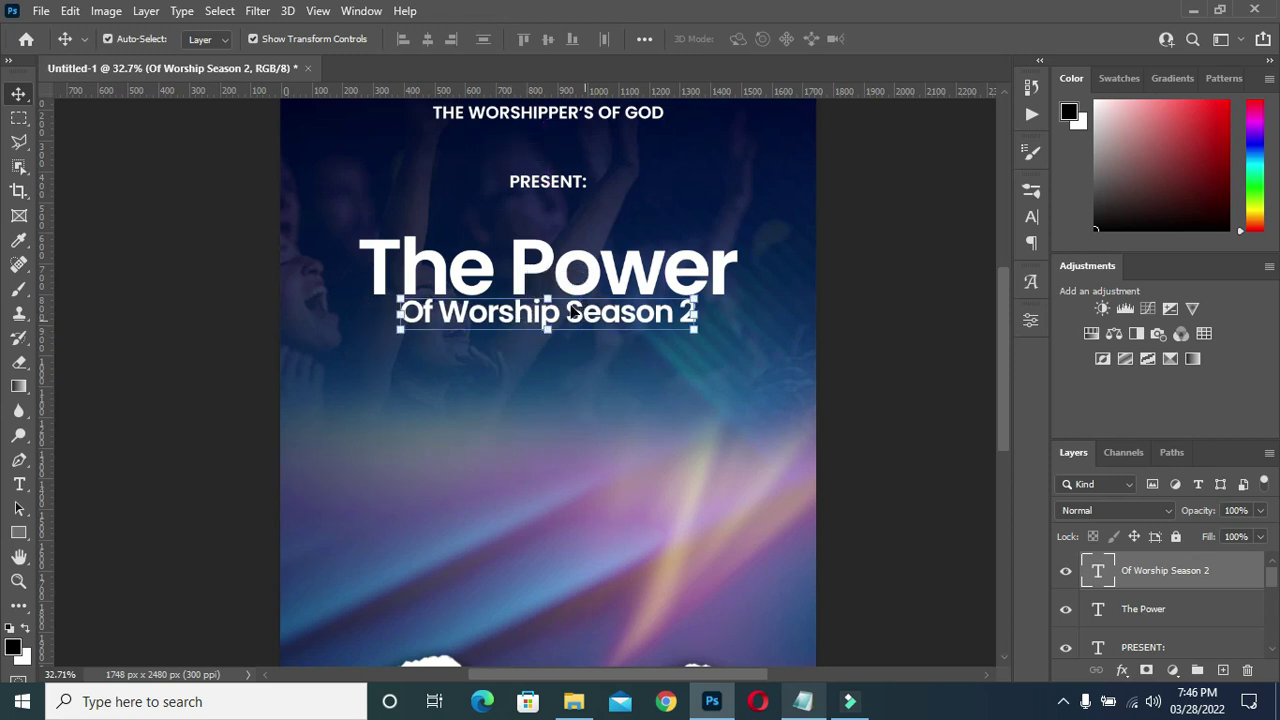
left_click_drag(546, 328, 546, 356)
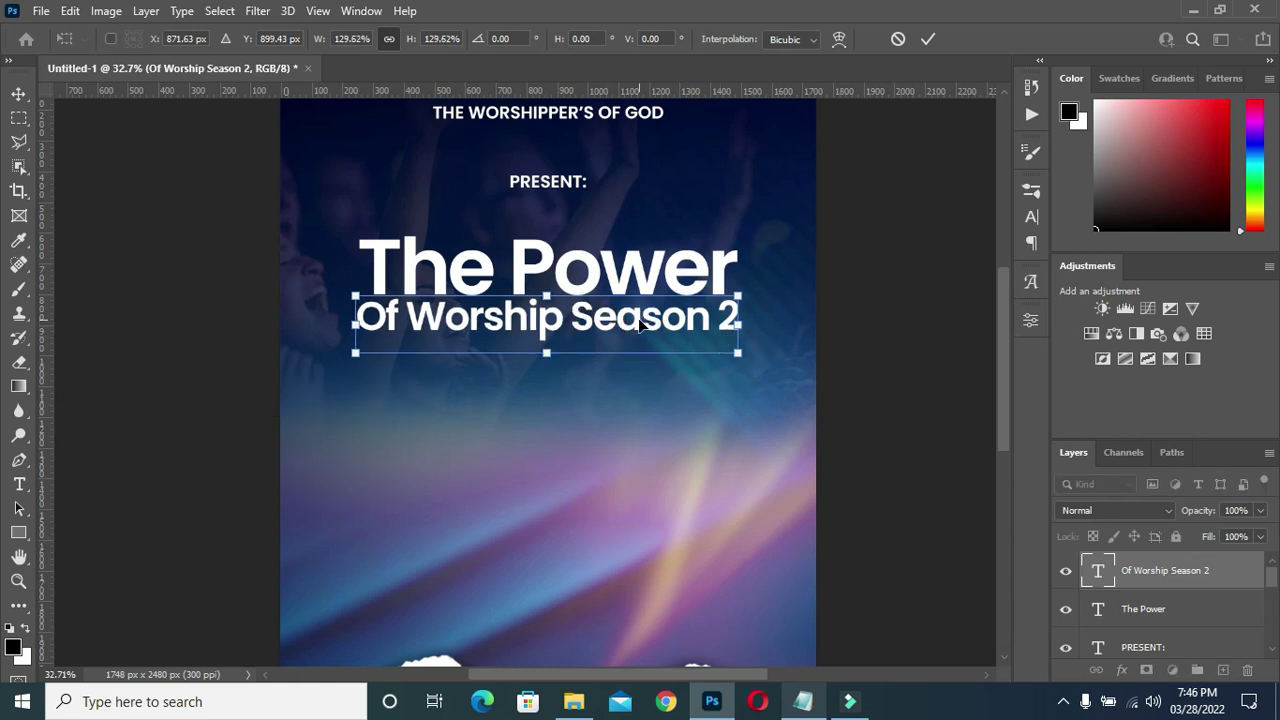
left_click_drag(640, 323, 644, 320)
left_click_drag(741, 322, 737, 318)
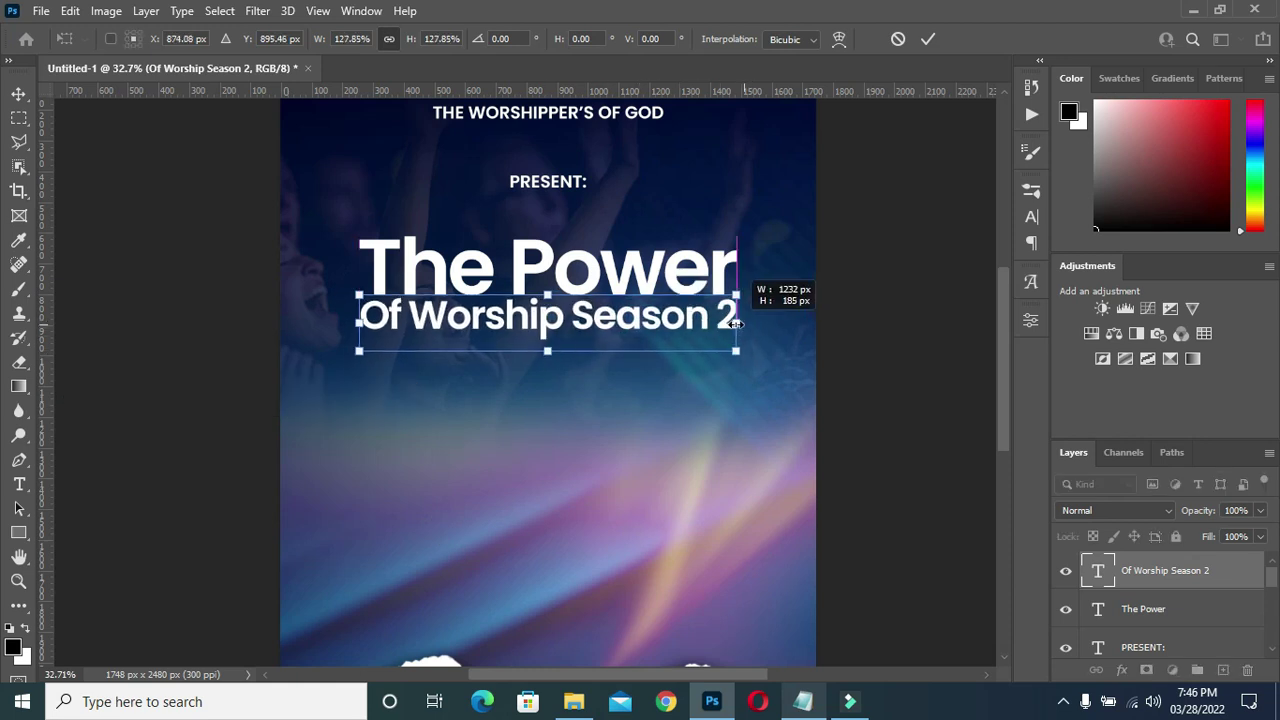
left_click(928, 39)
left_click(922, 230)
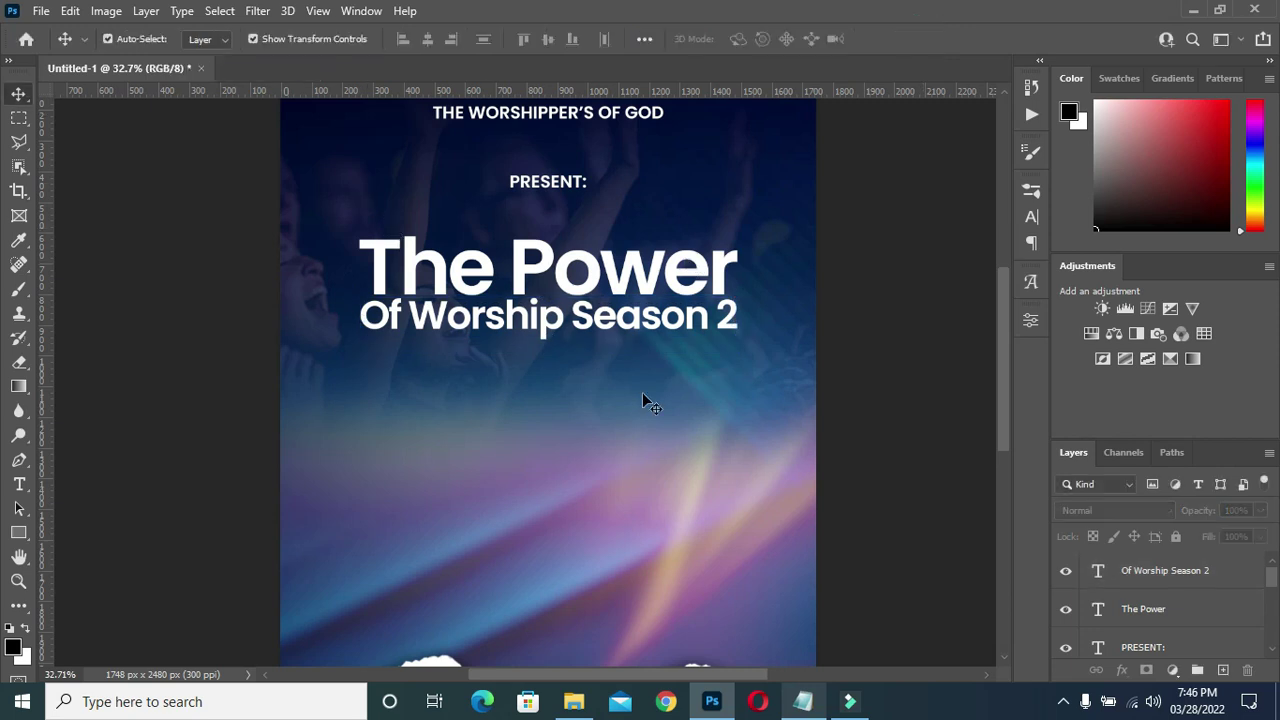
Nudge the Of Worship Season 2 subtitle up slightly under the heading.
scroll(591, 351, "down", 2)
scroll(491, 331, "up", 1)
scroll(451, 298, "down", 3)
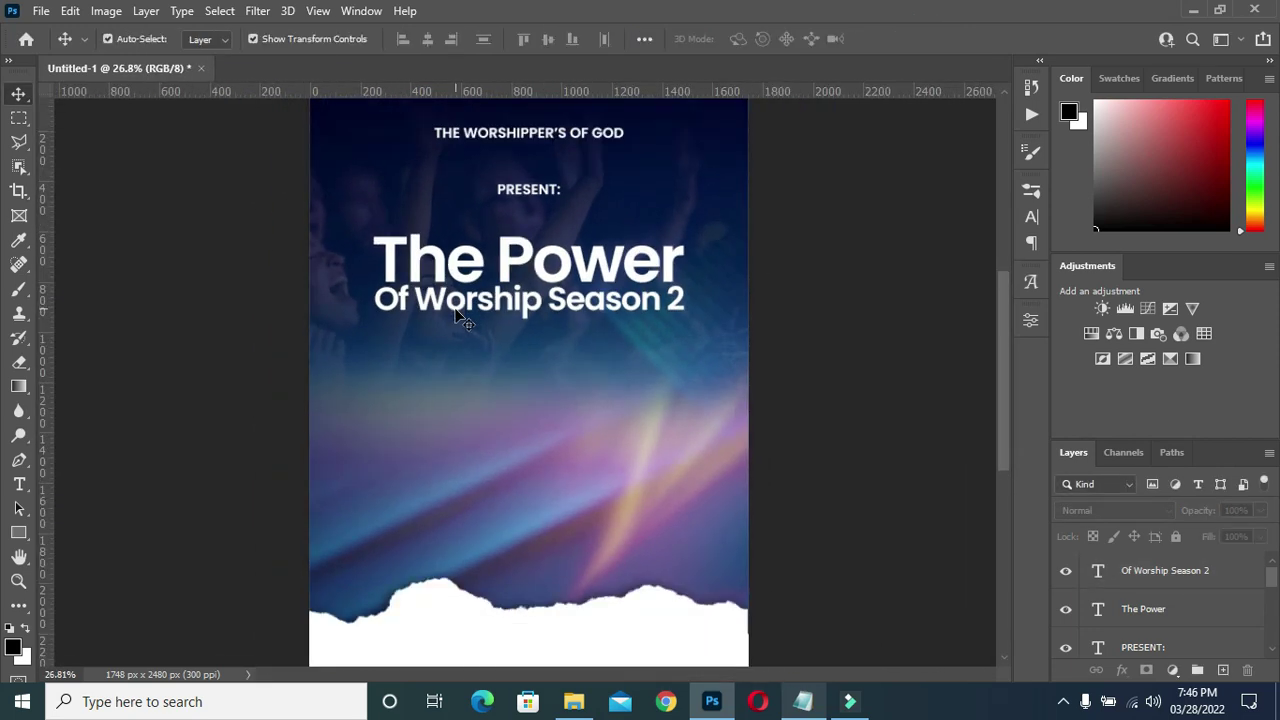
scroll(445, 315, "up", 7)
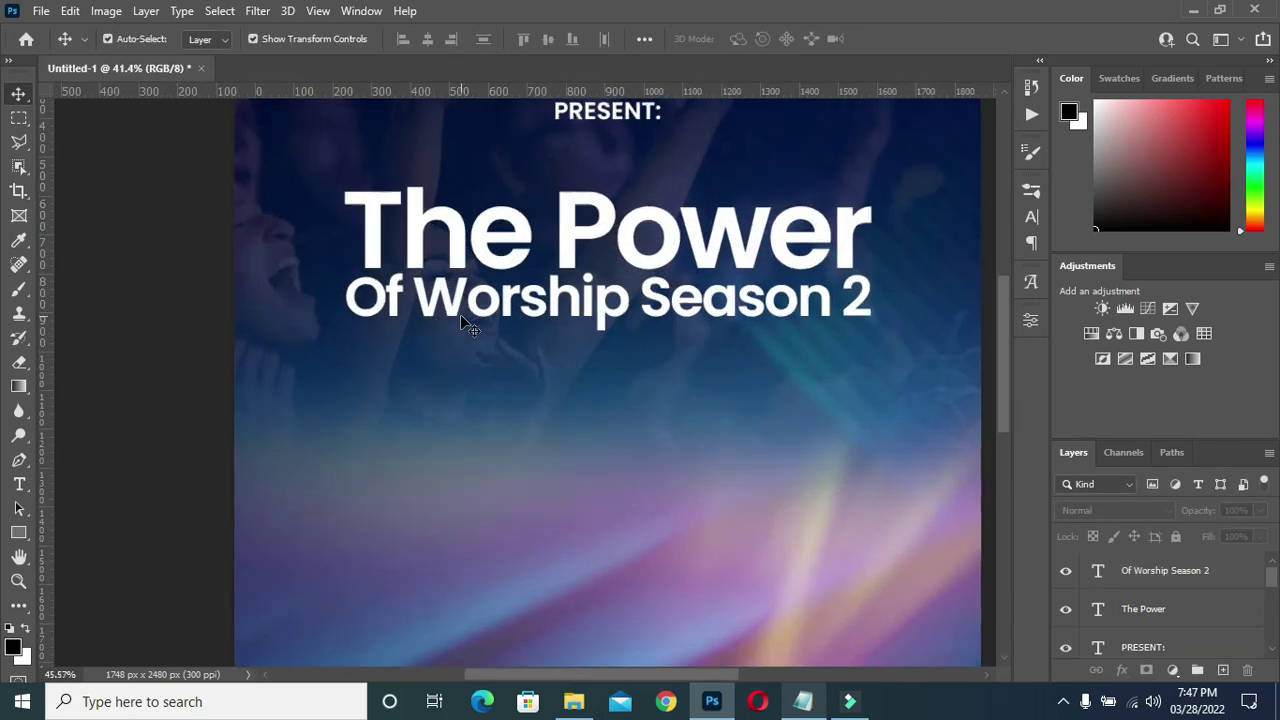
left_click(605, 316)
key("Up")
key("Up")
key("Up")
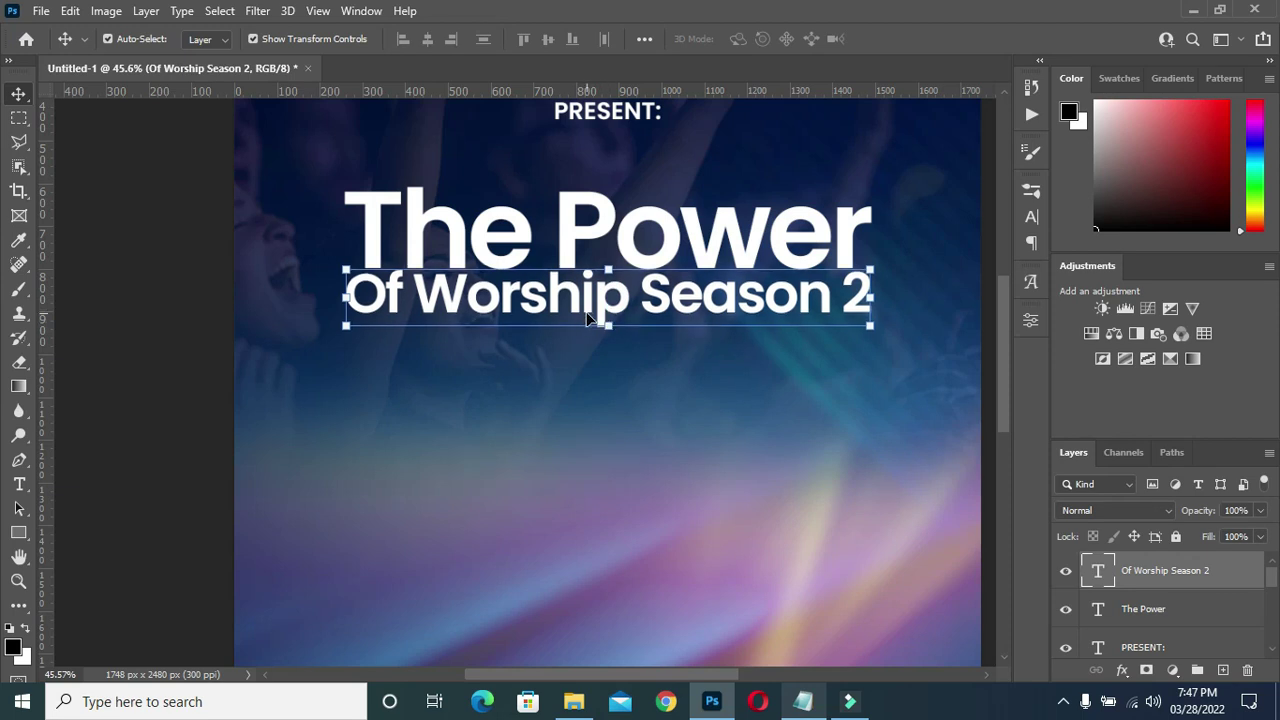
left_click(160, 342)
scroll(590, 335, "down", 1)
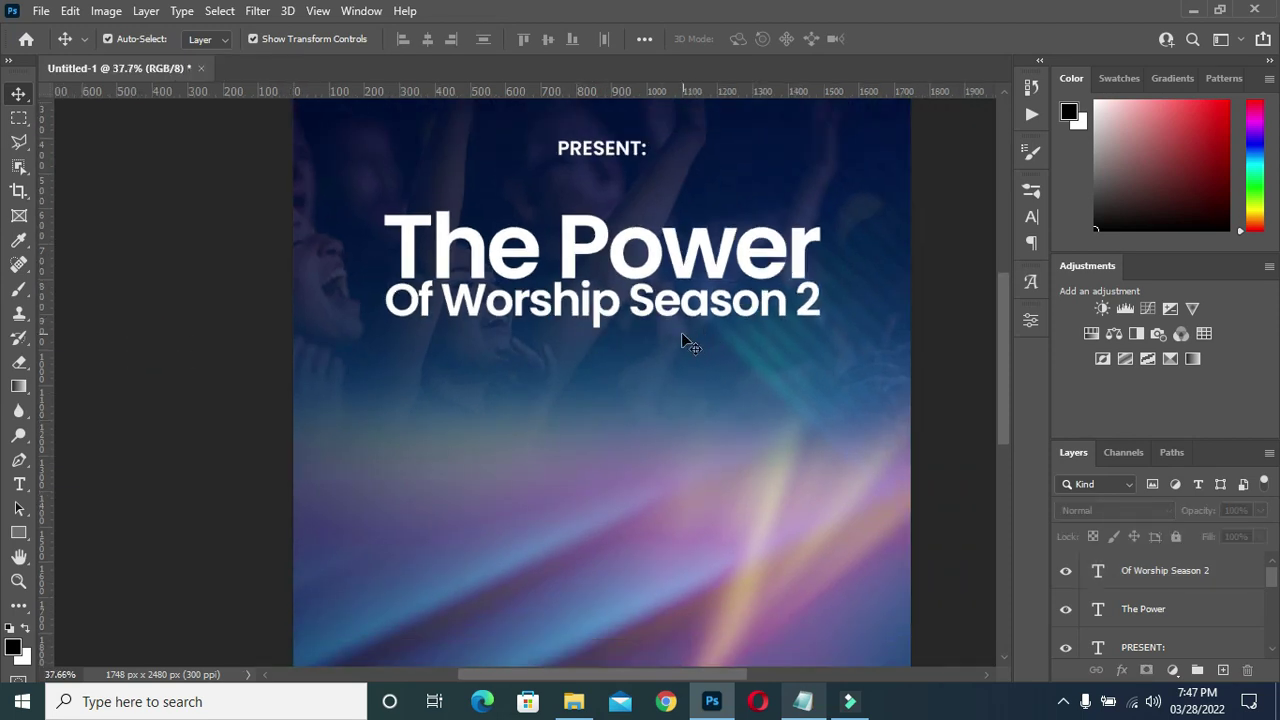
Add 'theme:' text in the Apalu Regular script font with looser letter spacing.
key("t")
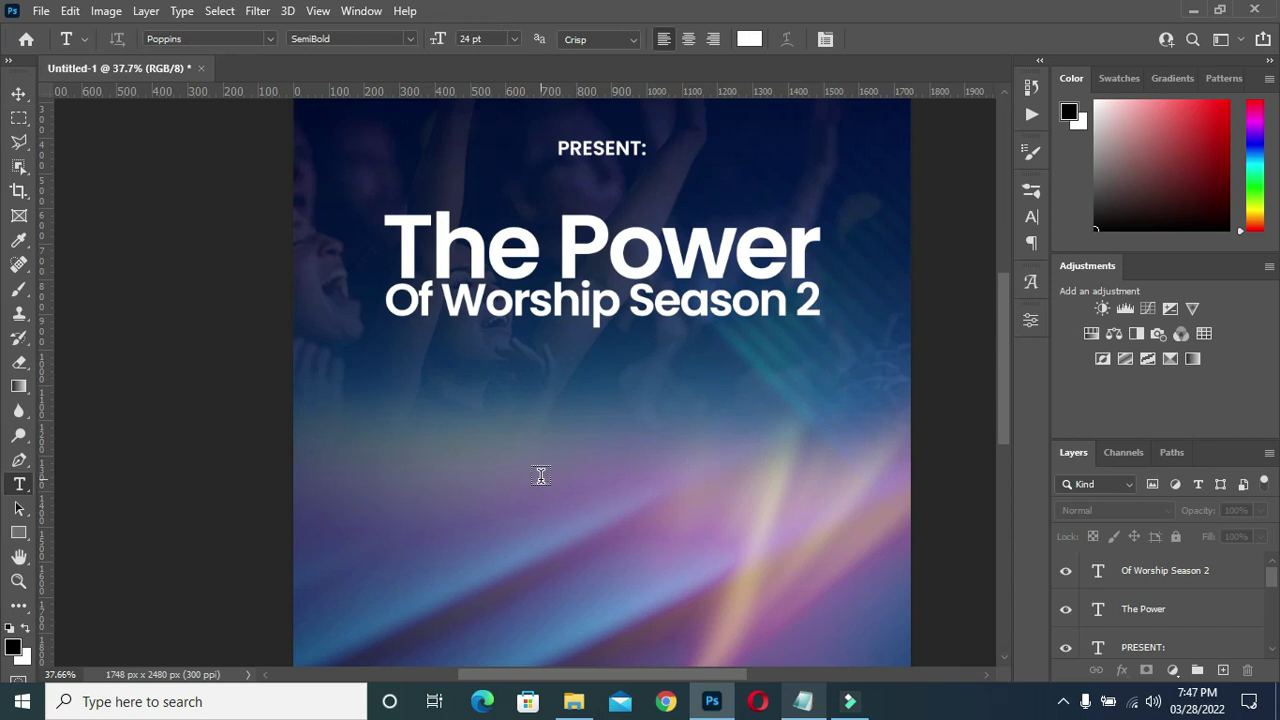
left_click(540, 476)
type("theme:")
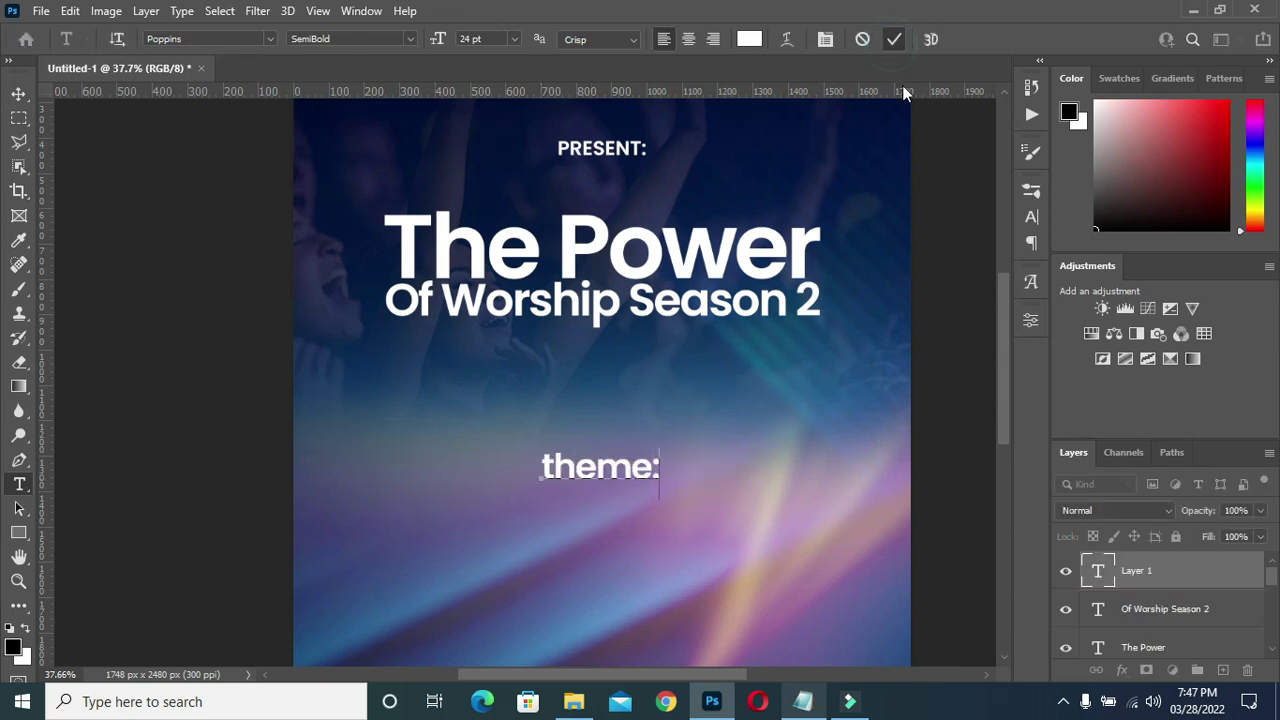
key("ctrl+Return")
left_click(1031, 217)
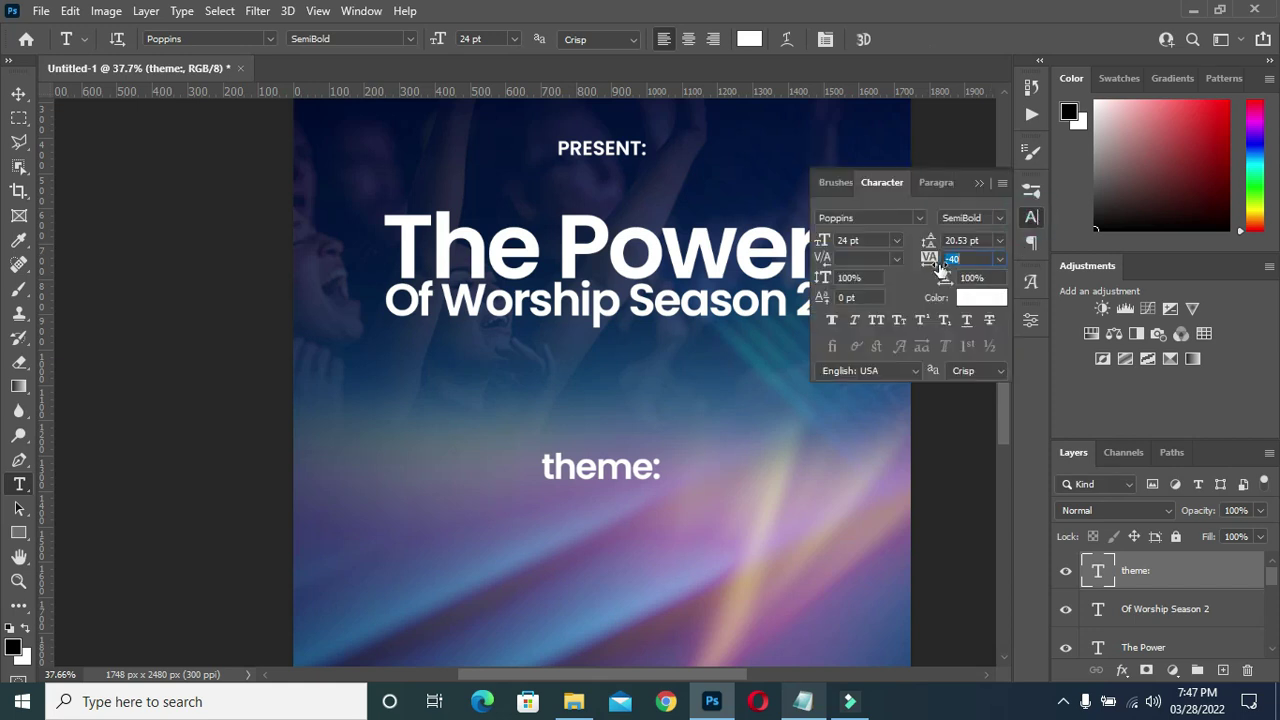
left_click_drag(930, 258, 943, 252)
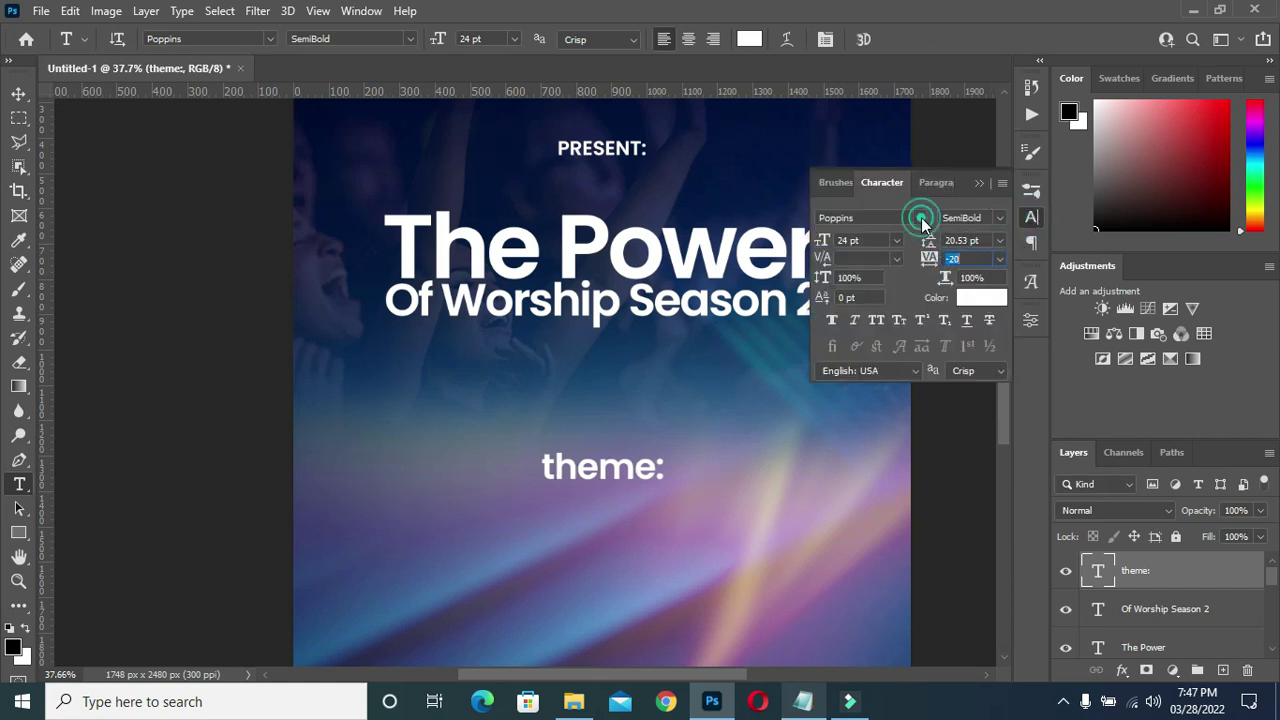
left_click(921, 218)
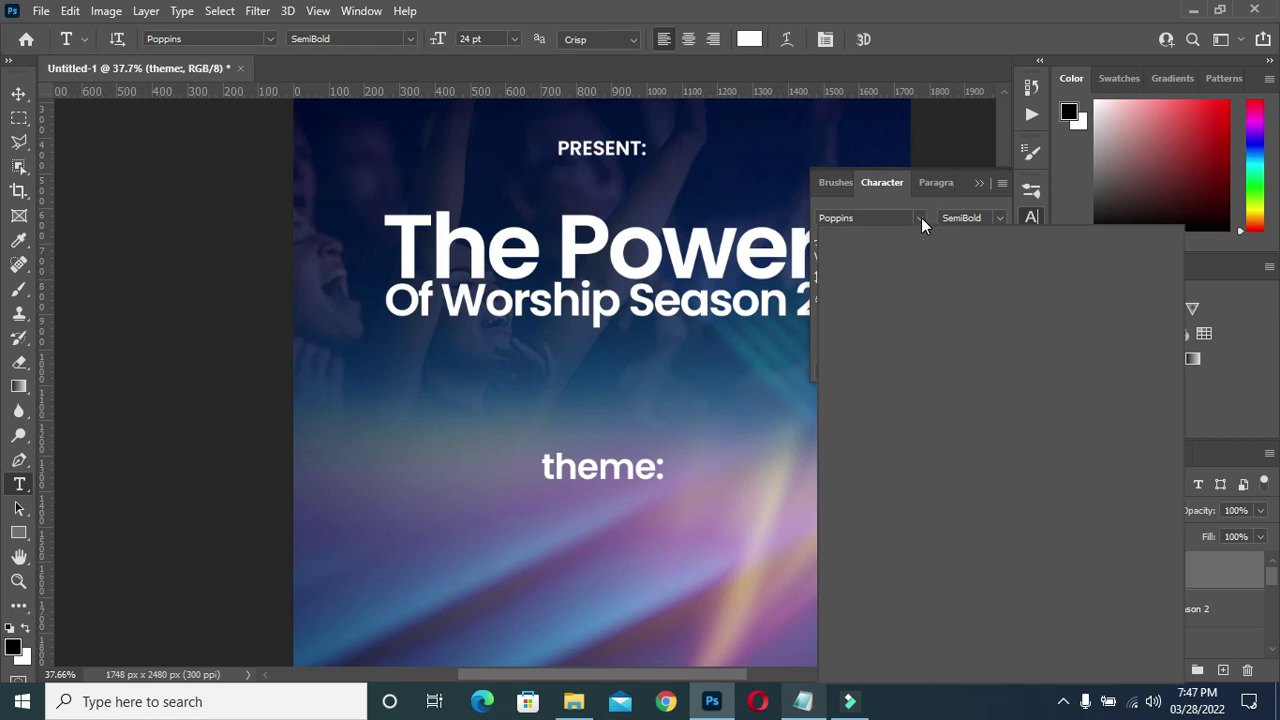
type("a")
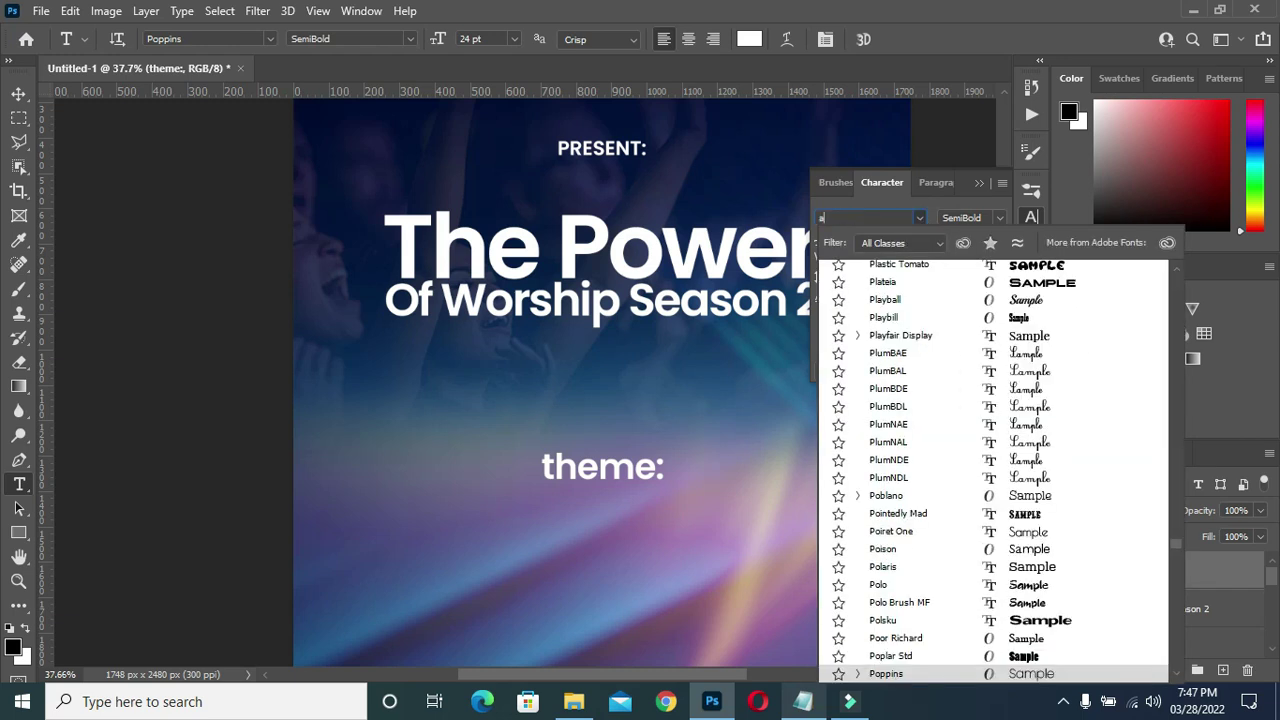
type("palu")
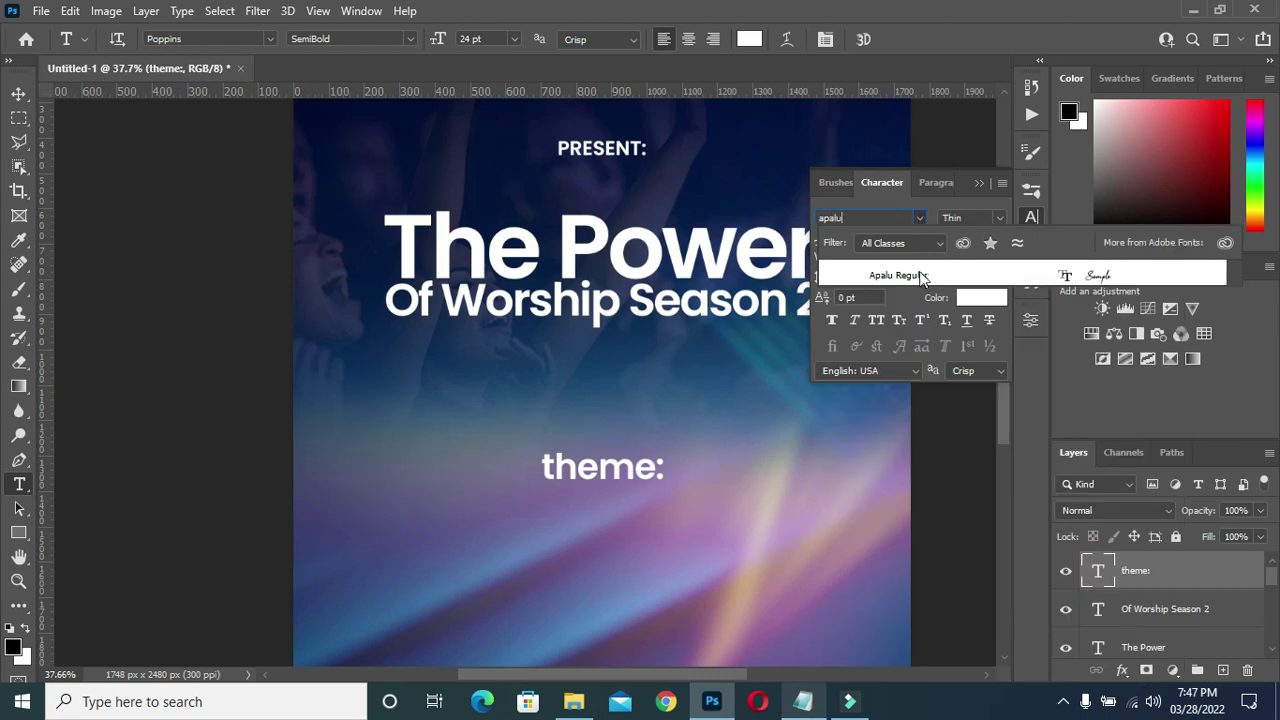
left_click(920, 277)
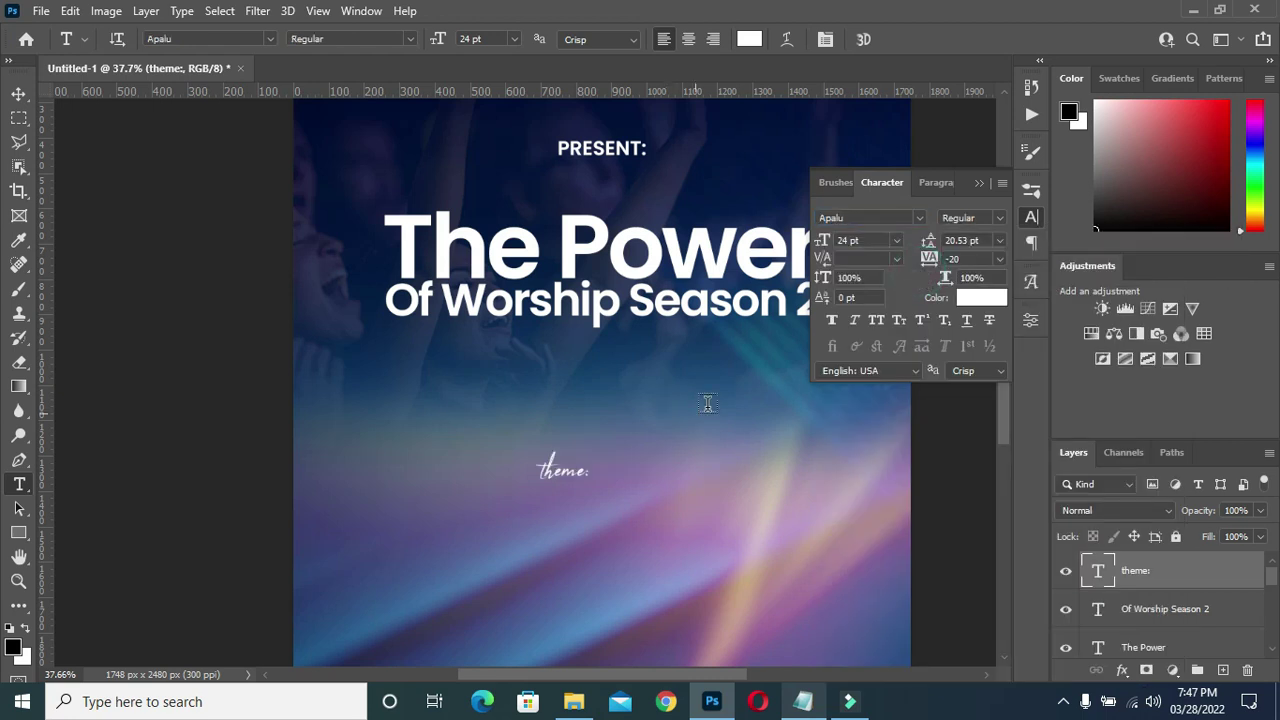
left_click(972, 183)
Enlarge theme: to about 128% and centre it under the subtitle.
left_click(19, 93)
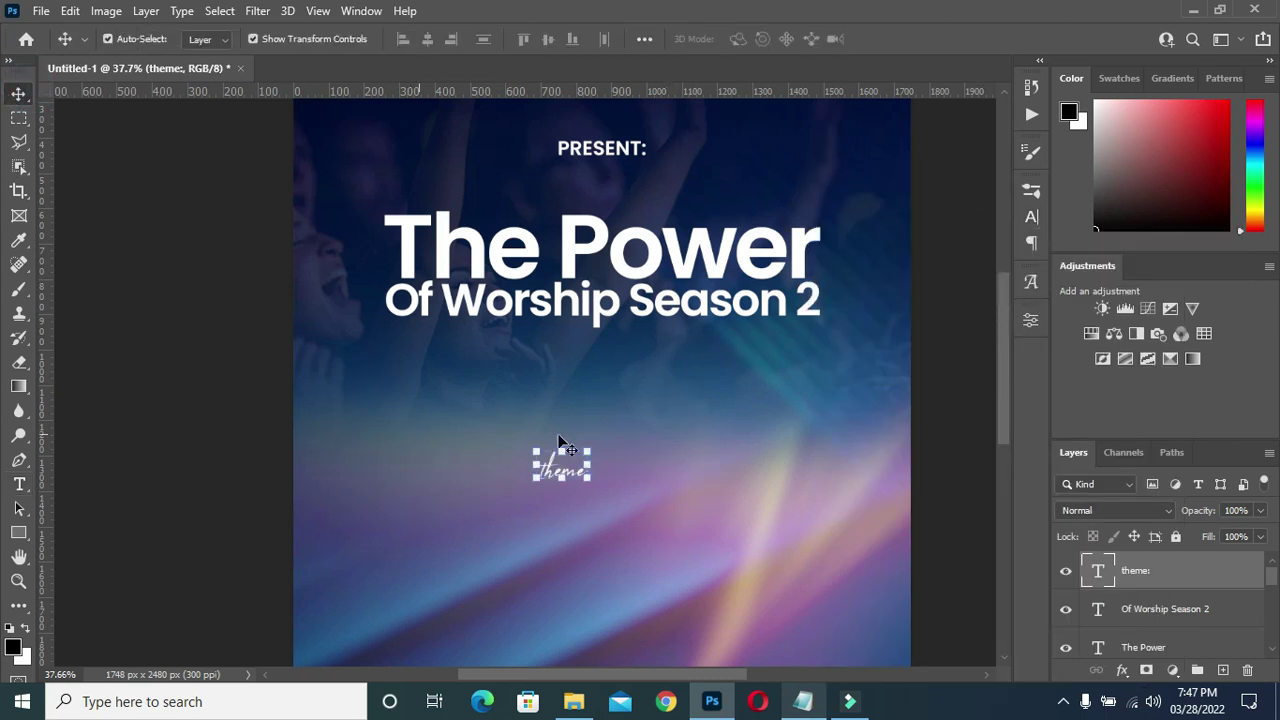
left_click_drag(560, 449, 612, 381)
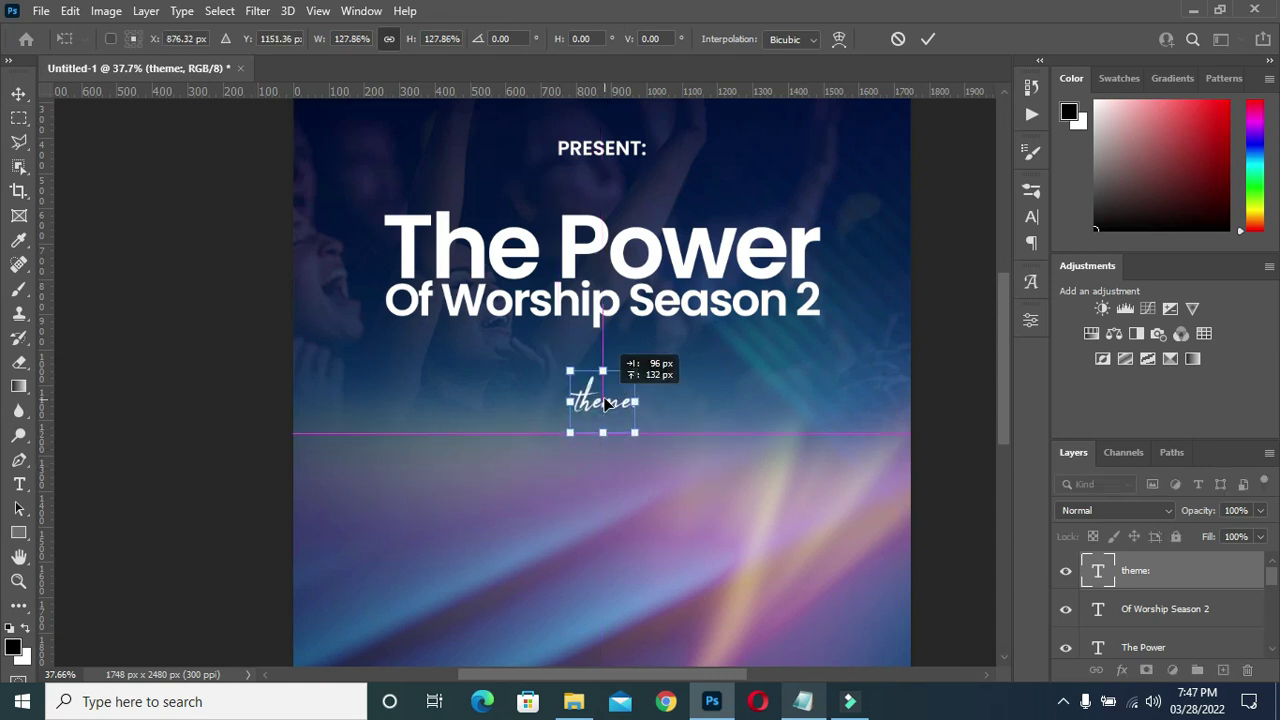
left_click_drag(612, 381, 601, 388)
left_click(927, 36)
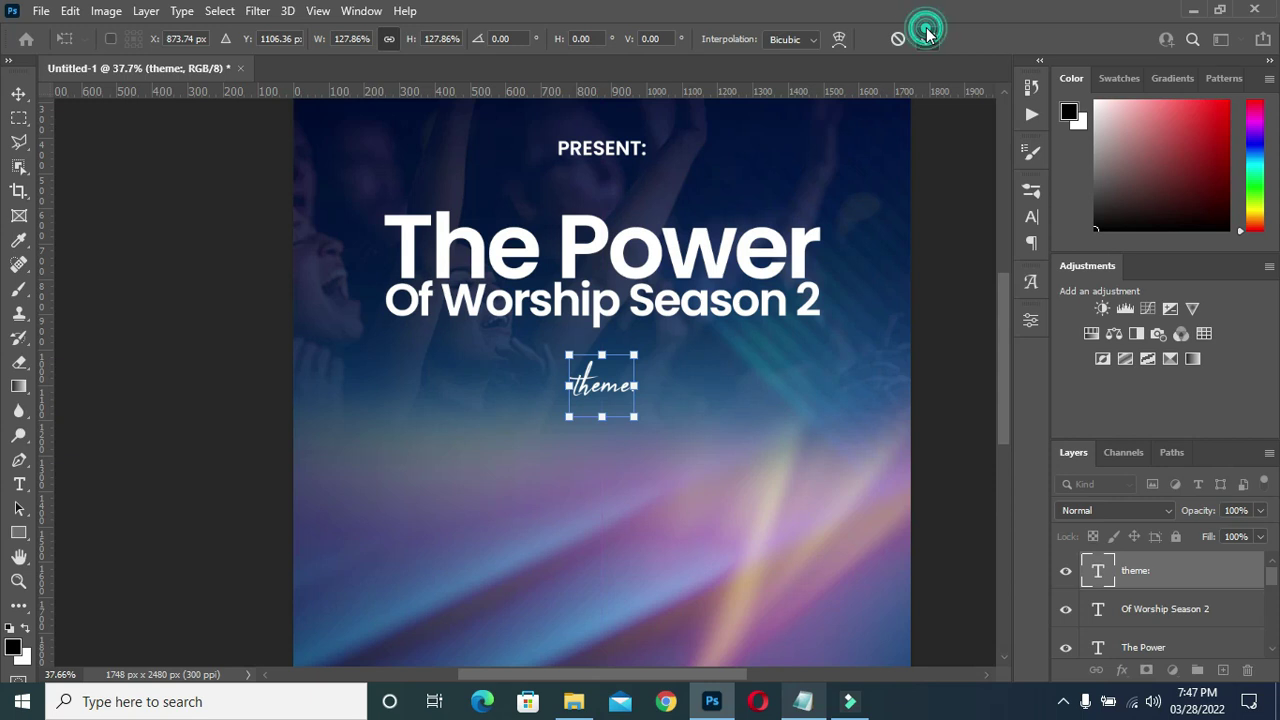
left_click(667, 316)
key("j")
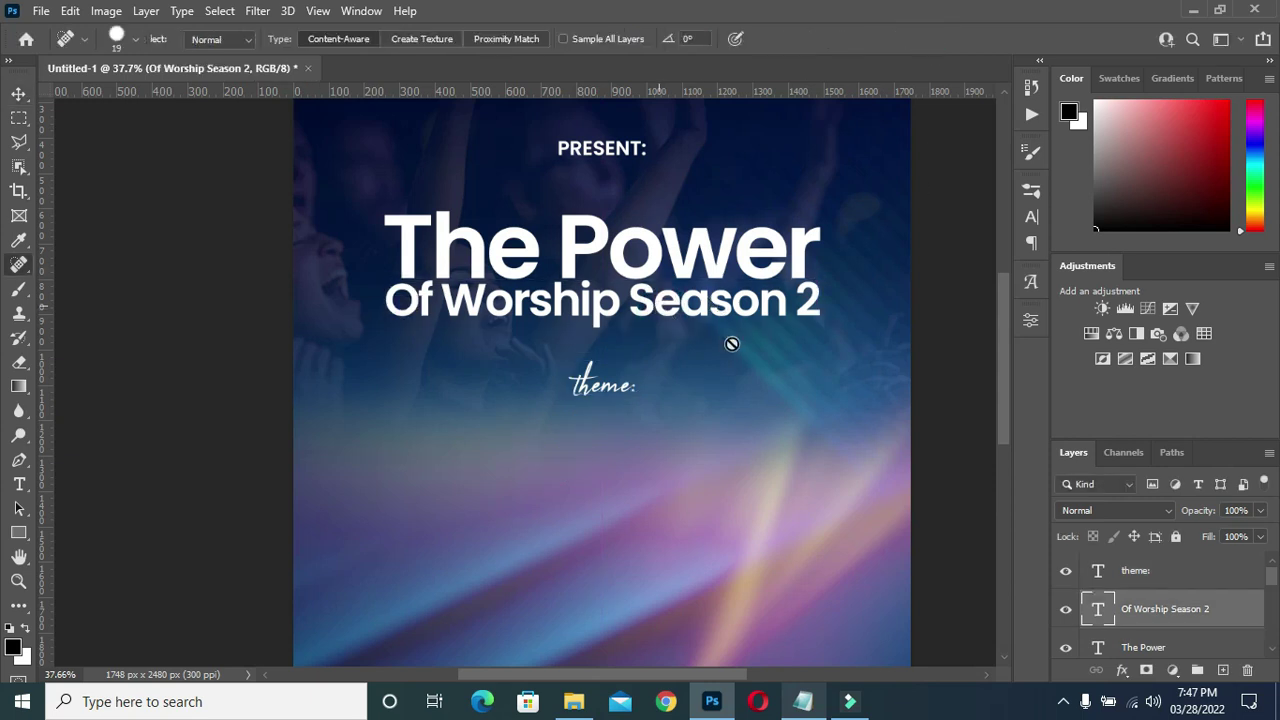
Duplicate the Of Worship Season 2 layer and move the copy below theme:.
left_click(1164, 602)
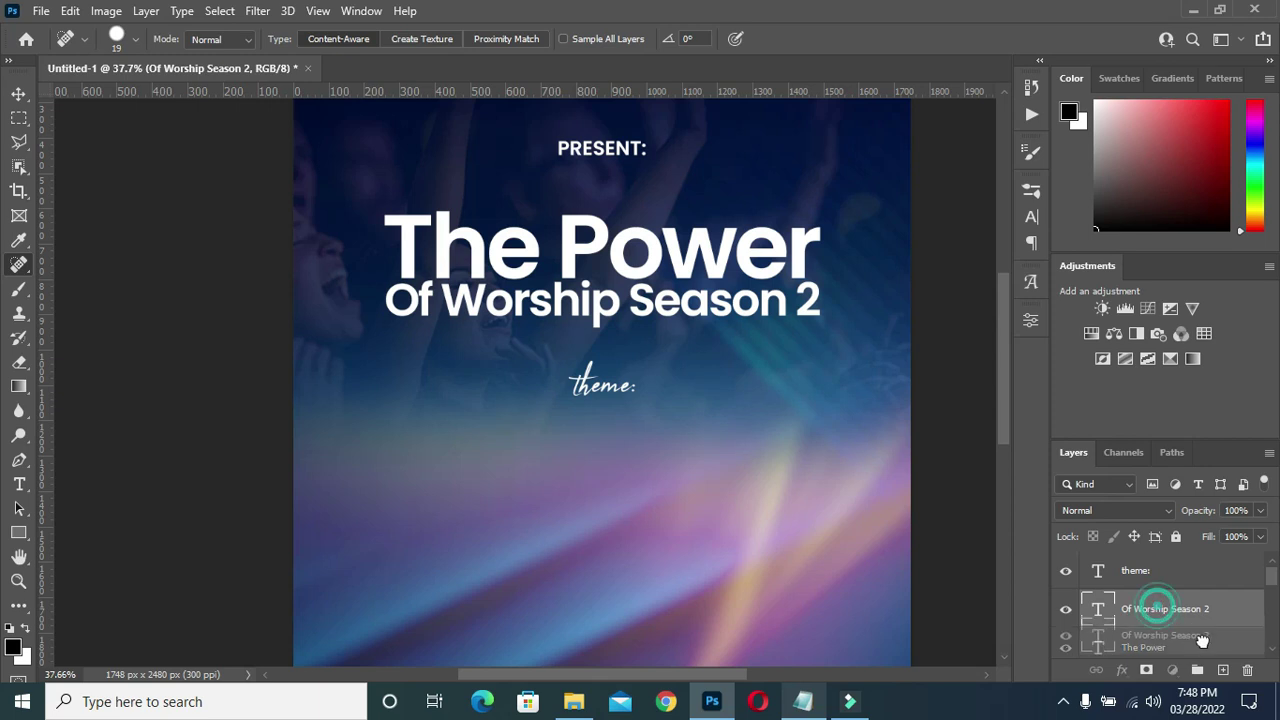
key("ctrl+j")
scroll(614, 428, "up", 1)
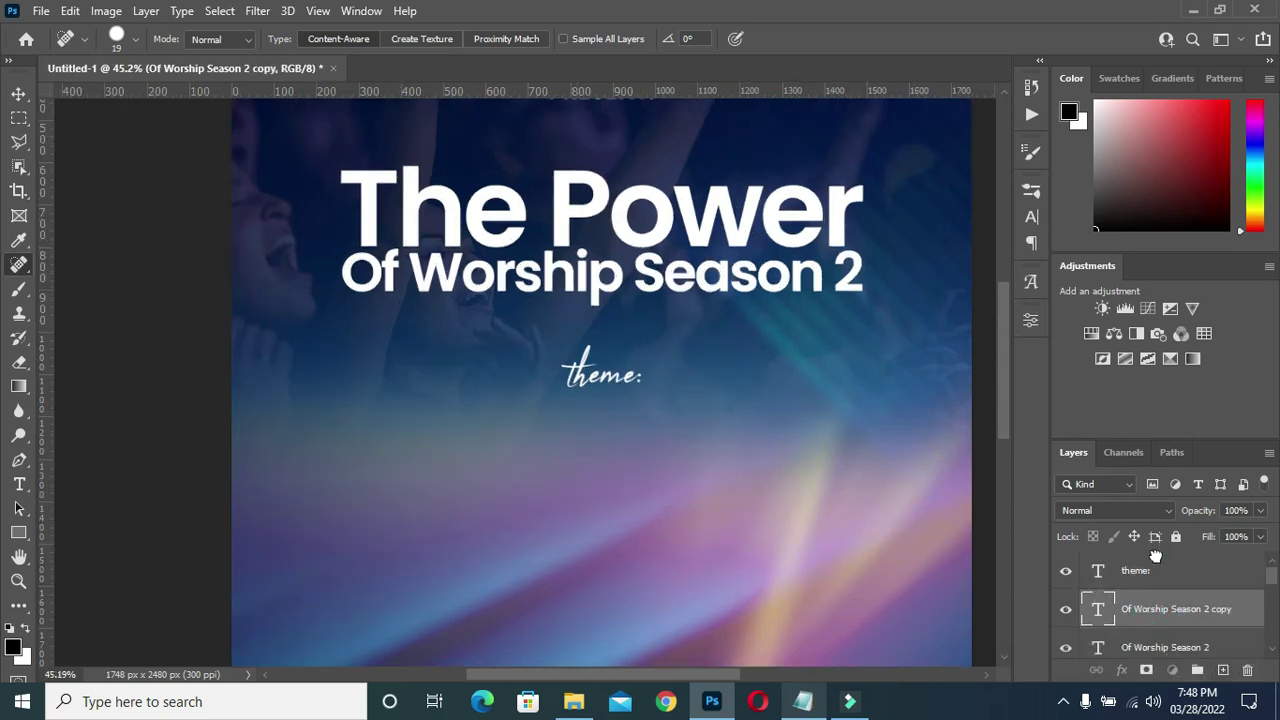
left_click_drag(1165, 606, 1165, 566)
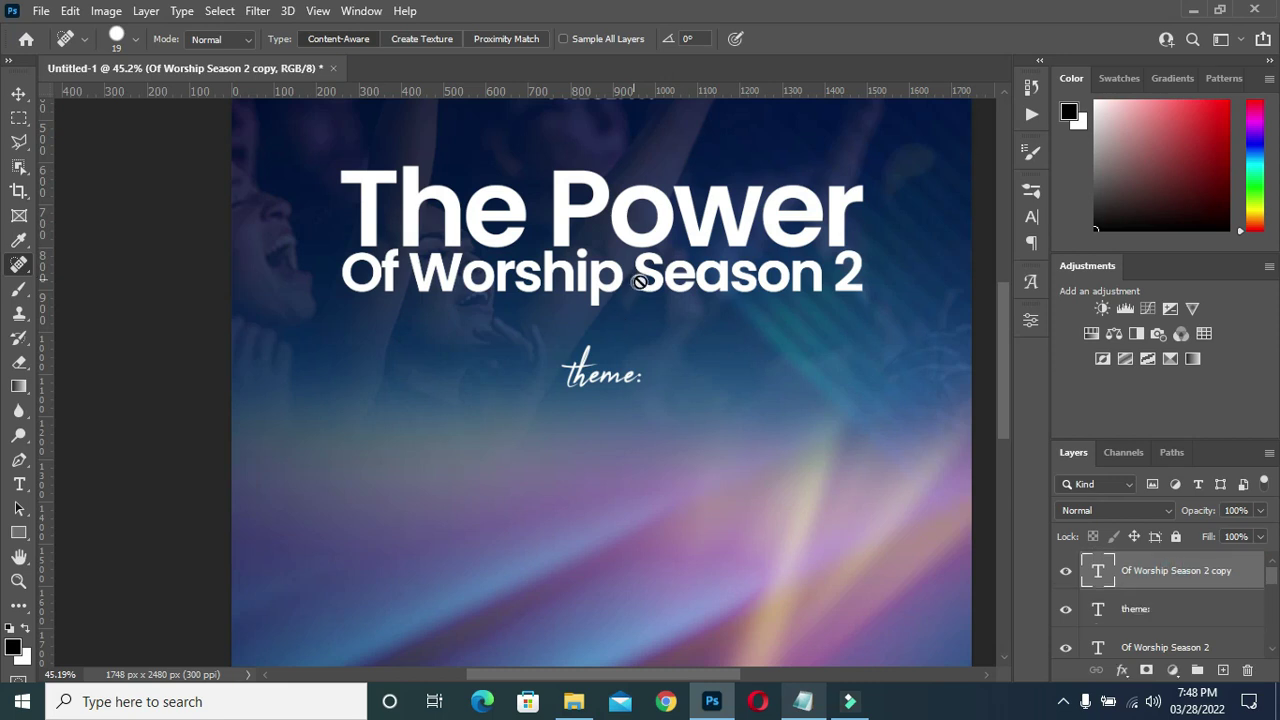
key("v")
left_click_drag(674, 296, 671, 438)
Replace the copy's text with 'EXPERIENCE GOD'S PRESENCES IN WORSHIP' pasted from the notes.
key("t")
left_click(662, 428)
key("ctrl+a")
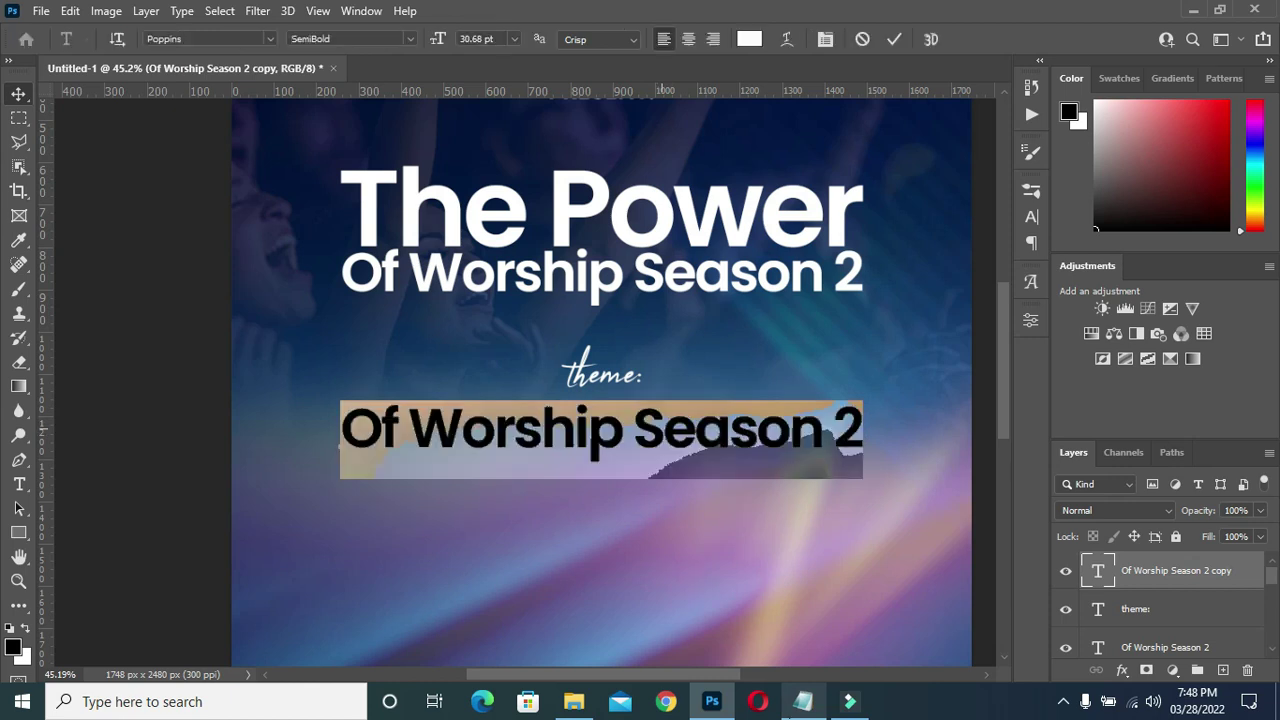
key("alt+Tab")
left_click_drag(220, 240, 380, 263)
key("ctrl+c")
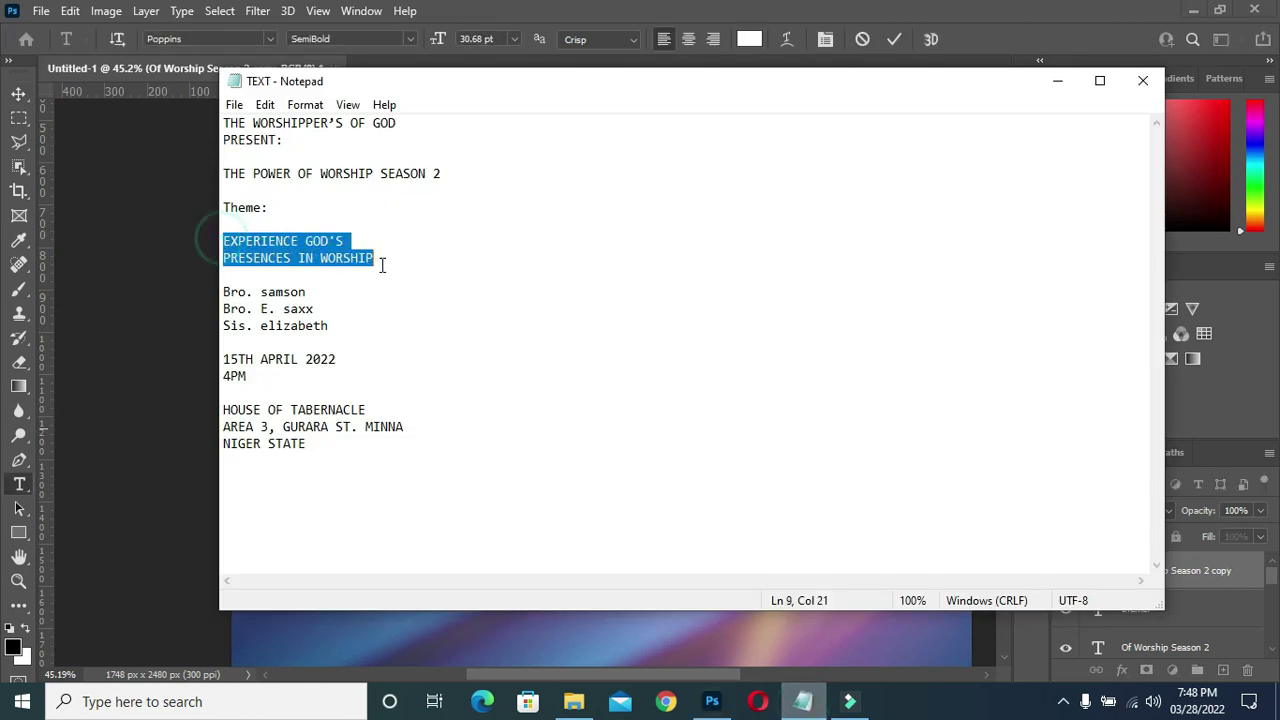
left_click(1057, 81)
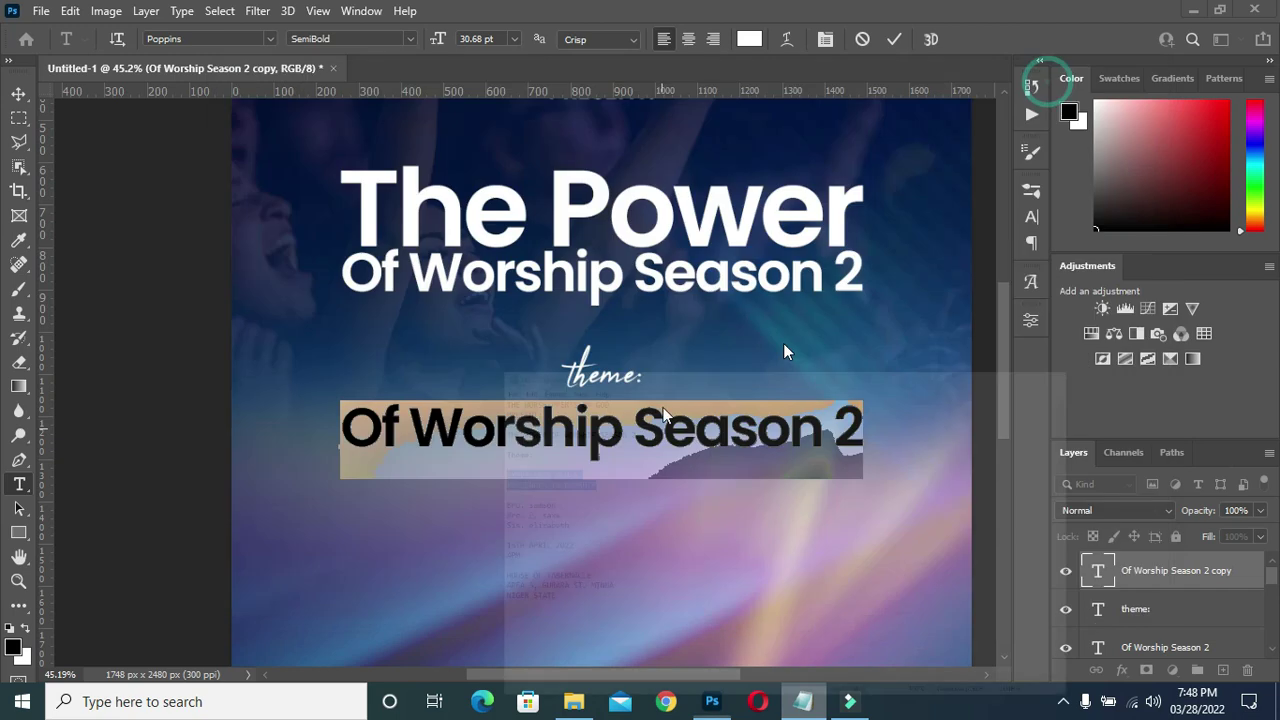
key("ctrl+v")
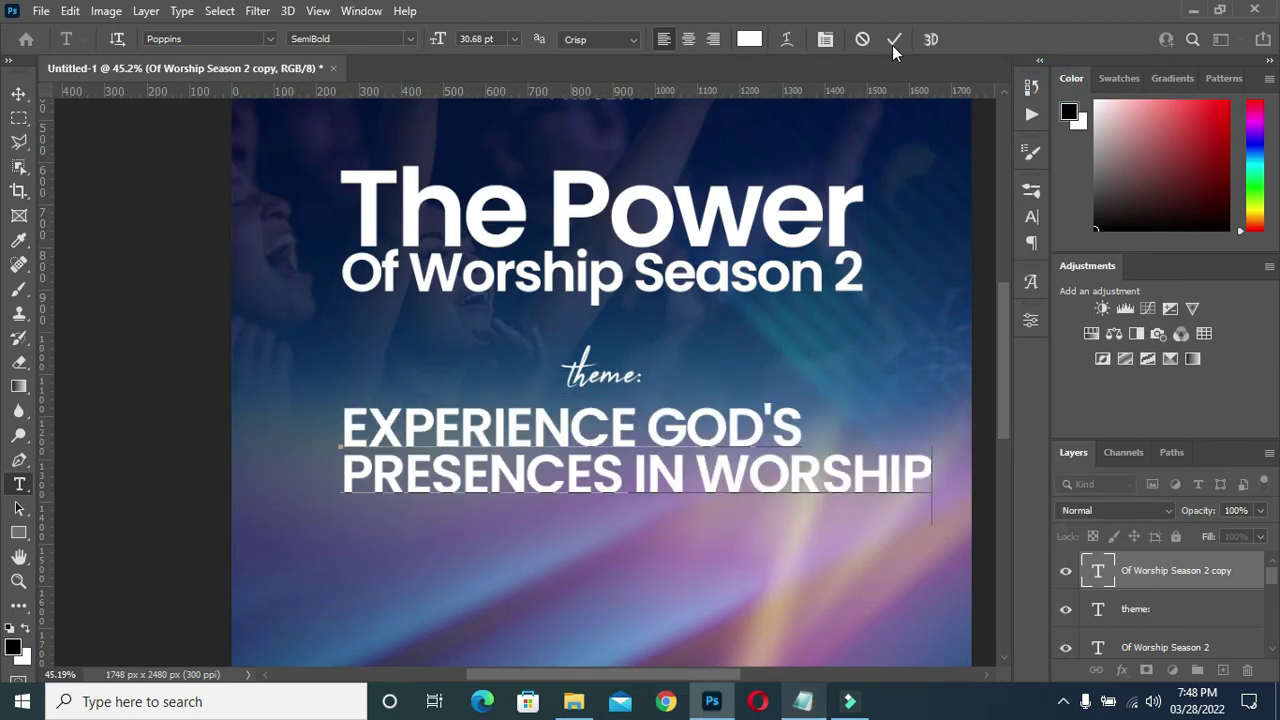
left_click(749, 39)
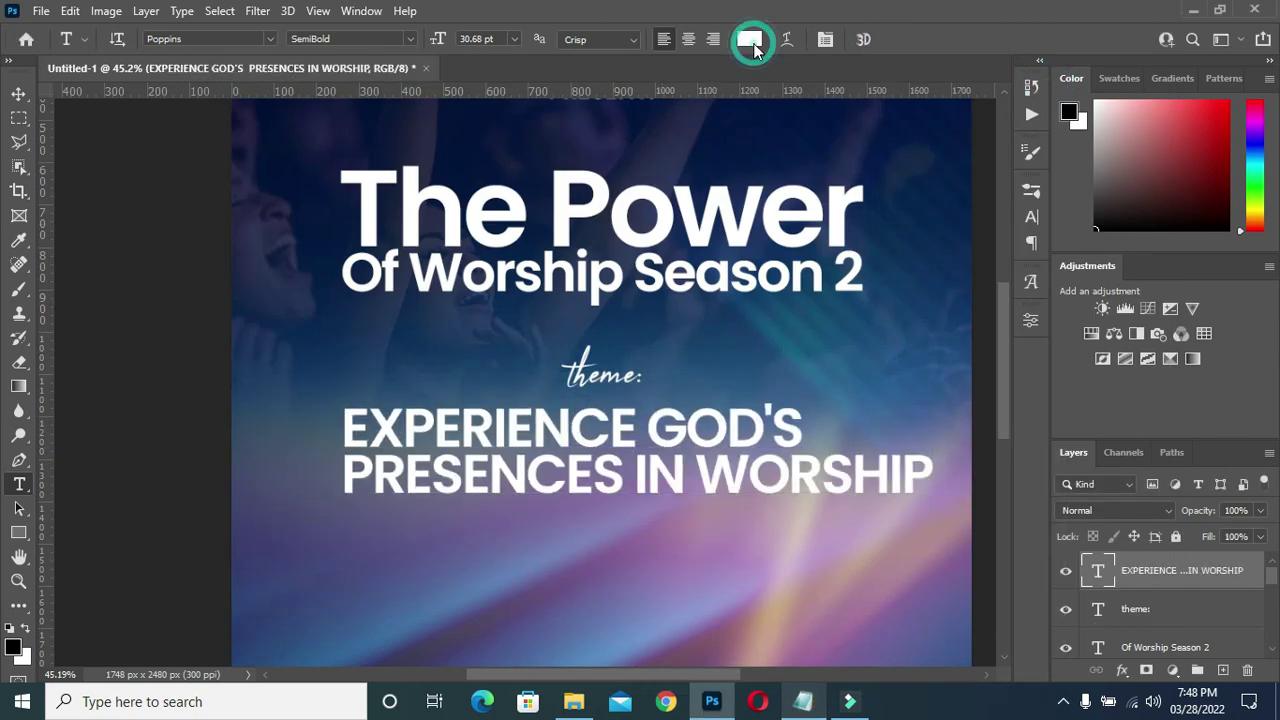
Colour the theme text golden yellow #ffba00.
left_click(1040, 491)
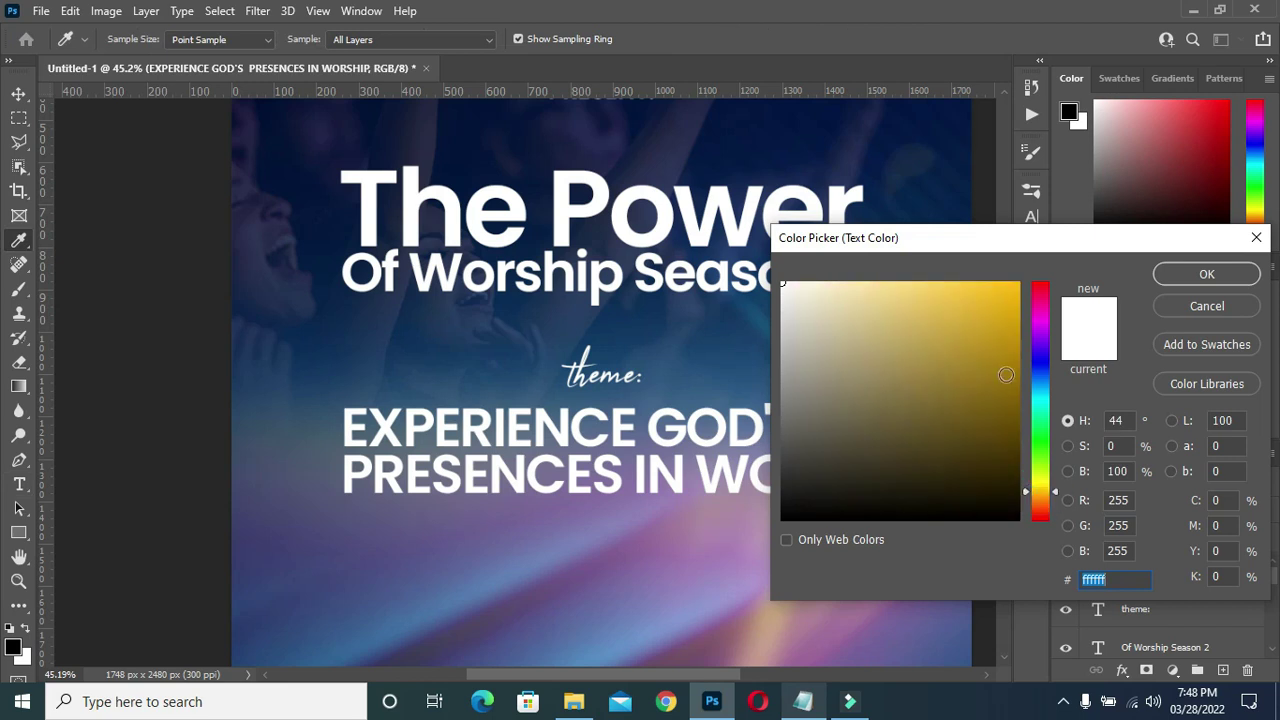
left_click(1018, 292)
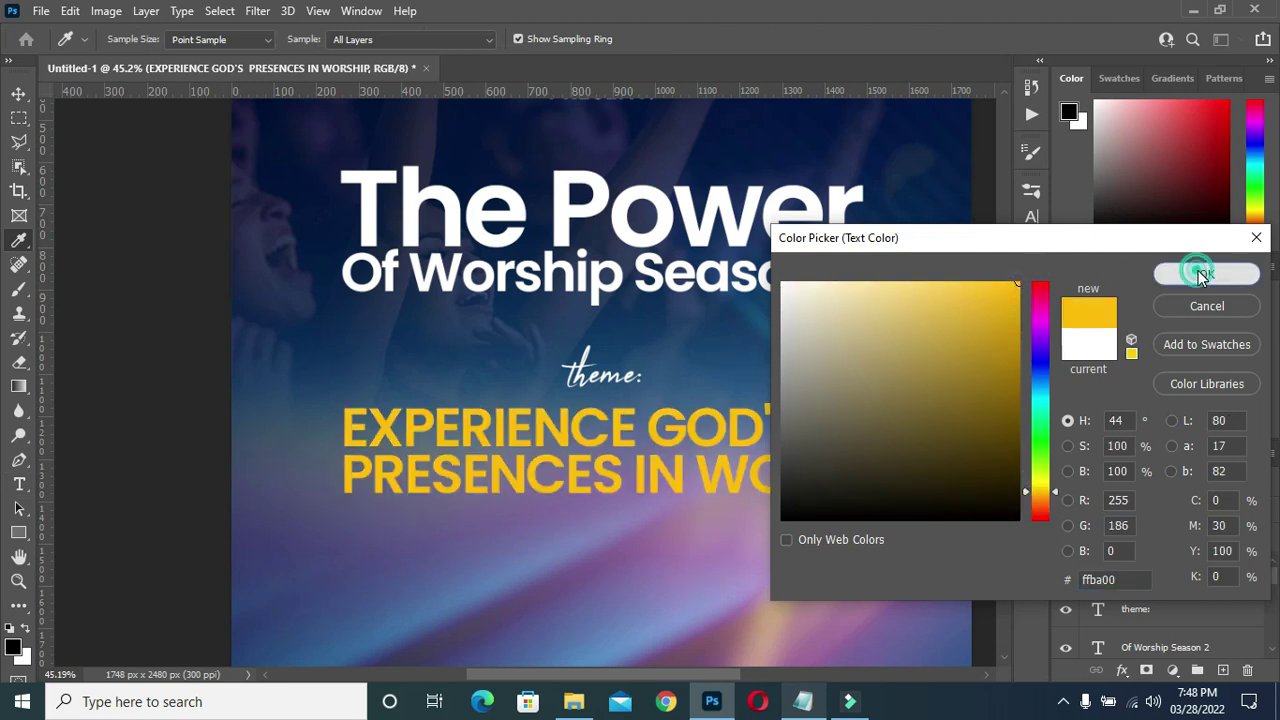
left_click(1207, 274)
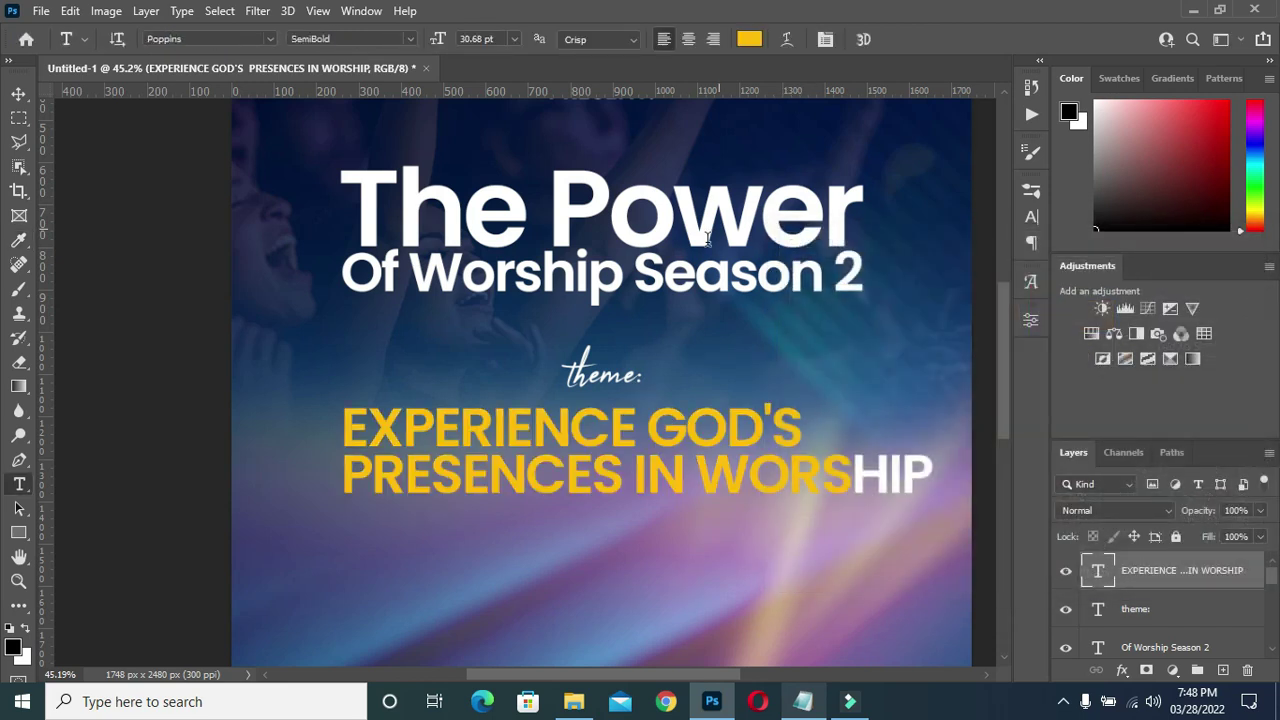
scroll(723, 75, "down", 2)
scroll(723, 75, "up", 1)
Centre-align the theme lines and centre them horizontally on the poster.
left_click(681, 39)
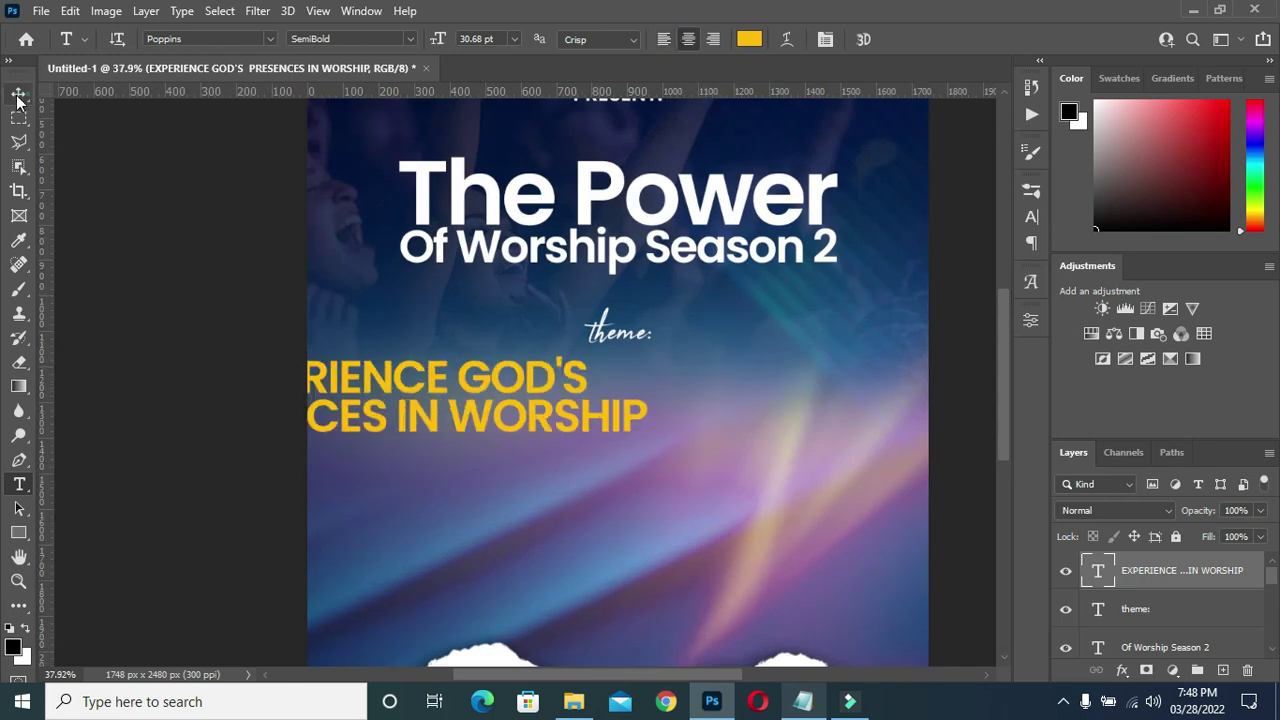
key("v")
key("ctrl+a")
left_click(427, 38)
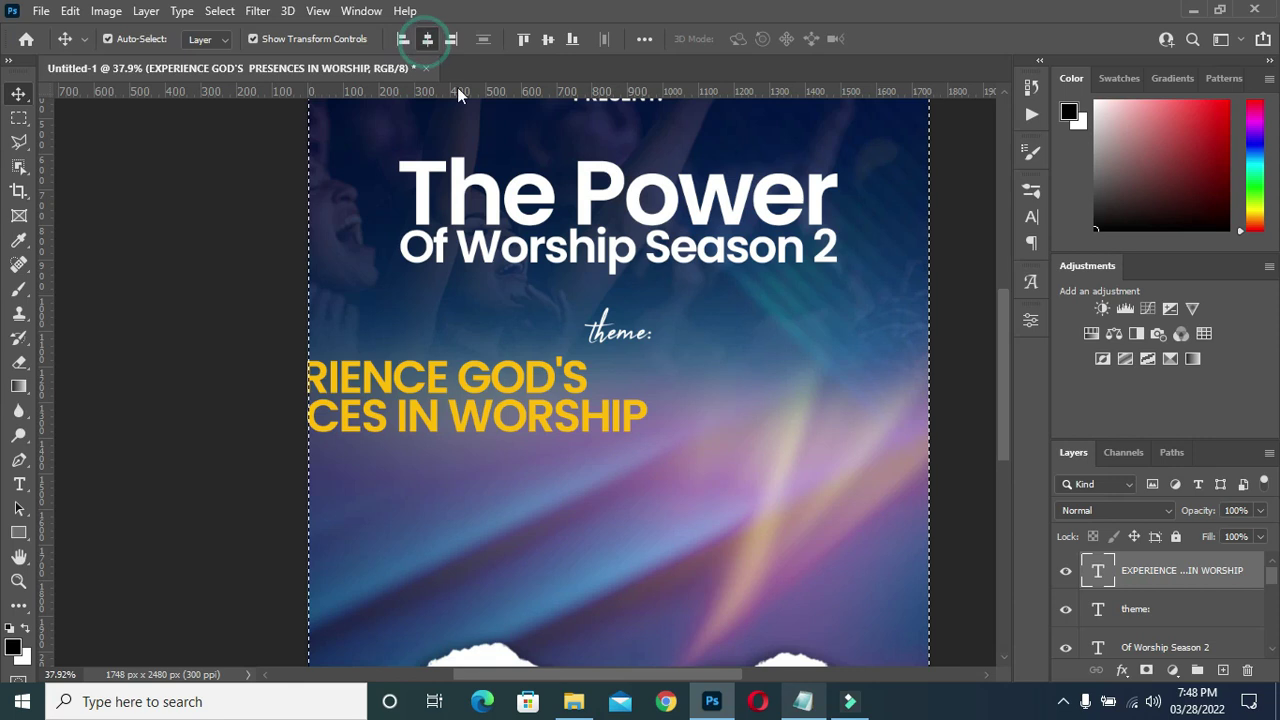
scroll(645, 375, "down", 1)
key("ctrl+d")
left_click(922, 394)
Nudge the theme text up slightly beneath theme:.
left_click(630, 385, "ctrl")
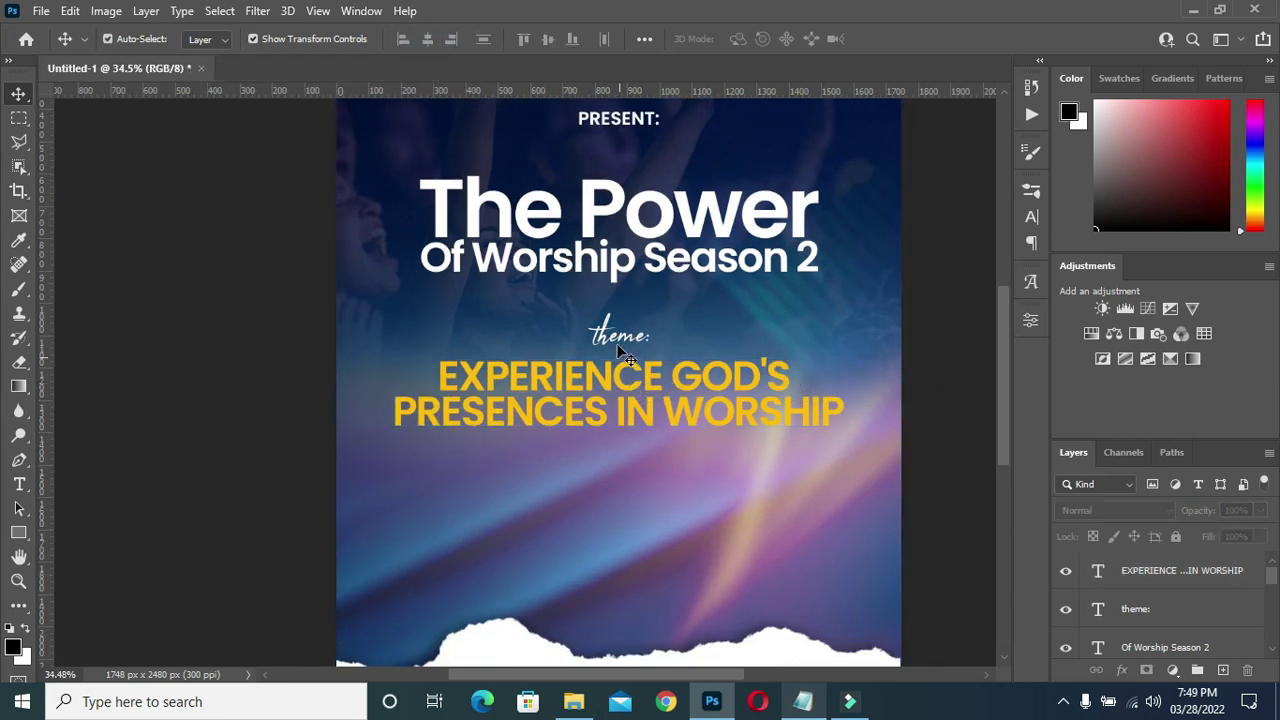
left_click(618, 342)
left_click(625, 377)
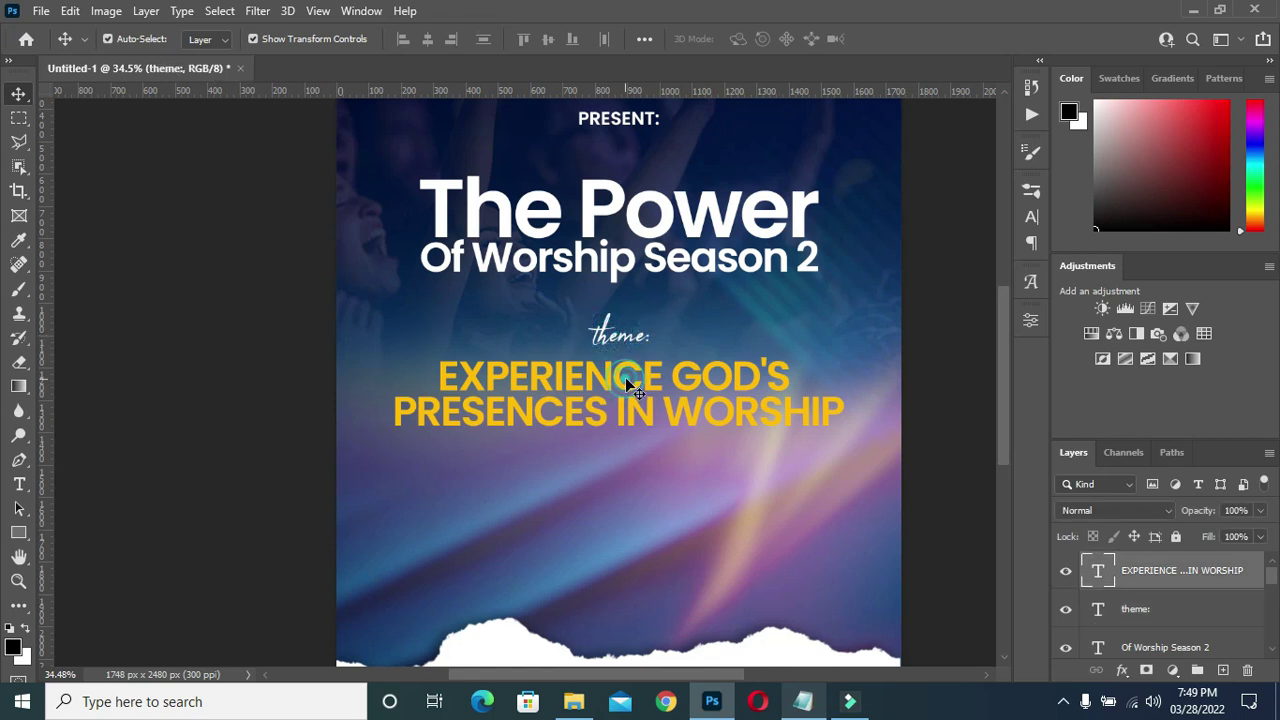
key("shift+Up")
key("shift+Up")
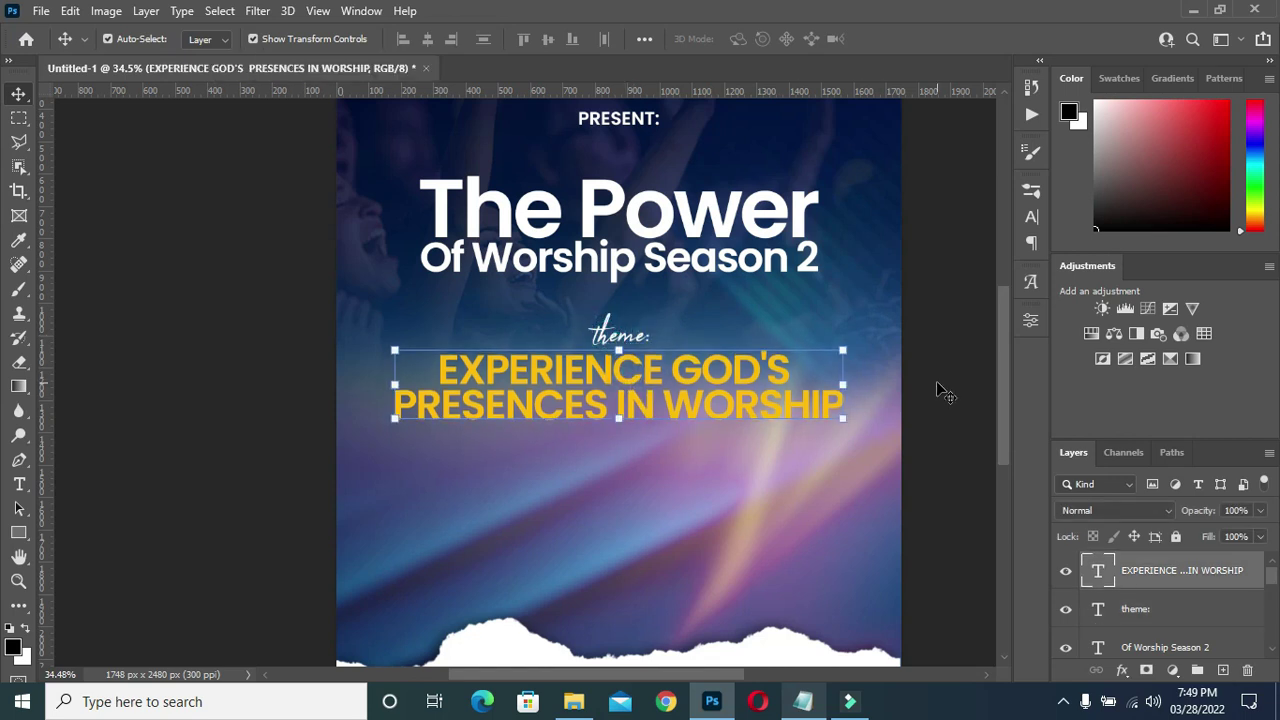
left_click(945, 393)
scroll(697, 385, "down", 2)
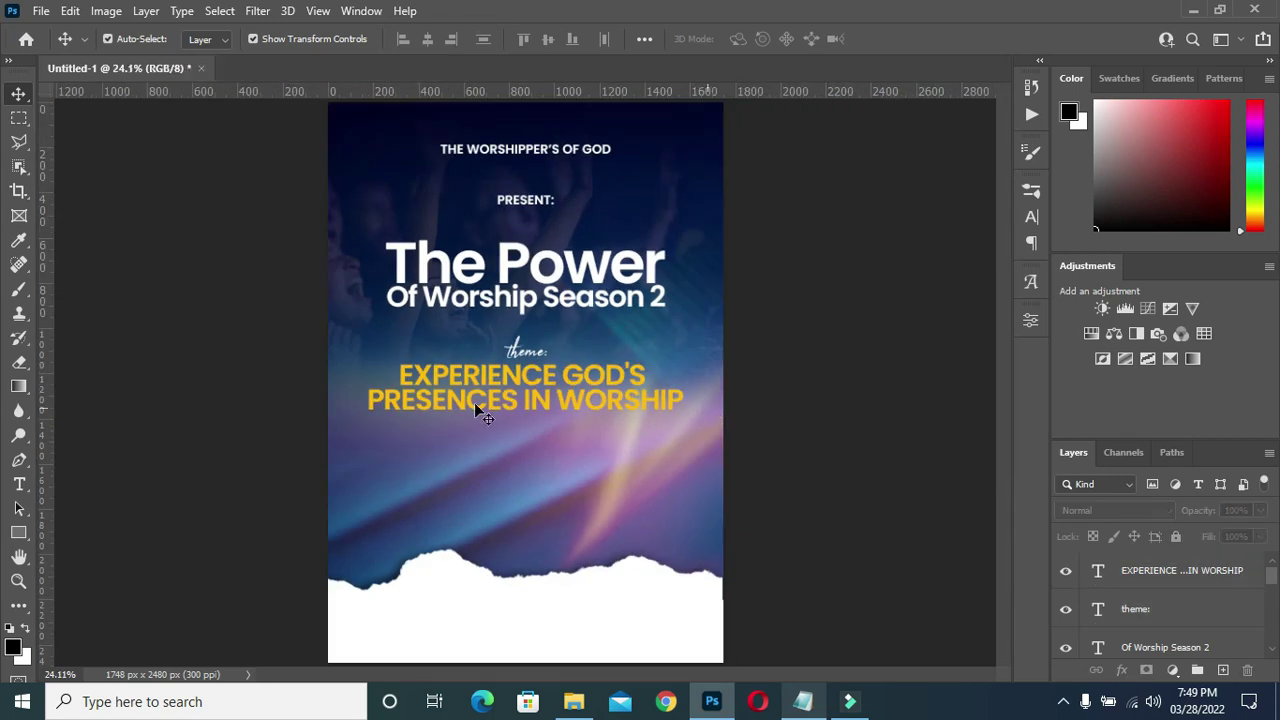
scroll(490, 420, "up", 2)
scroll(648, 410, "up", 2)
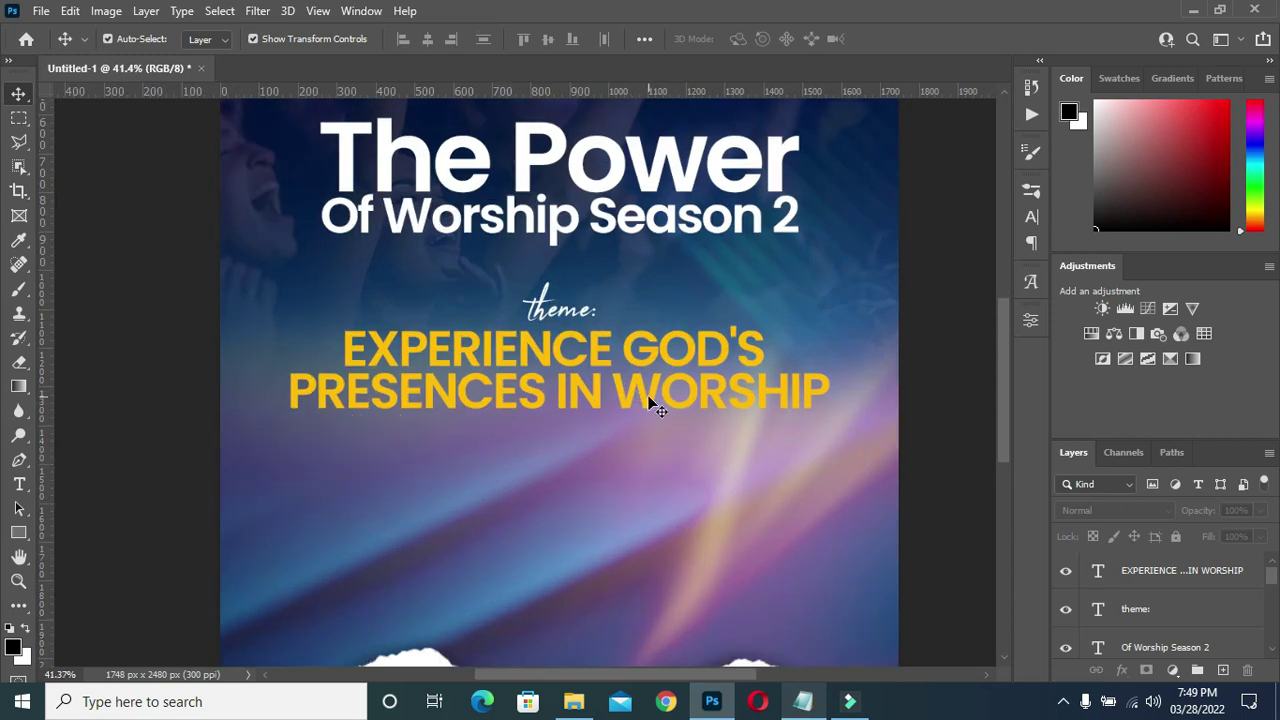
Scale the theme text down to 88.5%.
left_click(657, 405)
key("ctrl+t")
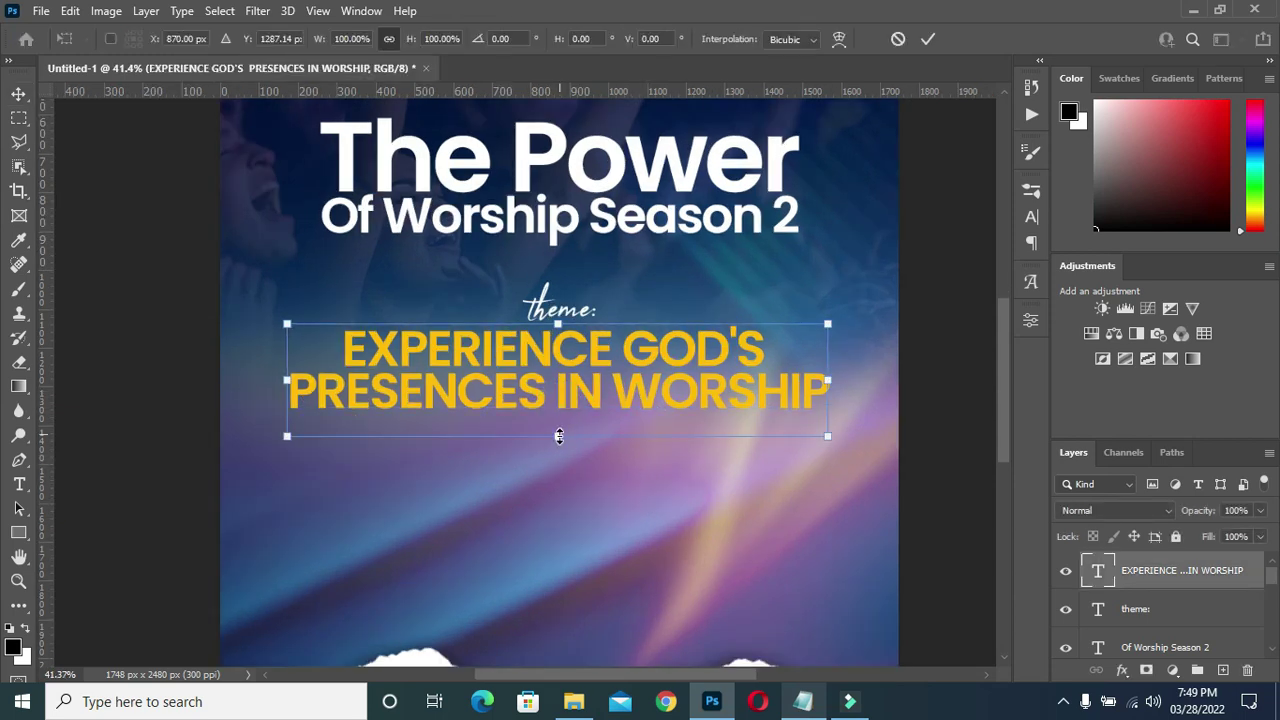
left_click_drag(559, 436, 558, 423)
left_click(929, 40)
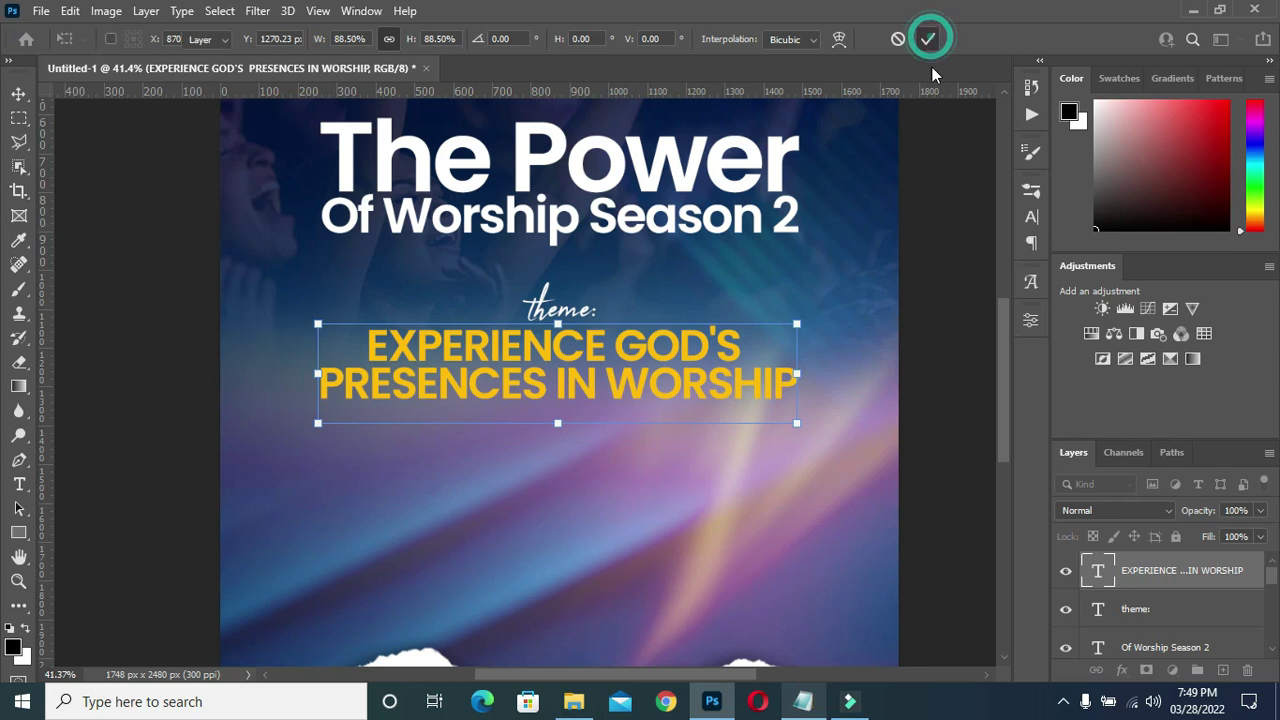
left_click(1122, 669)
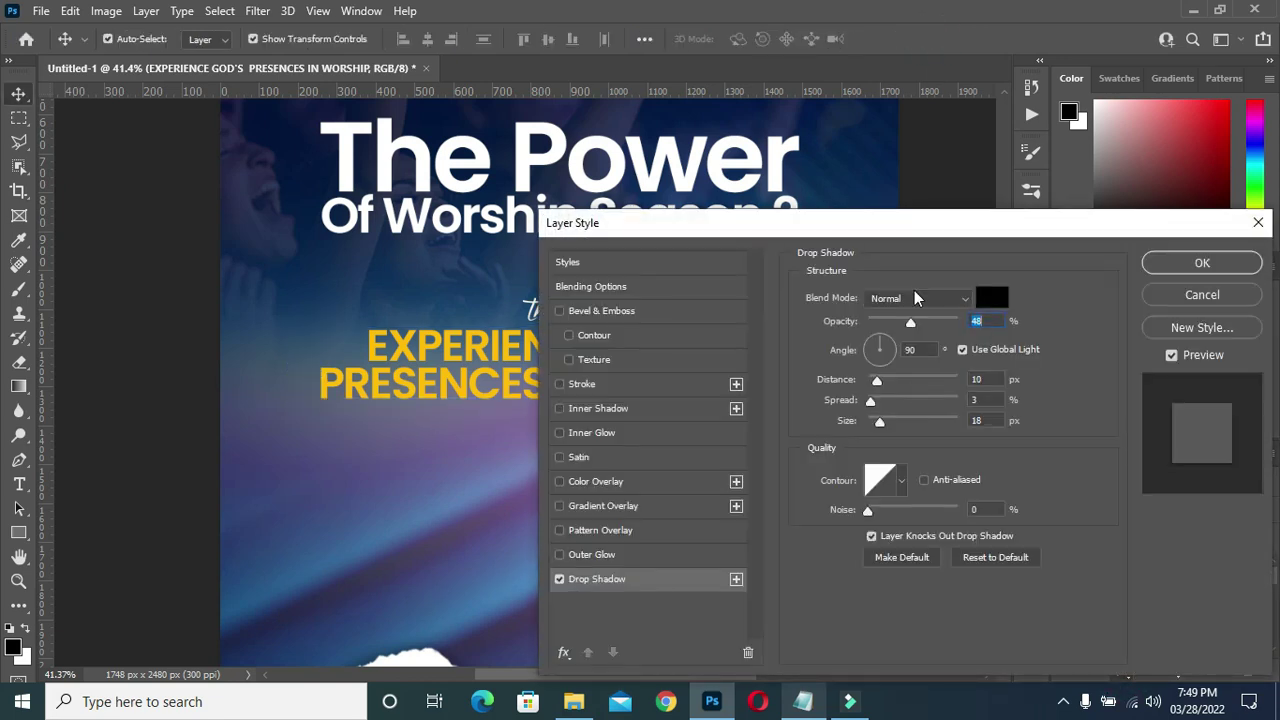
Apply a black drop shadow: 48% opacity, 6 px distance, 13% spread, 27 px size.
left_click_drag(917, 222, 1116, 209)
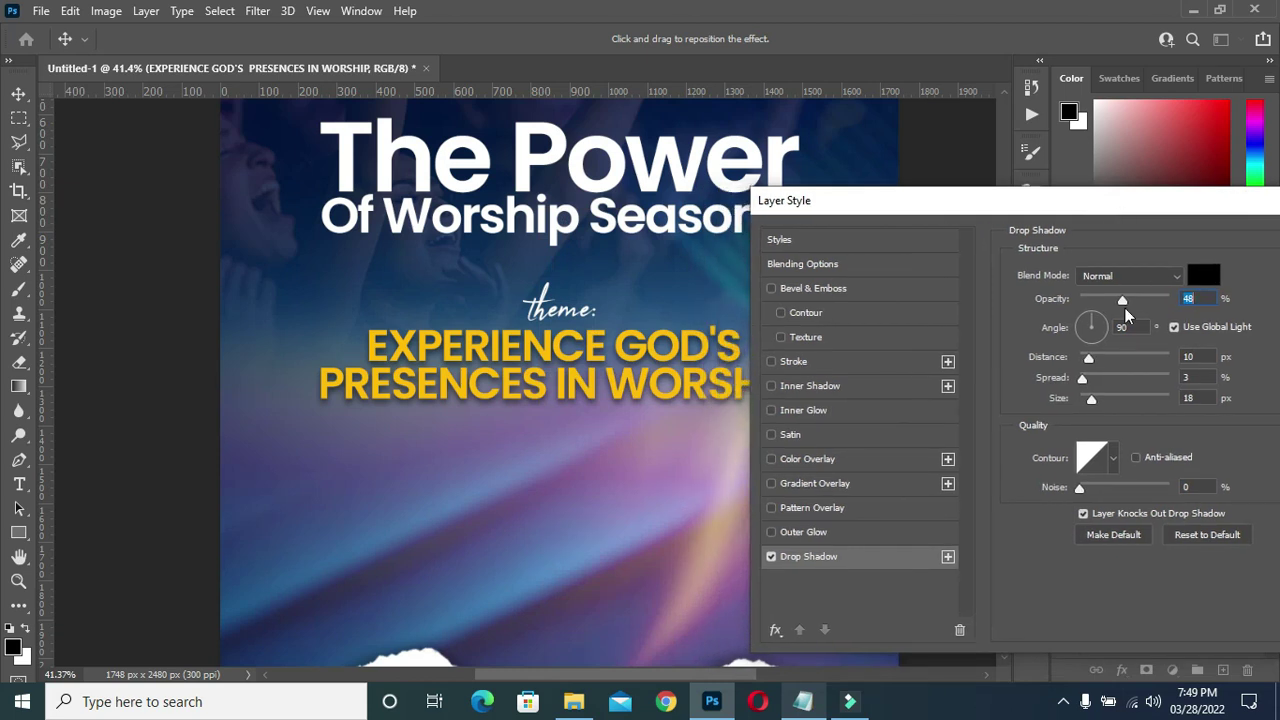
left_click(1084, 377)
mouse_move(1094, 402)
left_mouse_down()
mouse_move(1087, 364)
mouse_move(1096, 398)
left_mouse_up()
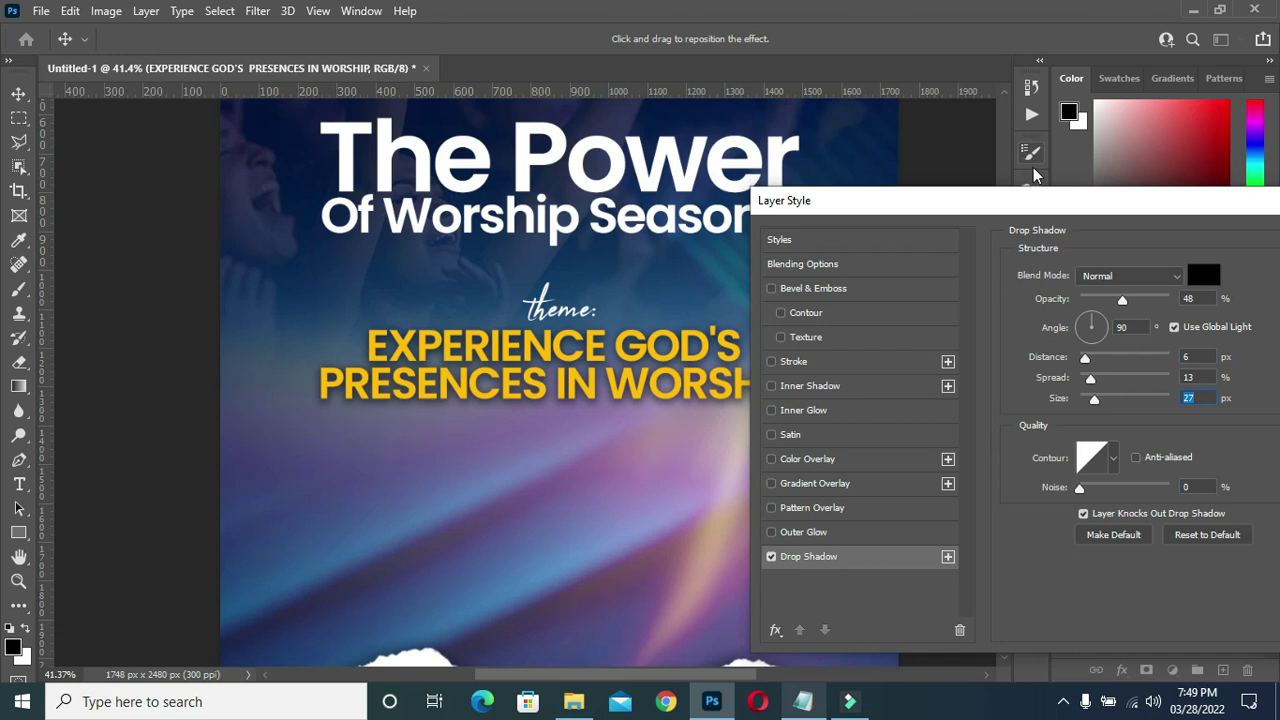
left_click_drag(1045, 208, 782, 209)
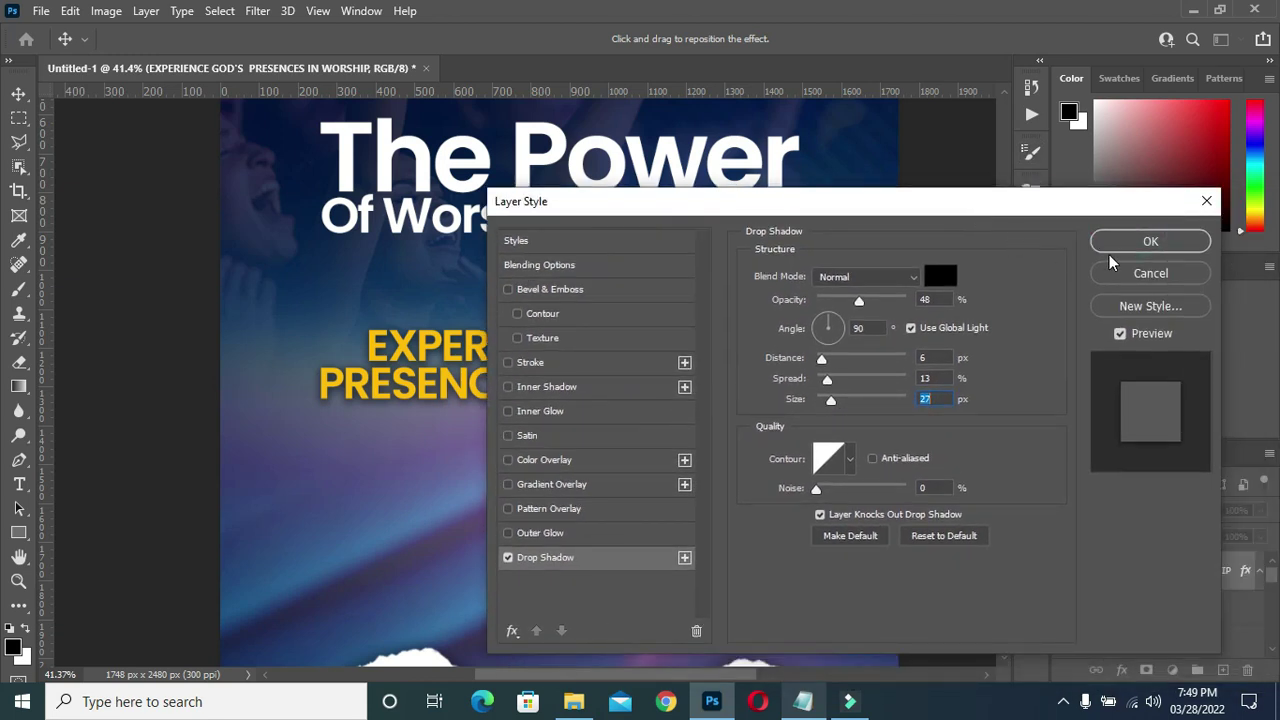
key("Return")
Deselect the theme text, review the poster, and pick the shape tool group.
scroll(770, 390, "down", 2)
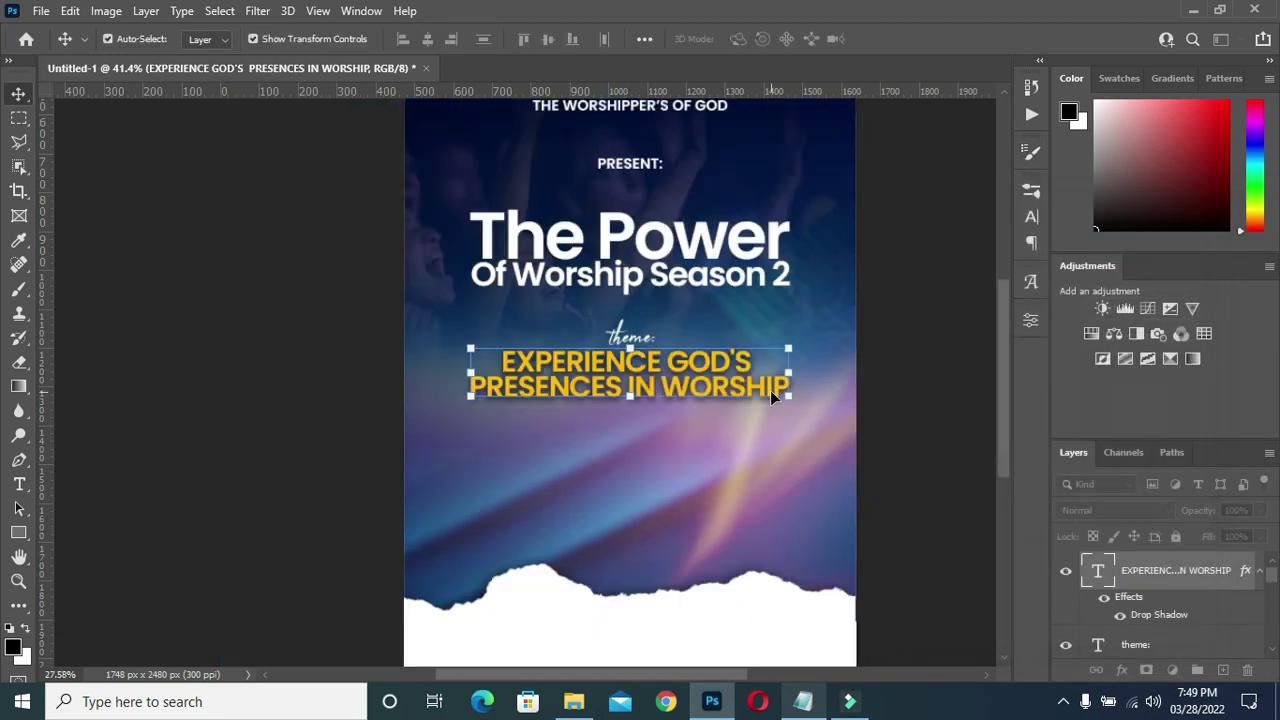
left_click(905, 383)
scroll(606, 402, "down", 1)
scroll(521, 414, "up", 1)
scroll(520, 402, "down", 1)
scroll(520, 402, "up", 1)
scroll(440, 440, "down", 1)
scroll(352, 478, "up", 1)
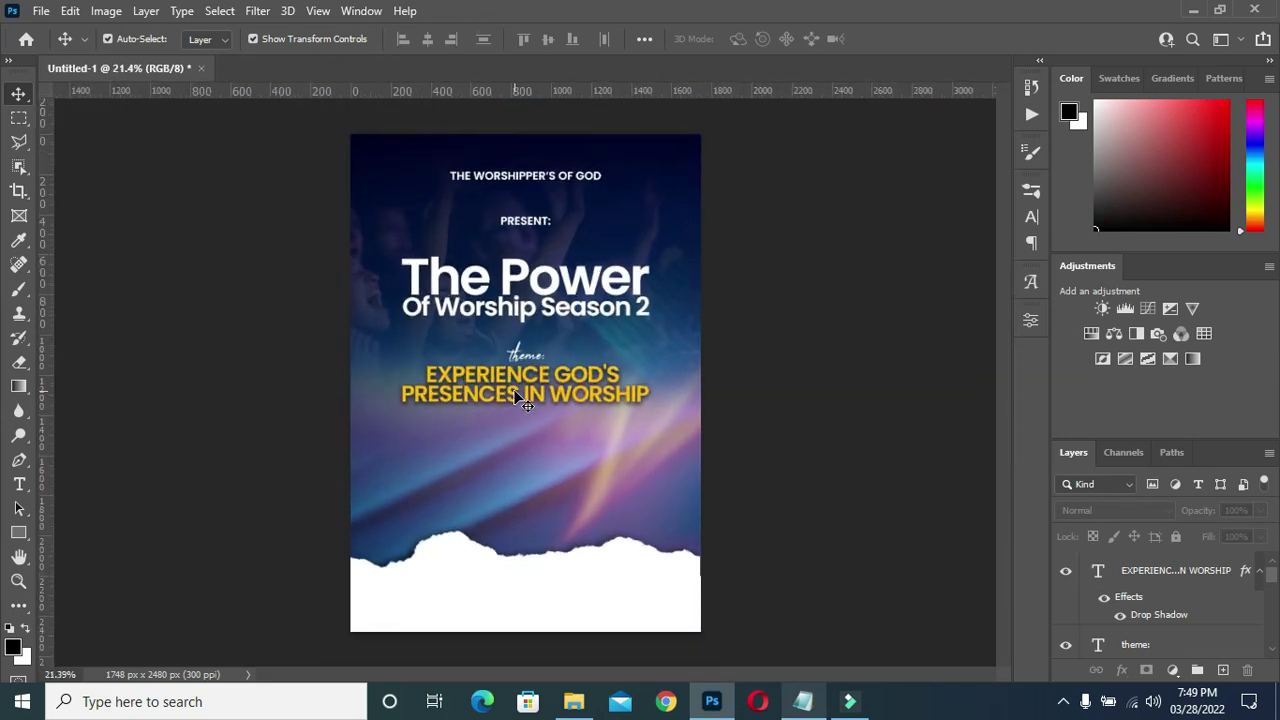
scroll(455, 455, "up", 3)
scroll(461, 459, "down", 1)
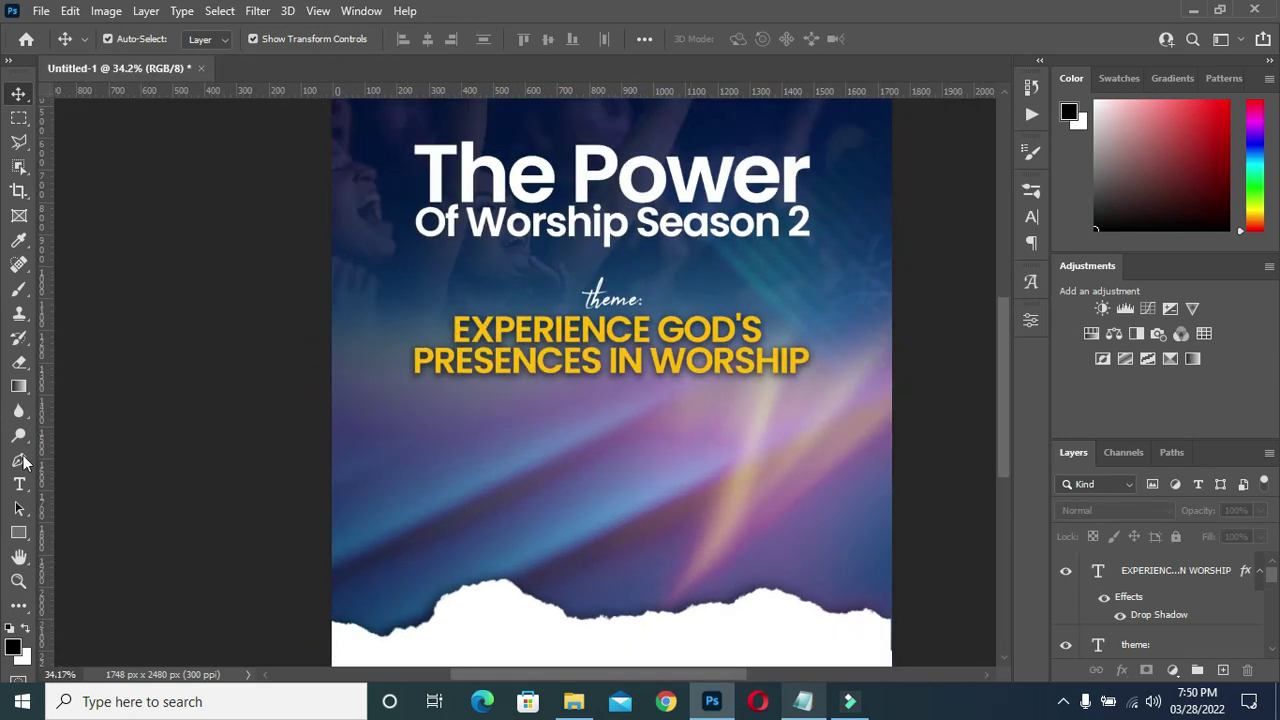
left_click(19, 533)
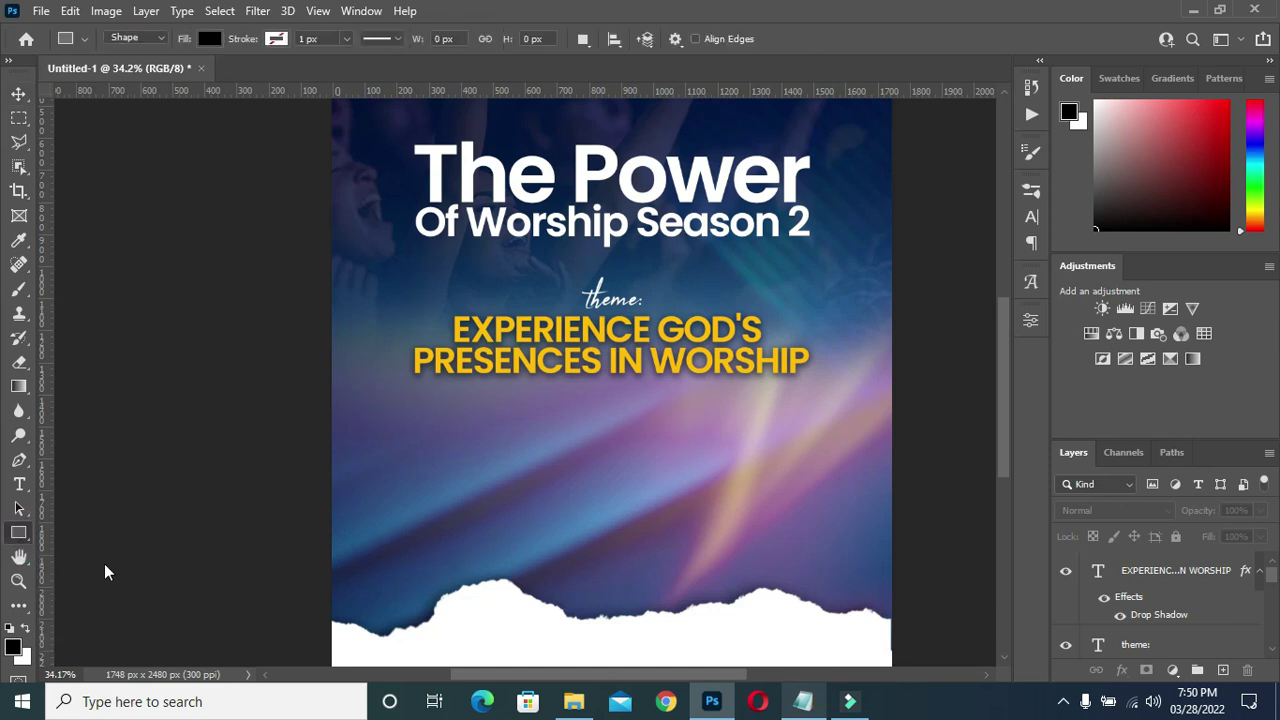
right_click(24, 538)
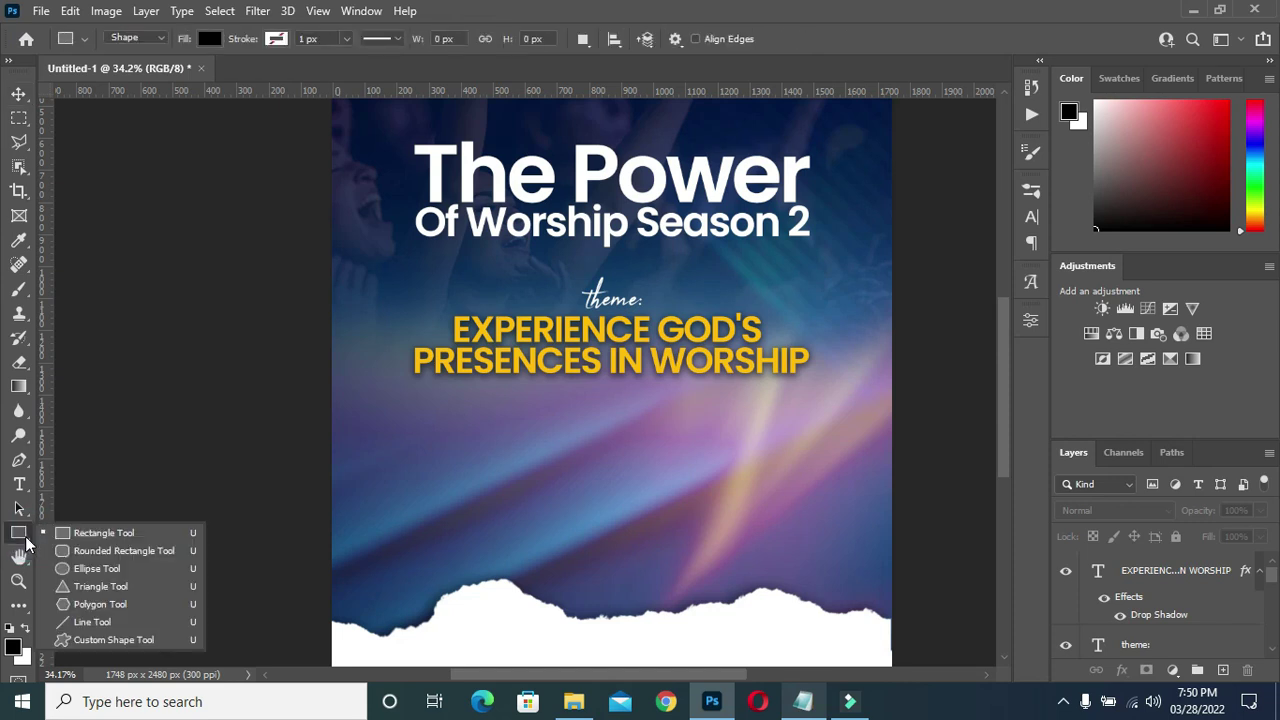
Draw a white circle about 433 px wide on the left below the theme, slightly enlarged.
left_click(354, 453)
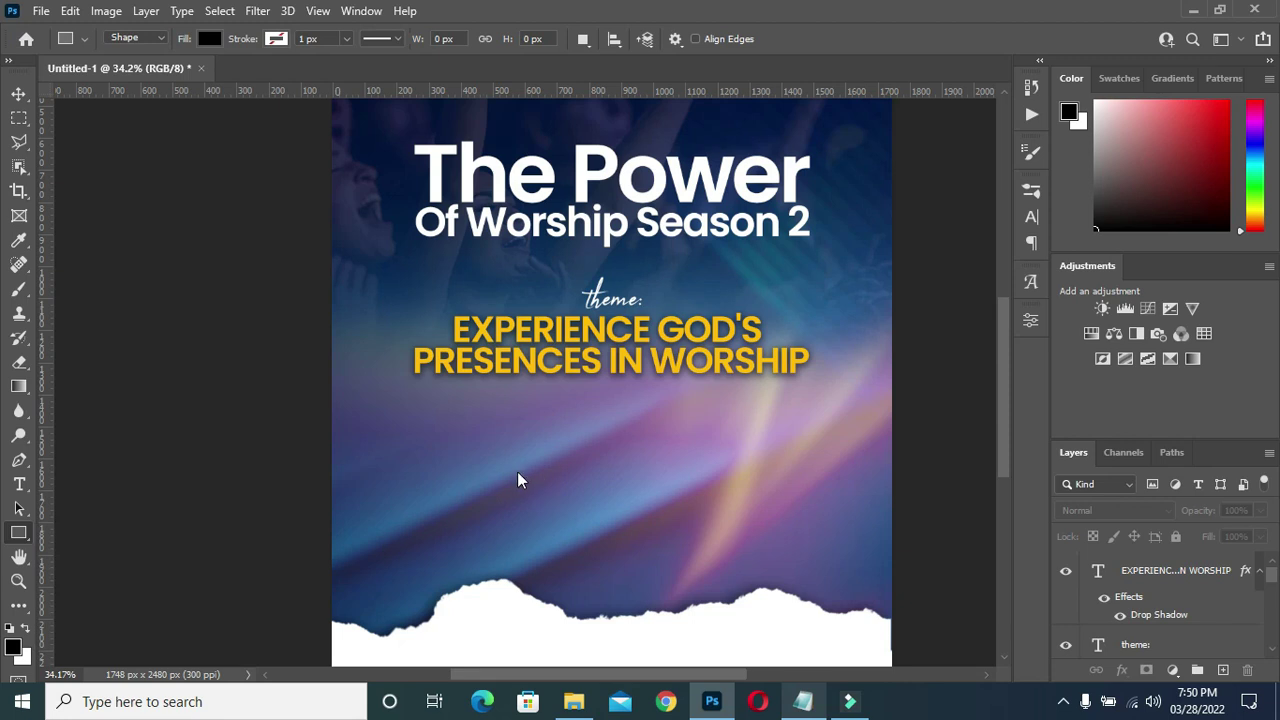
scroll(483, 479, "up", 1)
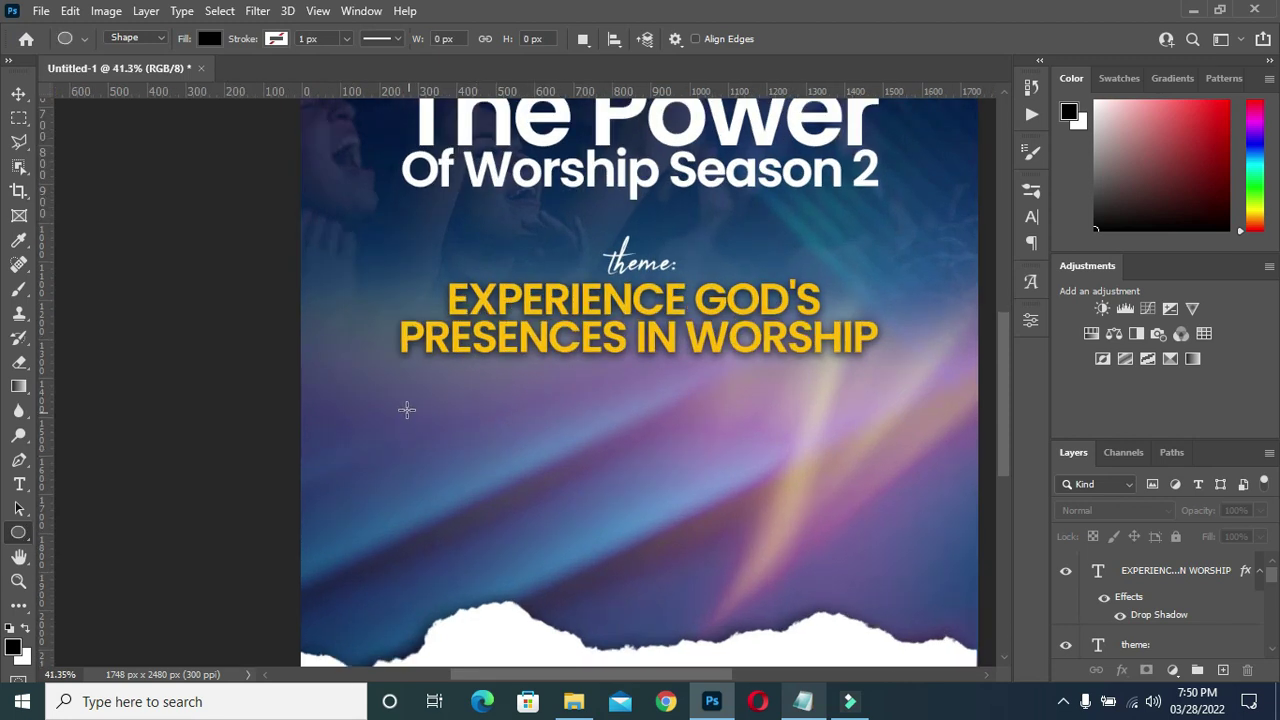
left_click_drag(391, 405, 572, 568)
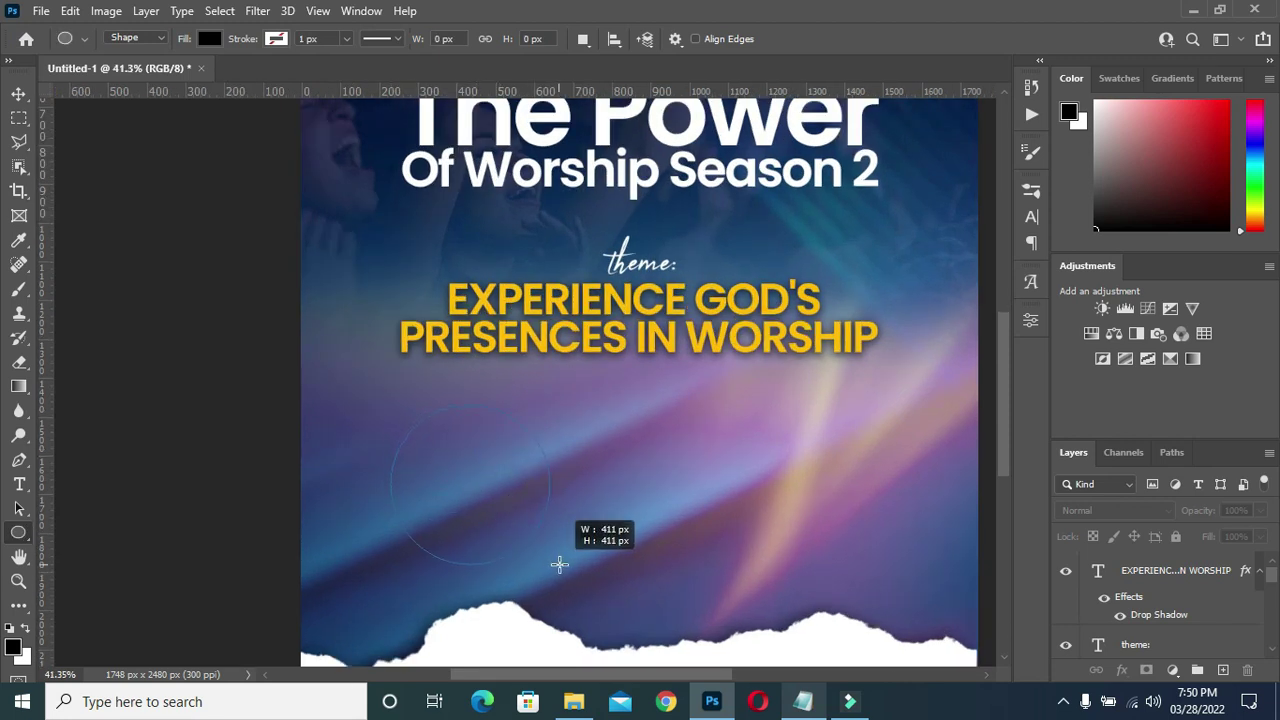
left_click_drag(572, 568, 587, 583)
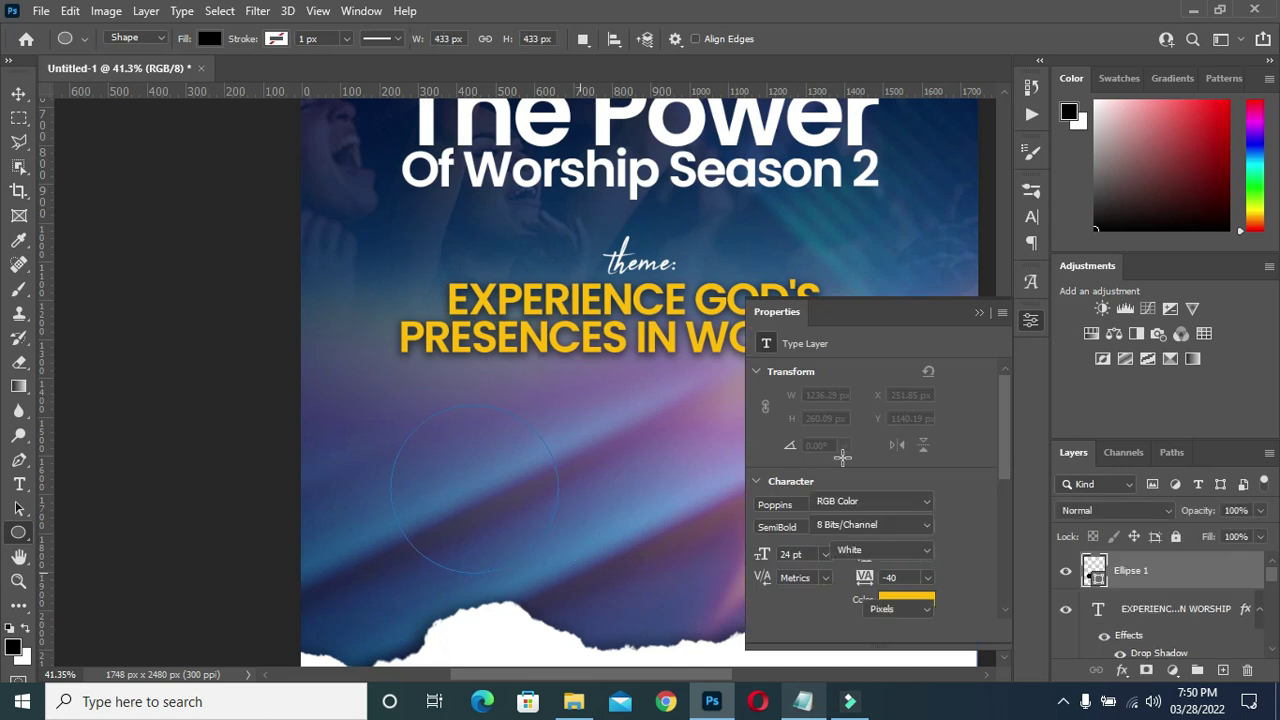
left_click(814, 505)
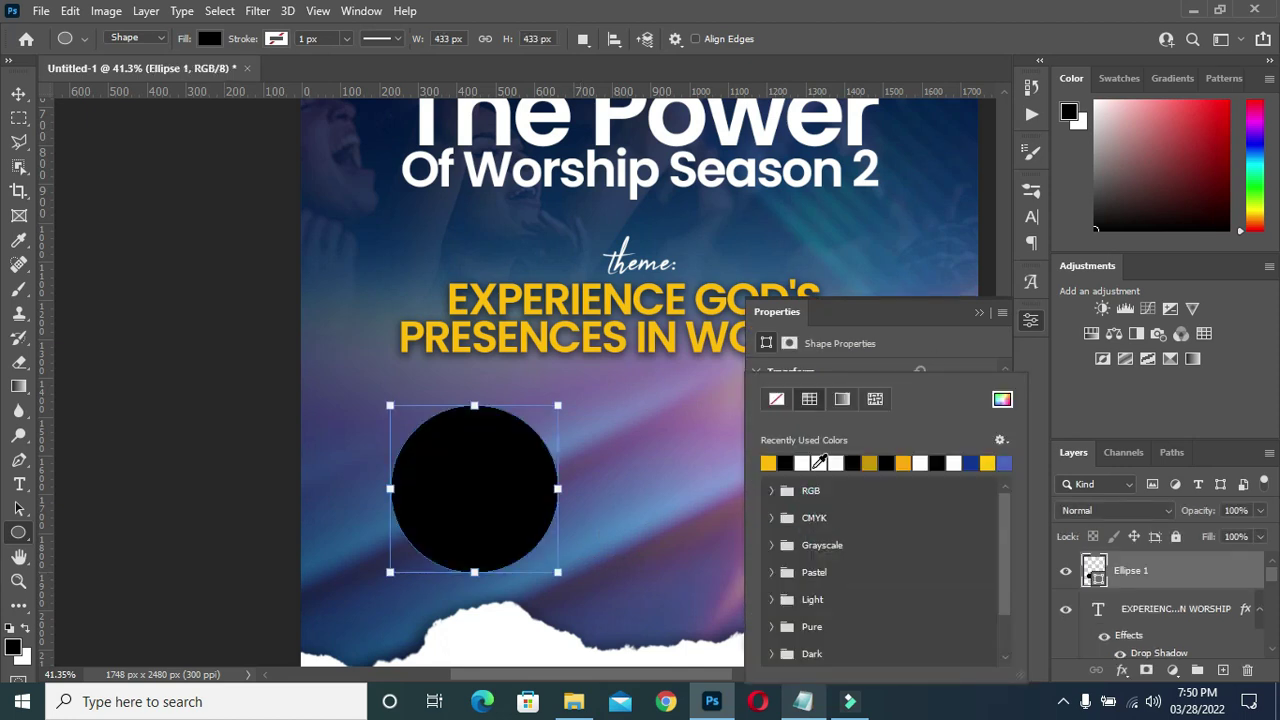
left_click(803, 461)
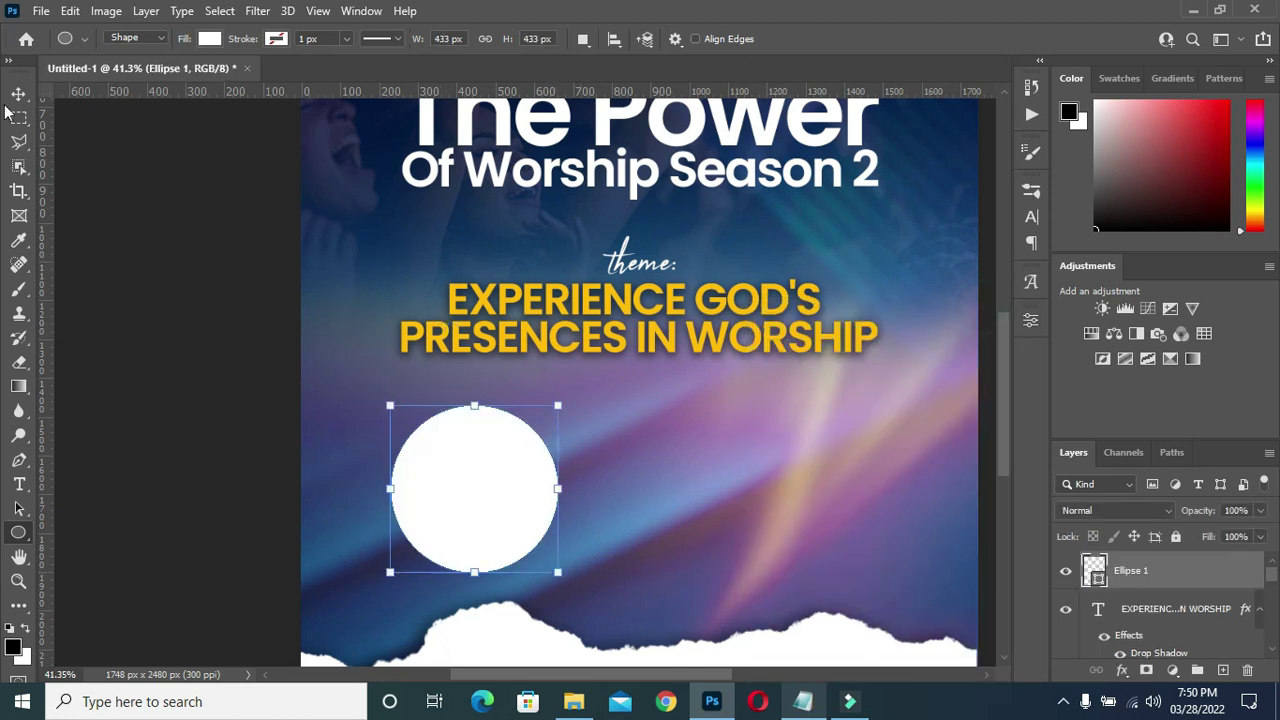
left_click(18, 93)
left_click(480, 401)
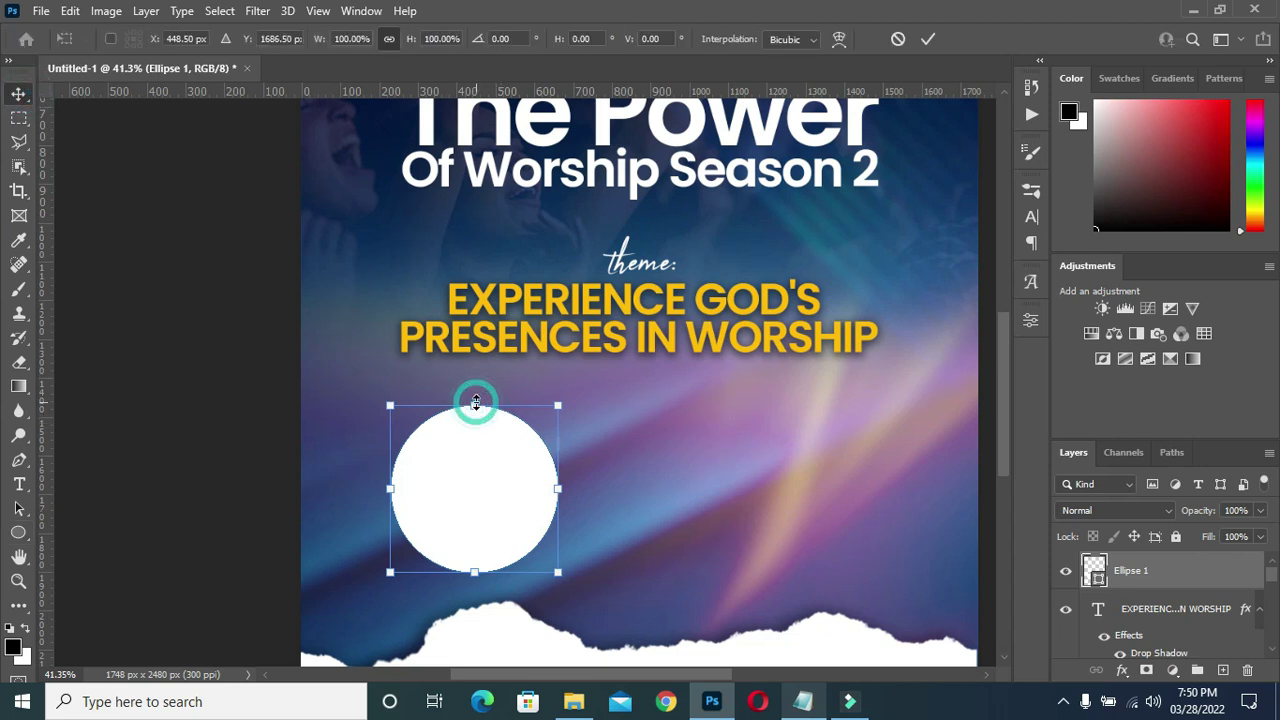
left_click_drag(557, 489, 568, 494)
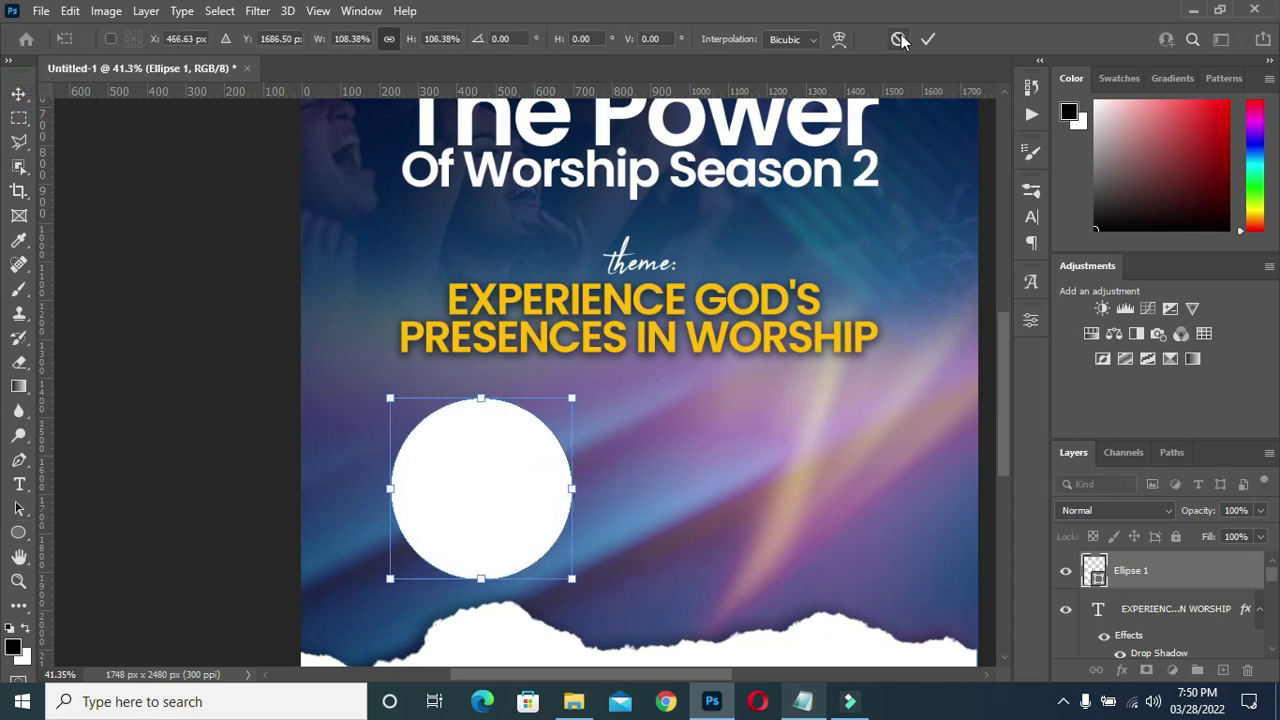
left_click(928, 39)
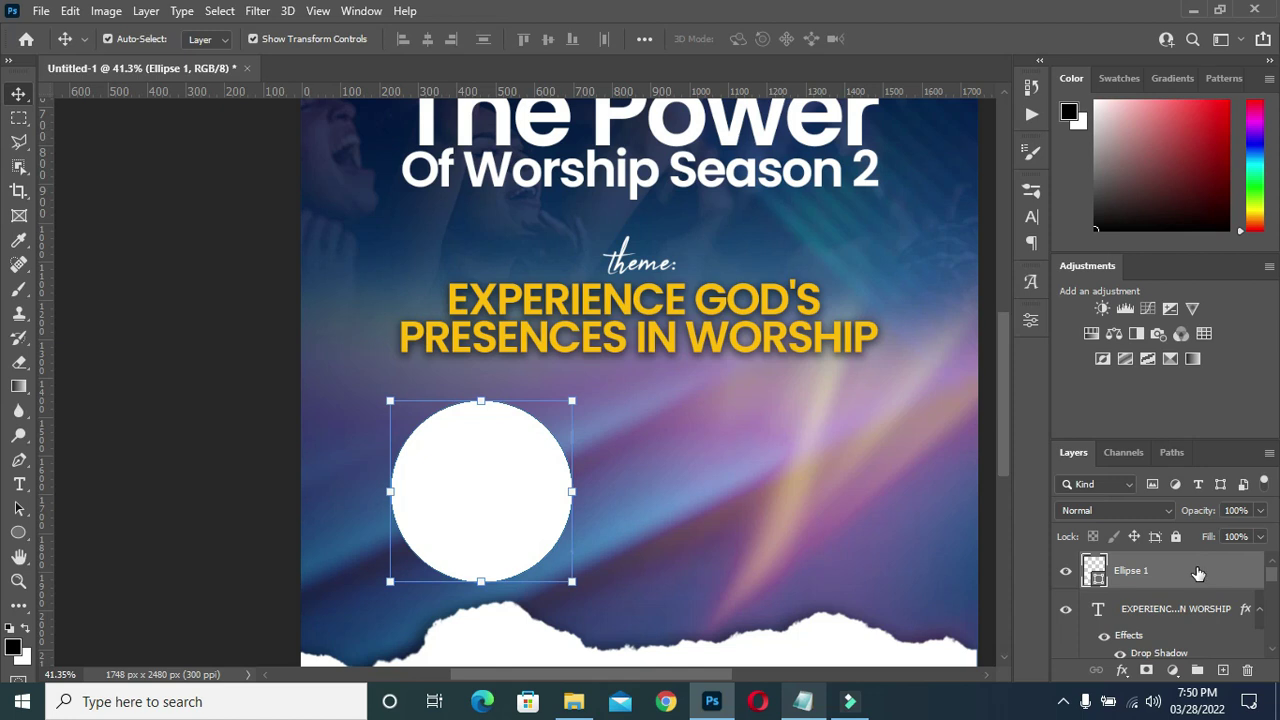
Duplicate the white circle and shrink the copy slightly.
key("ctrl+j")
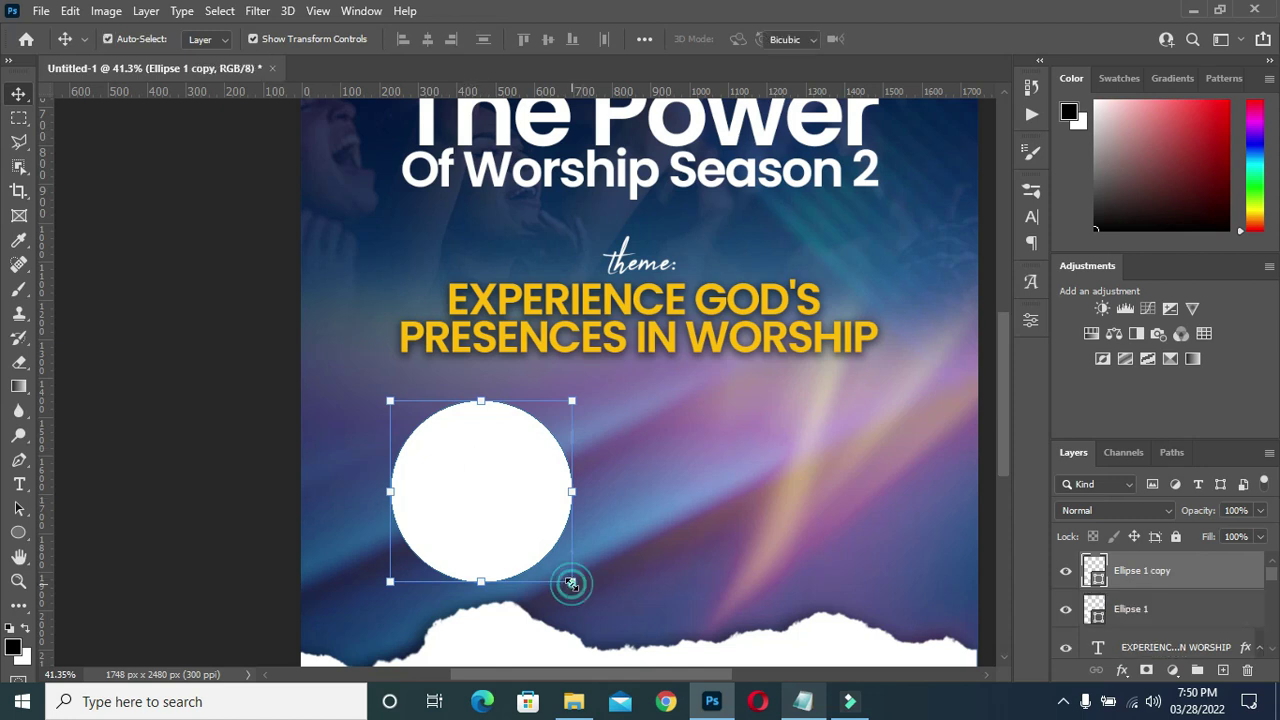
left_click(572, 583)
left_click_drag(568, 584, 565, 583)
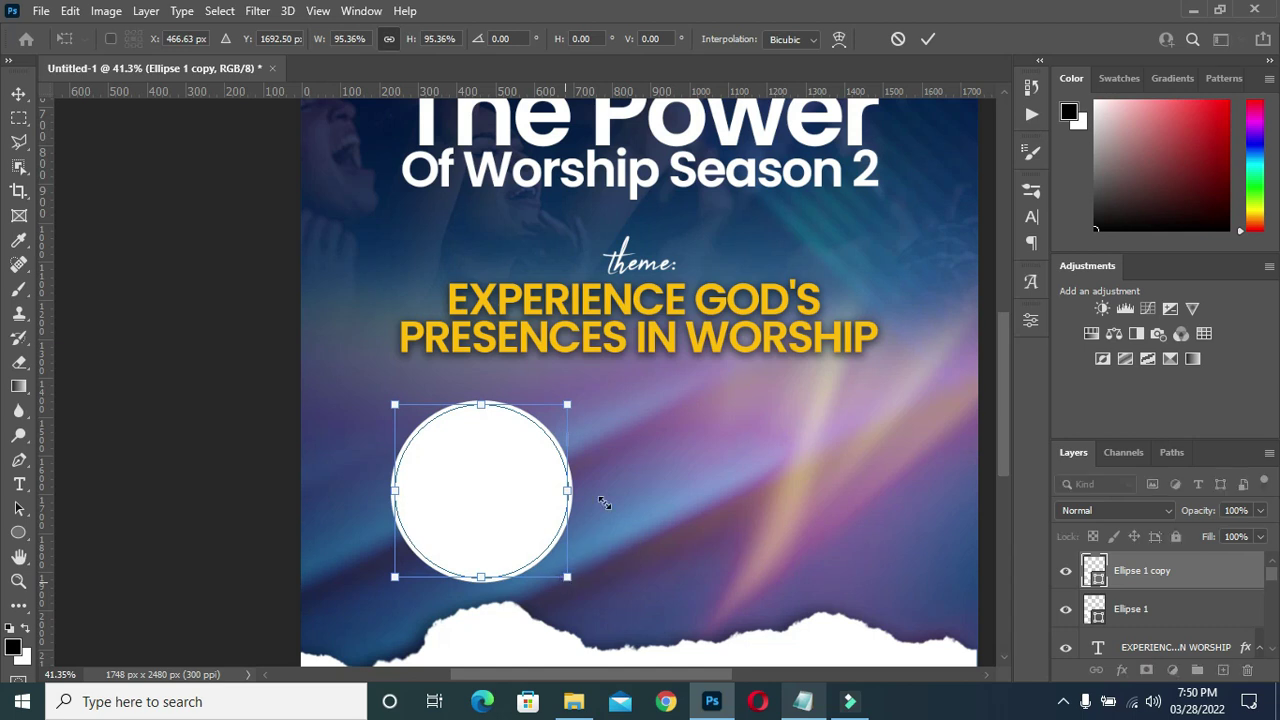
left_click(931, 38)
left_click(1135, 609)
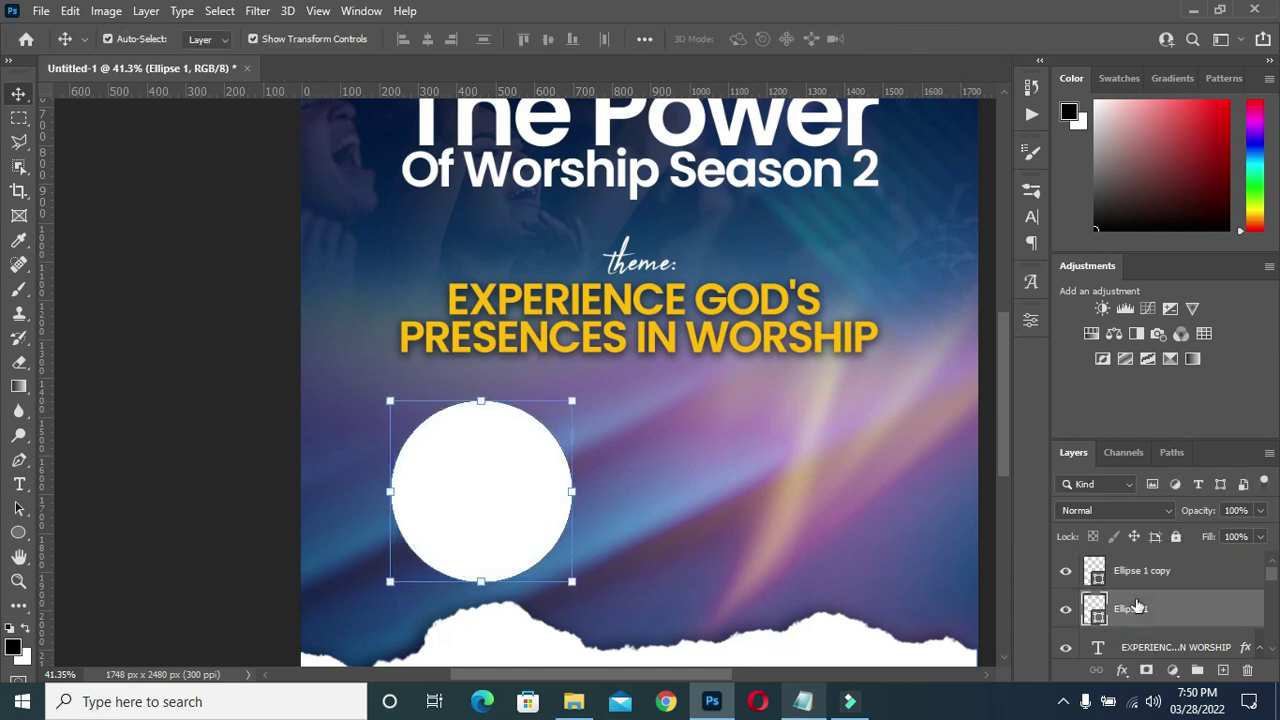
left_click(1121, 670)
Set the Ellipse 1 drop shadow to 70% opacity, 16 px distance, 17% spread, 43 px size.
left_click_drag(880, 205, 1067, 195)
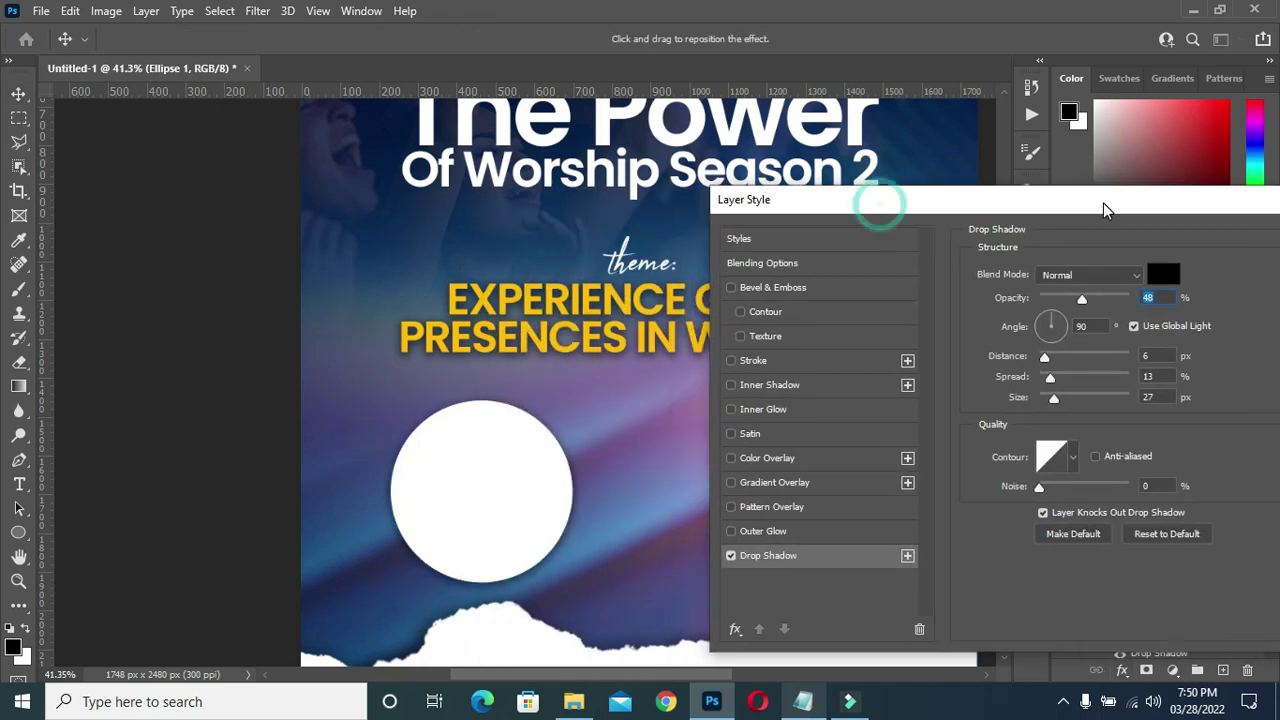
left_click_drag(1021, 389, 1028, 392)
left_click(1028, 390)
left_click_drag(1018, 369, 1022, 350)
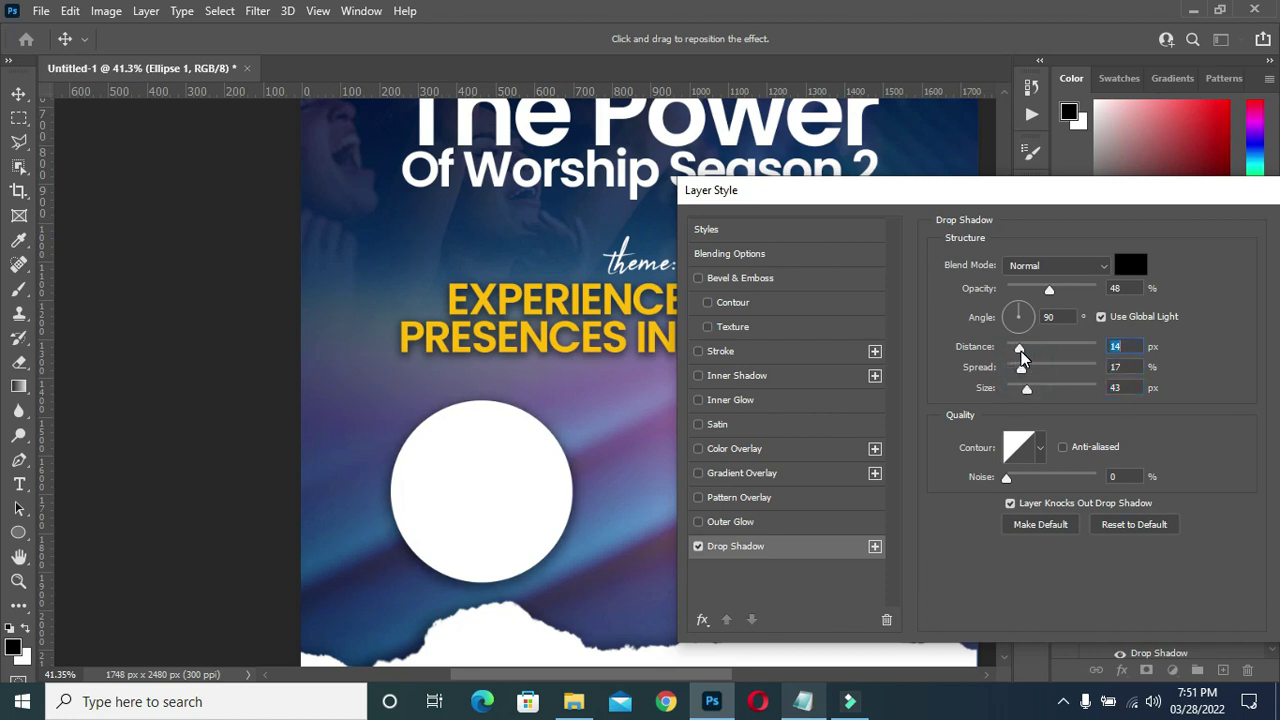
left_click_drag(1049, 290, 1070, 291)
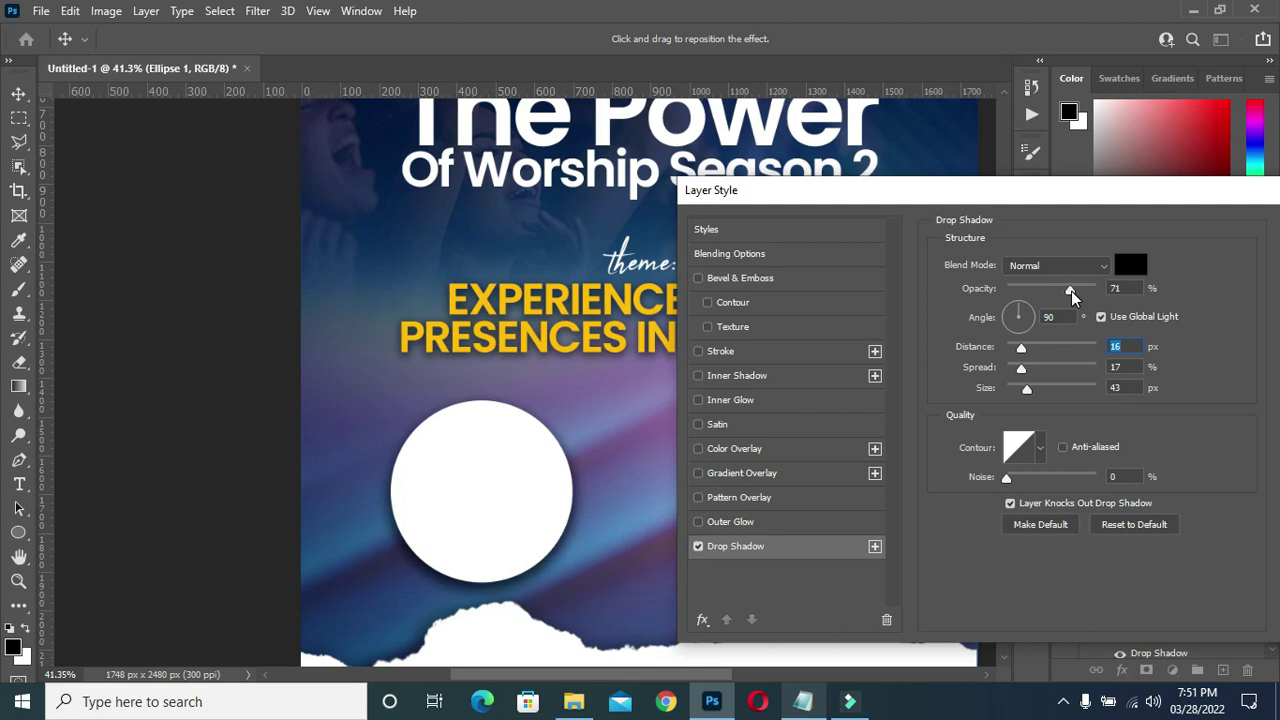
left_click_drag(1162, 202, 933, 162)
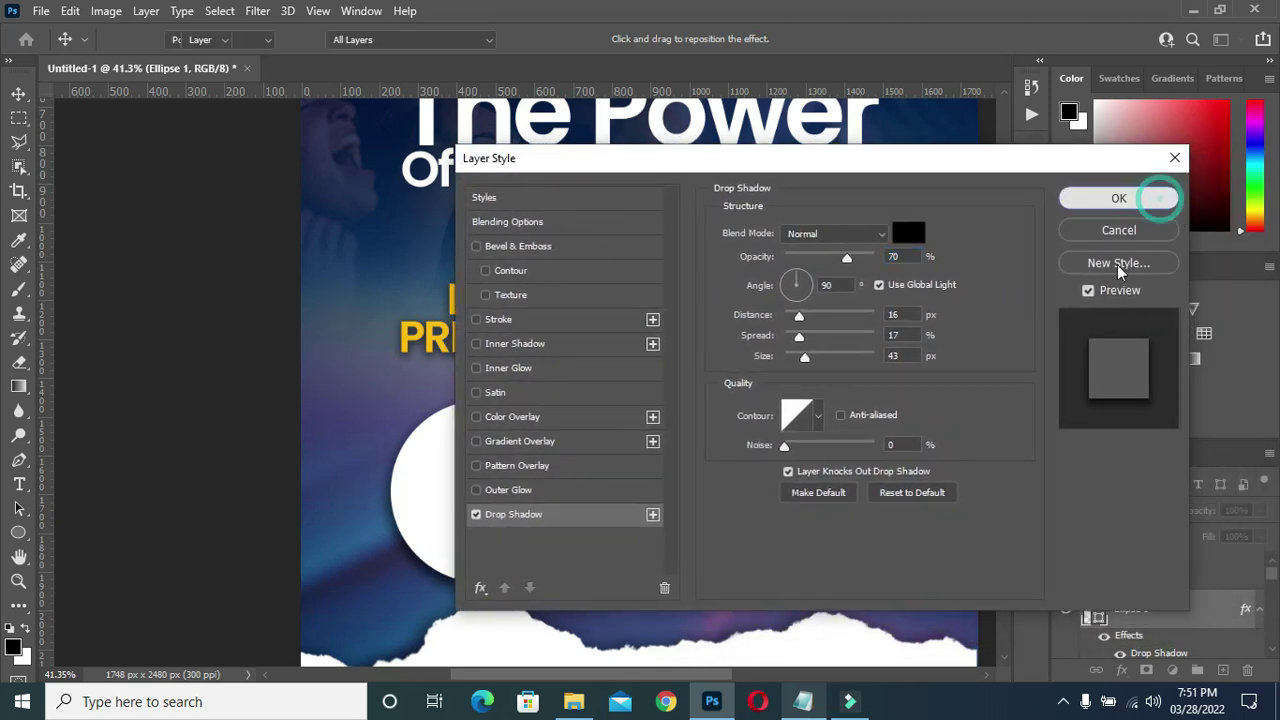
left_click(1110, 192)
left_click(505, 479)
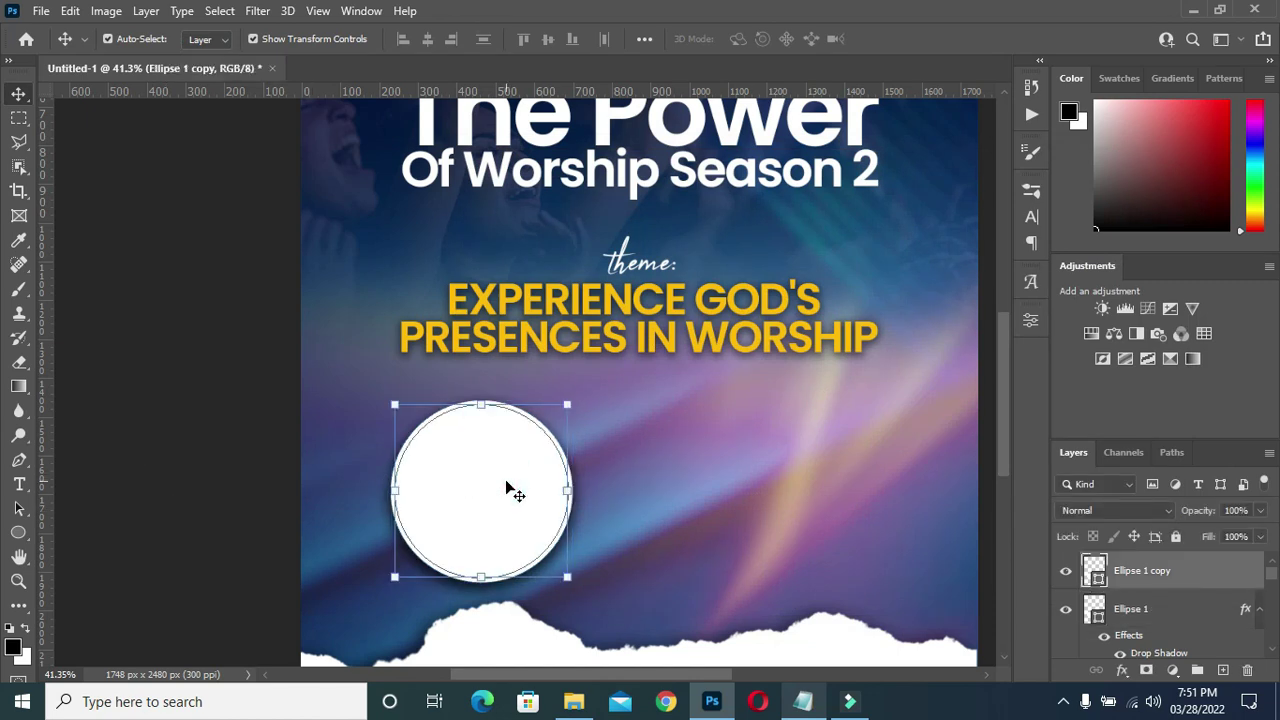
Place the singer-with-microphone photo over the circle, scaled down and flipped horizontally.
scroll(640, 390, "down", 2)
left_click(573, 701)
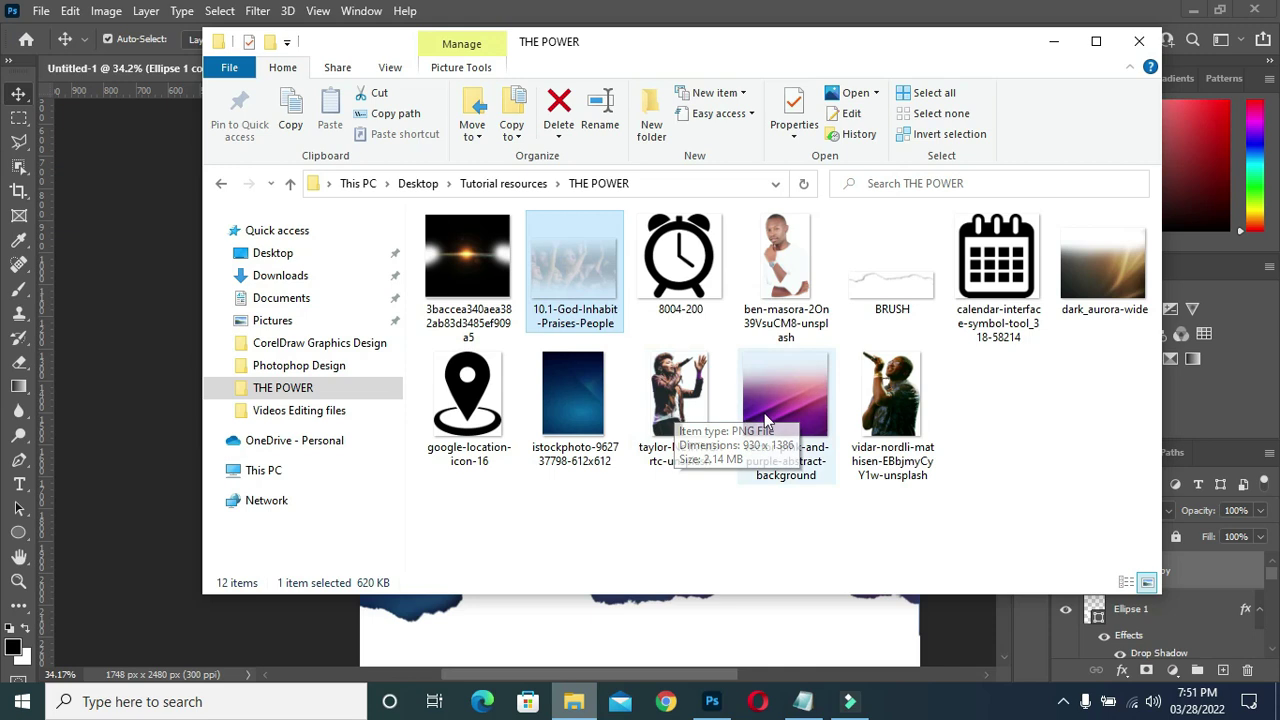
left_click(899, 416)
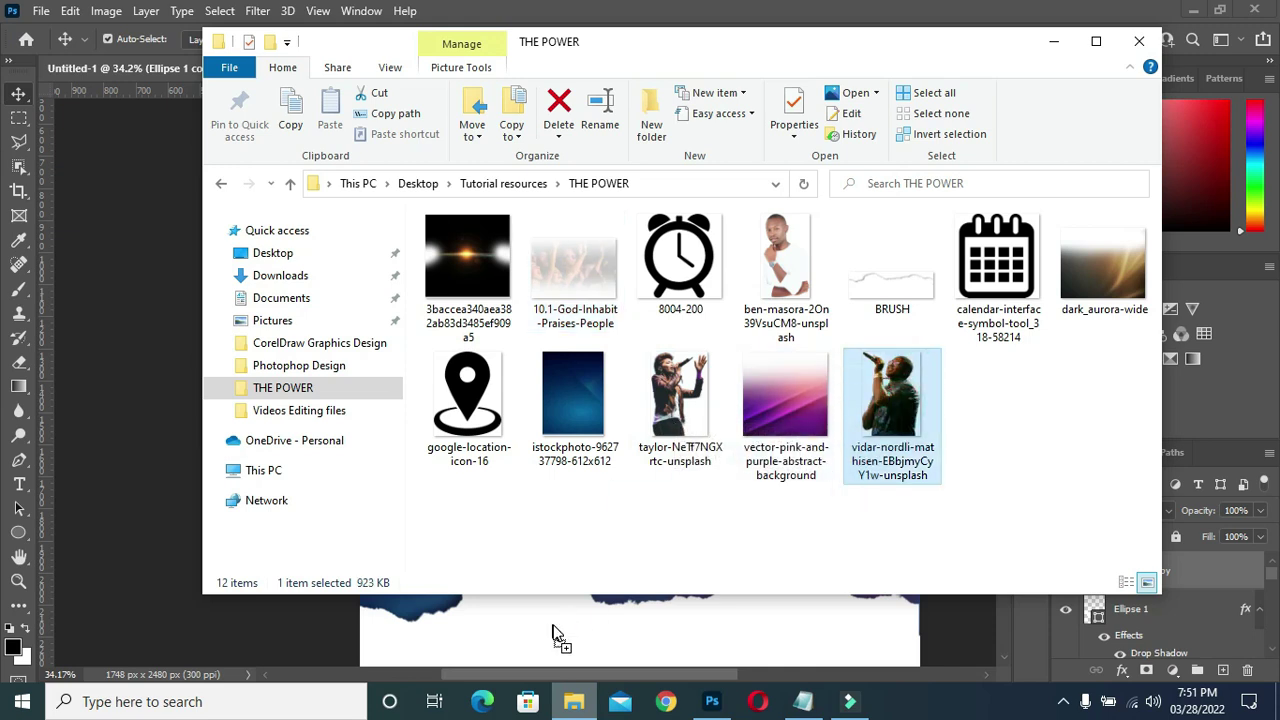
left_click_drag(899, 416, 560, 630)
mouse_move(910, 382)
left_mouse_down()
mouse_move(529, 428)
mouse_move(558, 474)
left_mouse_up()
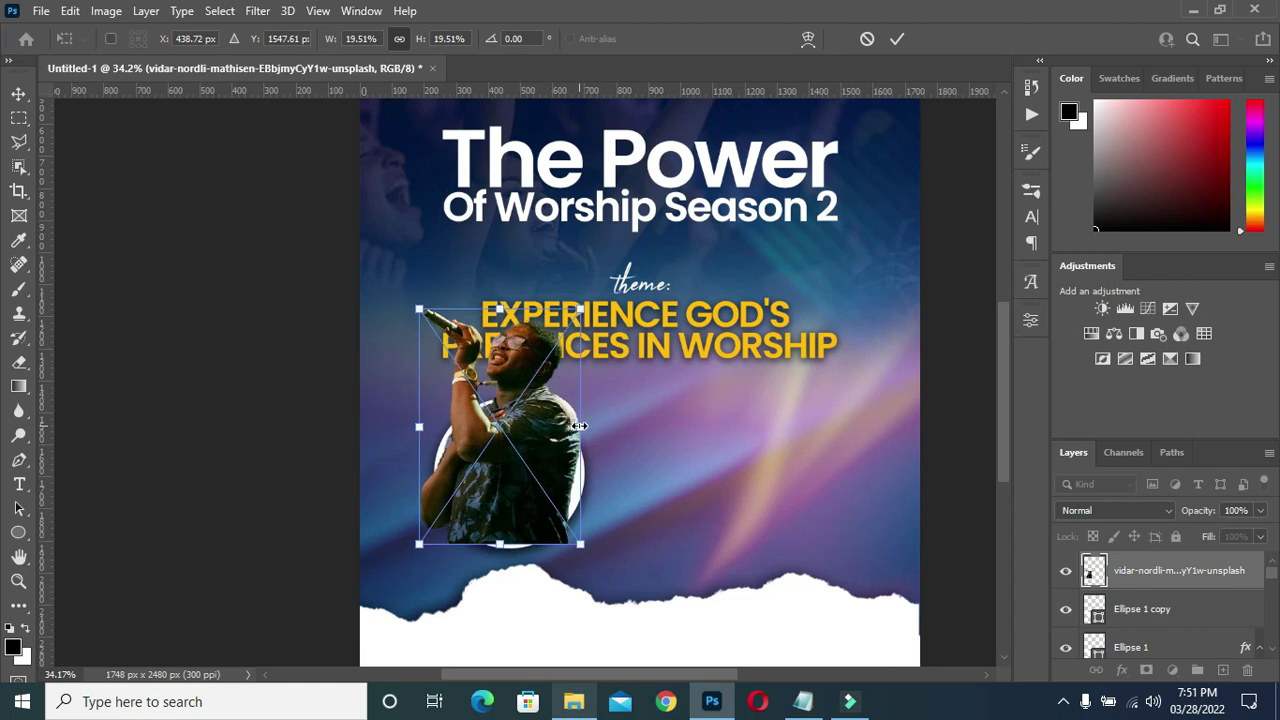
left_click_drag(579, 426, 573, 458)
right_click(546, 478)
left_click(590, 443)
left_click_drag(505, 467, 519, 472)
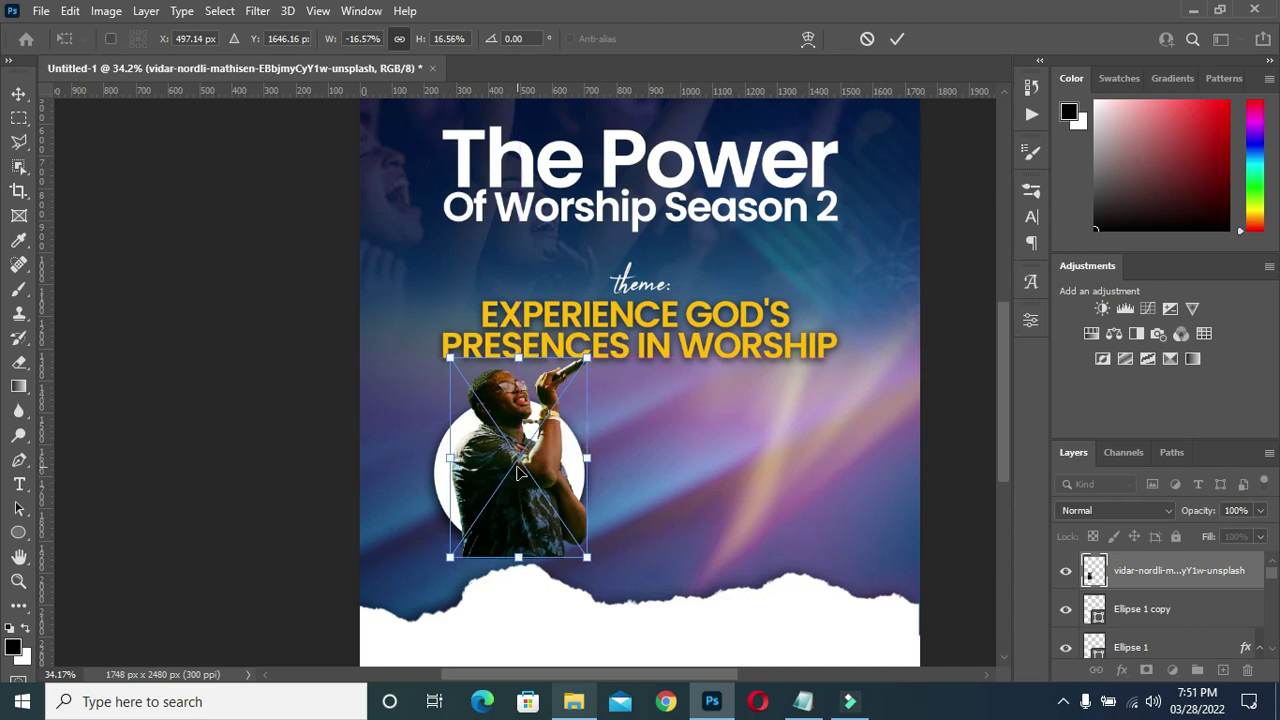
key("Return")
Mask the photo to the circle and paint white on the mask to reveal his head above the rim.
left_click(1096, 618, "ctrl")
left_click(1146, 670)
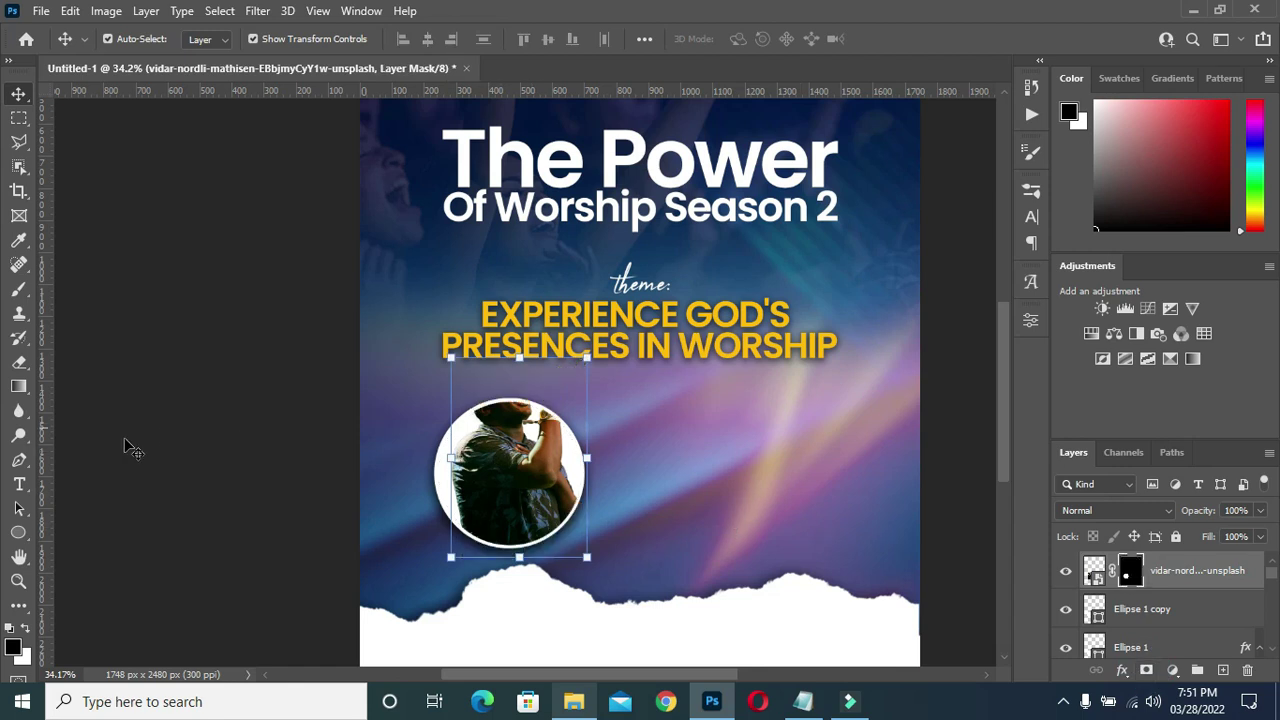
left_click(26, 627)
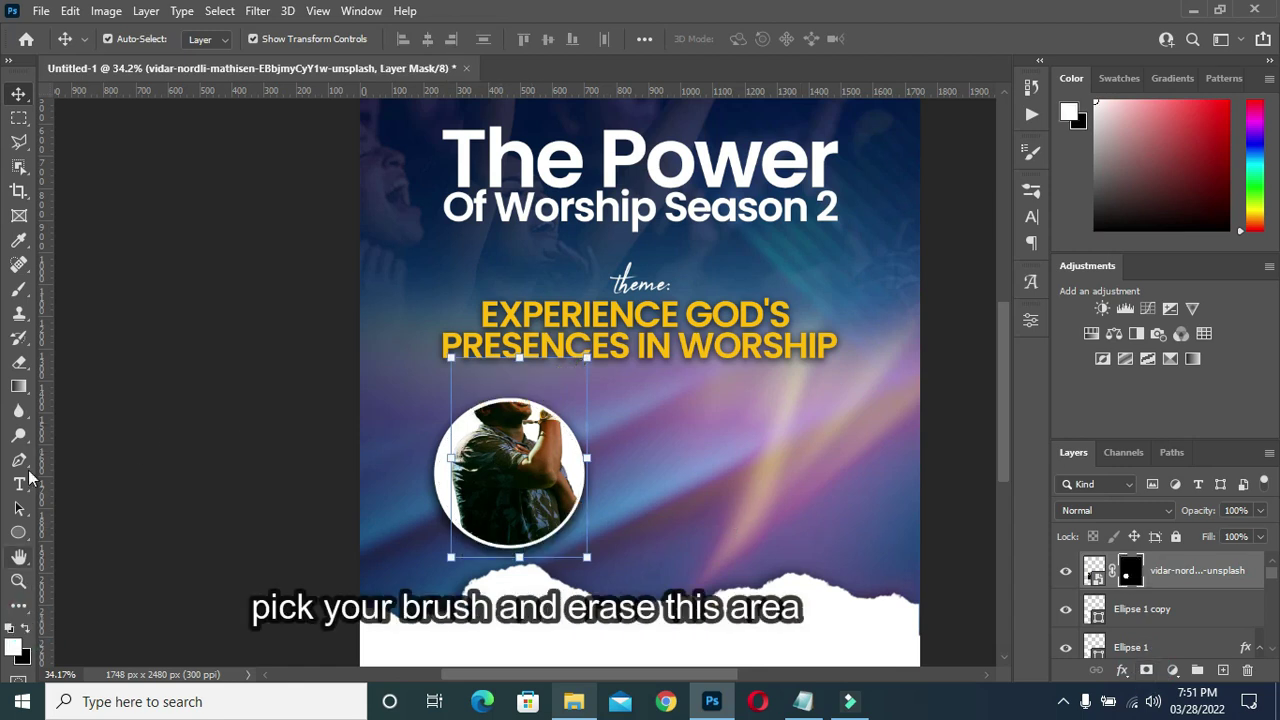
left_click(19, 291)
left_click_drag(480, 408, 490, 390)
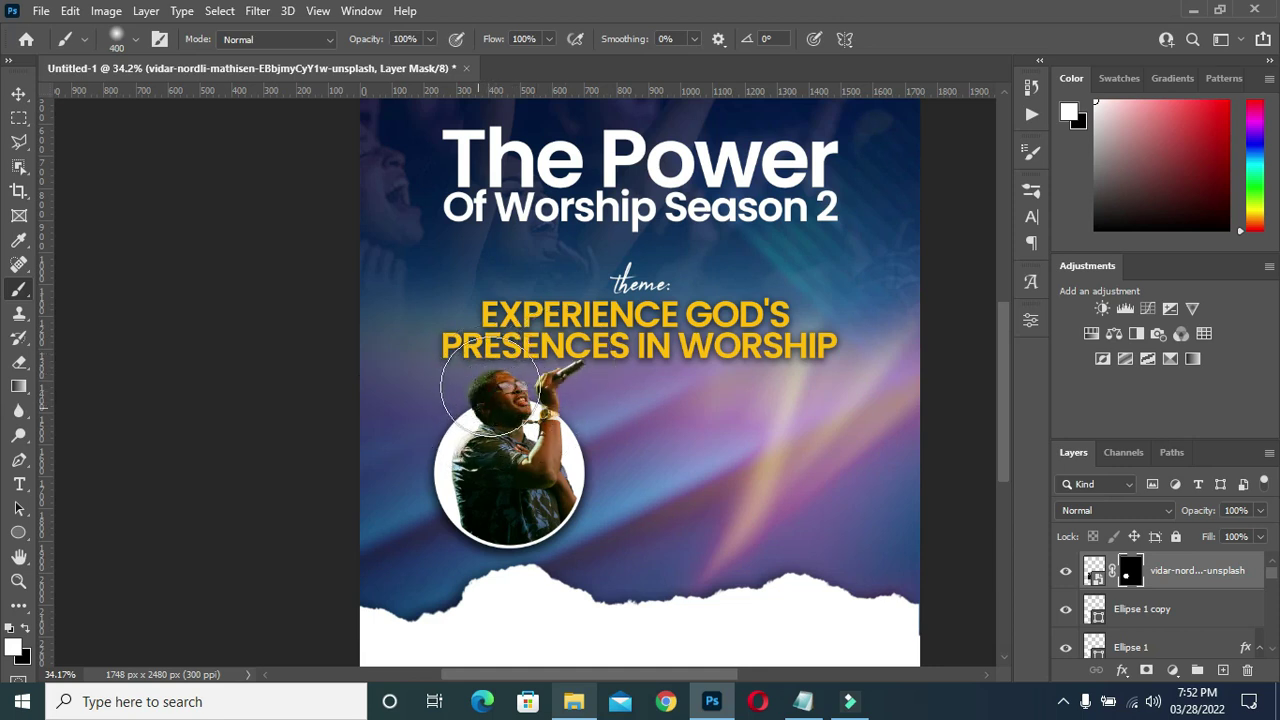
left_click(19, 93)
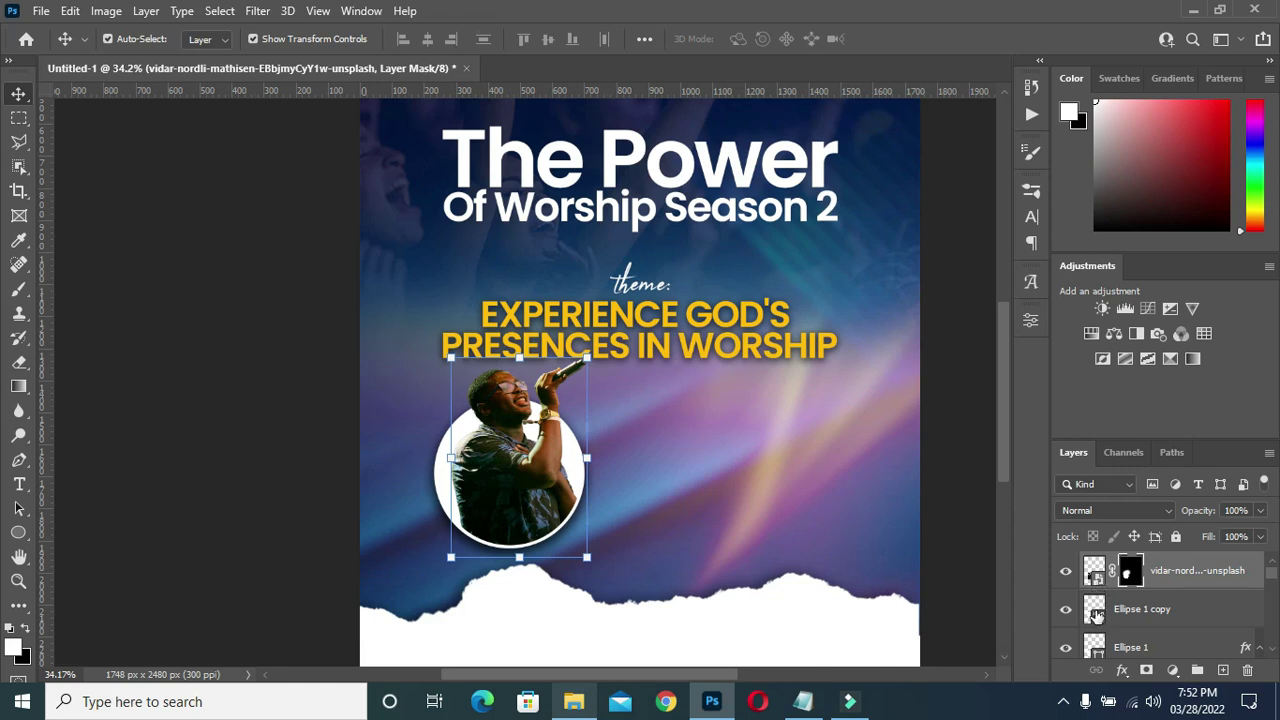
left_click(1095, 612)
Fill the inner circle with dark blue sampled from the poster background.
double_click(1095, 610)
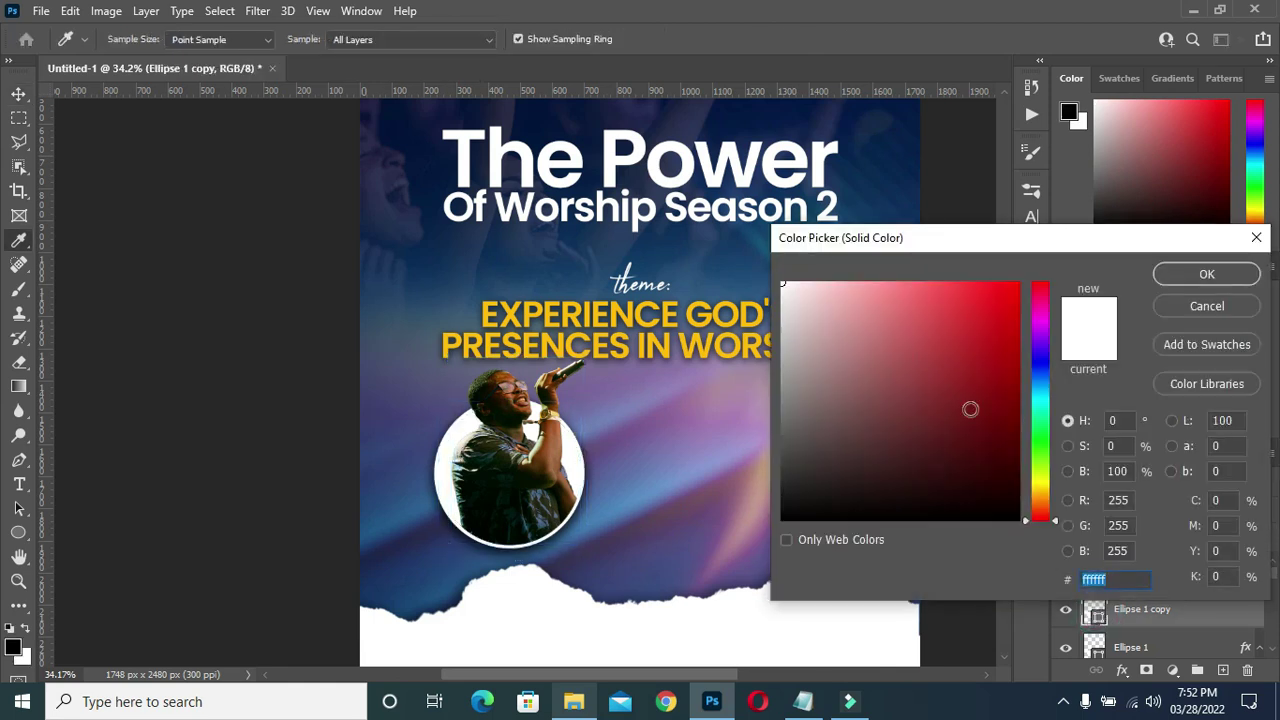
left_click_drag(970, 409, 1024, 485)
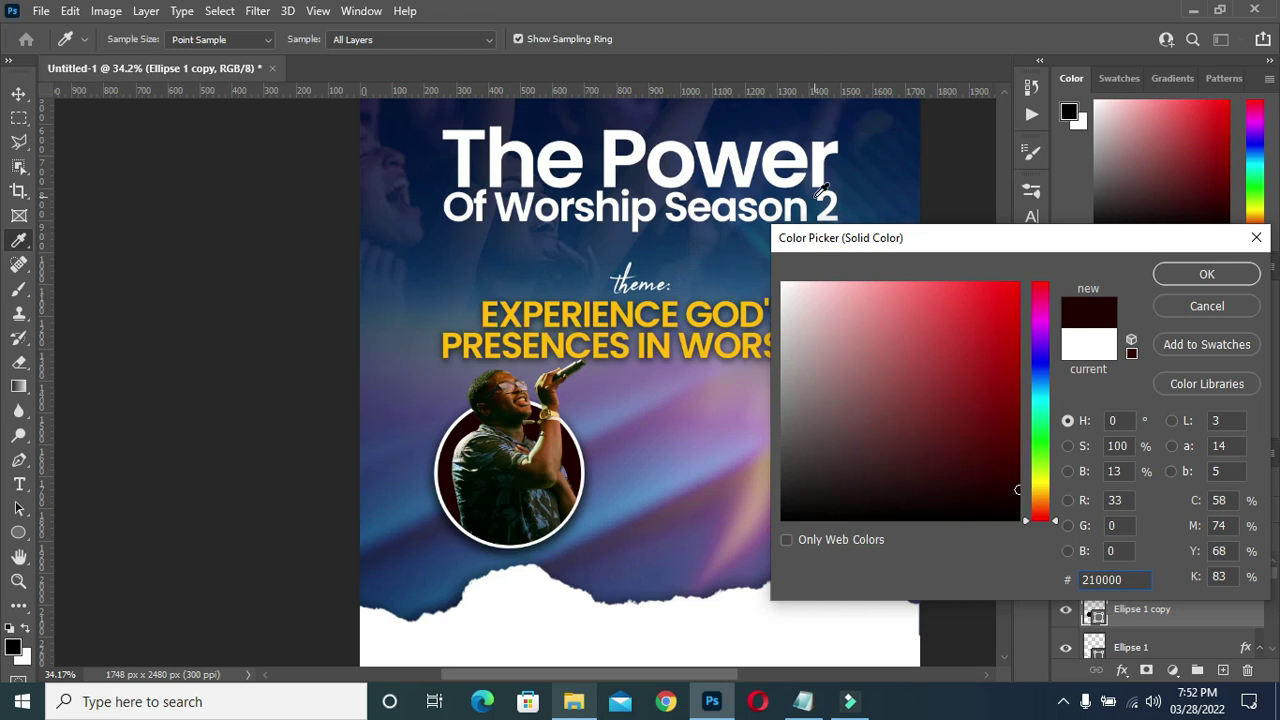
left_click(864, 160)
left_click(1183, 275)
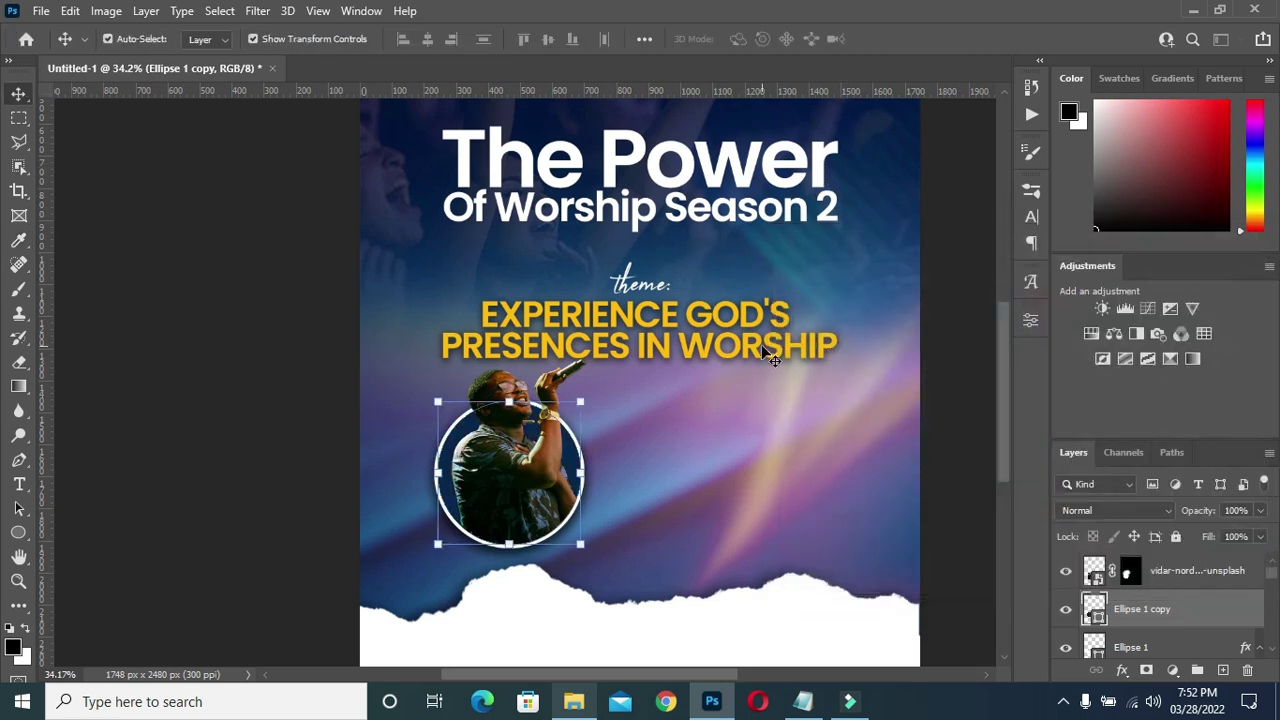
Group the singer photo with both circle layers and name the group 'Image 1'.
scroll(400, 357, "down", 2)
scroll(477, 487, "down", 1)
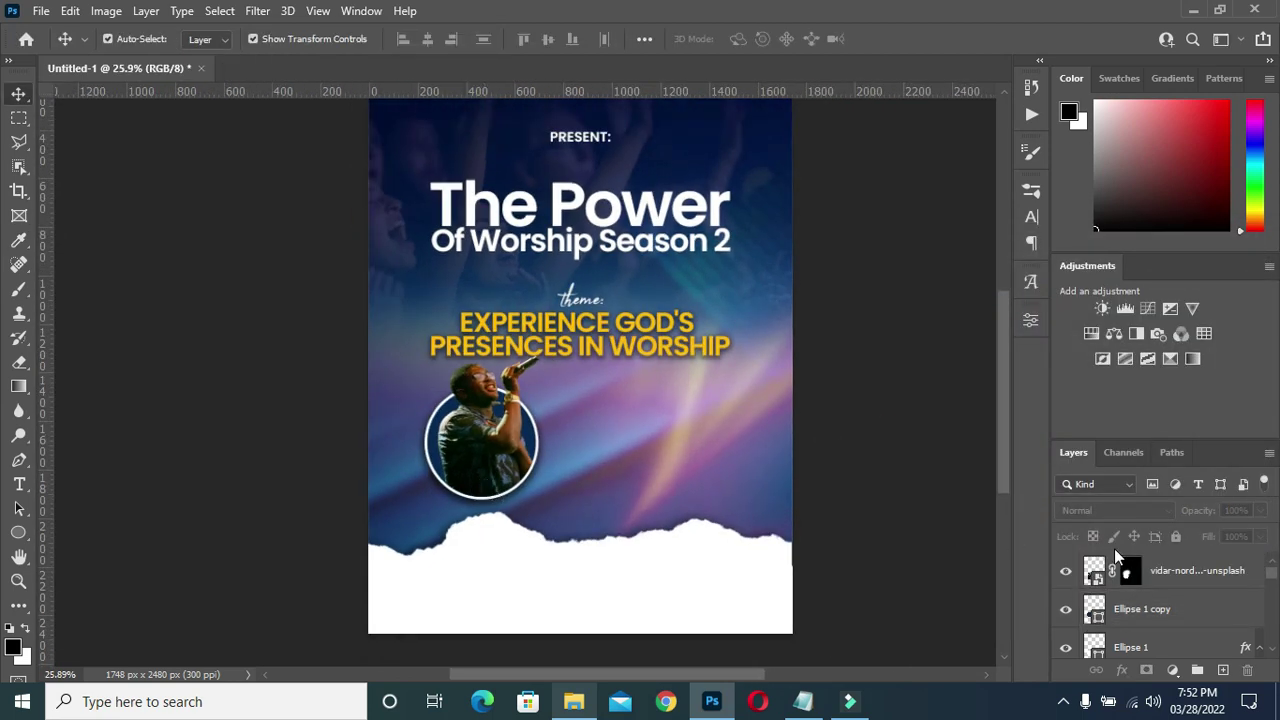
left_click(1180, 570)
scroll(1147, 628, "down", 1)
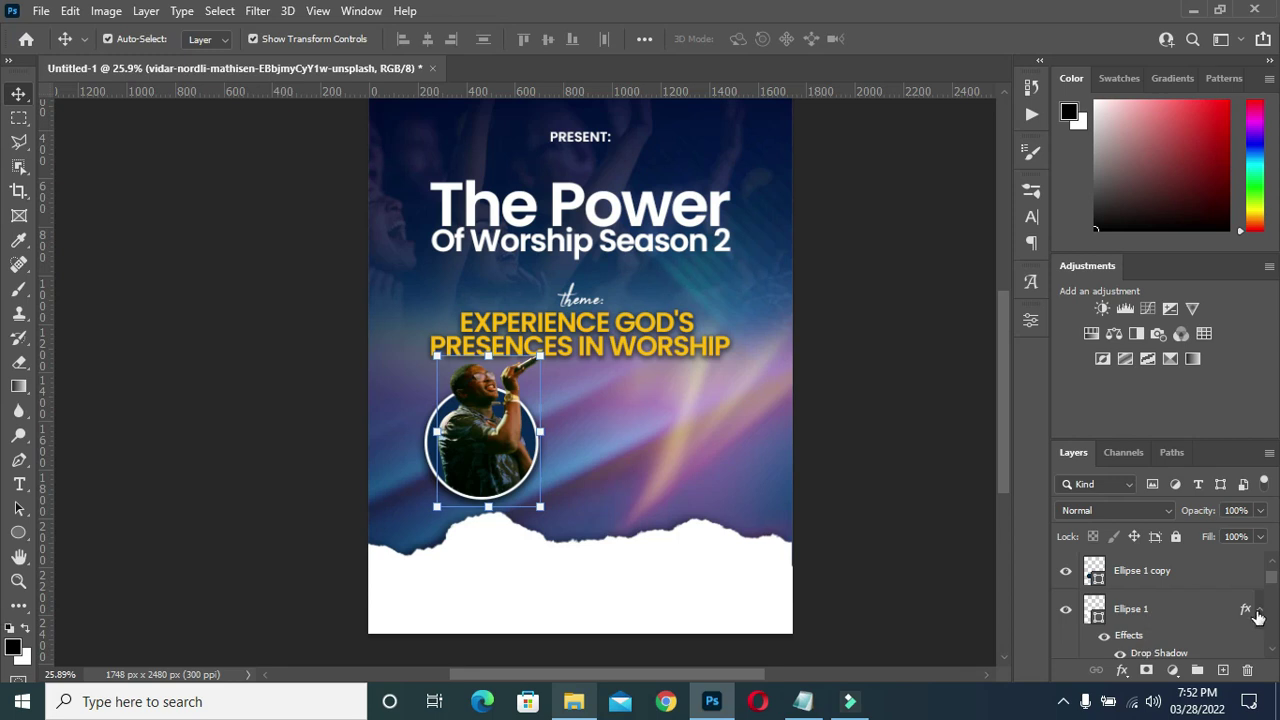
left_click(1258, 612)
left_click(1143, 612, "shift")
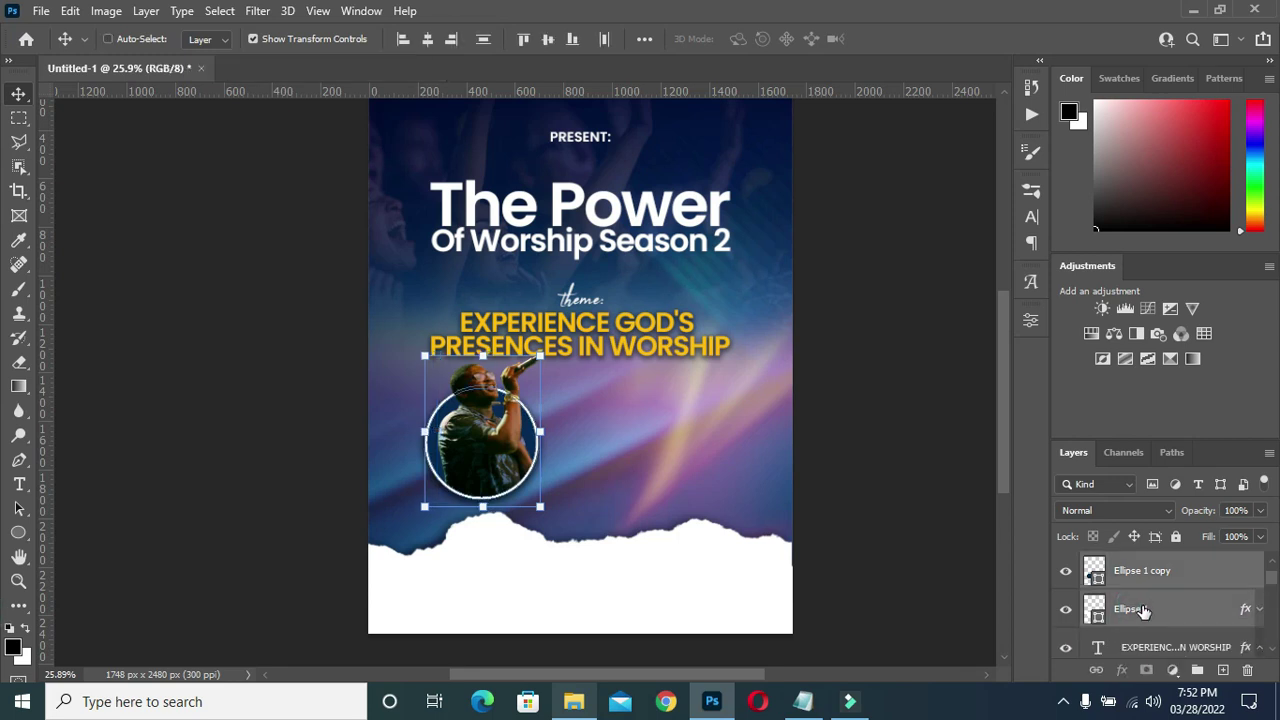
key("ctrl+g")
double_click(1134, 563)
type("Image 1")
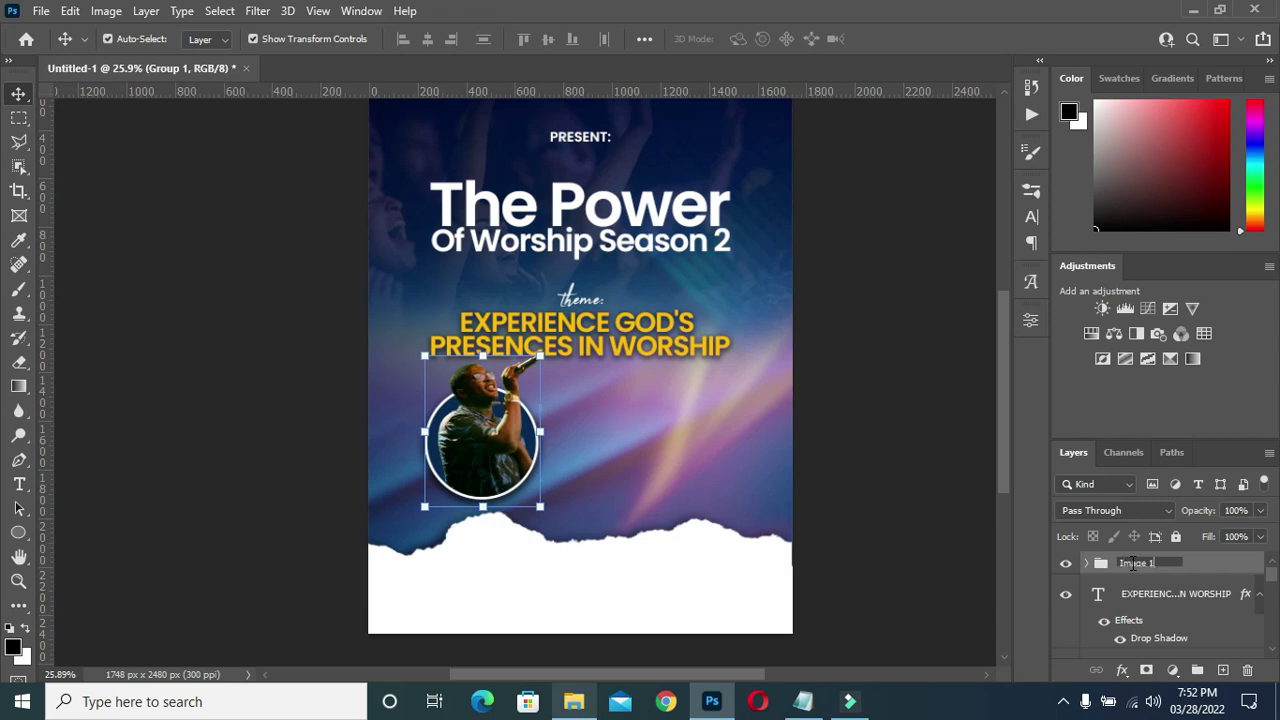
scroll(477, 448, "up", 2)
scroll(480, 450, "up", 2)
Duplicate the Image 1 frame group and move the copy right beside the original.
left_click_drag(490, 455, 490, 458)
left_click(1259, 594)
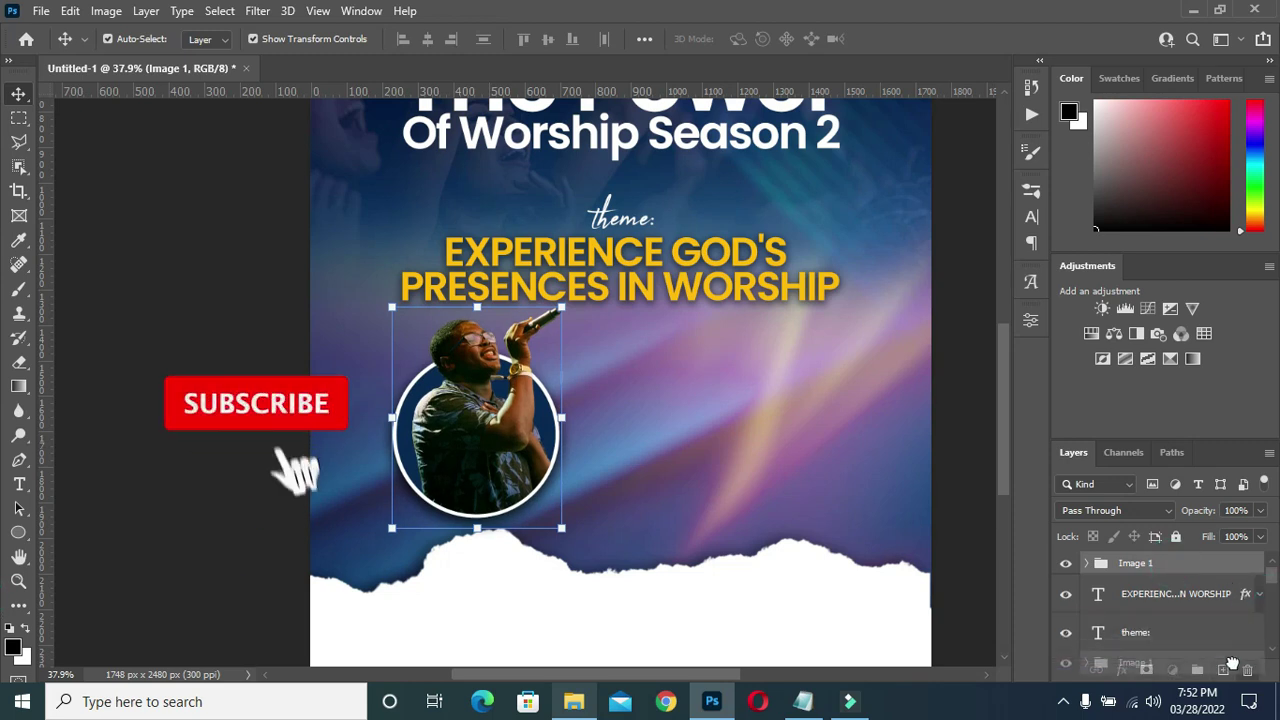
key("ctrl+j")
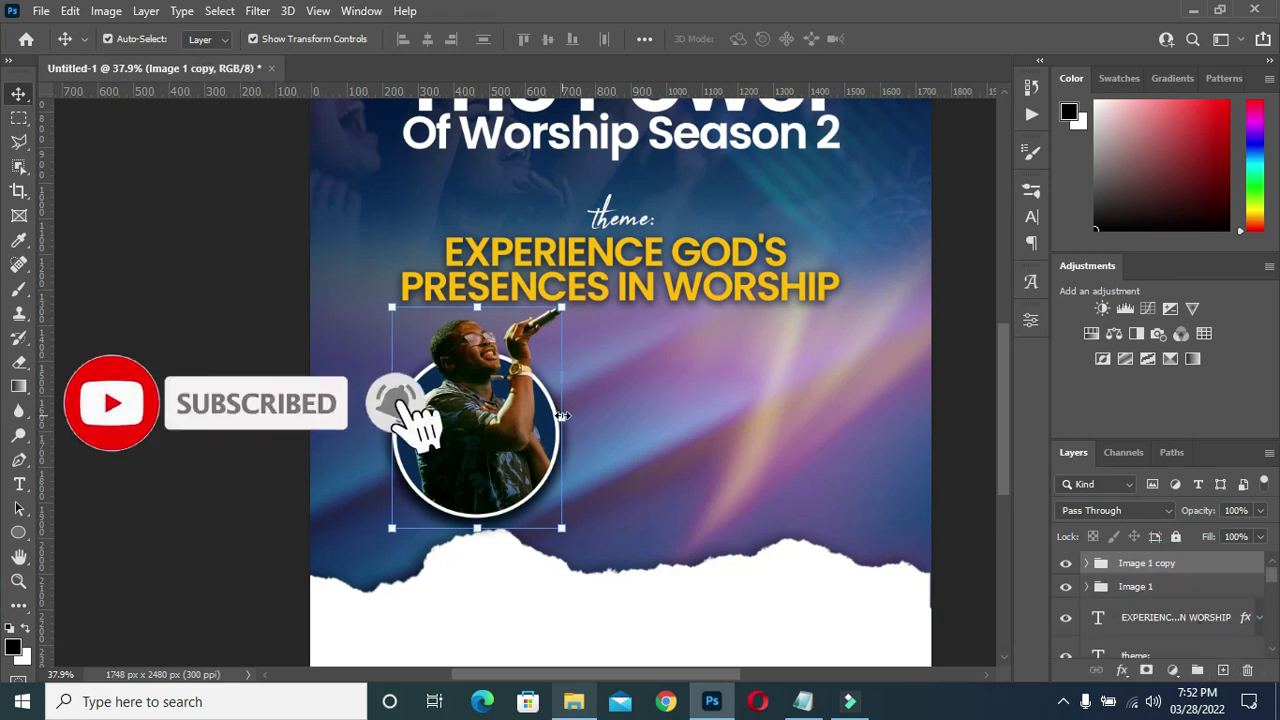
key("ctrl+t")
left_click_drag(484, 446, 668, 446)
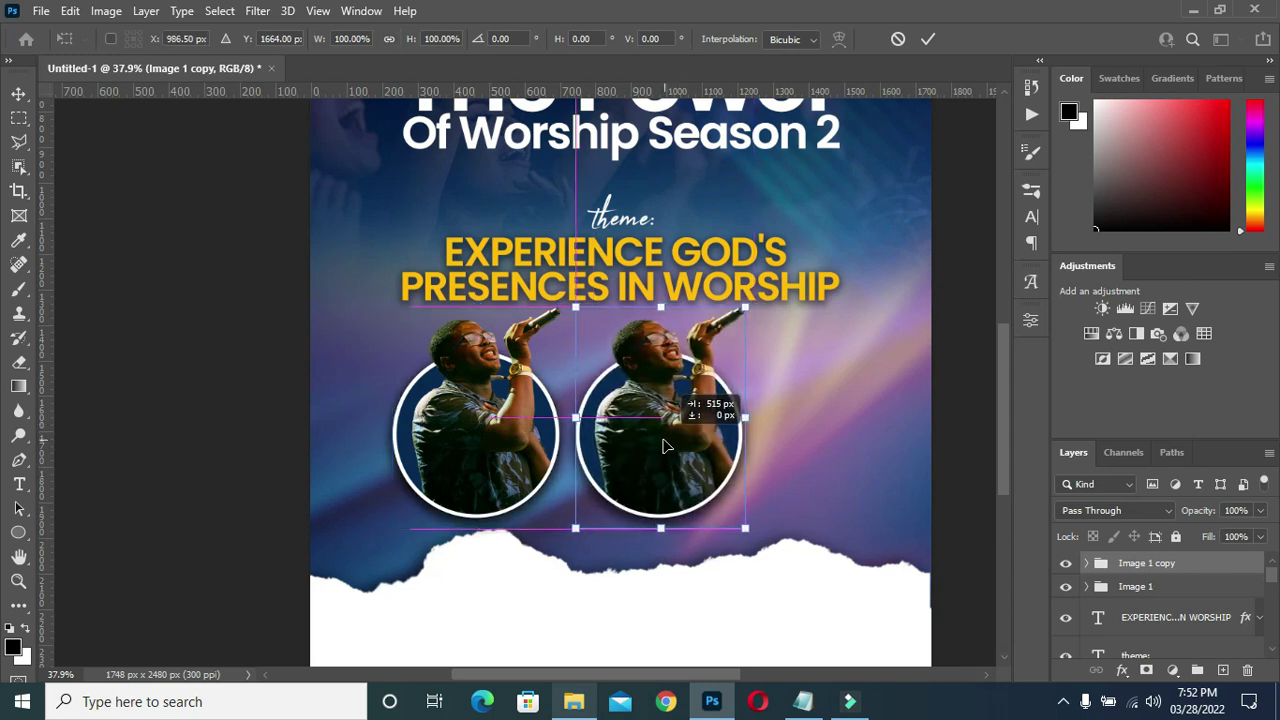
left_click(928, 39)
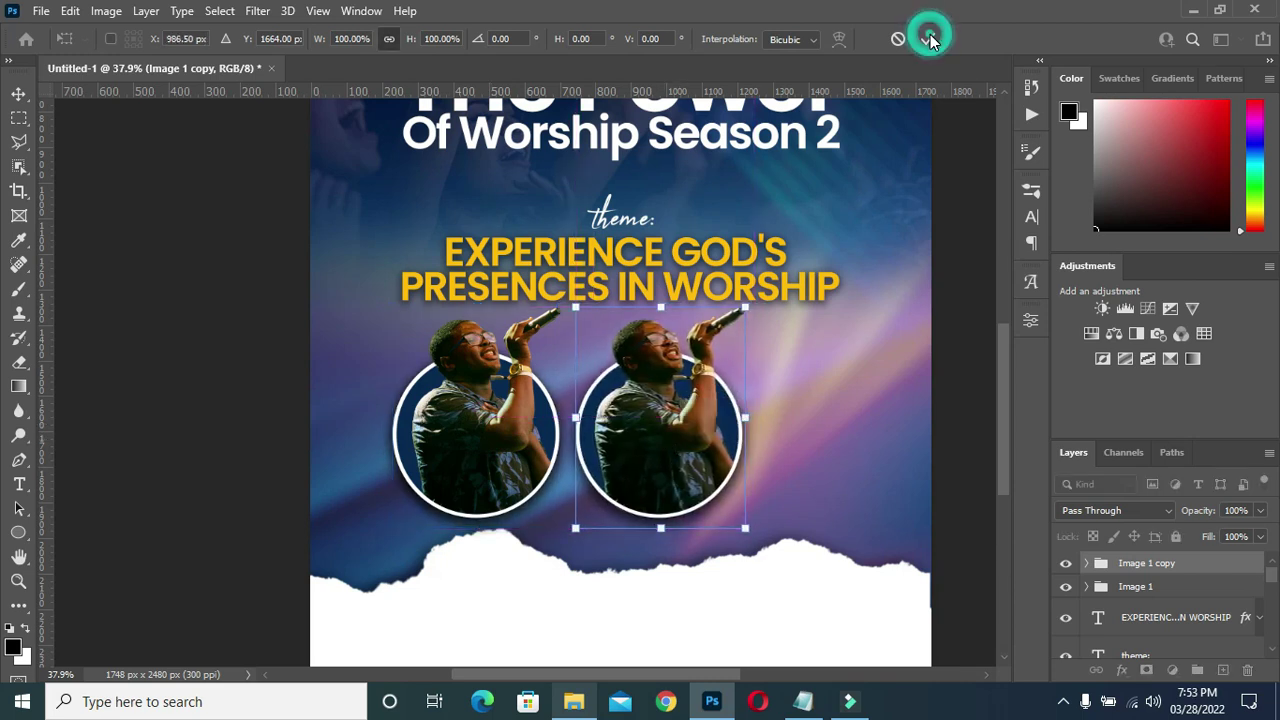
left_click(929, 39)
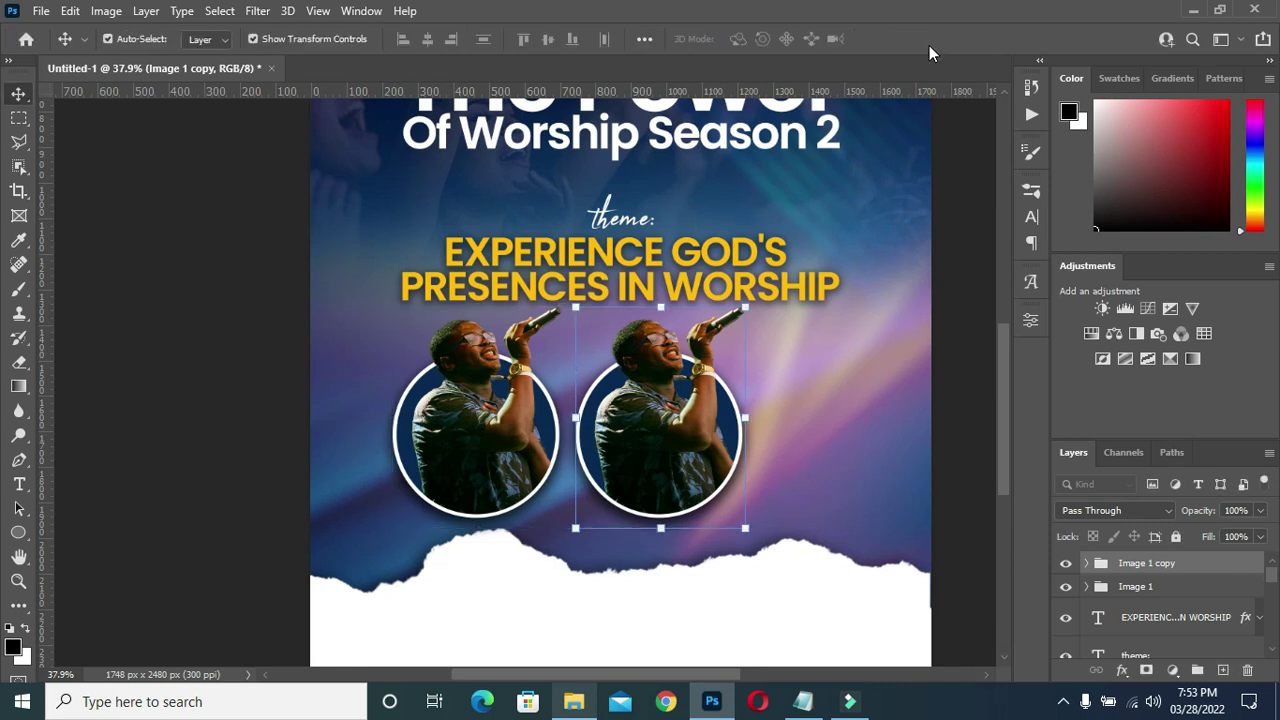
Delete the copied singer photo and bring in the portrait of the man in white.
left_click(670, 408)
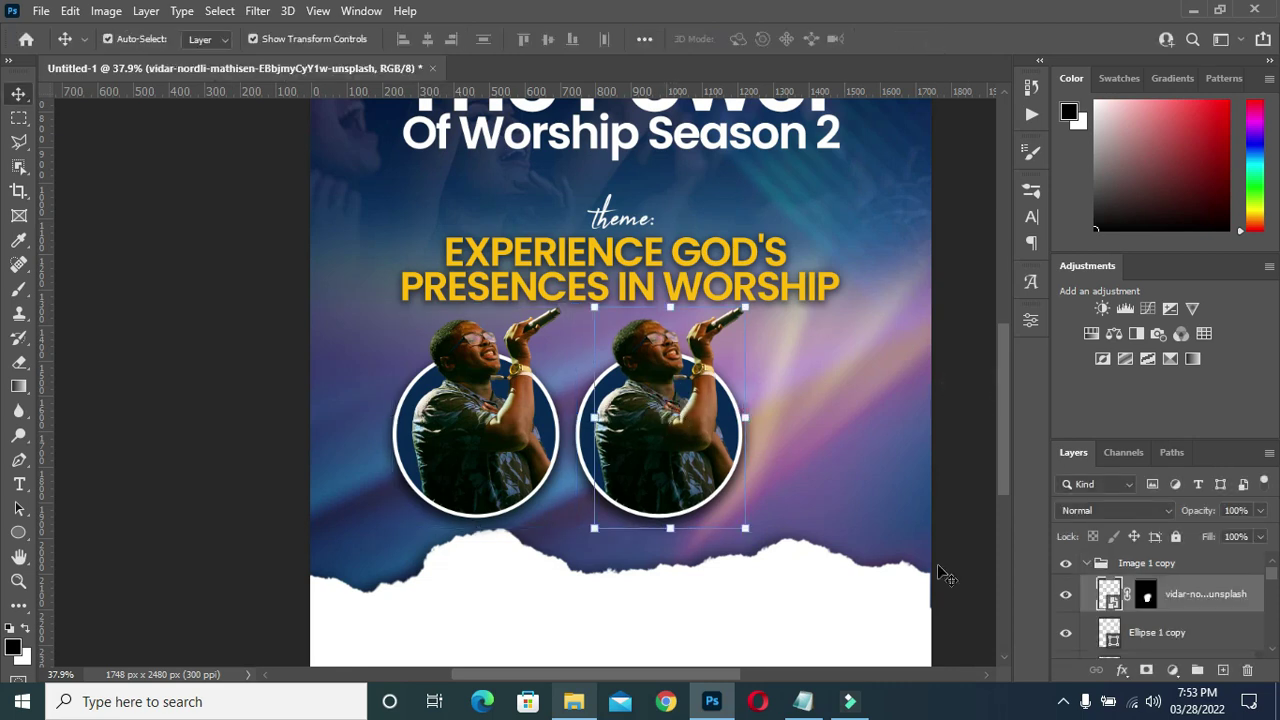
key("Delete")
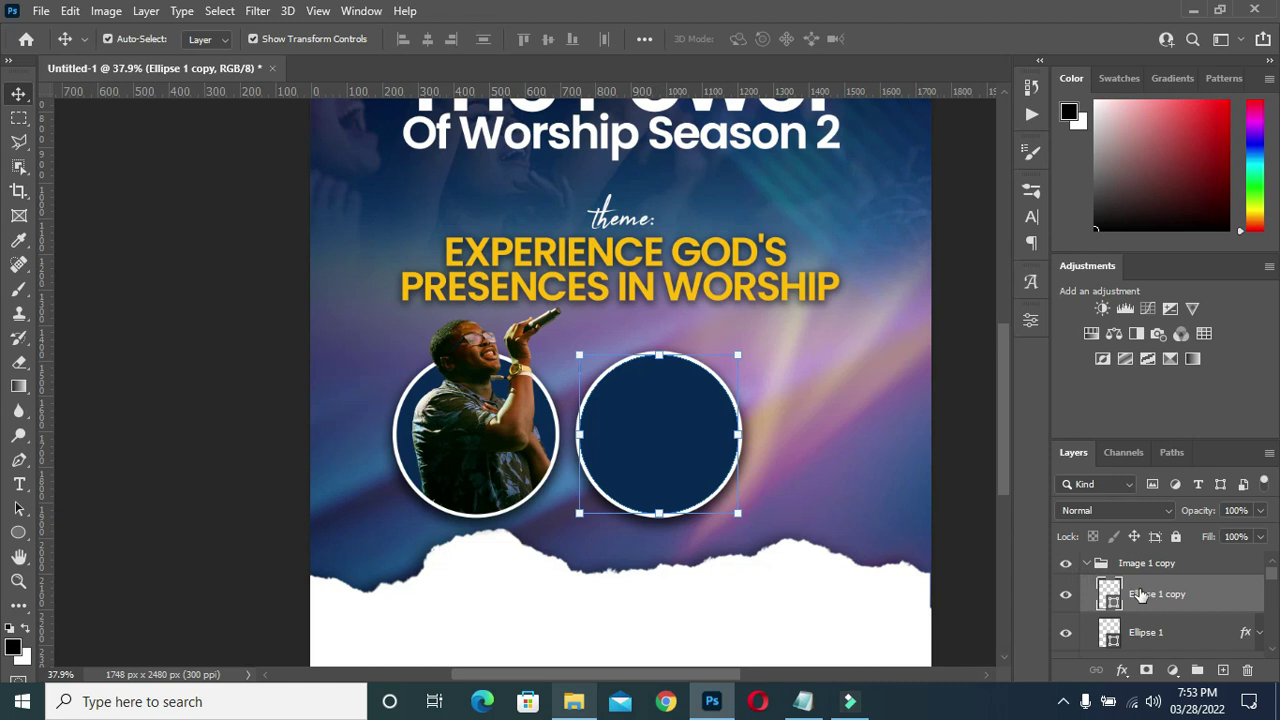
left_click(573, 701)
left_click(785, 262)
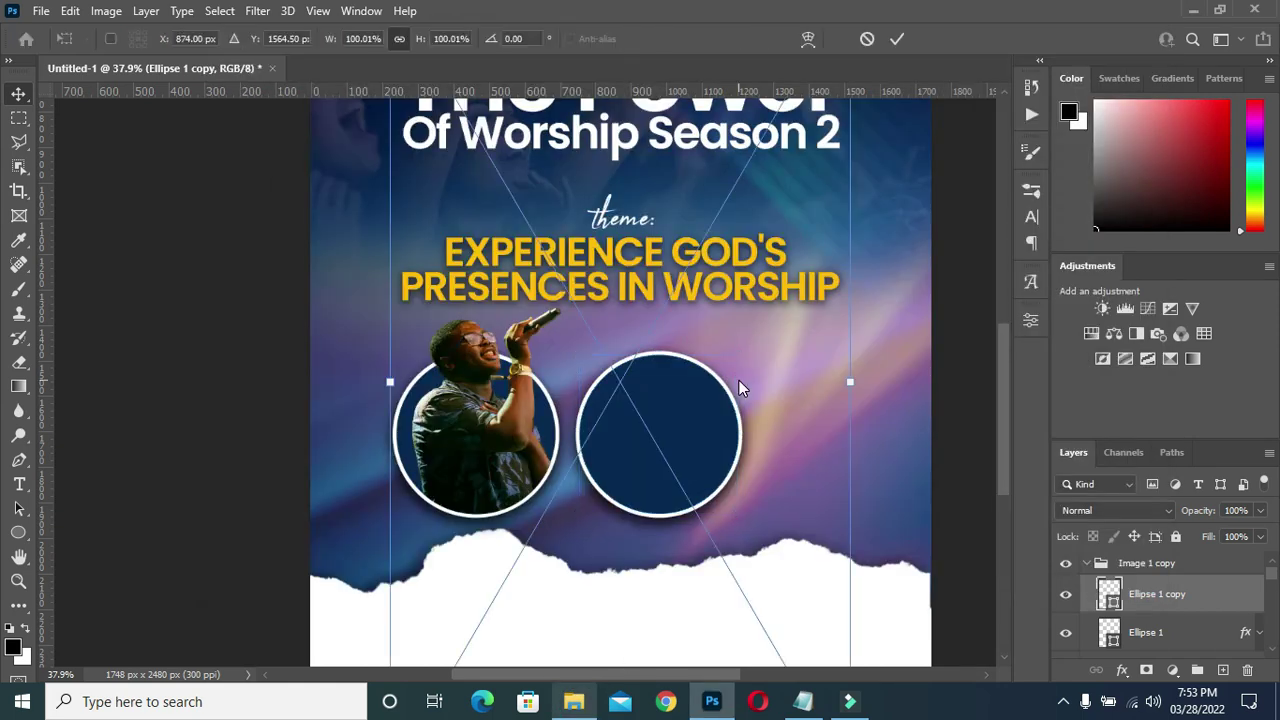
left_click_drag(697, 530, 739, 380)
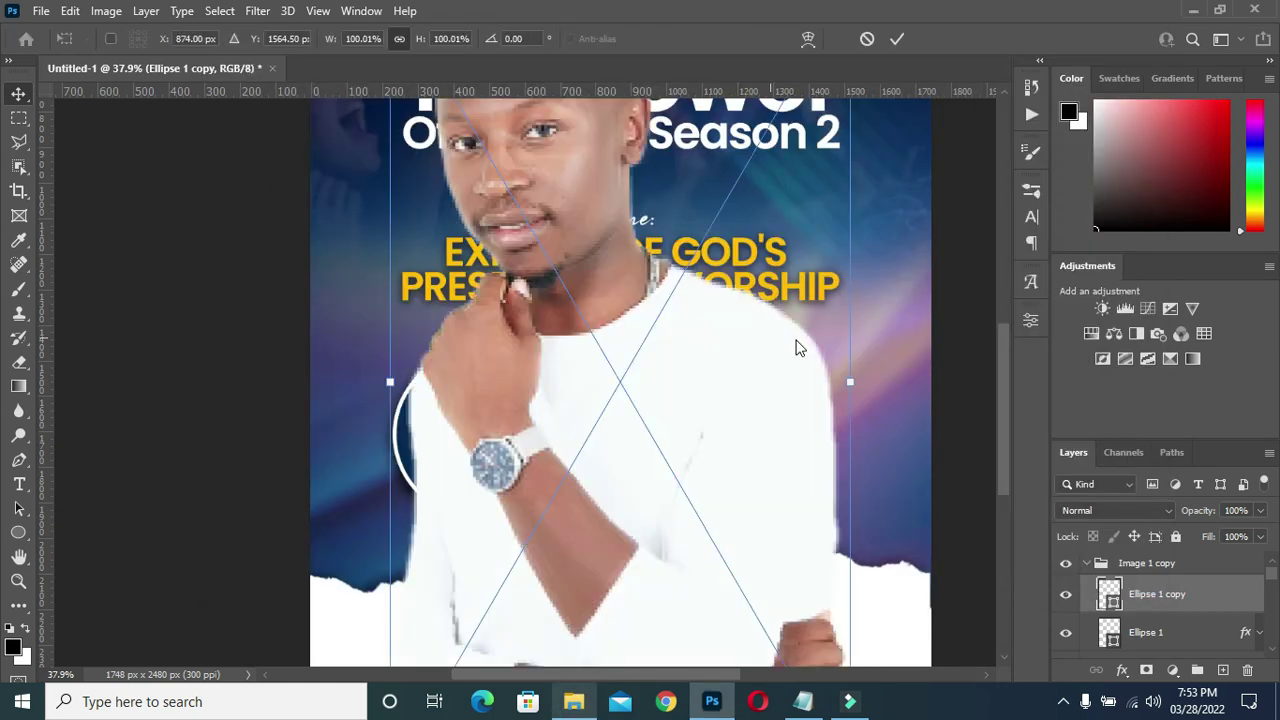
Scale, tilt and position the man's portrait over the second circle.
left_click_drag(847, 378, 551, 382)
mouse_move(490, 418)
left_mouse_down()
mouse_move(676, 432)
mouse_move(665, 454)
left_mouse_up()
left_click_drag(706, 532, 697, 516)
mouse_move(664, 436)
left_mouse_down()
mouse_move(716, 462)
mouse_move(691, 447)
left_mouse_up()
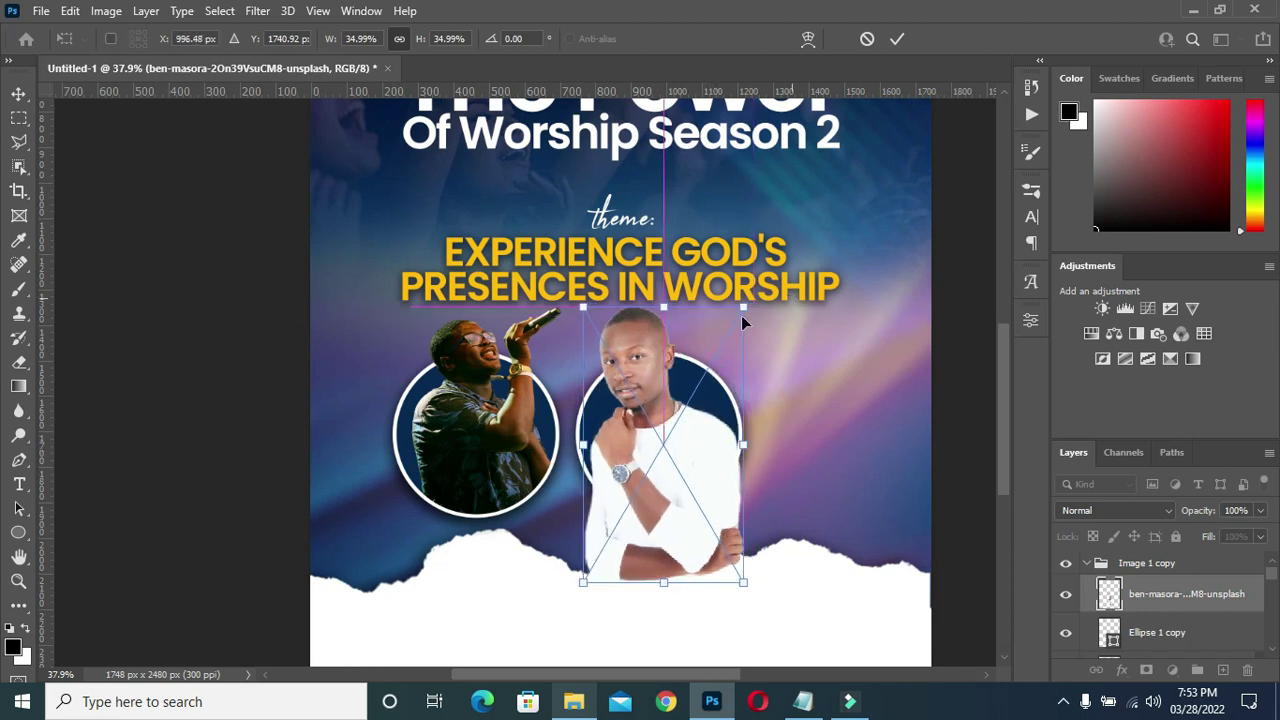
left_click_drag(760, 300, 772, 318)
left_click_drag(672, 459, 687, 467)
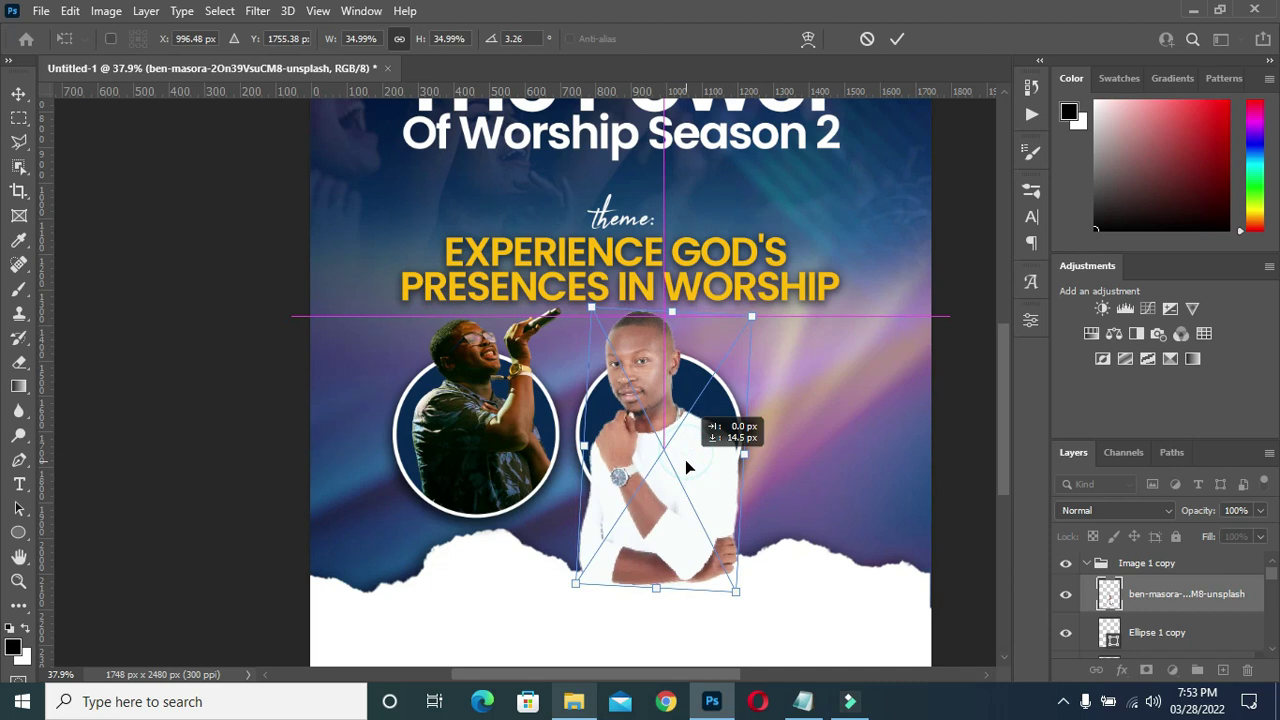
left_click_drag(687, 467, 697, 467)
left_click(897, 38)
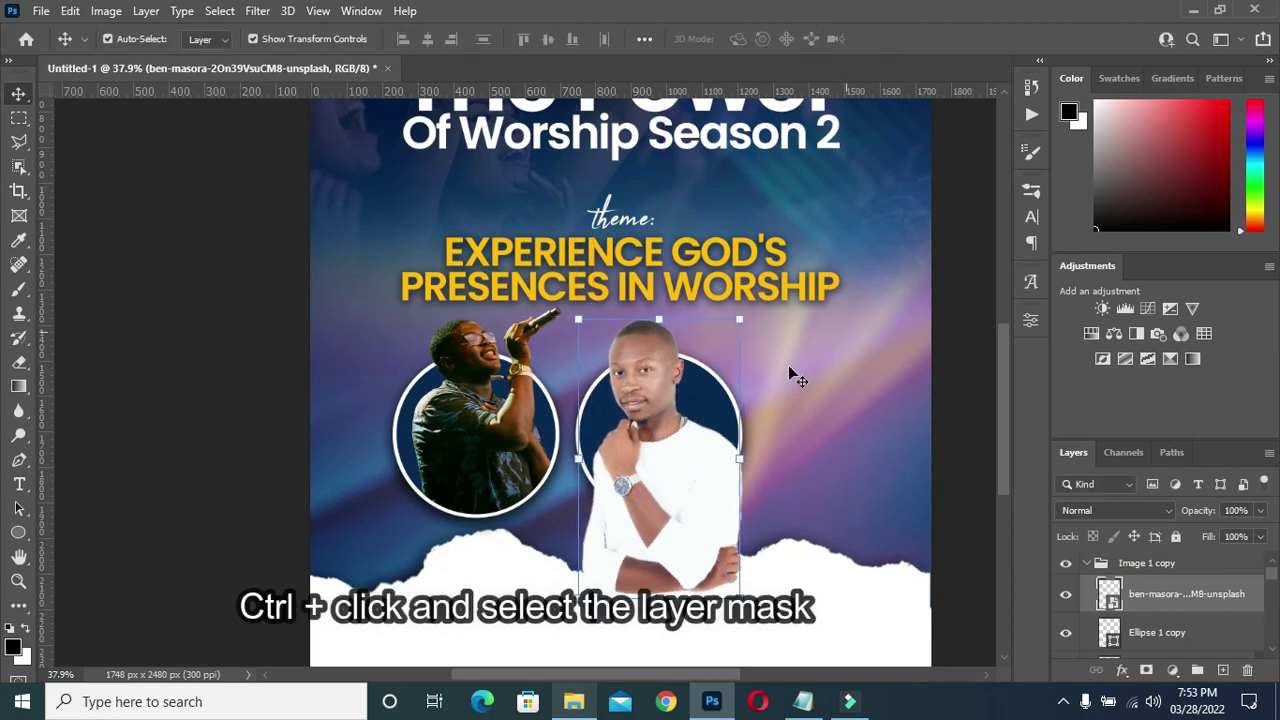
Mask the portrait to the second circle and paint his head back above the rim.
left_click(1110, 632, "ctrl")
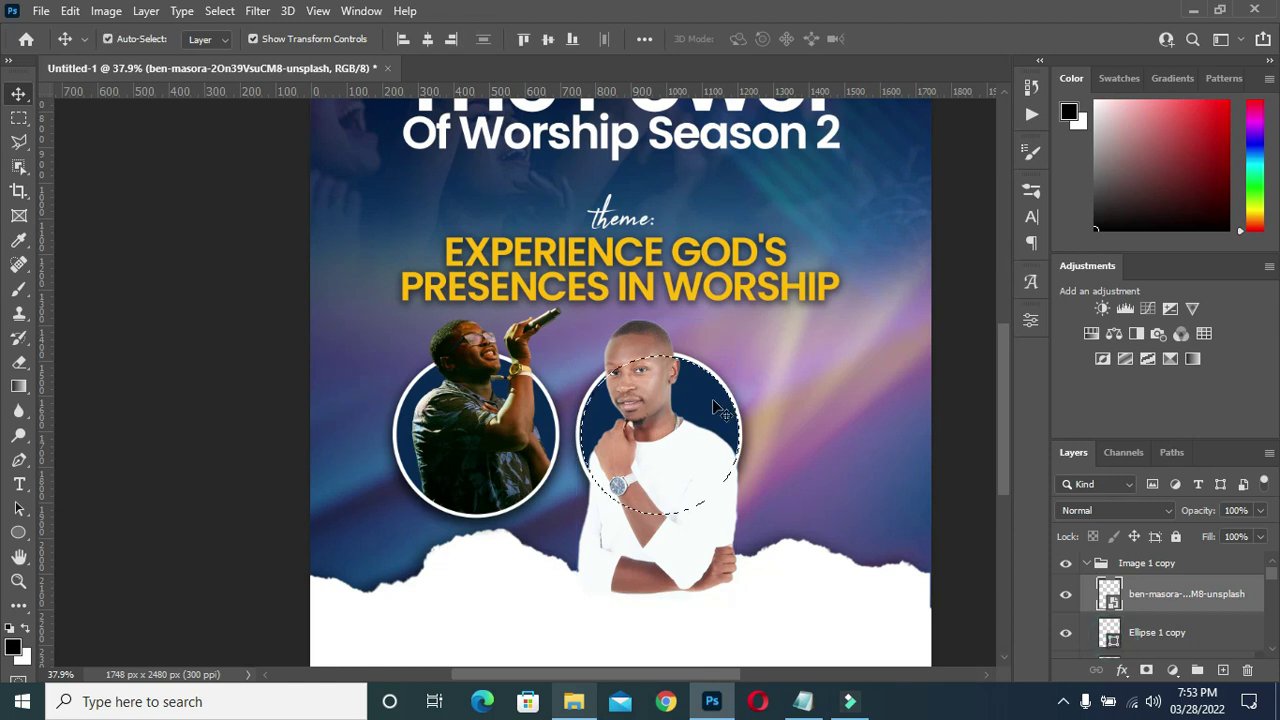
left_click(1146, 669)
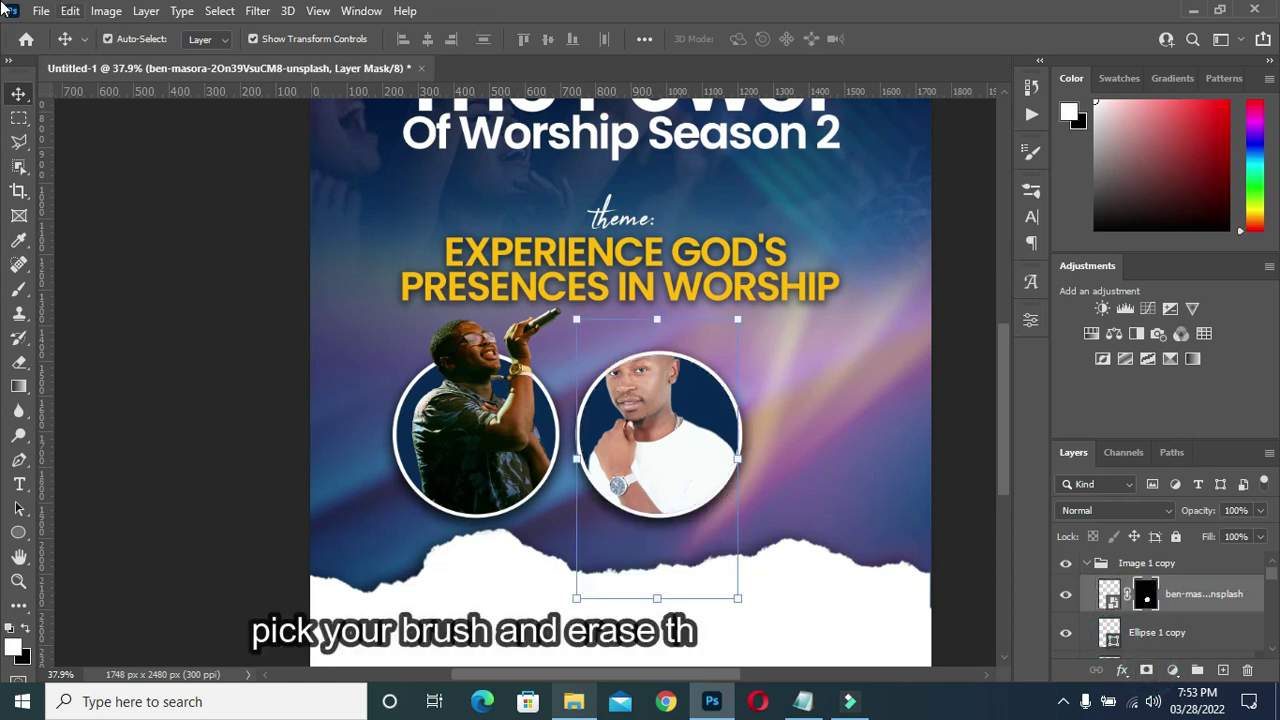
left_click(18, 289)
left_click_drag(615, 395, 645, 370)
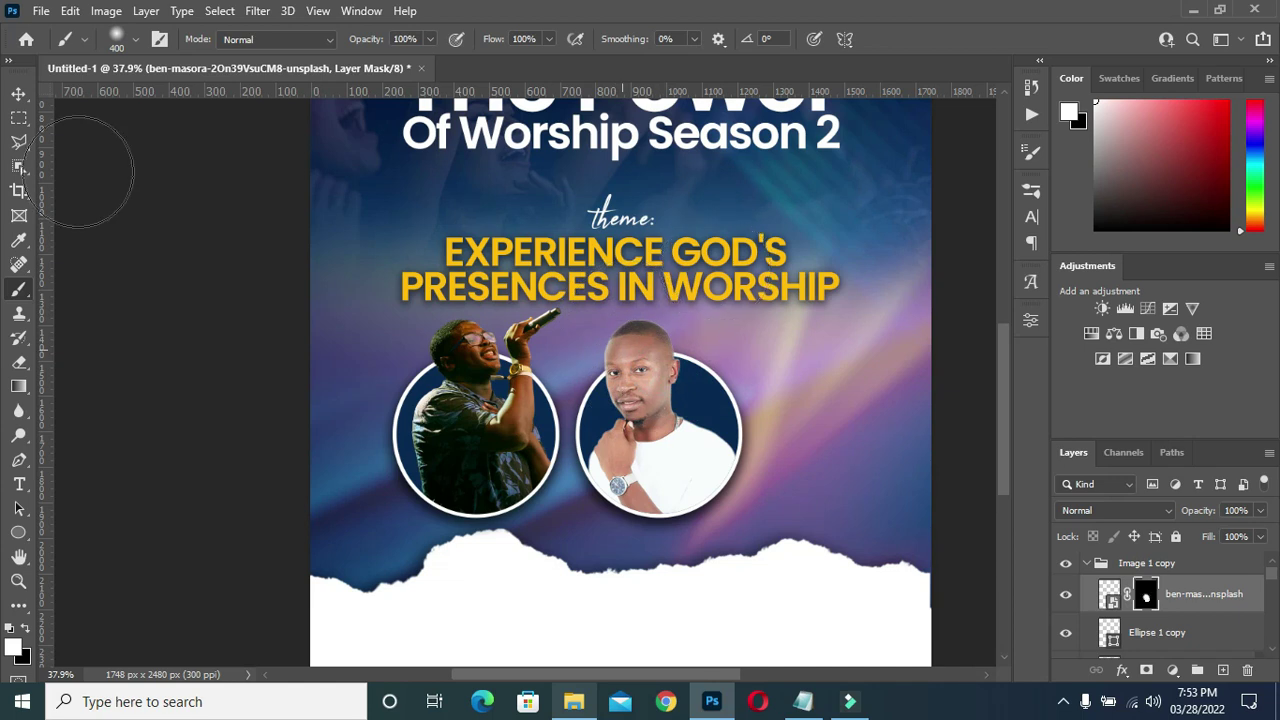
left_click(18, 93)
left_click(223, 418)
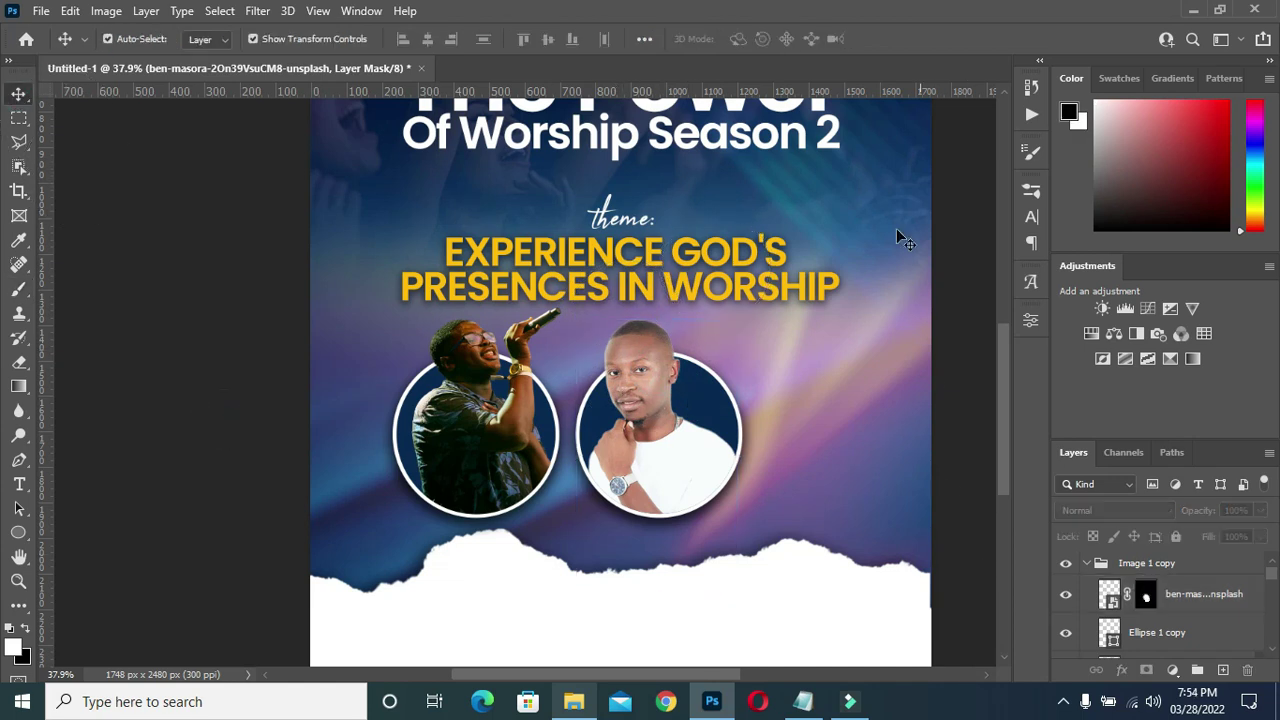
scroll(607, 408, "down", 2)
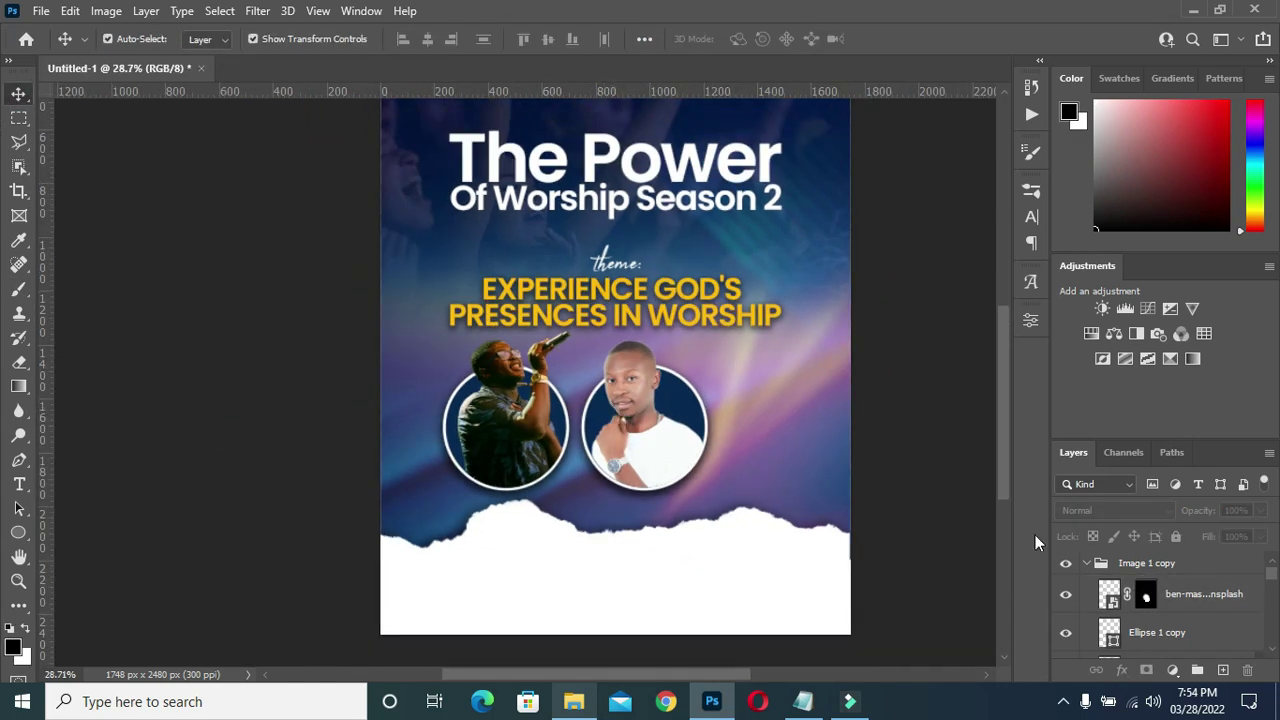
Rename the copied group 'Image 2', then duplicate it as 'Image 3' moved right.
left_click(1089, 564)
double_click(1160, 566)
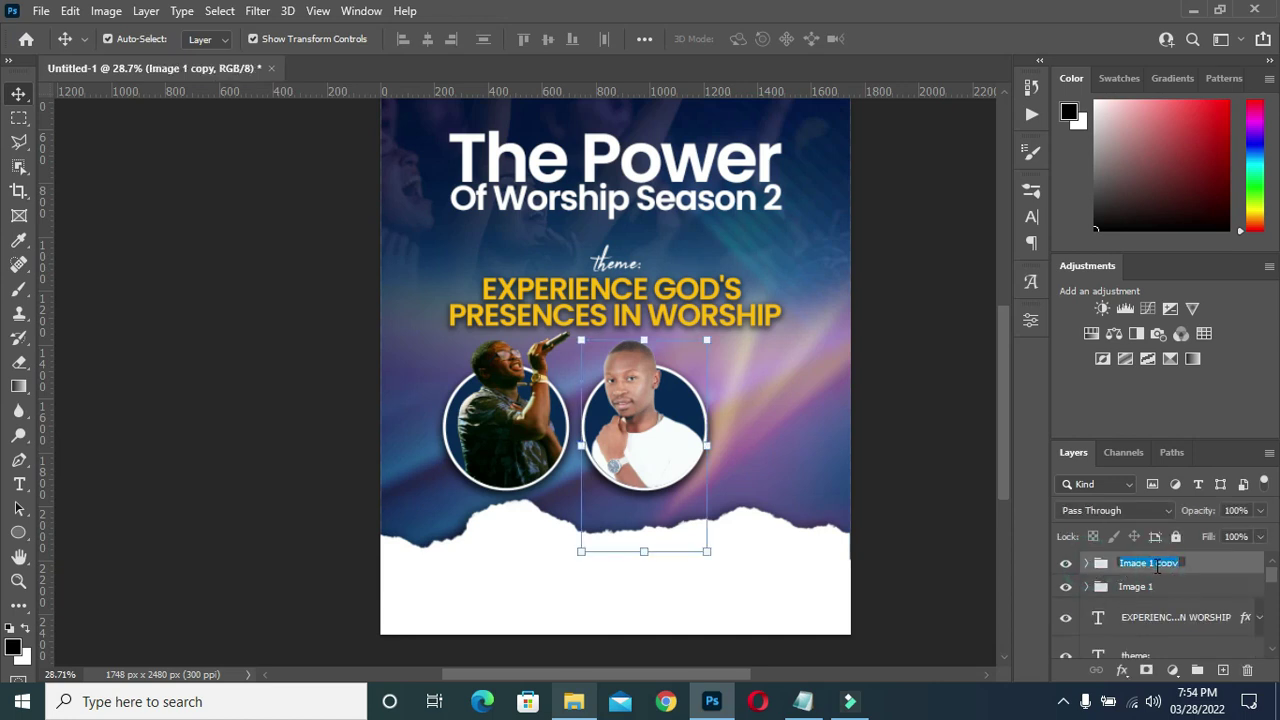
key("Return")
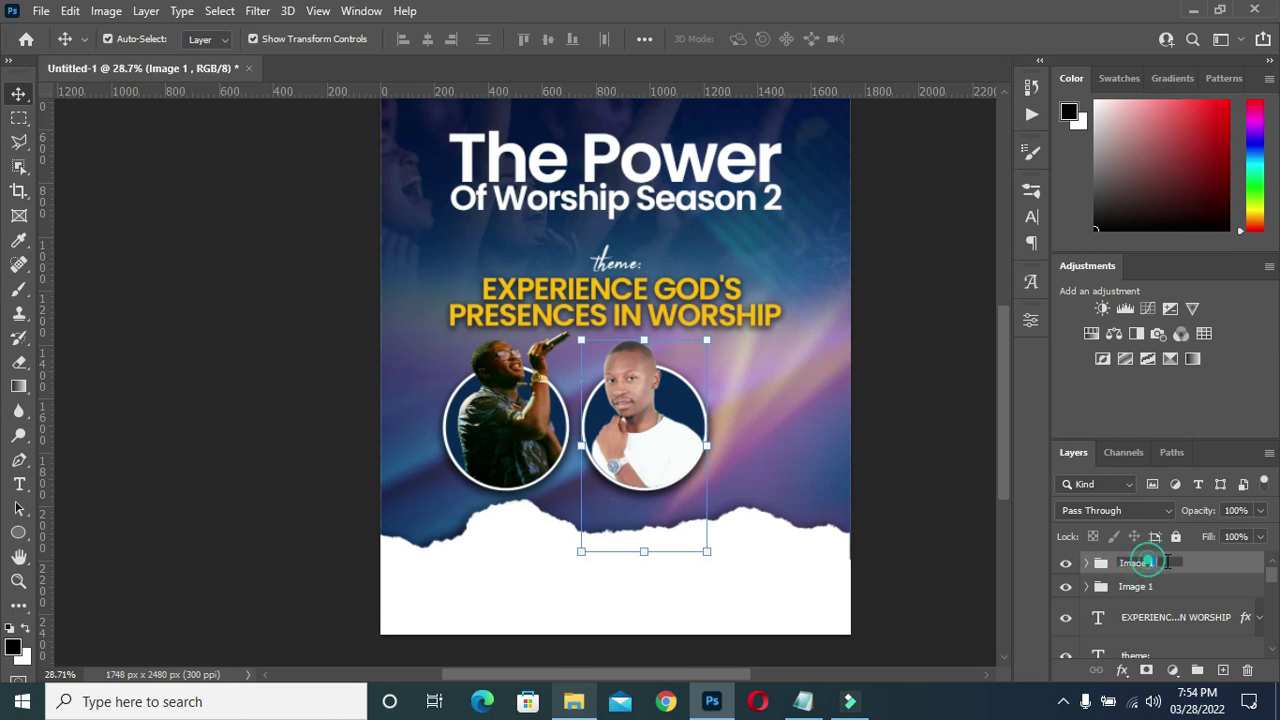
type("2")
key("Return")
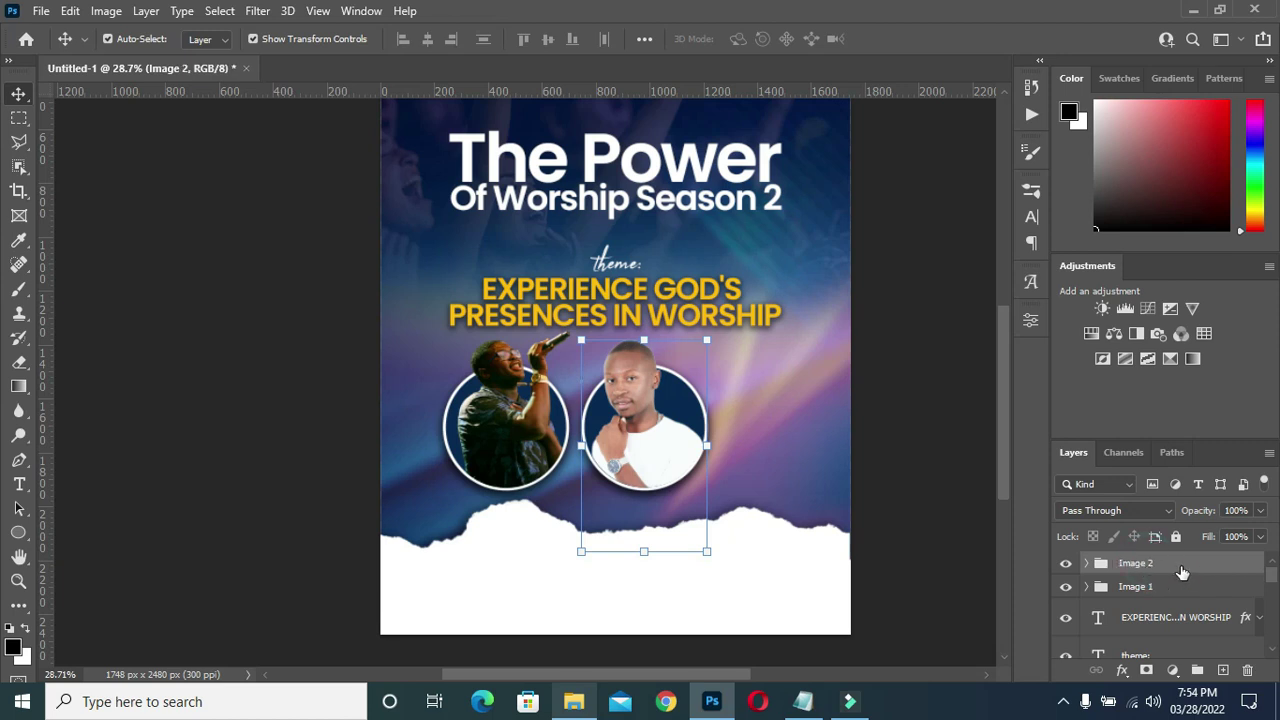
key("ctrl+j")
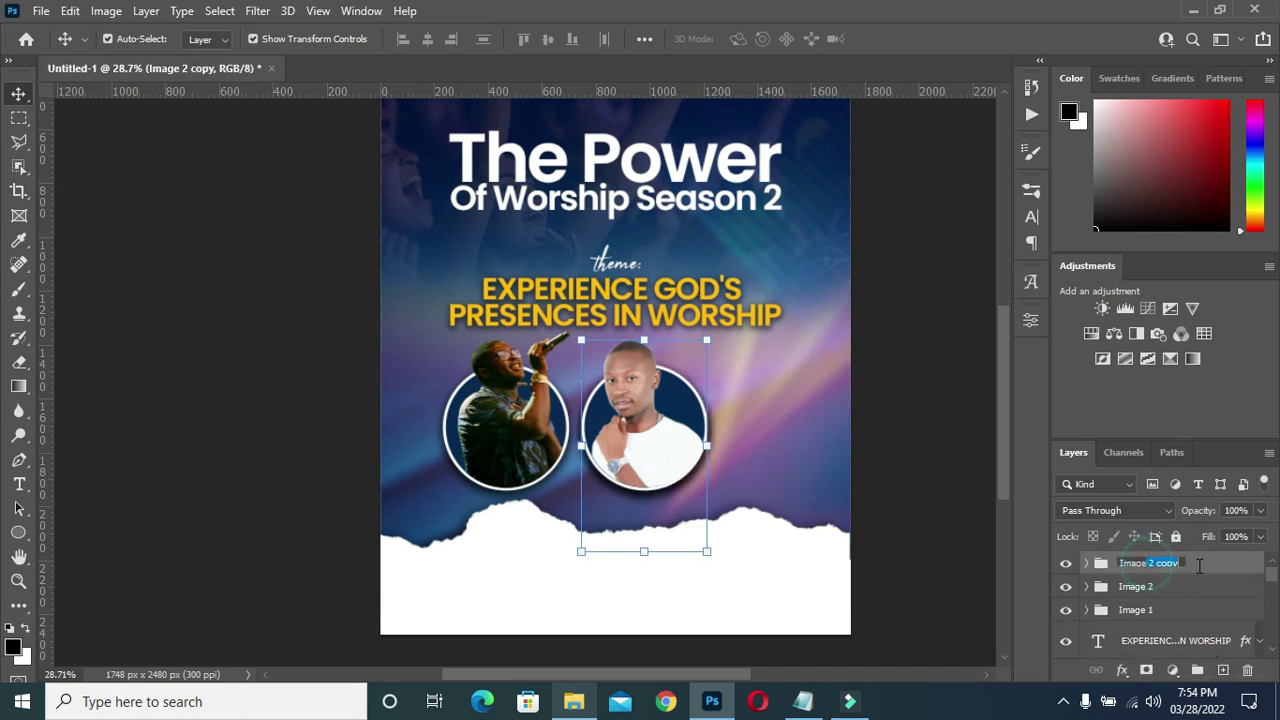
key("Return")
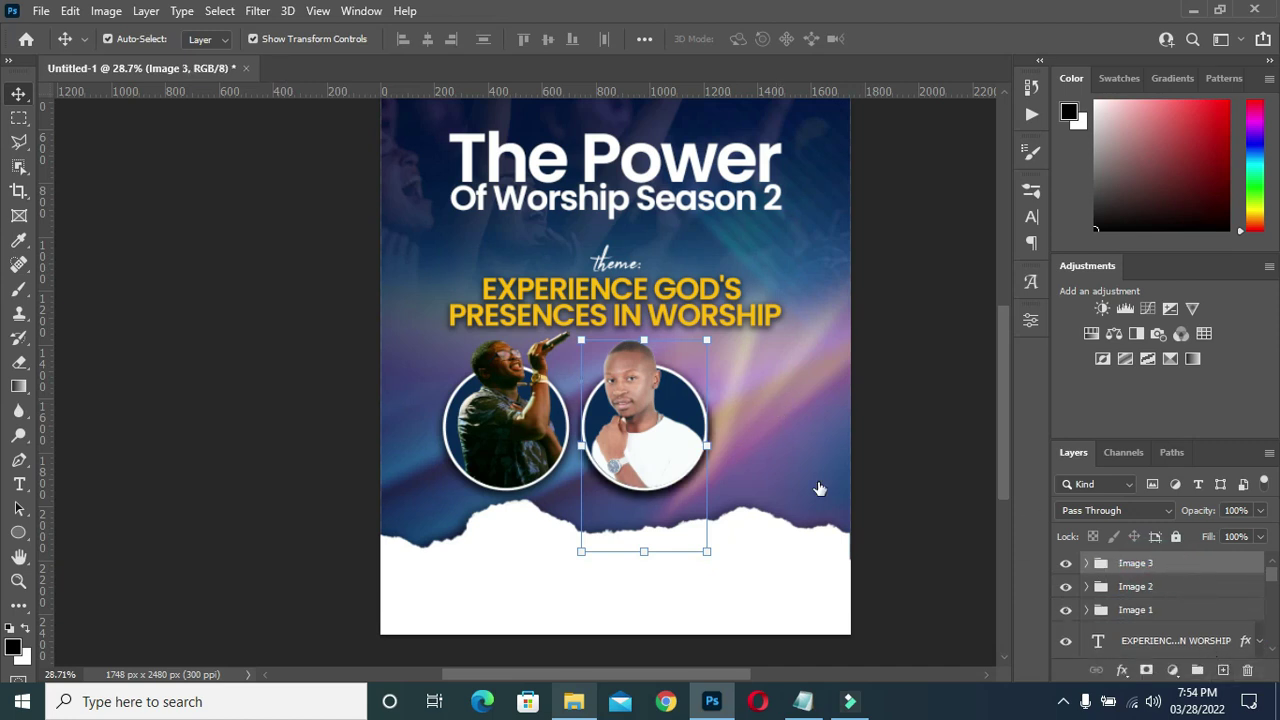
left_click_drag(644, 438, 801, 416)
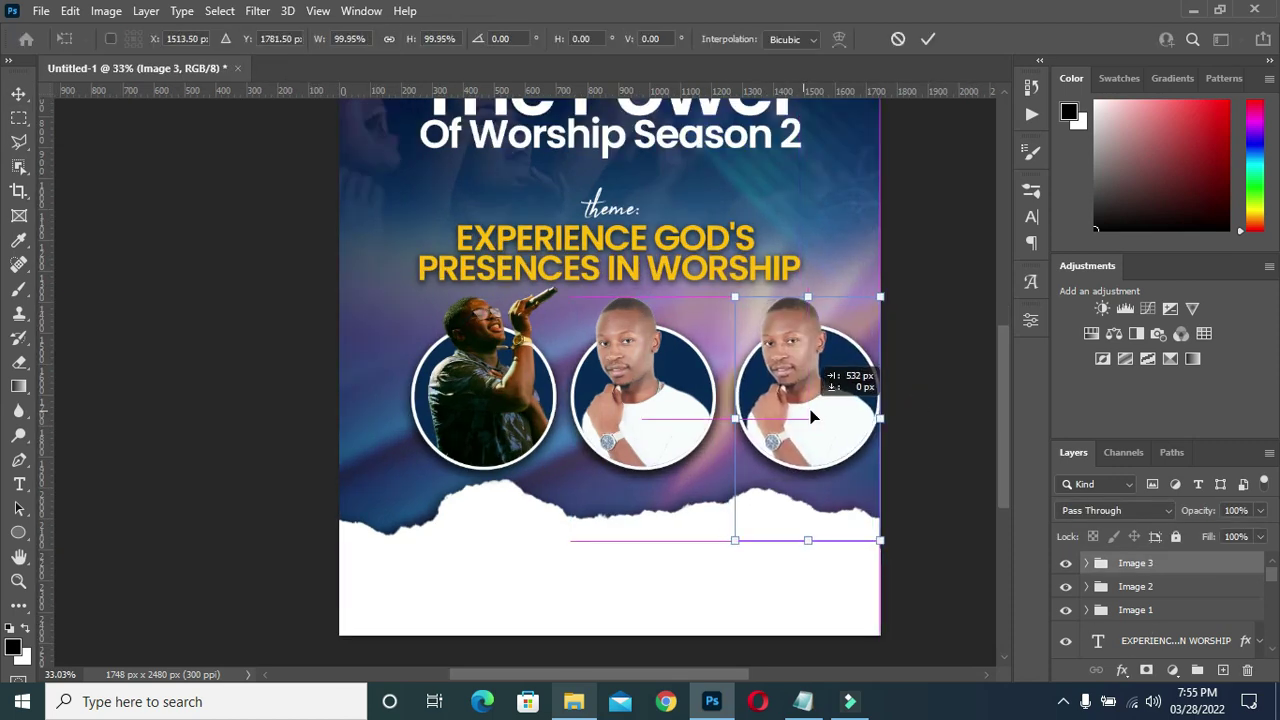
left_click(928, 39)
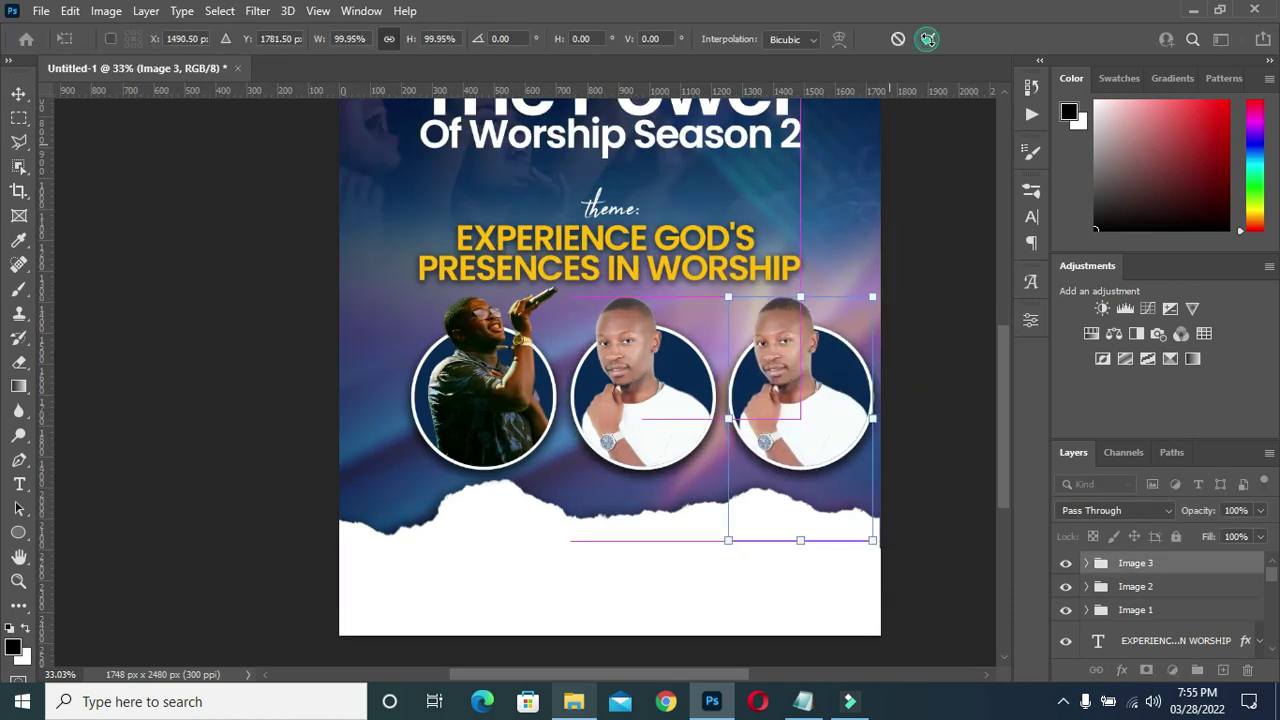
Delete the duplicated portrait from Image 3 and bring in the taylor woman singer photo.
left_click(824, 408)
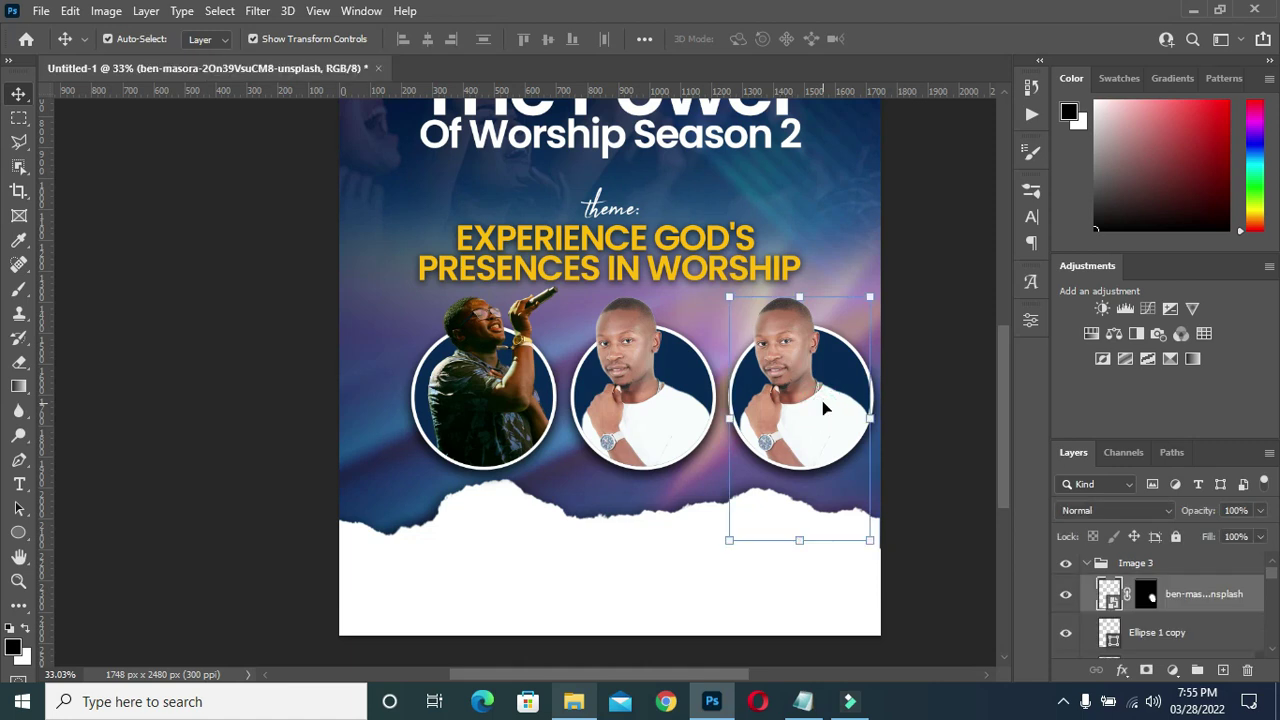
key("Delete")
left_click(957, 335)
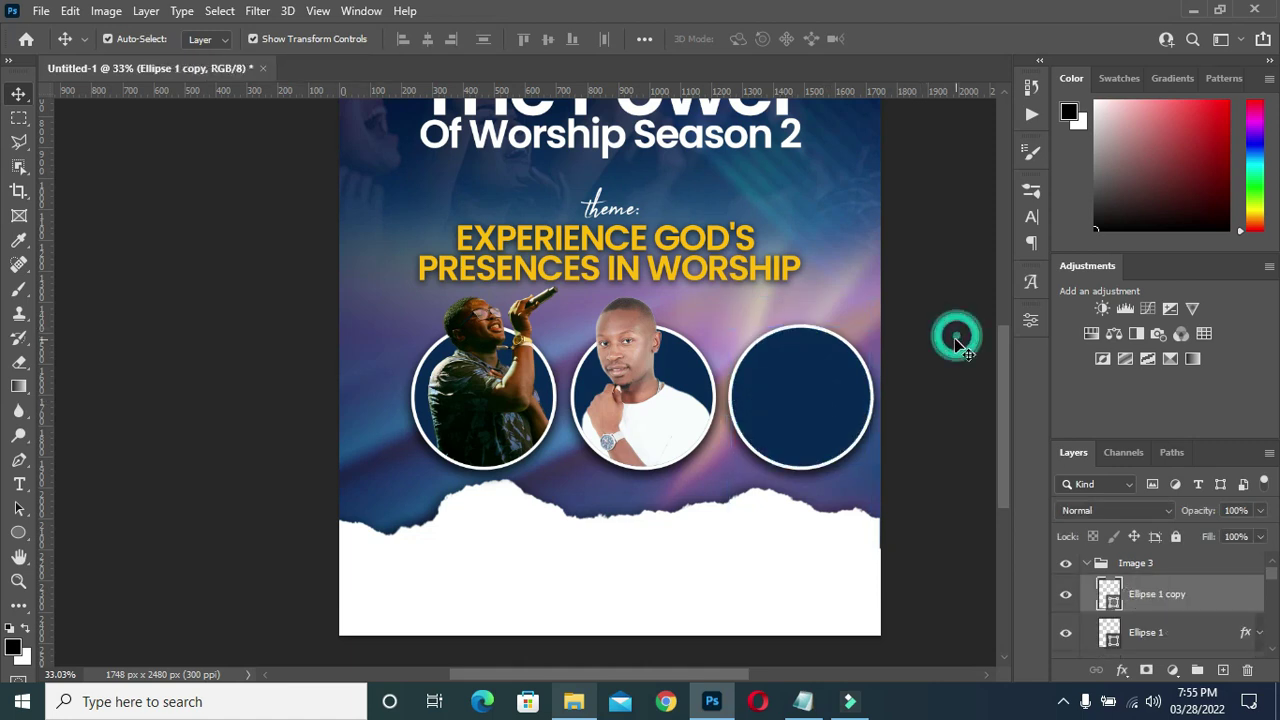
left_click(575, 703)
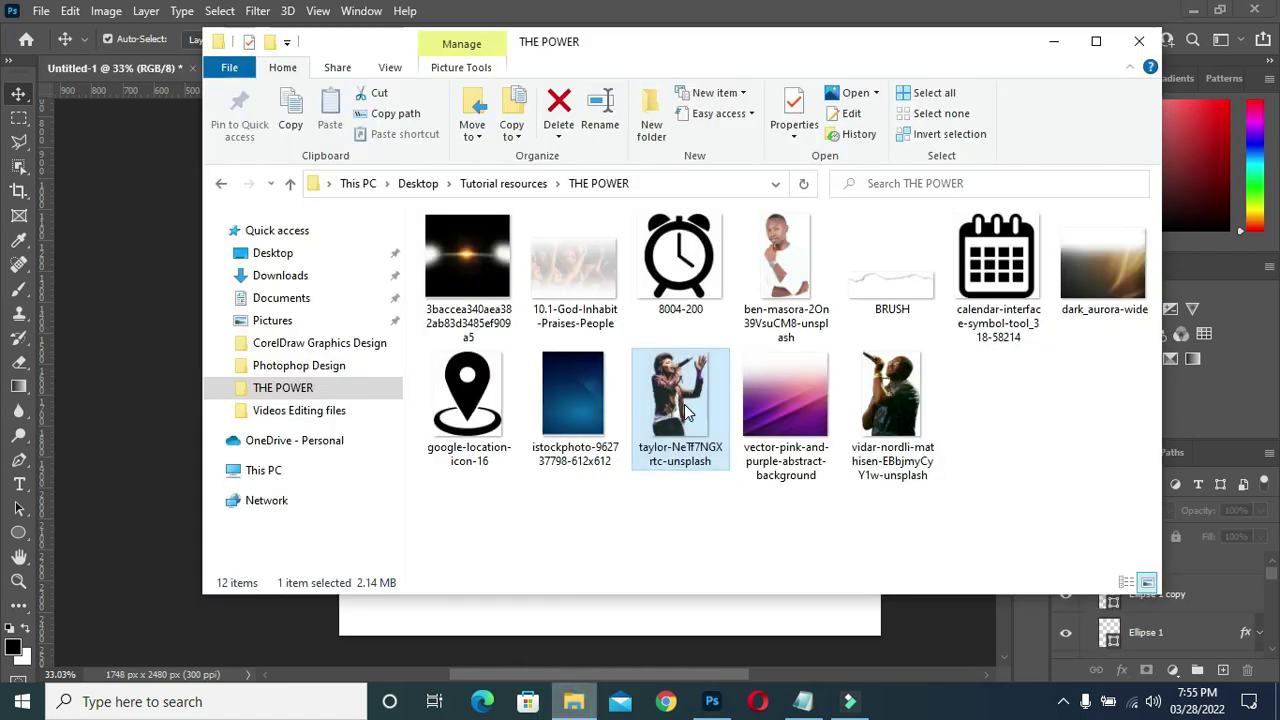
left_click_drag(684, 404, 657, 614)
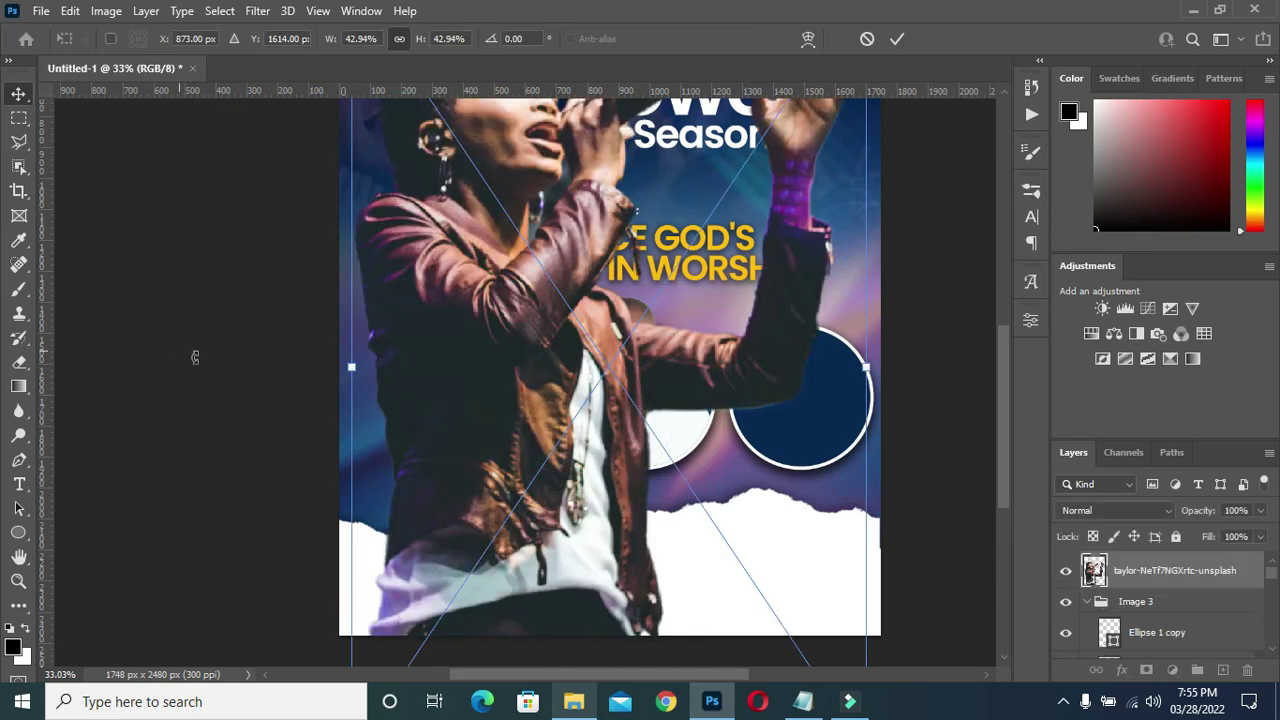
Shrink, mirror horizontally and position the woman singer's photo over the third circle.
mouse_move(351, 367)
left_mouse_down()
mouse_move(682, 367)
mouse_move(798, 428)
left_mouse_up()
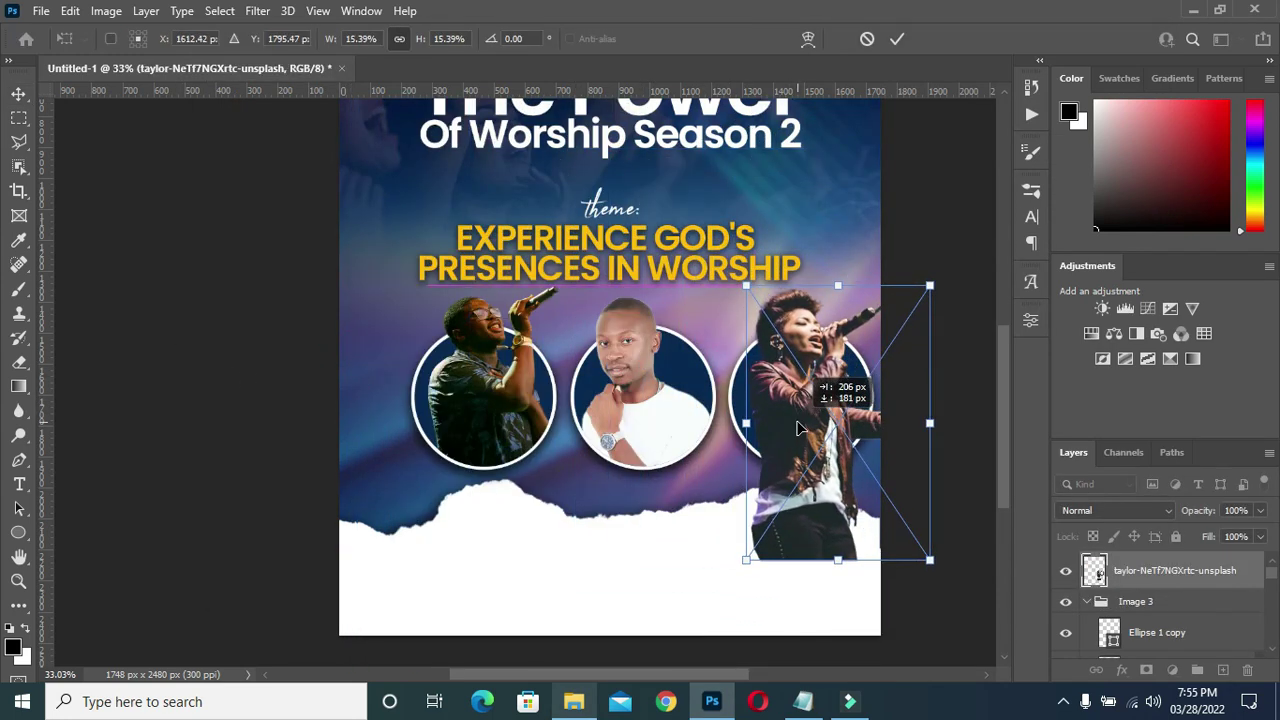
right_click(798, 424)
left_click(830, 362)
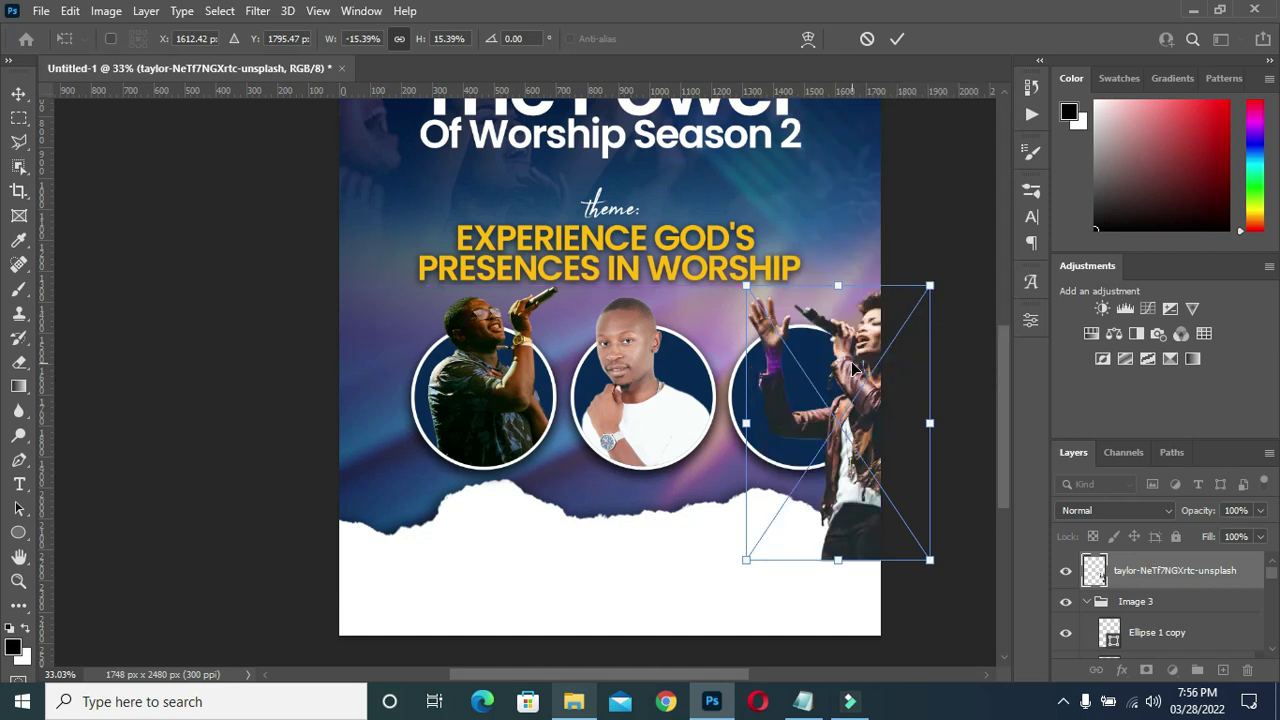
left_click_drag(866, 383, 805, 390)
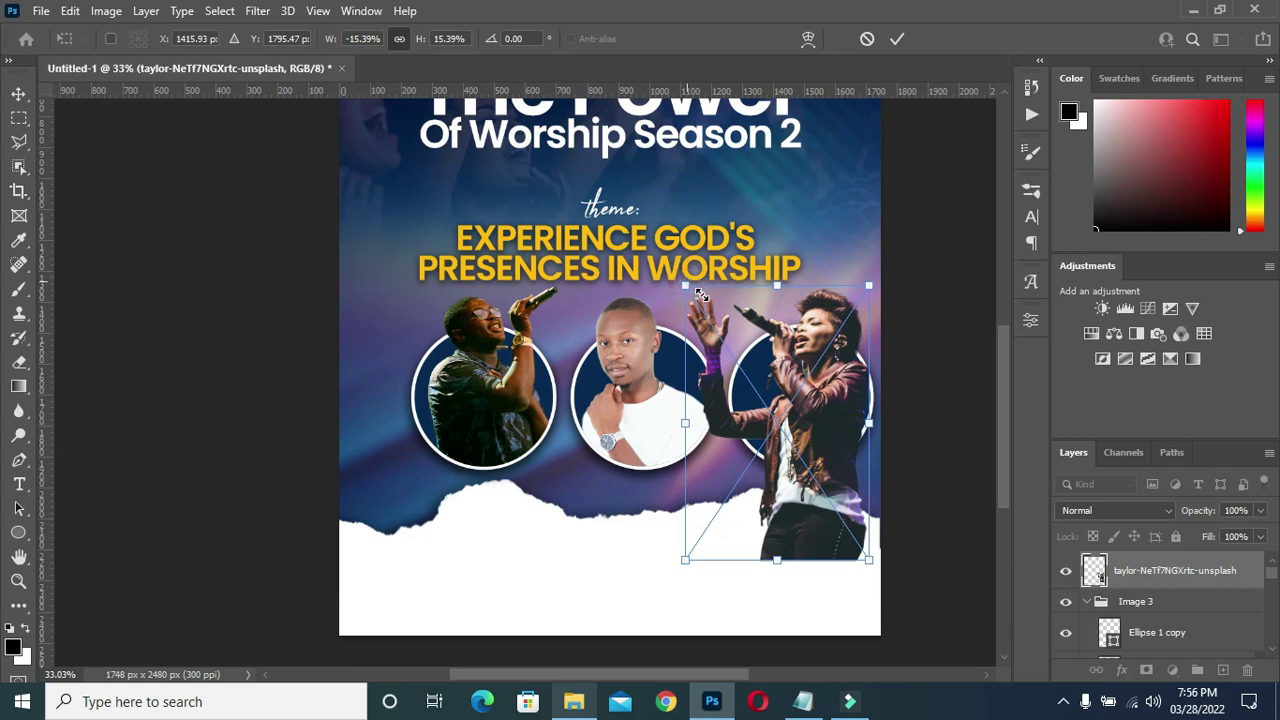
left_click_drag(750, 376, 750, 330)
mouse_move(850, 440)
left_mouse_down()
mouse_move(830, 391)
mouse_move(844, 271)
left_mouse_up()
left_click_drag(837, 402, 814, 412)
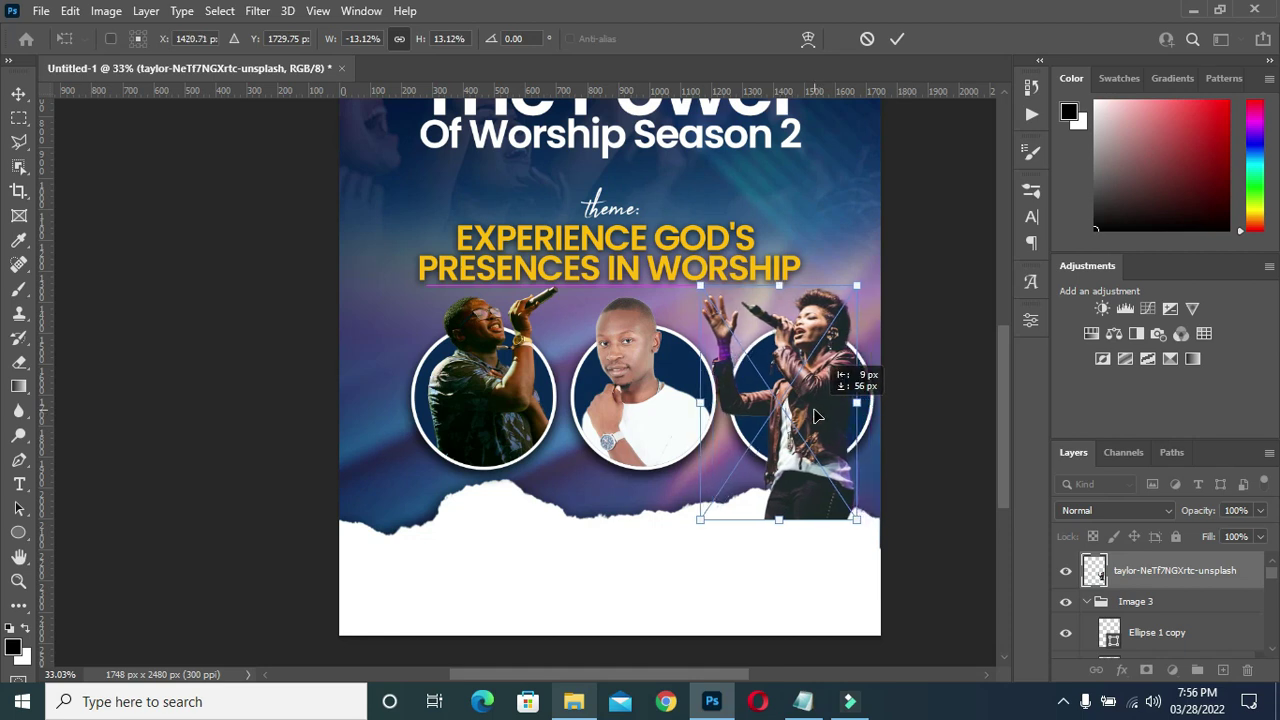
left_click(899, 39)
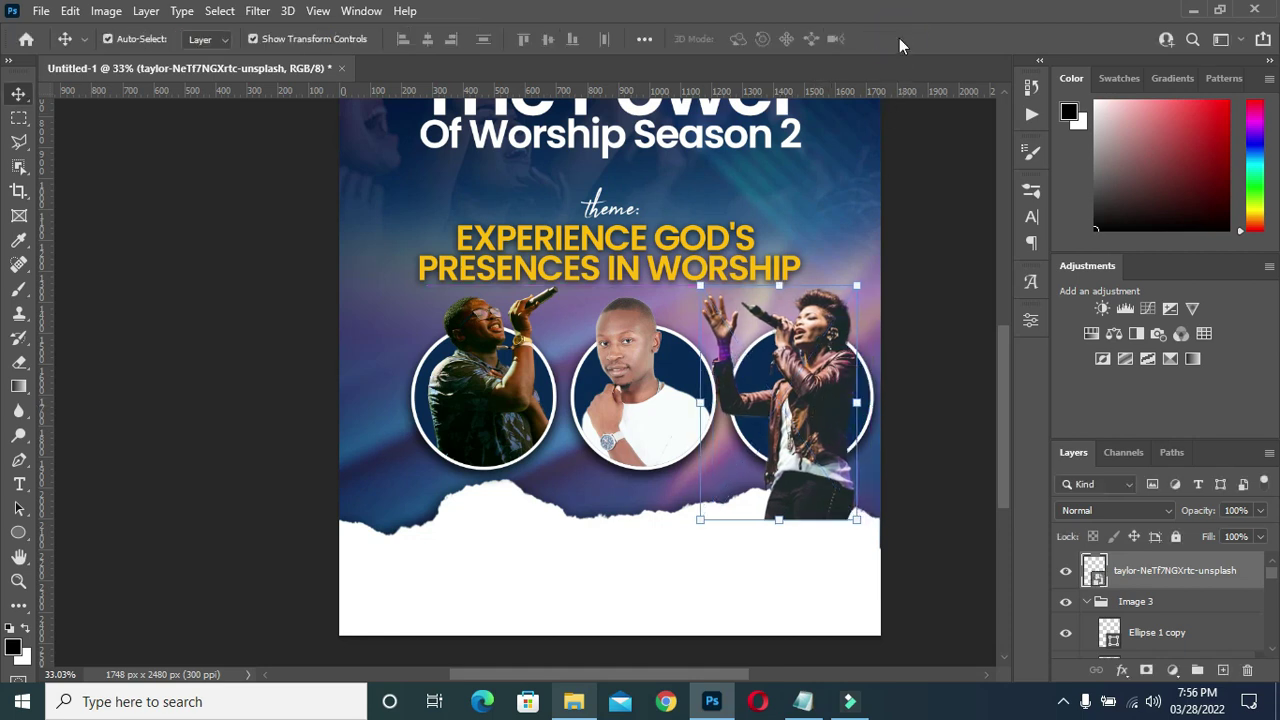
Move the photo into Image 3, mask it to the circle, and reveal her head above the rim.
mouse_move(1133, 581)
left_mouse_down()
mouse_move(1137, 566)
mouse_move(1113, 567)
left_mouse_up()
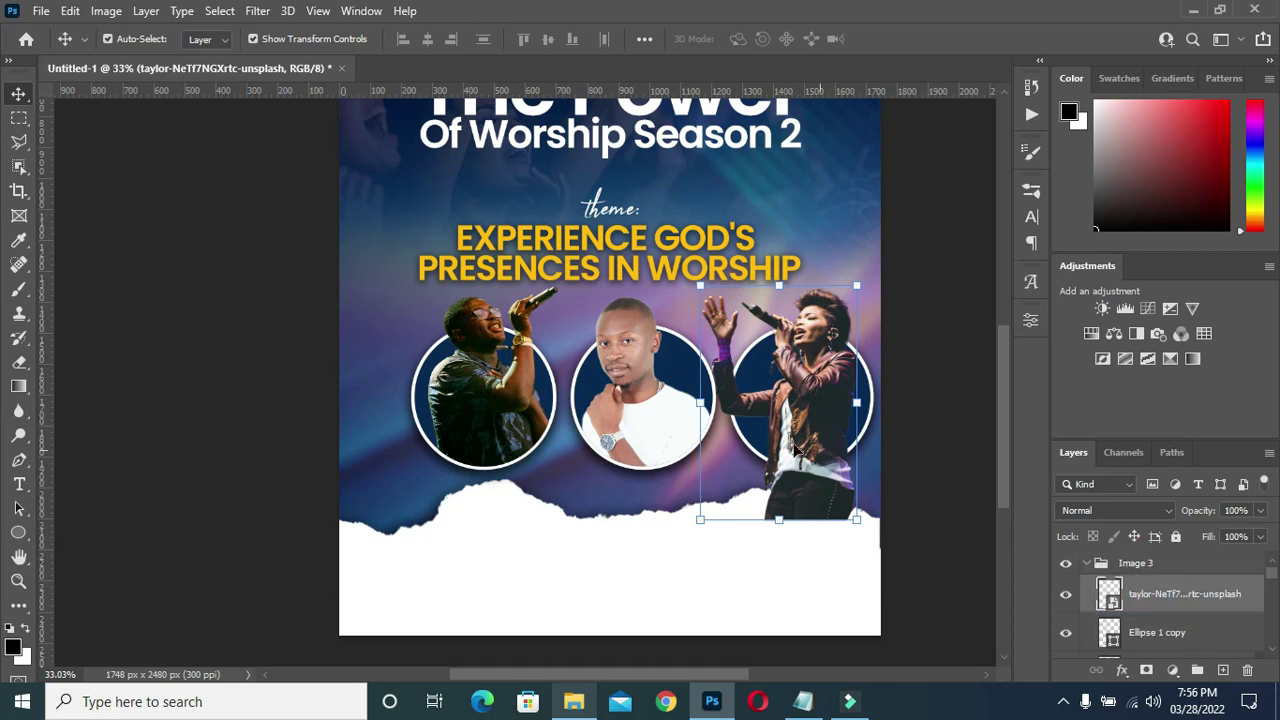
scroll(796, 440, "down", 1)
left_click(1110, 632, "ctrl")
left_click(1146, 670)
scroll(800, 376, "up", 3)
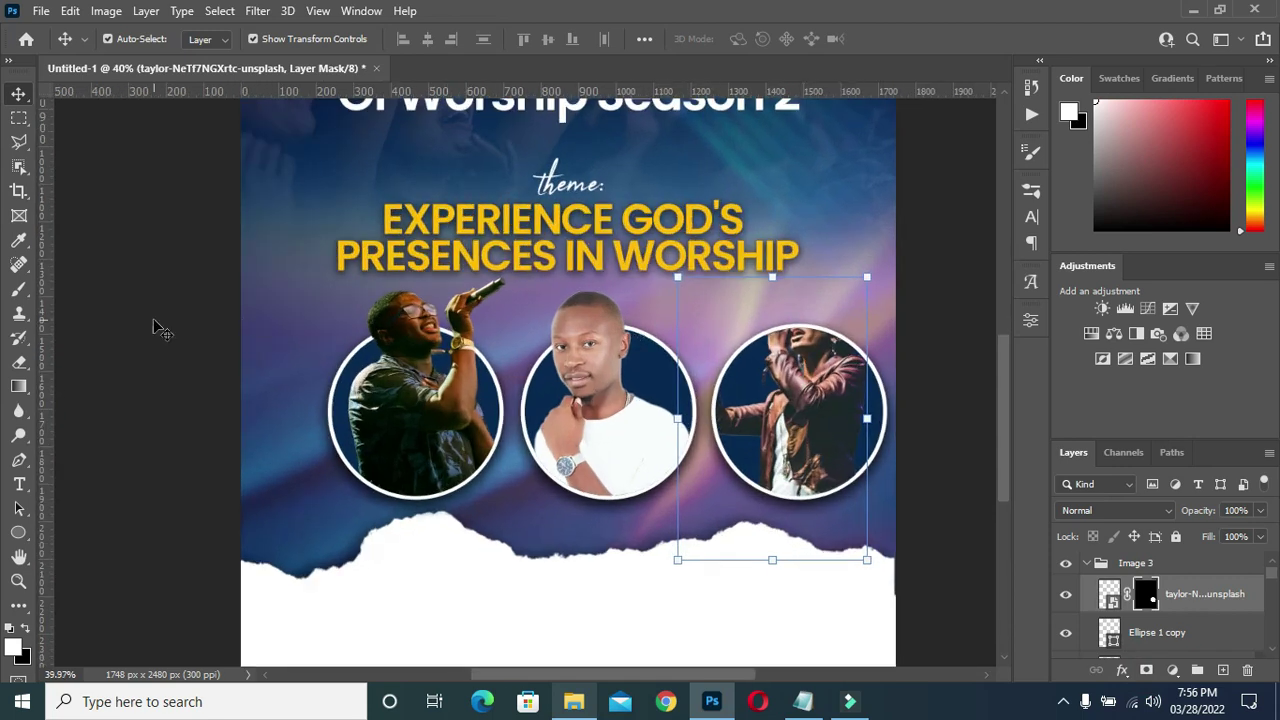
left_click(17, 292)
mouse_move(829, 328)
left_mouse_down()
mouse_move(790, 285)
mouse_move(800, 297)
mouse_move(735, 397)
mouse_move(745, 270)
left_mouse_up()
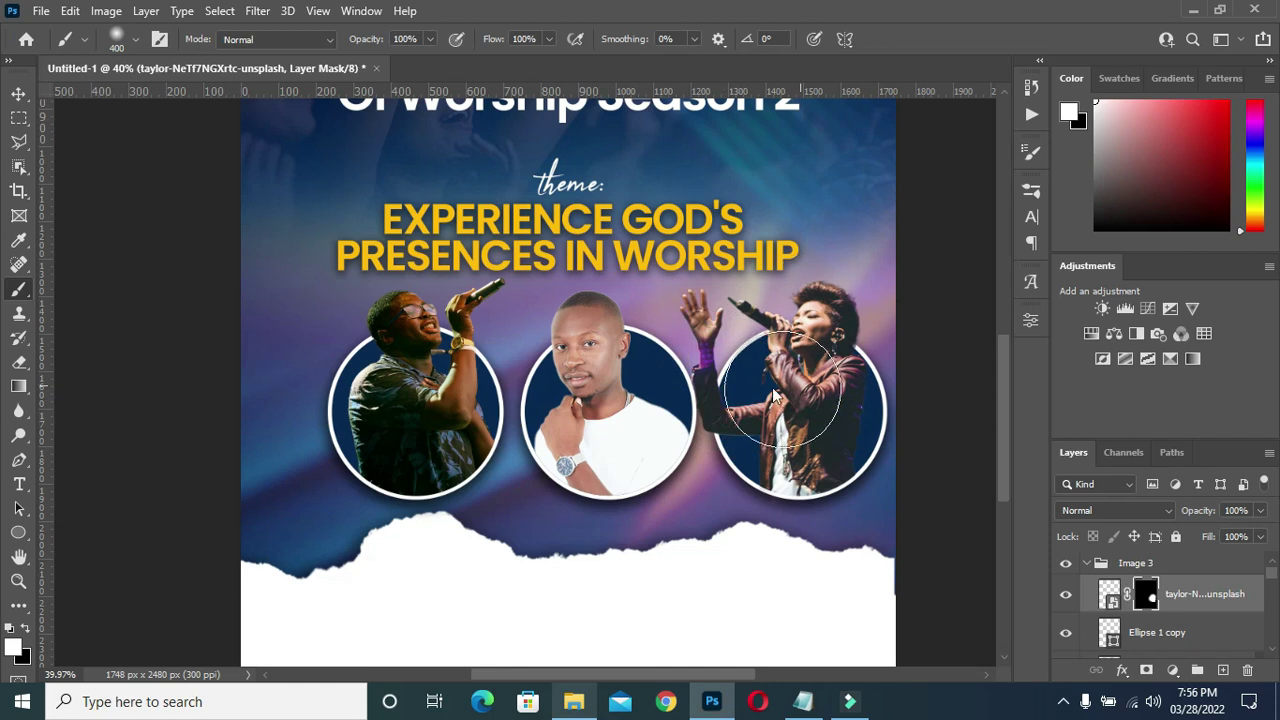
left_click(17, 93)
key("ctrl+0")
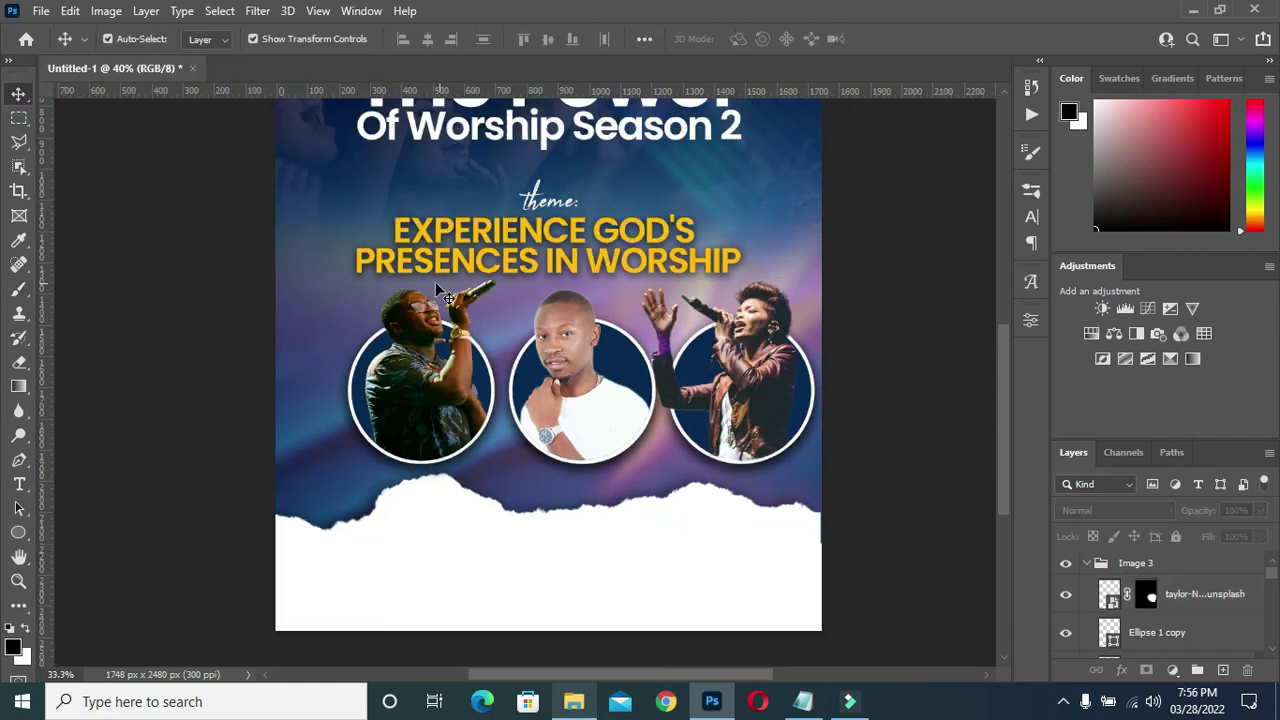
left_click(1088, 565)
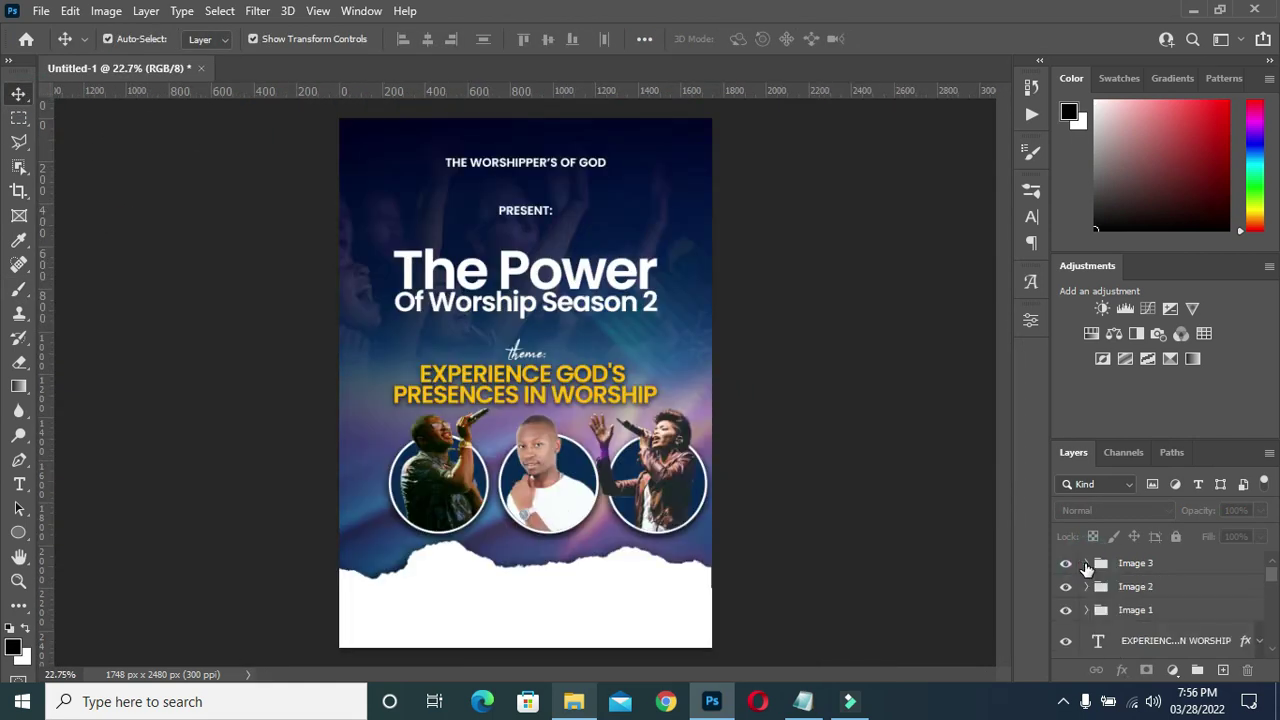
Shift the Image 1 and Image 2 circles further left together.
left_click(1130, 611)
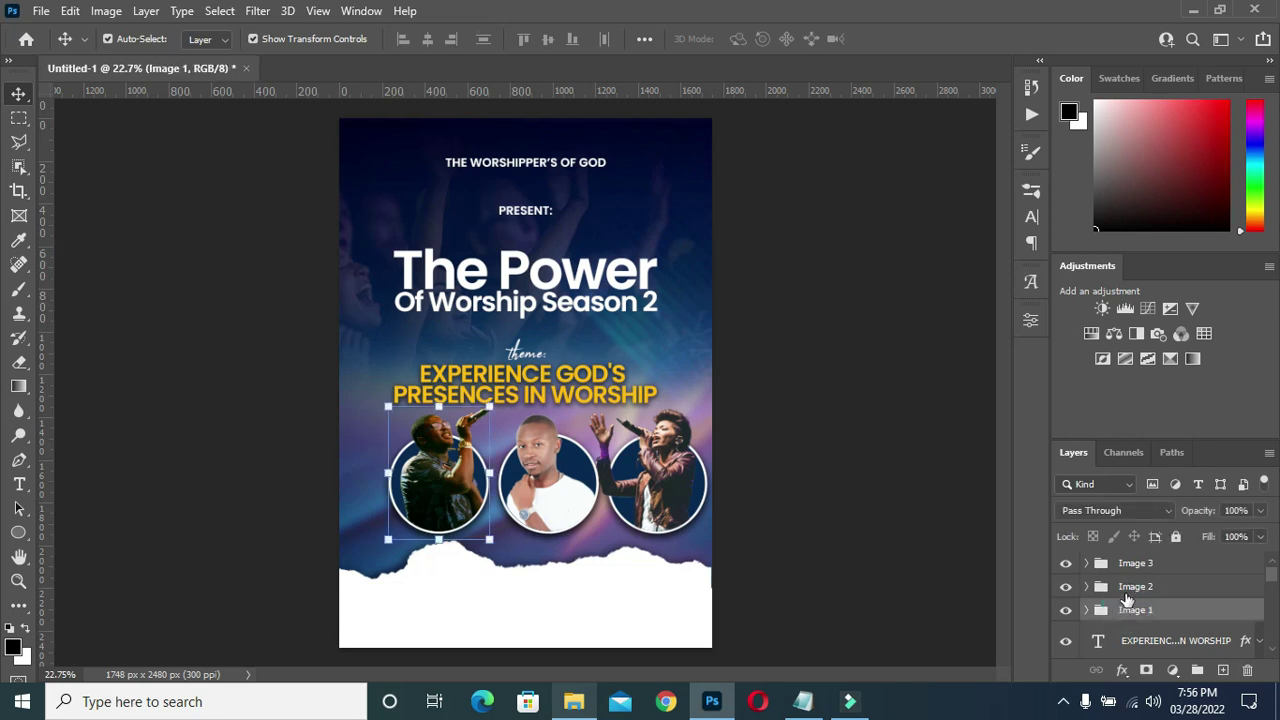
left_click(1128, 588, "shift")
key("shift+Left")
key("shift+Left")
key("shift+Left")
key("shift+Left")
scroll(485, 582, "up", 2)
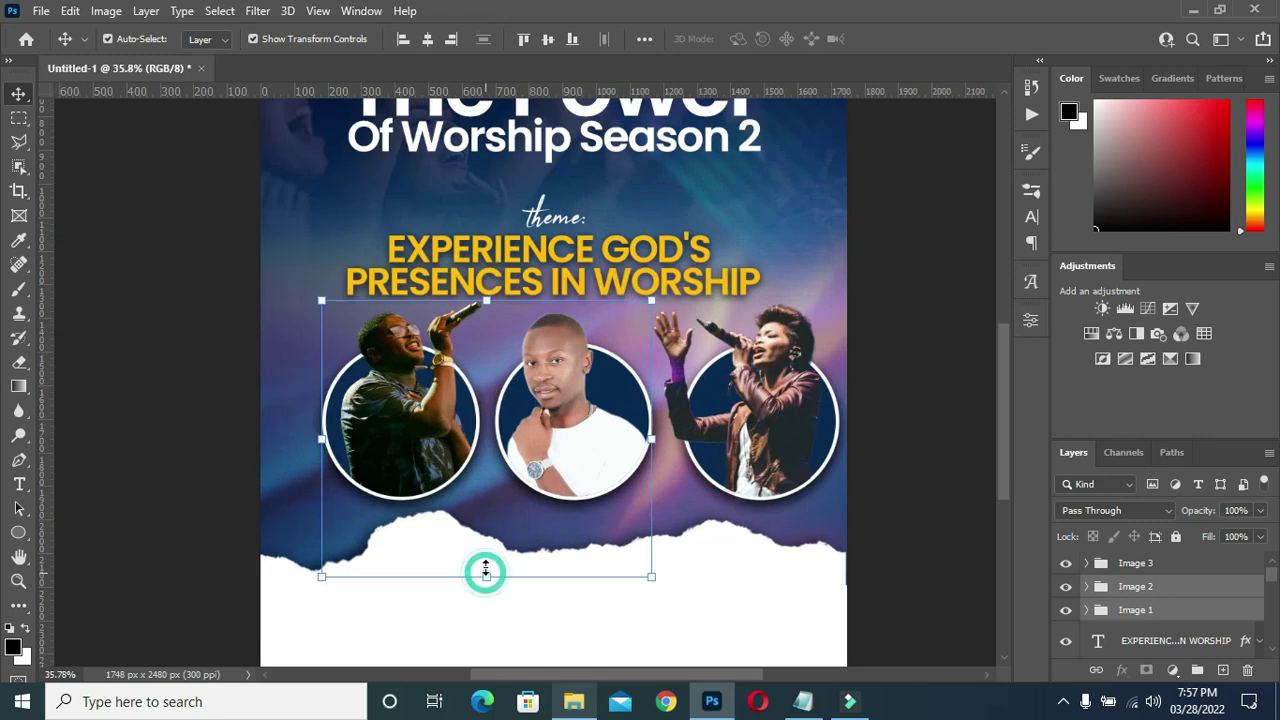
left_click_drag(460, 440, 430, 440)
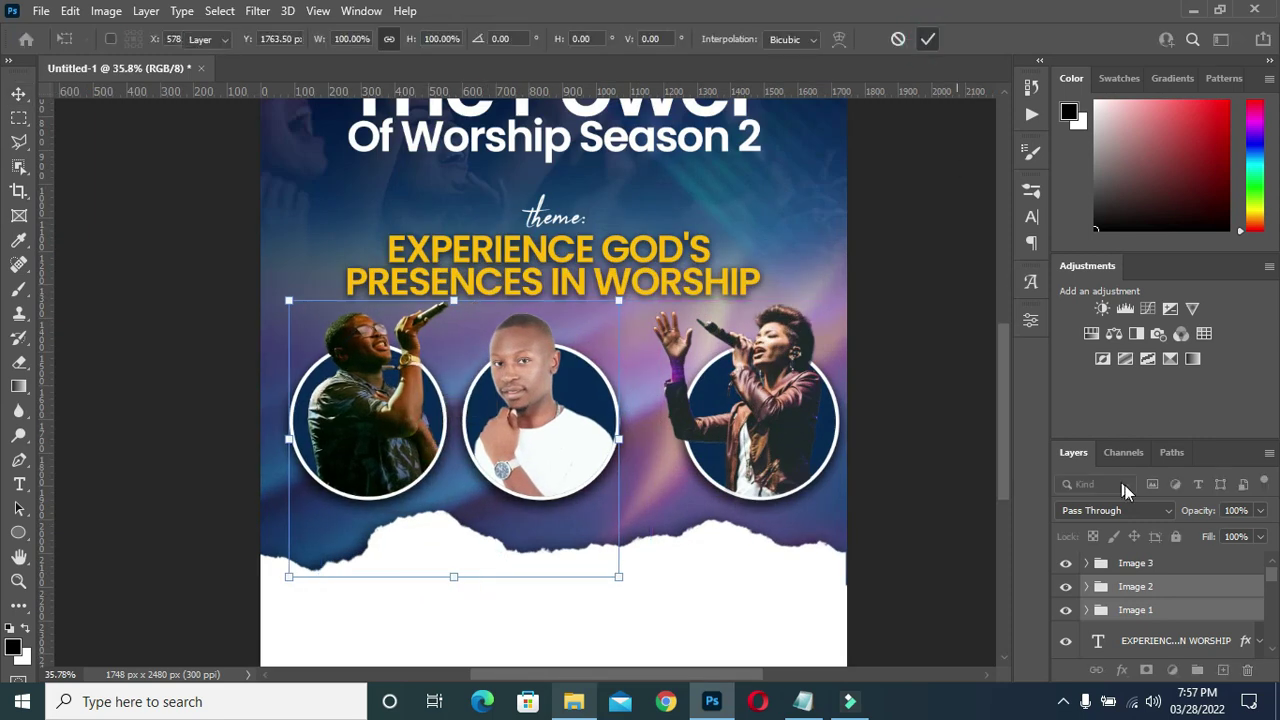
left_click(1150, 590)
Move the middle circle slightly right and the right circle slightly left.
key("ctrl+t")
left_click_drag(566, 432, 582, 441)
left_click(928, 39)
left_click(830, 445)
key("ctrl+t")
left_click_drag(800, 429, 781, 429)
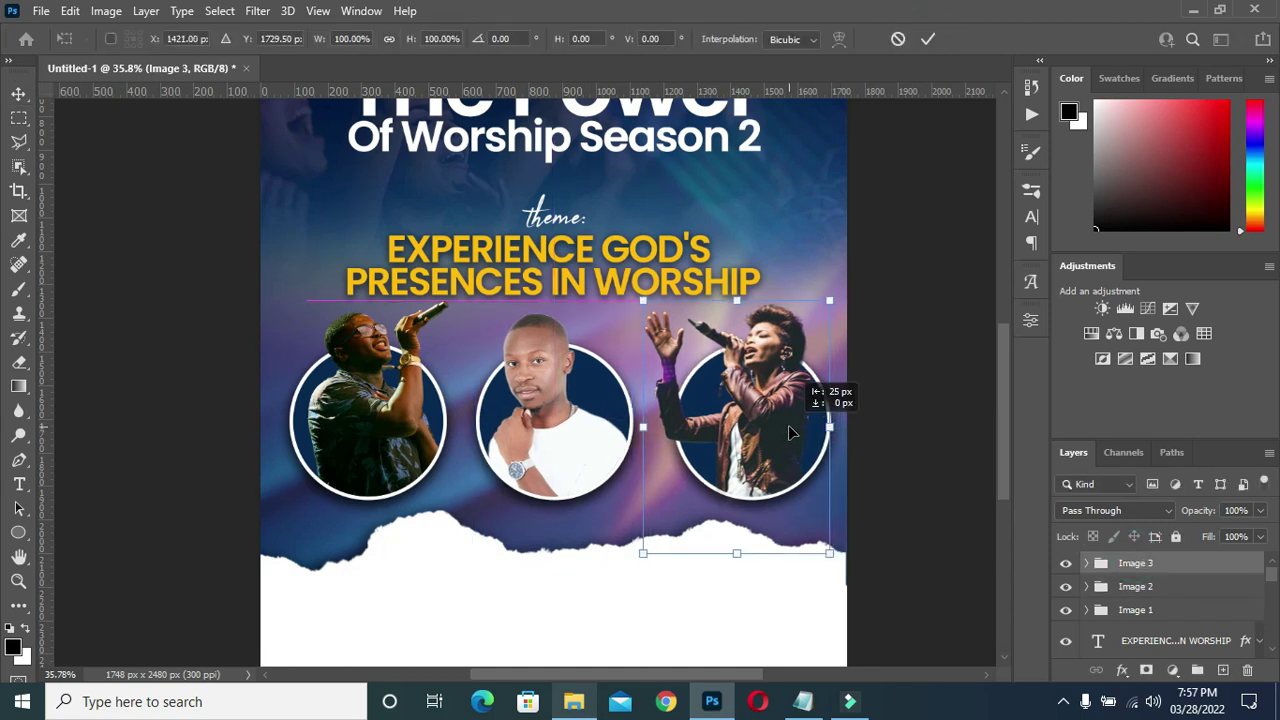
left_click(928, 39)
Select all three circle groups and centre the row on the poster.
key("ctrl+0")
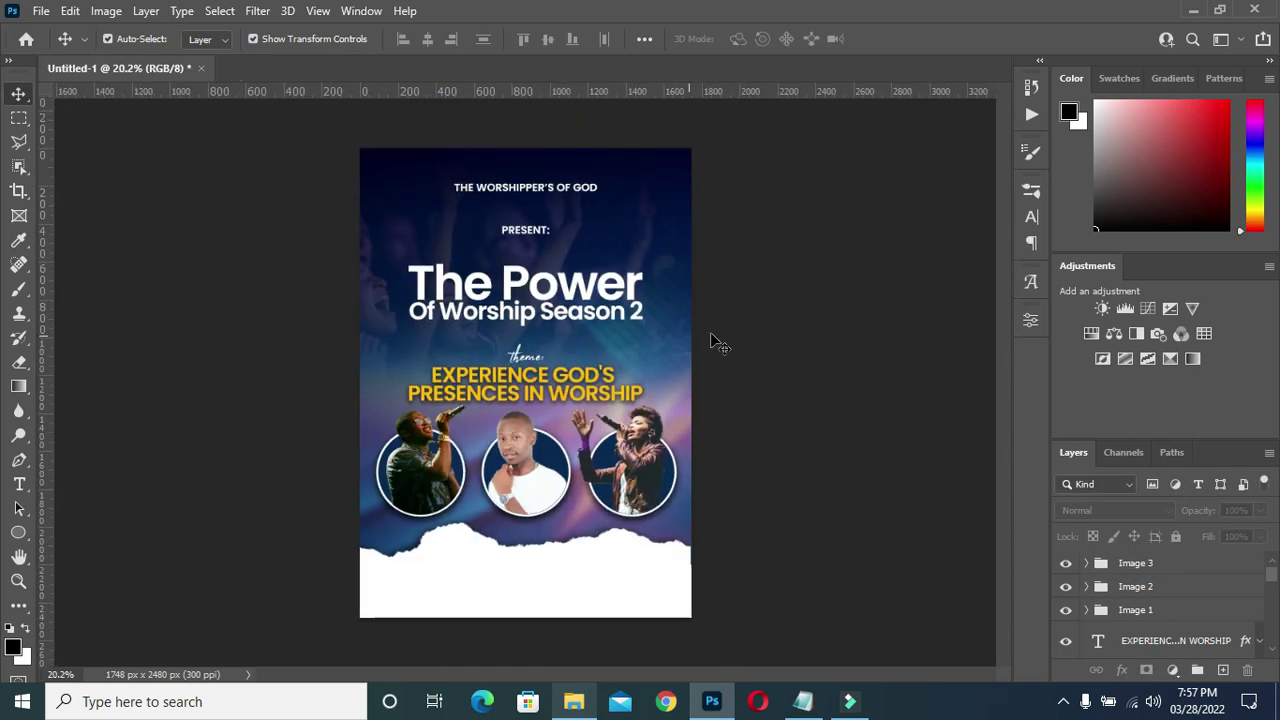
left_click(1121, 566)
left_click(1151, 608, "shift")
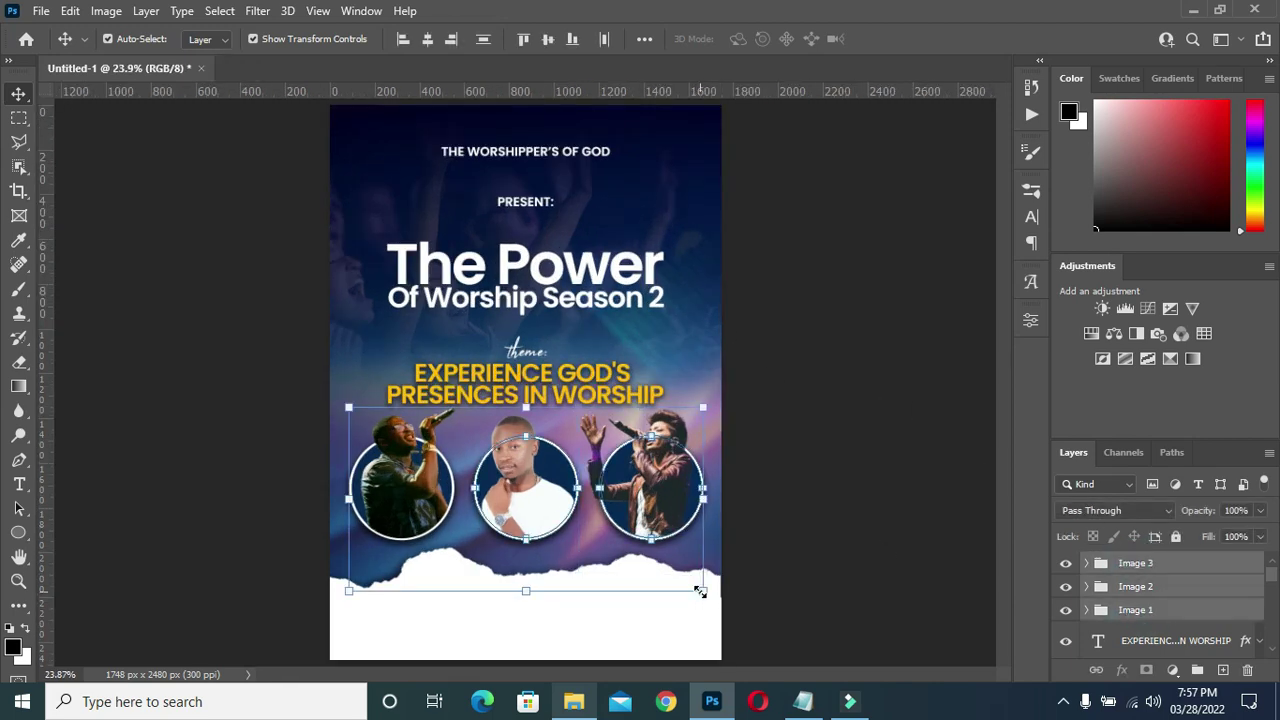
key("ctrl+t")
left_click_drag(512, 488, 513, 495)
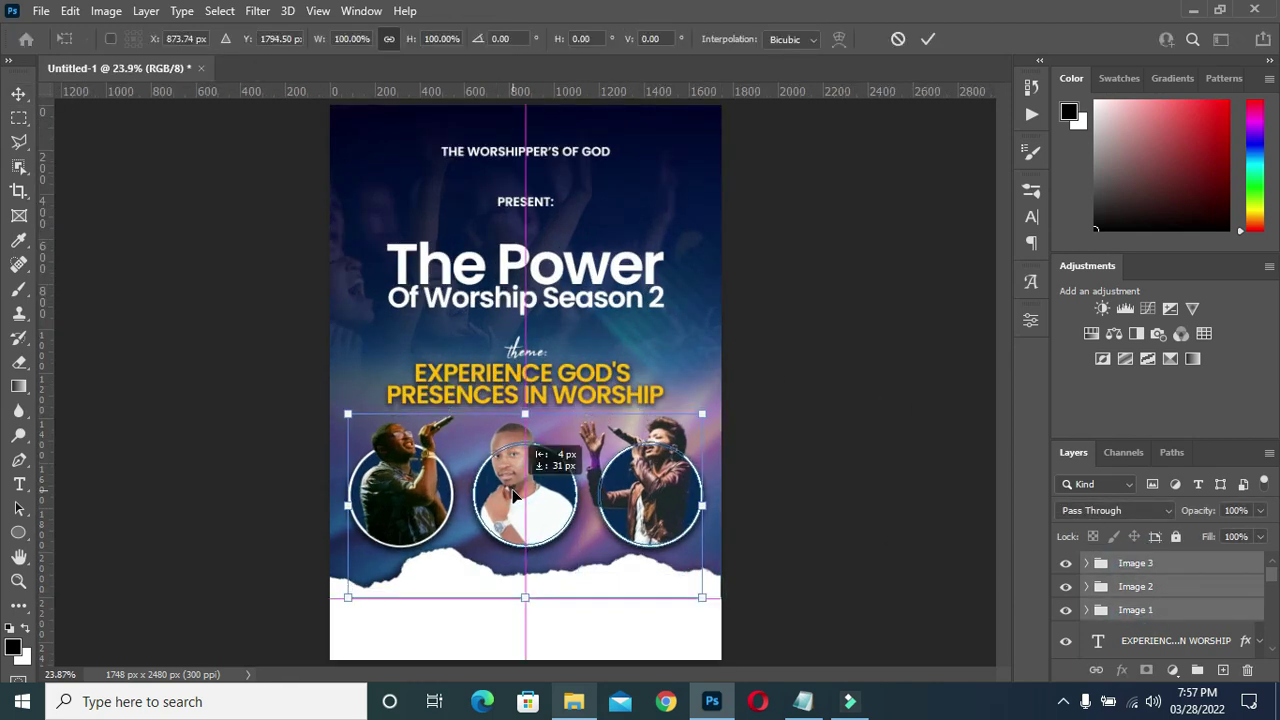
left_click(928, 39)
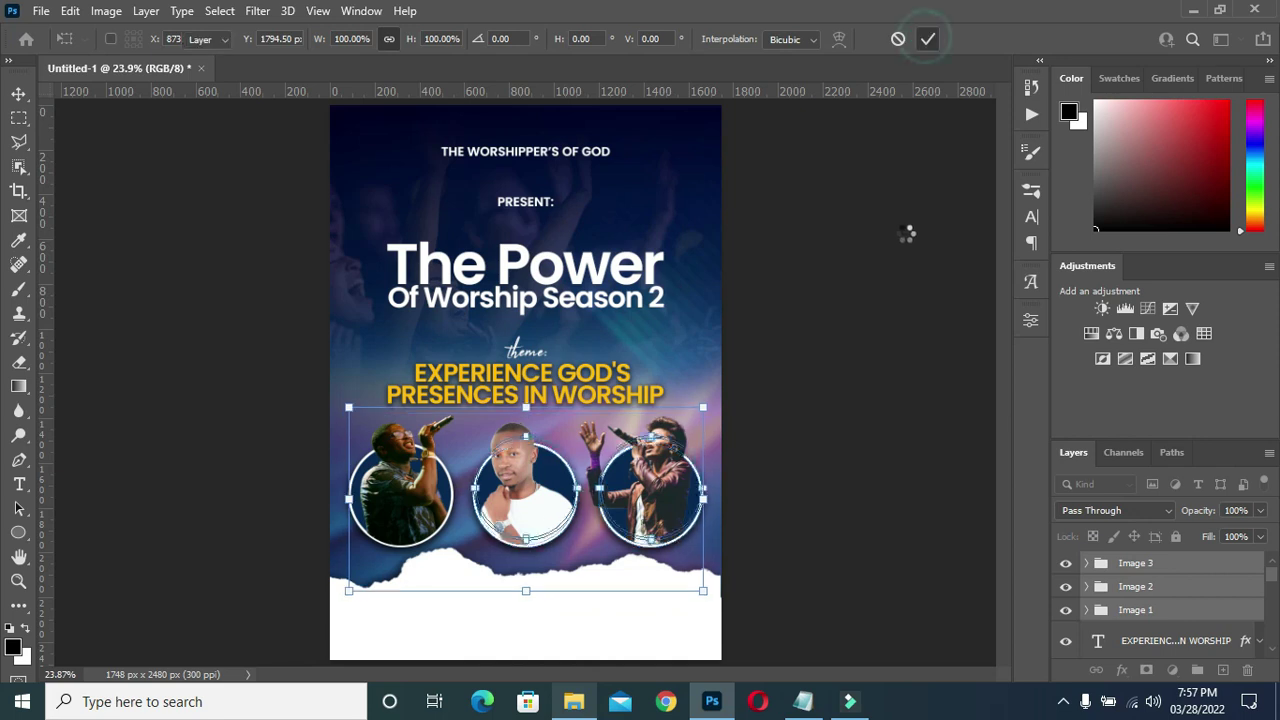
Nudge the row of three circles up a few pixels.
left_click(1135, 610)
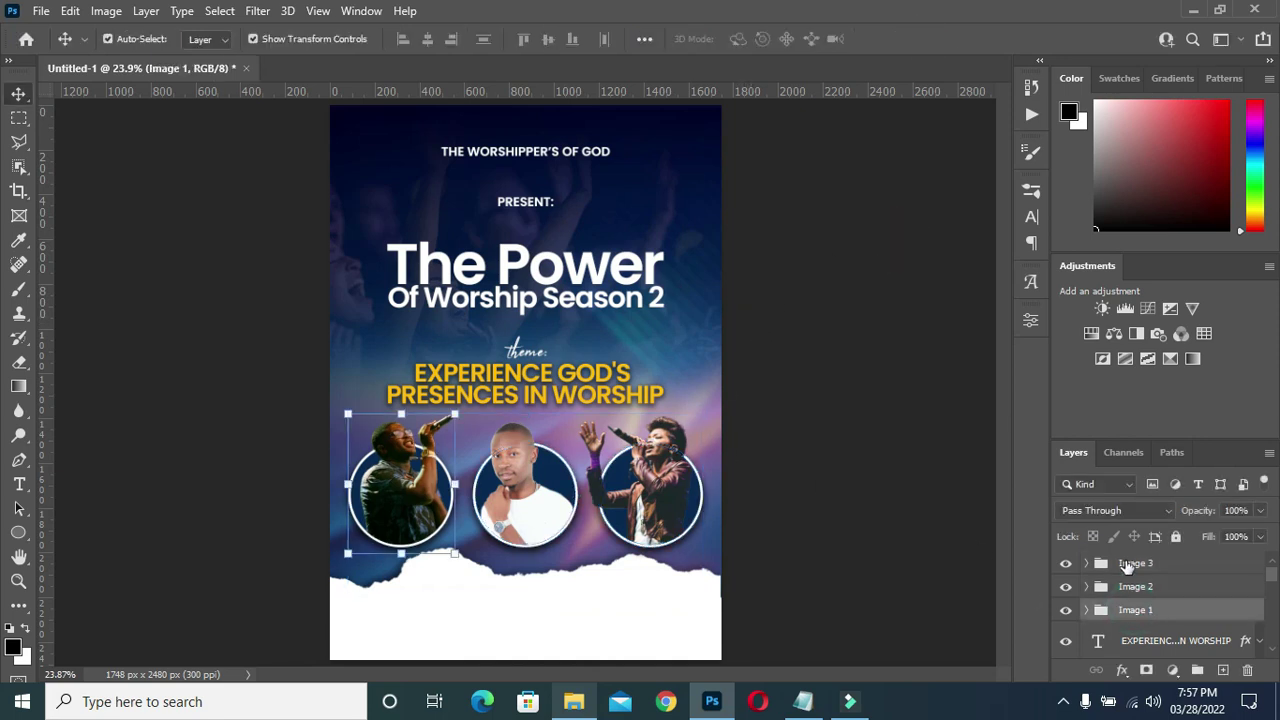
left_click(1135, 563, "shift")
key("Up")
key("Up")
key("Up")
key("Up")
key("Up")
key("Up")
key("Up")
key("Up")
key("Up")
key("Up")
key("Up")
key("Up")
key("Up")
key("Up")
key("Up")
key("Up")
key("Up")
key("Up")
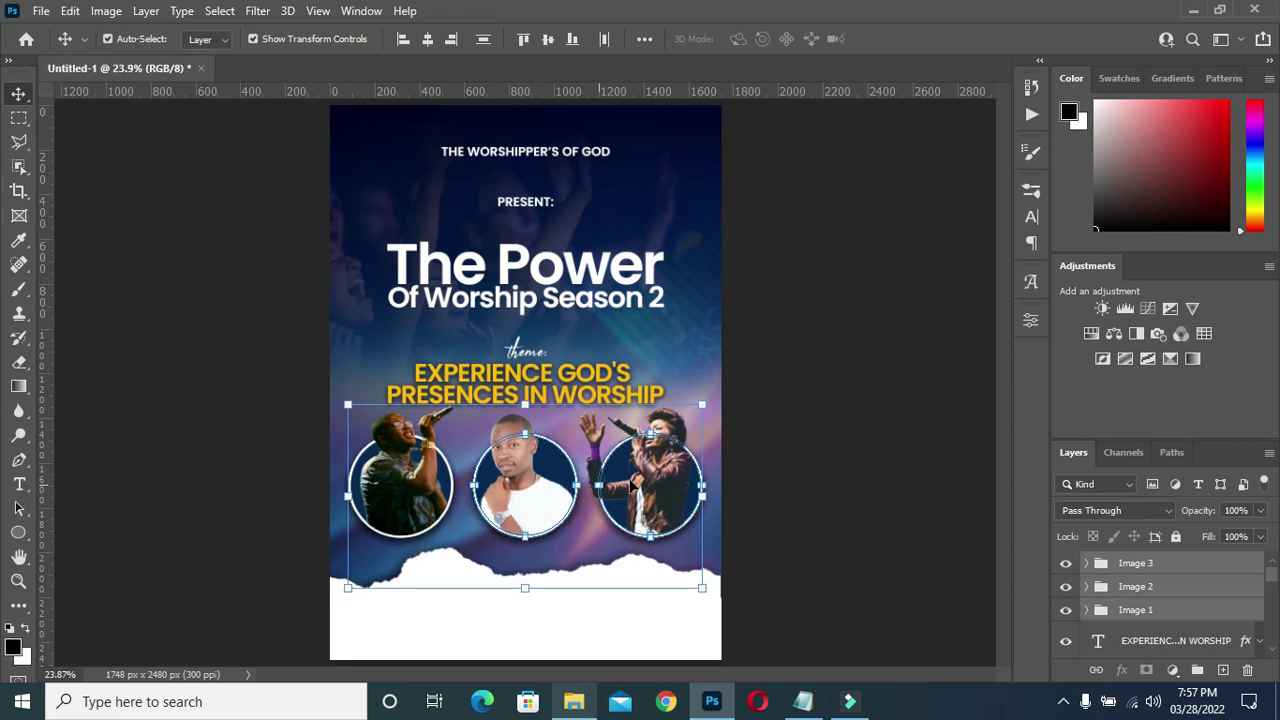
left_click(764, 430)
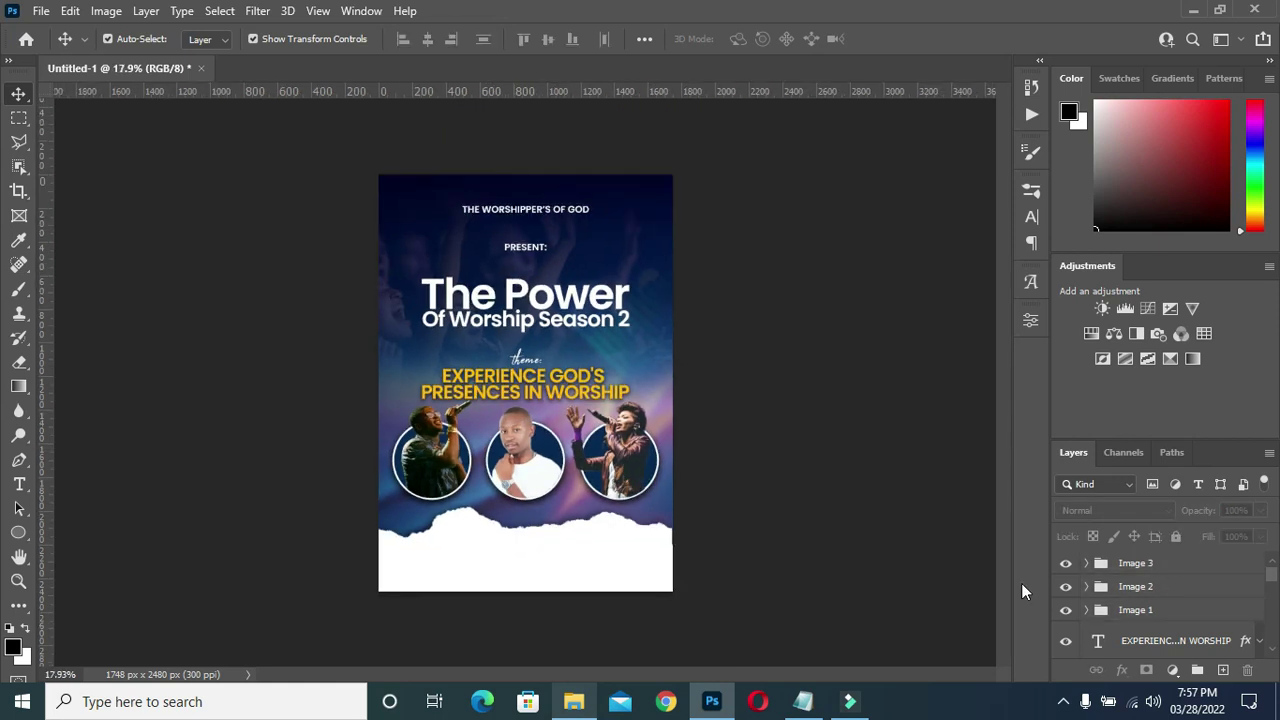
scroll(1021, 583, "up", 1)
scroll(1175, 600, "down", 2)
left_click(1175, 597)
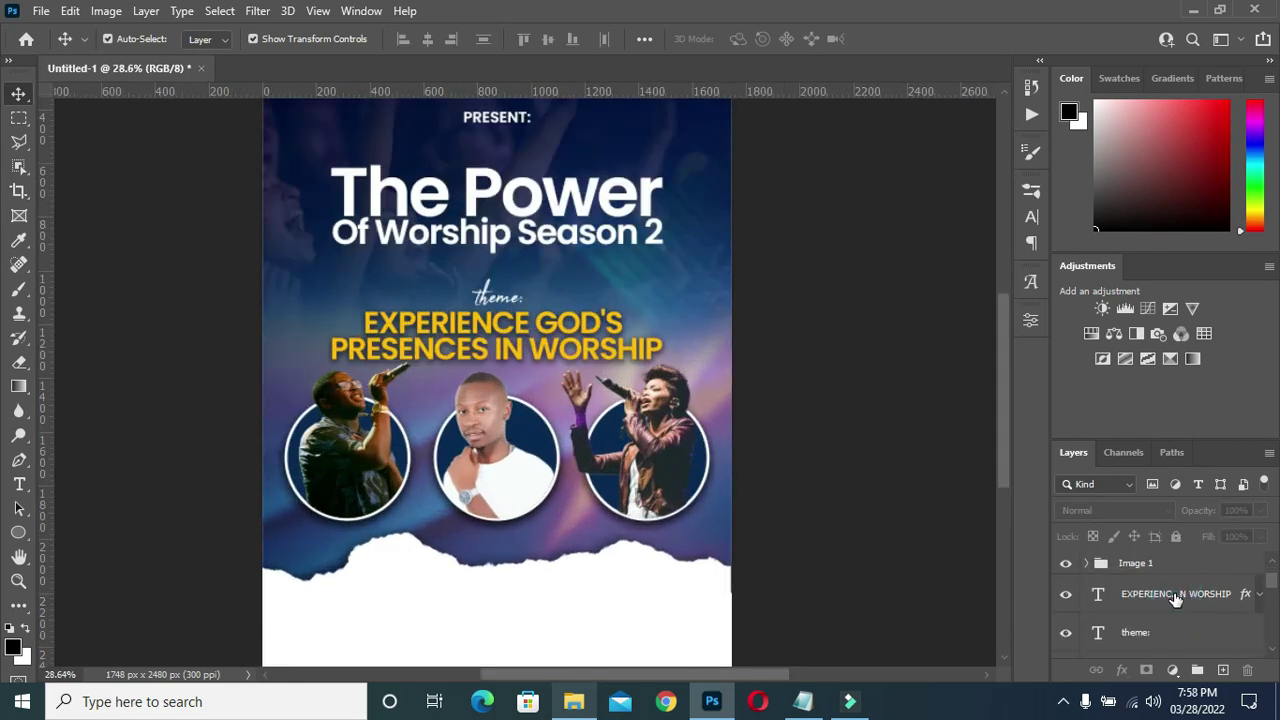
Nudge the 'theme:' and EXPERIENCE heading texts up slightly.
scroll(1176, 598, "down", 1)
scroll(1180, 600, "down", 1)
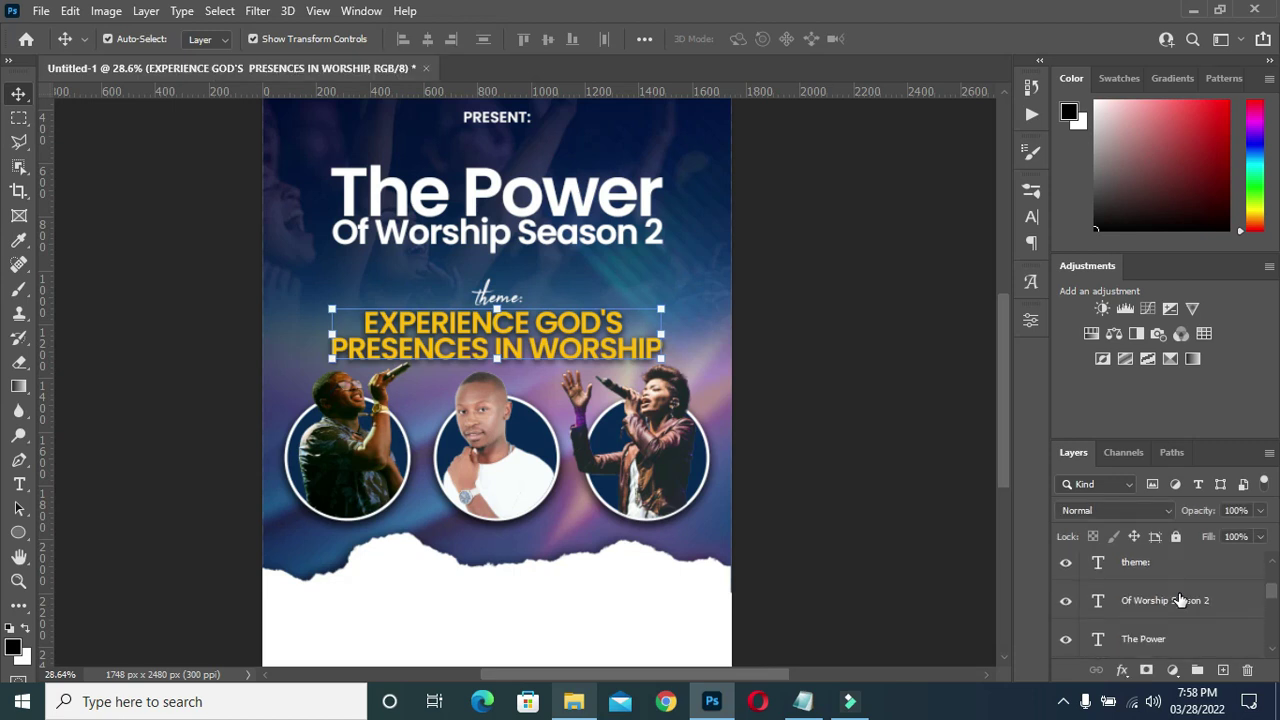
scroll(1160, 606, "up", 1)
left_click(1157, 610, "shift")
key("shift+Up")
scroll(866, 455, "down", 1)
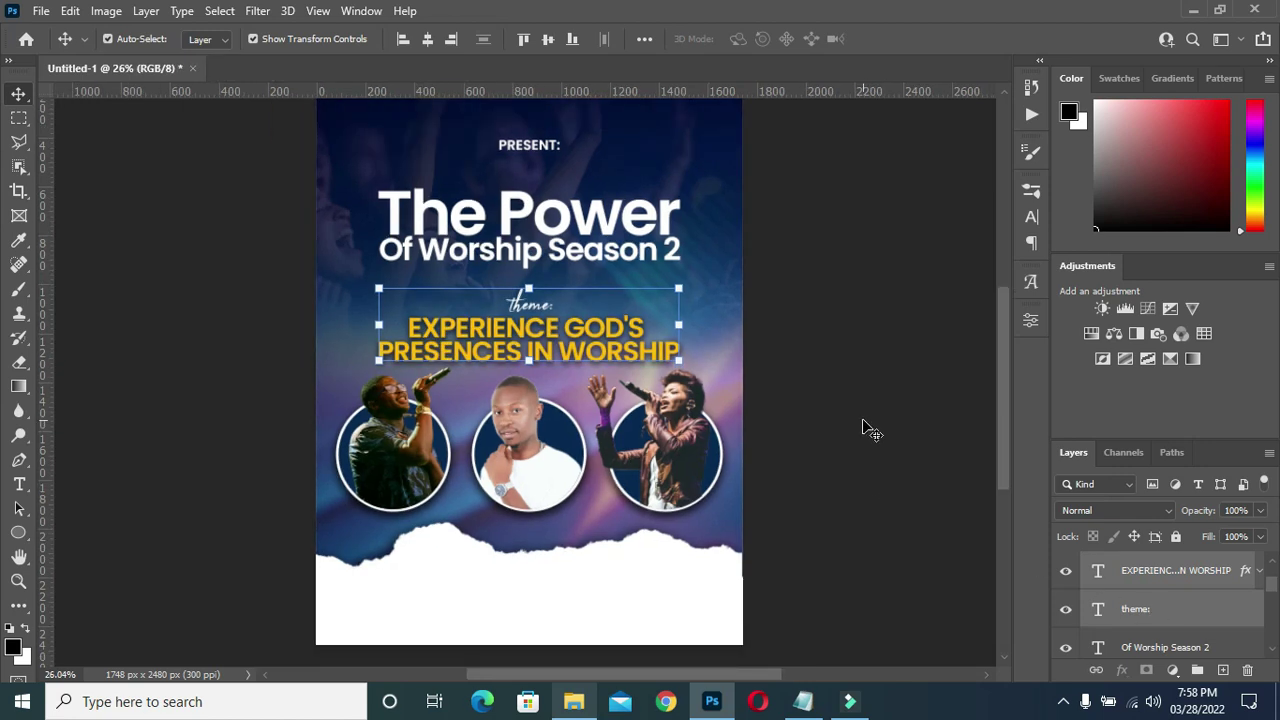
scroll(1145, 610, "up", 1)
Scale the Image 1–3 groups together to about 91.6% and review the result.
left_click(1135, 566)
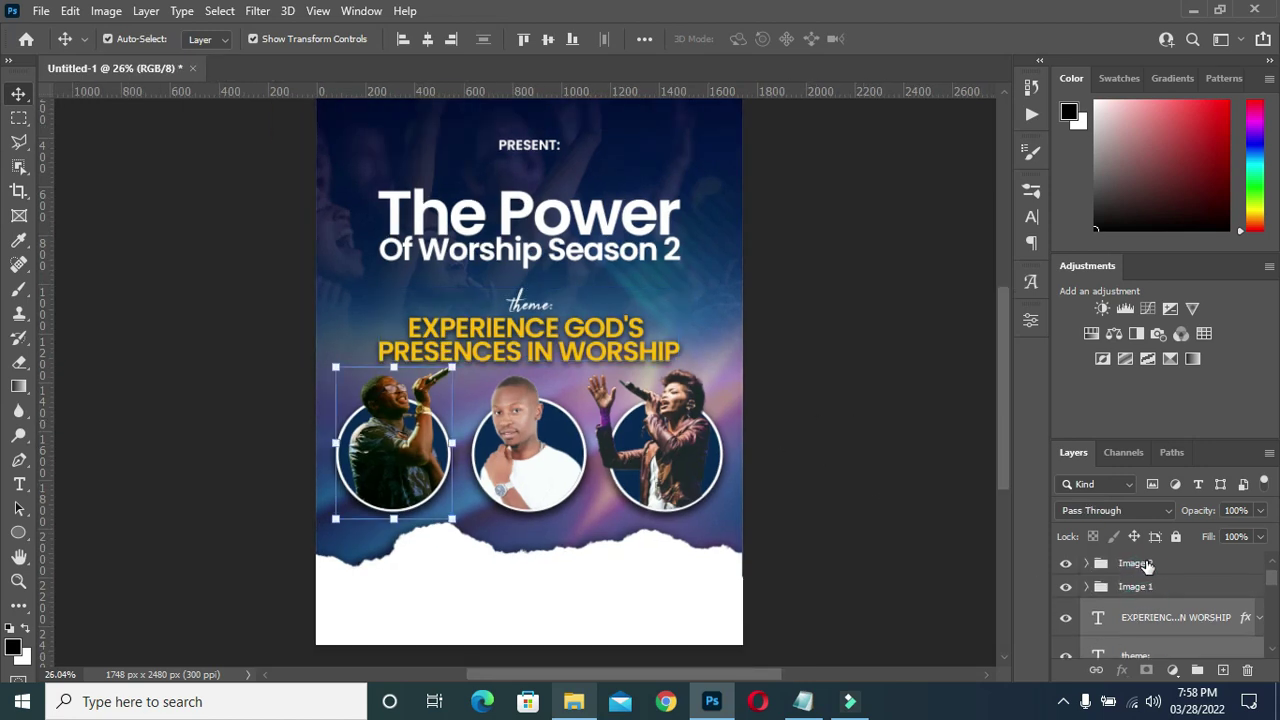
scroll(1140, 570, "up", 2)
key("alt+shift+bracketright")
key("alt+shift+bracketright")
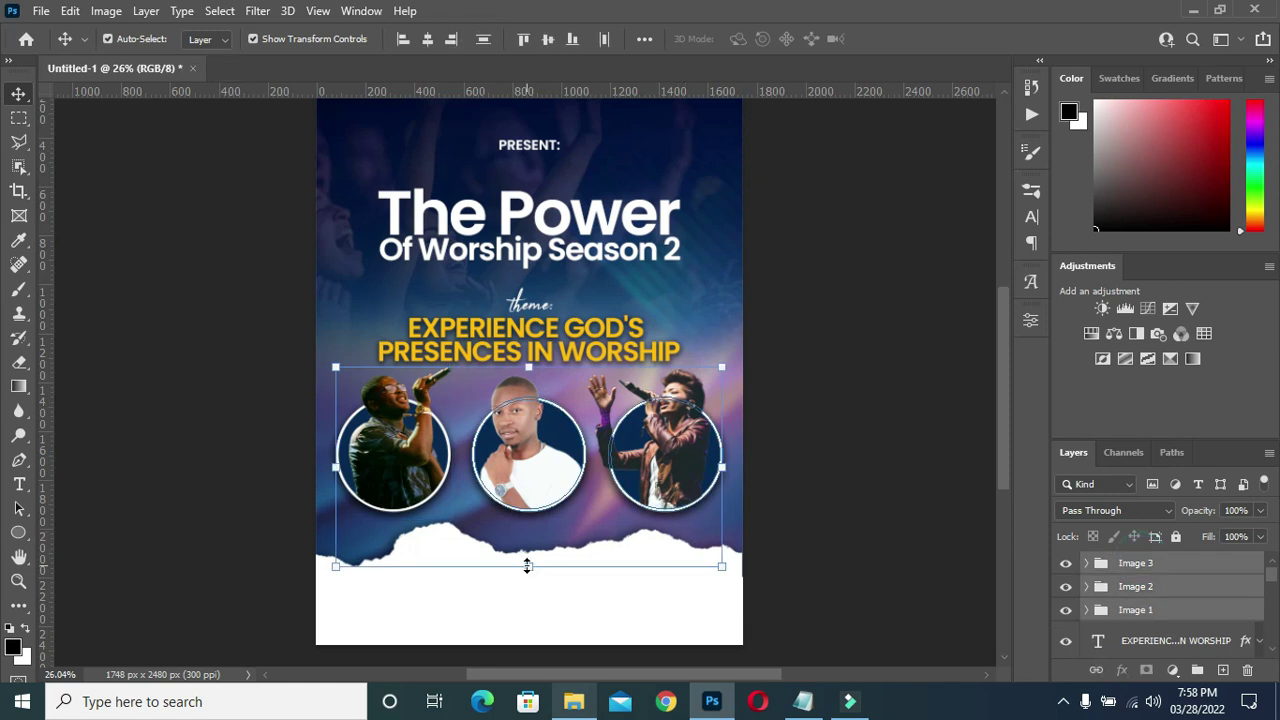
left_click_drag(527, 566, 529, 548)
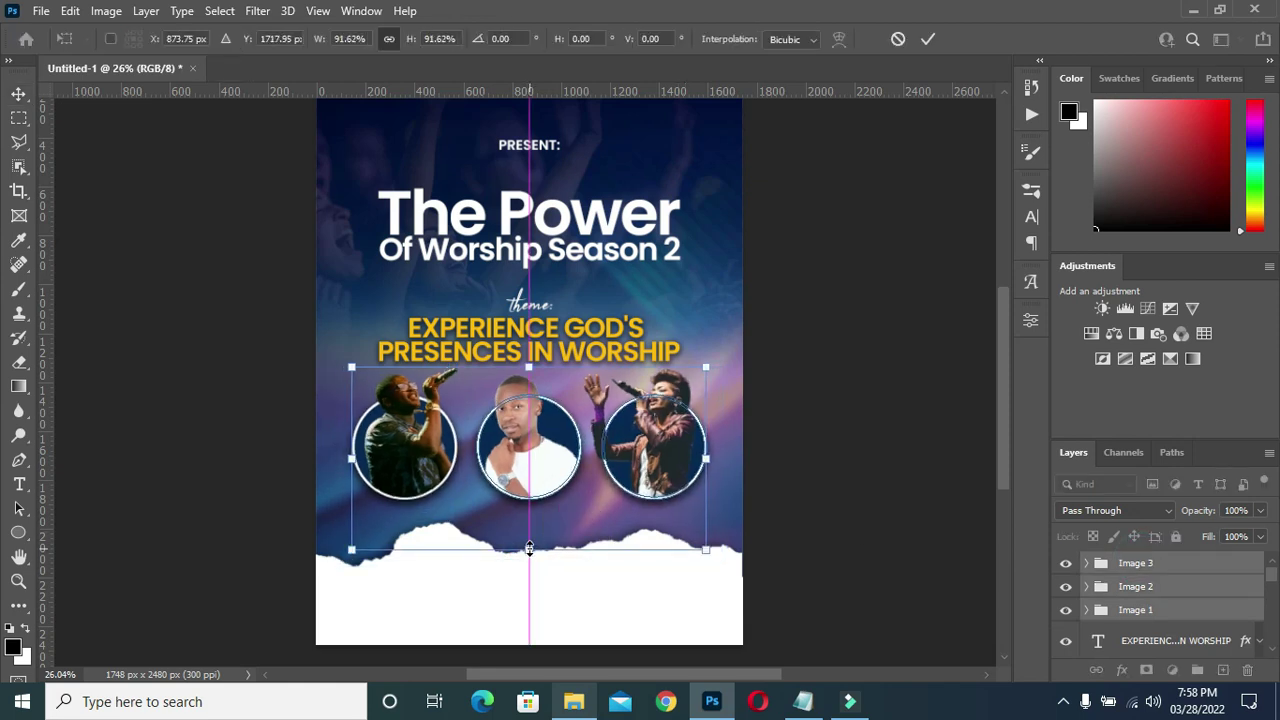
left_click(928, 39)
scroll(545, 440, "up", 1)
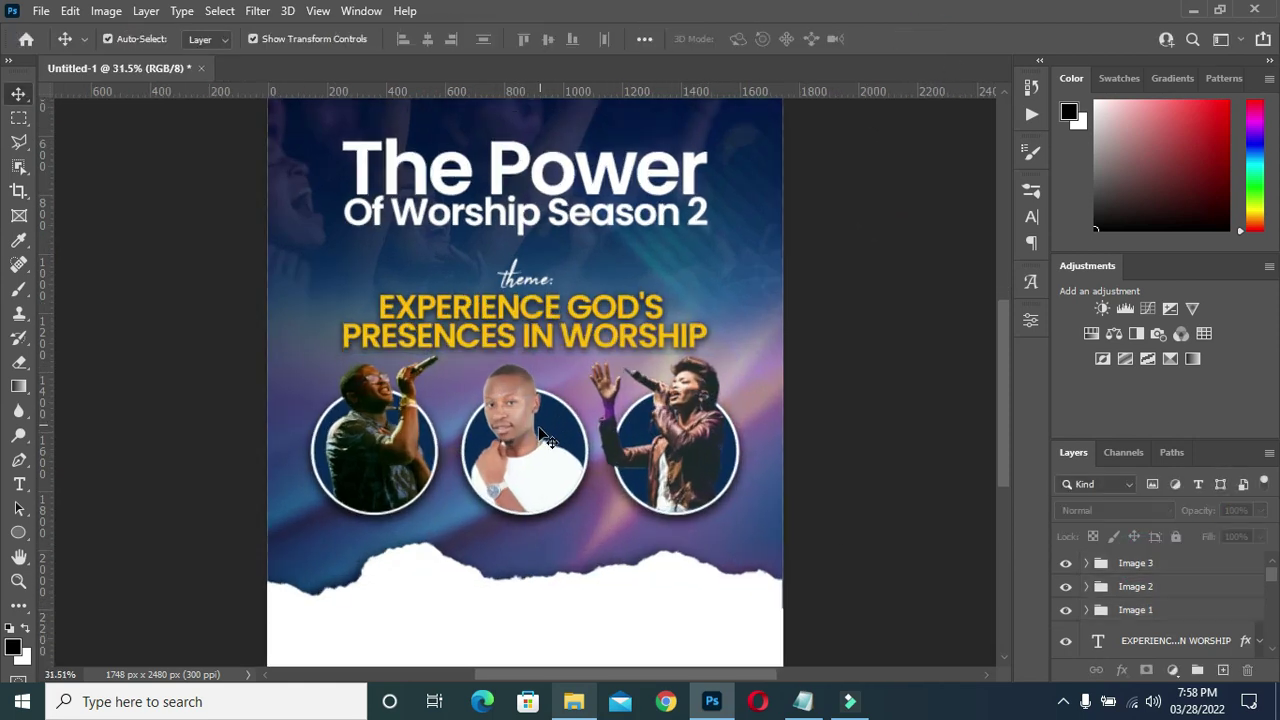
scroll(545, 440, "up", 1)
scroll(550, 440, "up", 1)
scroll(380, 548, "down", 1)
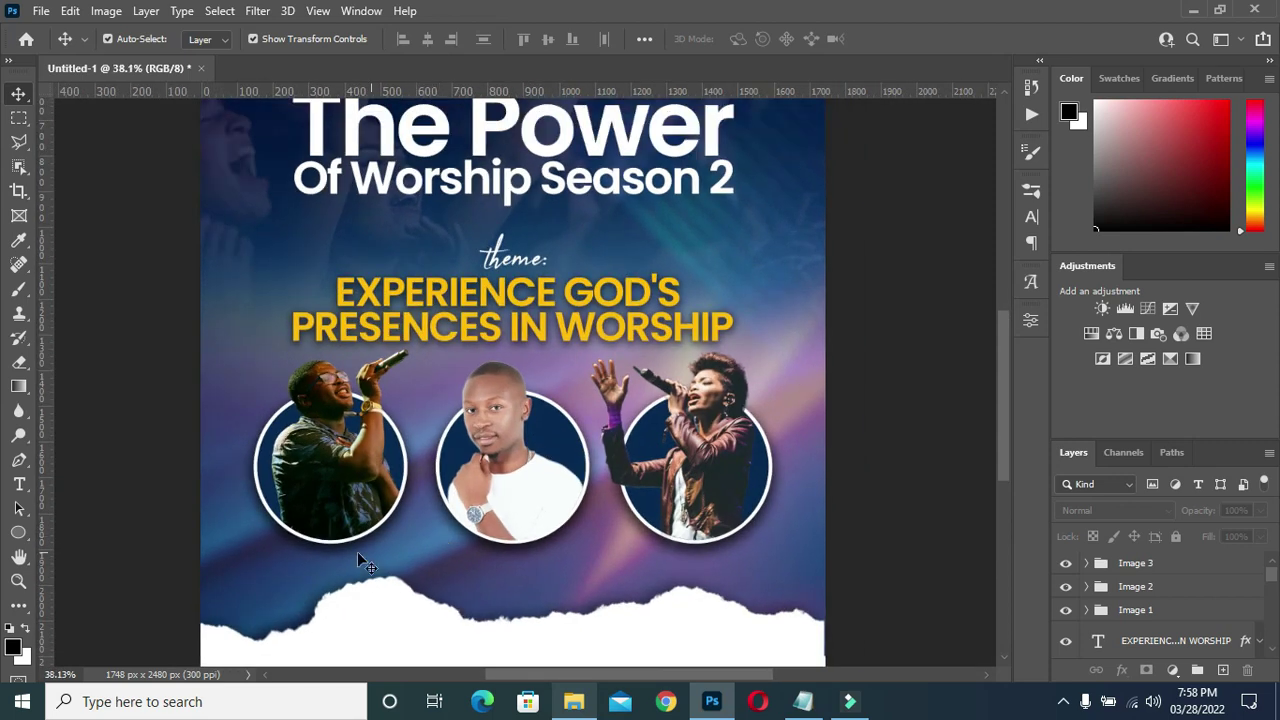
scroll(349, 562, "up", 1)
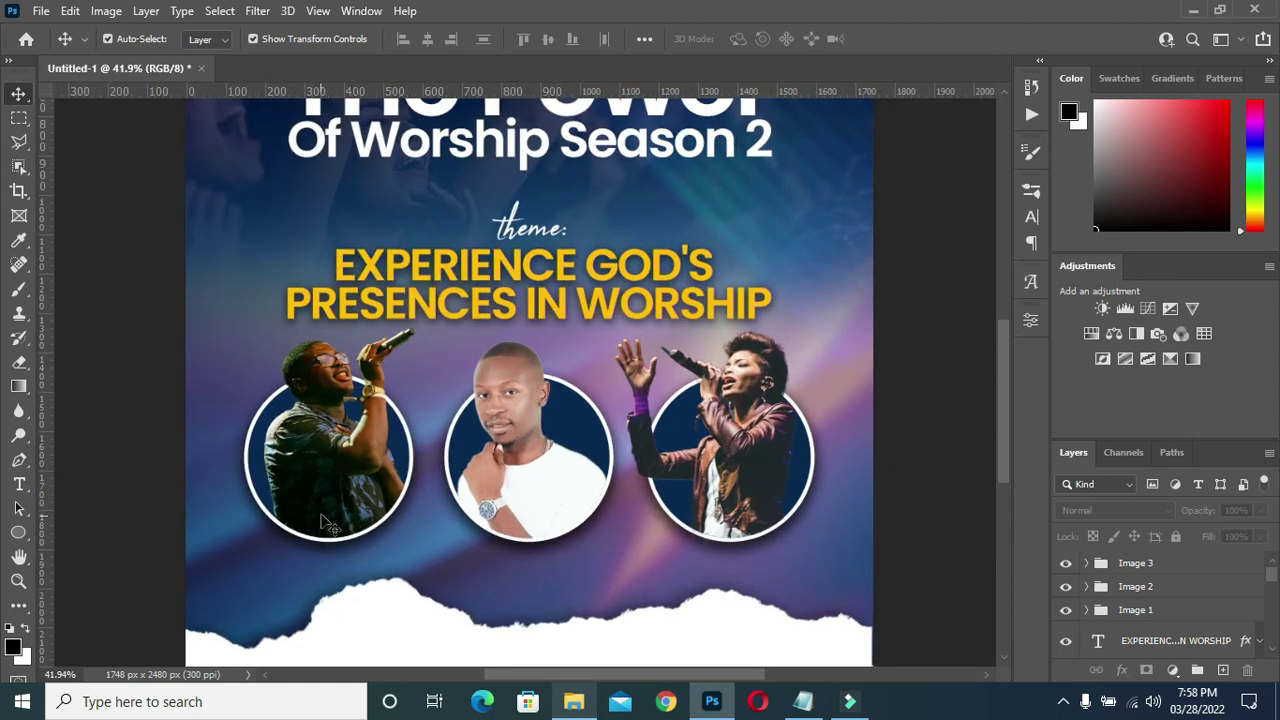
left_click(1136, 590)
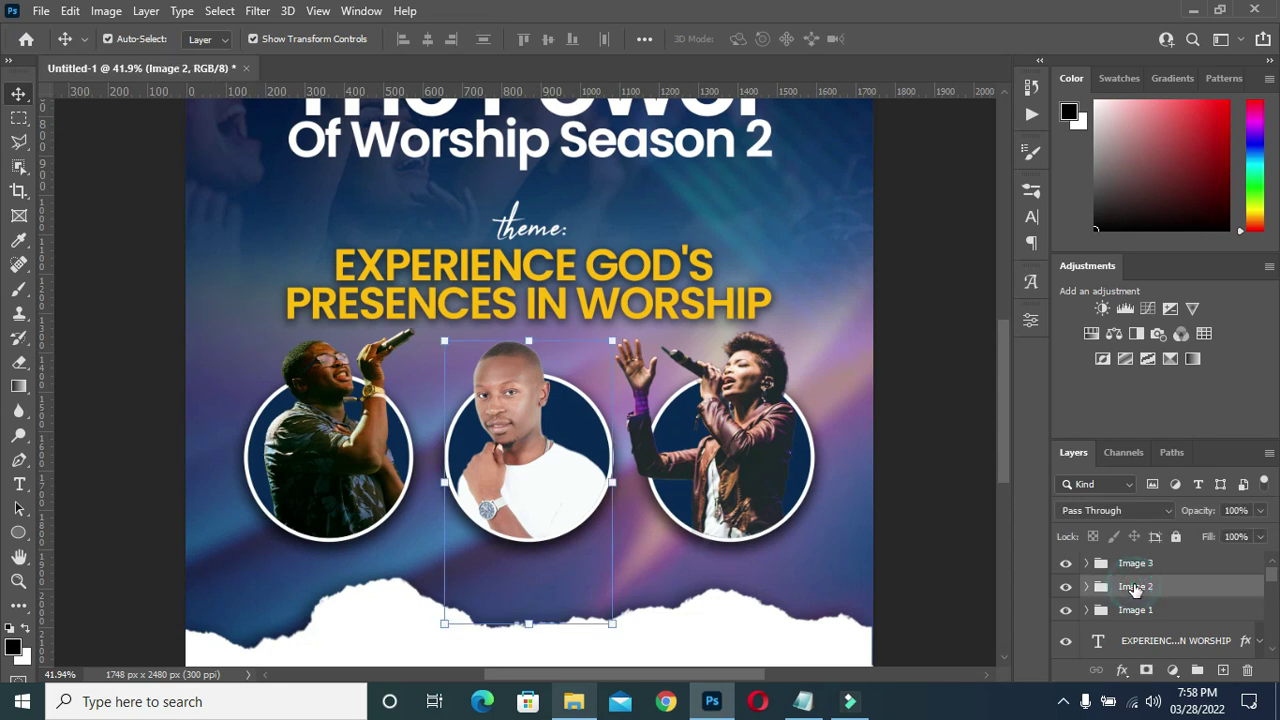
left_click(966, 510)
scroll(570, 455, "down", 1)
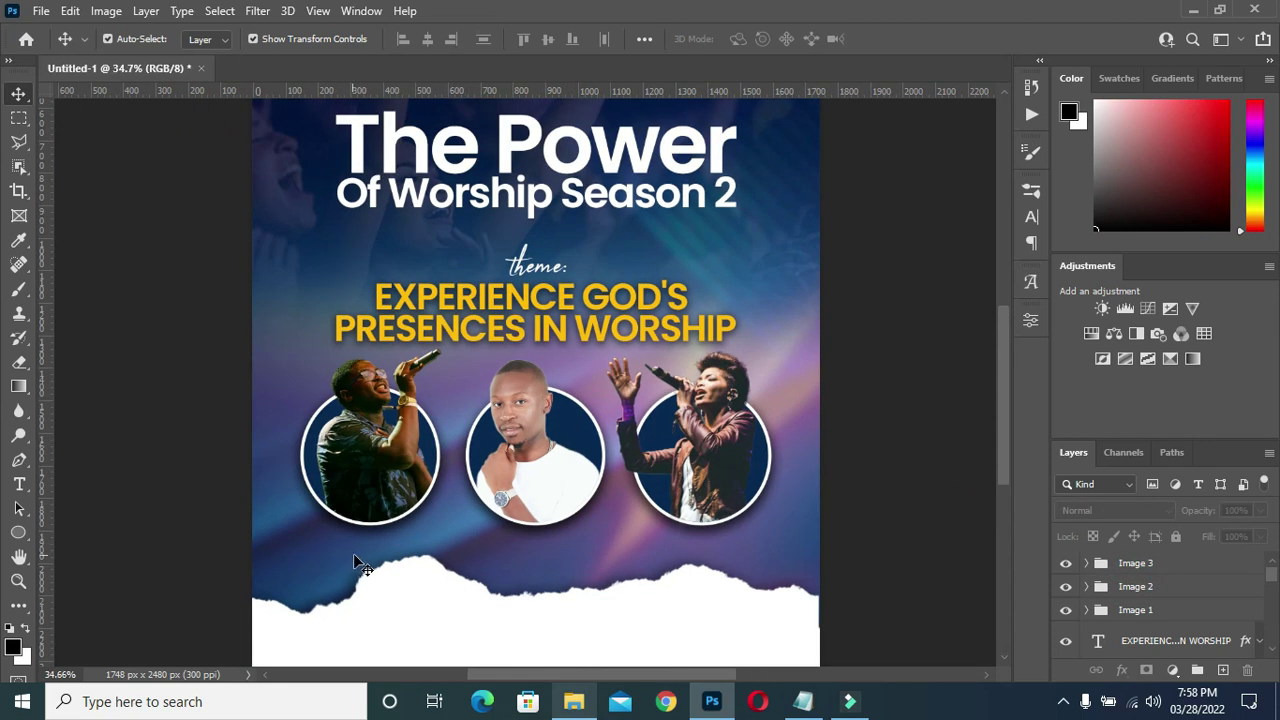
scroll(352, 560, "up", 2)
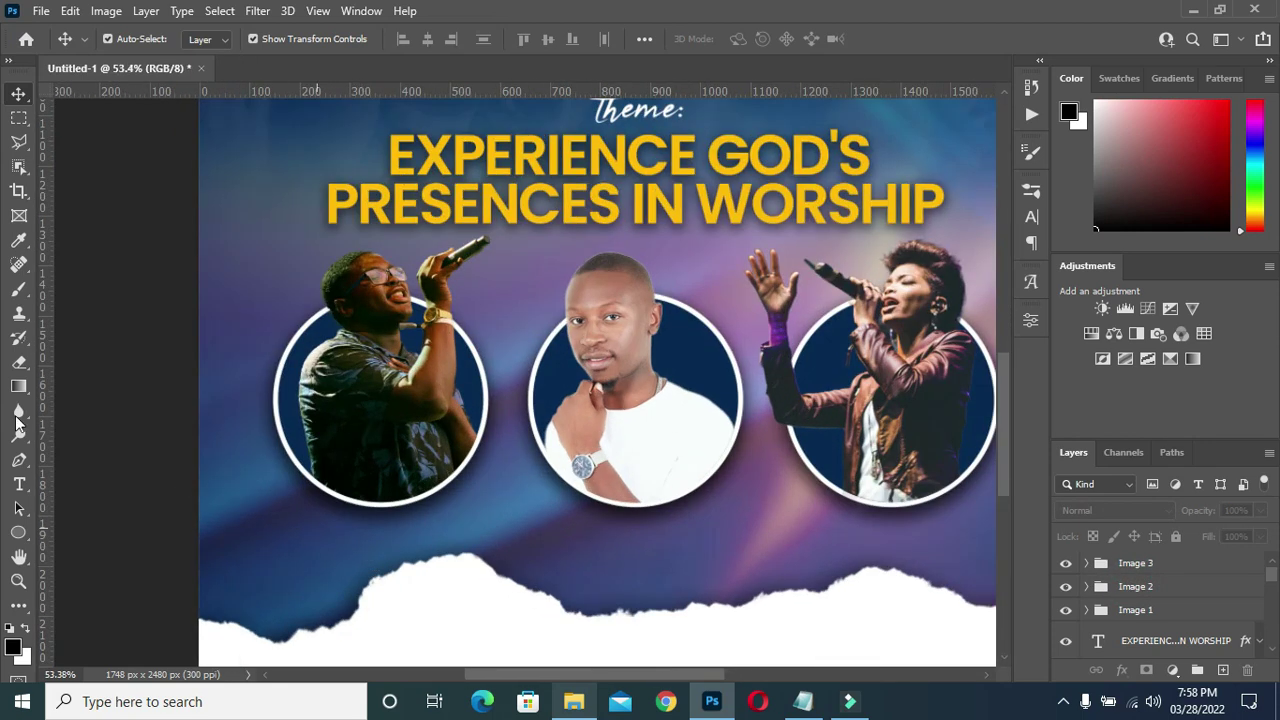
Draw a thin 323 × 7 px gold rectangle under the first circle and nudge it up.
right_click(22, 537)
left_click(80, 532)
scroll(310, 521, "up", 1)
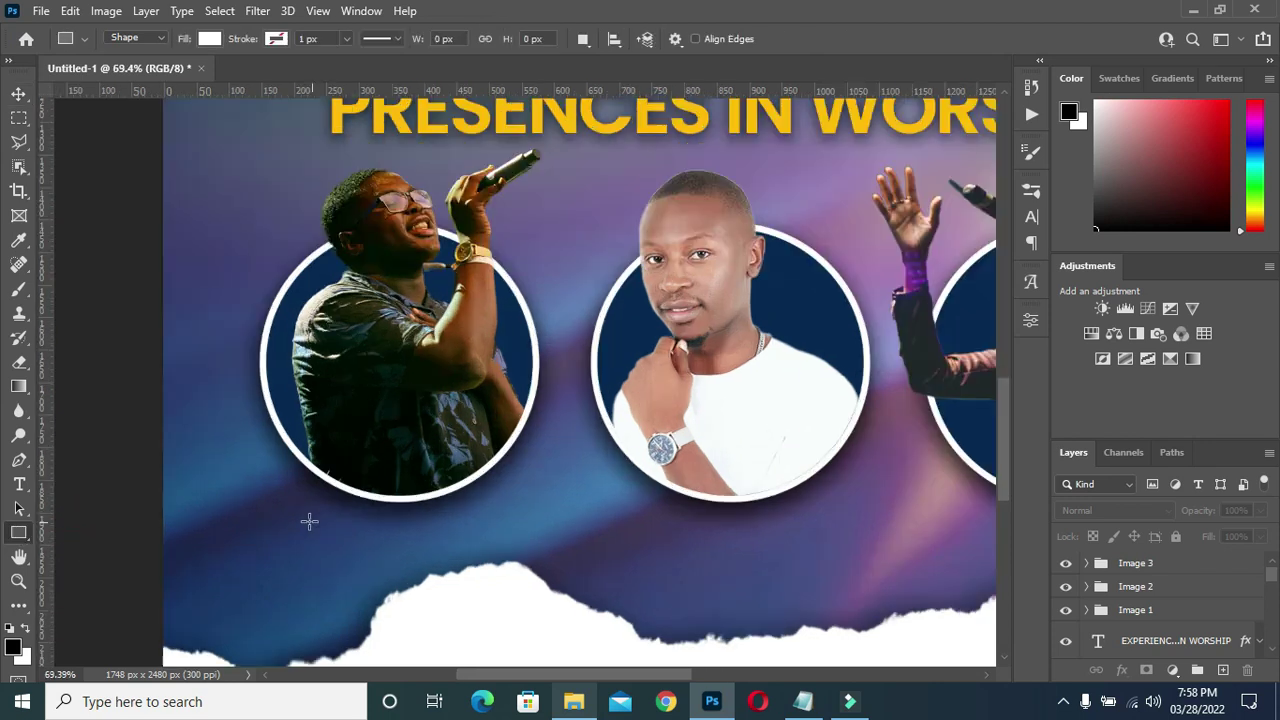
left_click_drag(287, 516, 497, 521)
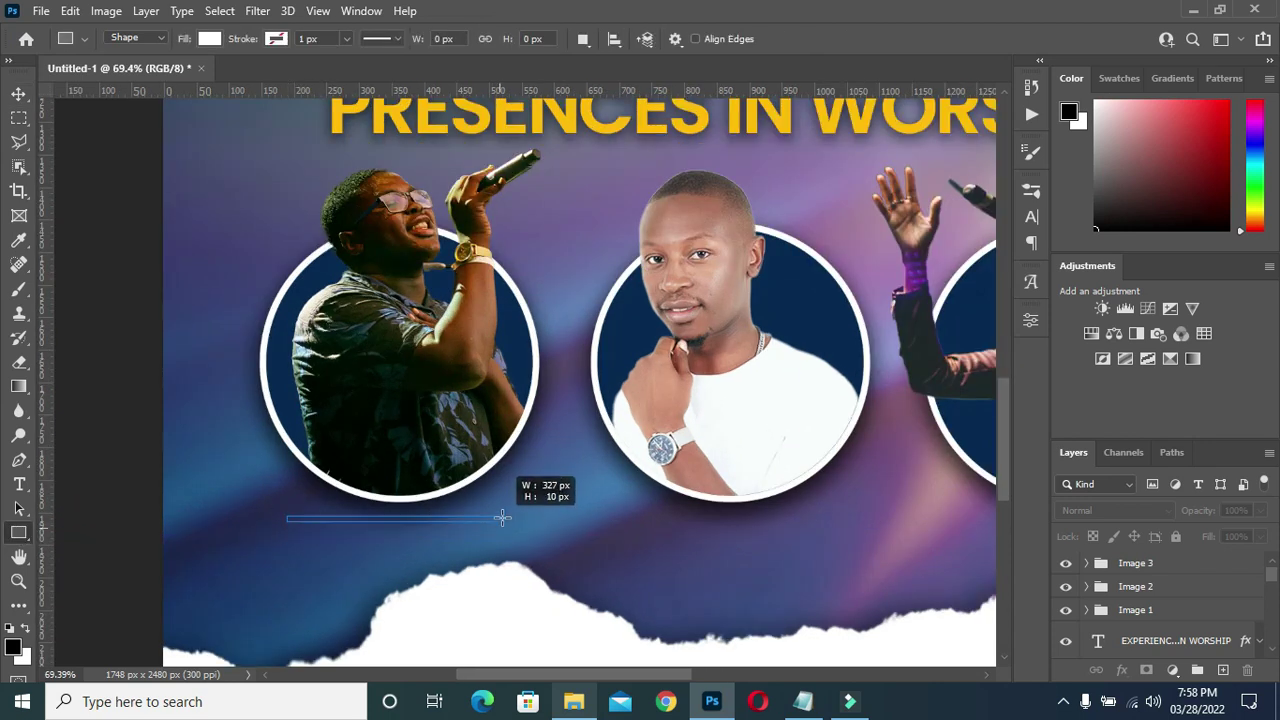
left_click_drag(497, 521, 496, 520)
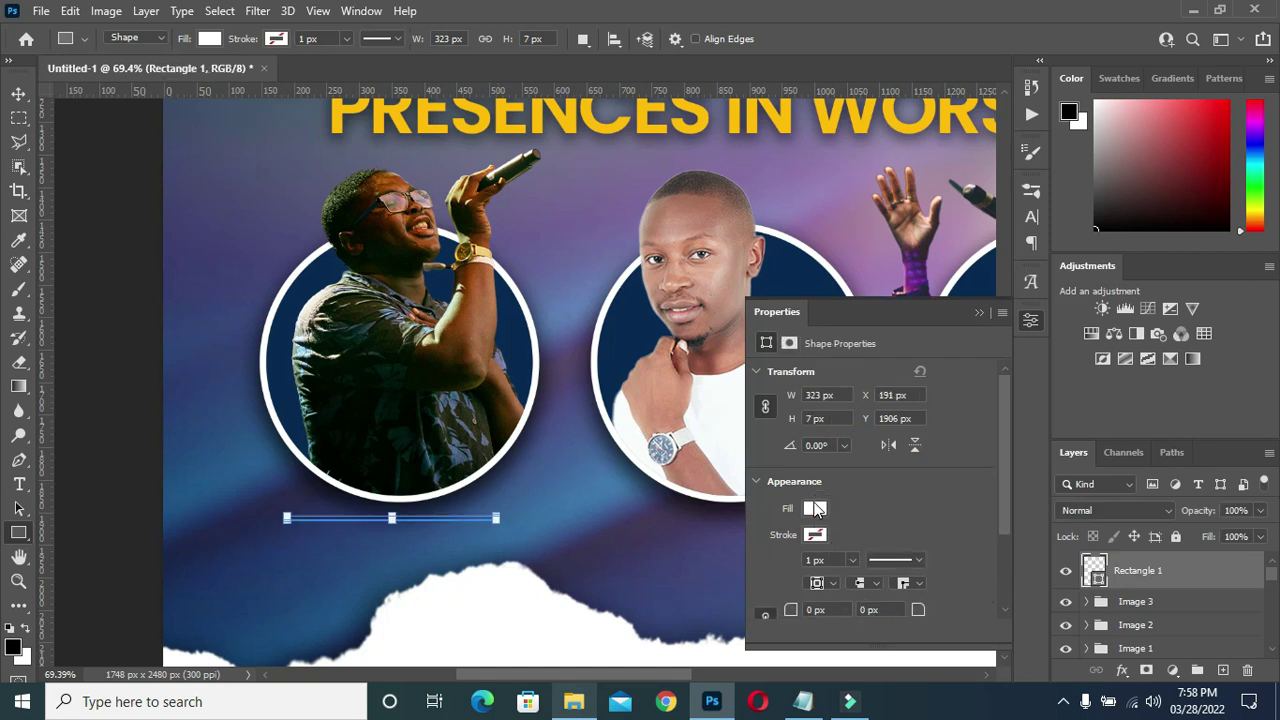
left_click(815, 508)
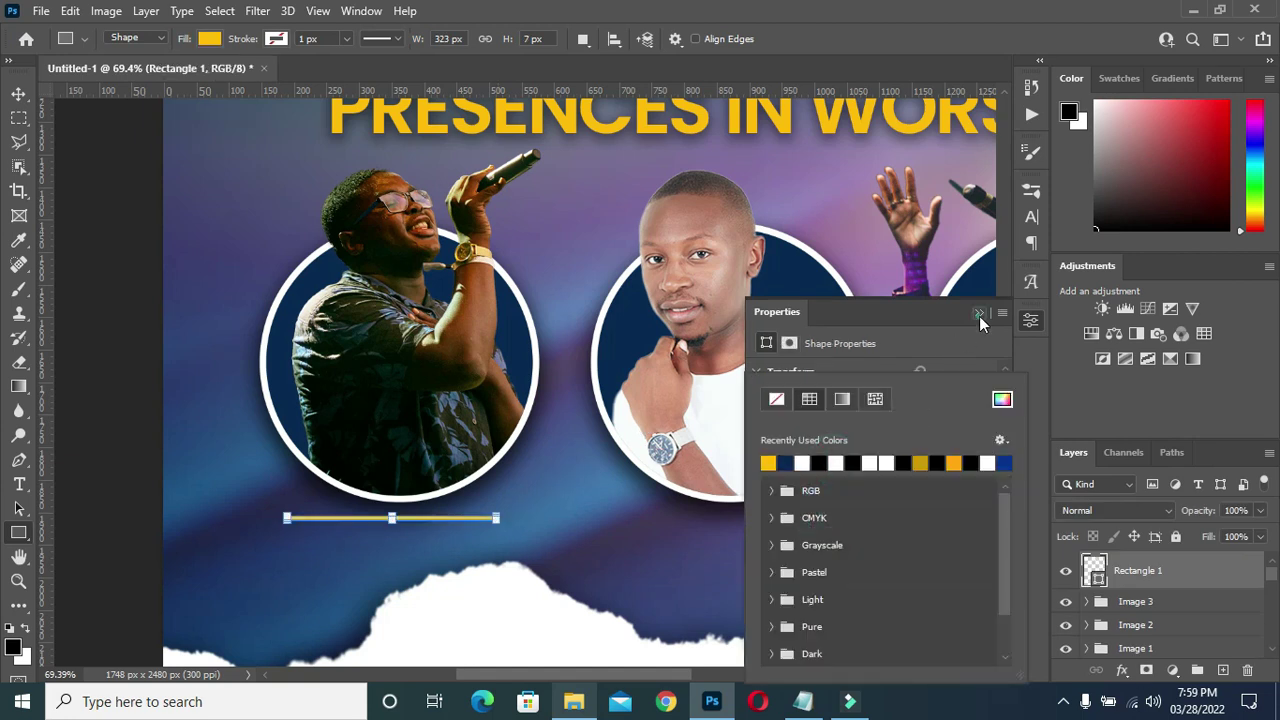
left_click(979, 312)
left_click(18, 93)
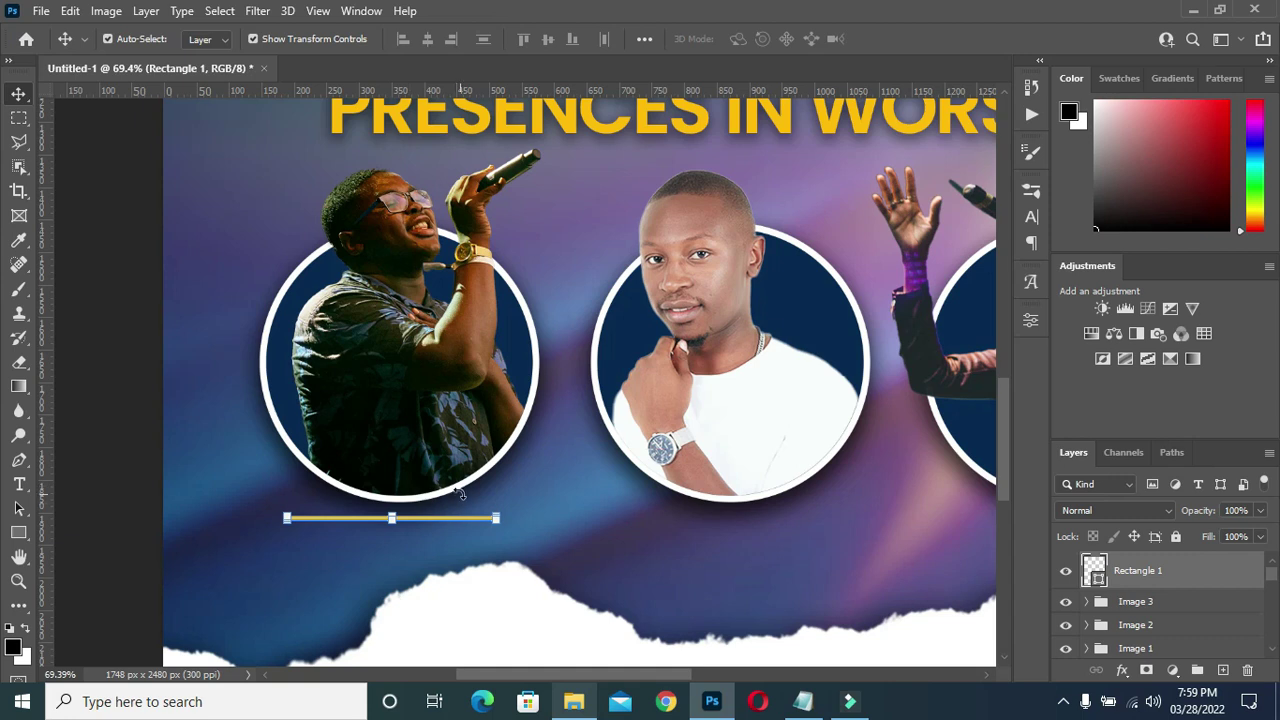
key("Up")
key("Up")
key("Up")
scroll(687, 582, "down", 1)
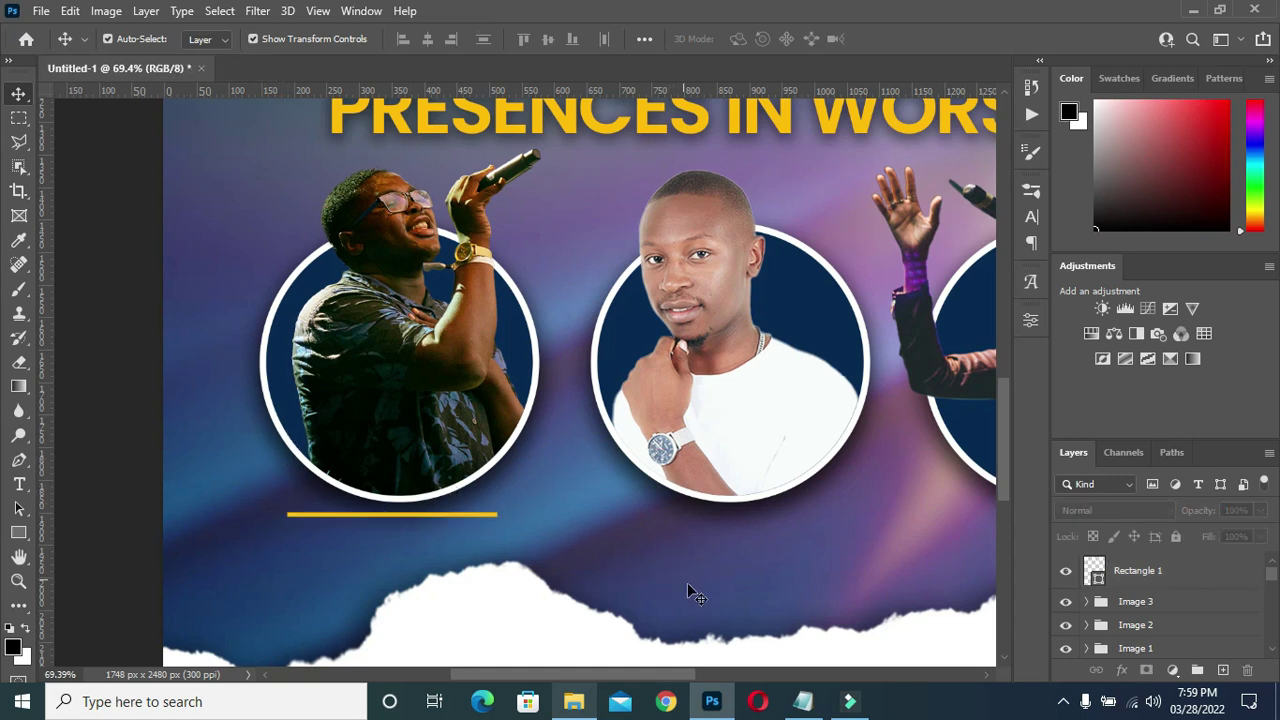
scroll(687, 582, "up", 2)
left_click(803, 701)
Paste the first singer's name from the notes below the gold bar in white (ffffff).
left_click_drag(313, 292, 222, 292)
key("ctrl+c")
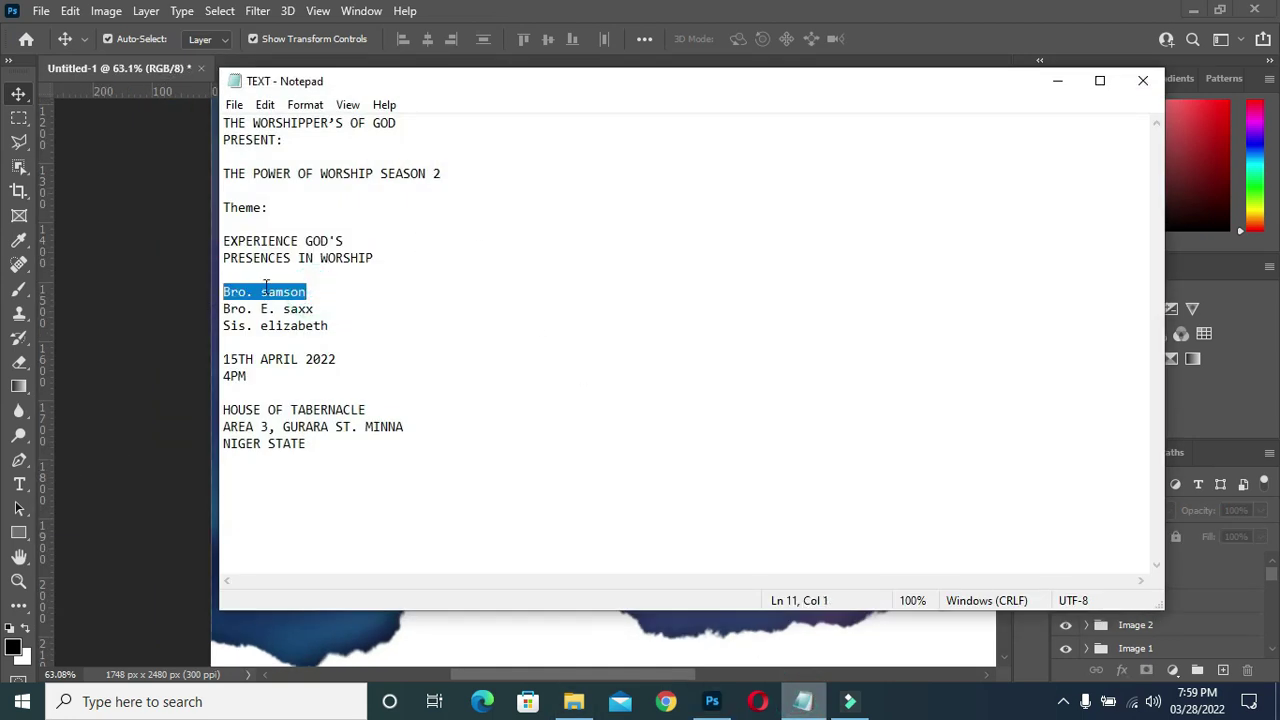
left_click(1055, 81)
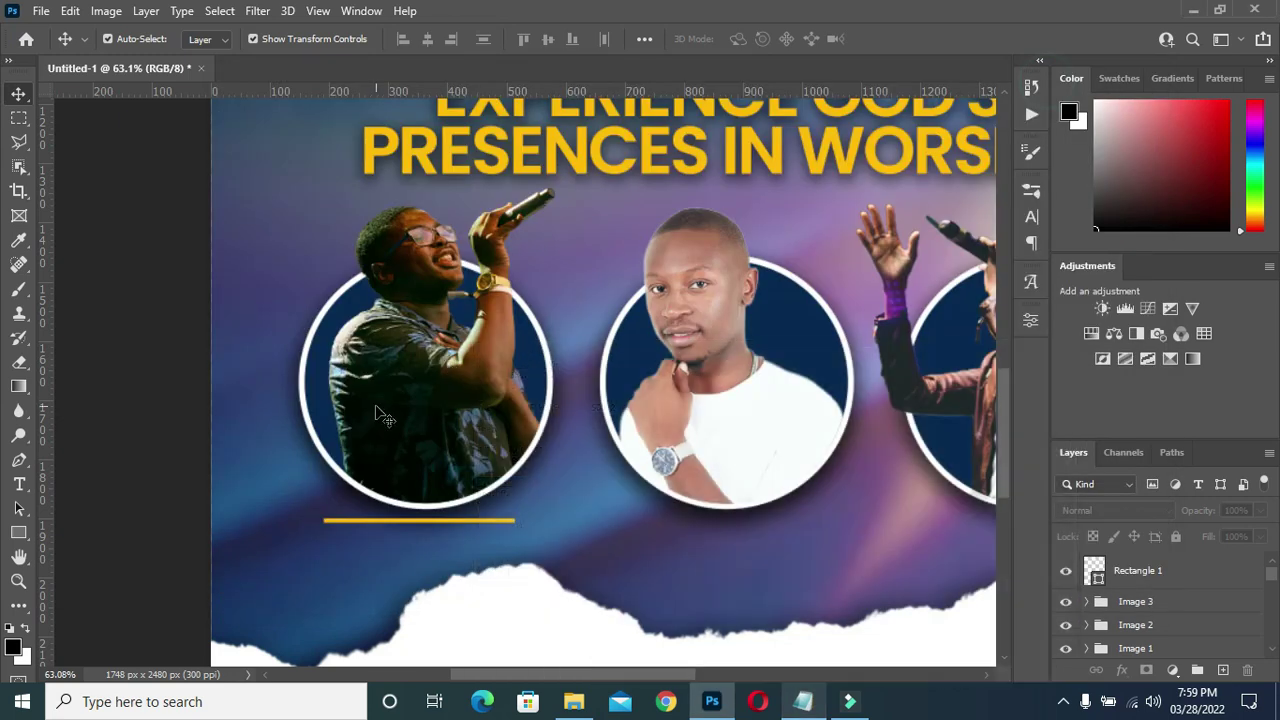
key("t")
left_click(340, 556)
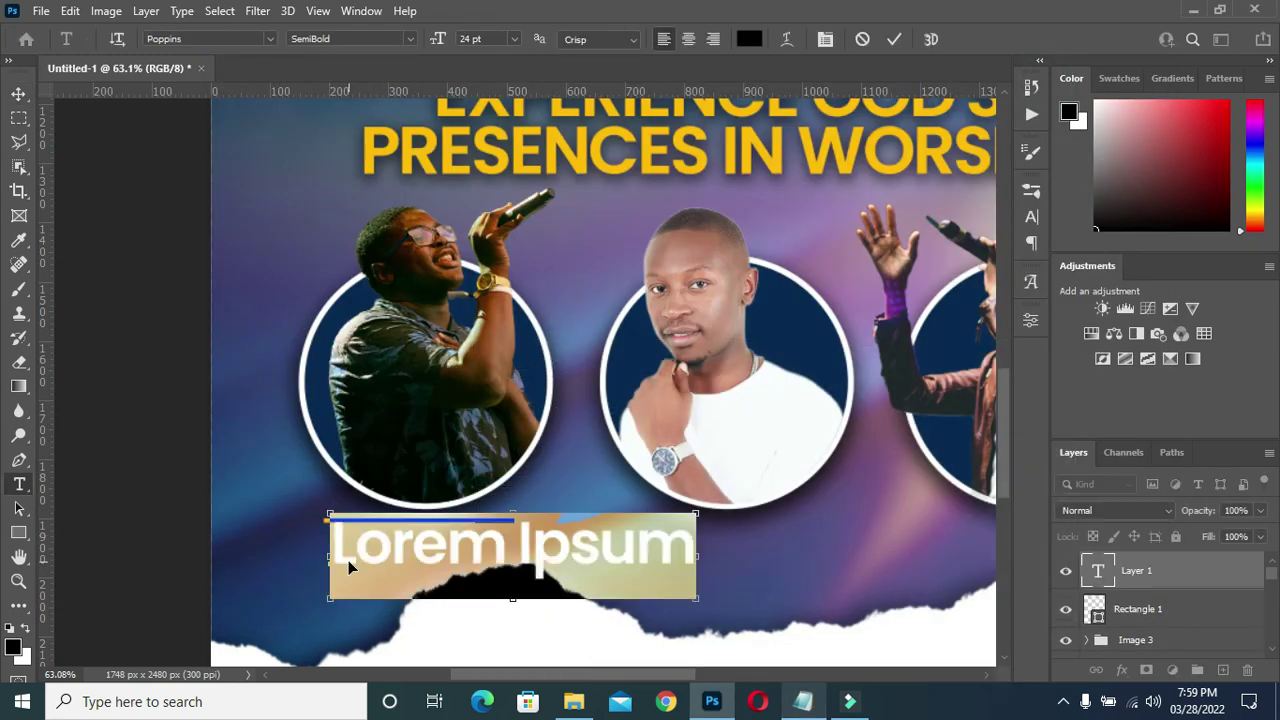
key("ctrl+v")
left_click(895, 40)
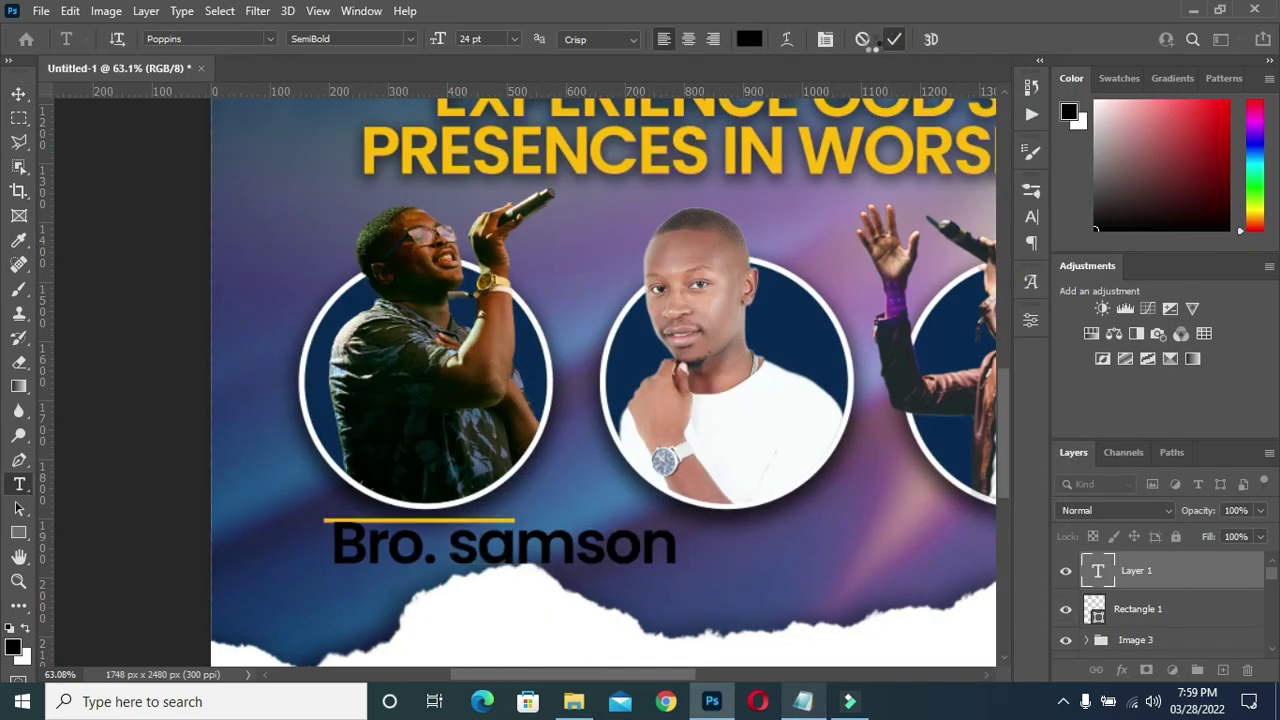
left_click(749, 39)
left_click_drag(806, 300, 762, 279)
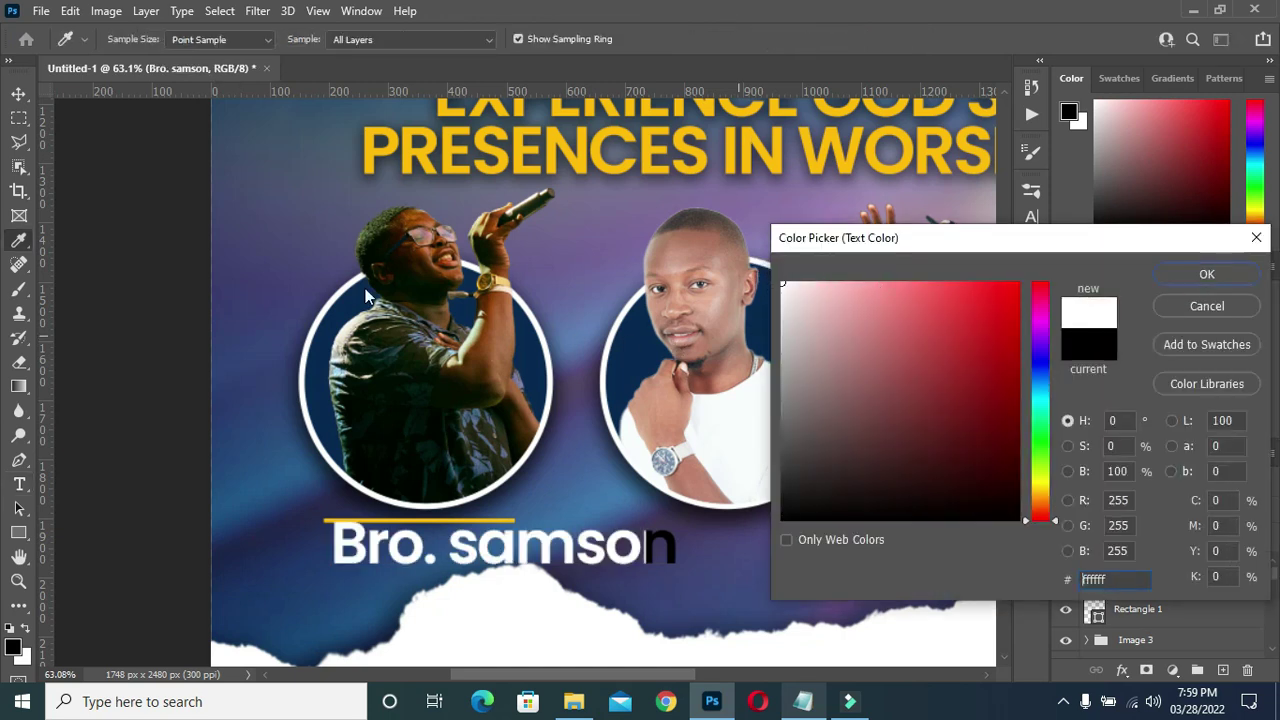
left_click(19, 93)
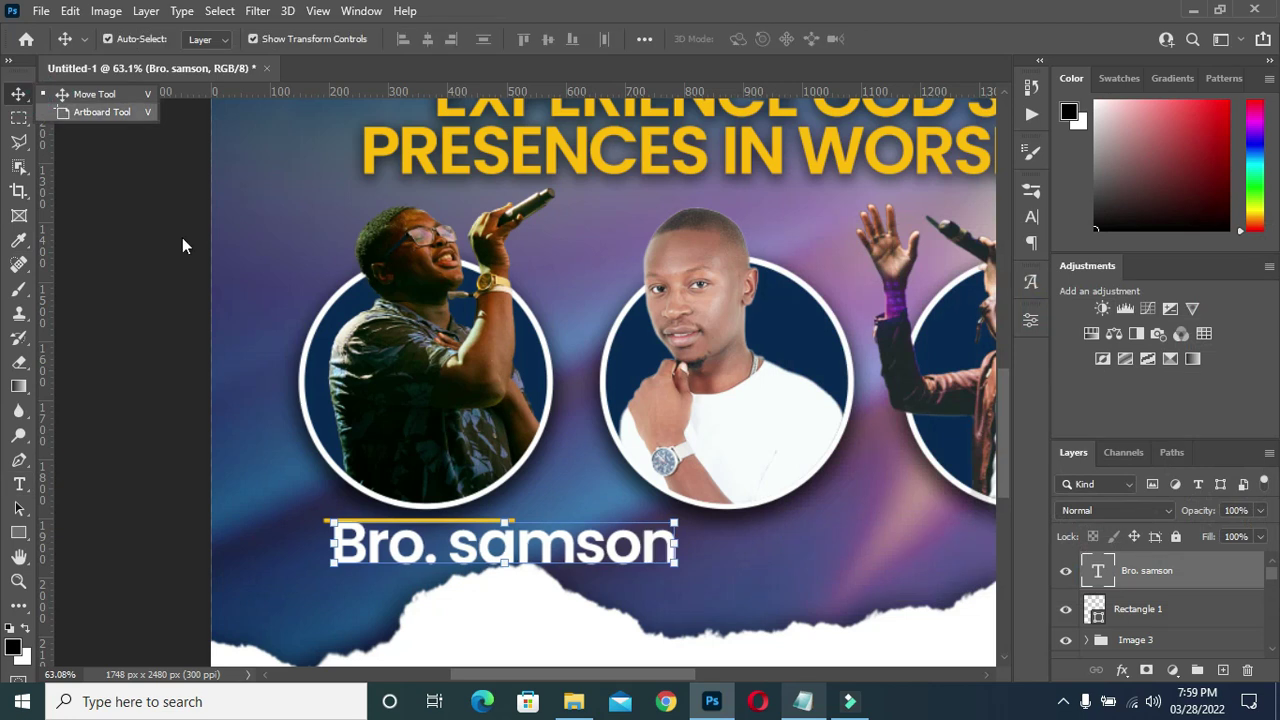
Scale the white name text down to about 47% of its size.
key("ctrl+t")
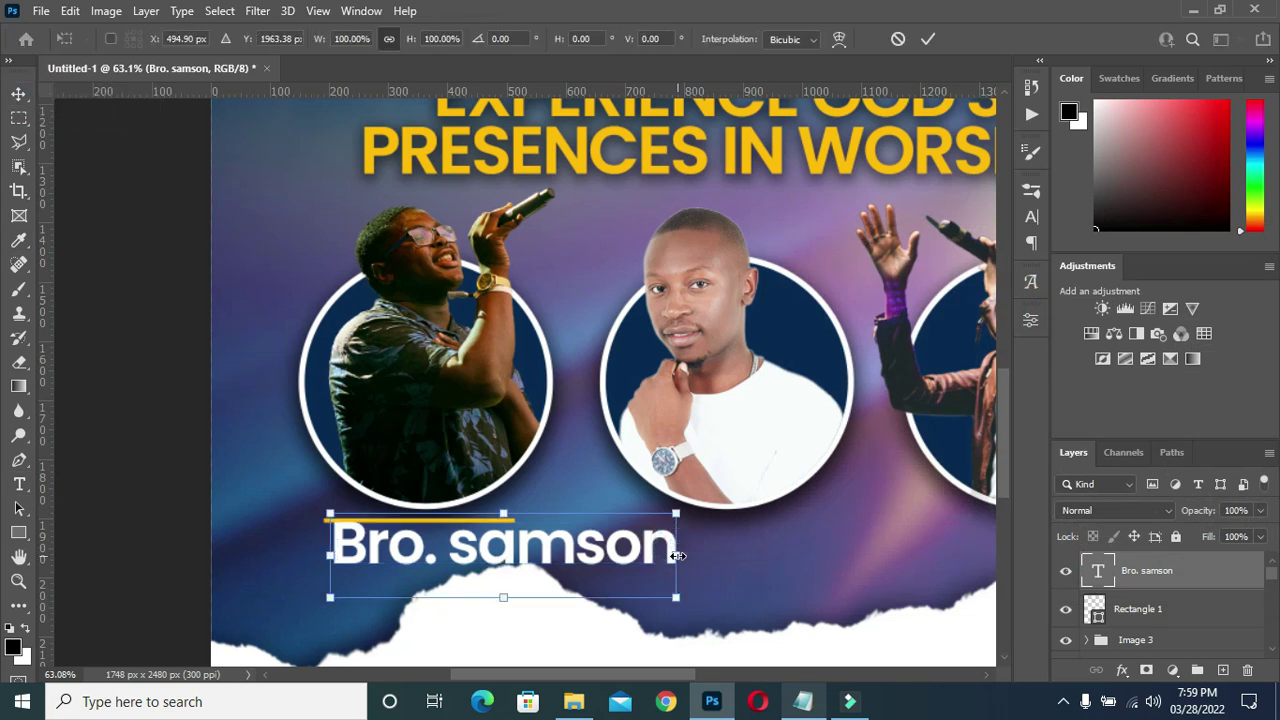
left_click_drag(678, 555, 604, 555)
left_click_drag(515, 555, 491, 551)
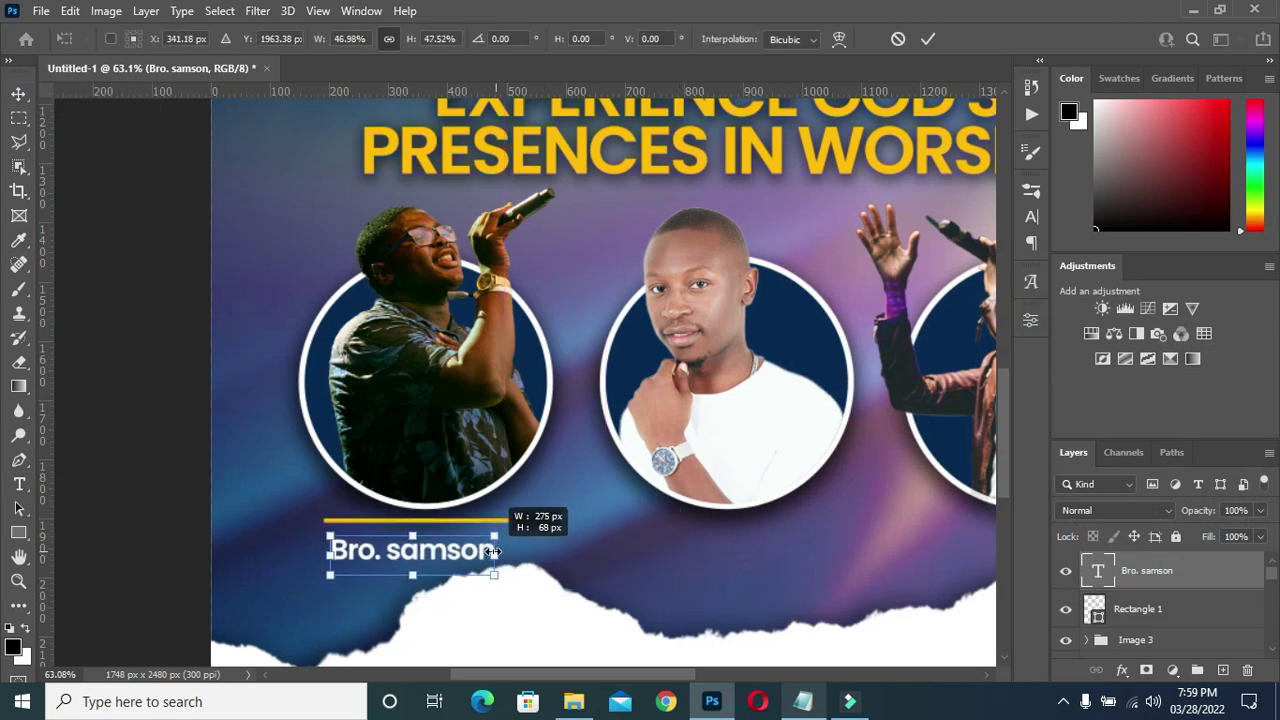
left_click(928, 39)
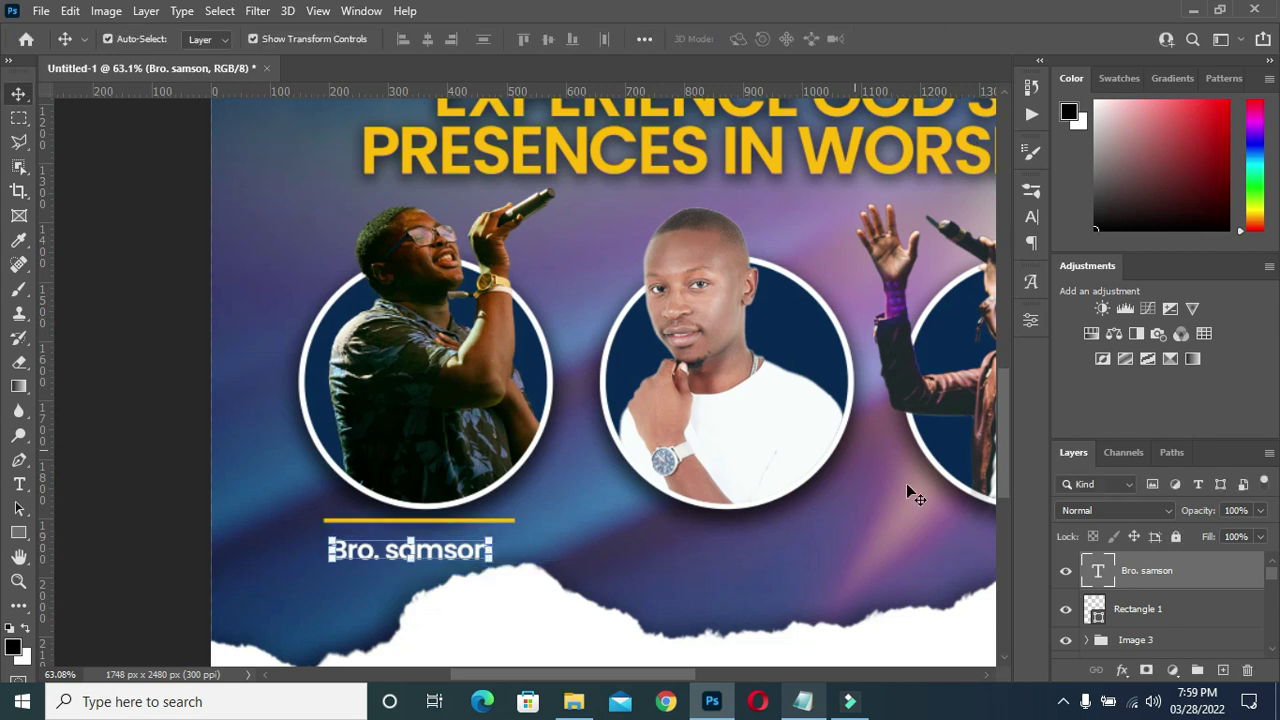
Centre the name horizontally under the gold bar and nudge it up closer to the bar.
left_click(1143, 605, "shift")
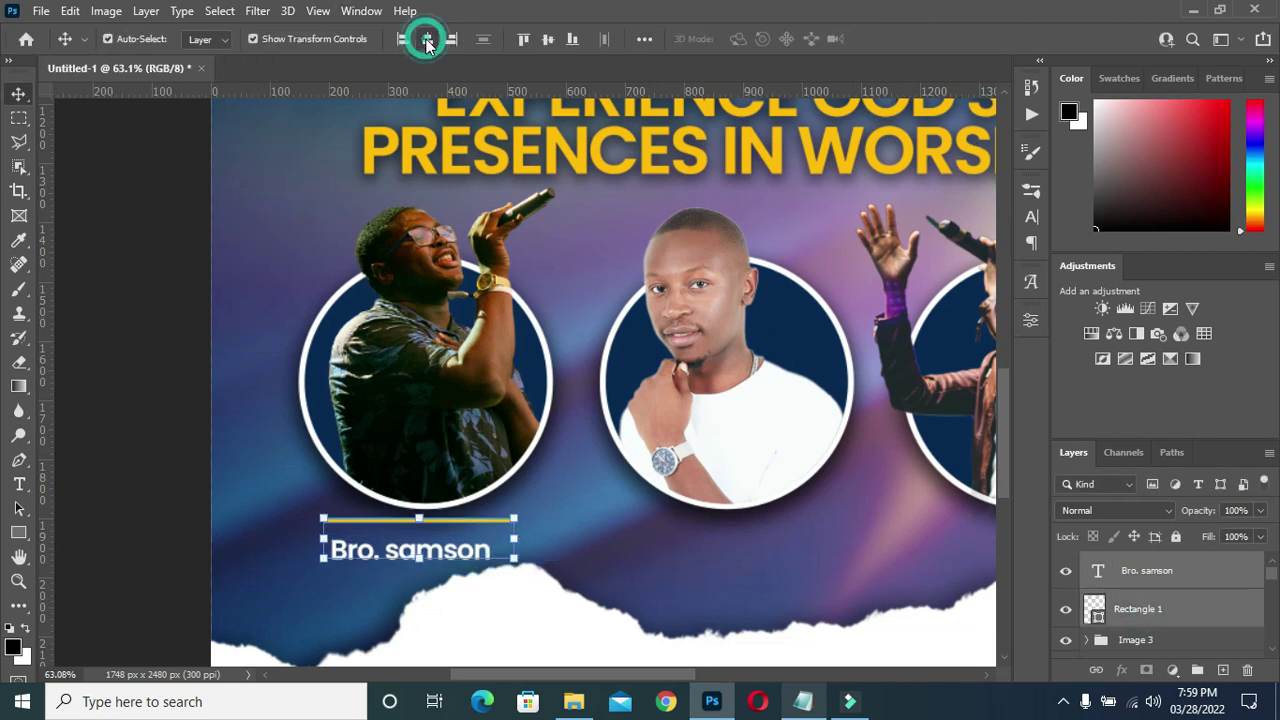
left_click(427, 39)
left_click(427, 466)
double_click(344, 550)
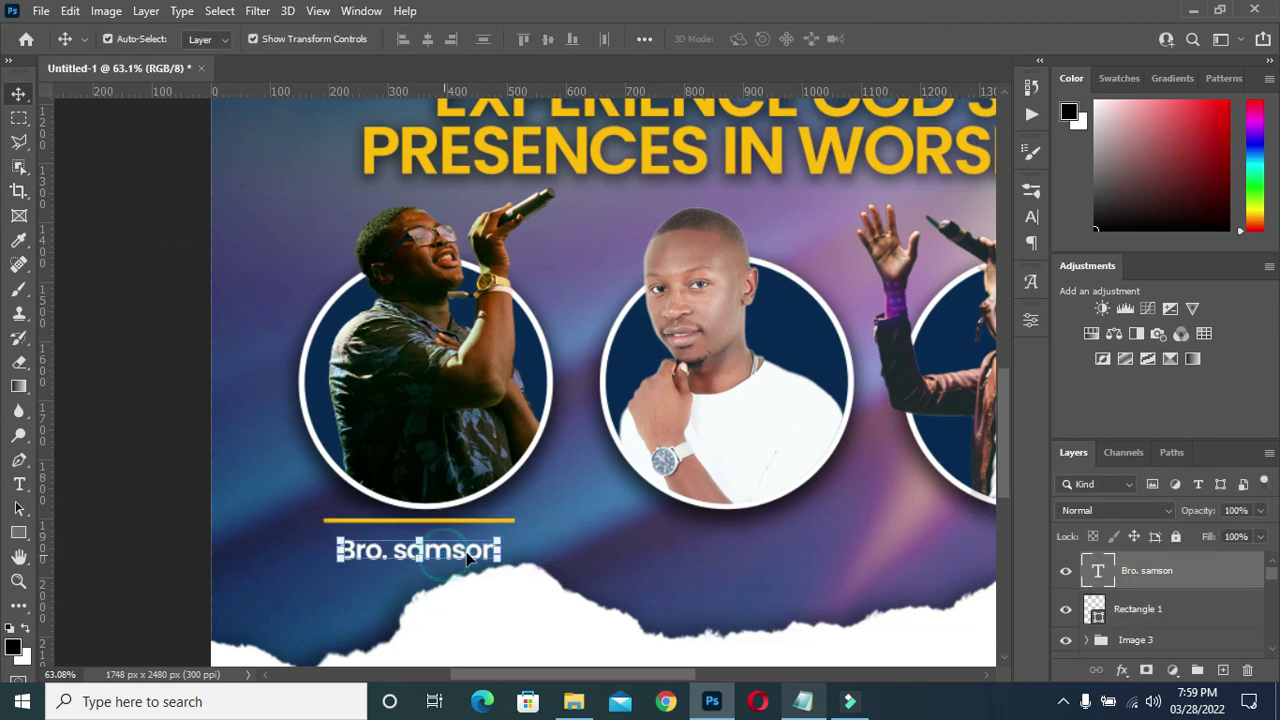
key("alt+shift+Up")
key("alt+shift+Up")
key("alt+shift+Up")
key("alt+shift+Up")
key("alt+shift+Up")
key("alt+shift+Up")
left_click(182, 504)
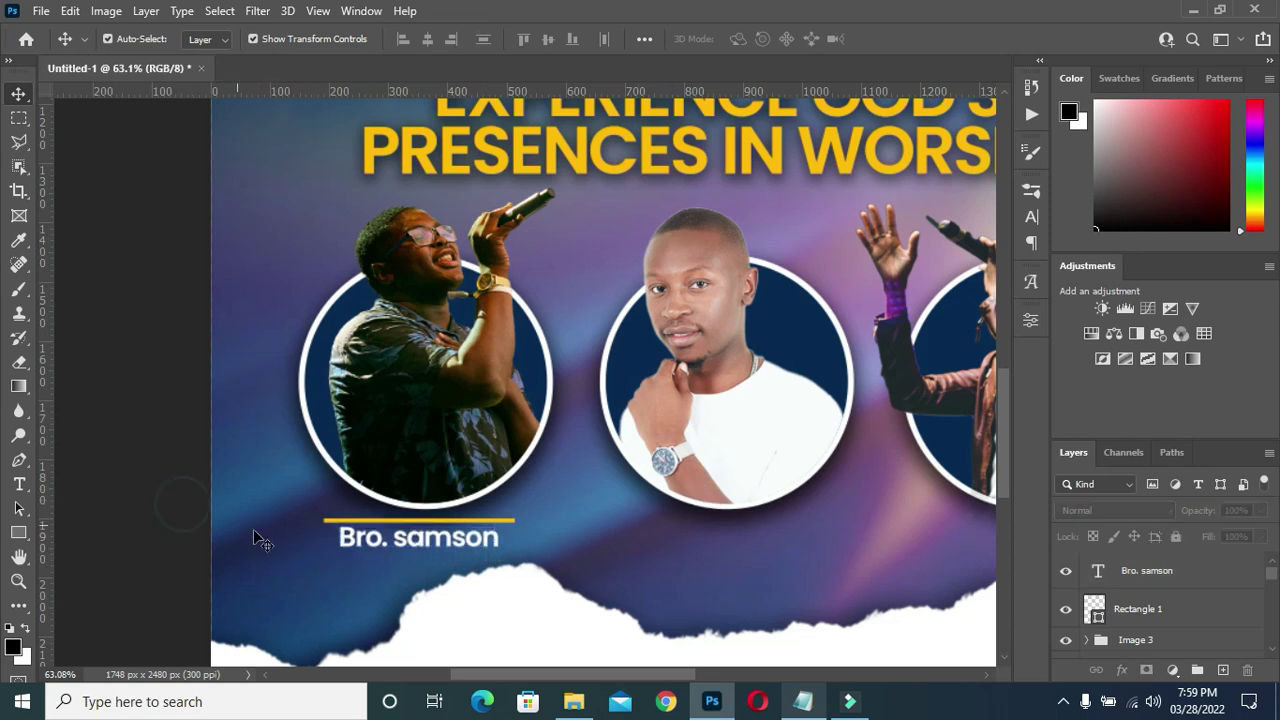
left_click(414, 524)
Duplicate the gold bar and place the copy just below the singer's name.
key("ctrl+j")
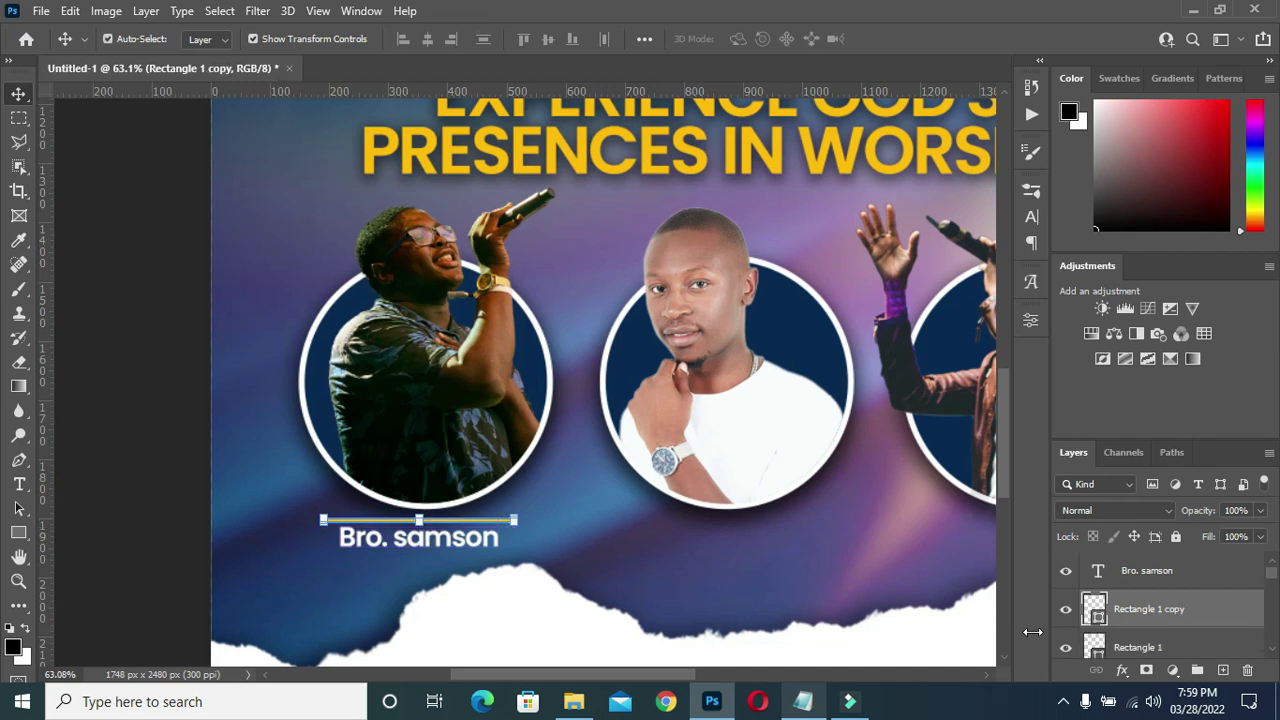
key("ctrl+bracketright")
scroll(445, 522, "up", 2)
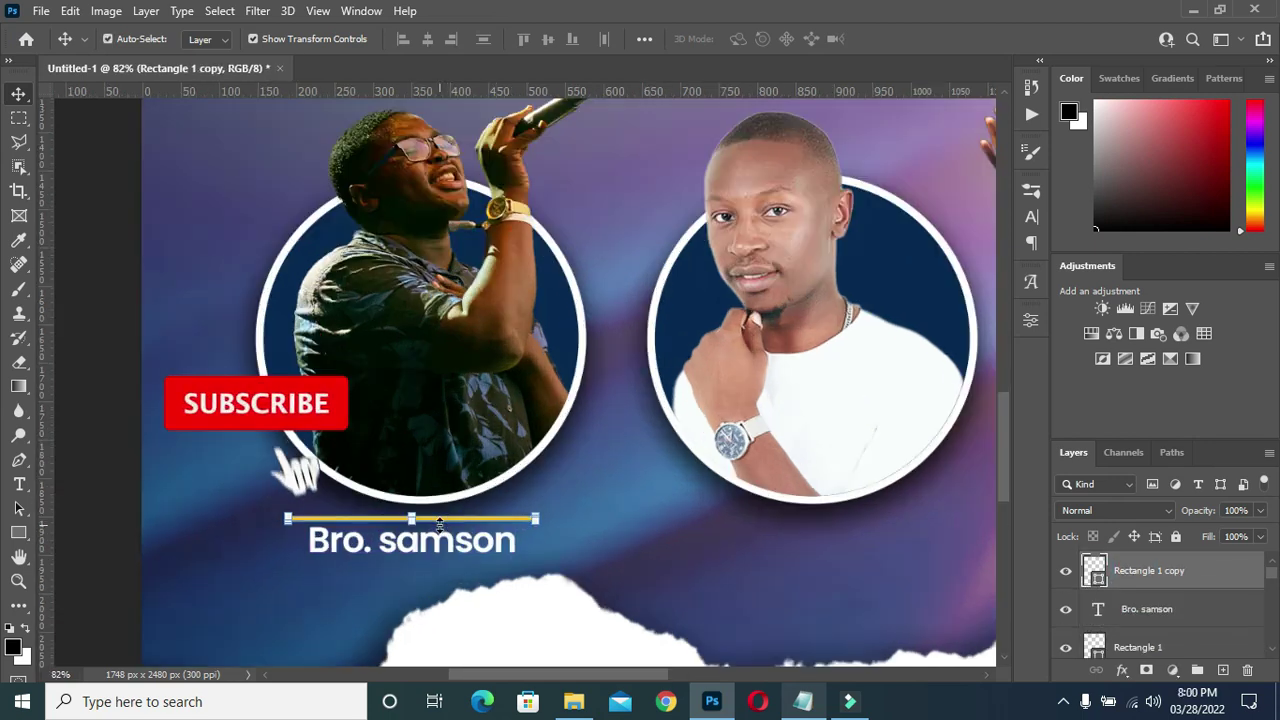
left_click_drag(445, 522, 443, 567)
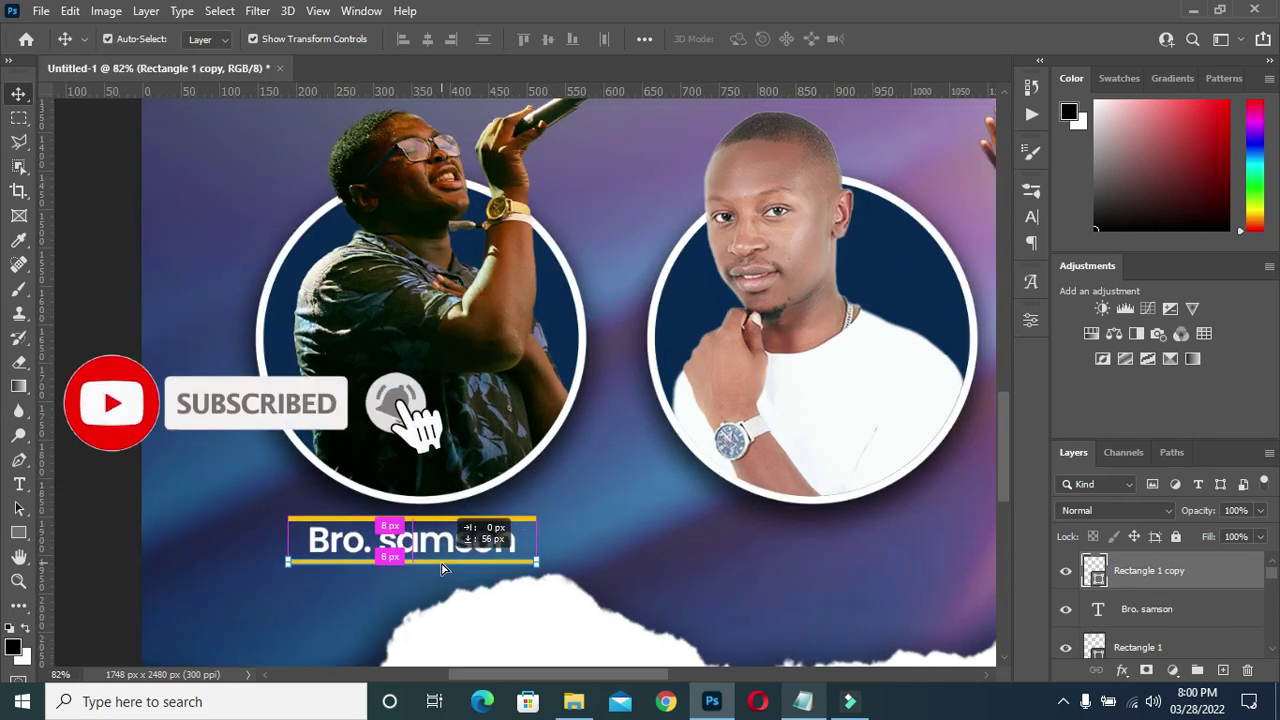
scroll(1146, 581, "down", 1)
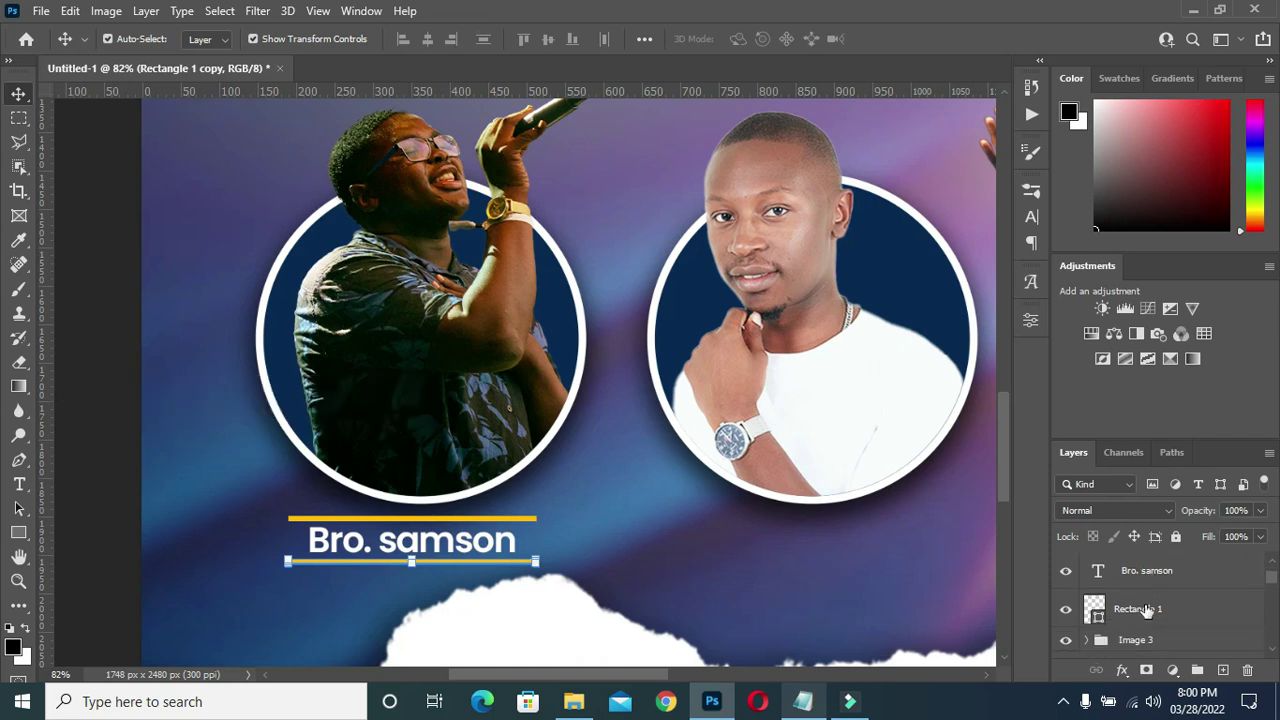
Group both gold bars and the name into a group named 'Name 1'.
left_click(1146, 611)
scroll(1146, 605, "up", 1)
left_click(1148, 572, "shift")
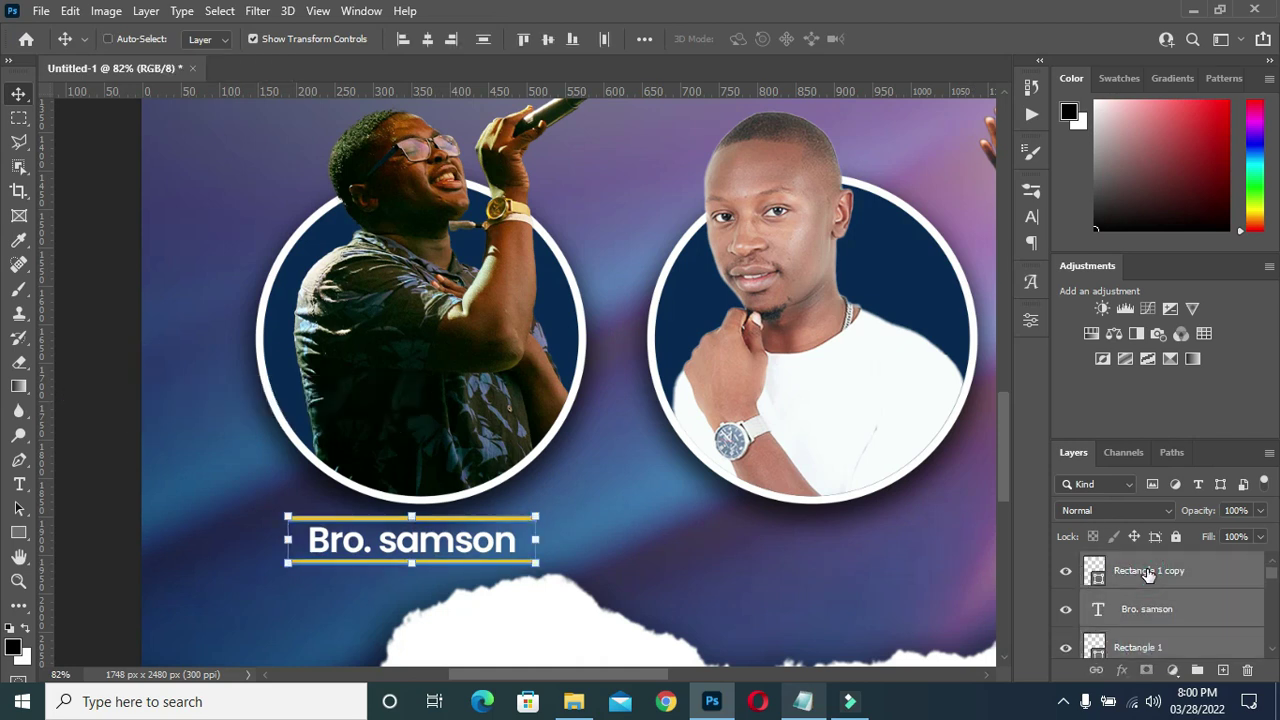
key("ctrl+g")
double_click(1134, 563)
type("Name")
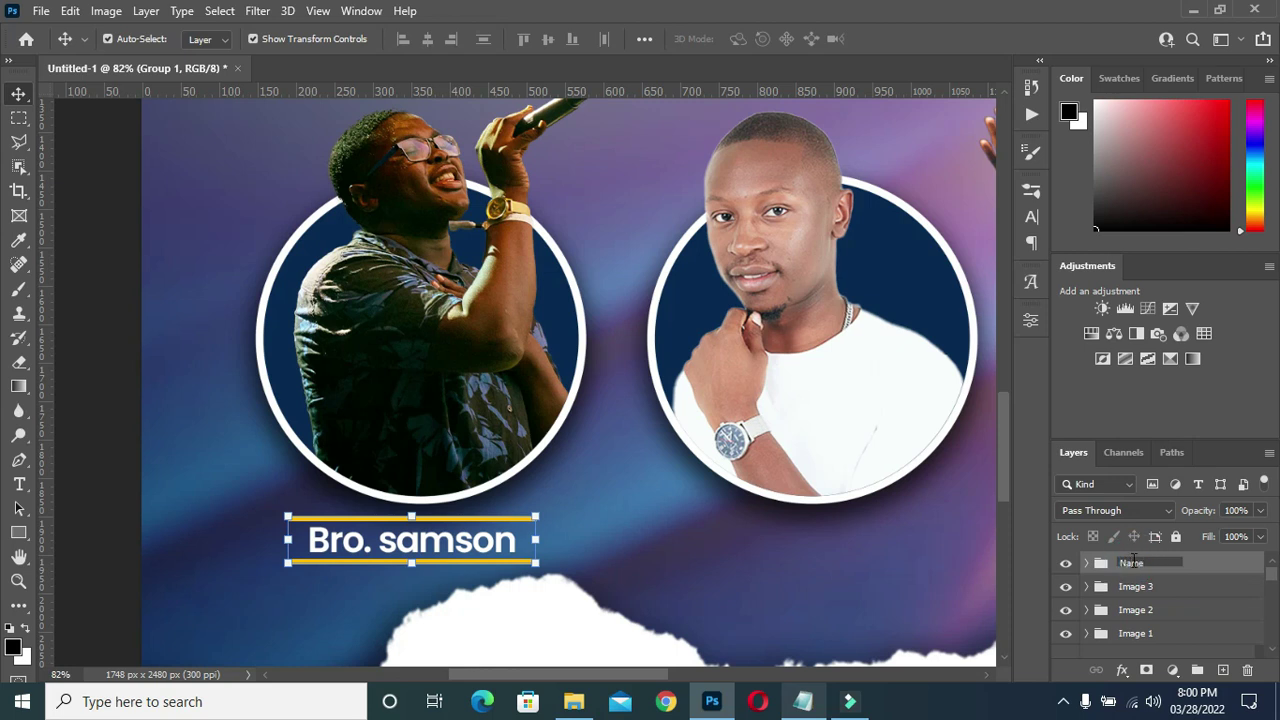
type("1")
key("Return")
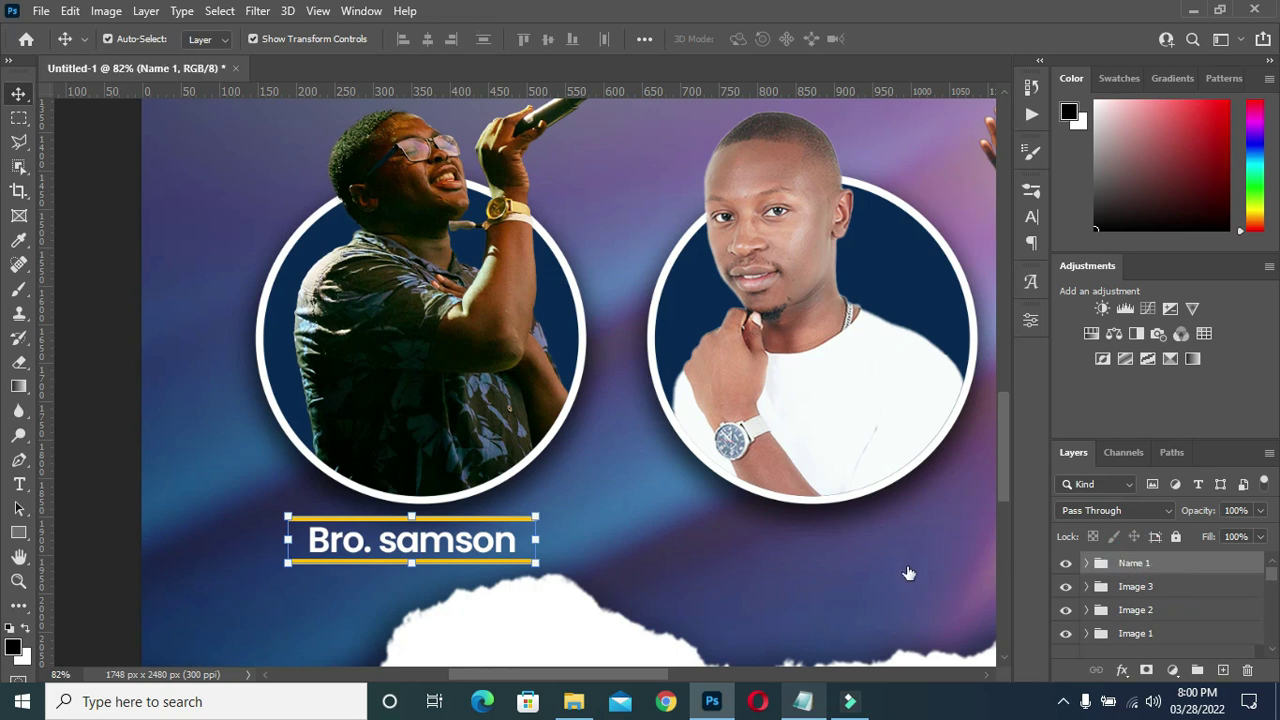
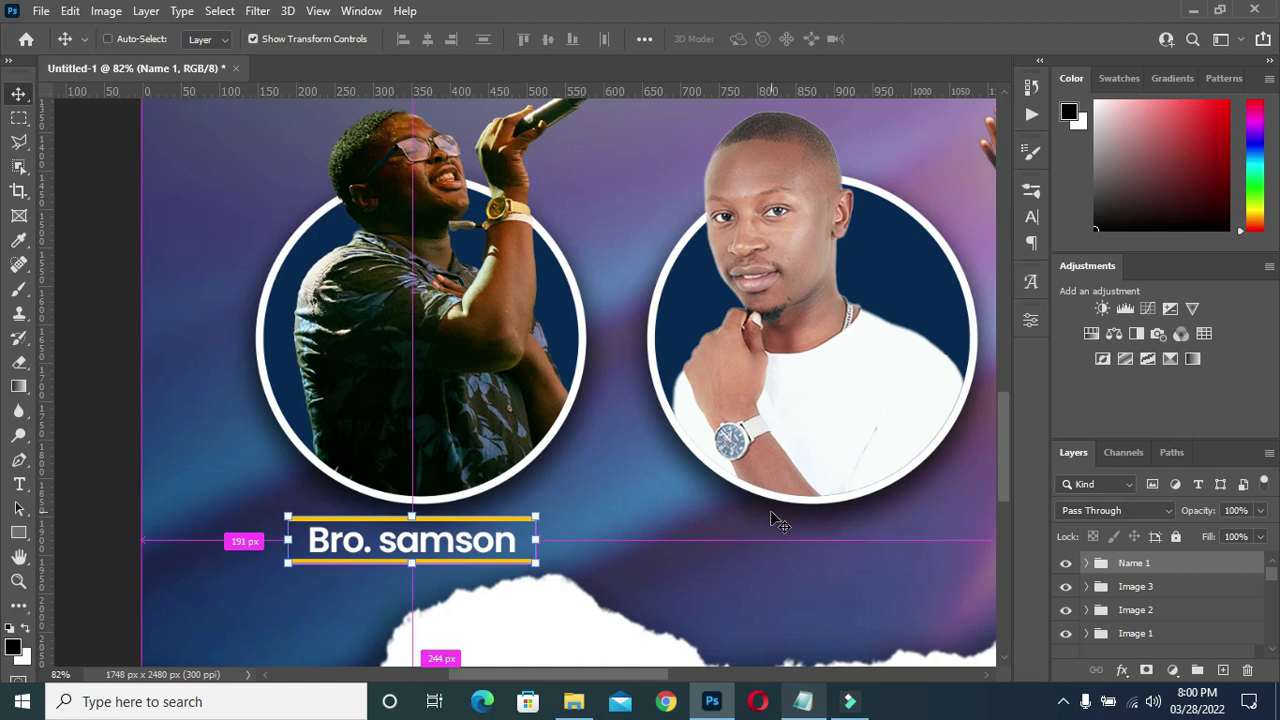
Duplicate the Name 1 group and rename the copy 'Name 2'.
key("ctrl+j")
double_click(1155, 565)
type("Name 2")
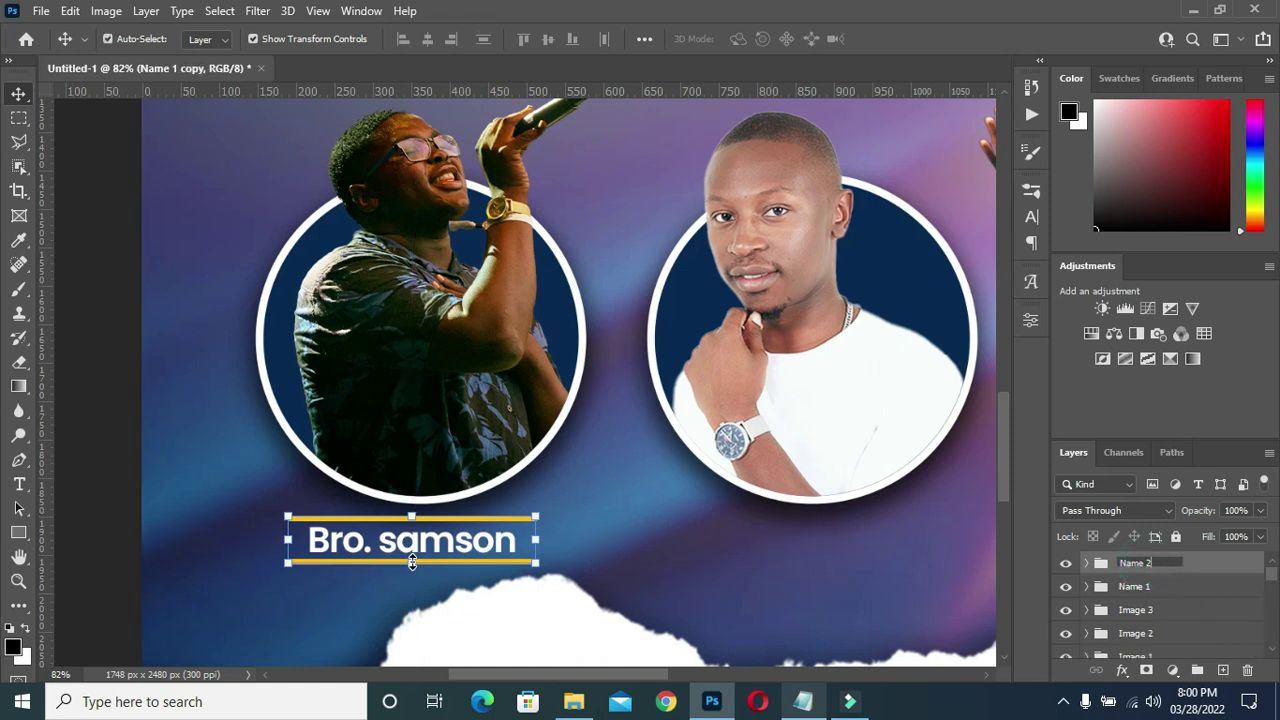
key("Return")
Move the Name 2 label right, under the middle singer's photo.
key("ctrl+t")
left_click_drag(457, 540, 820, 540)
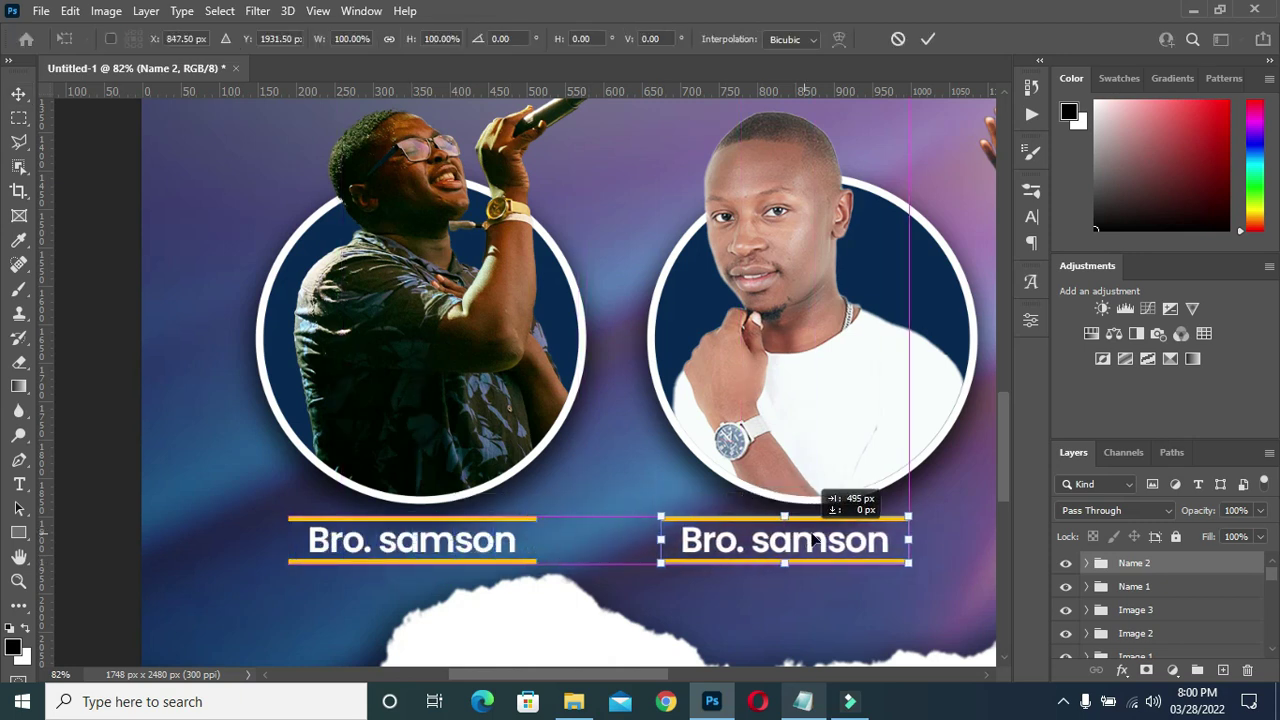
scroll(648, 470, "down", 5)
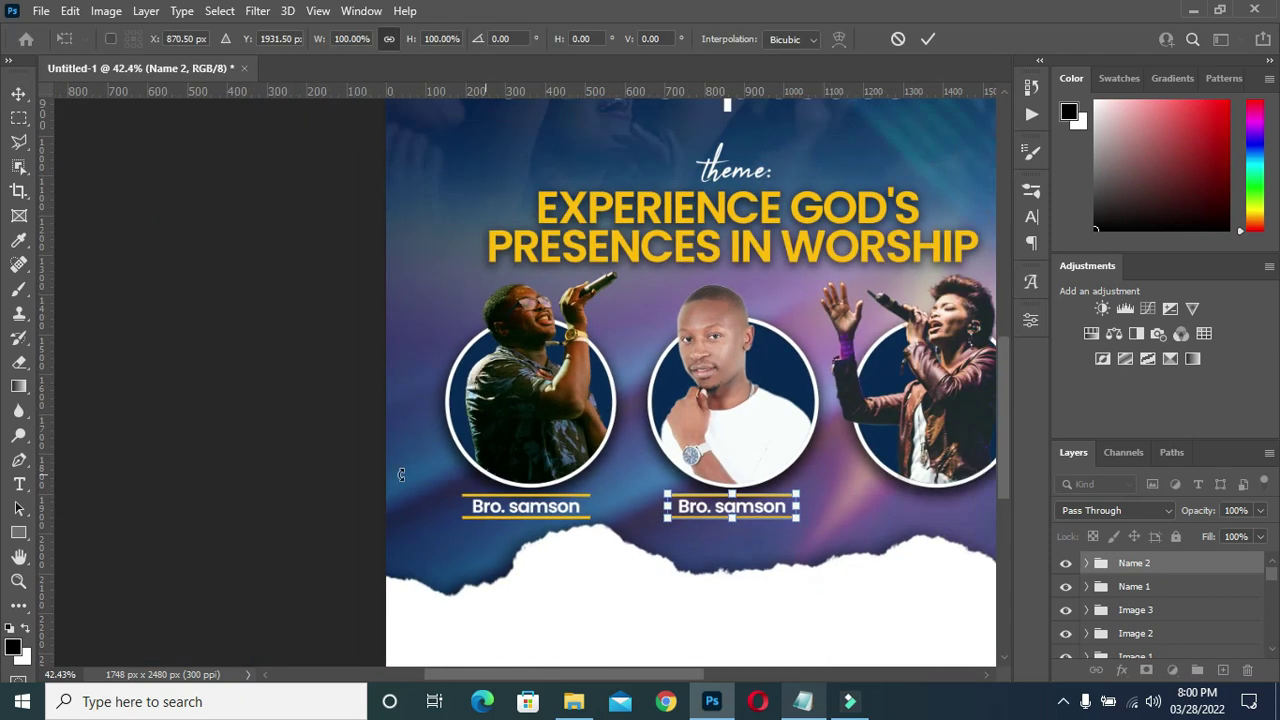
key("Return")
scroll(737, 510, "up", 2)
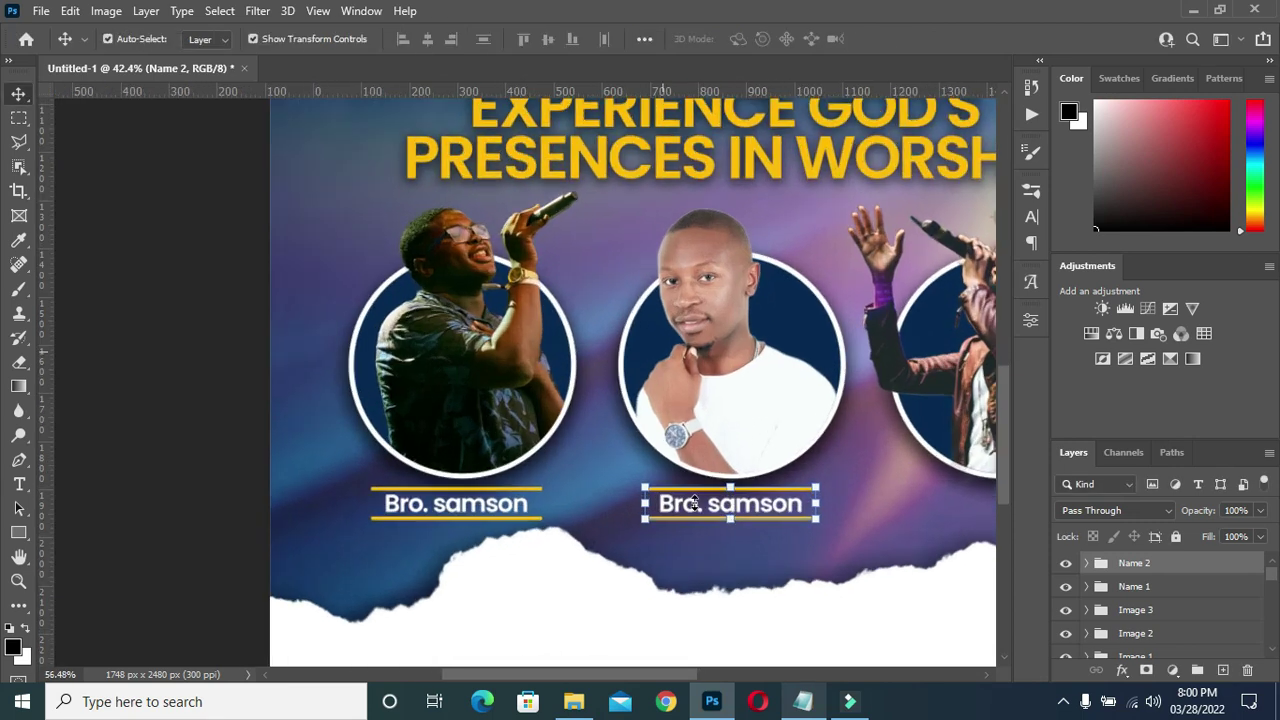
Replace the middle label's text with the second singer's name copied from the notes.
left_click(188, 456)
left_click(804, 701)
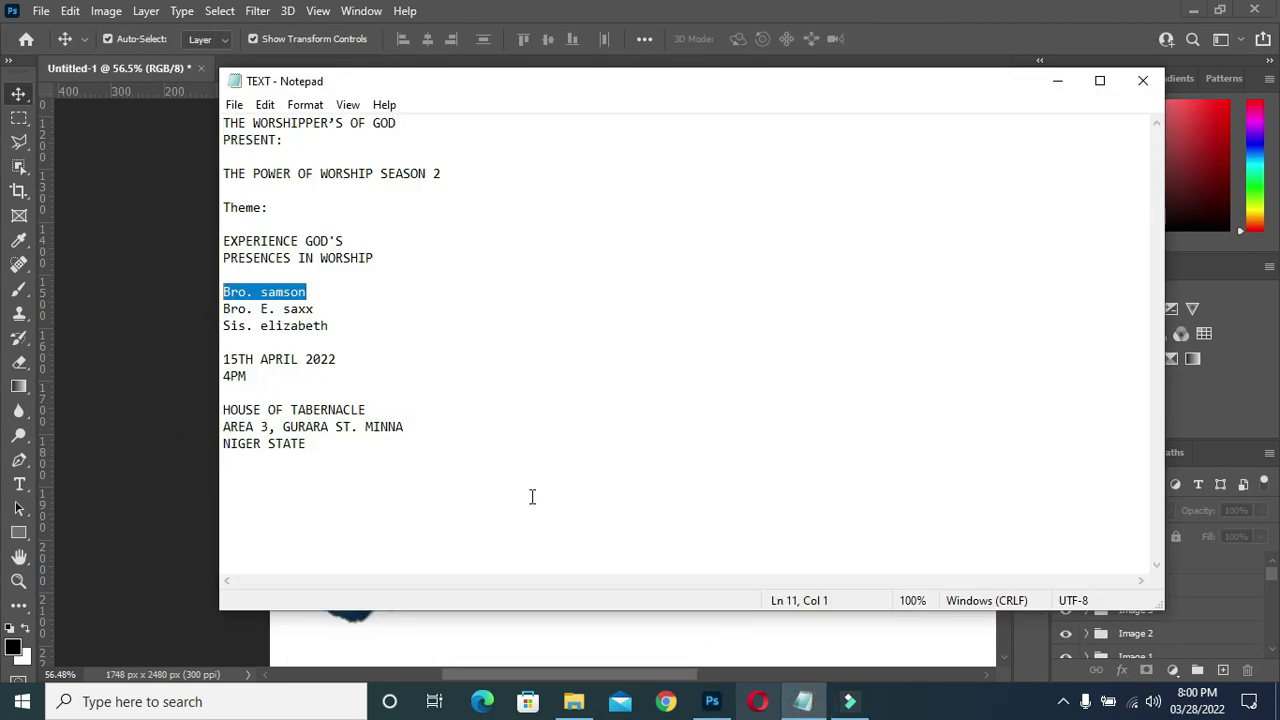
left_click(316, 309)
key("shift+Home")
key("ctrl+c")
left_click(1052, 80)
key("t")
scroll(716, 506, "up", 1)
left_click(716, 506)
key("ctrl+a")
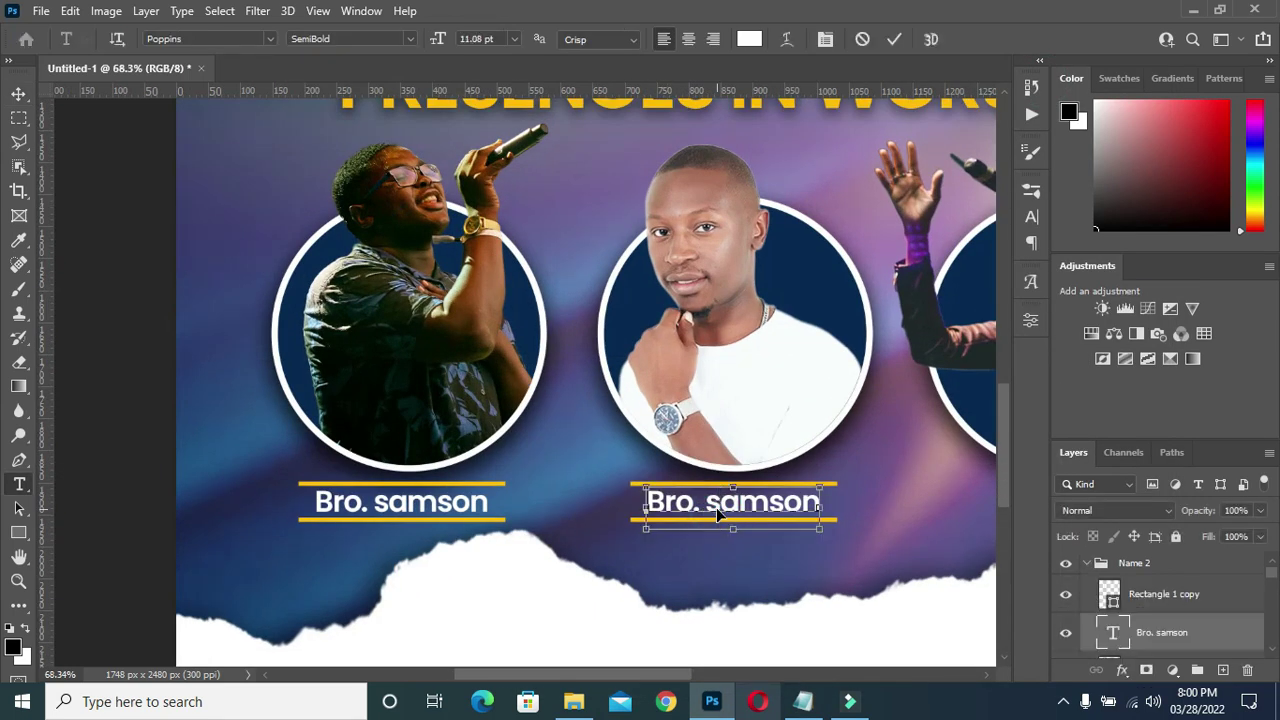
key("ctrl+v")
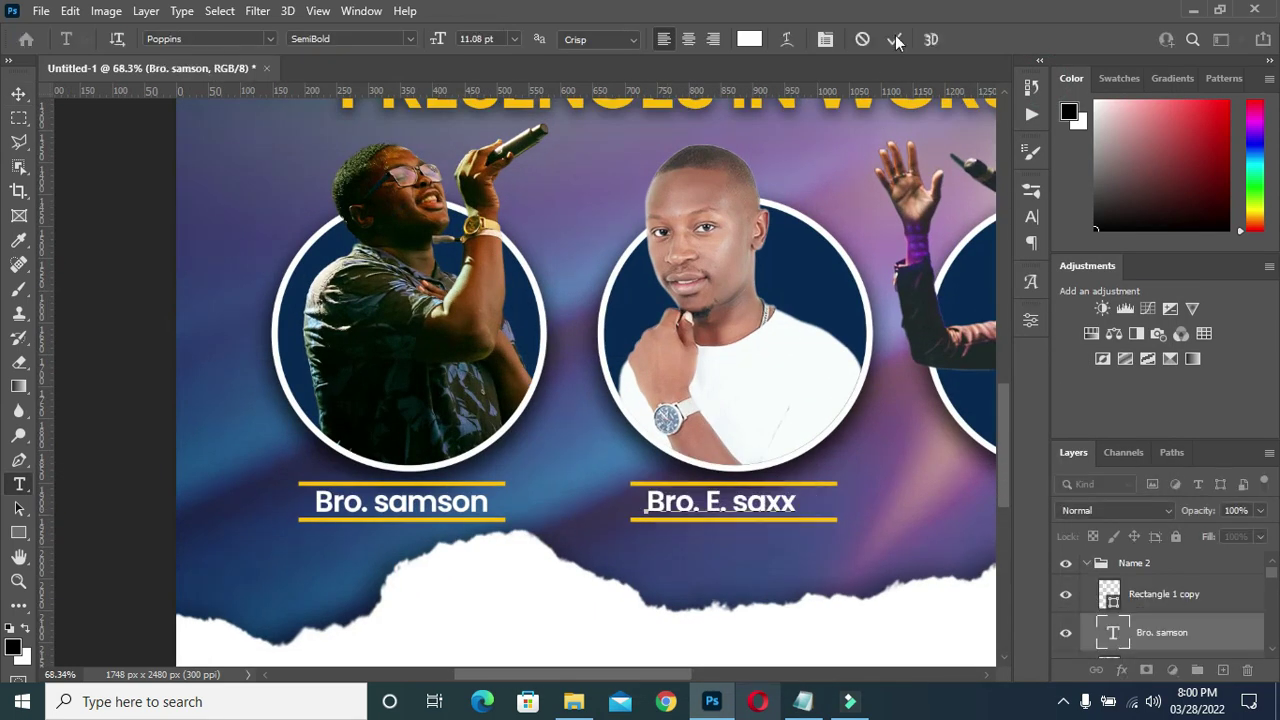
key("ctrl+Return")
Centre the middle name horizontally on its bar.
key("v")
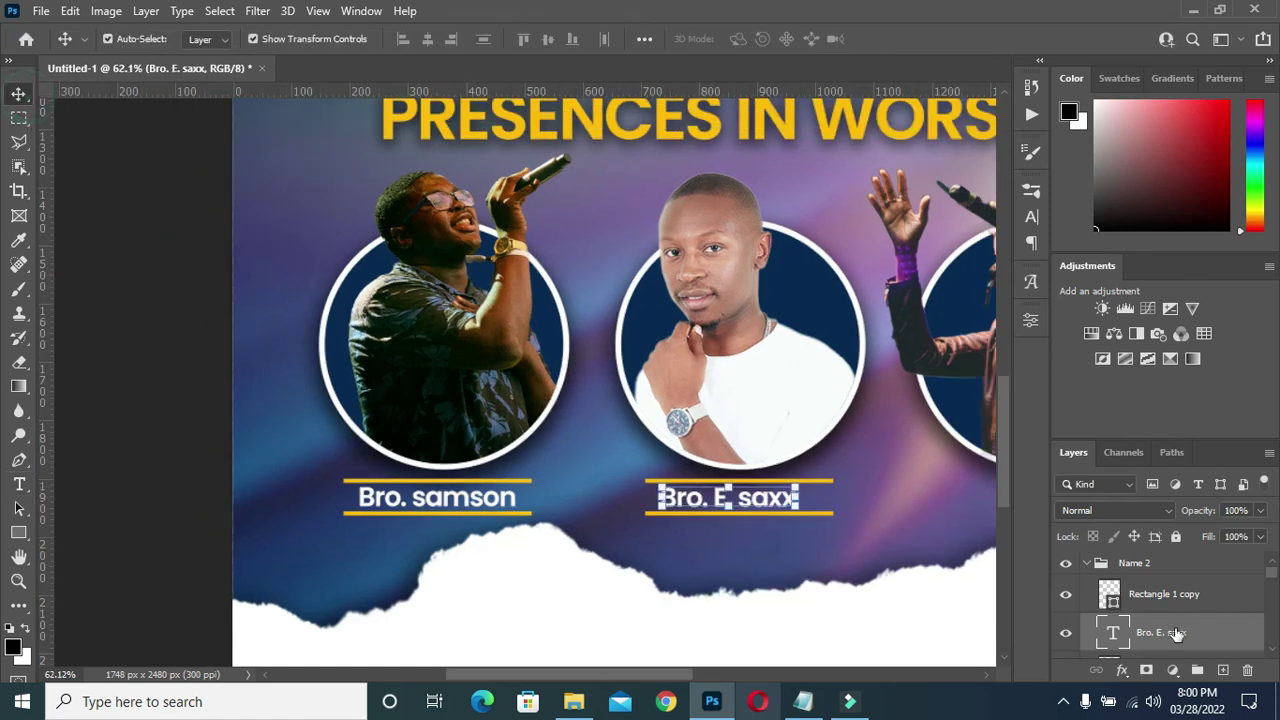
left_click(1163, 596)
left_click(1158, 597, "ctrl")
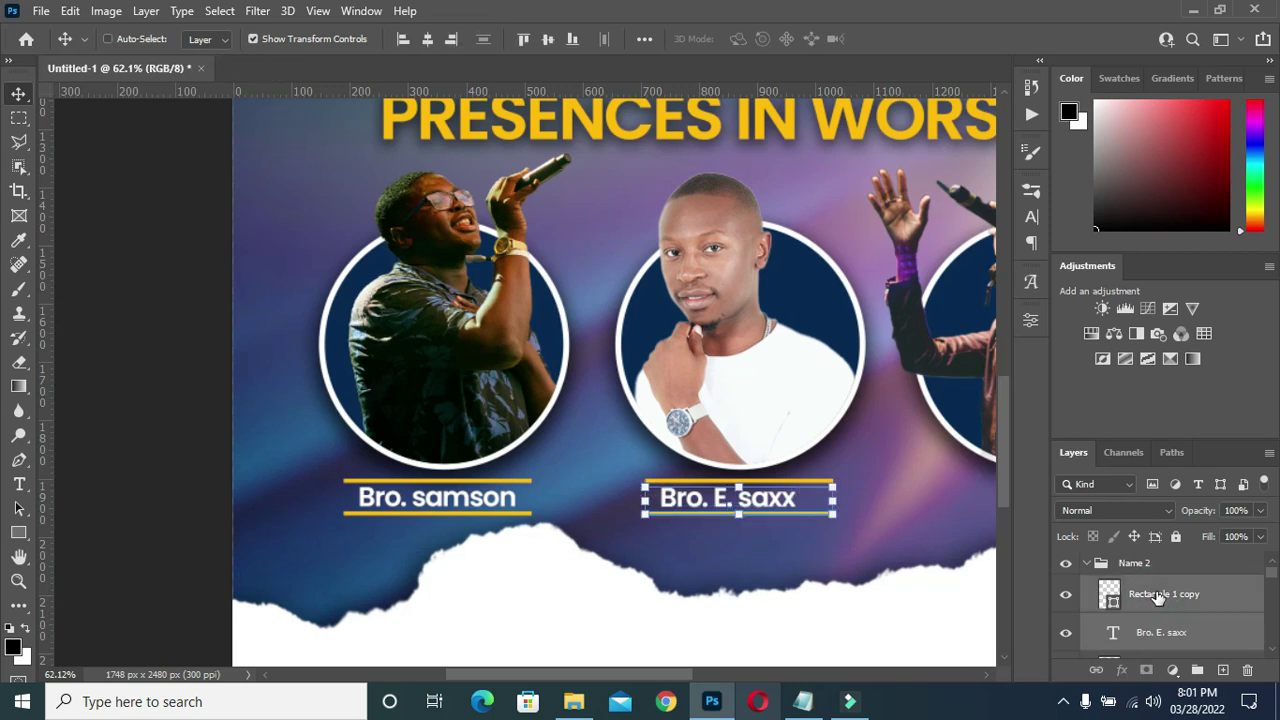
left_click(429, 38)
left_click(180, 234)
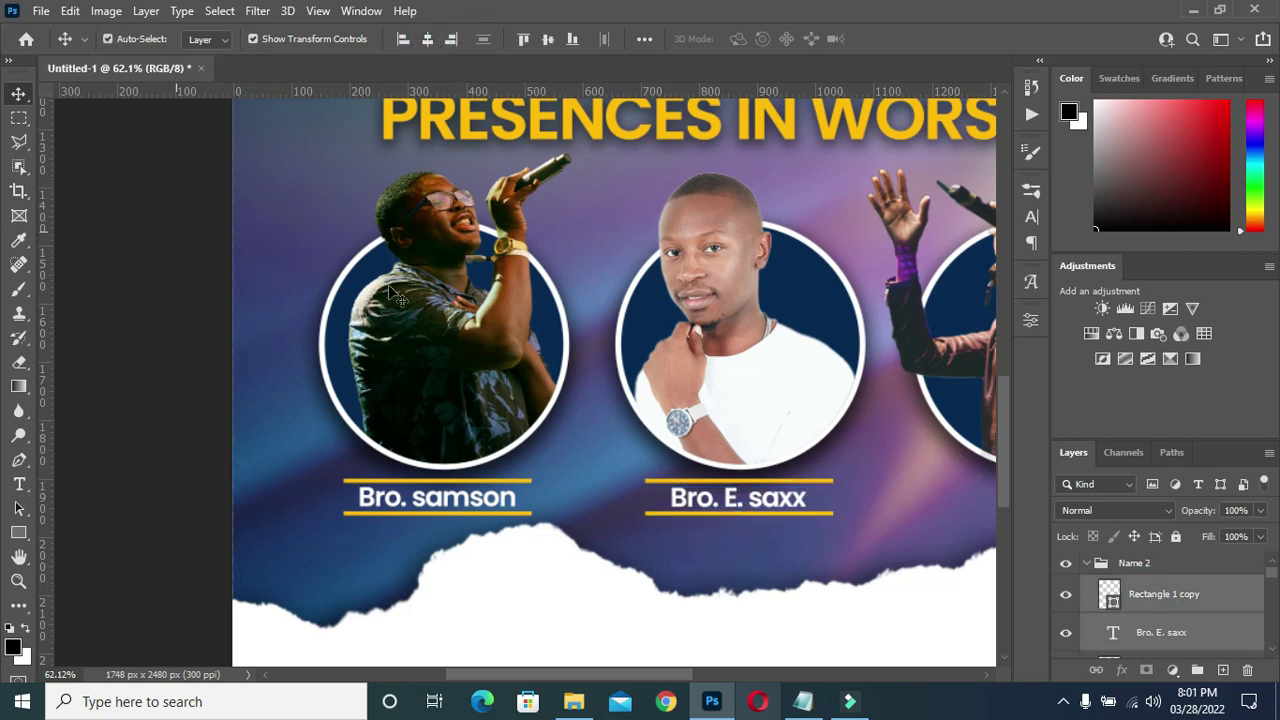
scroll(316, 271, "down", 2)
Duplicate the Name 2 group and rename the copy 'Name 3'.
left_click(1086, 563)
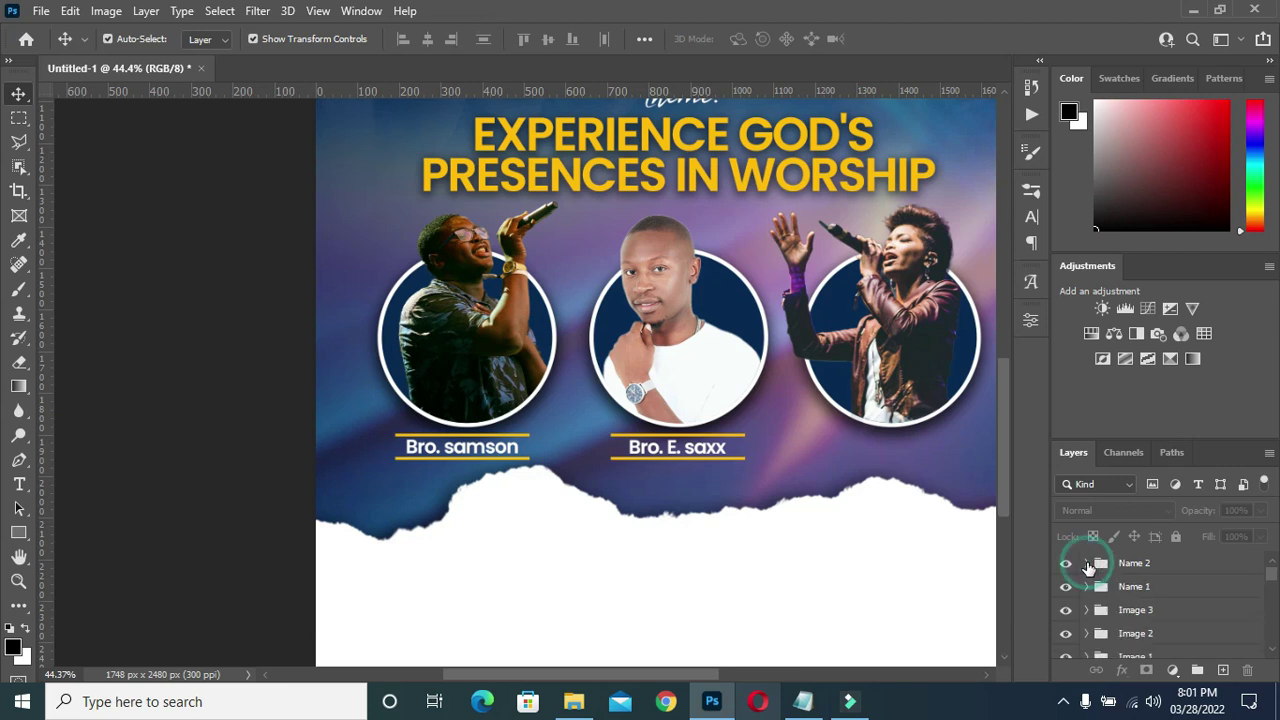
left_click_drag(1221, 668, 1221, 669)
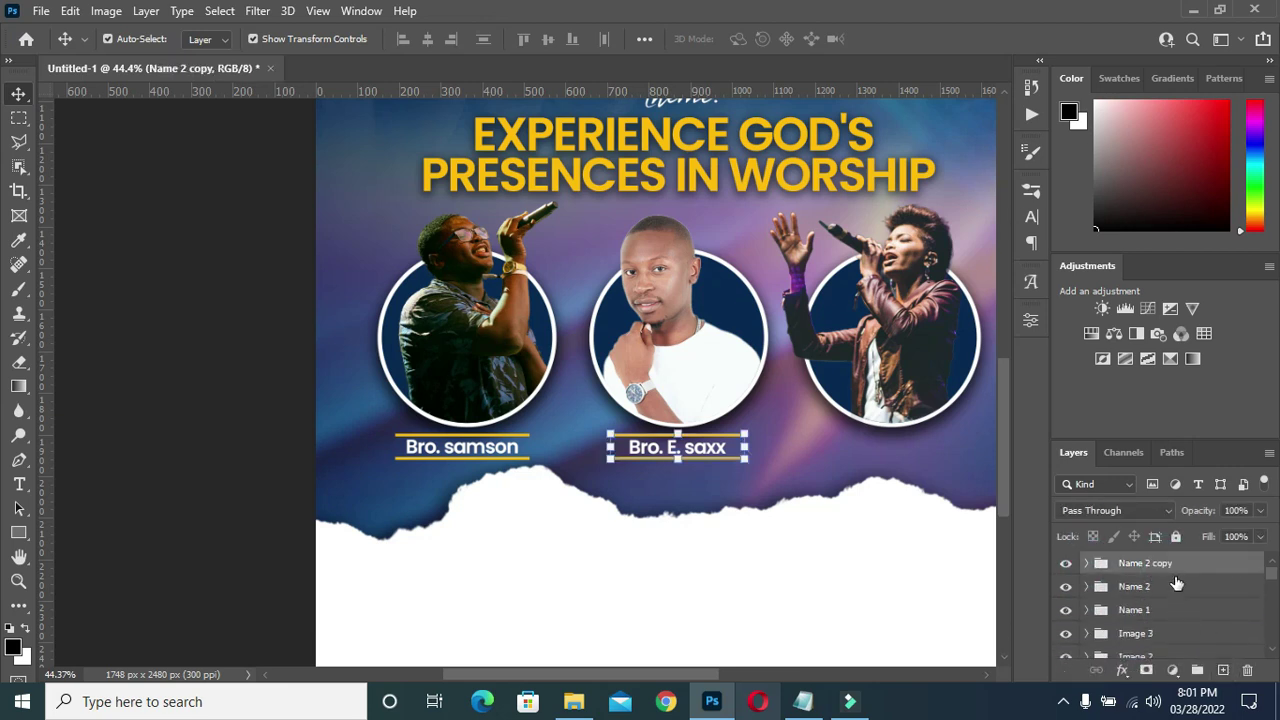
double_click(1148, 562)
left_click_drag(1145, 563, 1194, 563)
type("Name 3")
key("Return")
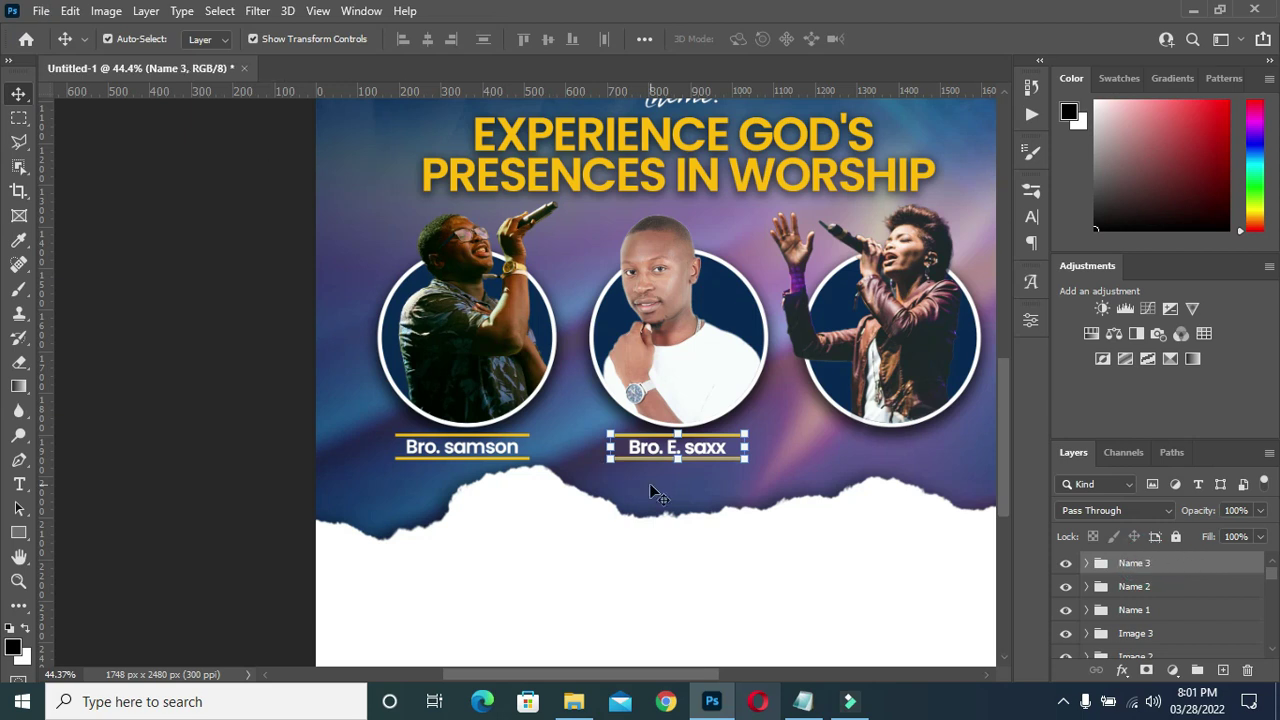
Move the Name 3 label under the right-hand singer's photo.
scroll(649, 483, "up", 2)
key("ctrl+t")
scroll(690, 457, "down", 3)
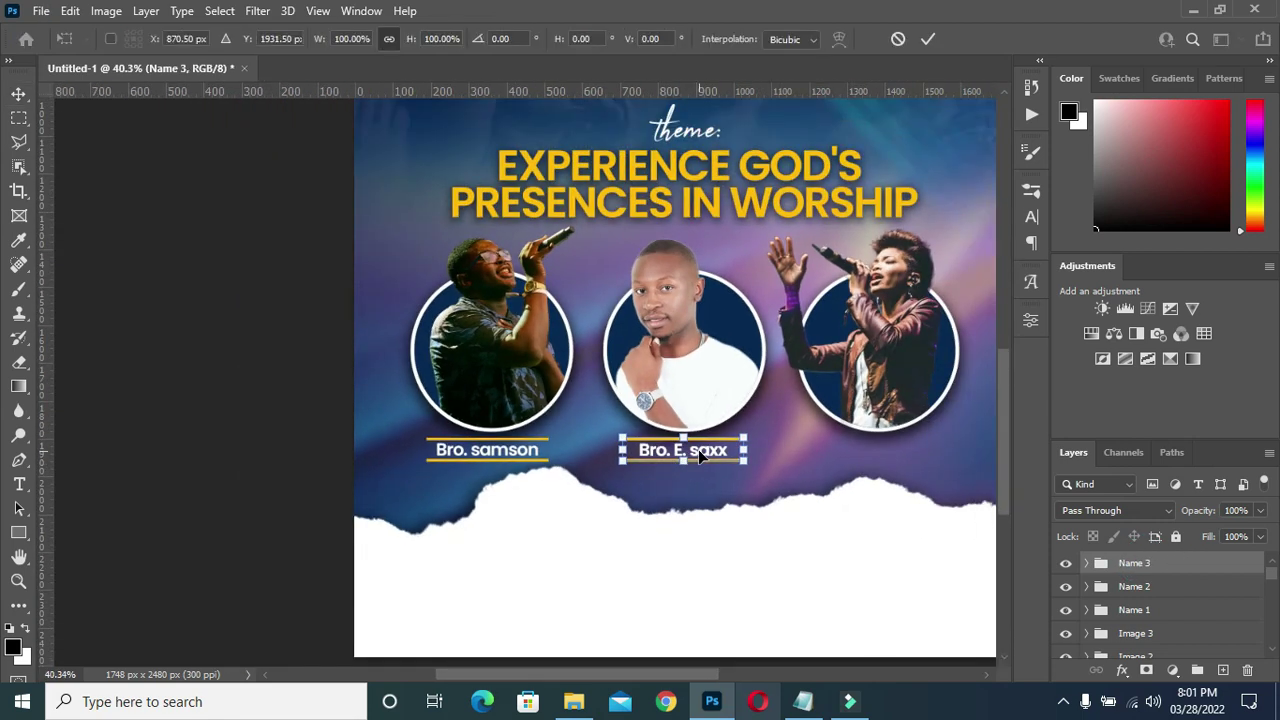
left_click_drag(700, 455, 879, 461)
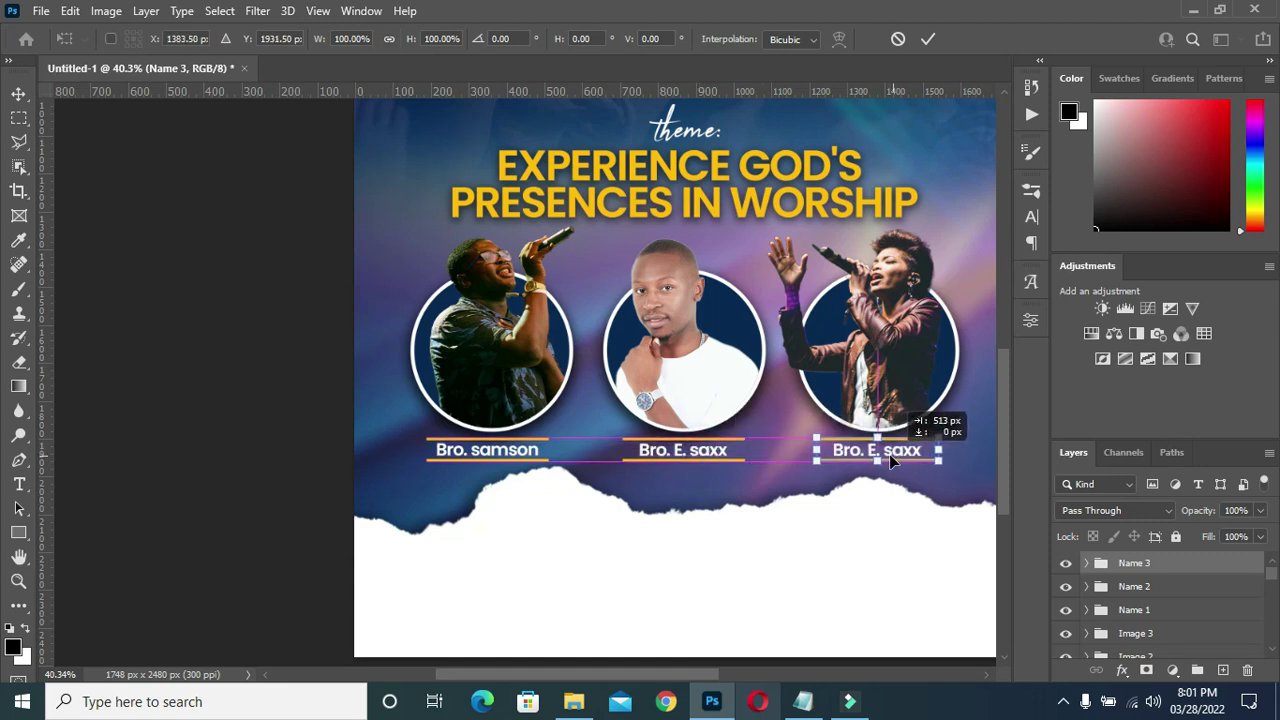
scroll(880, 461, "up", 2)
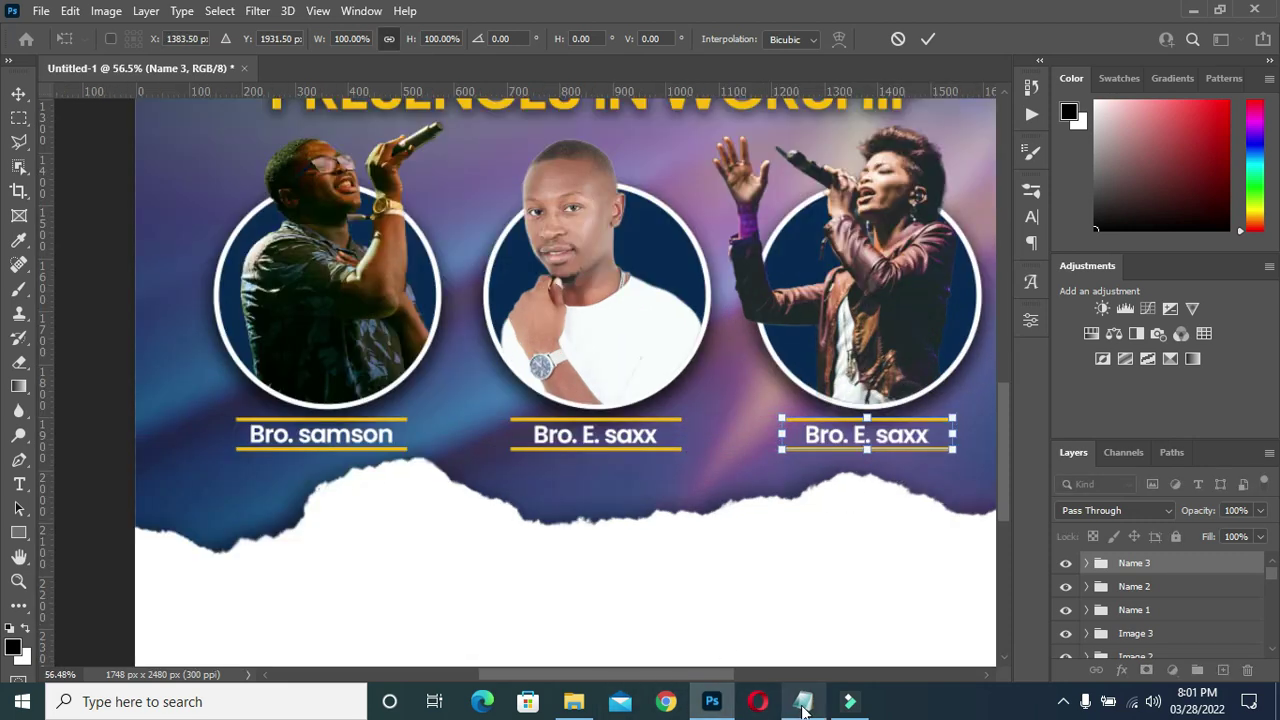
Replace the third label's text with the third singer's name from the notes.
left_click(803, 701)
triple_click(328, 326)
key("ctrl+c")
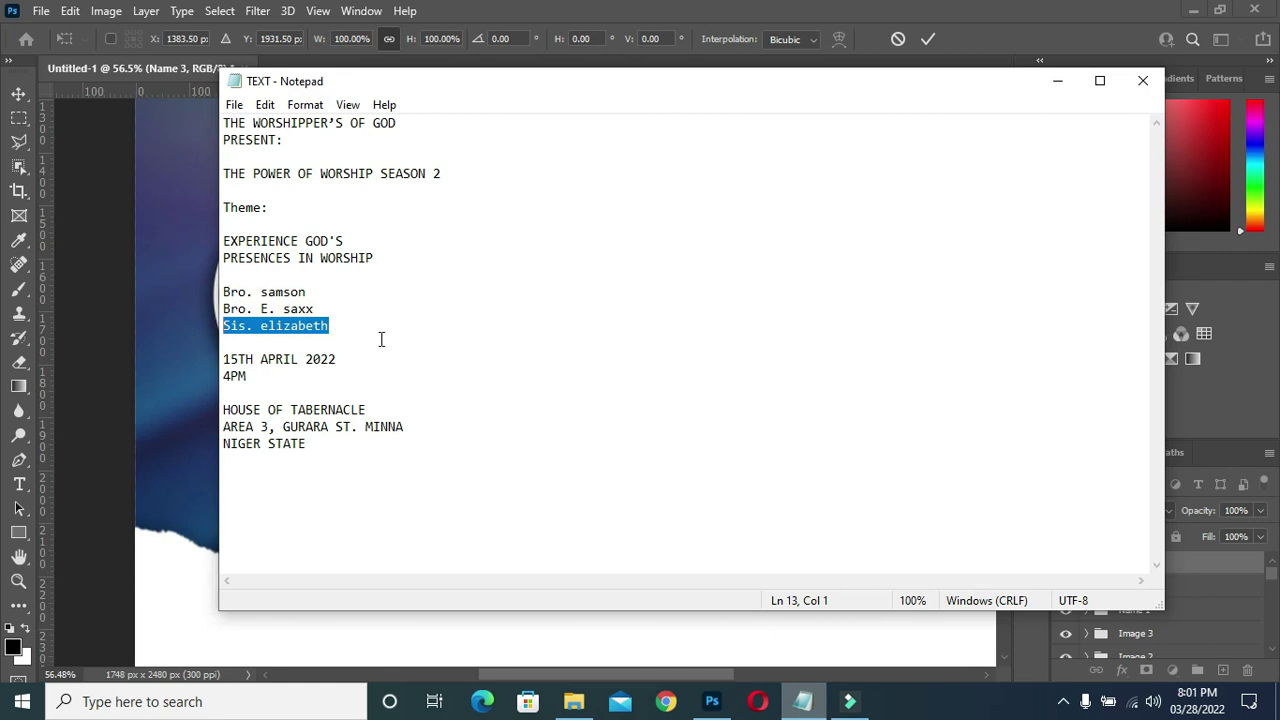
left_click(1057, 80)
left_click(939, 40)
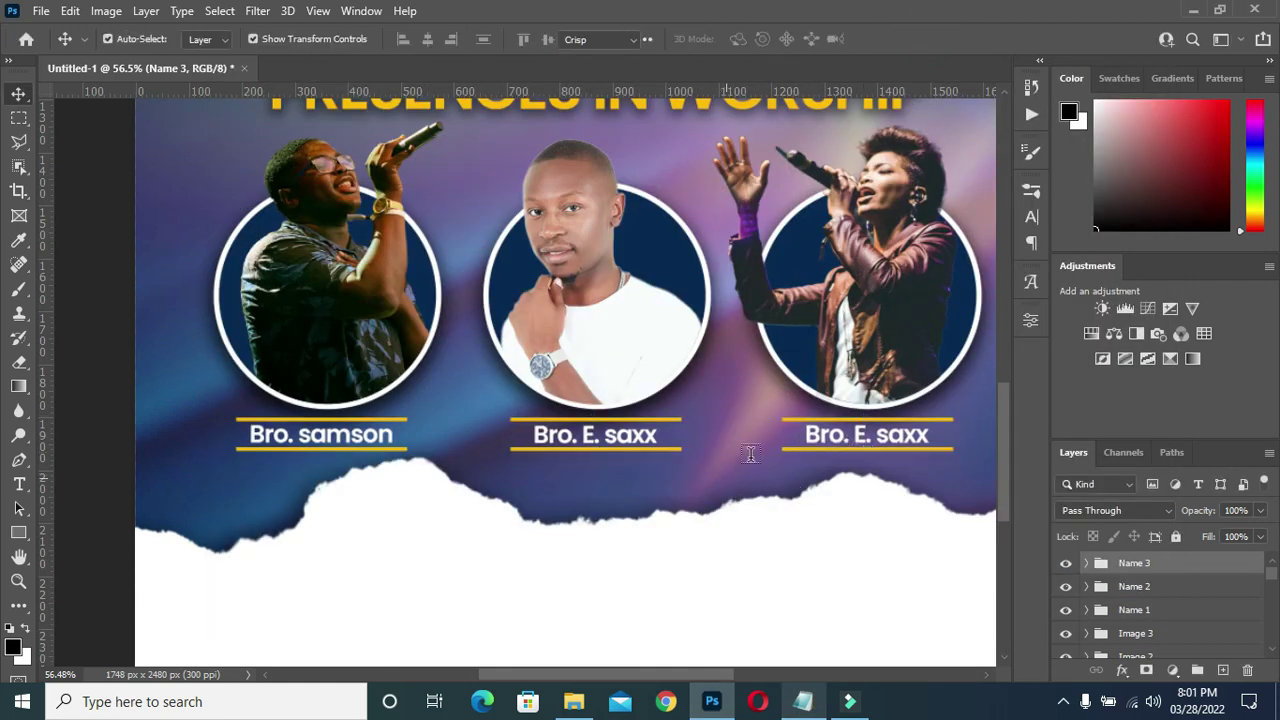
key("t")
left_click(825, 436)
key("ctrl+a")
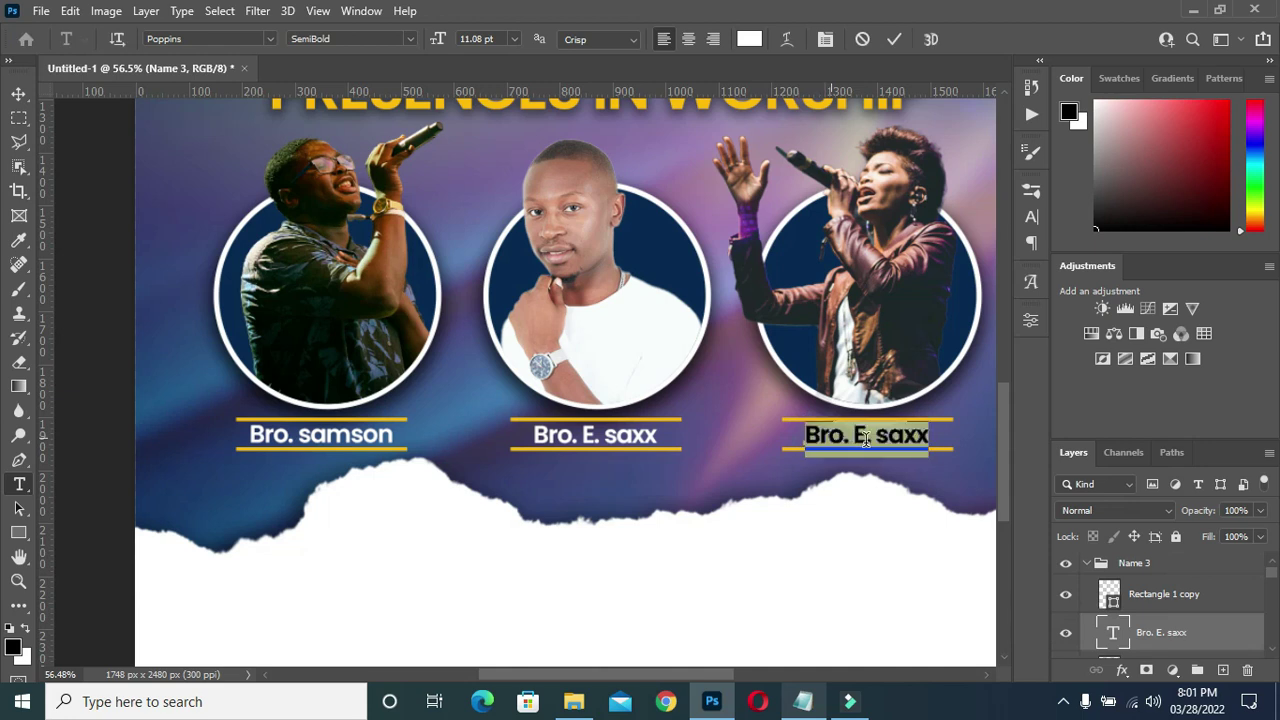
key("ctrl+v")
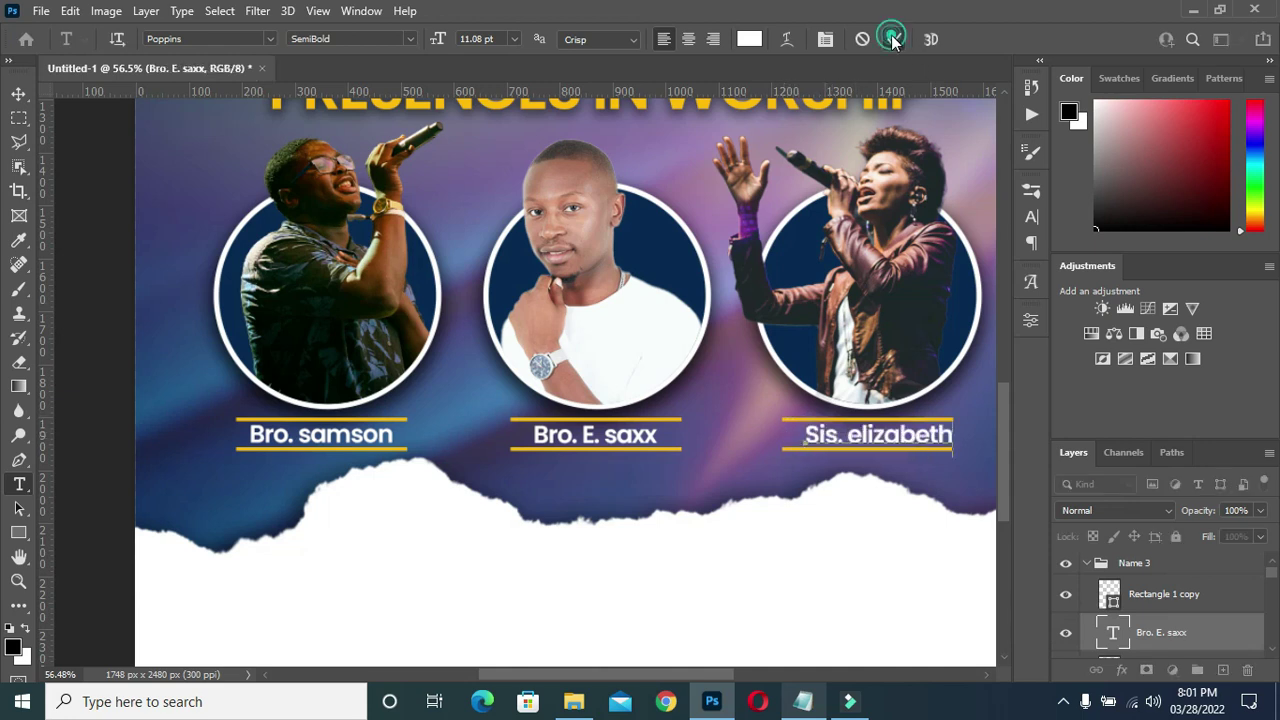
left_click(893, 38)
Line the third name up with its bar and deselect the label layers.
left_click(1146, 598)
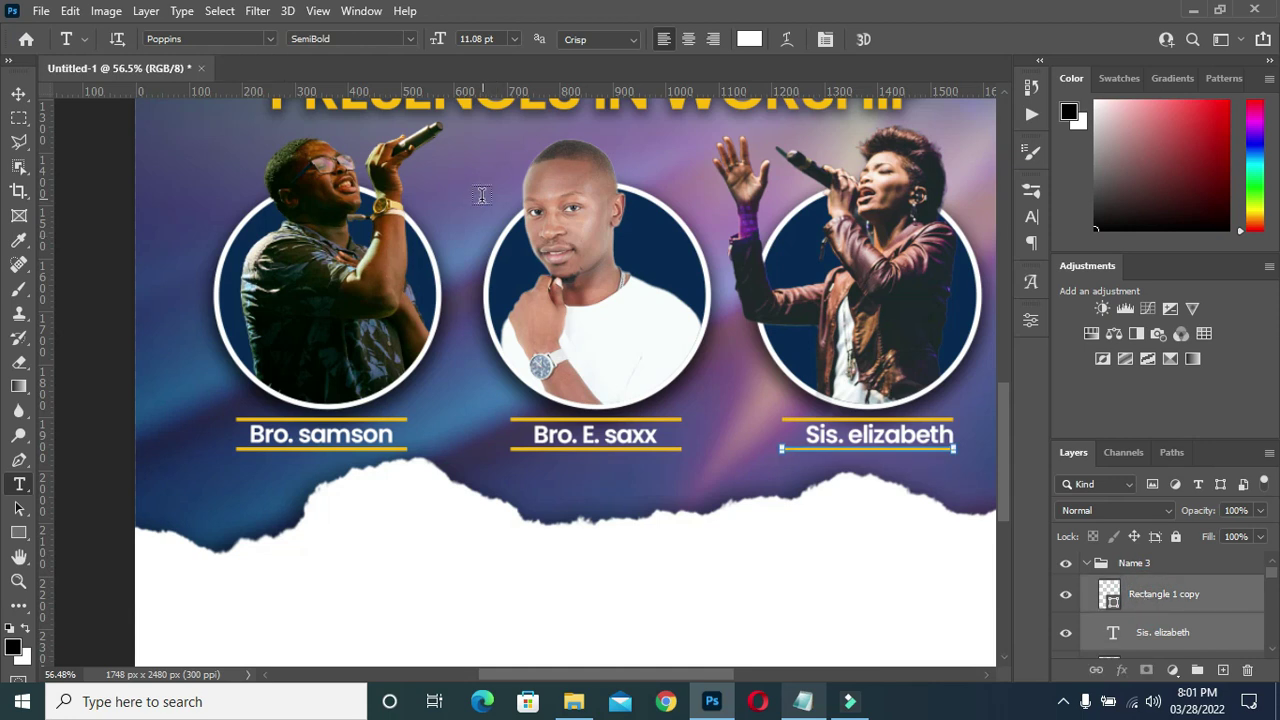
left_click(21, 95)
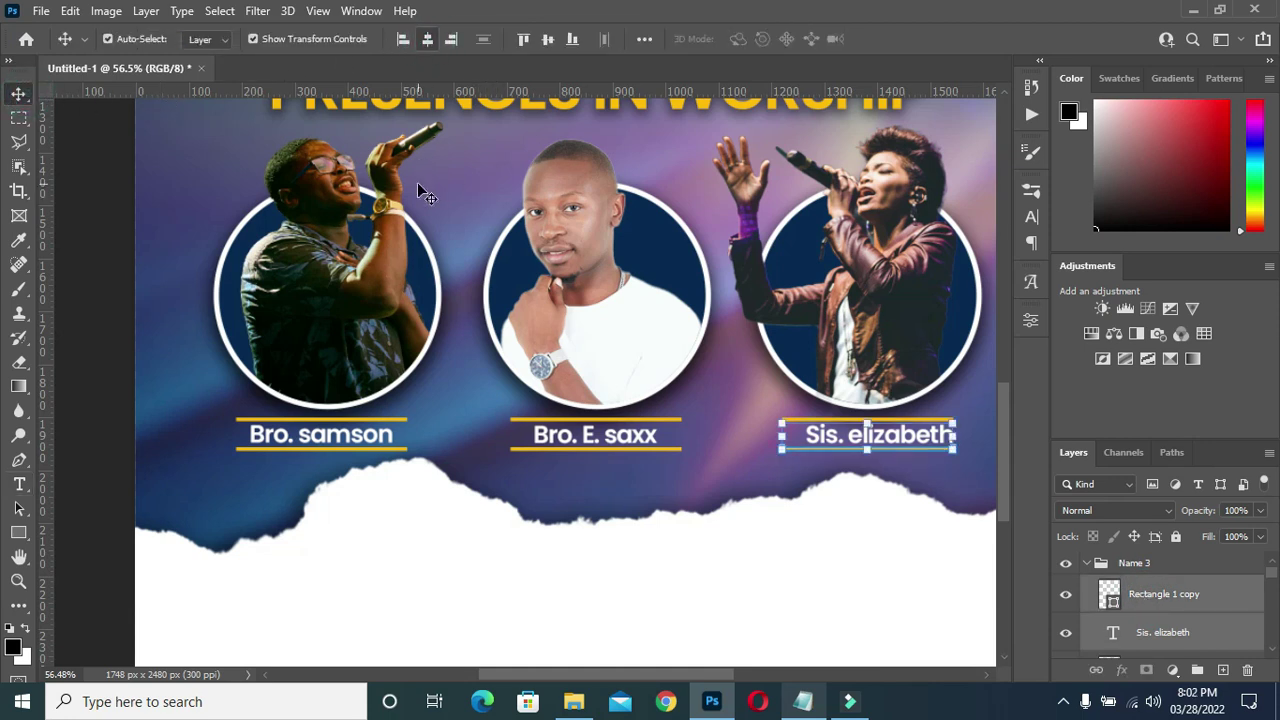
left_click(125, 295)
Add a '15' text layer in the white area below the torn paper edge.
scroll(475, 335, "down", 3)
scroll(530, 333, "down", 2)
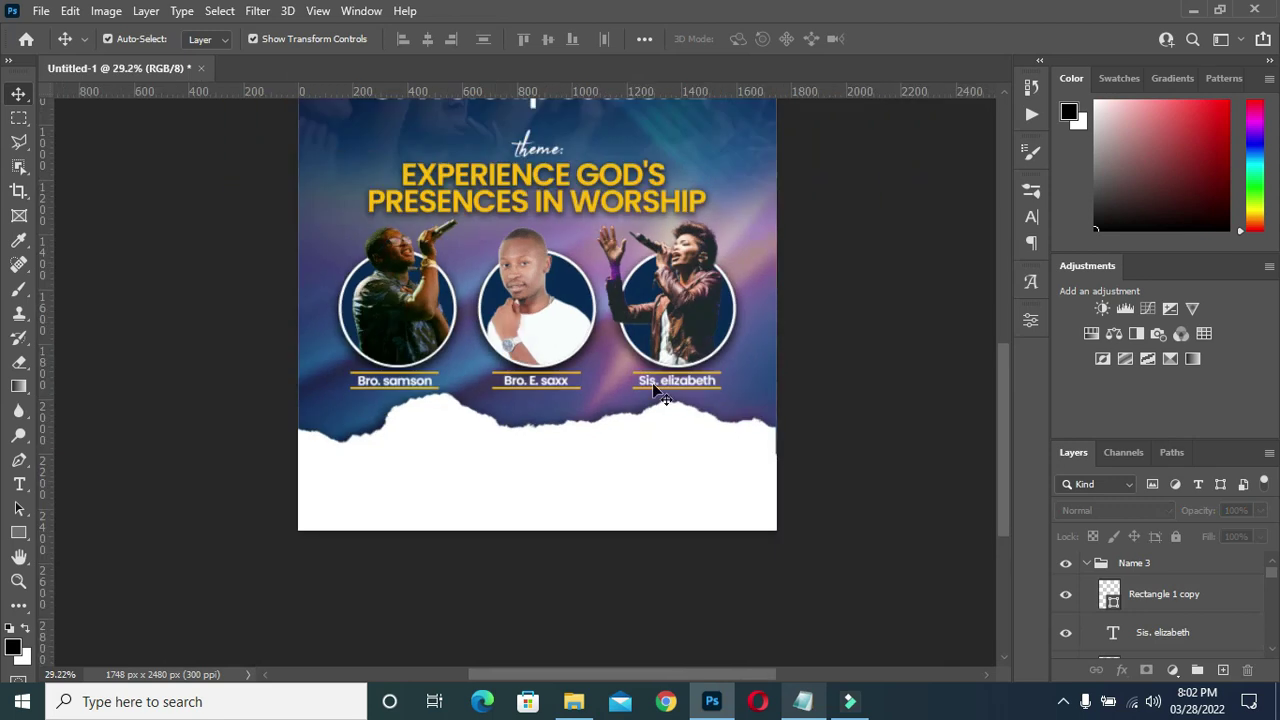
scroll(510, 437, "down", 1)
scroll(510, 437, "up", 2)
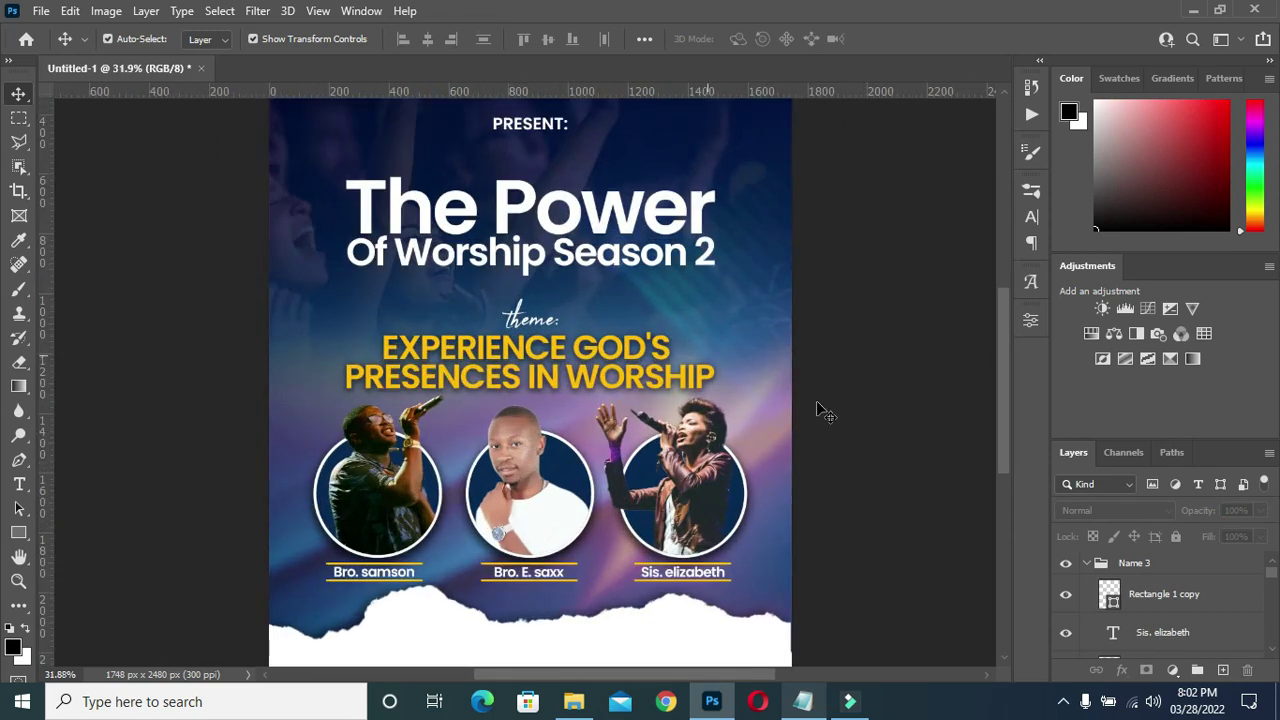
left_click_drag(1004, 460, 994, 534)
scroll(352, 480, "up", 1)
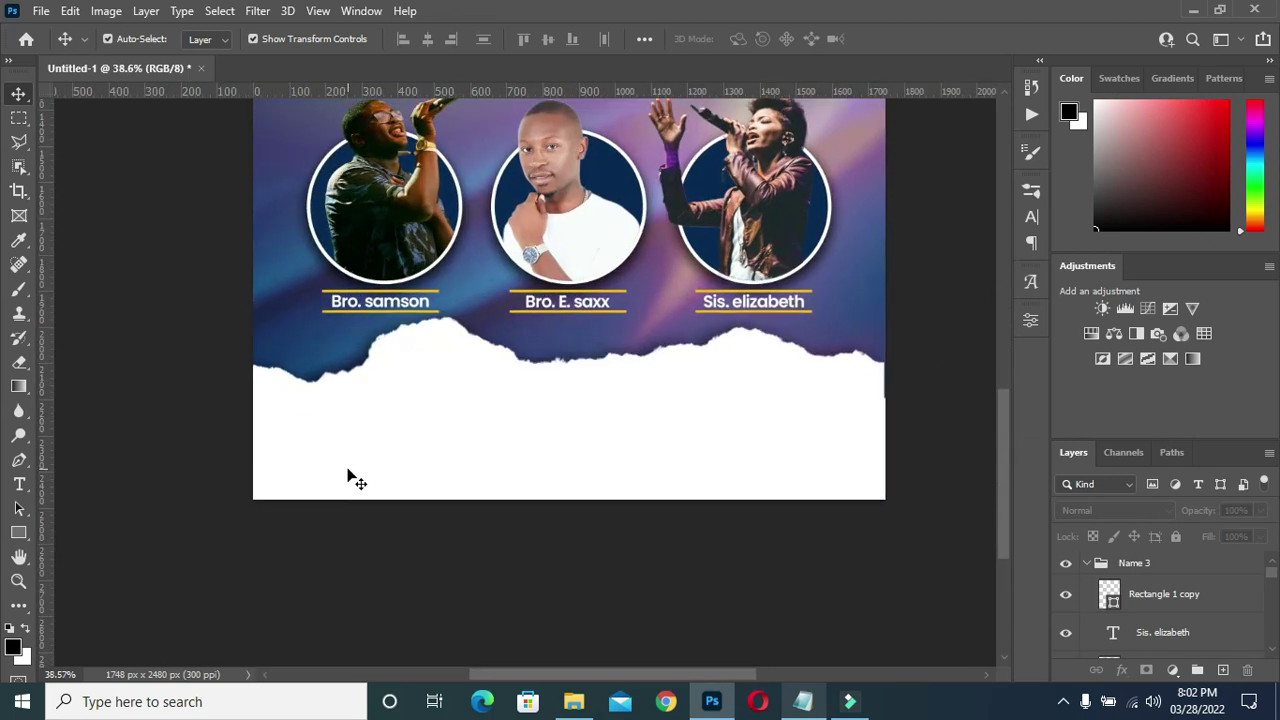
key("t")
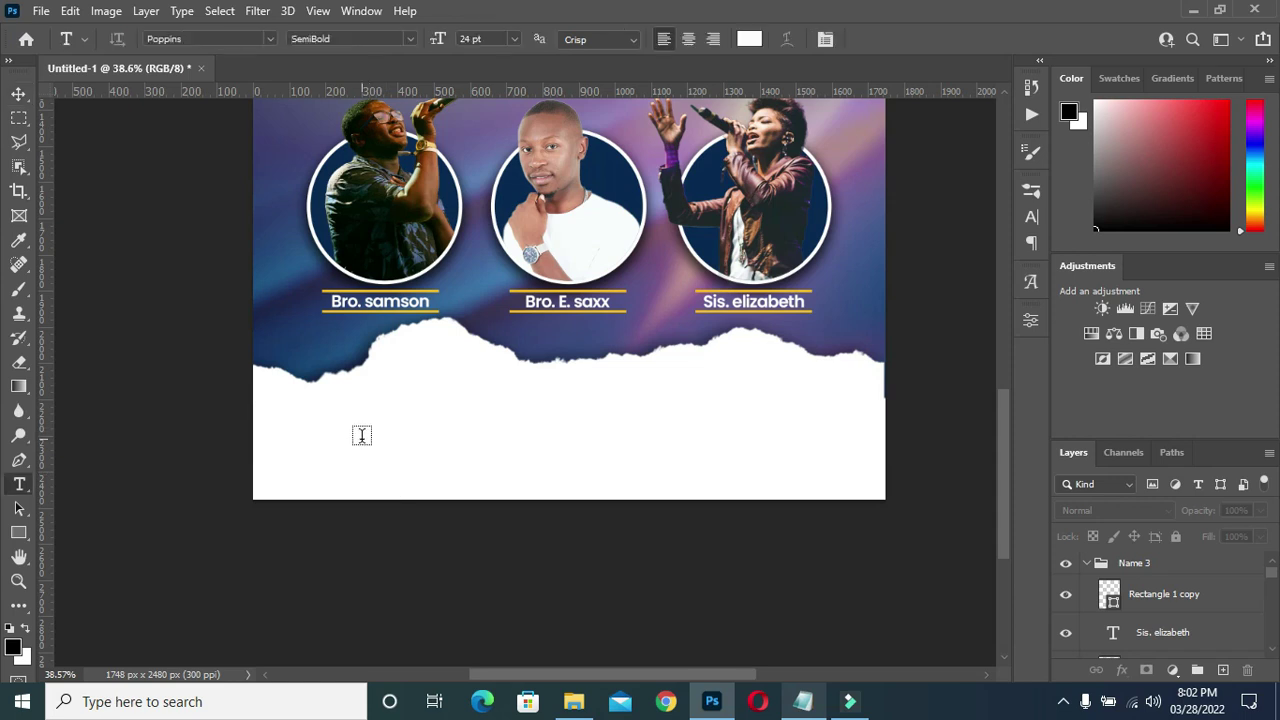
left_click(506, 466)
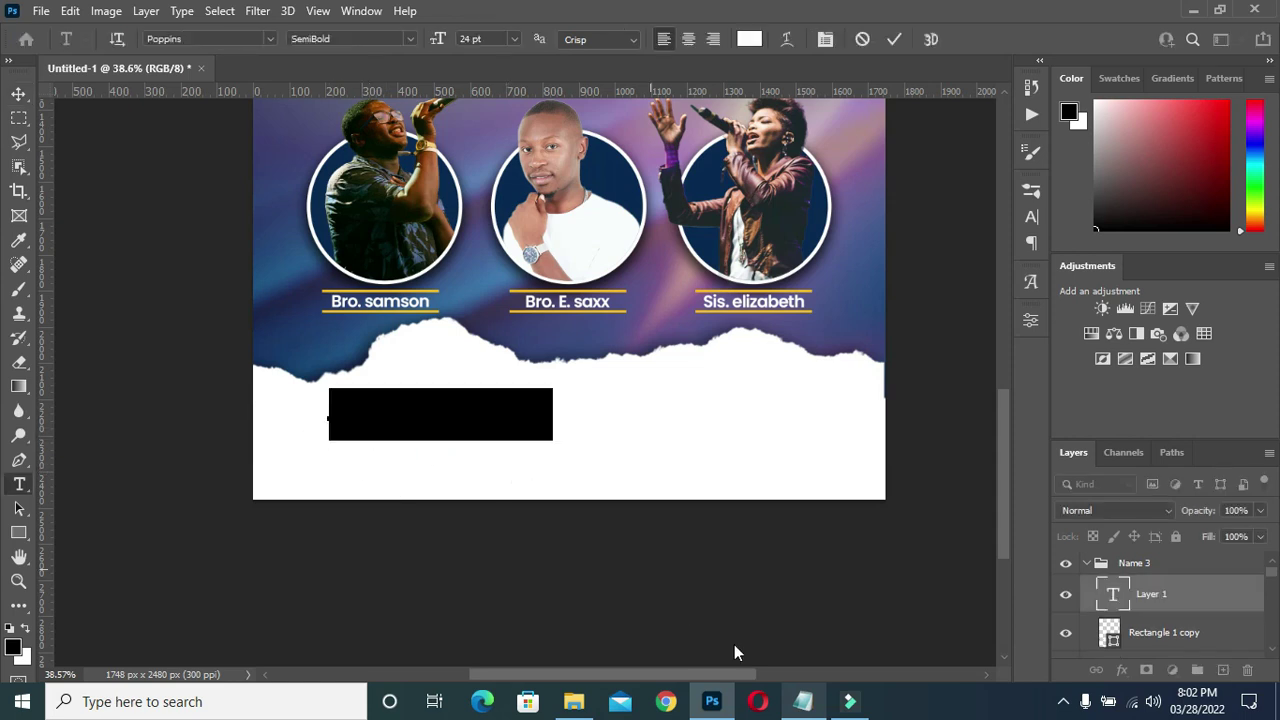
left_click(792, 704)
left_click_drag(239, 358, 232, 364)
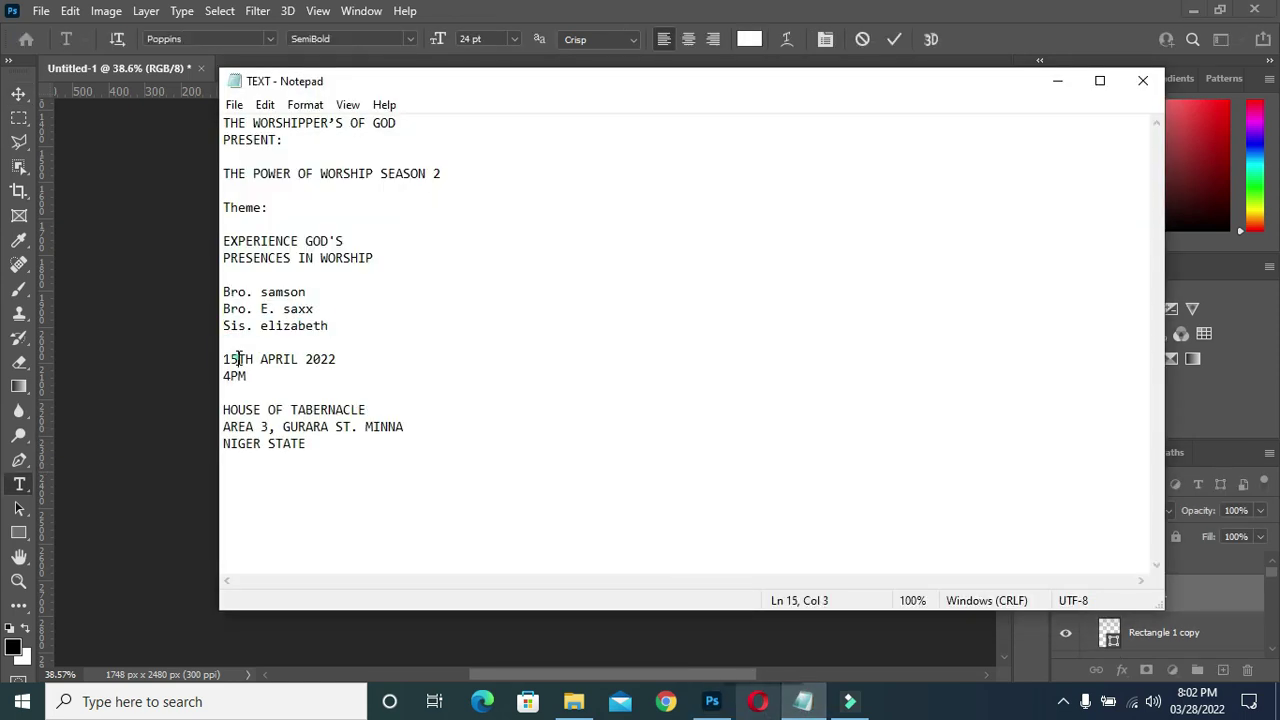
left_click(1057, 80)
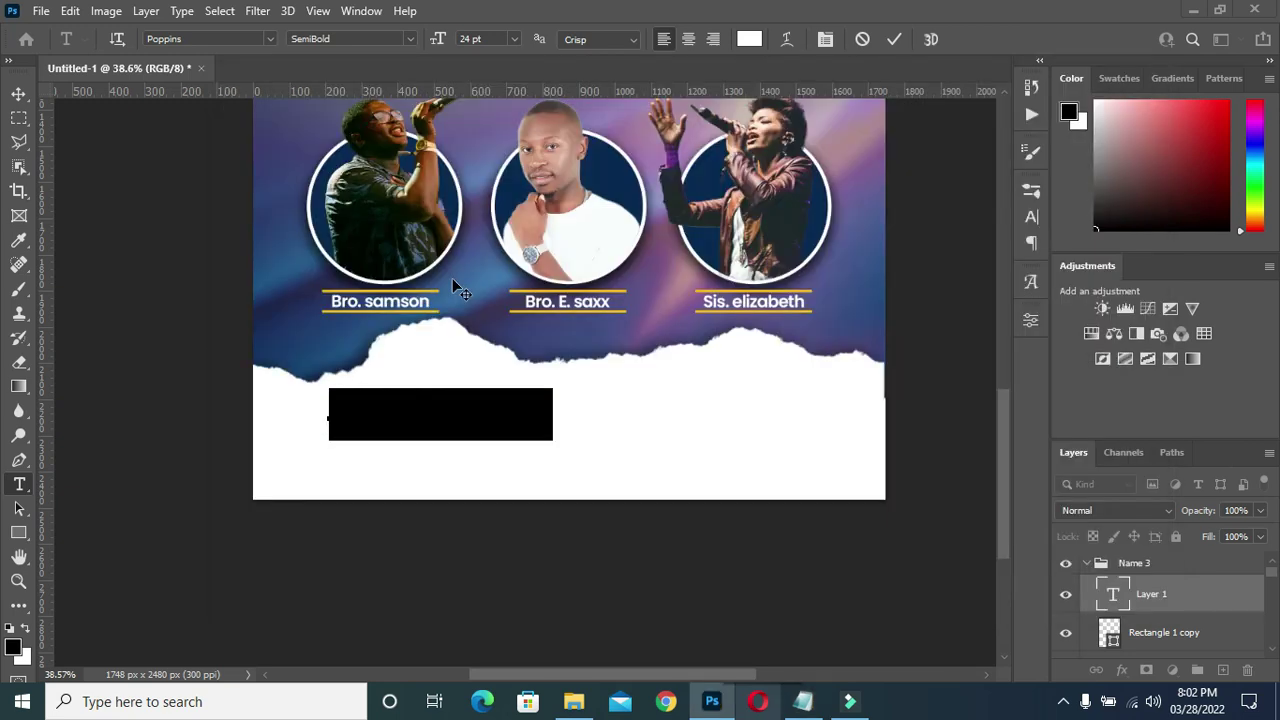
key("BackSpace")
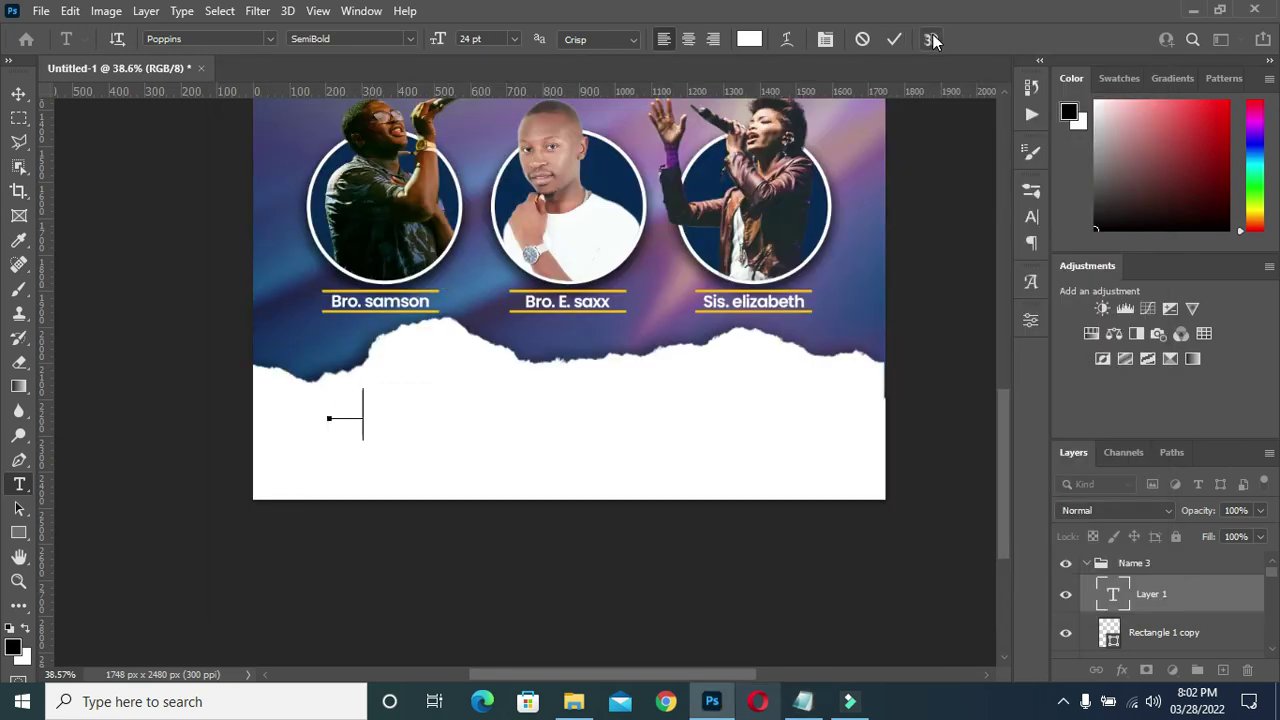
left_click(901, 40)
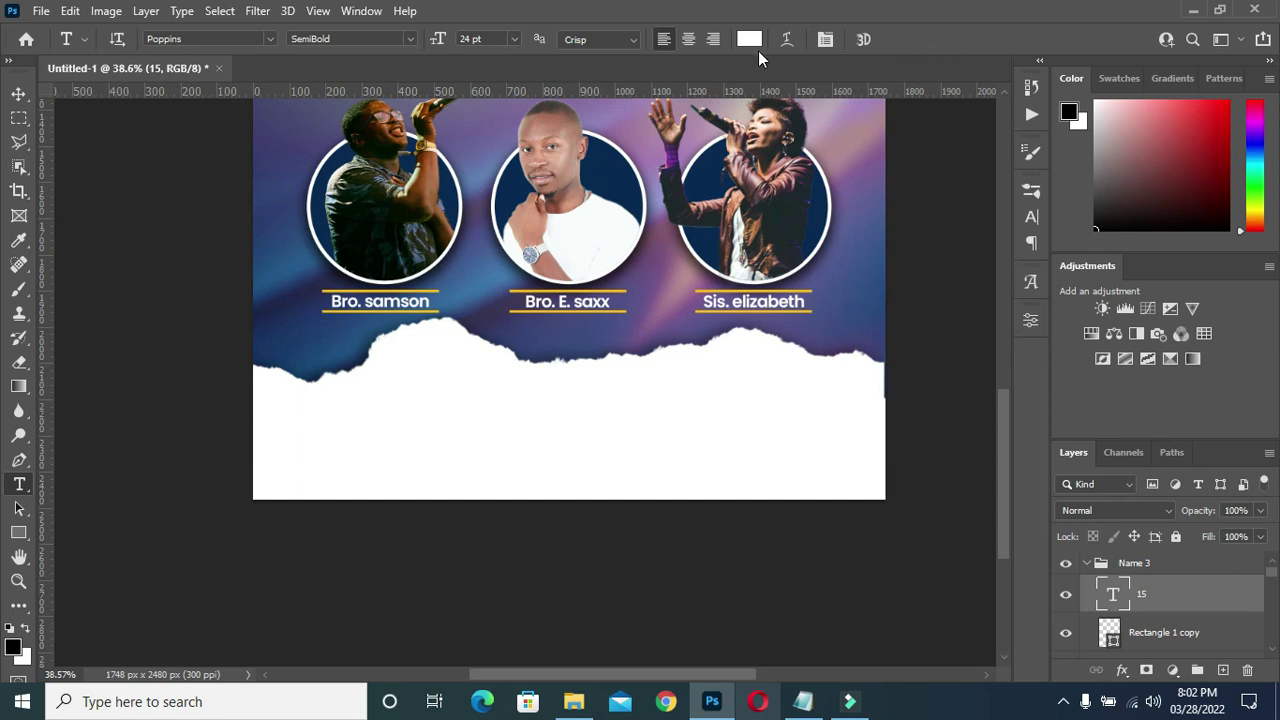
Colour the 15 black (000000) and tighten its letter spacing.
left_click(754, 42)
type("000000")
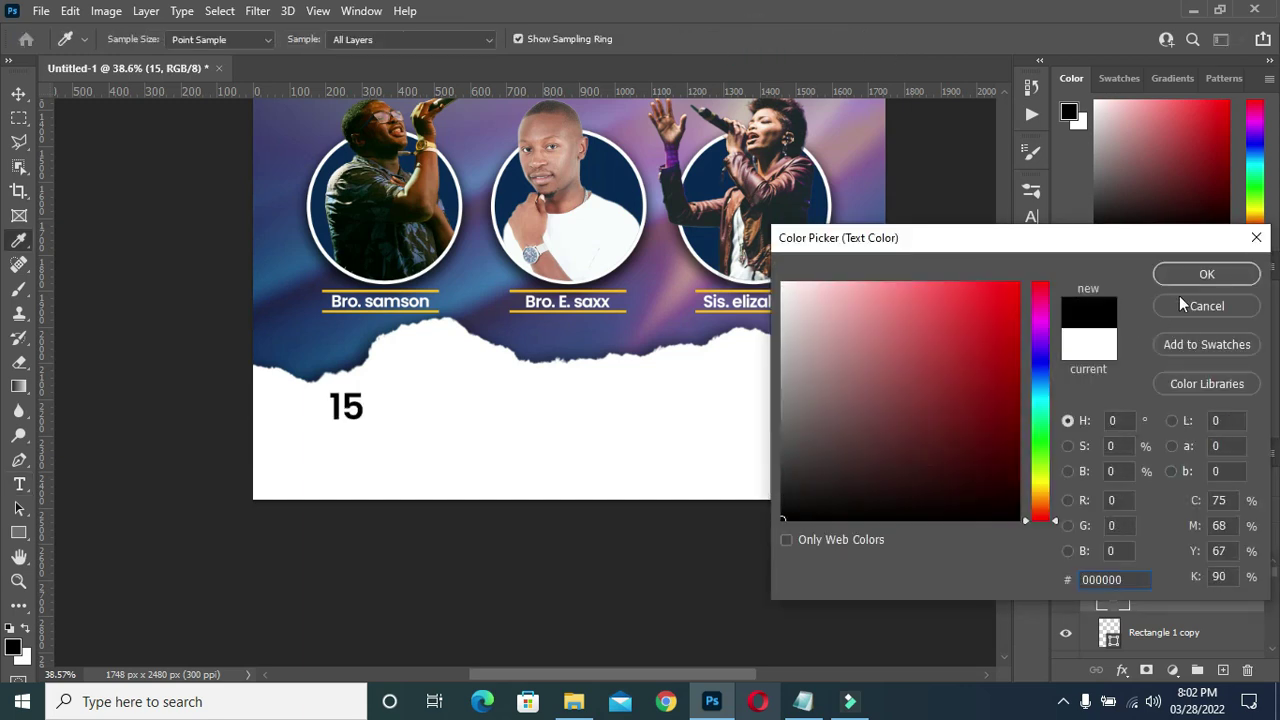
left_click(1207, 274)
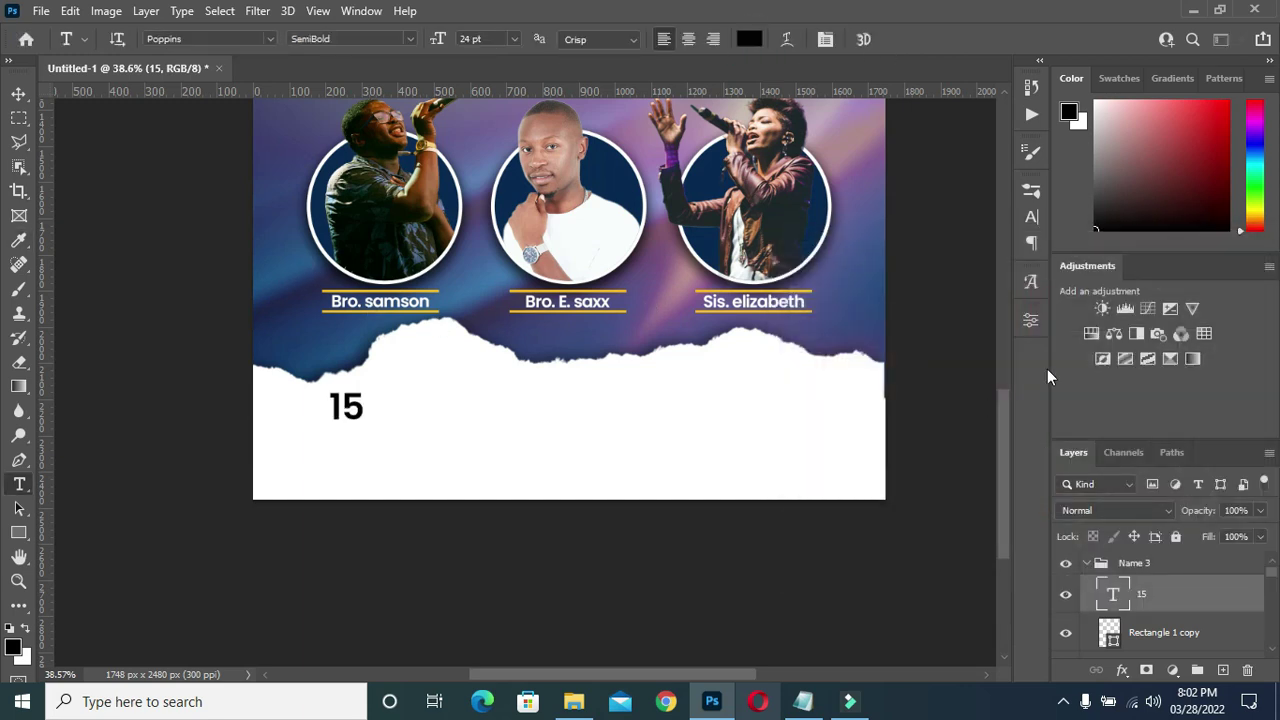
left_click(1030, 218)
left_click_drag(930, 260, 926, 261)
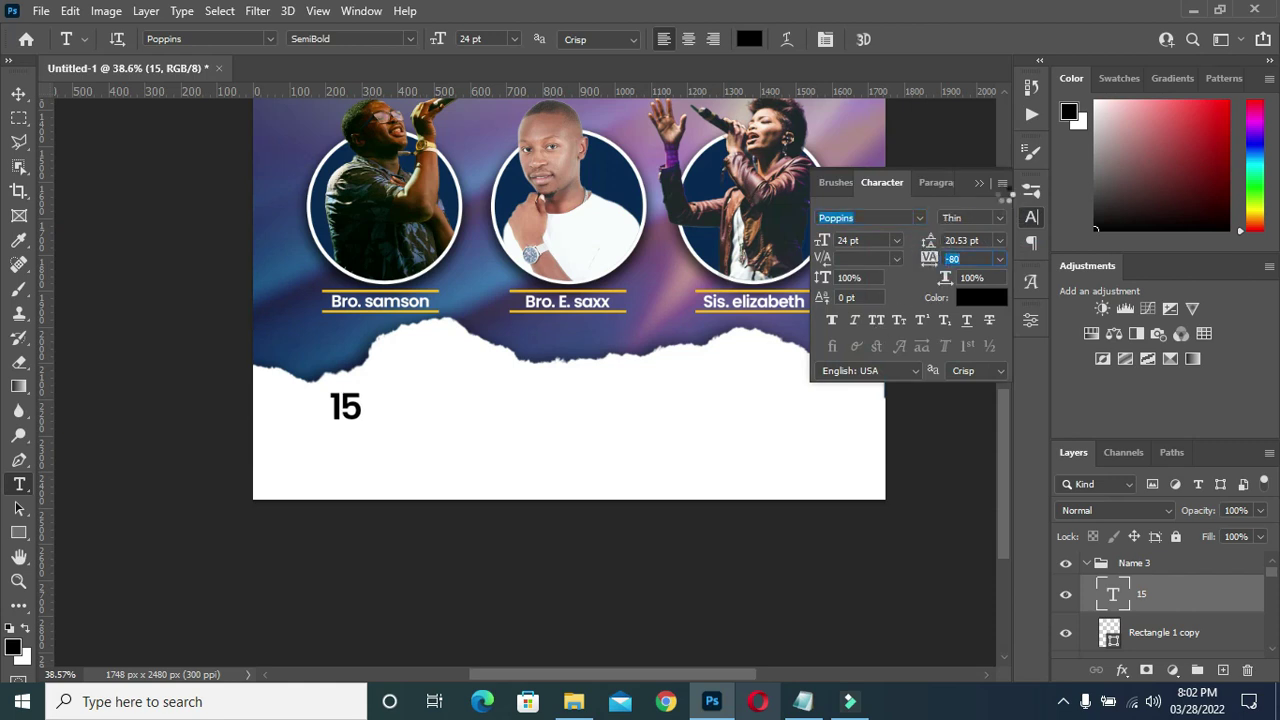
left_click(980, 185)
Scale the 15 to about 264% and move it up and right, left of centre.
left_click(19, 93)
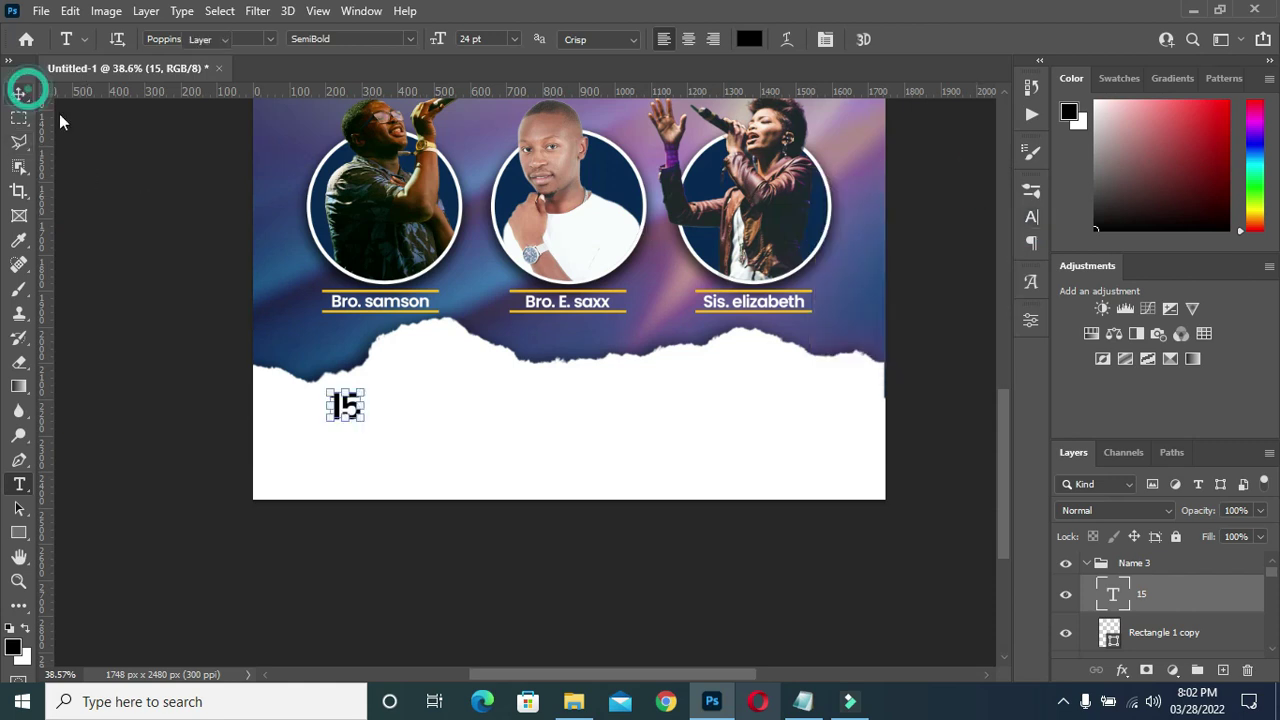
key("ctrl+t")
scroll(345, 425, "up", 2)
left_click_drag(347, 453, 347, 536)
left_click_drag(368, 430, 398, 406)
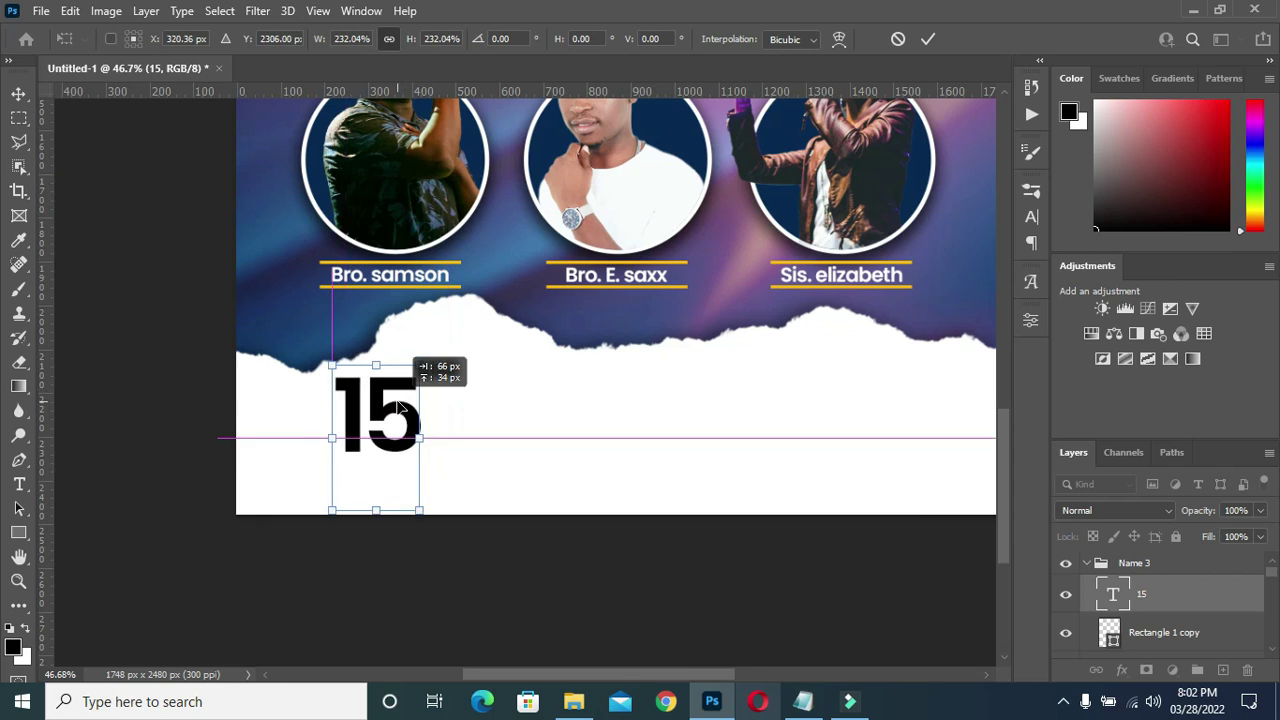
left_click_drag(419, 437, 431, 437)
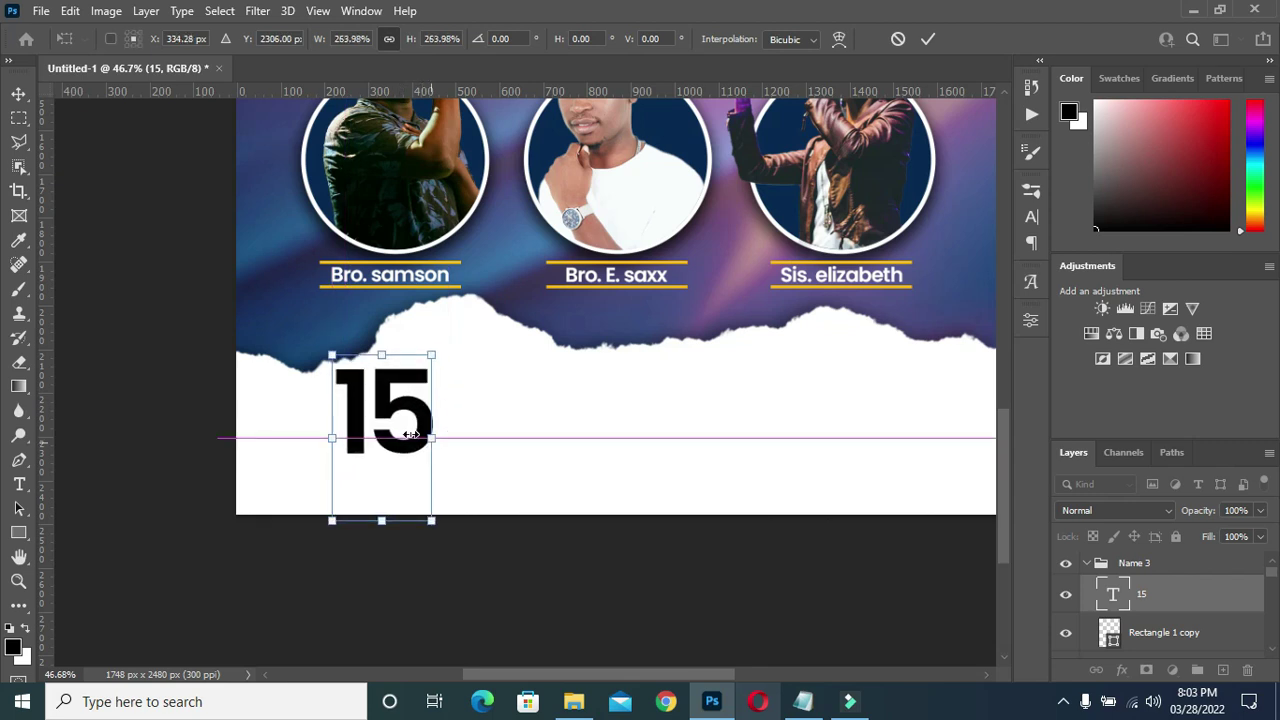
left_click(927, 40)
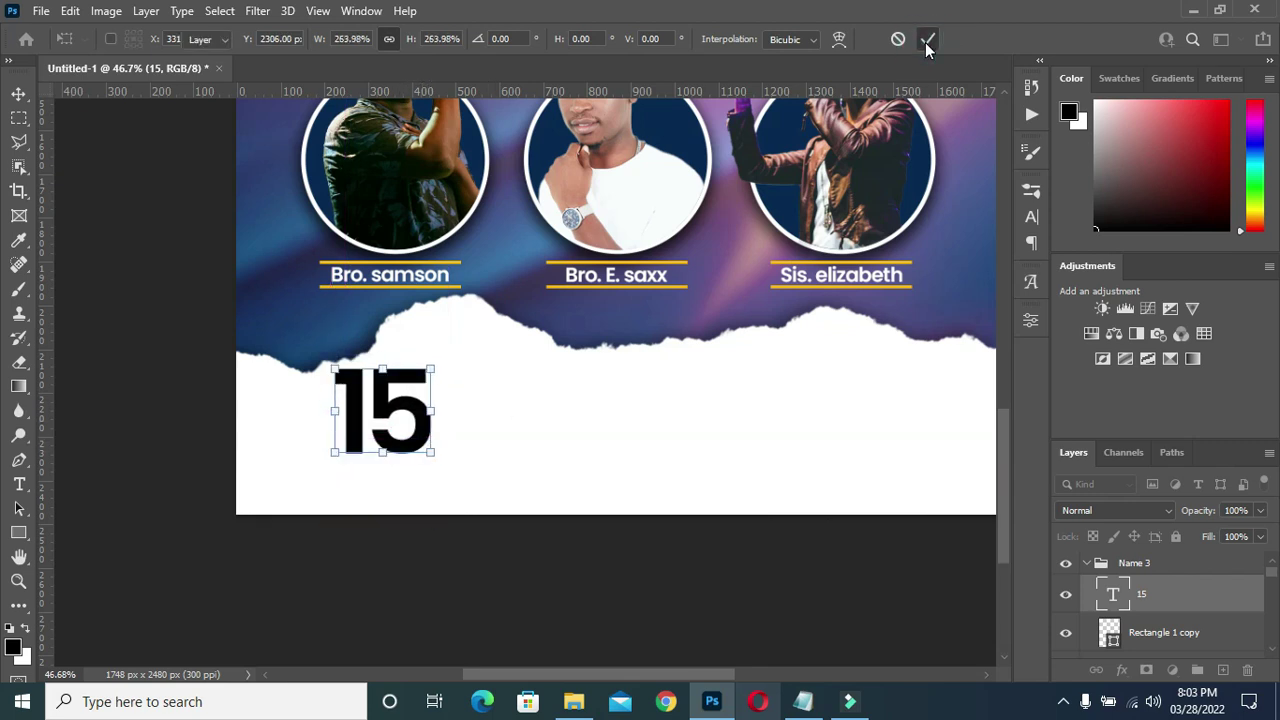
Check the event notes in Notepad and return to the flyer.
left_click(803, 701)
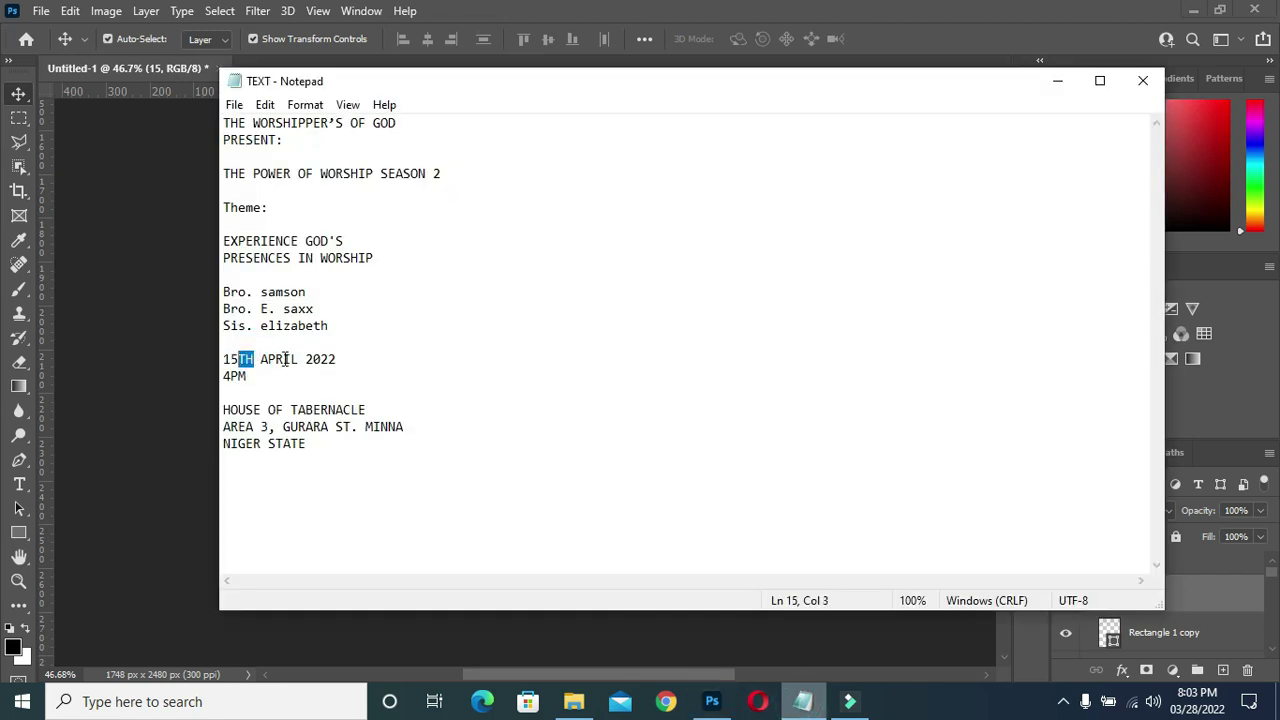
left_click(1058, 81)
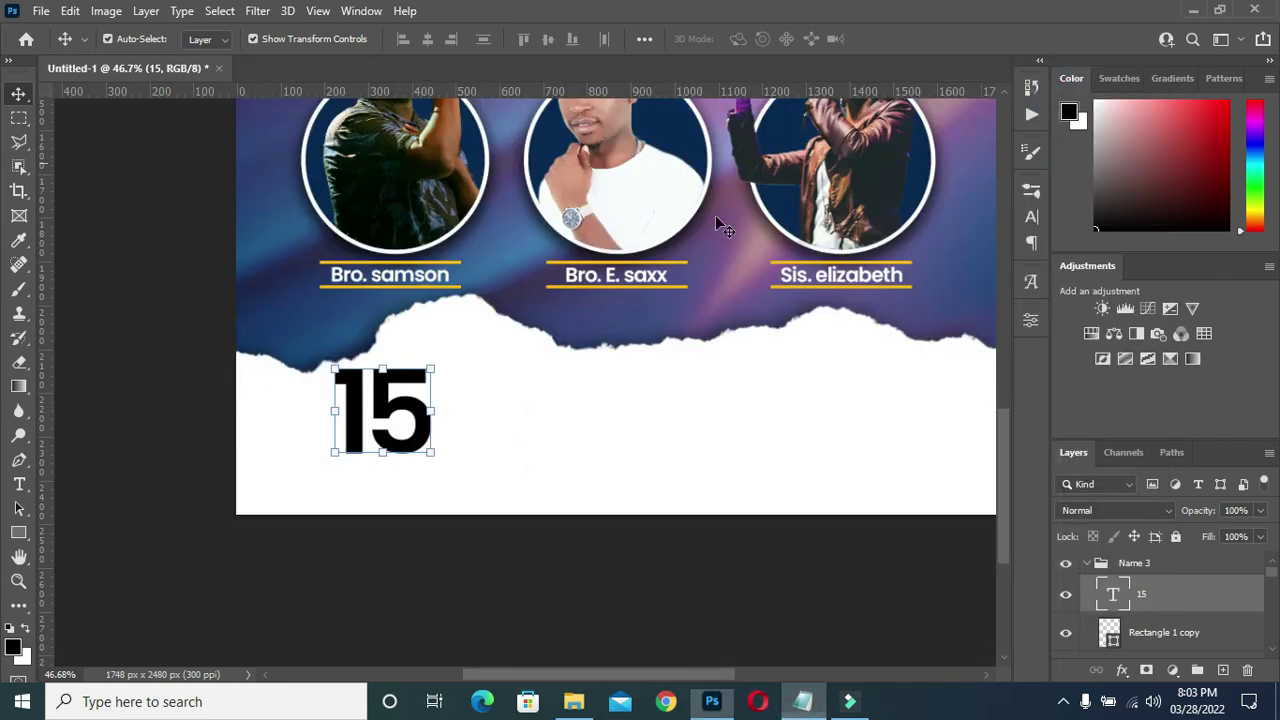
left_click(596, 450)
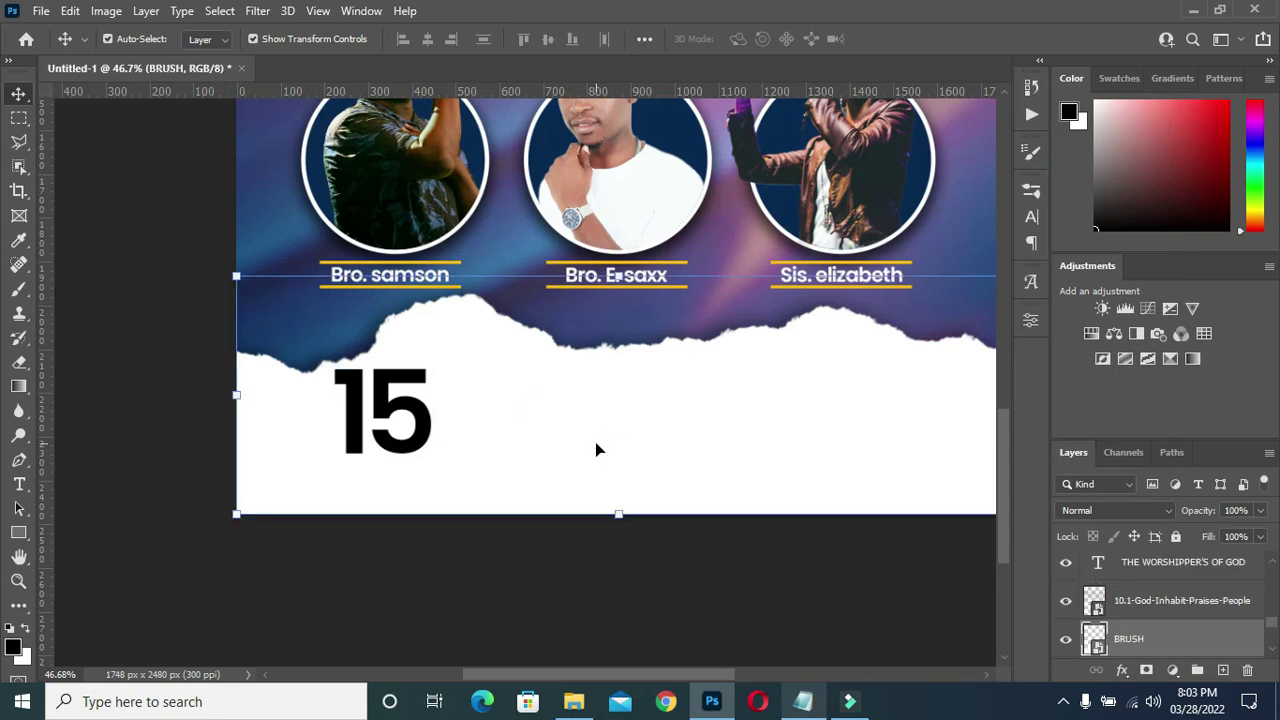
Add a 'th' text layer beside the 15.
key("t")
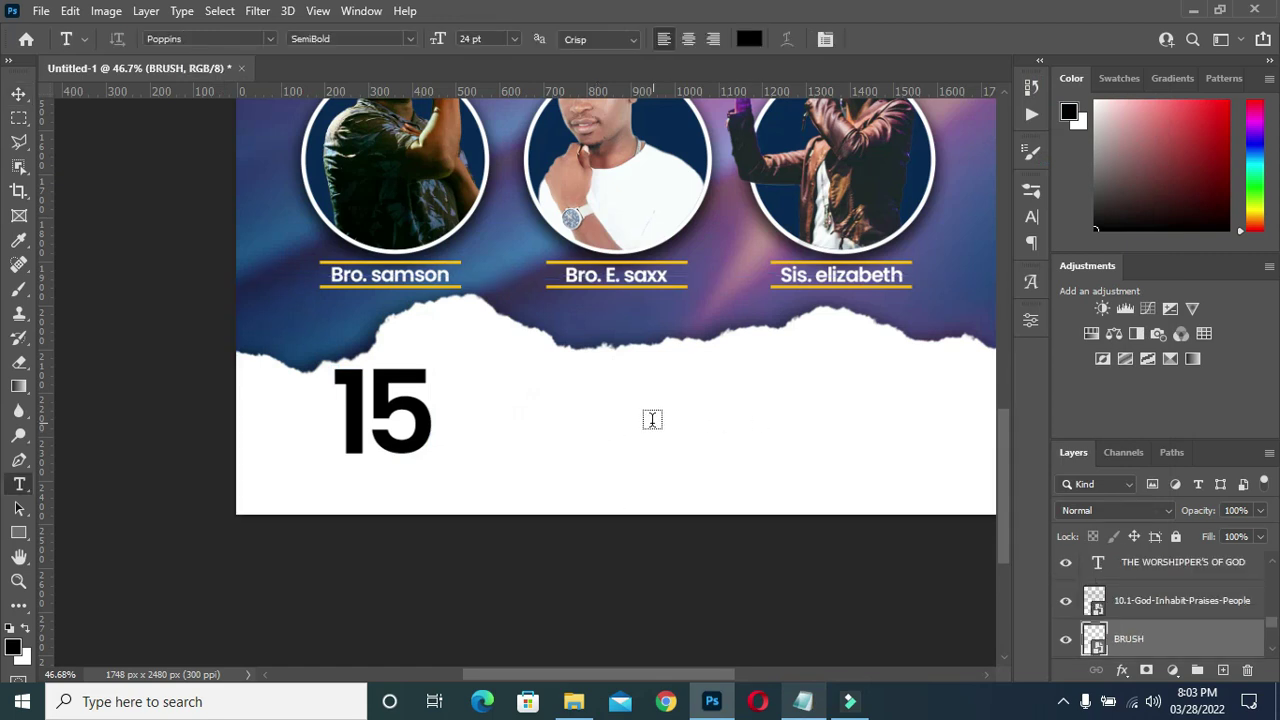
scroll(690, 430, "up", 2)
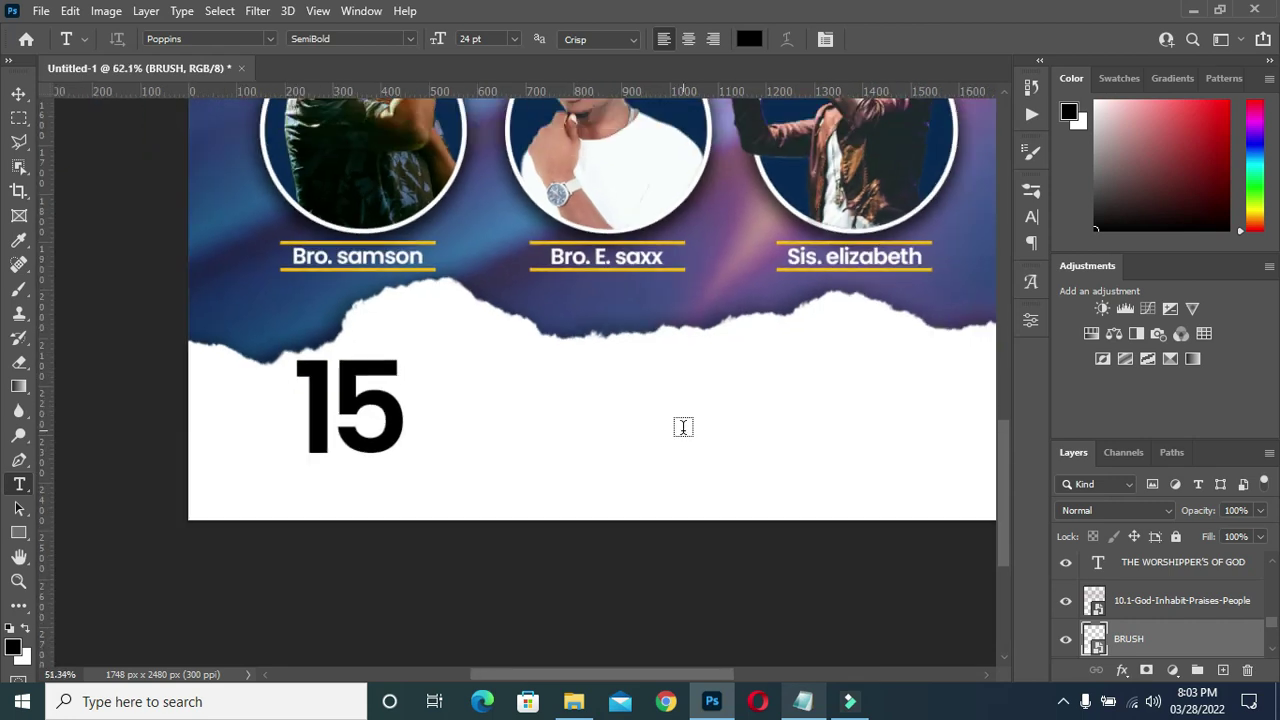
scroll(683, 426, "down", 3)
left_click(420, 410, "ctrl")
left_click(488, 400)
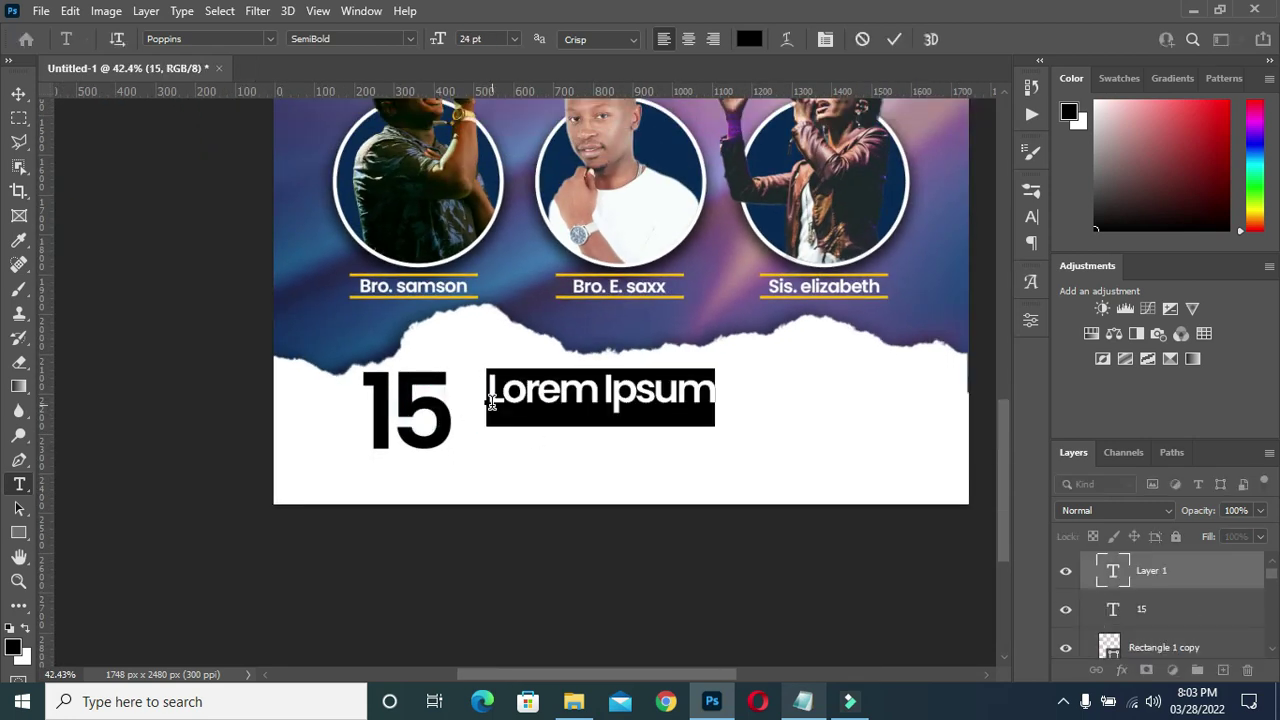
type("th")
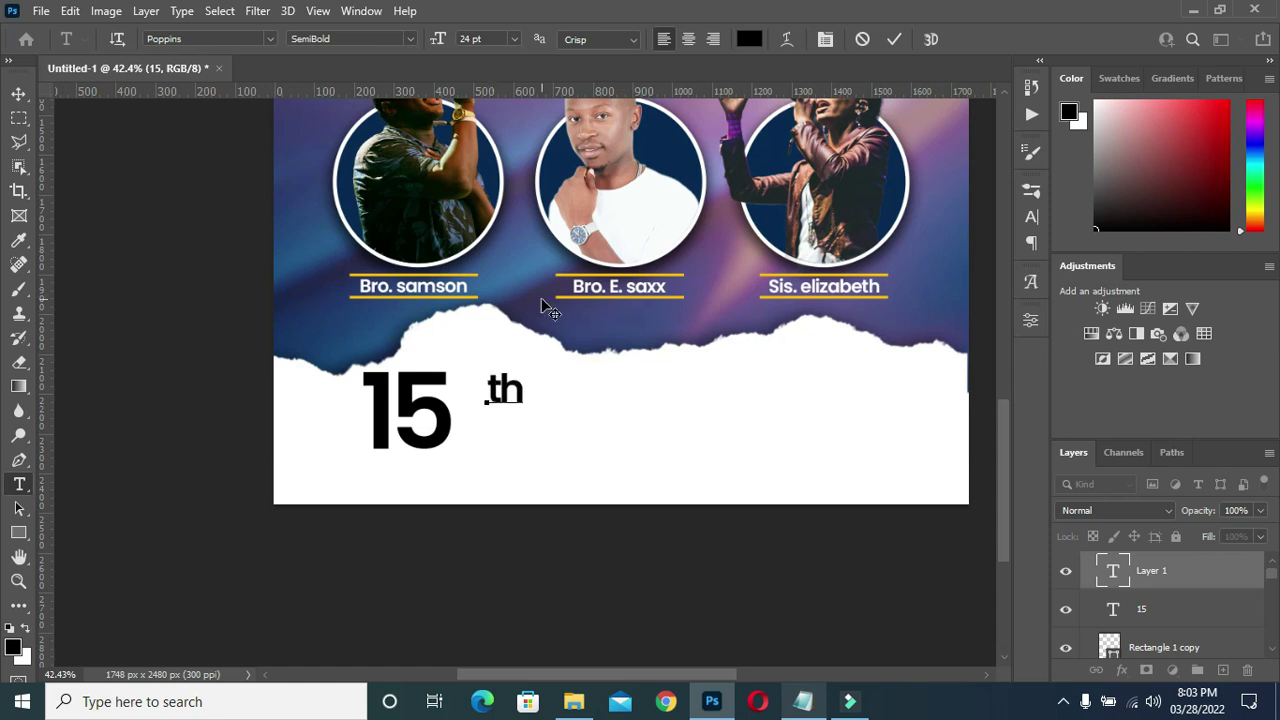
left_click(895, 39)
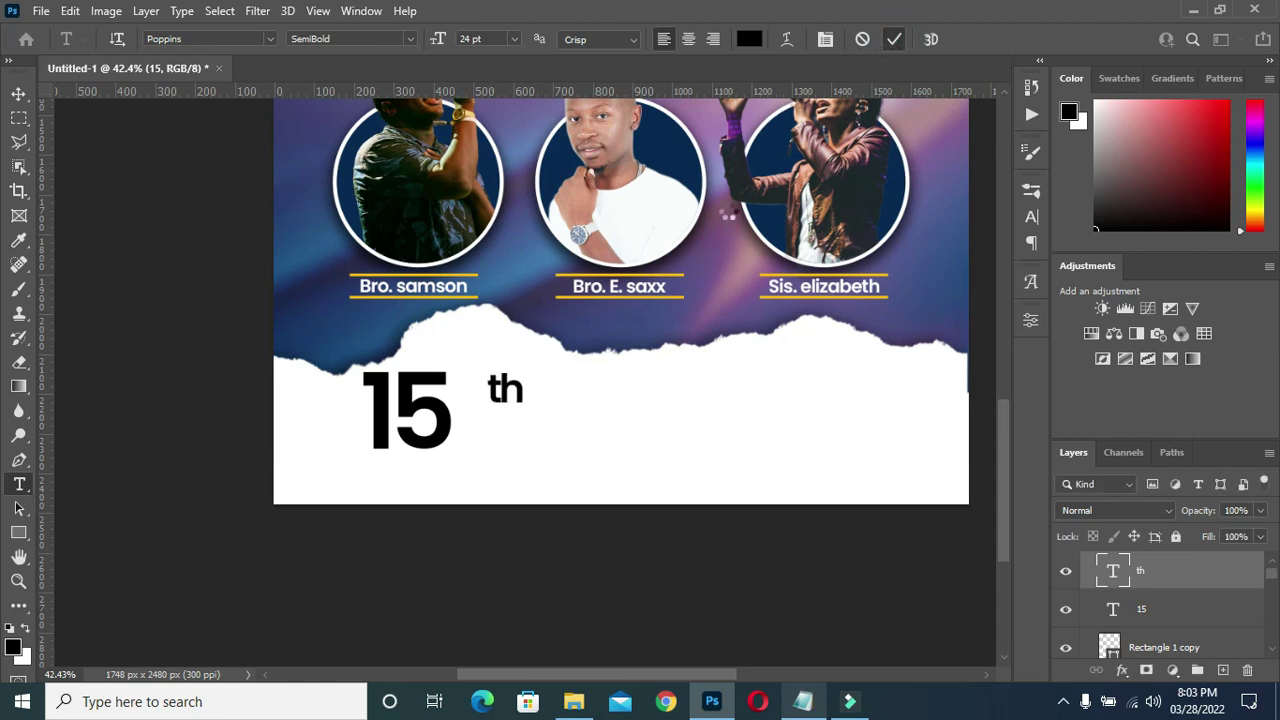
Colour th with the yellow sampled from the underline and set it in Apalu.
left_click(749, 39)
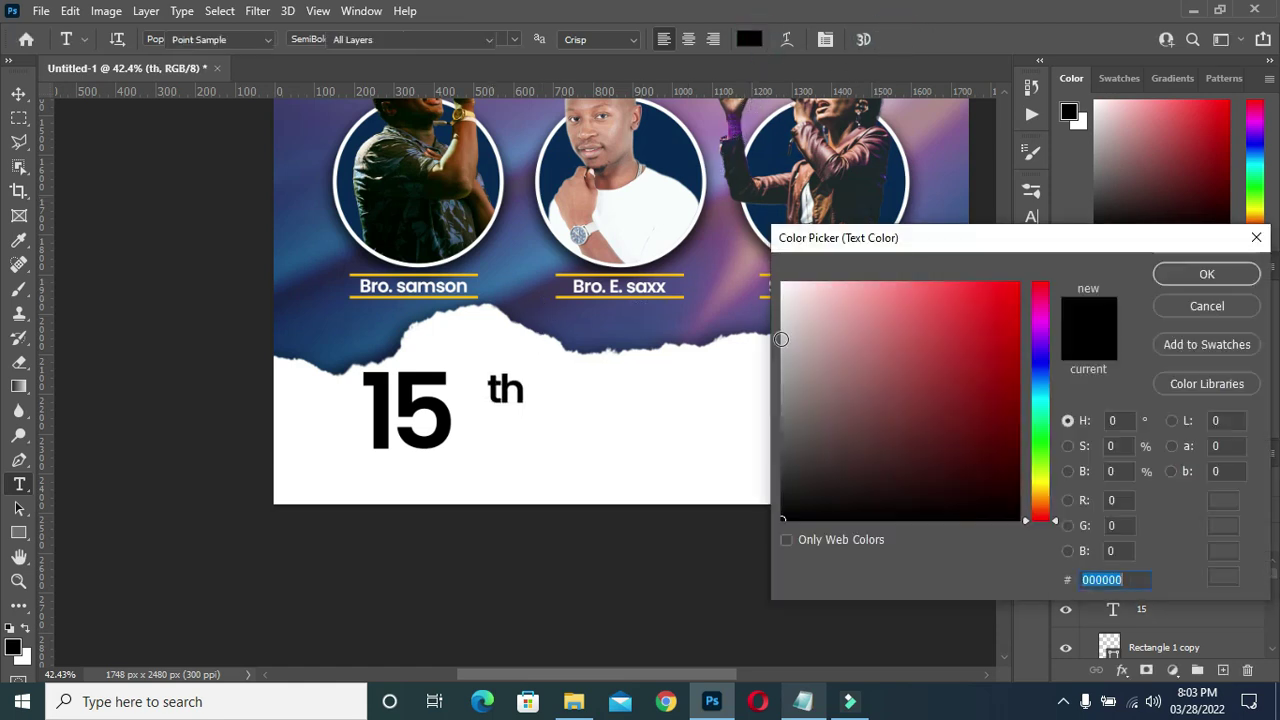
left_click(622, 296)
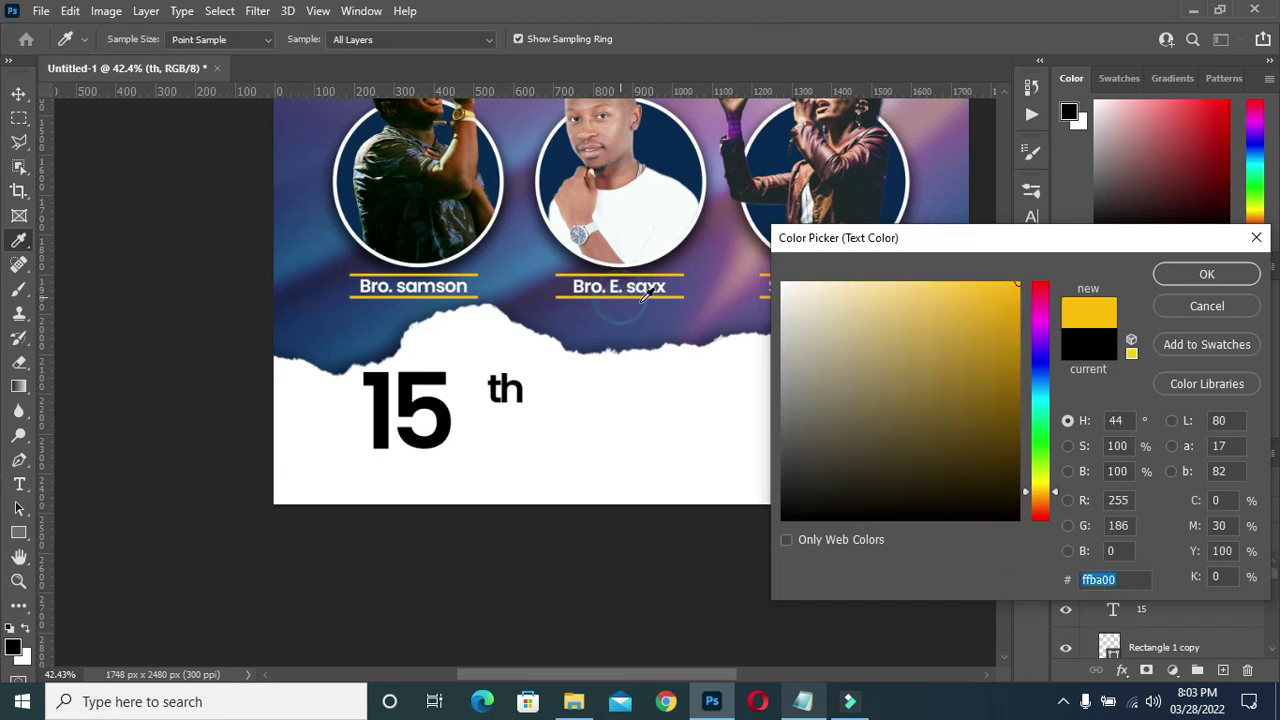
left_click(1207, 274)
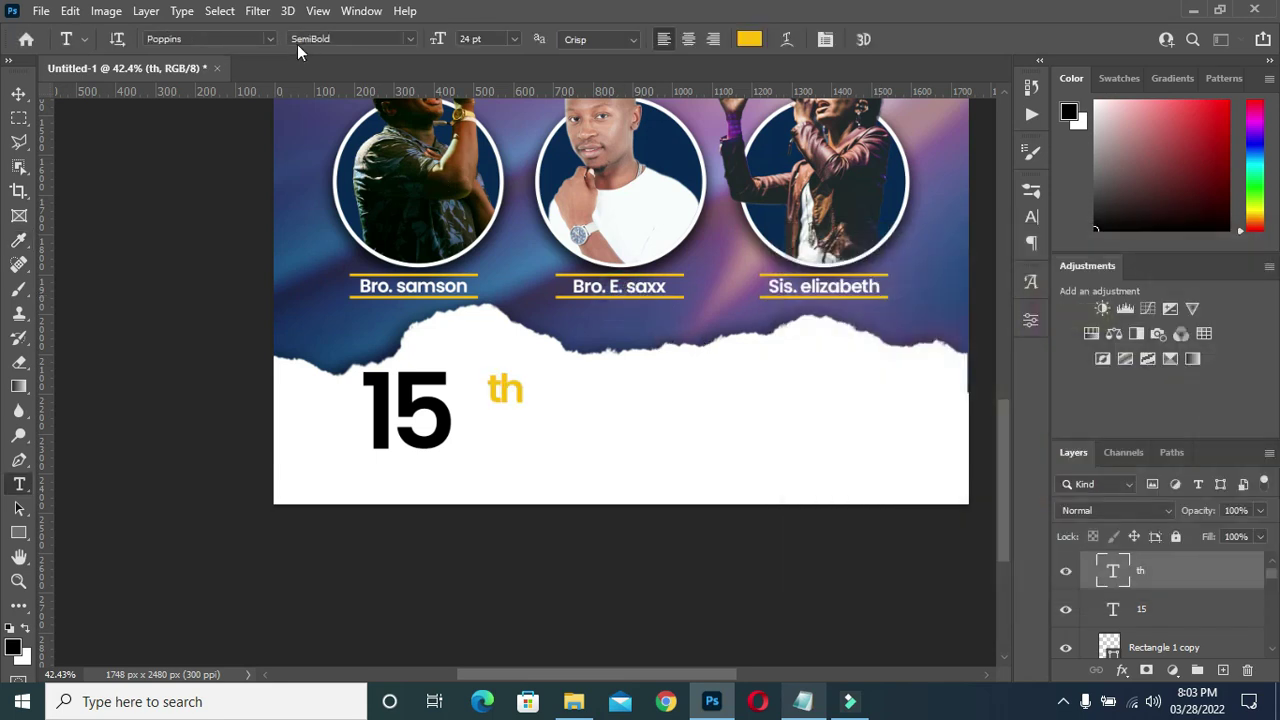
left_click(270, 38)
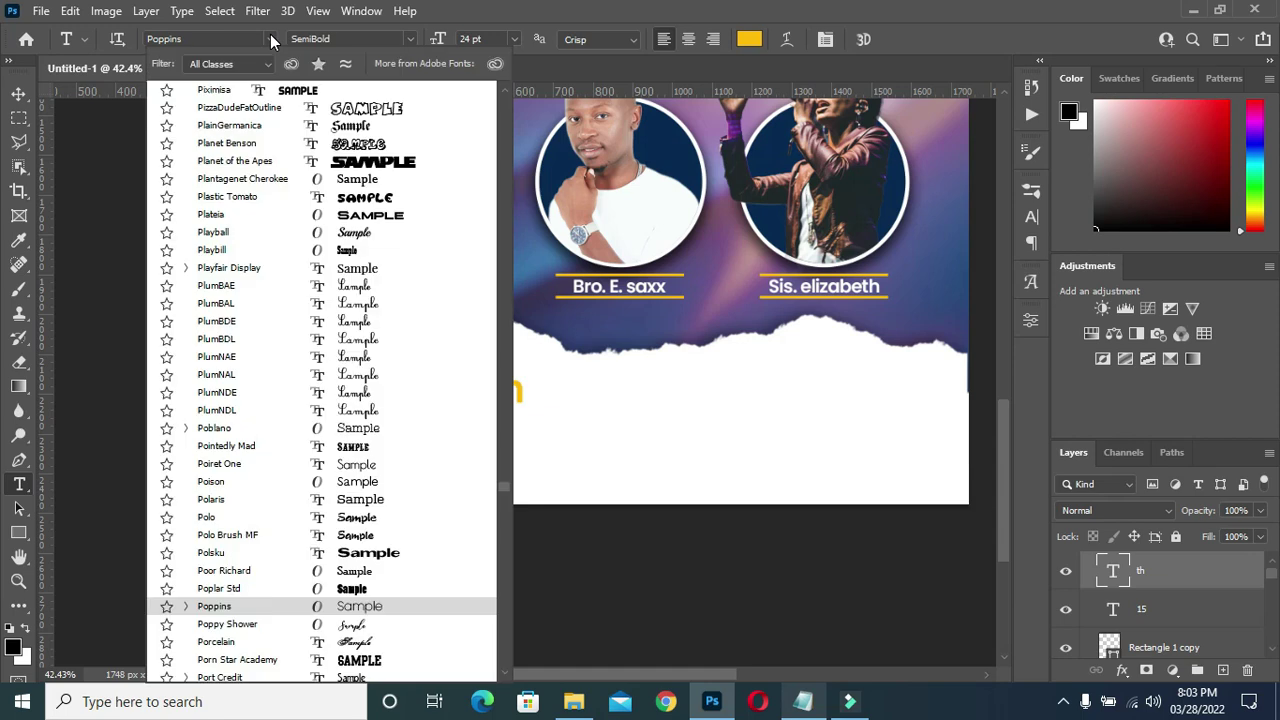
type("apalu")
left_click(250, 98)
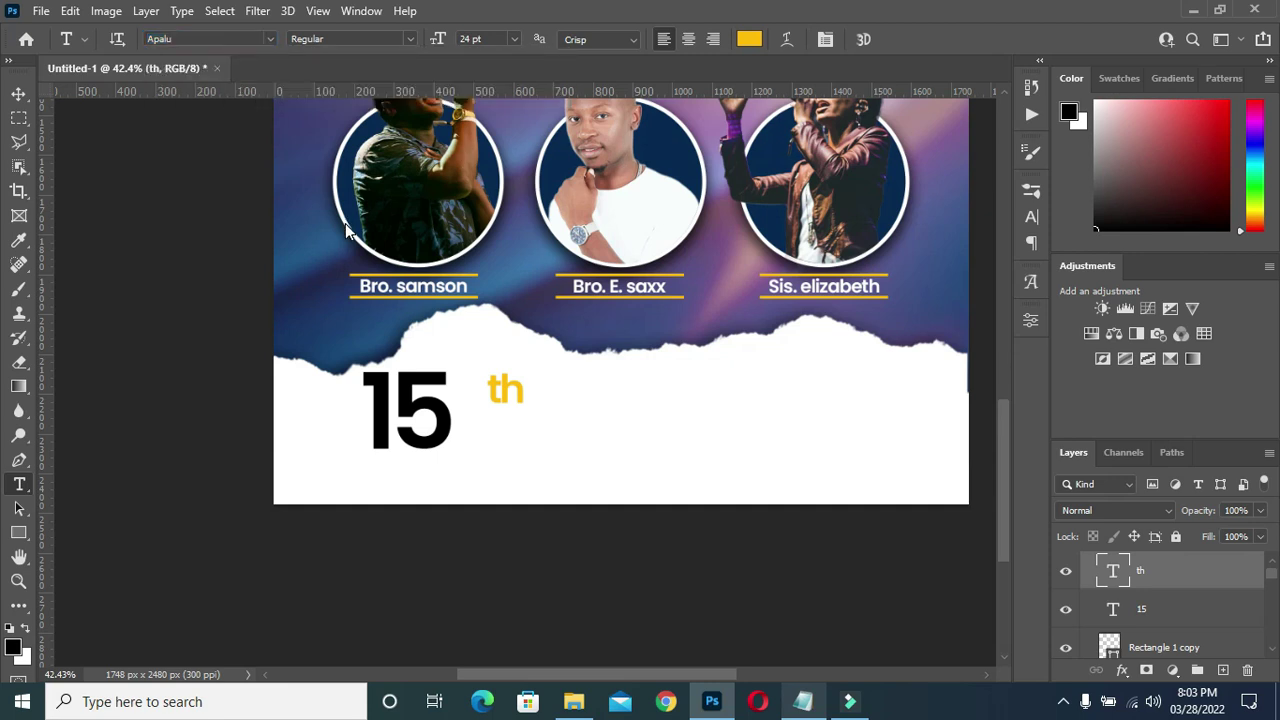
Enlarge th to about 213% and place it over the 15's top-right.
left_click(17, 91)
mouse_move(508, 389)
left_mouse_down()
mouse_move(545, 390)
mouse_move(436, 384)
mouse_move(450, 348)
left_mouse_up()
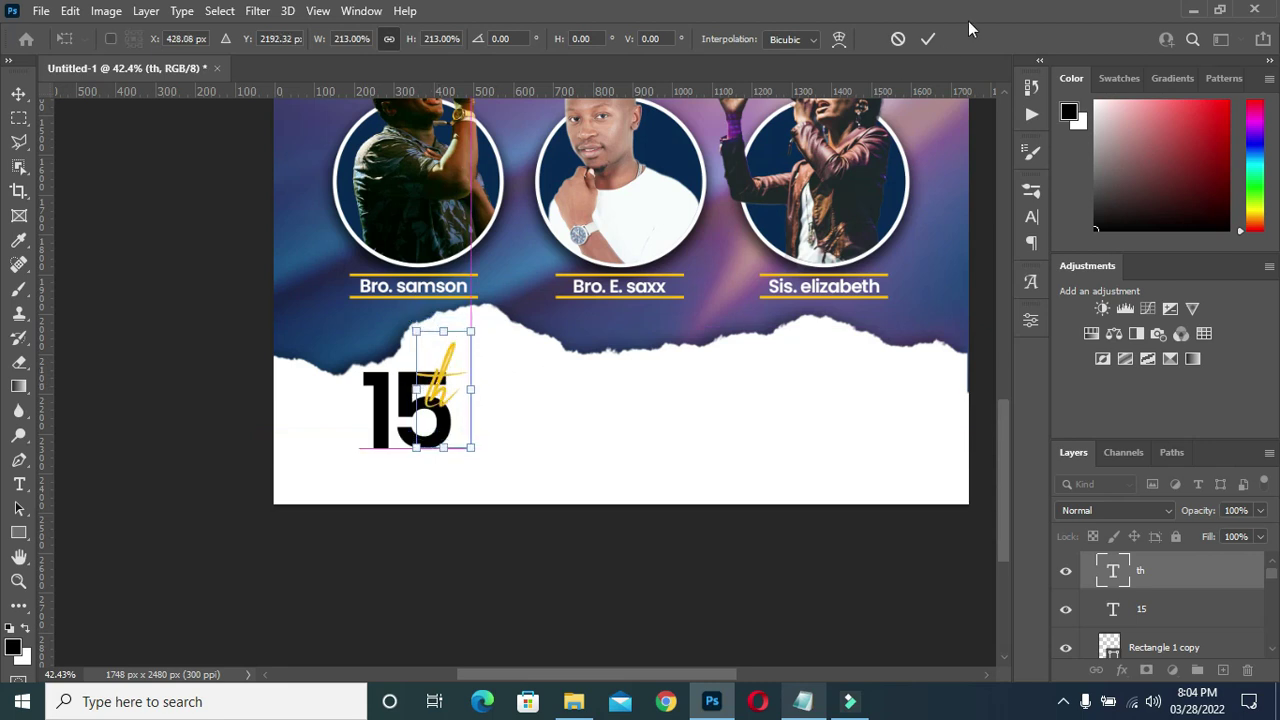
left_click(526, 551)
scroll(478, 450, "up", 2, "alt")
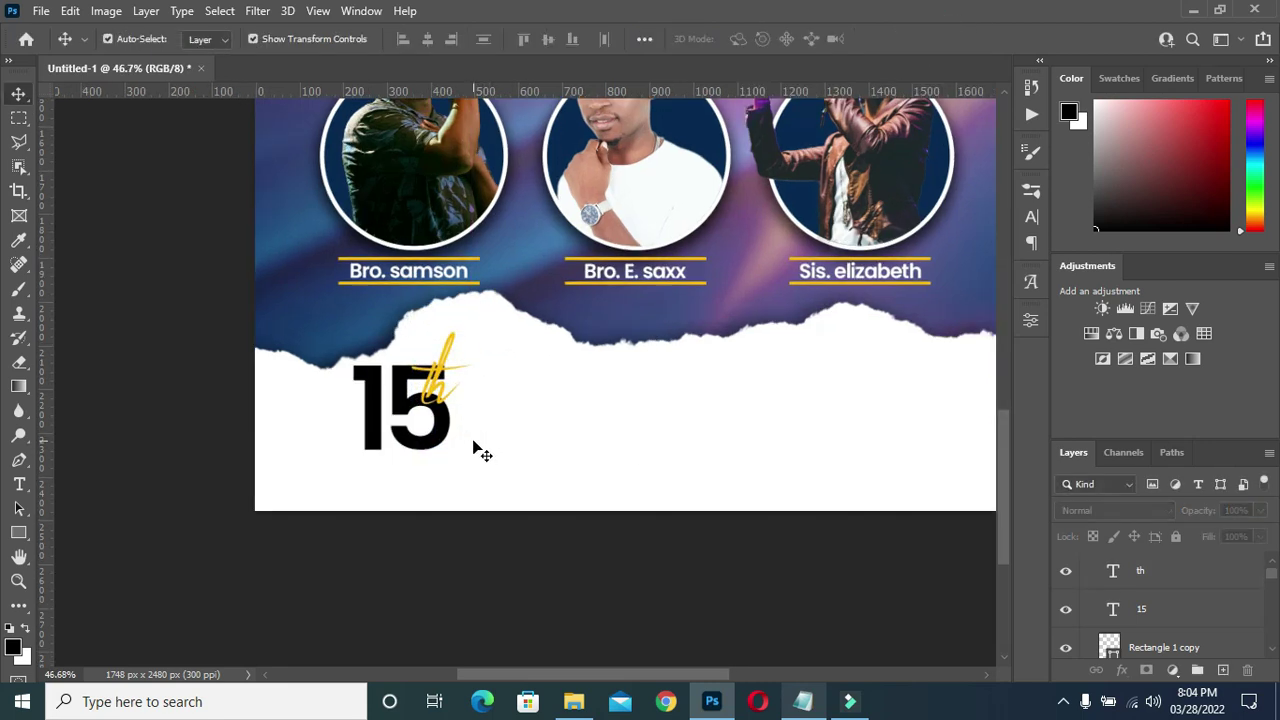
left_click(820, 706)
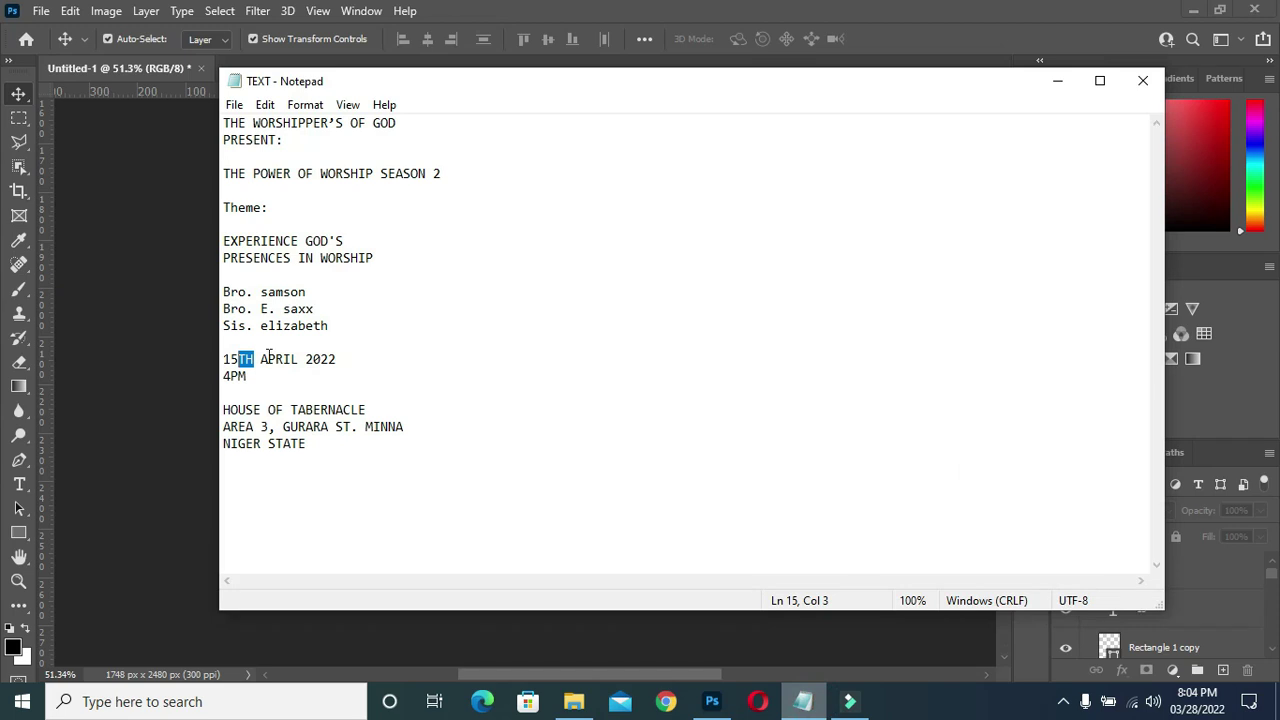
Add an 'APRIL' text layer, copied from the notes, right of the 15.
left_click_drag(261, 362, 299, 364)
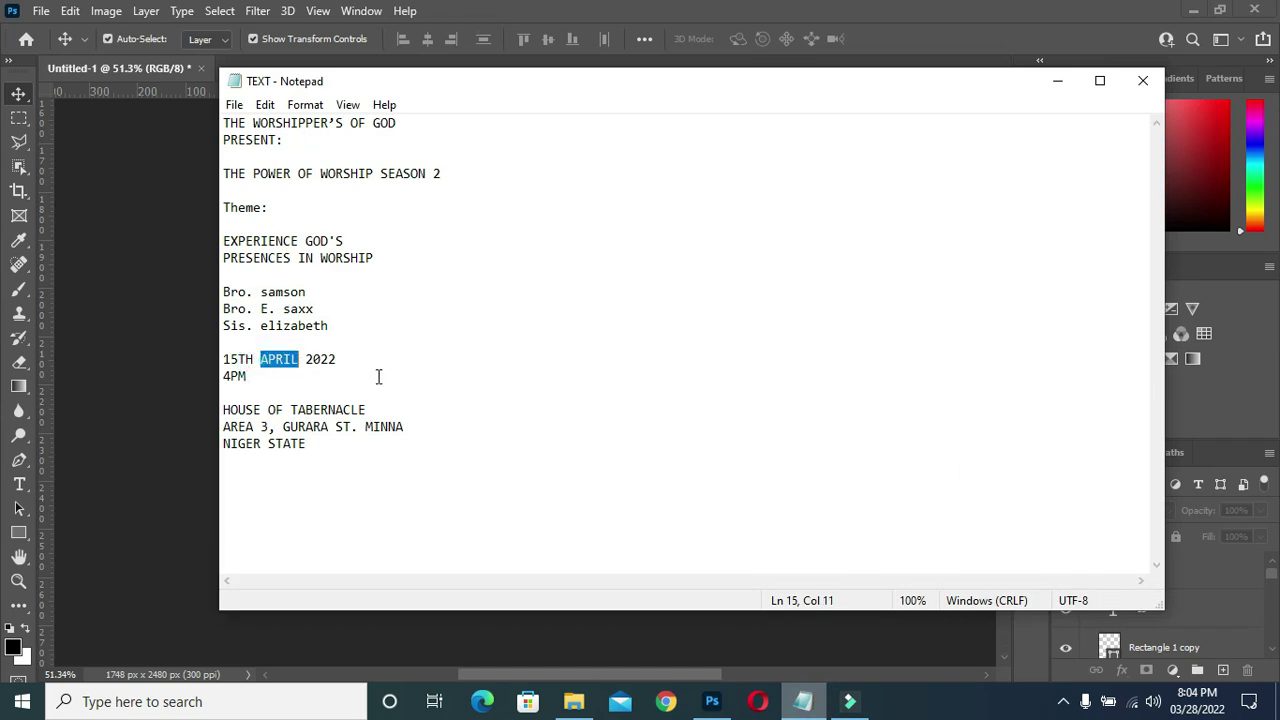
left_click(1055, 80)
key("t")
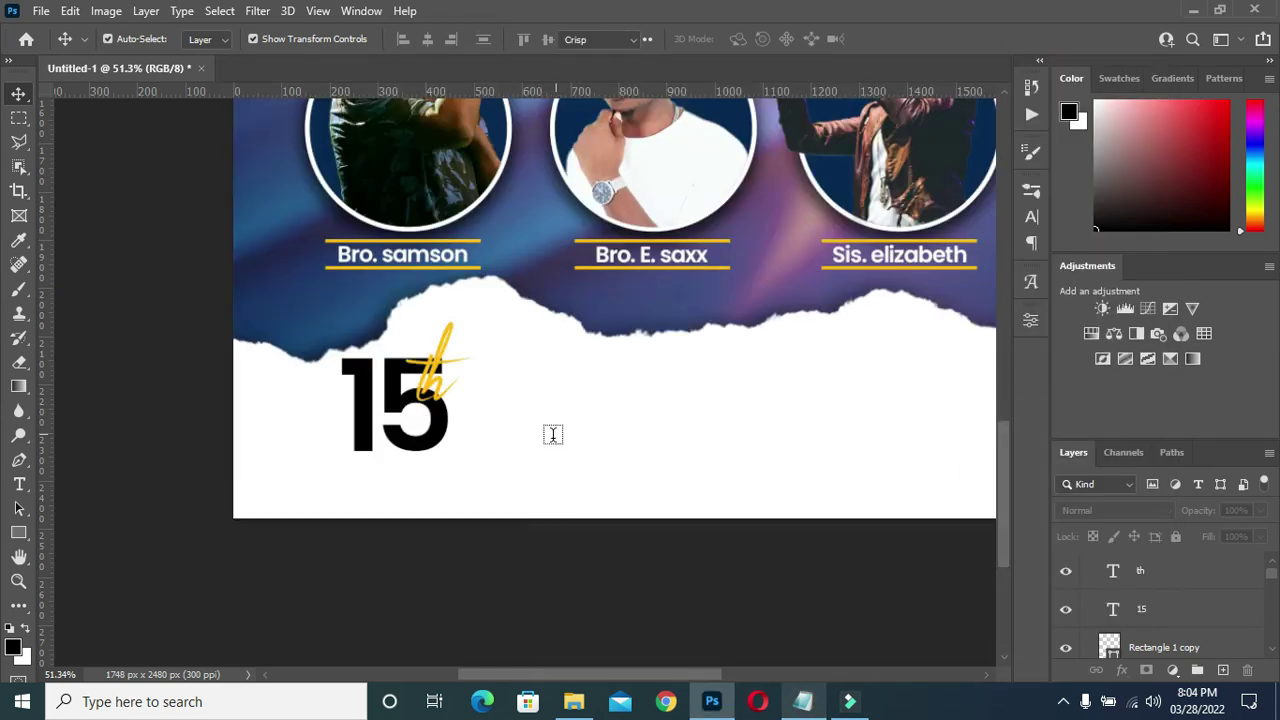
left_click(557, 417)
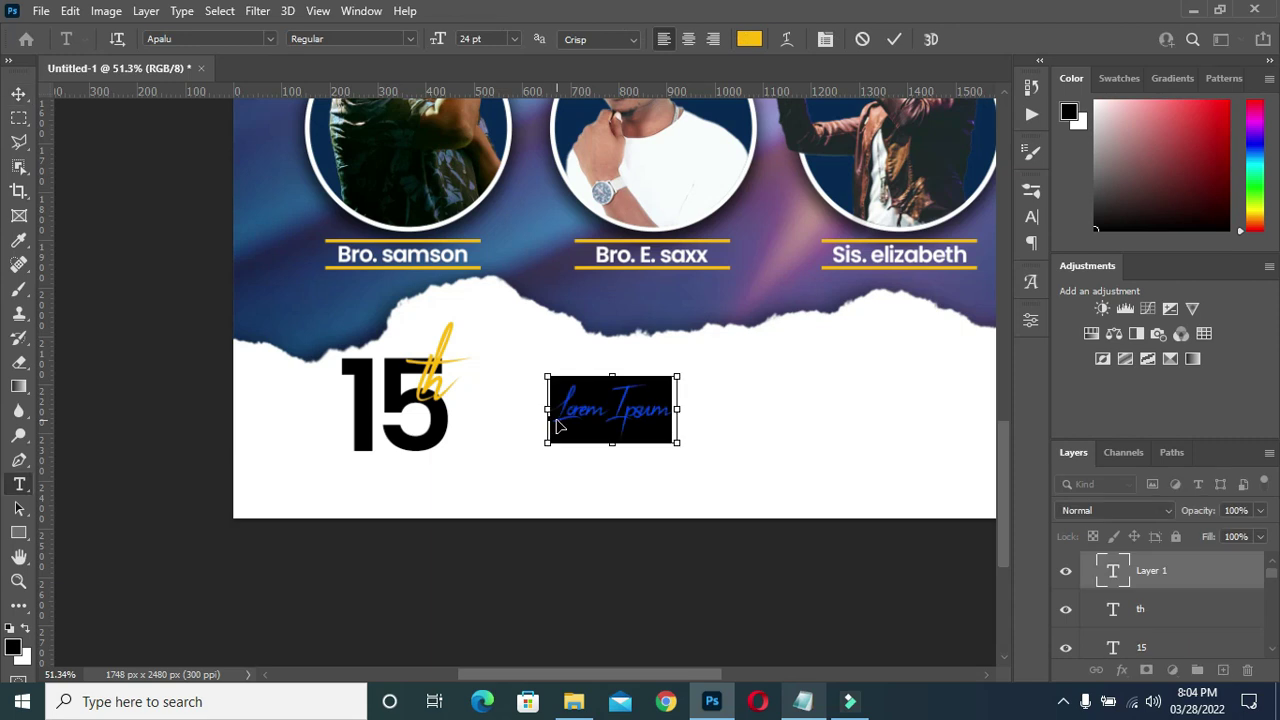
type("APRIL")
left_click(891, 39)
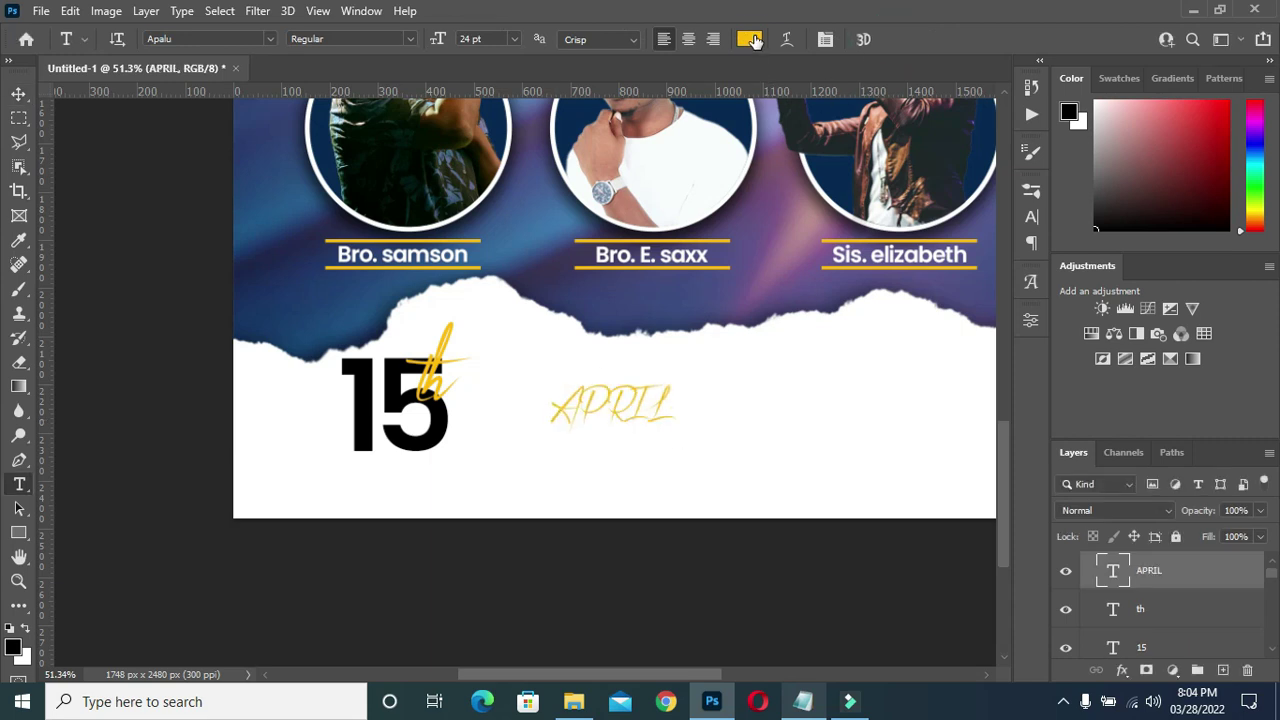
Make APRIL black Poppins Bold and move it right beside the 15.
left_click(749, 39)
mouse_move(802, 304)
left_mouse_down()
mouse_move(803, 478)
mouse_move(782, 518)
left_mouse_up()
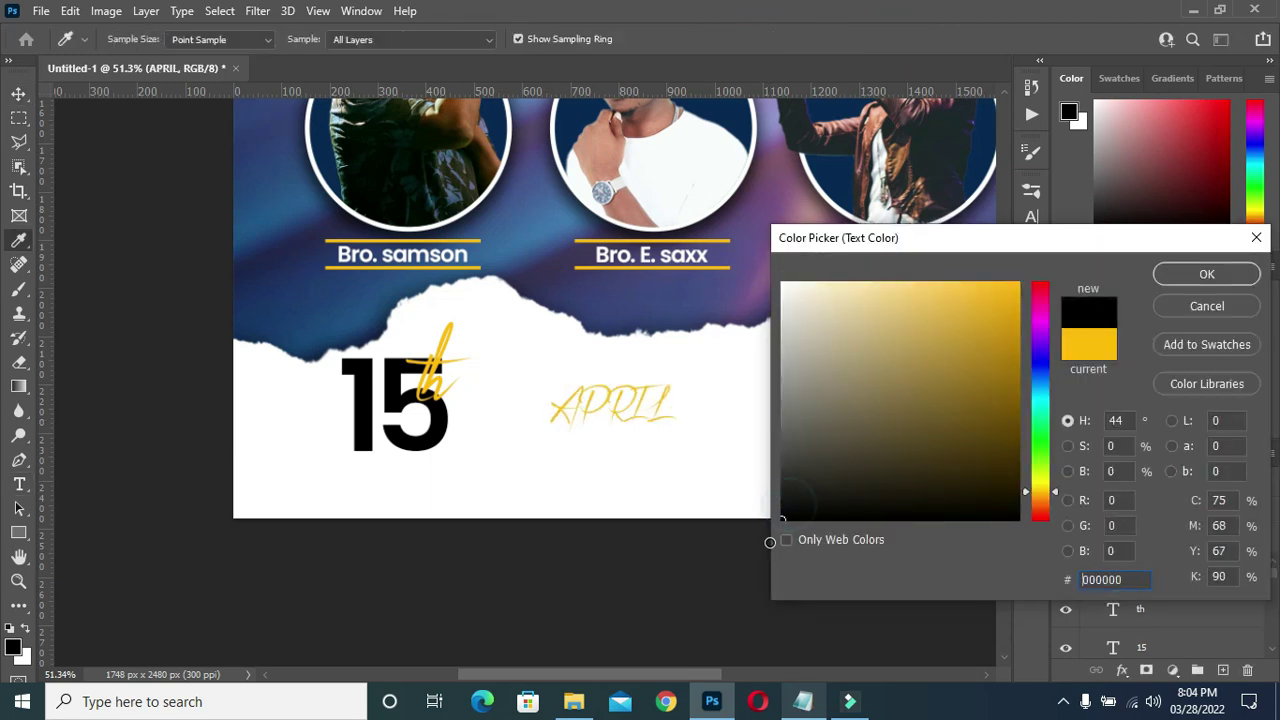
key("Return")
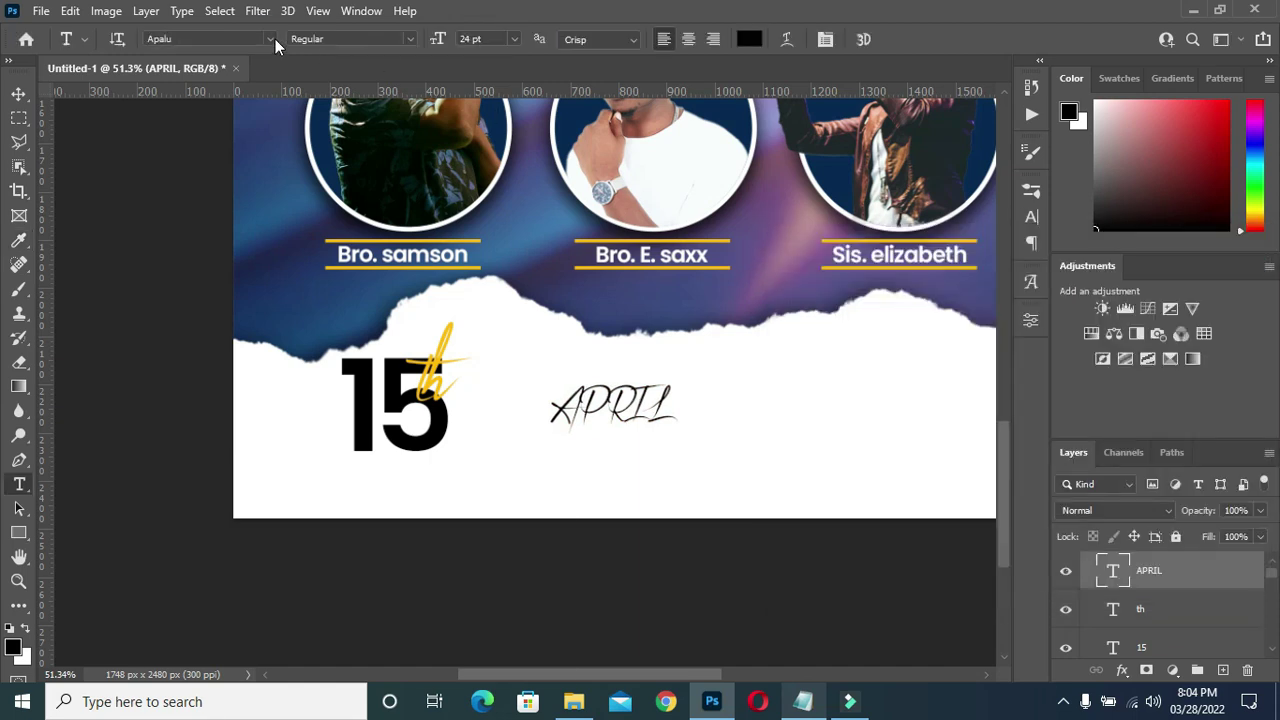
left_click(270, 39)
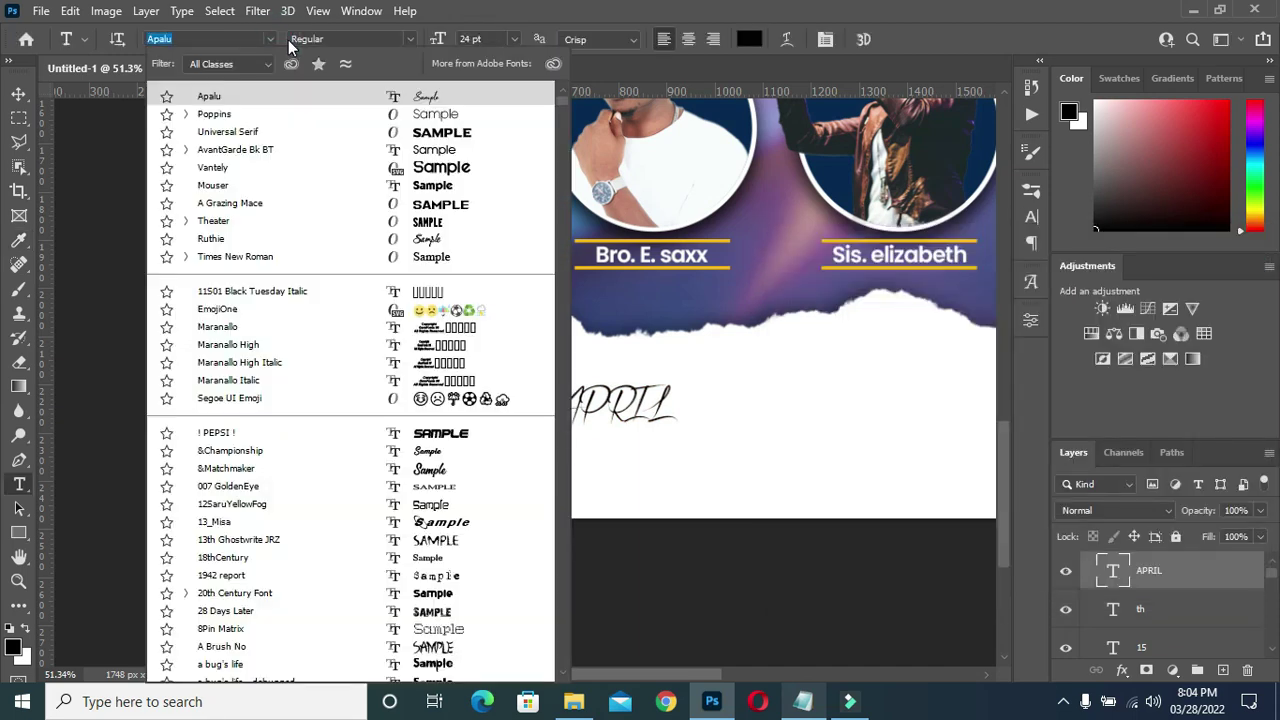
left_click(231, 116)
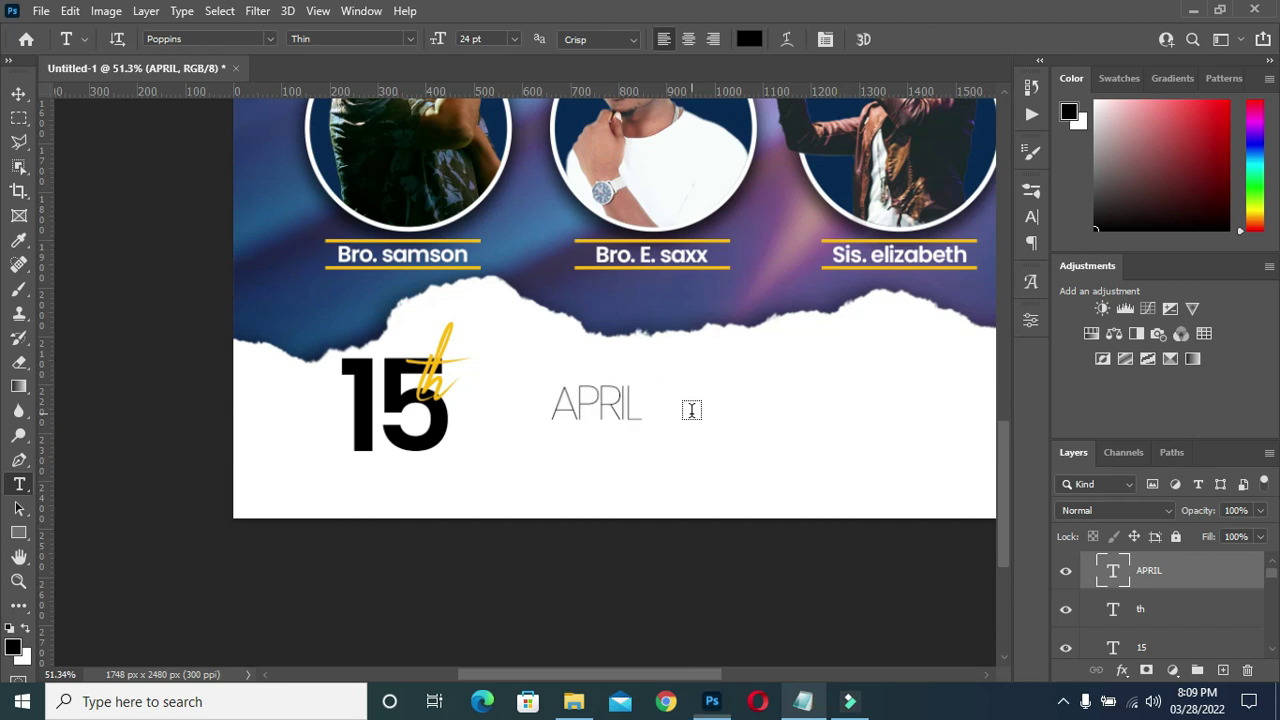
left_click(411, 39)
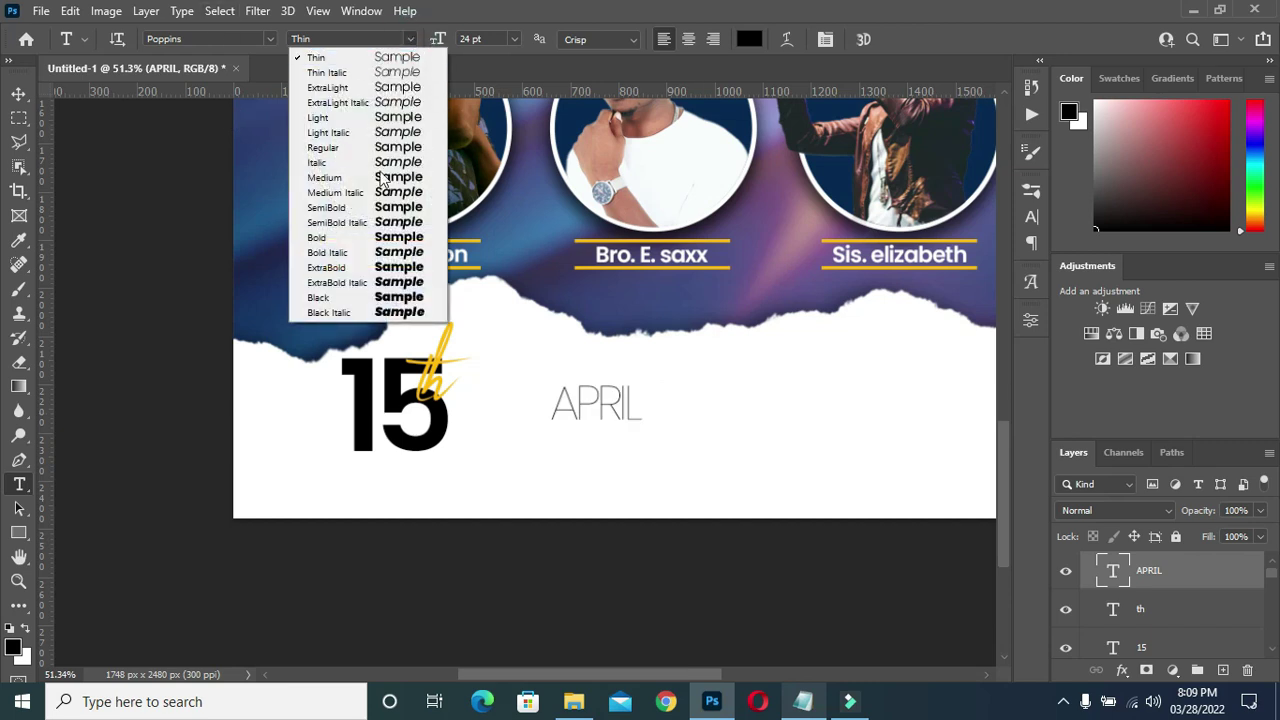
left_click(365, 242)
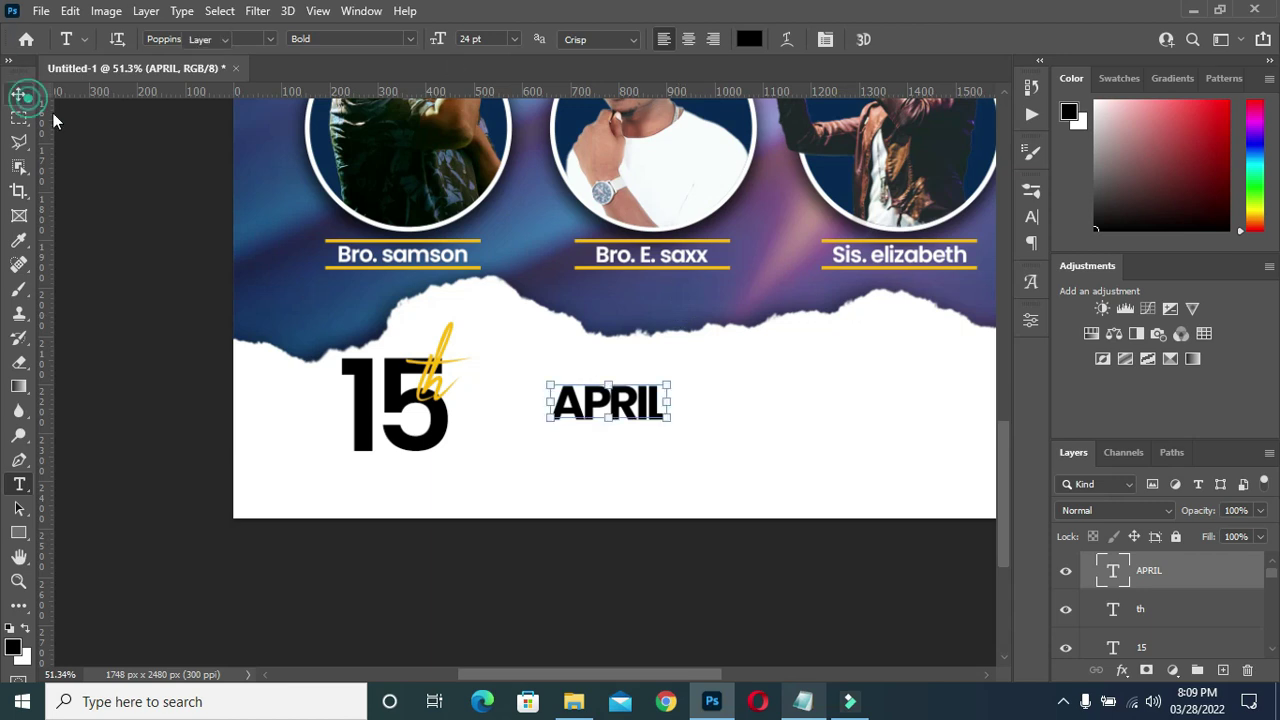
left_click(18, 93)
mouse_move(622, 410)
left_mouse_down()
mouse_move(524, 400)
mouse_move(537, 403)
mouse_move(516, 447)
left_mouse_up()
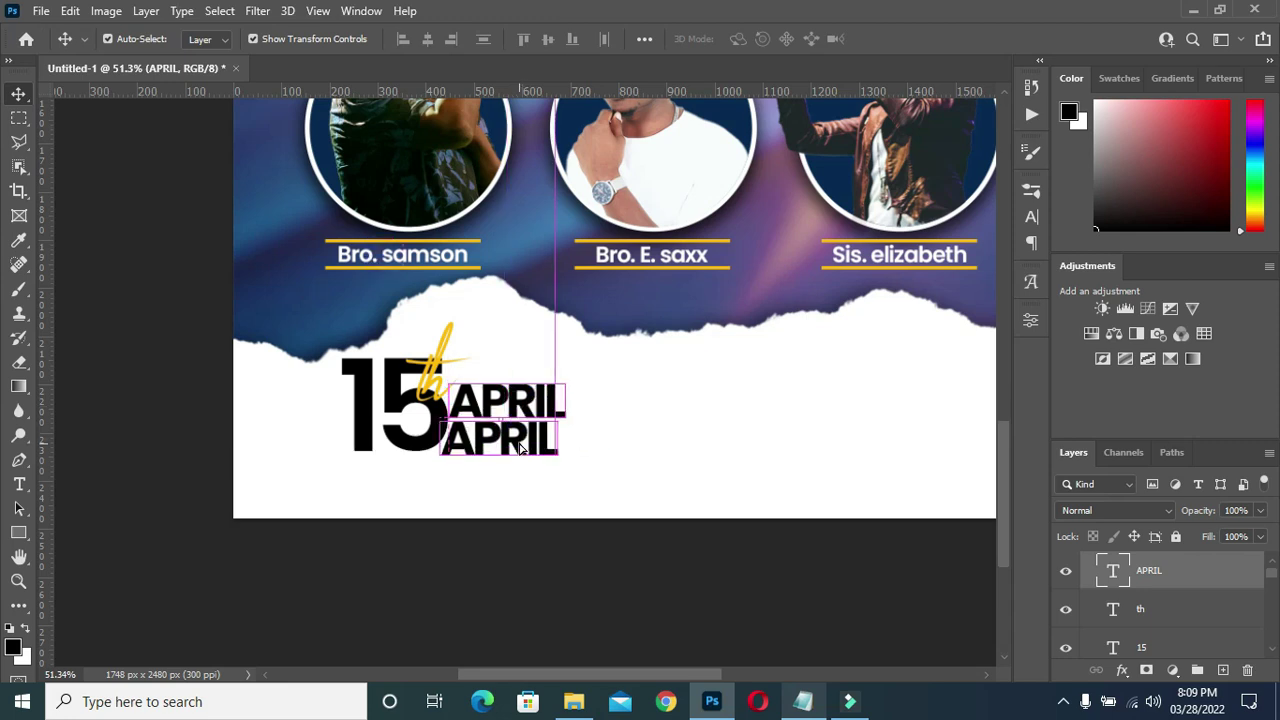
Change the lower APRIL copy to '2022' from the notes and stretch it to APRIL's width.
double_click(516, 447)
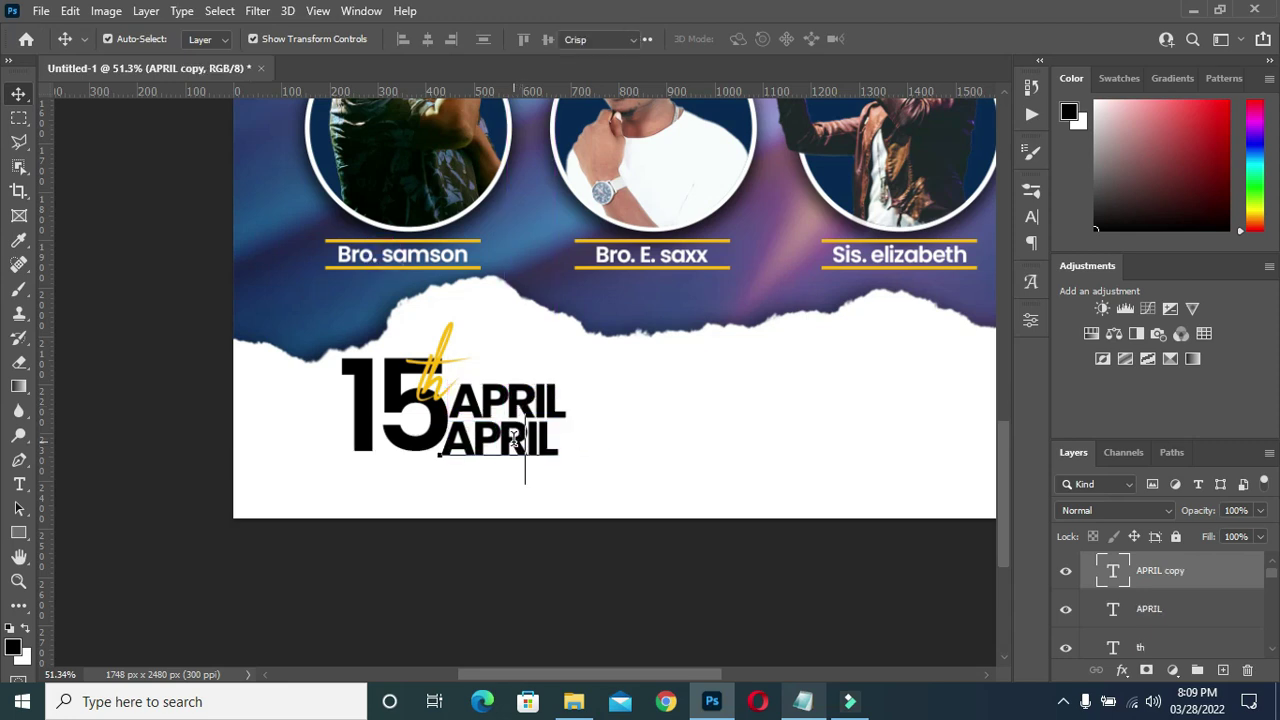
left_click(805, 708)
left_click_drag(306, 359, 341, 360)
key("ctrl+c")
left_click(1057, 80)
left_click(563, 455)
key("ctrl+v")
left_click(894, 39)
left_click(19, 95)
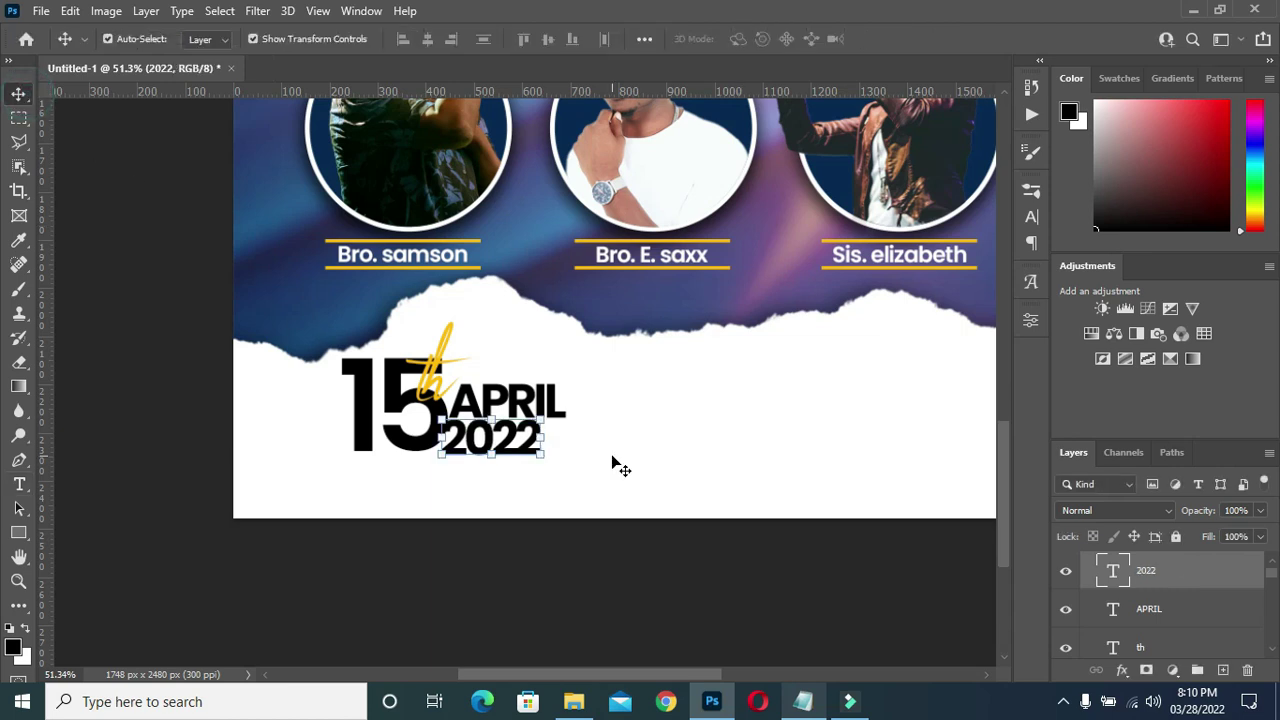
left_click_drag(512, 444, 567, 442)
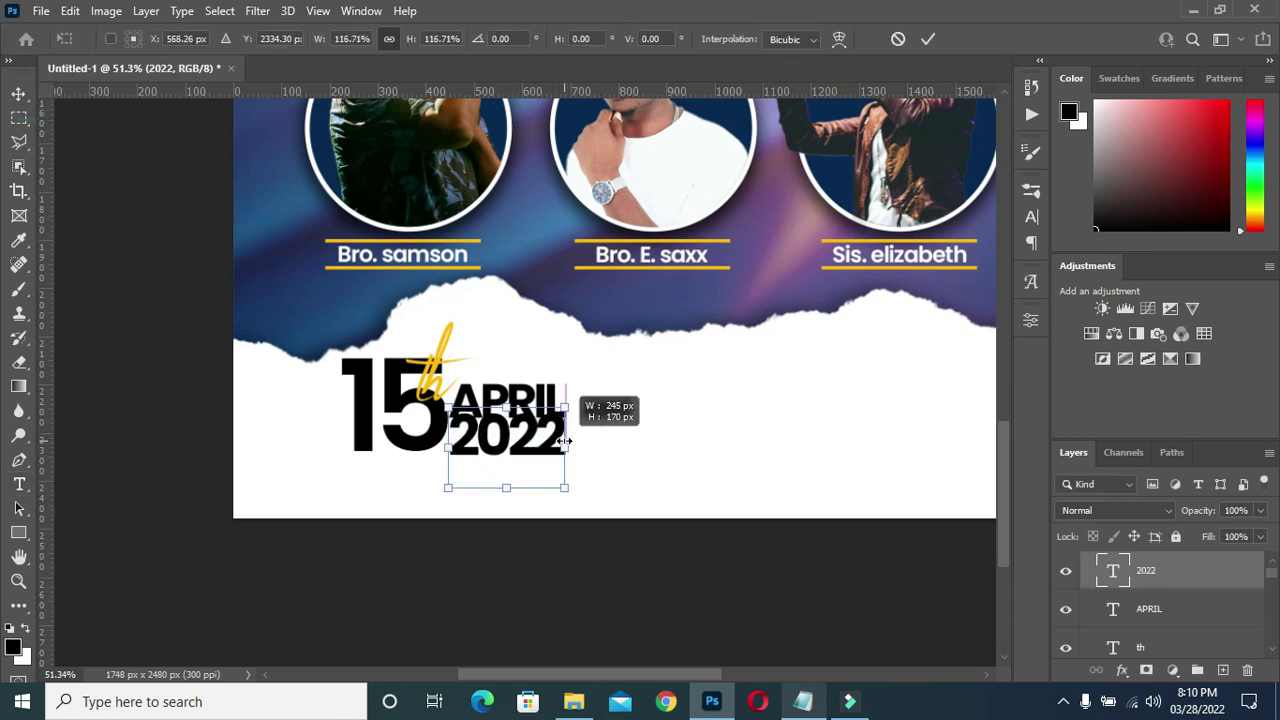
left_click(927, 40)
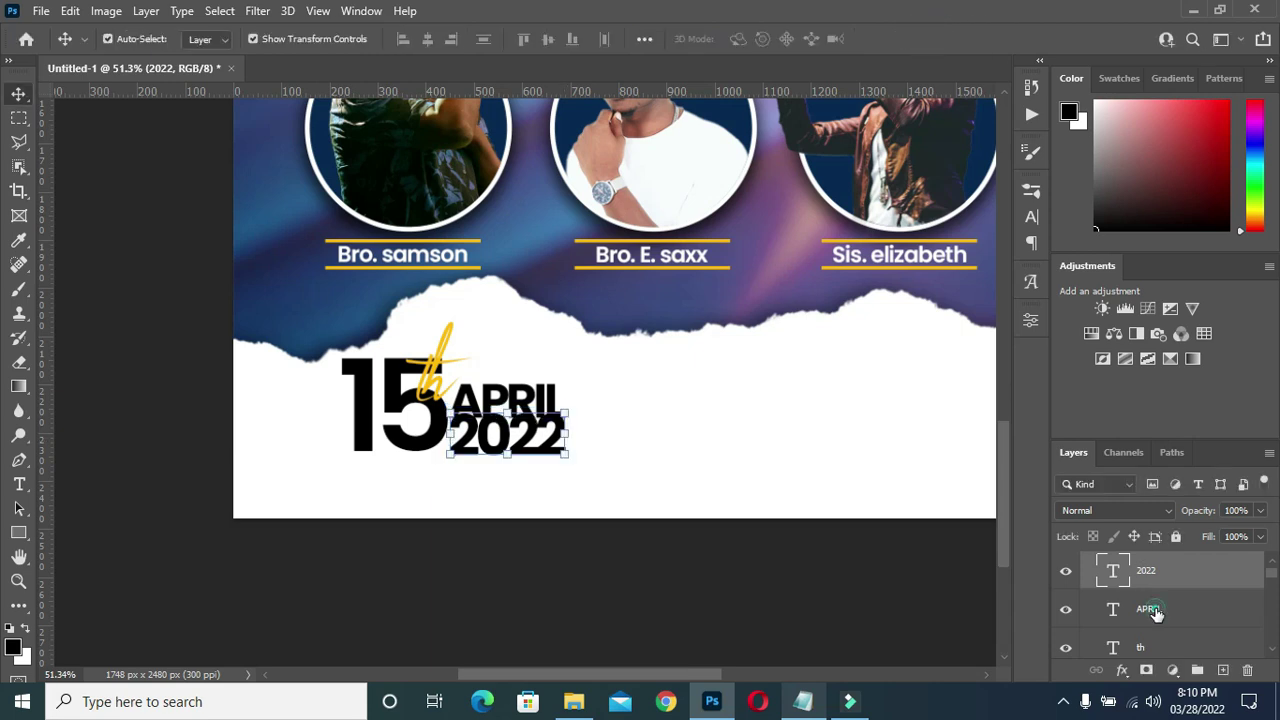
Scale APRIL and 2022 down together and nudge them slightly lower beside the 15.
left_click(1150, 610)
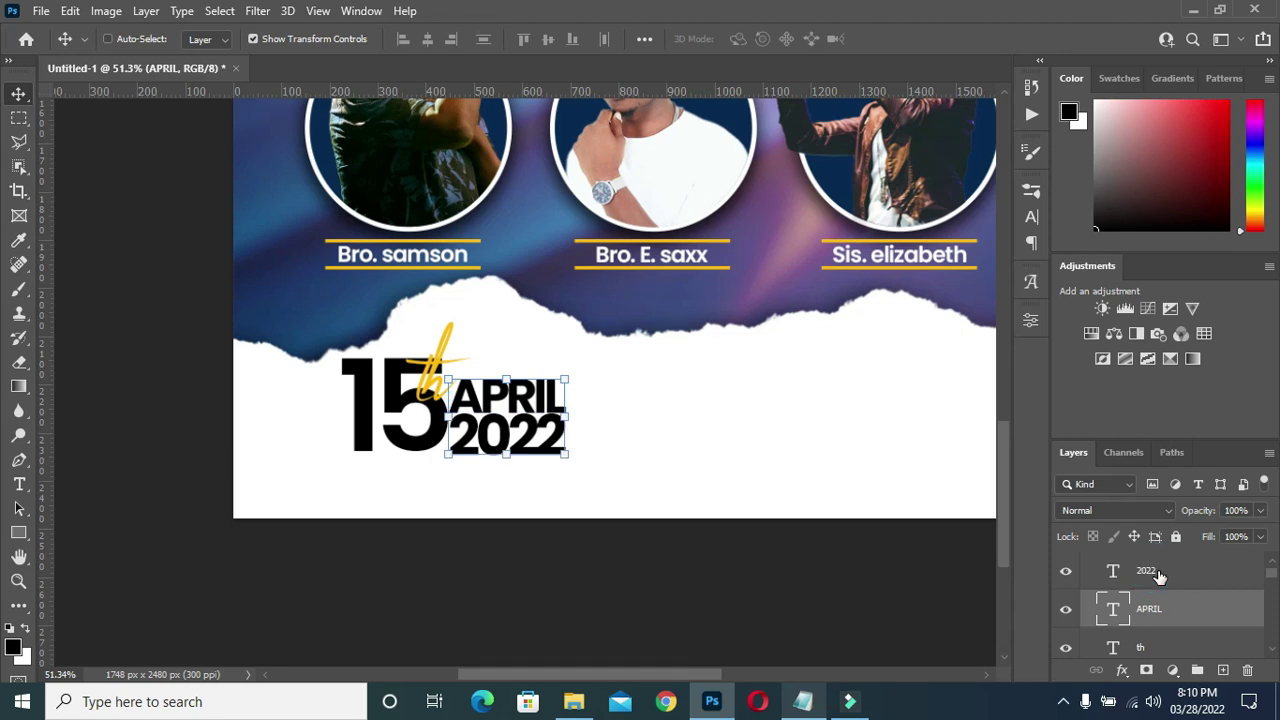
left_click(1158, 575, "ctrl")
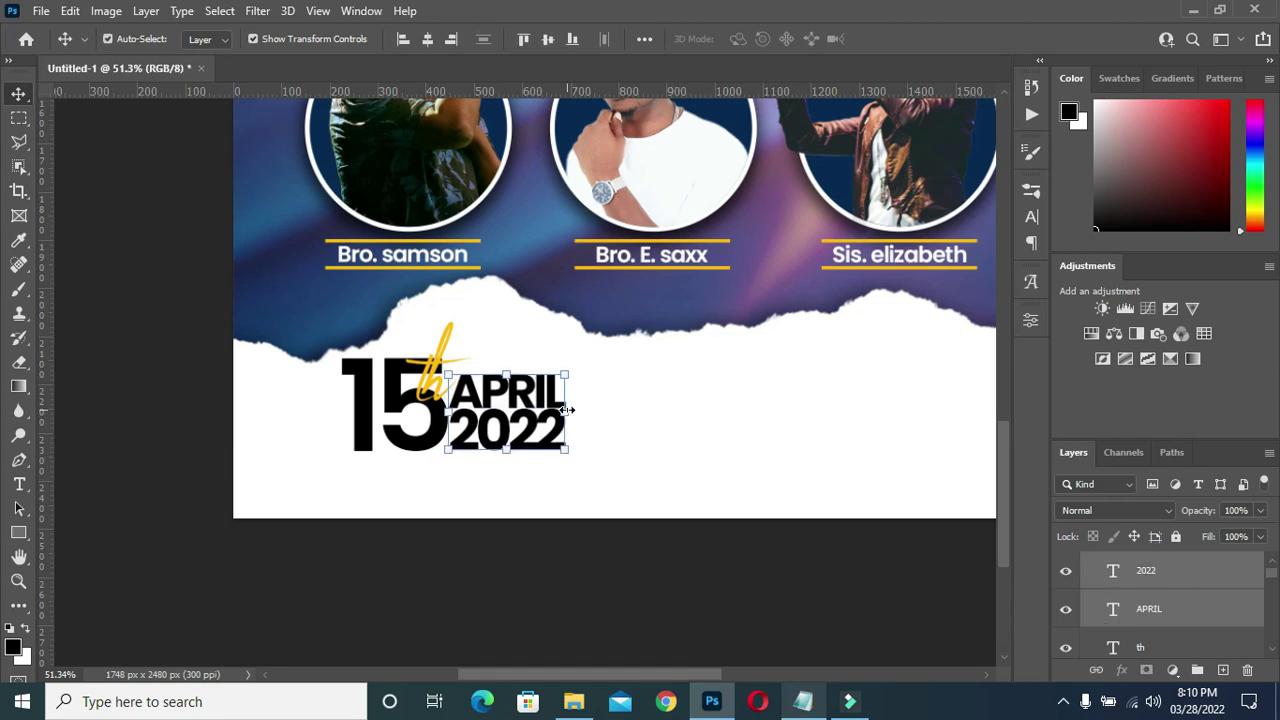
left_click_drag(567, 410, 543, 412)
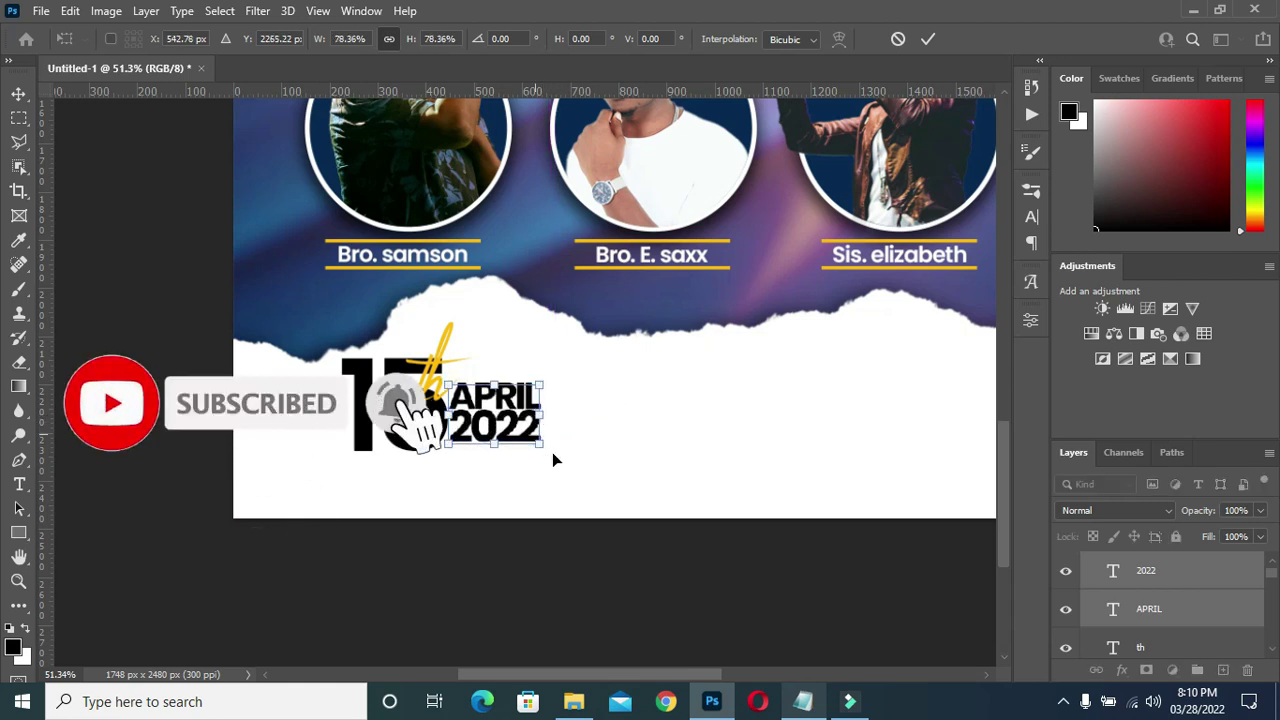
scroll(495, 440, "up", 1)
scroll(510, 420, "up", 1)
left_click(512, 417)
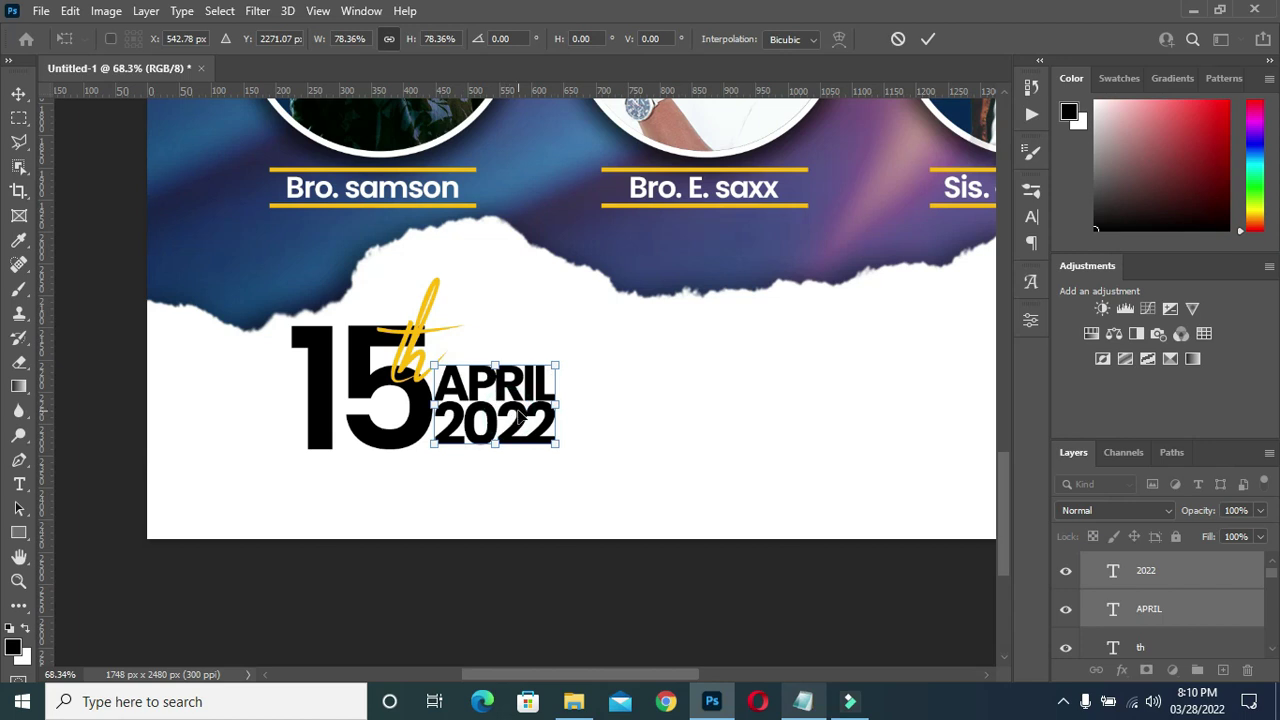
left_click_drag(519, 418, 518, 422)
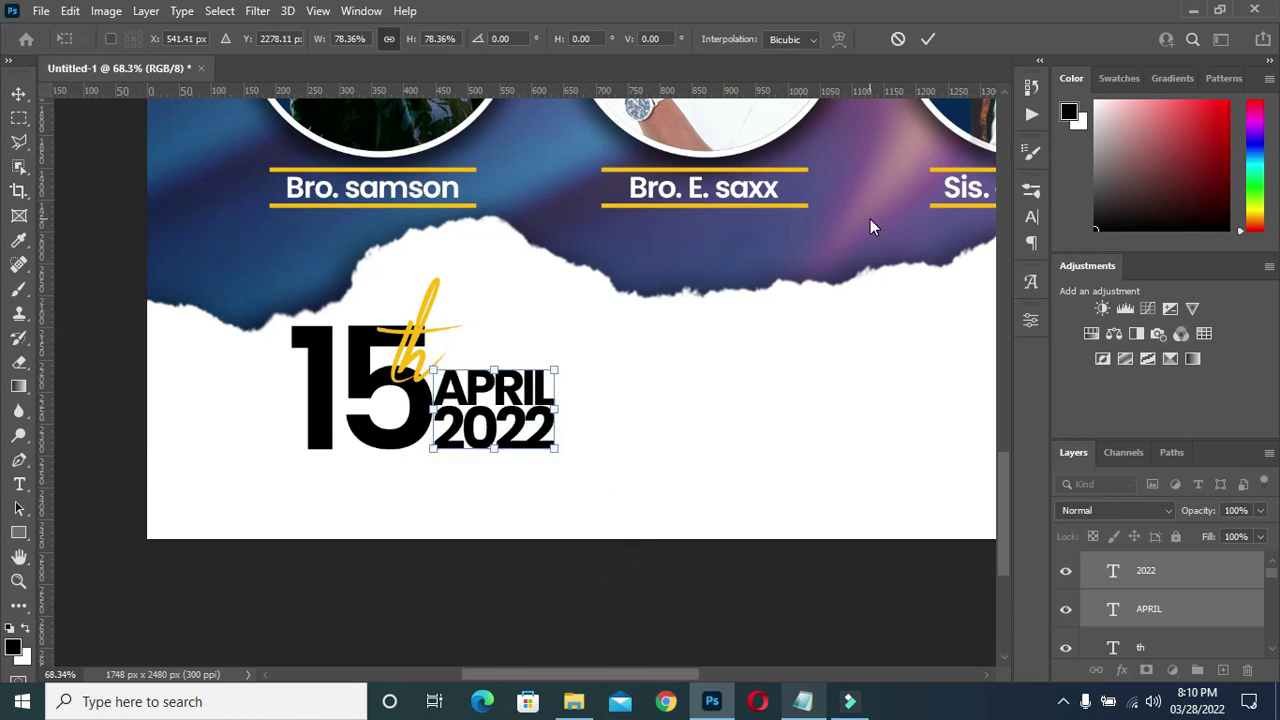
key("Return")
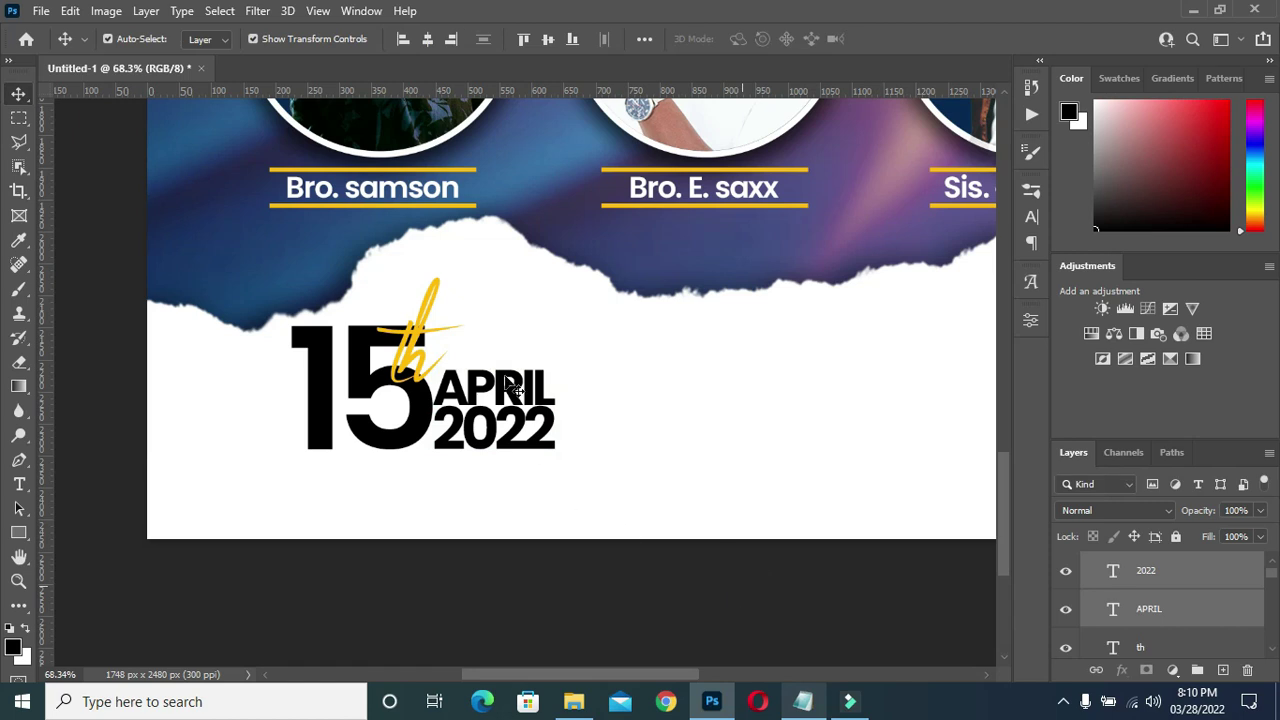
Select only the APRIL layer and bring the event notes back up.
left_click(512, 388)
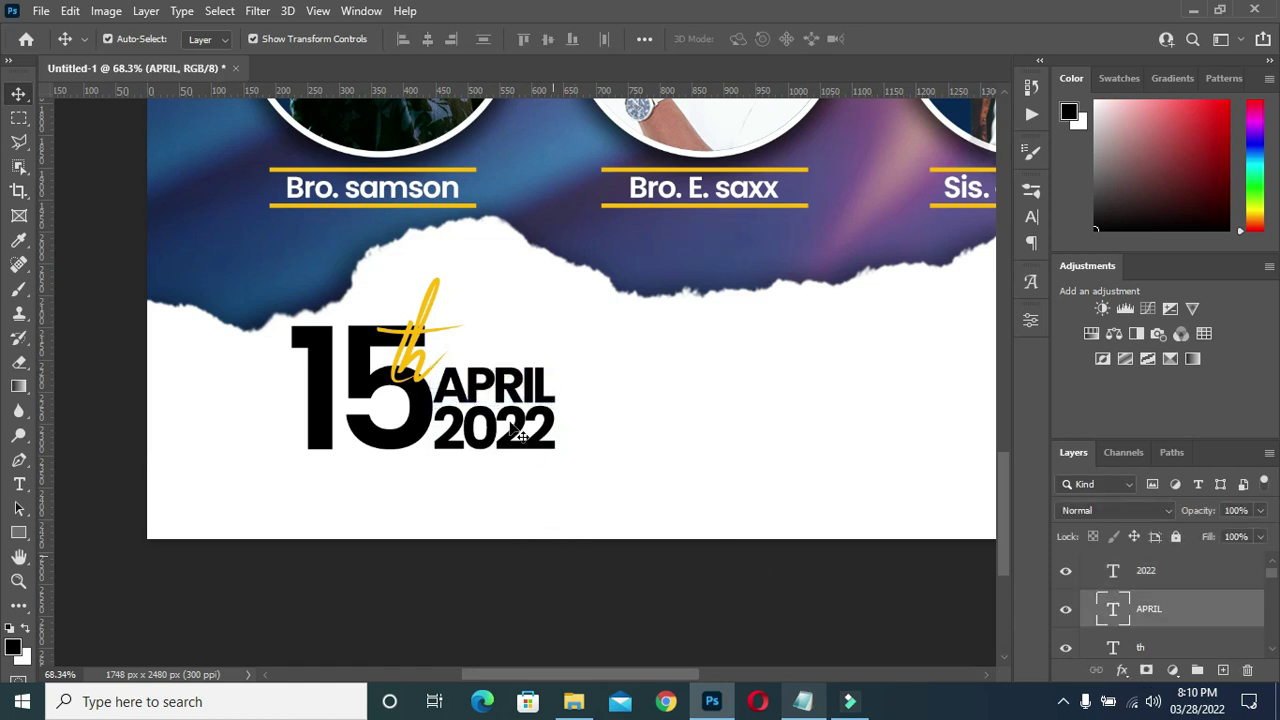
scroll(512, 430, "down", 3)
scroll(512, 430, "down", 2)
left_click(803, 701)
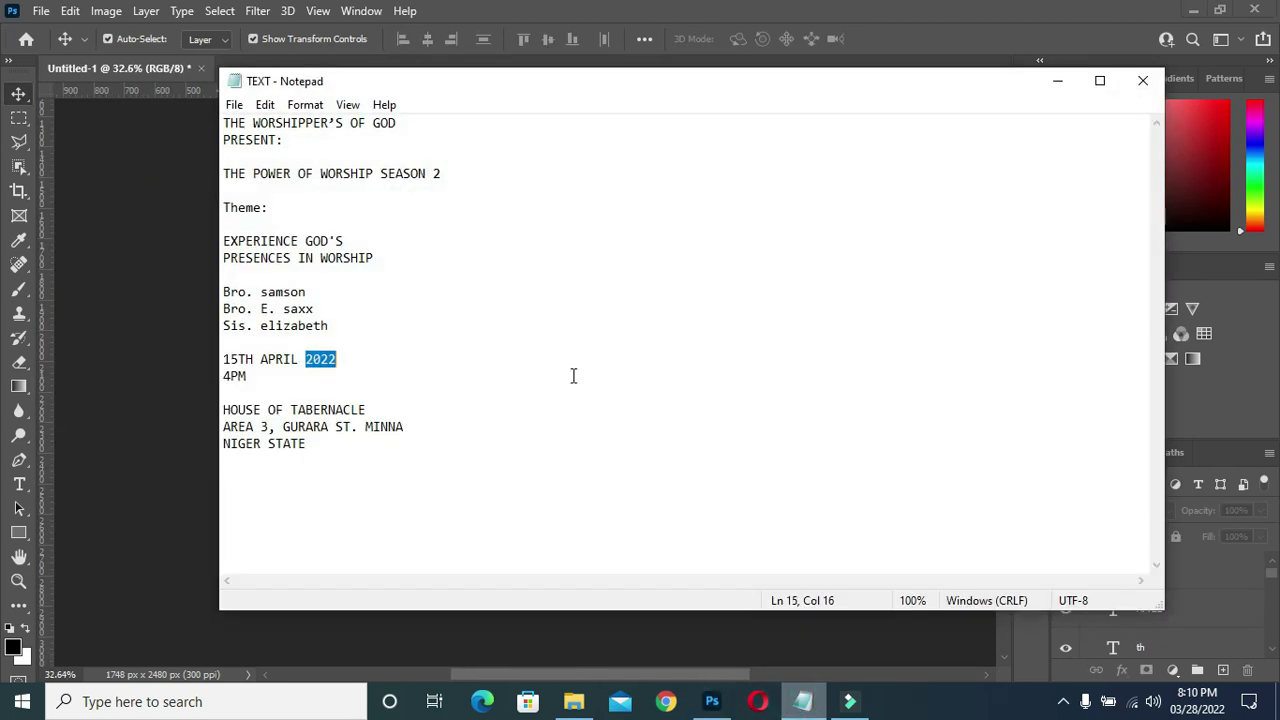
Duplicate the 15 text layer, move the copy right of the date, and retype it as 4PM.
double_click(240, 375)
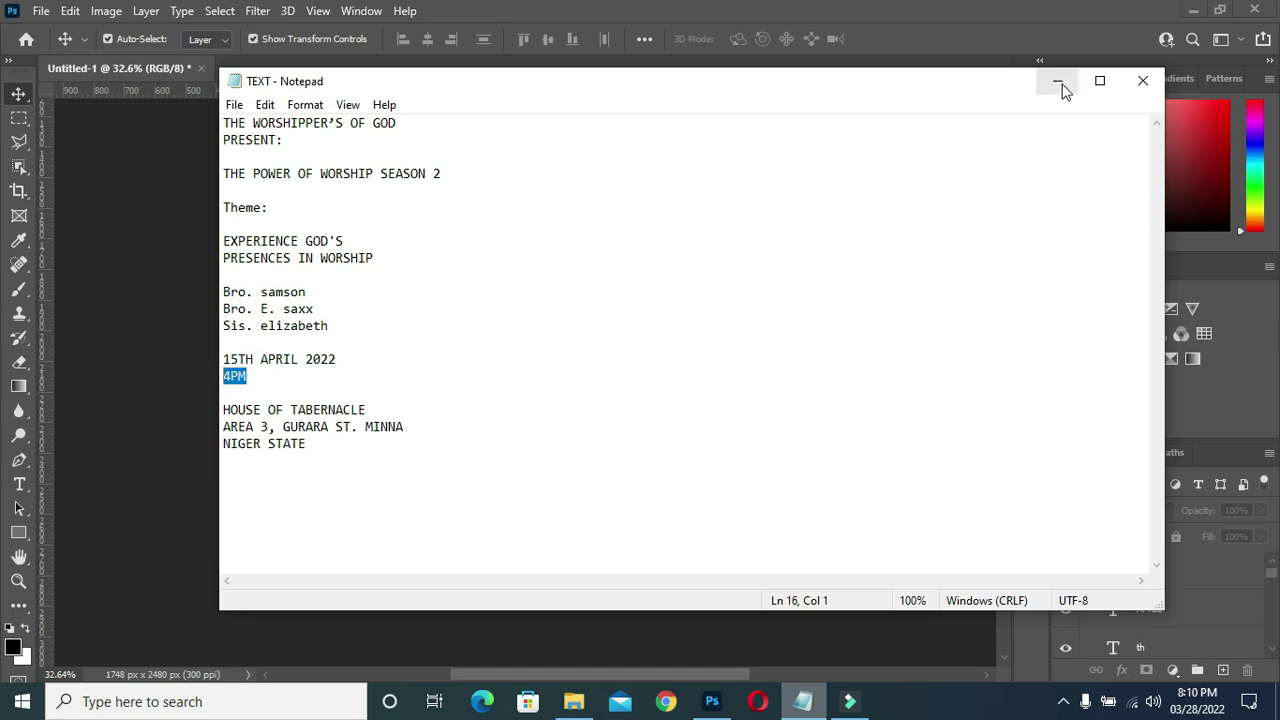
left_click(1057, 80)
left_click_drag(421, 402, 428, 410)
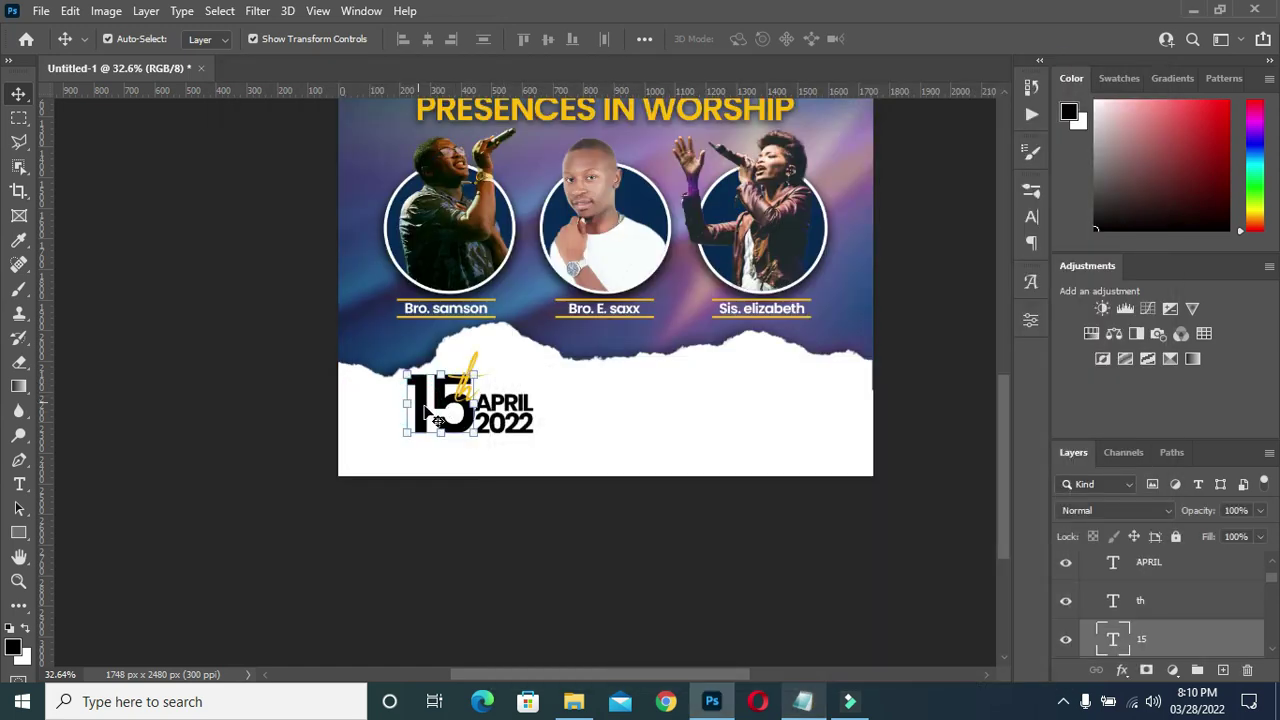
left_click_drag(1168, 643, 1155, 565)
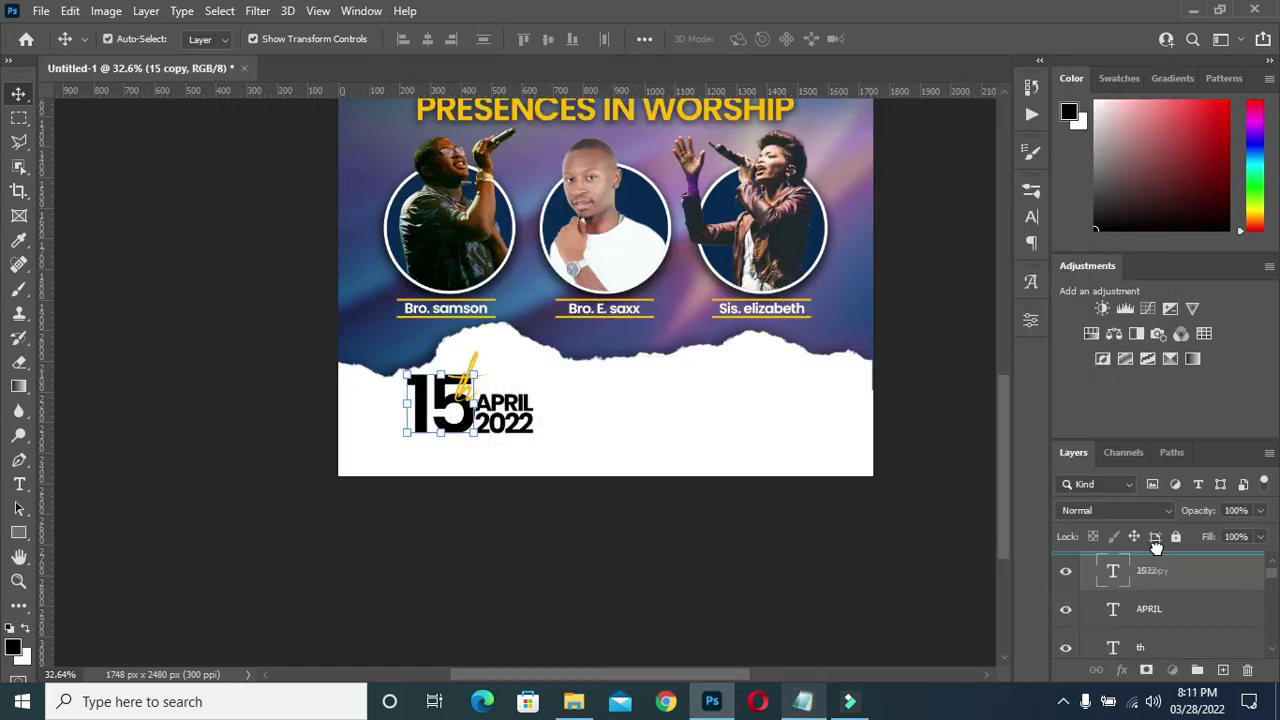
left_click_drag(444, 400, 656, 403)
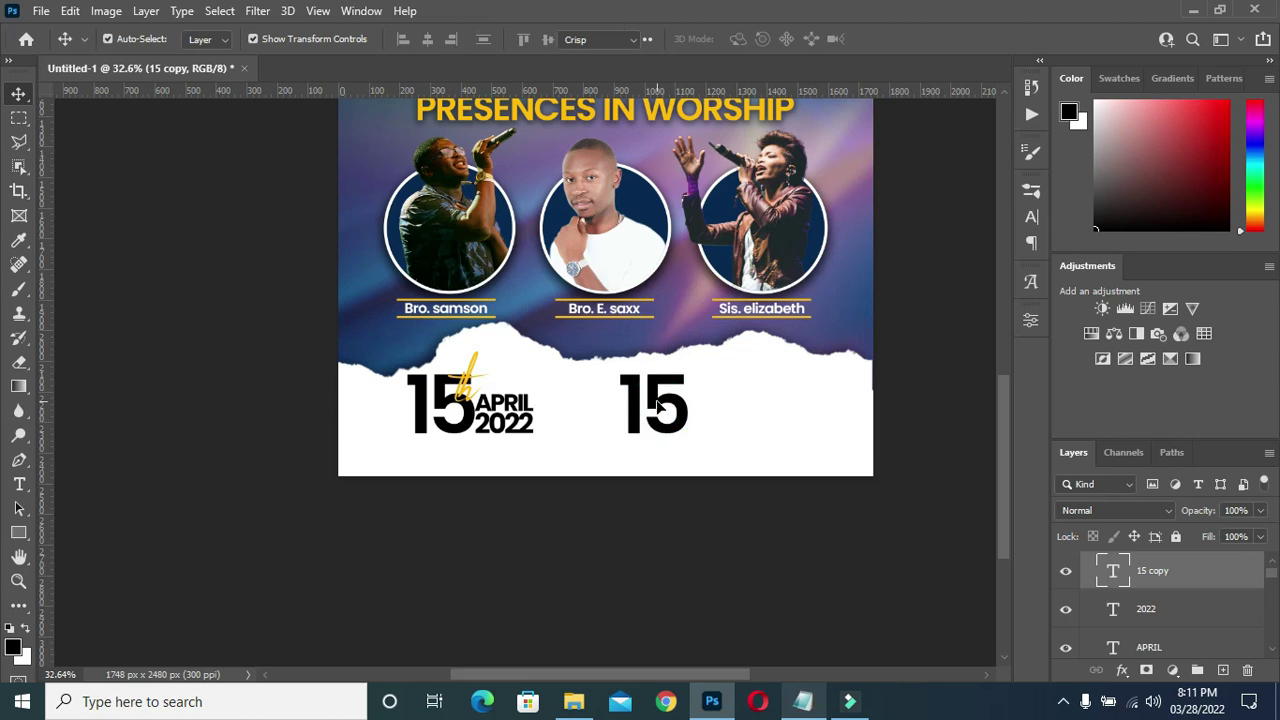
double_click(657, 404)
type("4PM")
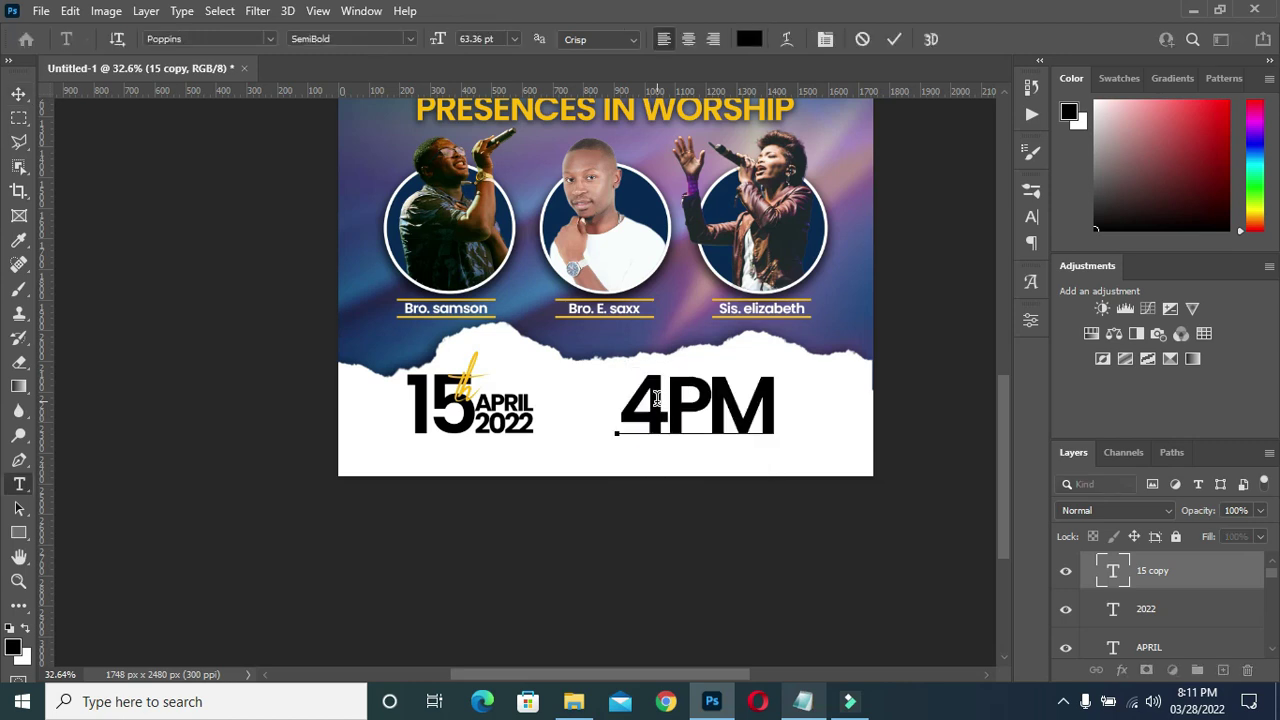
Shrink the 4PM text to about half size and align it level with the date.
left_click(895, 41)
key("v")
left_click(775, 403)
mouse_move(775, 404)
left_mouse_down()
mouse_move(690, 422)
mouse_move(703, 422)
left_mouse_up()
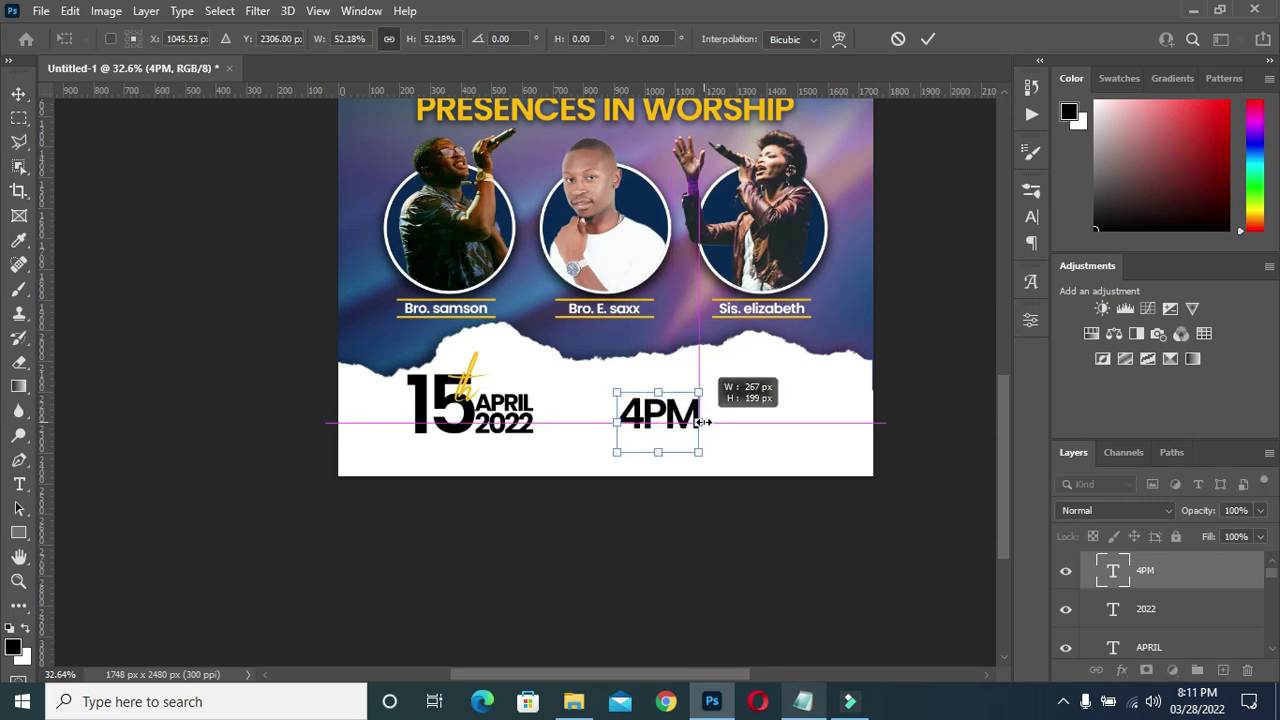
left_click(928, 39)
scroll(660, 420, "up", 2)
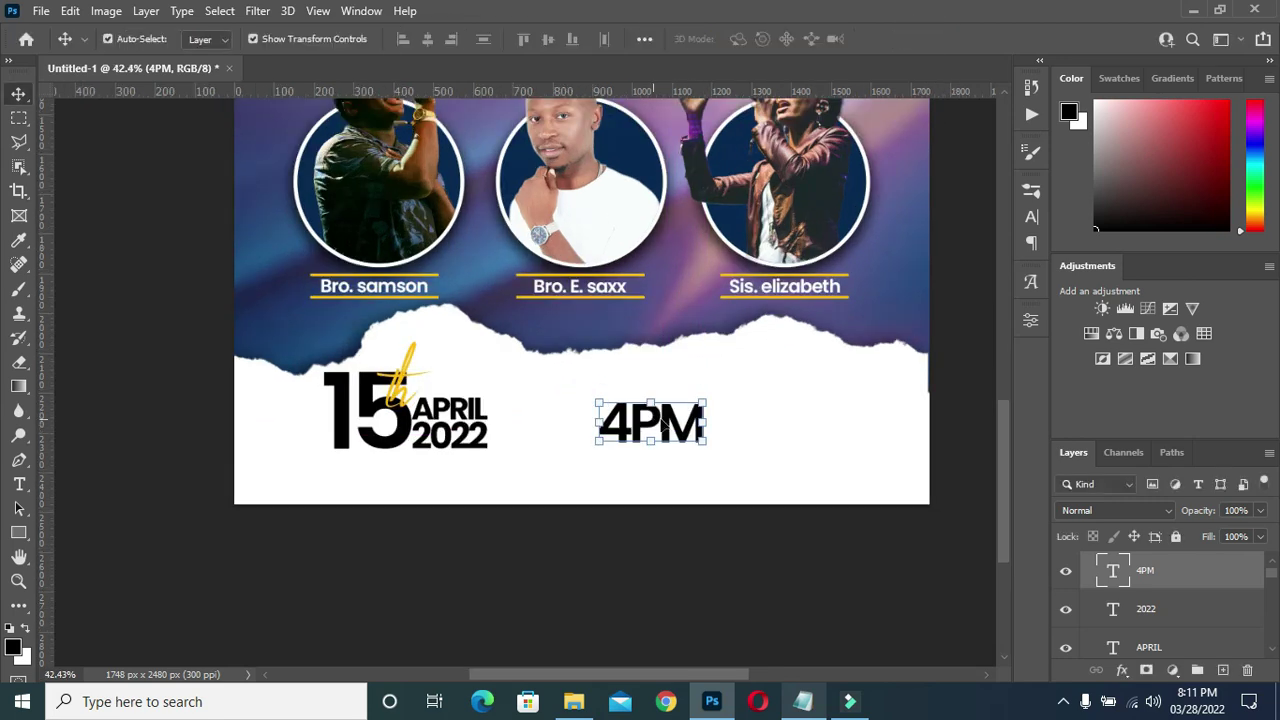
scroll(660, 425, "up", 1)
left_click_drag(670, 428, 652, 432)
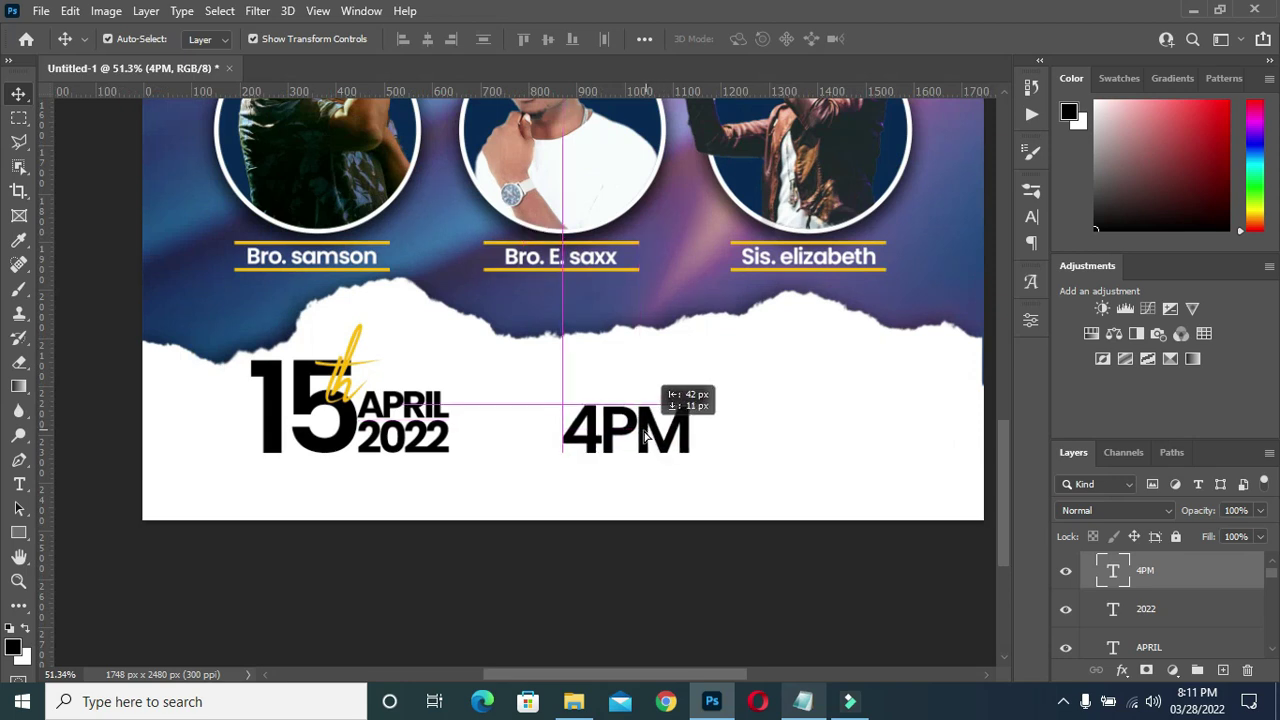
Reduce the PM letters in 4PM to 19 pt.
double_click(652, 432)
left_click_drag(692, 430, 604, 430)
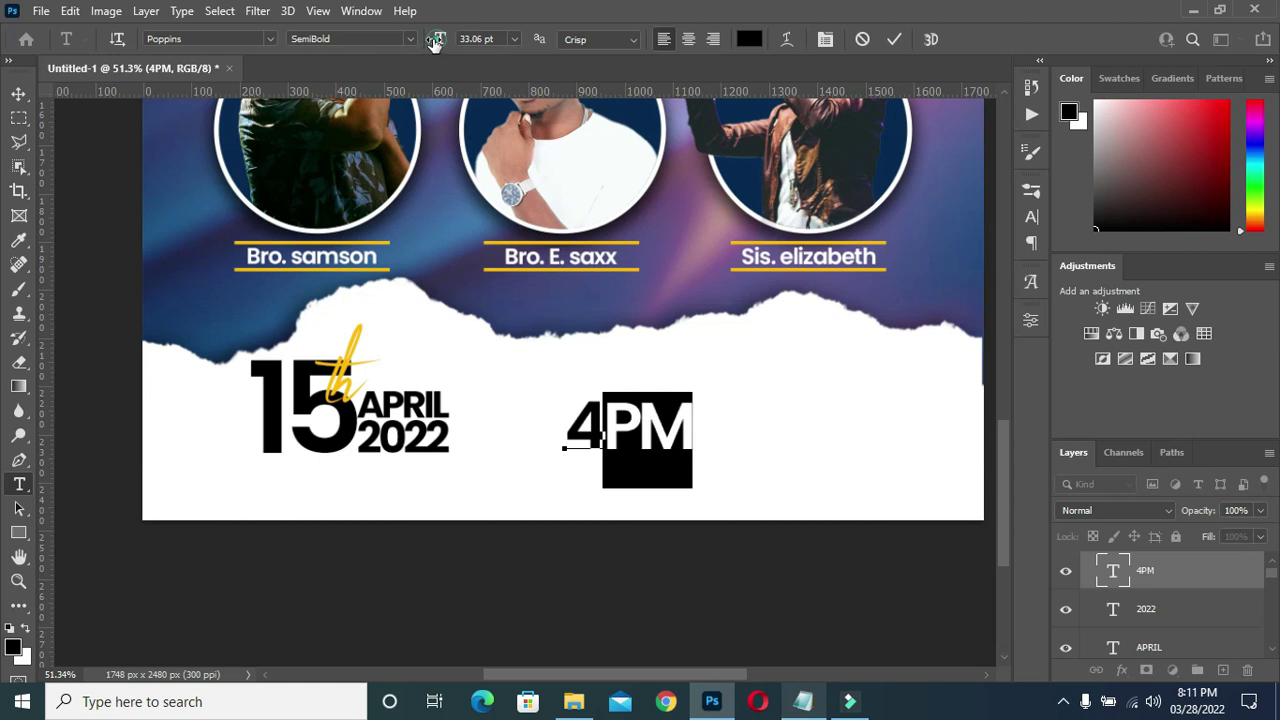
left_click_drag(436, 40, 425, 47)
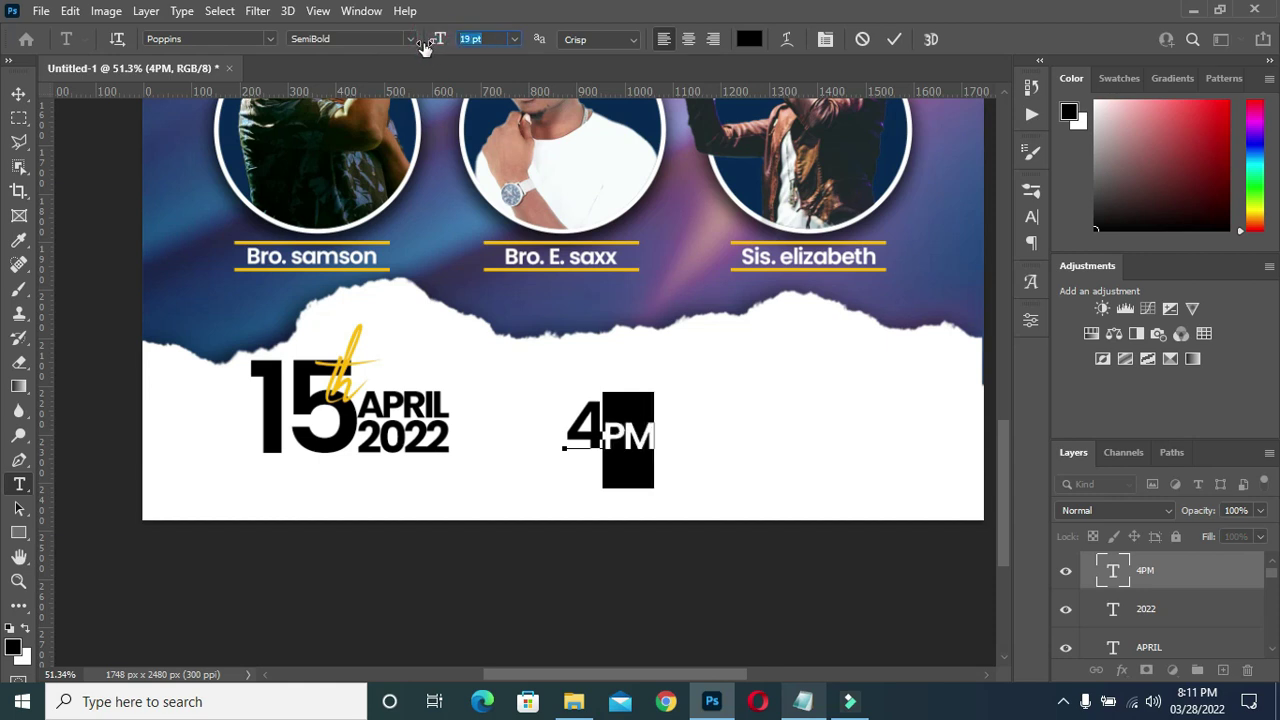
left_click(893, 40)
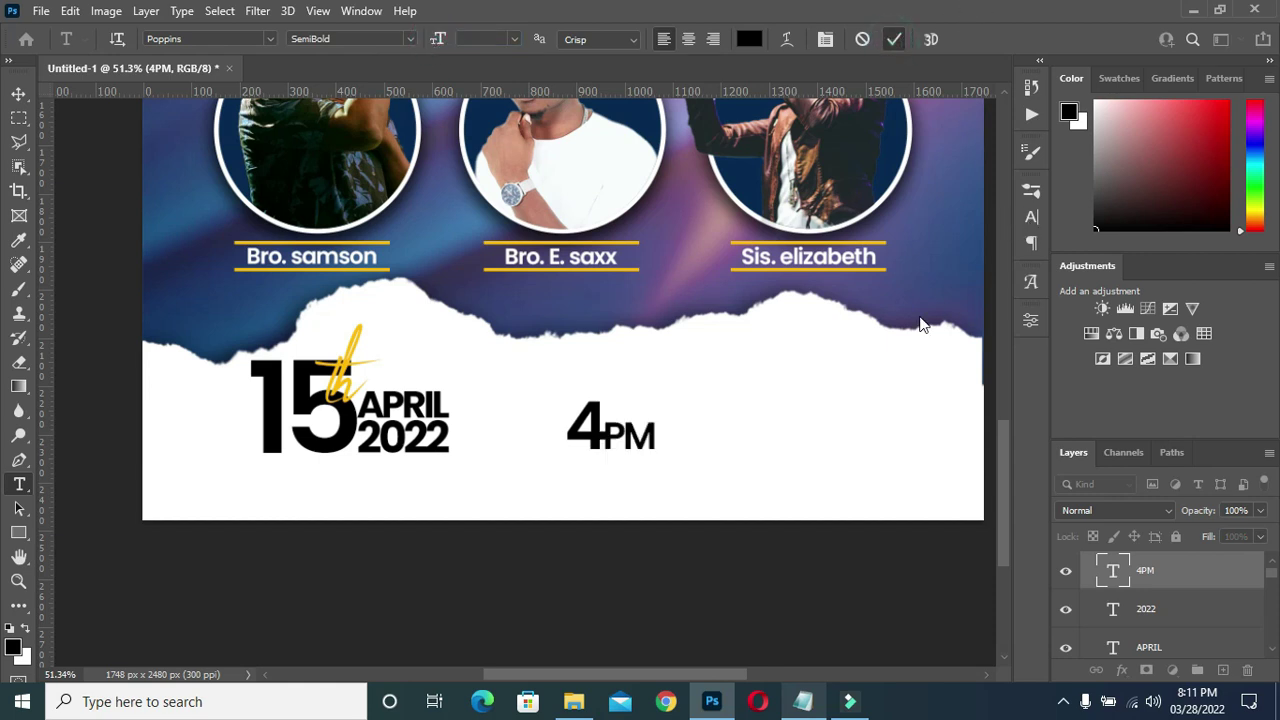
Adjust the tracking of the PM letters in the Character panel.
left_click_drag(608, 432, 655, 428)
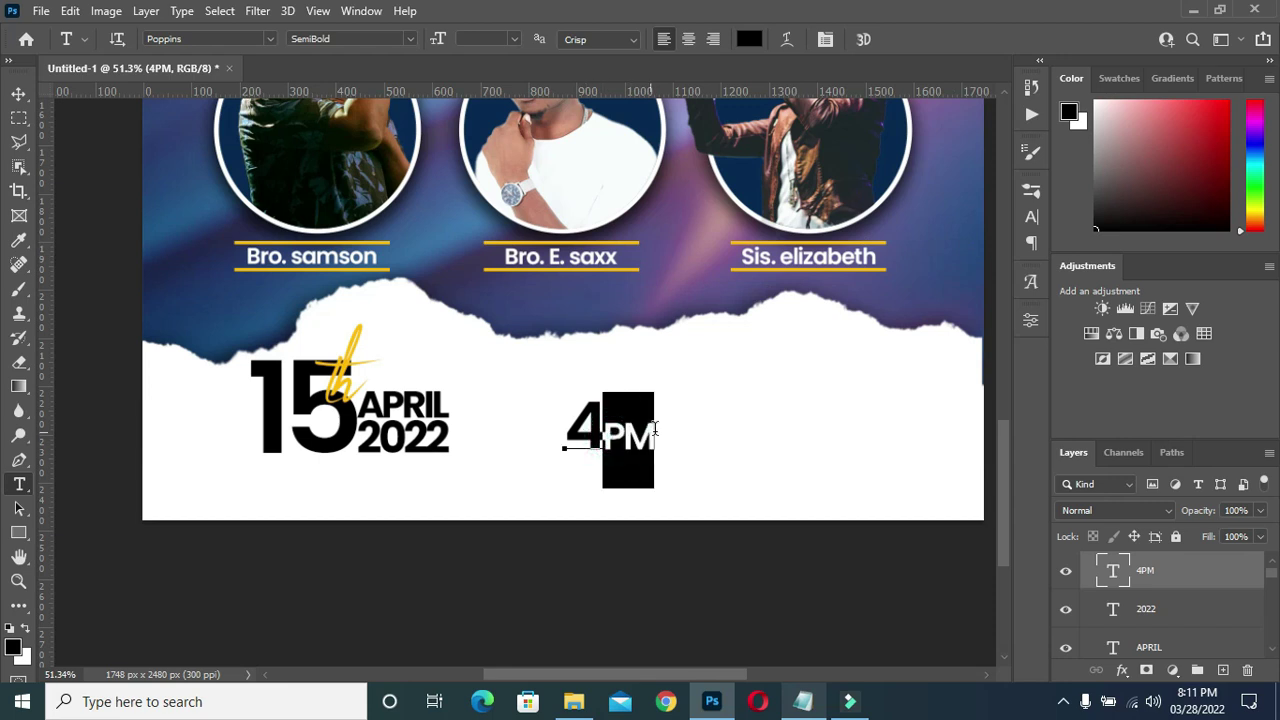
left_click(1031, 216)
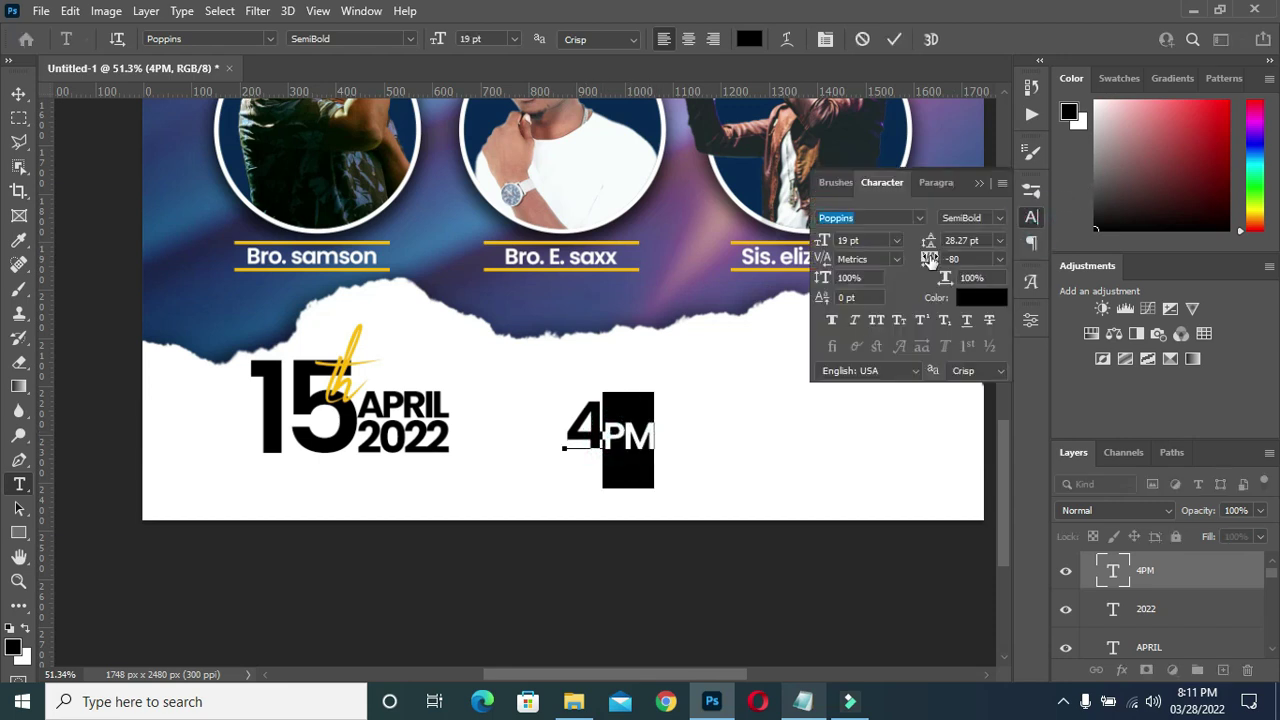
left_click_drag(931, 260, 935, 242)
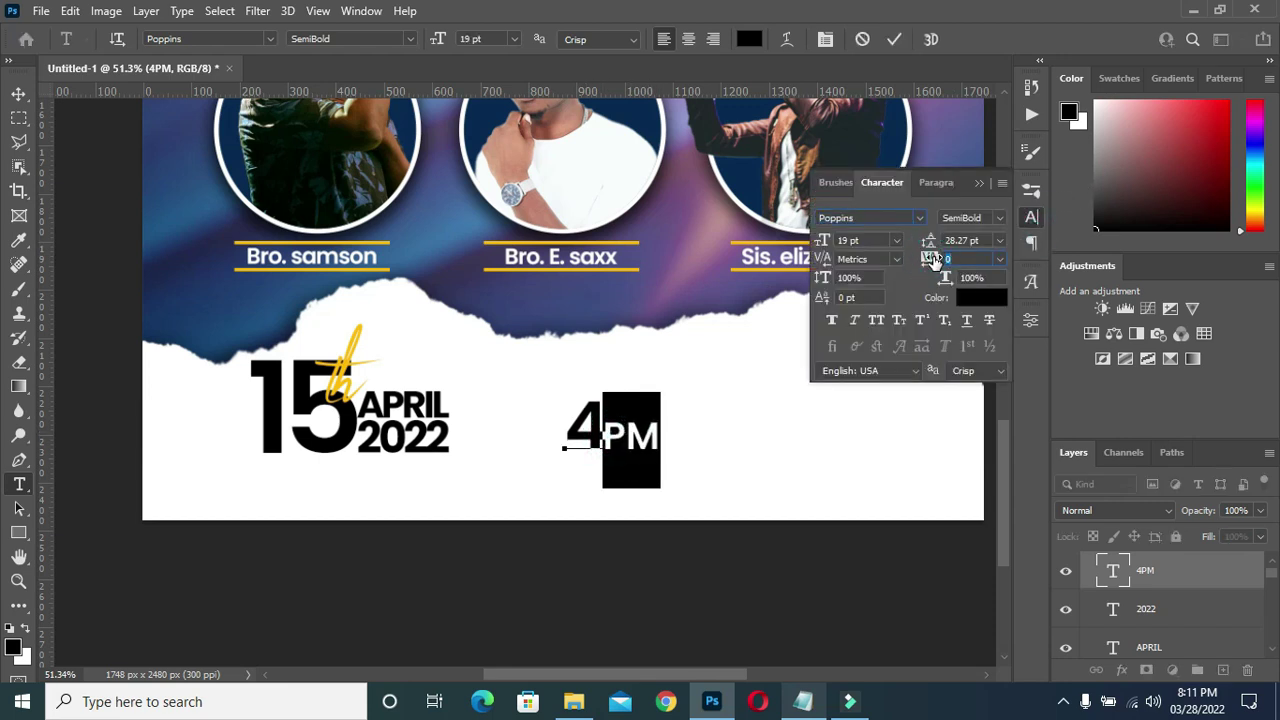
left_click(894, 40)
left_click(19, 93)
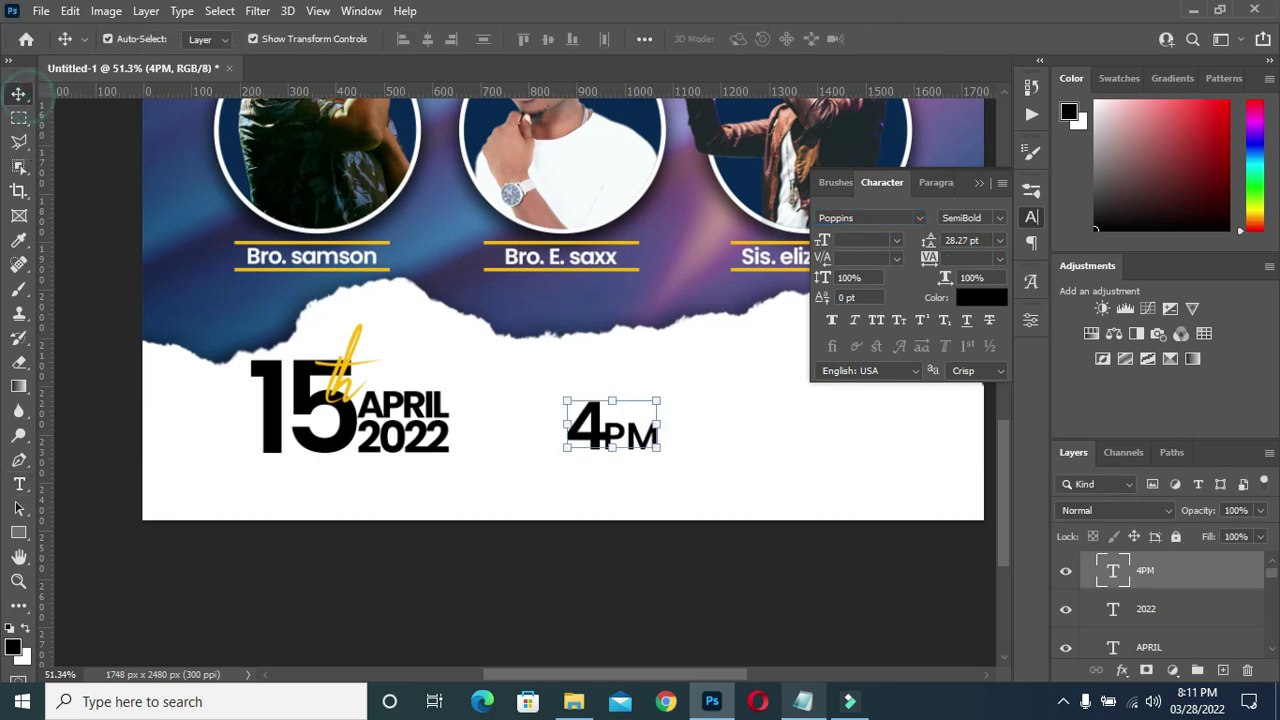
left_click(467, 535)
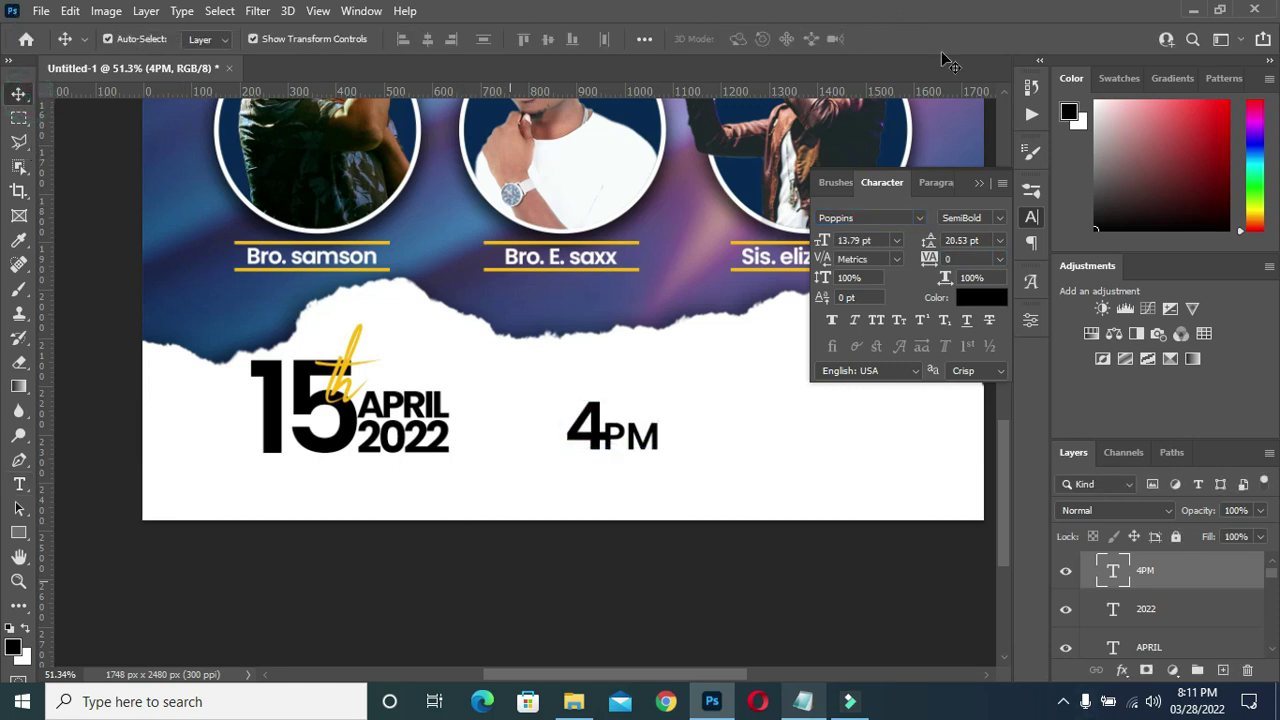
left_click(979, 183)
scroll(725, 435, "down", 2)
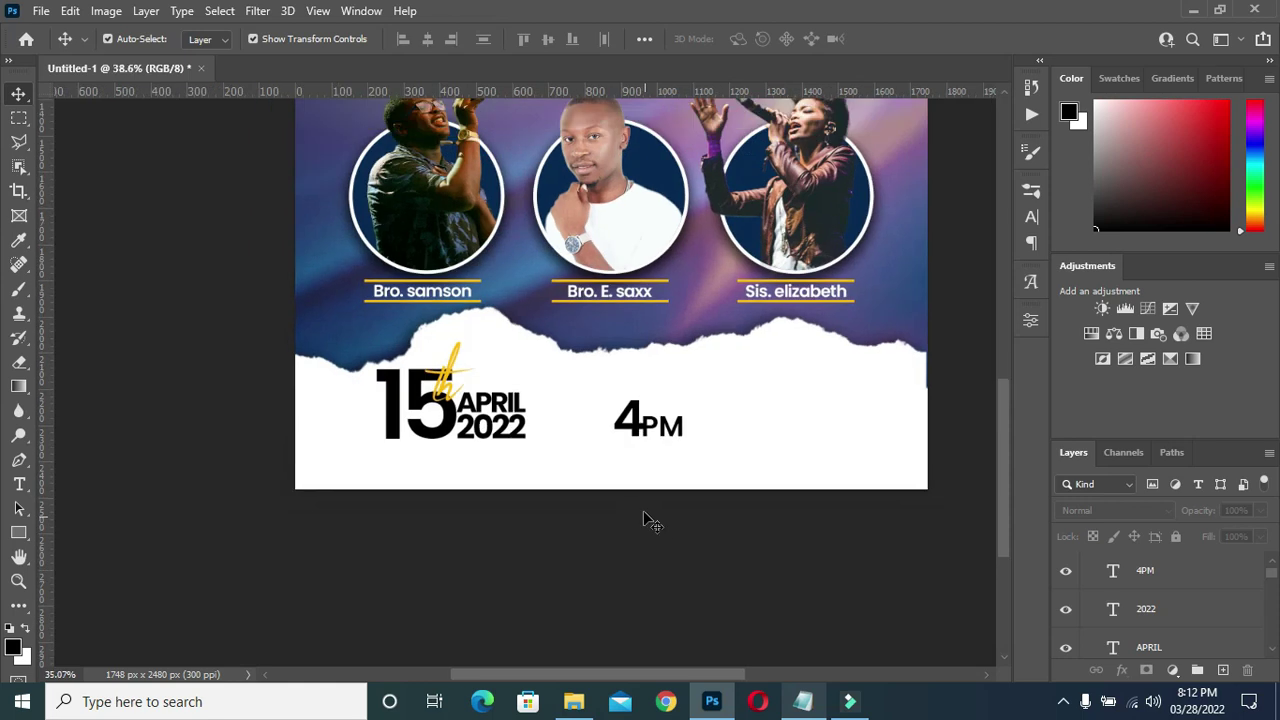
scroll(663, 434, "up", 1)
Reselect PM and tighten its letter spacing further.
left_click(669, 421)
double_click(660, 422)
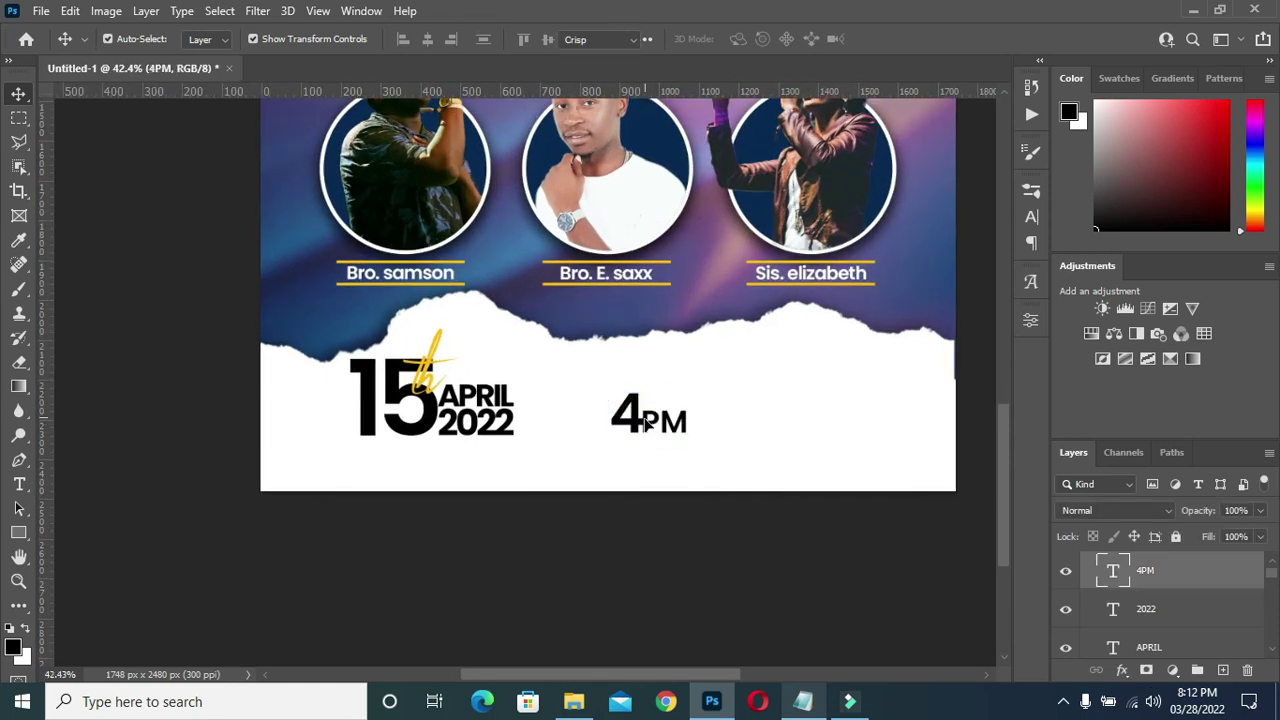
left_click(641, 425)
left_click_drag(641, 425, 945, 258)
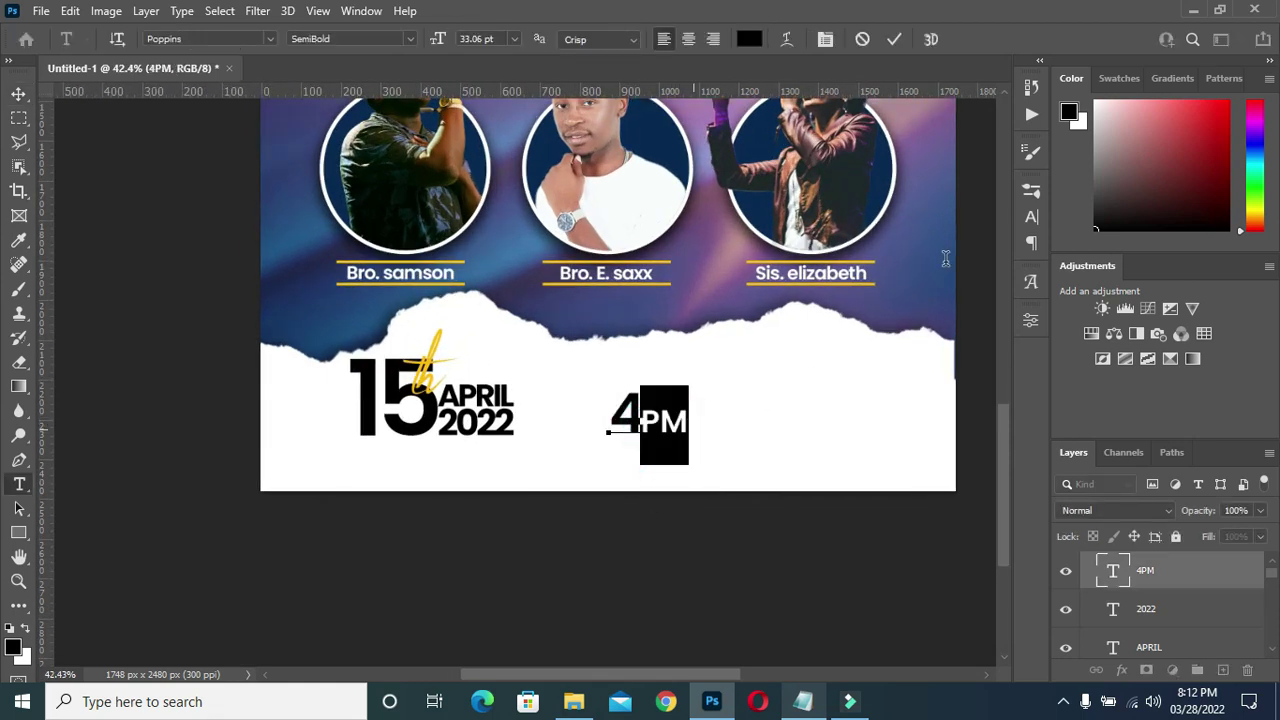
left_click(1031, 220)
left_click_drag(937, 257, 929, 252)
left_click(979, 183)
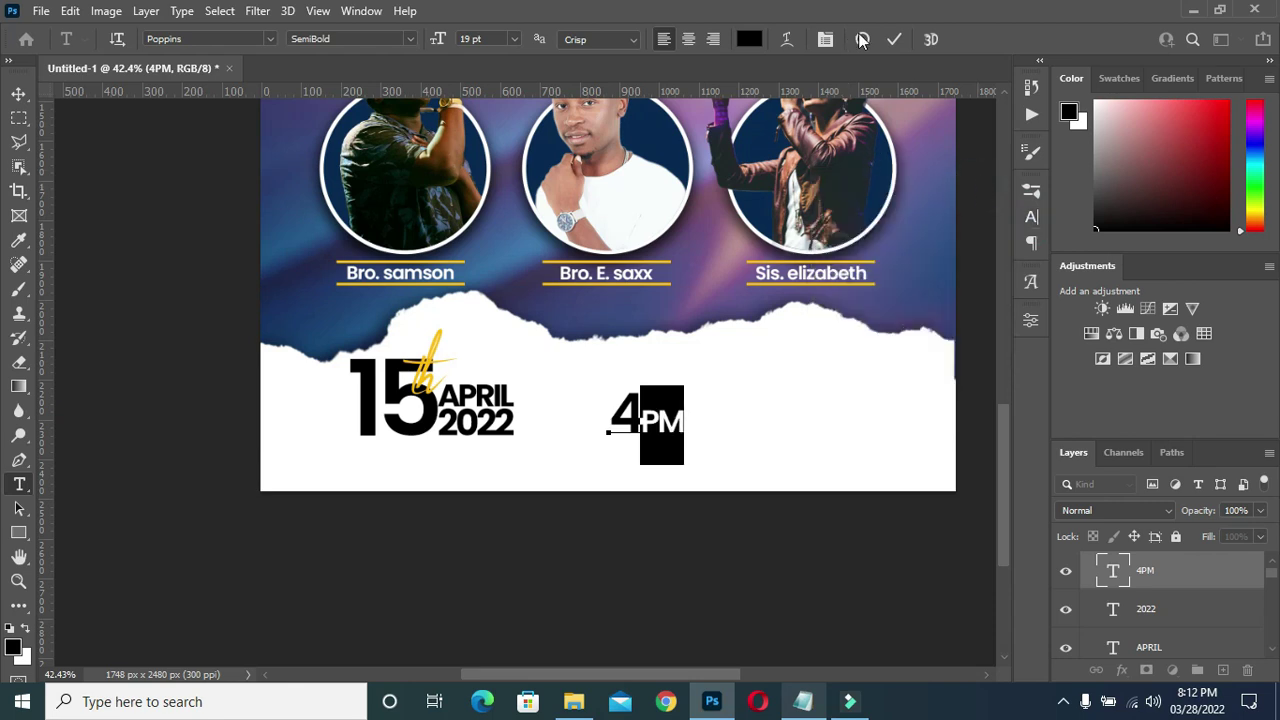
key("v")
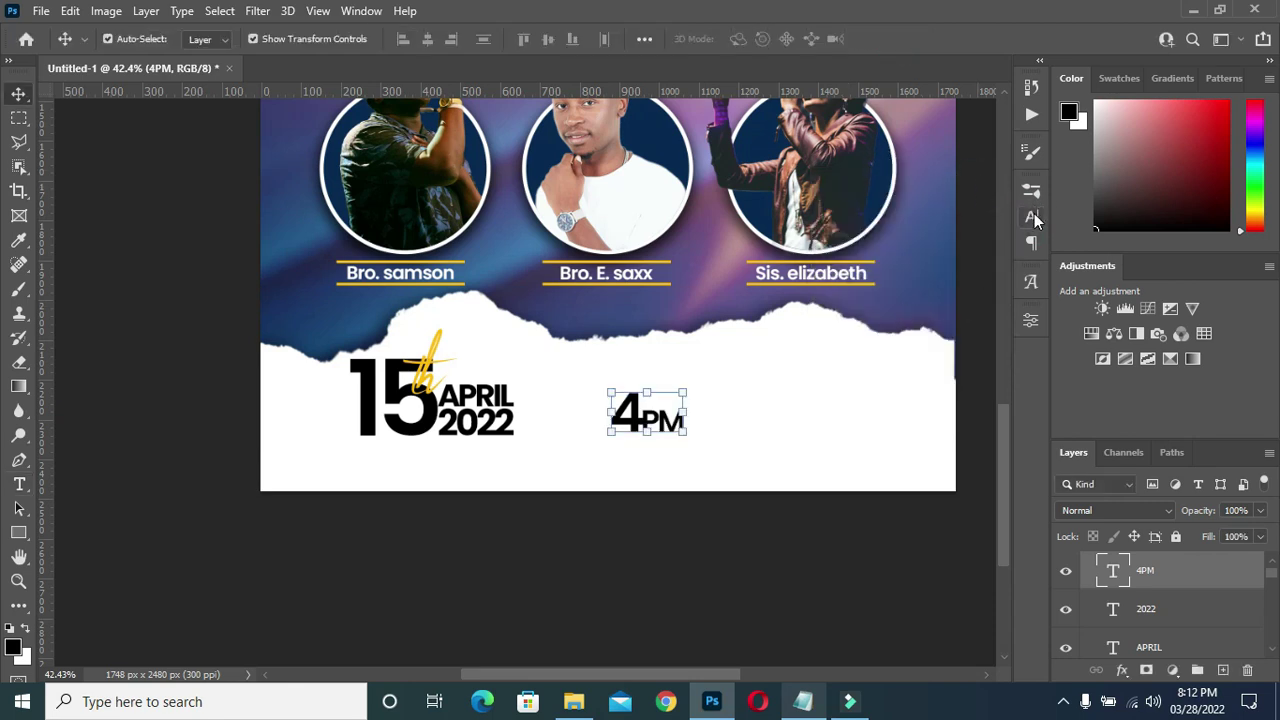
Fine-tune the tracking of the whole 4PM text.
left_click(1031, 217)
left_click_drag(921, 258, 931, 257)
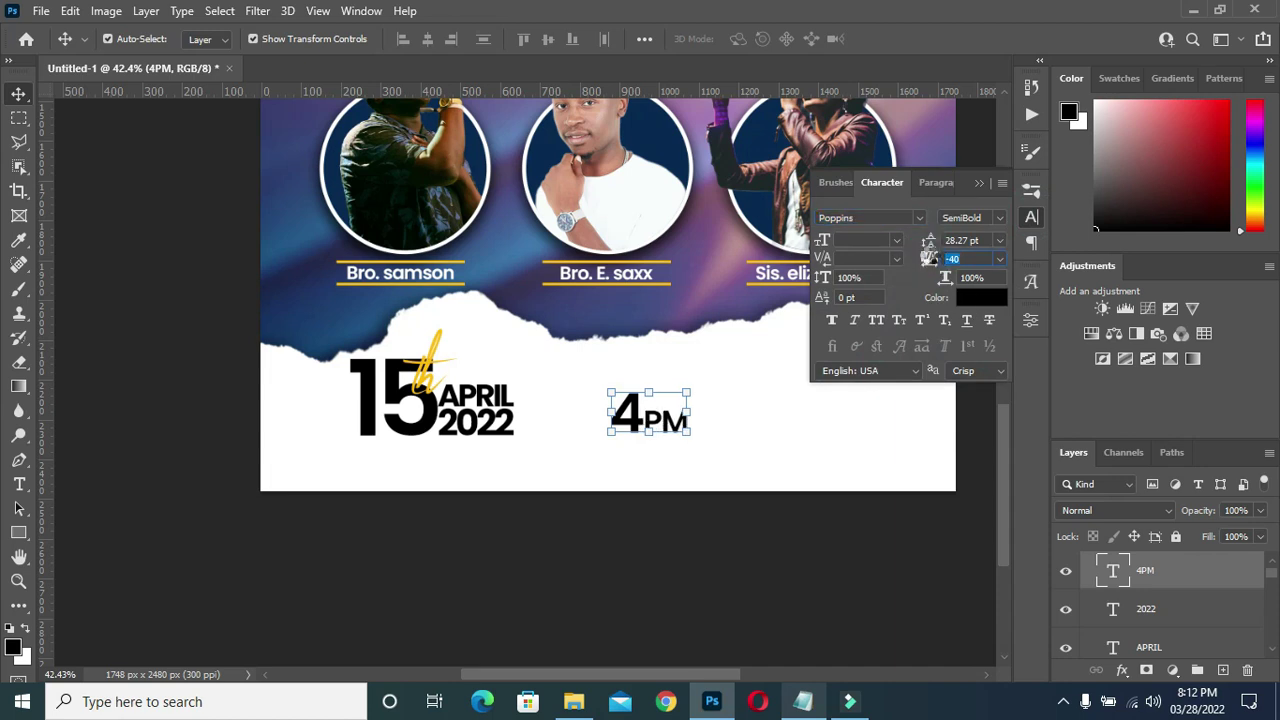
left_click(979, 187)
left_click(700, 590)
scroll(675, 432, "up", 2)
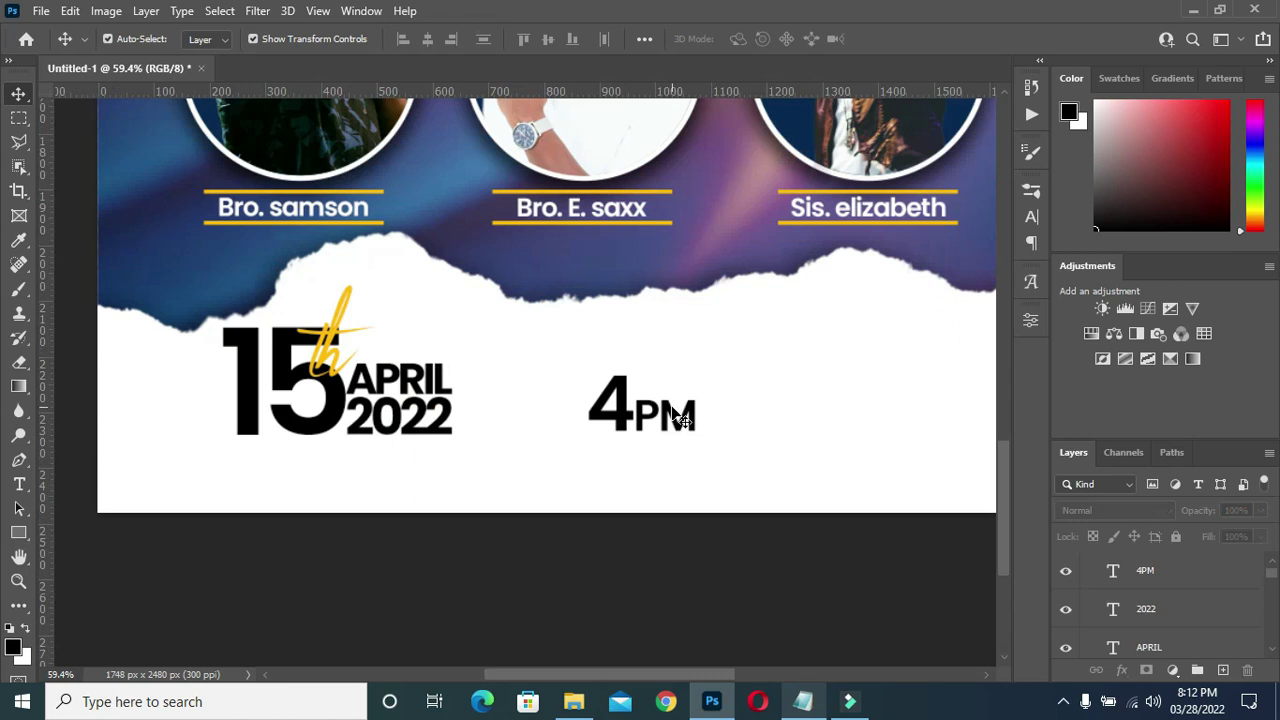
scroll(700, 420, "down", 1)
scroll(751, 420, "down", 1)
Bring the calendar icon image from THE POWER folder into the flyer.
left_click(573, 701)
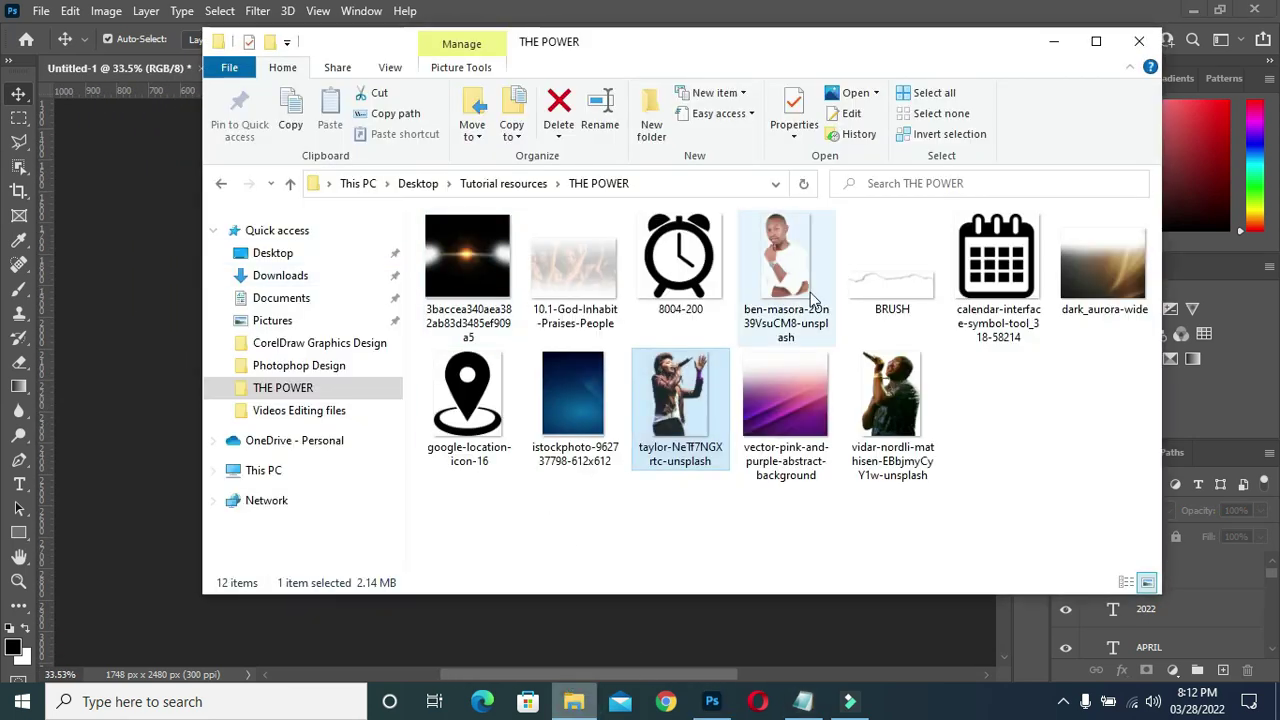
left_click(997, 265)
left_click(108, 528)
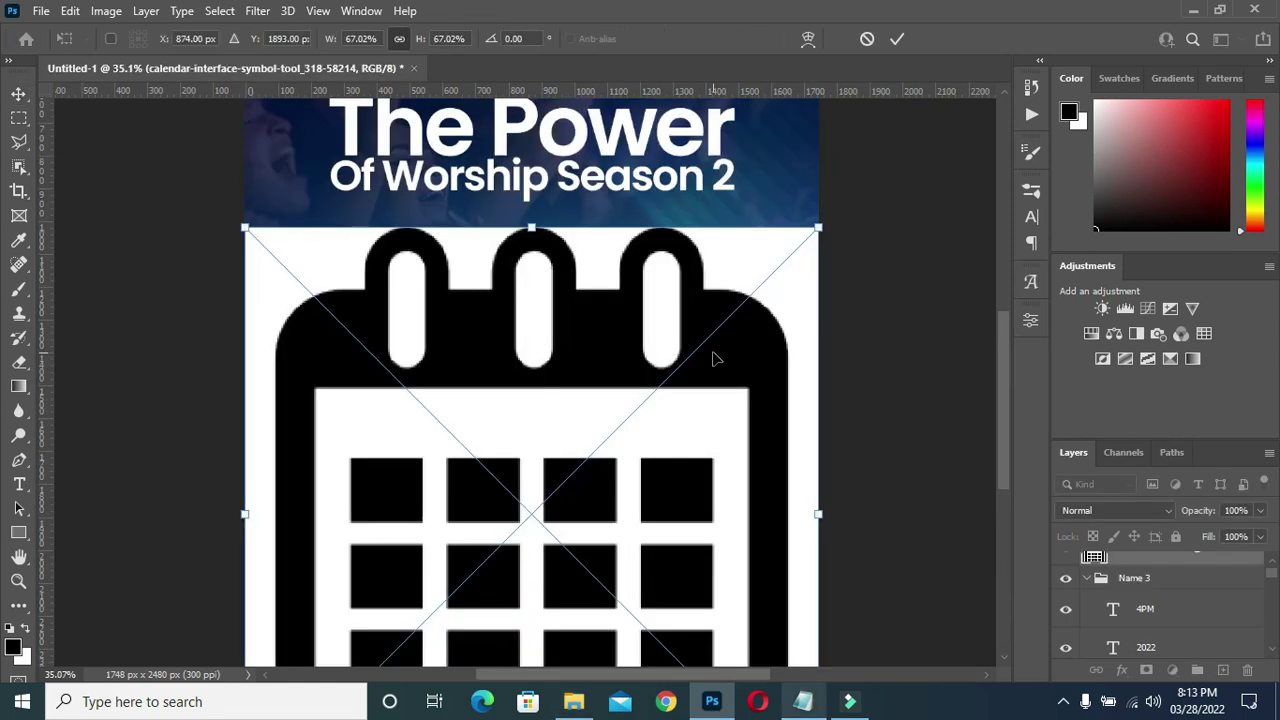
Scale the placed calendar icon to about 13% and set it beside the date.
left_click_drag(724, 529, 404, 529)
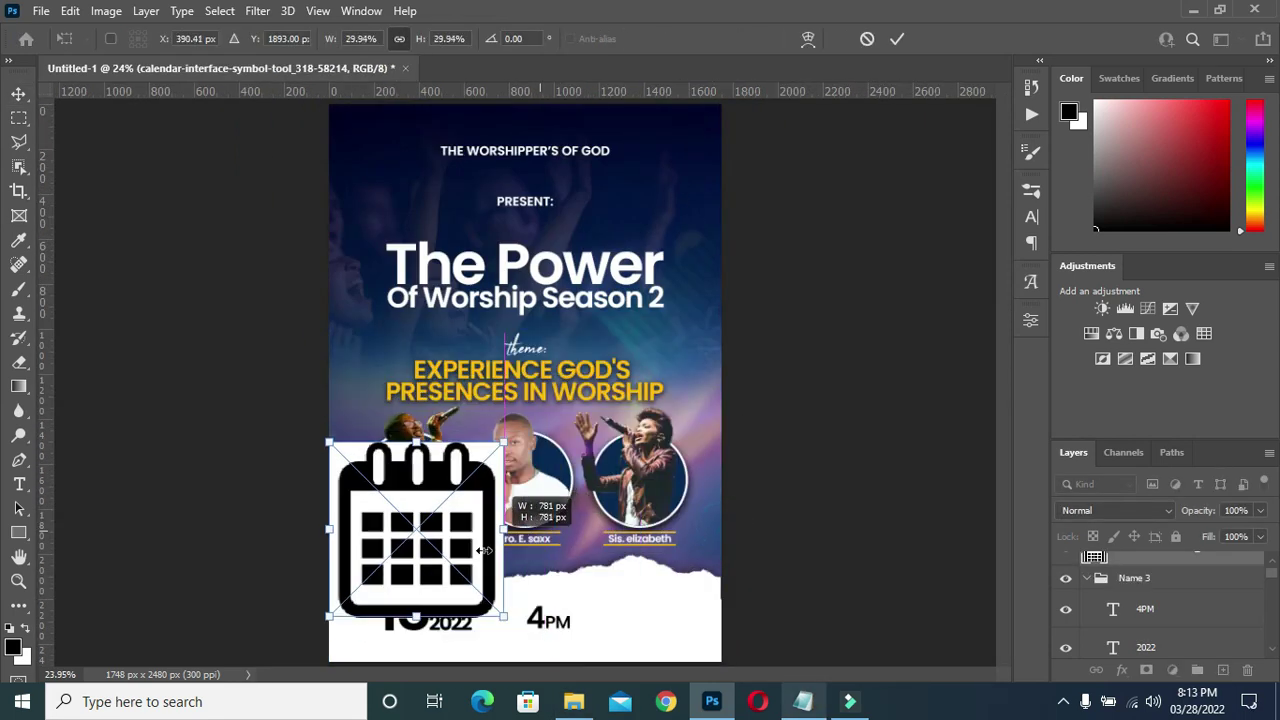
scroll(727, 295, "up", 3)
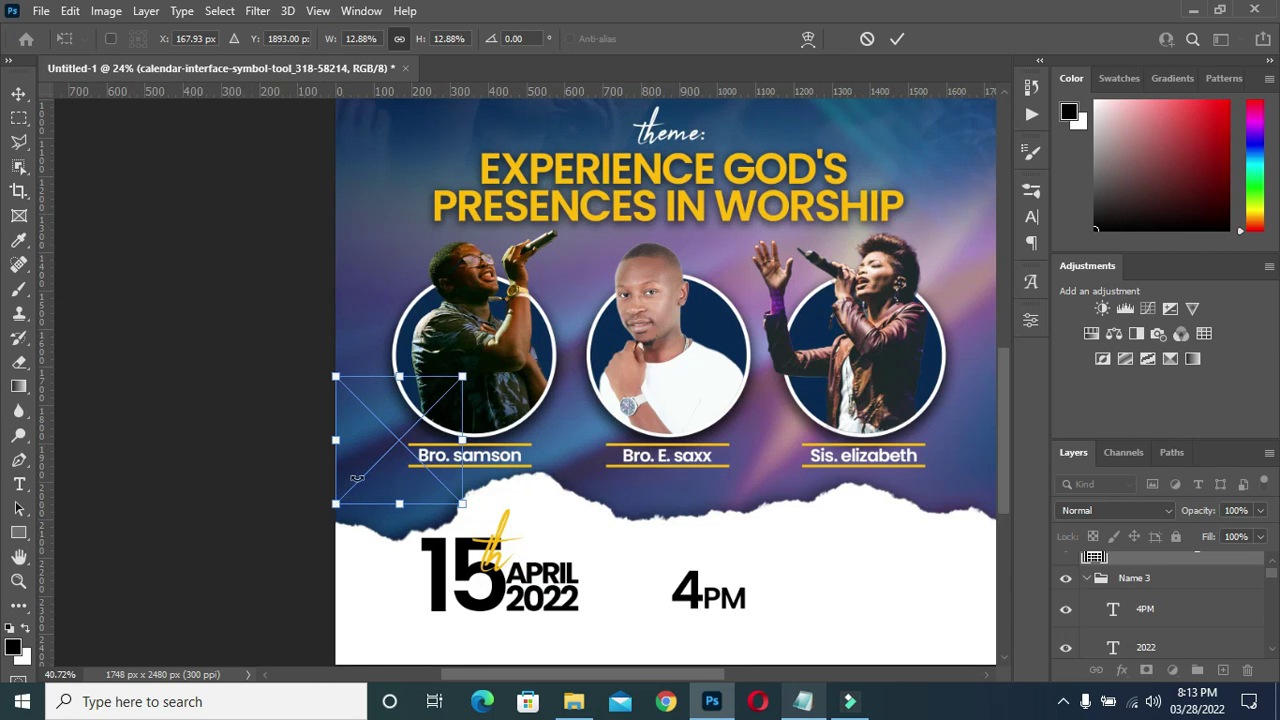
scroll(357, 478, "up", 3)
left_click_drag(420, 300, 420, 393)
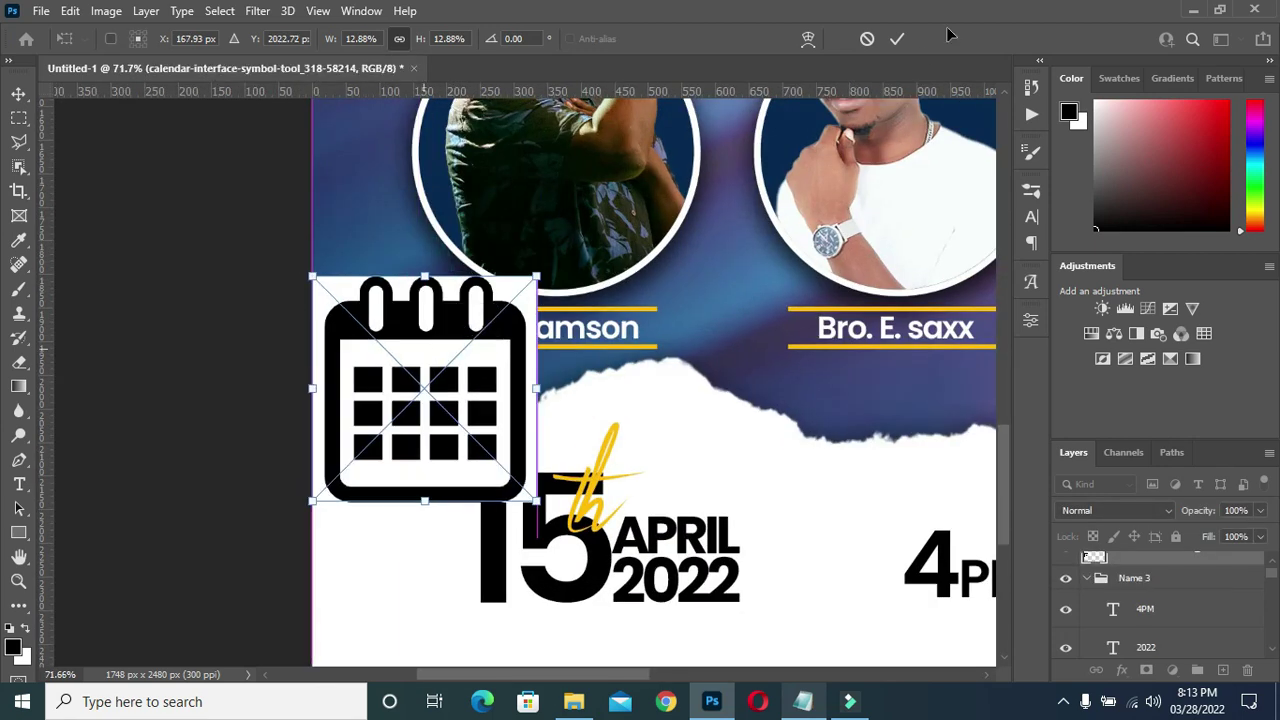
left_click(897, 38)
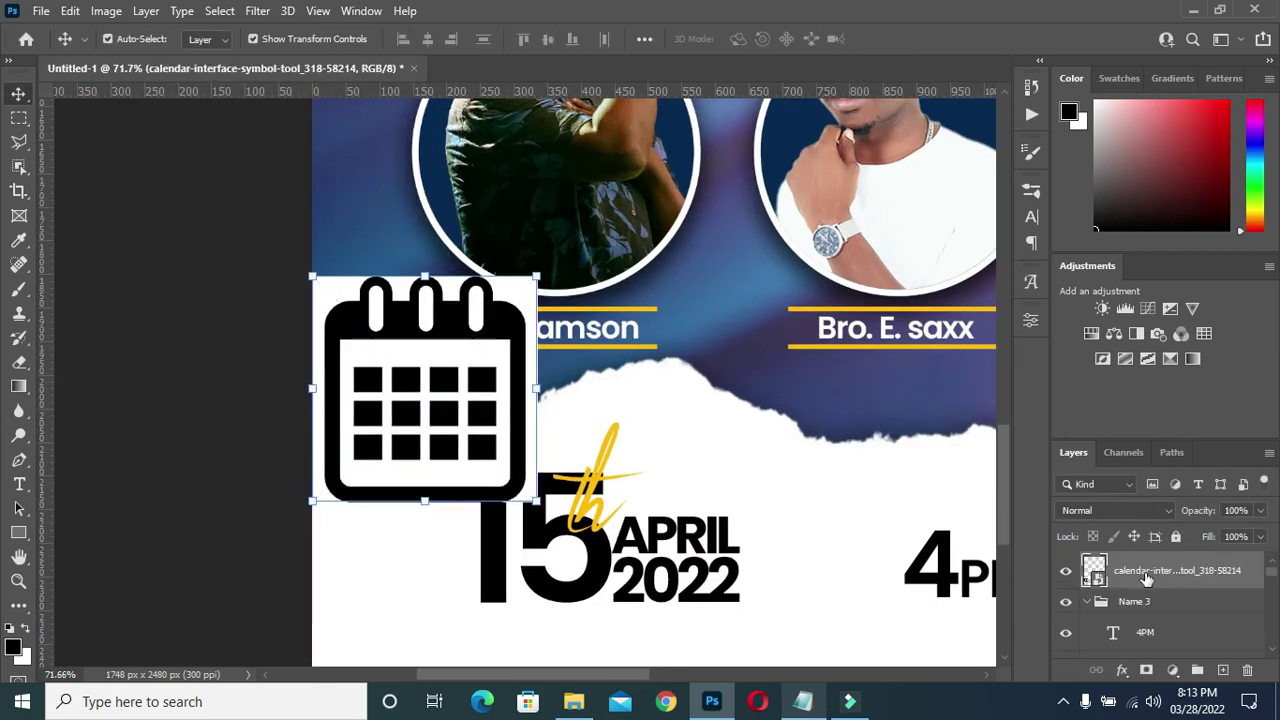
Move the calendar layer down the stack and select the 4PM, th and 15 layers.
mouse_move(1150, 577)
left_mouse_down()
mouse_move(1150, 624)
mouse_move(1148, 582)
left_mouse_up()
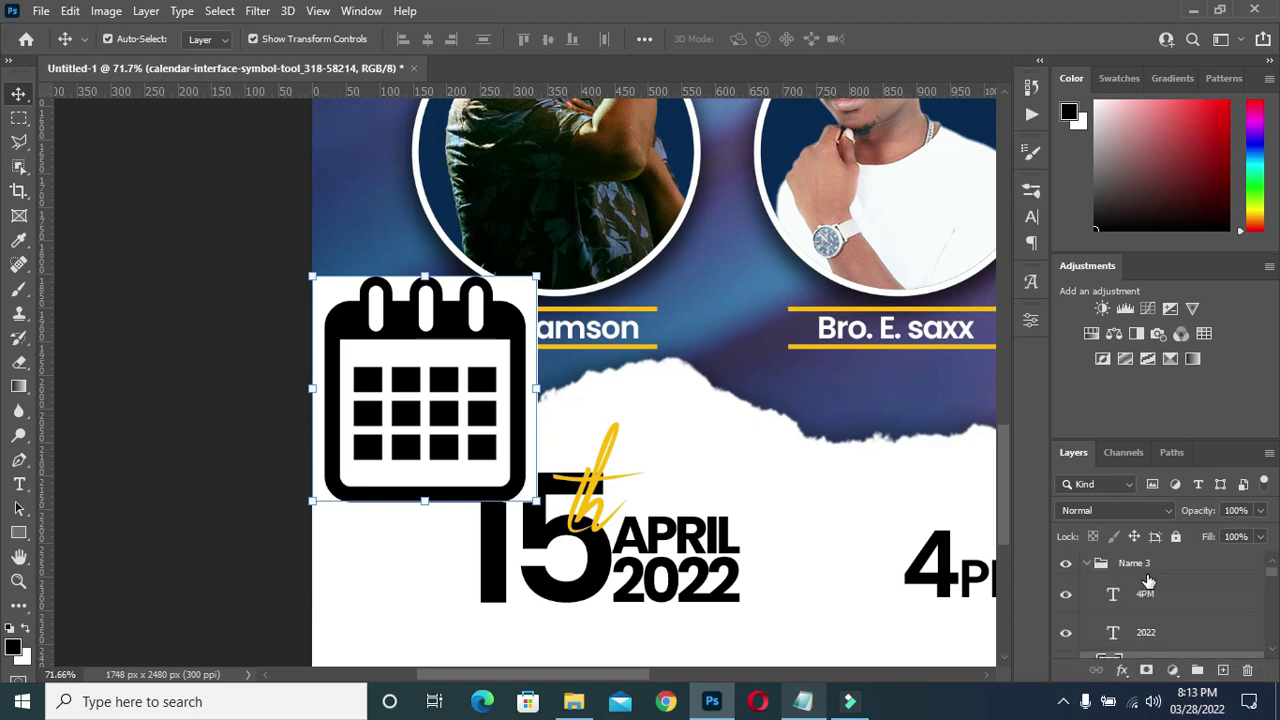
left_click(1148, 597)
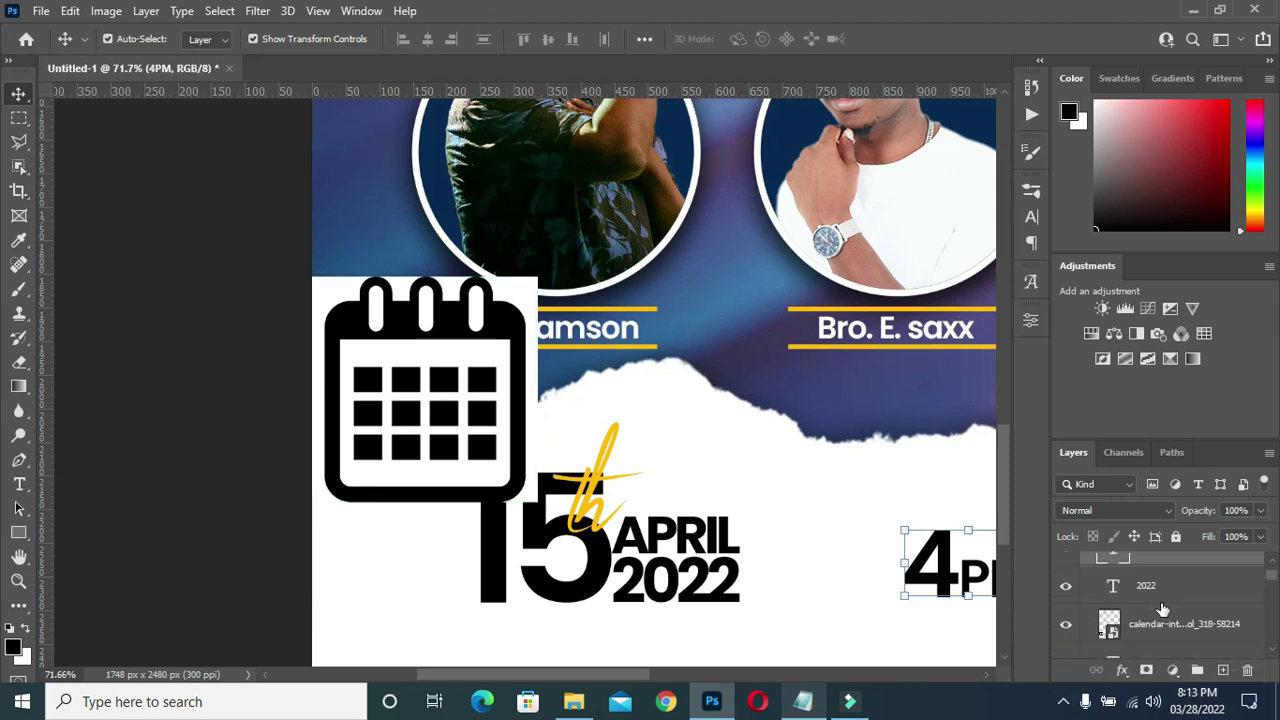
scroll(1160, 608, "down", 2)
left_click(1160, 603, "shift")
scroll(1160, 600, "up", 2)
scroll(1158, 590, "up", 1)
scroll(1155, 580, "up", 1)
scroll(1150, 560, "up", 1)
scroll(1150, 555, "down", 1)
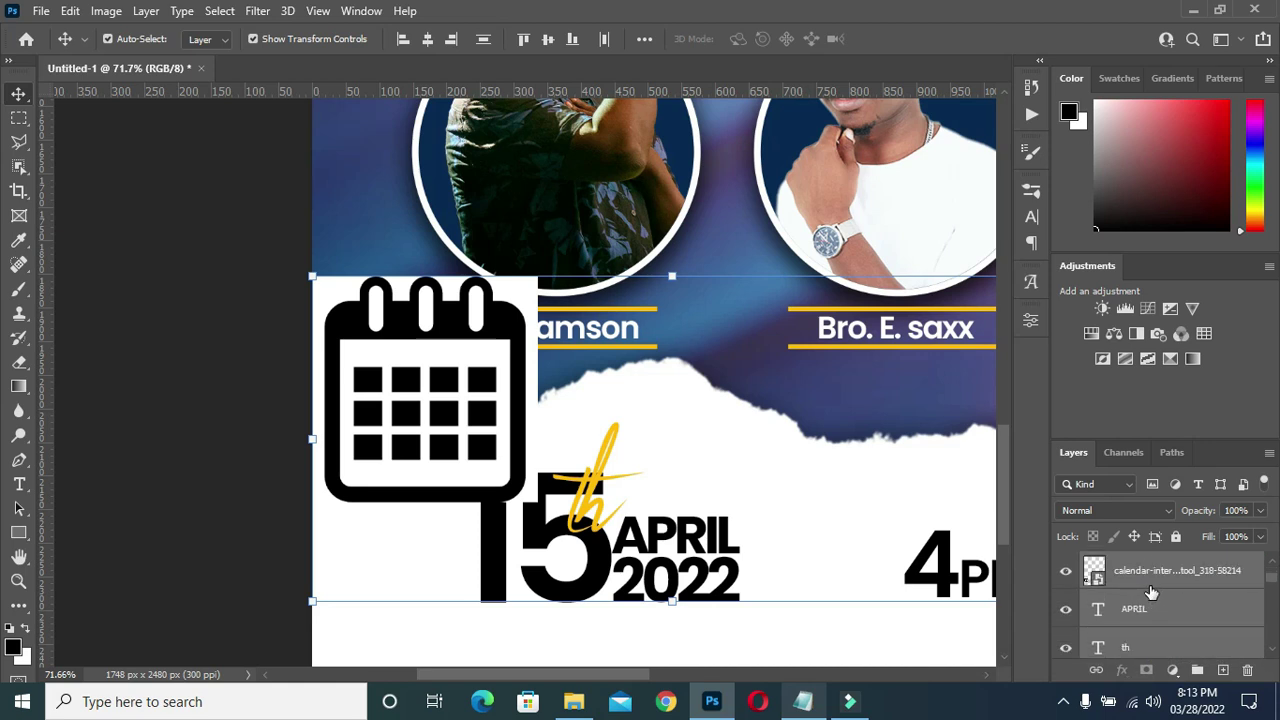
Drop the calendar layer just beneath the 15 text layer and collapse the Name 3 group.
left_click(1151, 588)
scroll(1151, 592, "down", 1)
scroll(1155, 592, "down", 1)
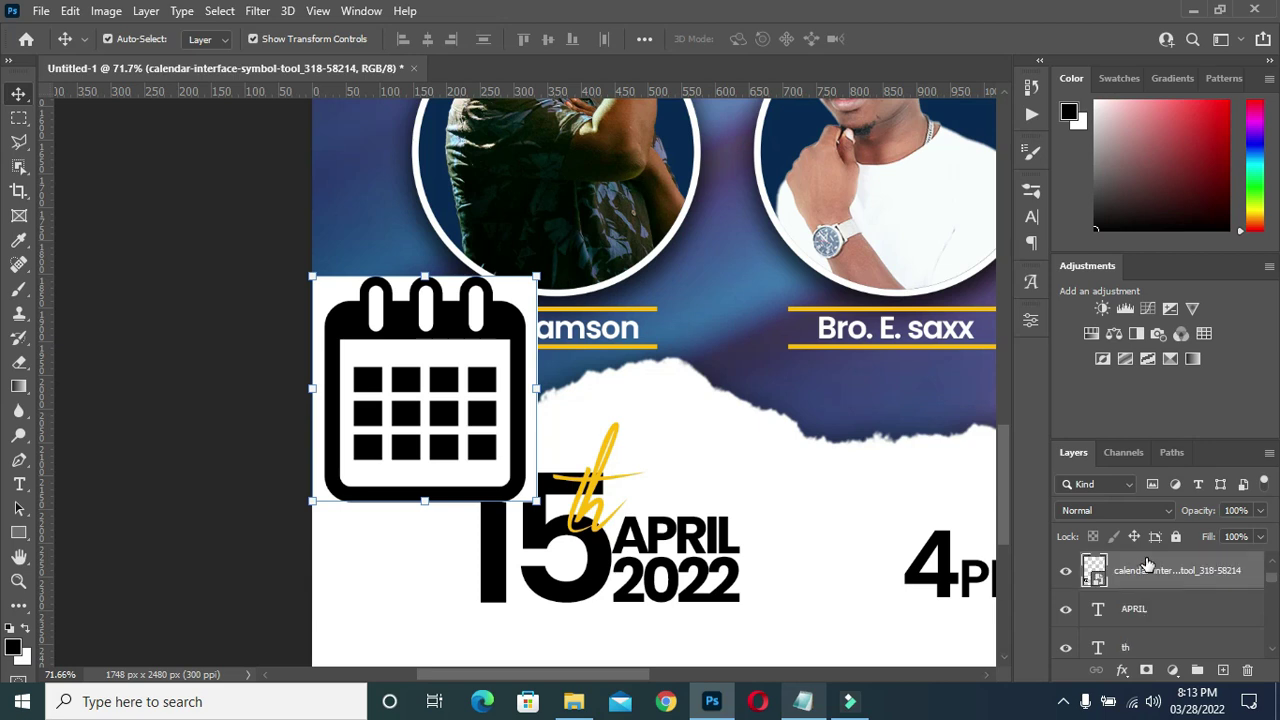
scroll(1146, 600, "down", 2)
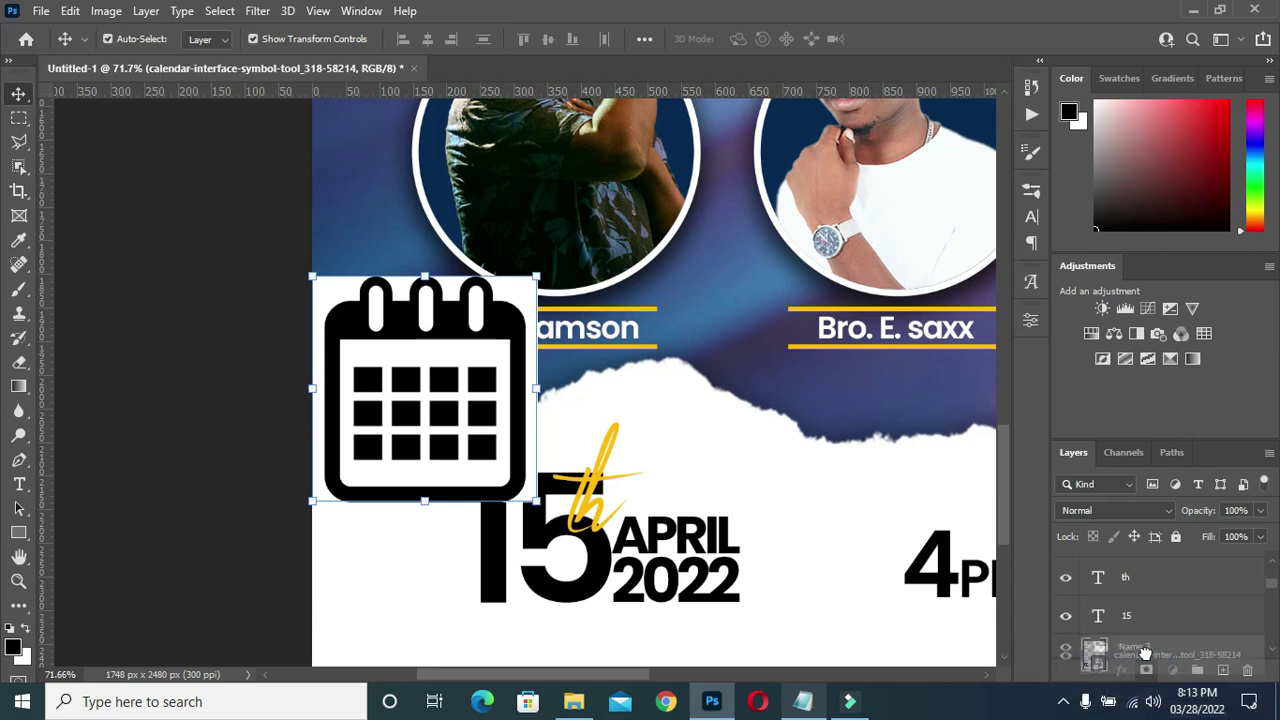
left_click_drag(1142, 625, 1142, 632)
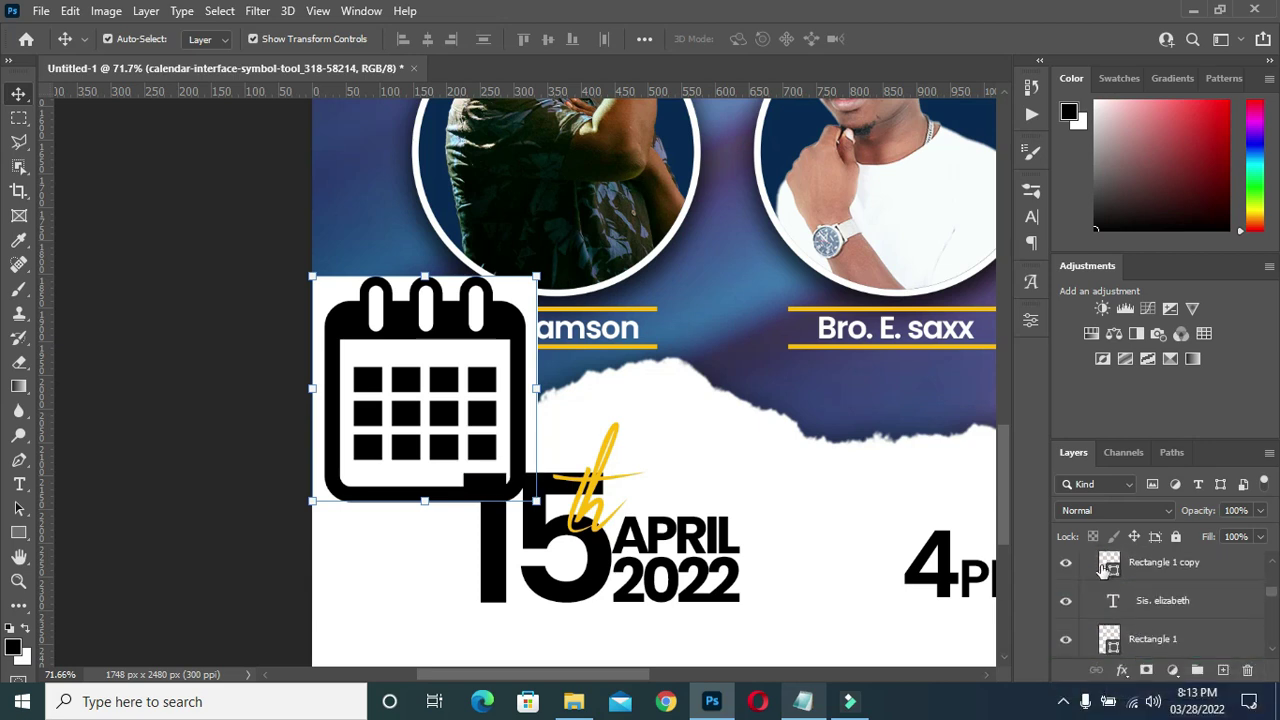
left_click(1087, 609)
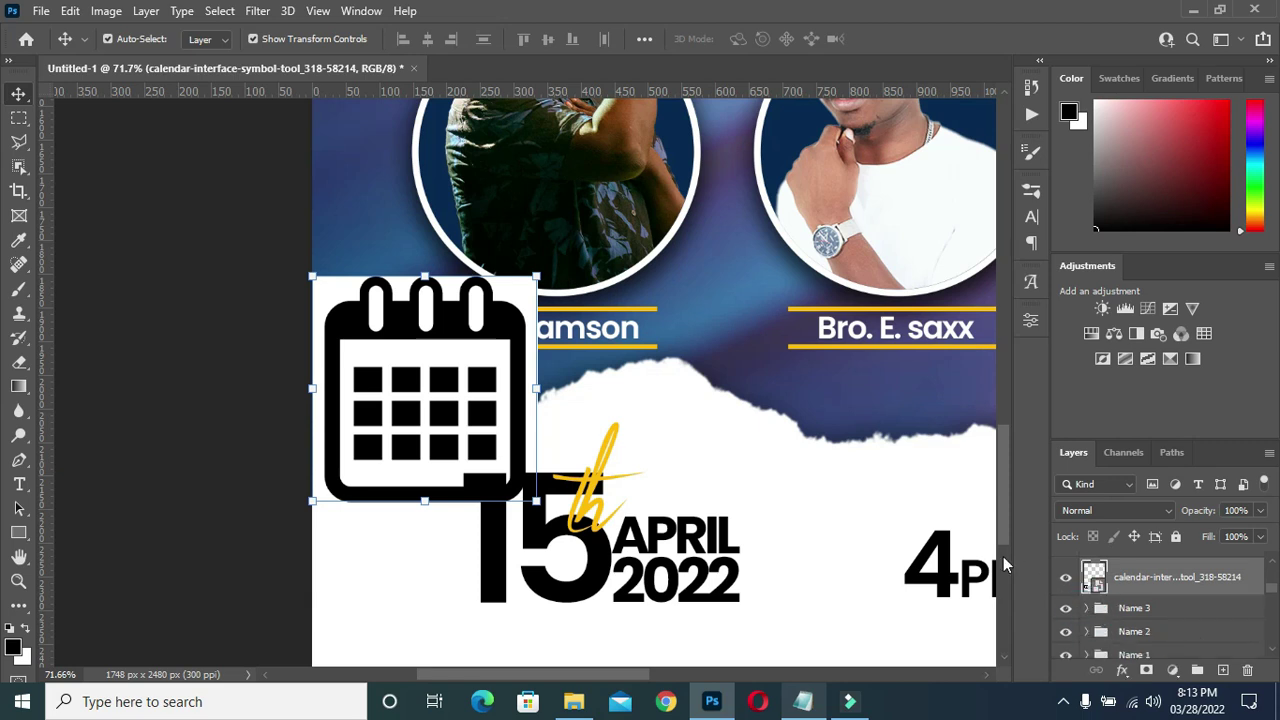
left_click(1136, 610)
scroll(571, 366, "down", 3)
scroll(571, 366, "up", 2)
left_click(493, 365)
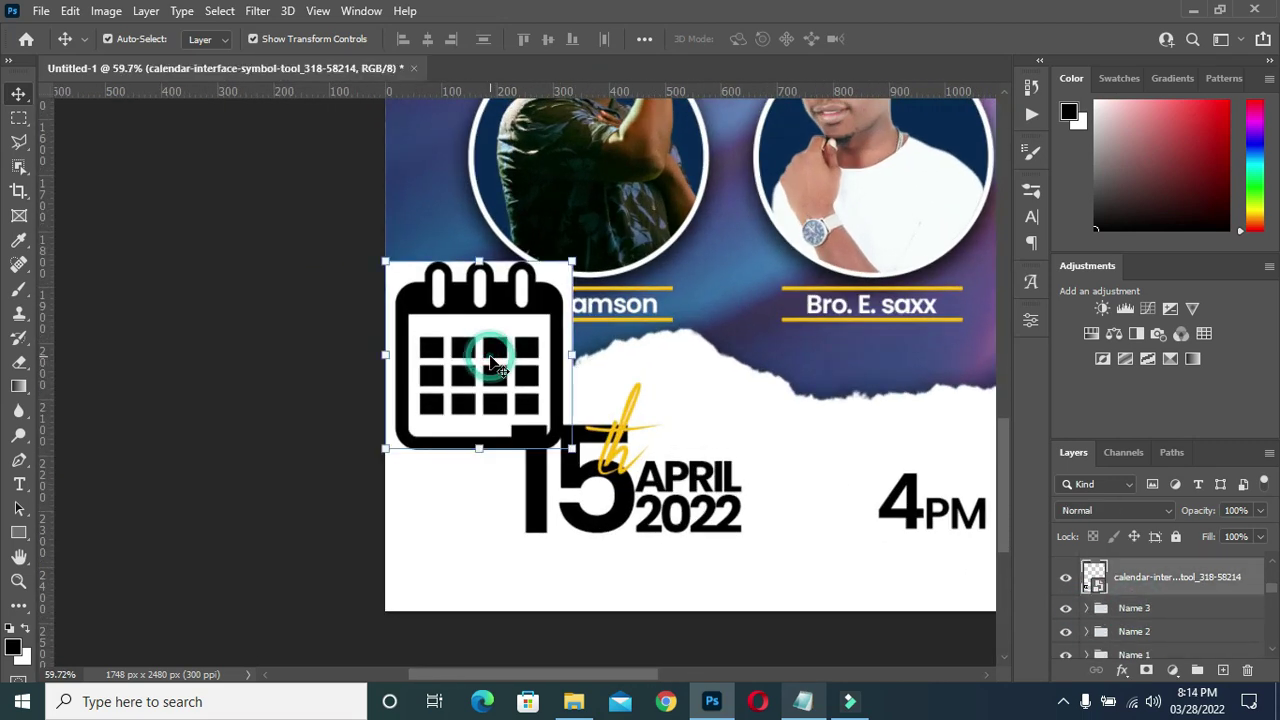
Rasterize the calendar layer and delete its white background.
left_click_drag(481, 367, 496, 401)
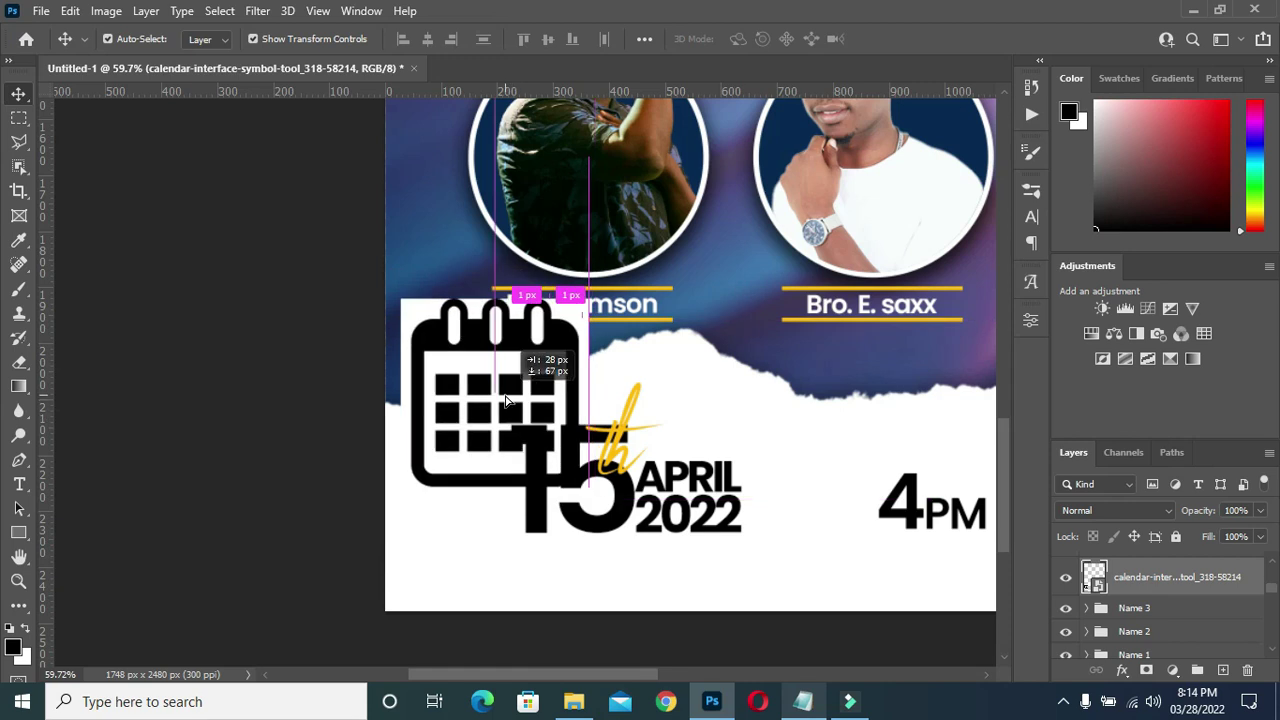
right_click(1145, 584)
left_click(963, 366)
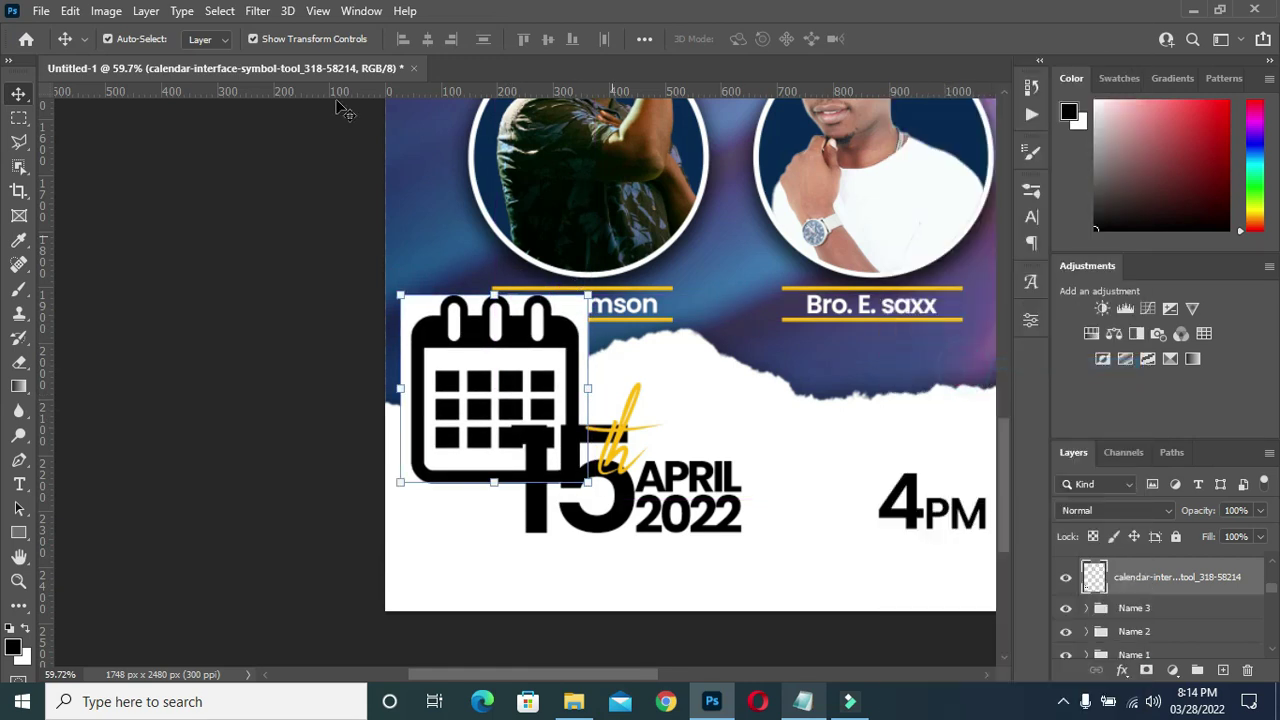
right_click(22, 172)
left_click(86, 197)
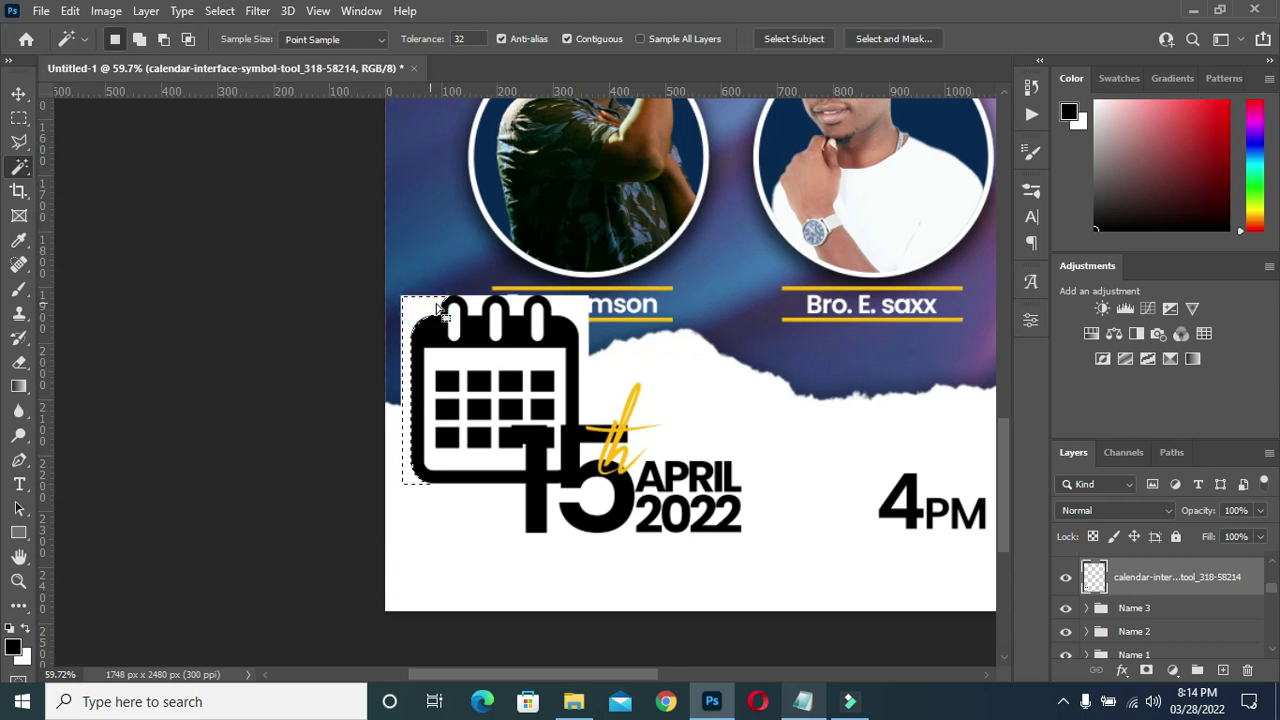
scroll(454, 300, "up", 3)
left_click(545, 308)
key("Delete")
key("ctrl+d")
Shrink the calendar icon and line it up just left of the date.
left_click(19, 94)
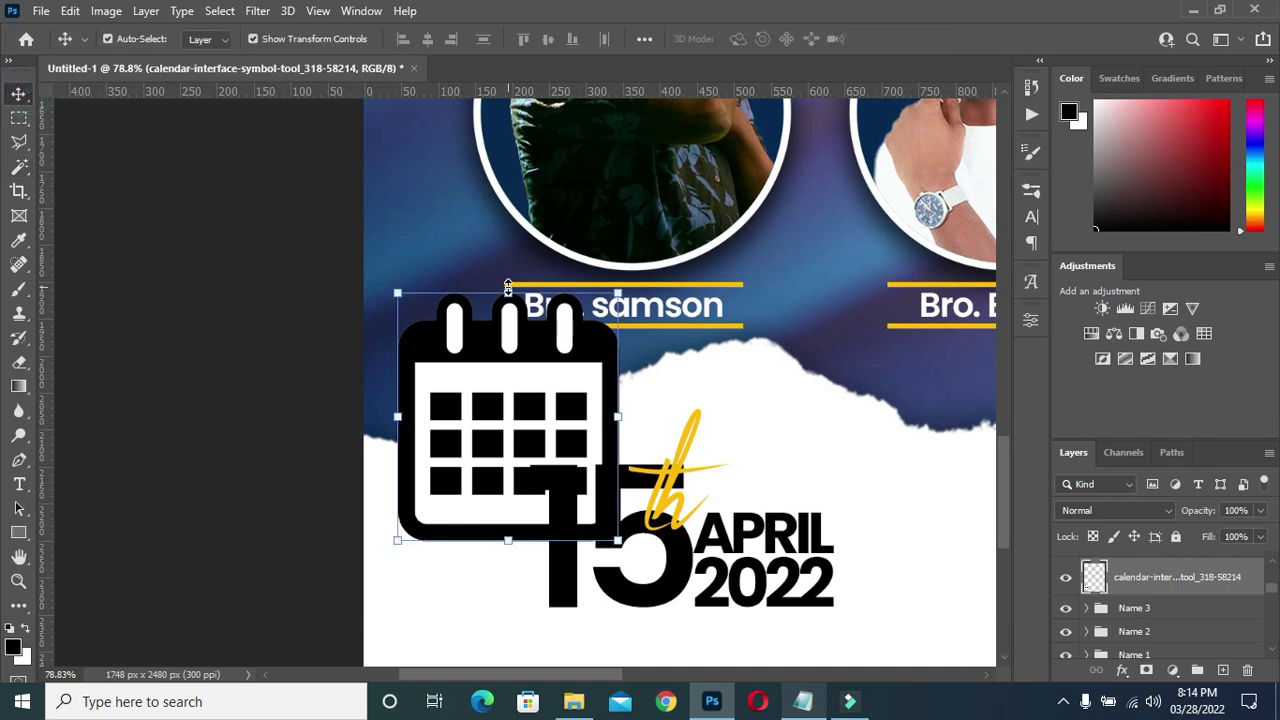
left_click_drag(508, 288, 507, 488)
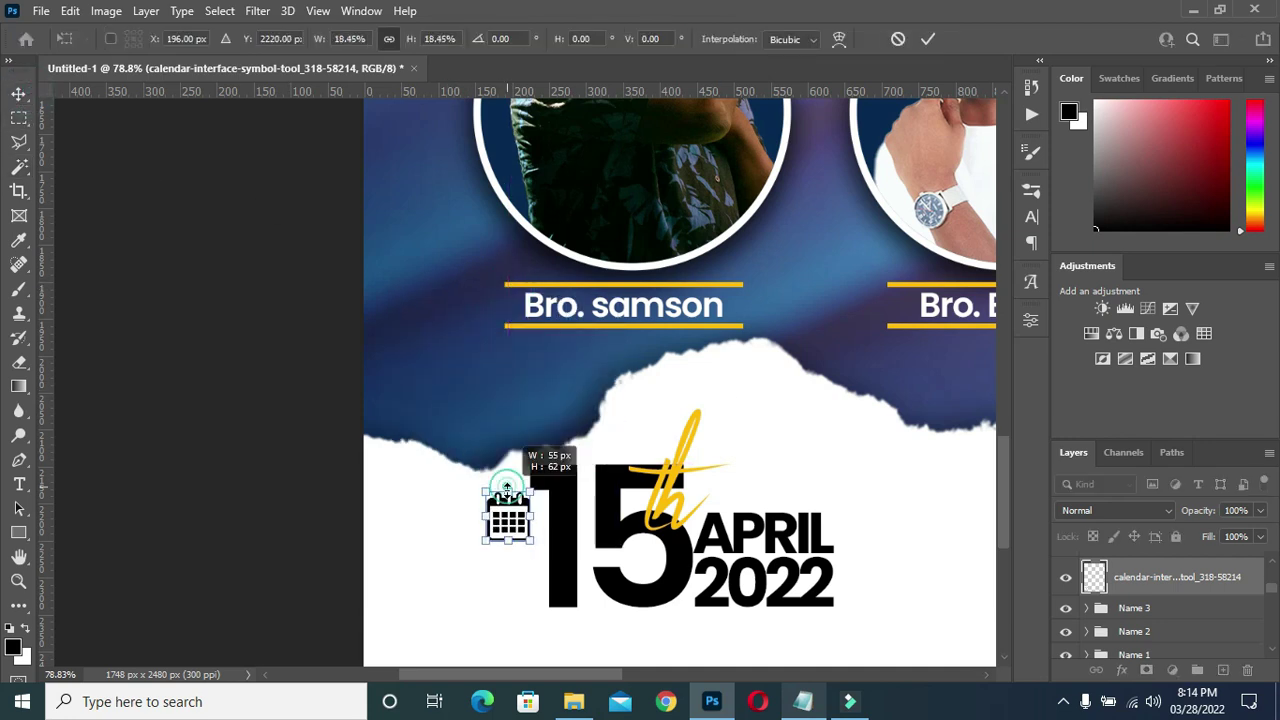
left_click_drag(507, 488, 471, 522)
scroll(427, 396, "down", 3)
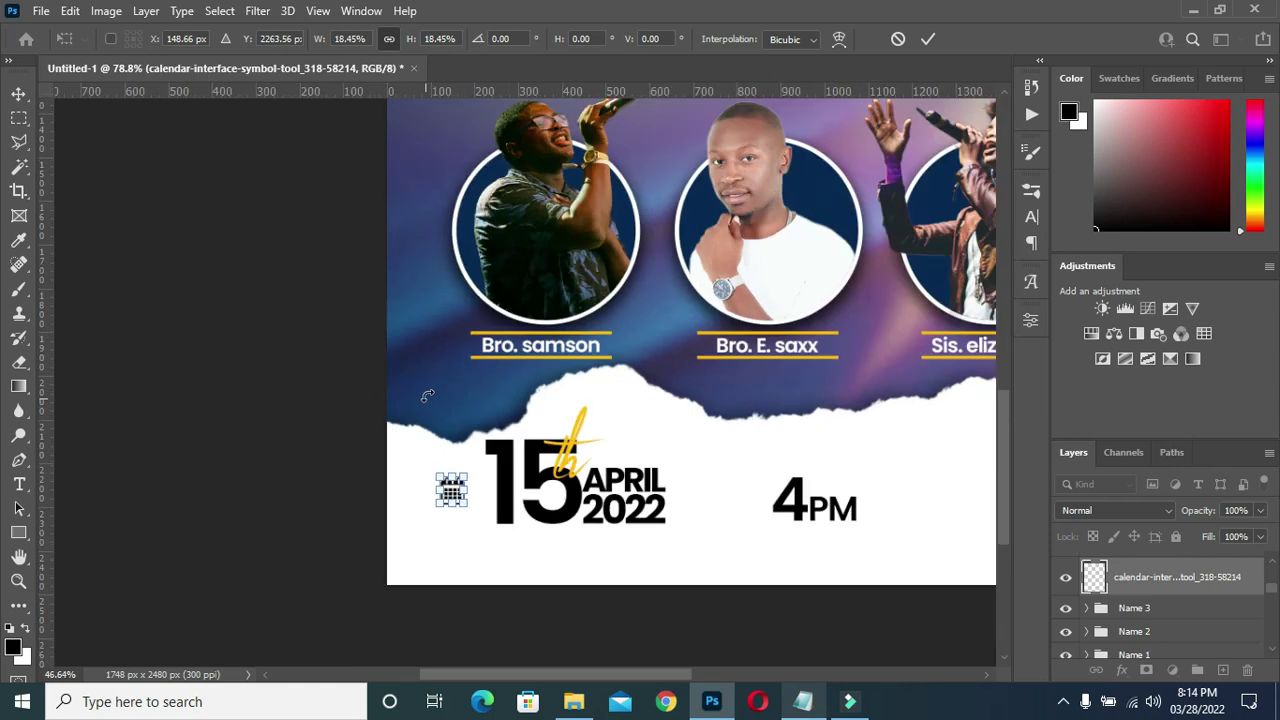
scroll(427, 396, "down", 2)
left_click(329, 457)
scroll(290, 495, "up", 2)
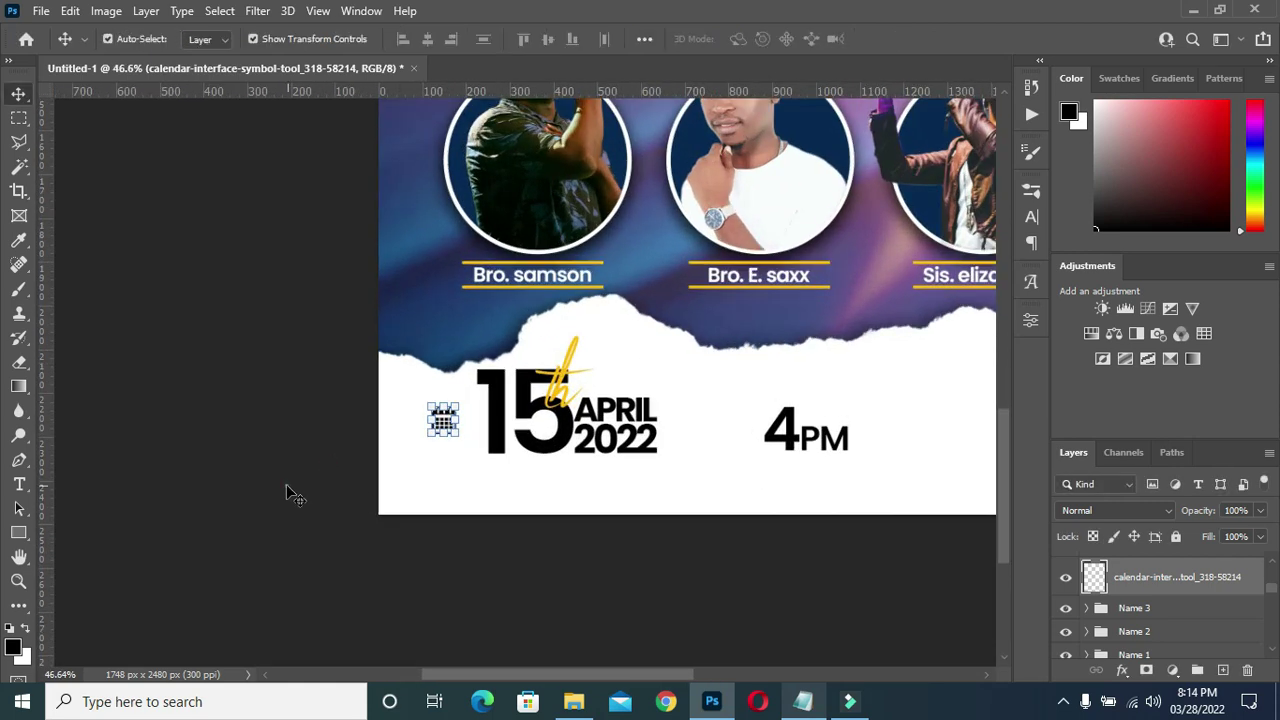
scroll(290, 495, "down", 2)
left_click_drag(435, 429, 441, 432)
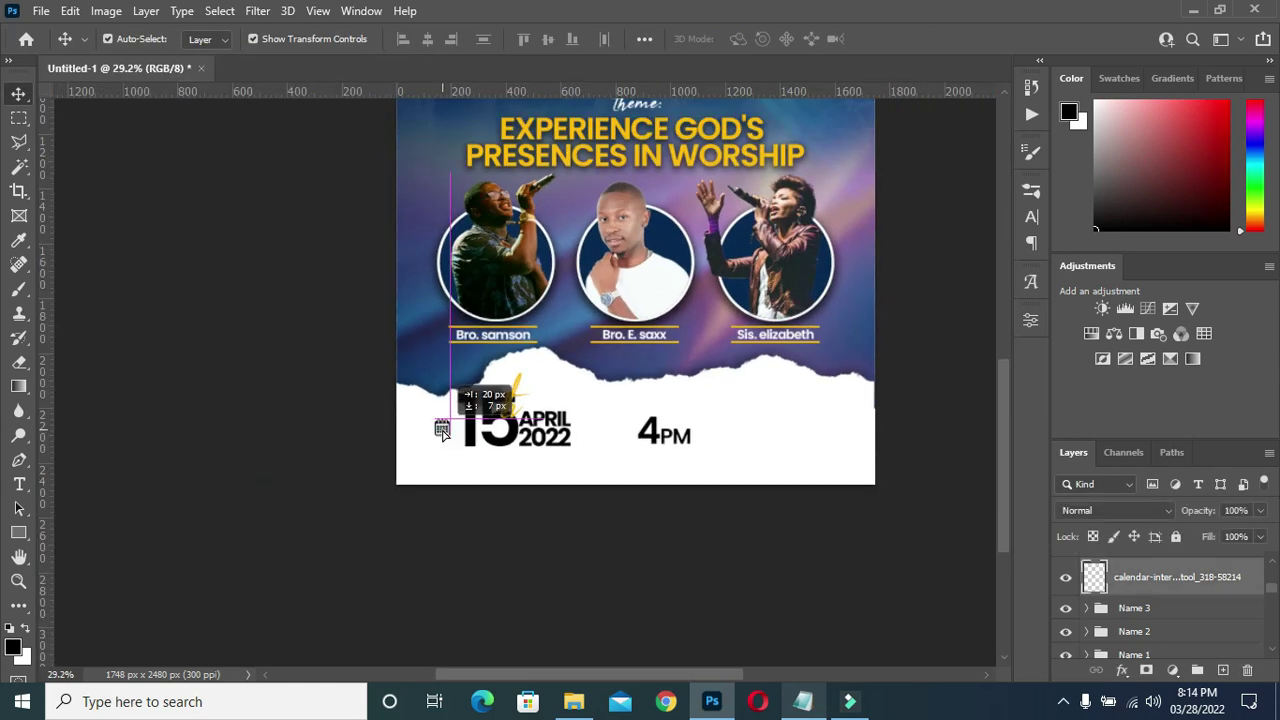
scroll(334, 468, "down", 1)
scroll(543, 634, "up", 2)
scroll(560, 625, "up", 1)
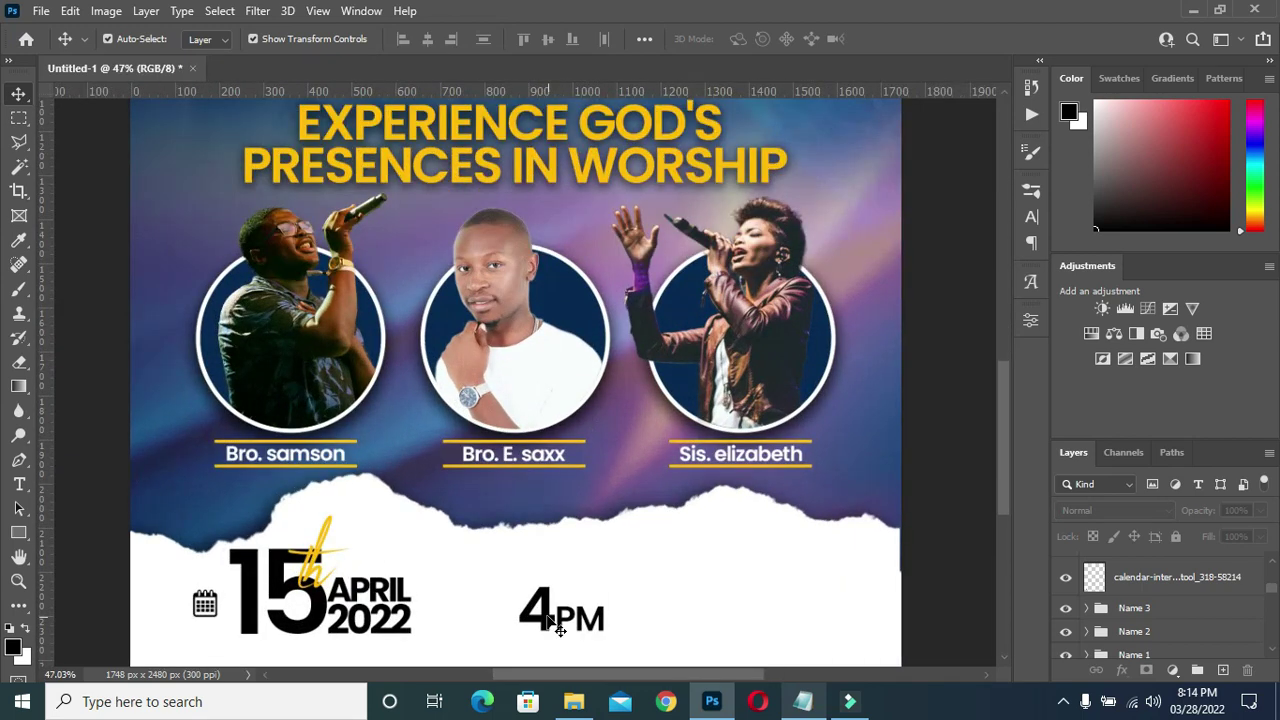
Shift the 4PM text slightly left, then open THE POWER image folder.
left_click_drag(560, 625, 523, 627)
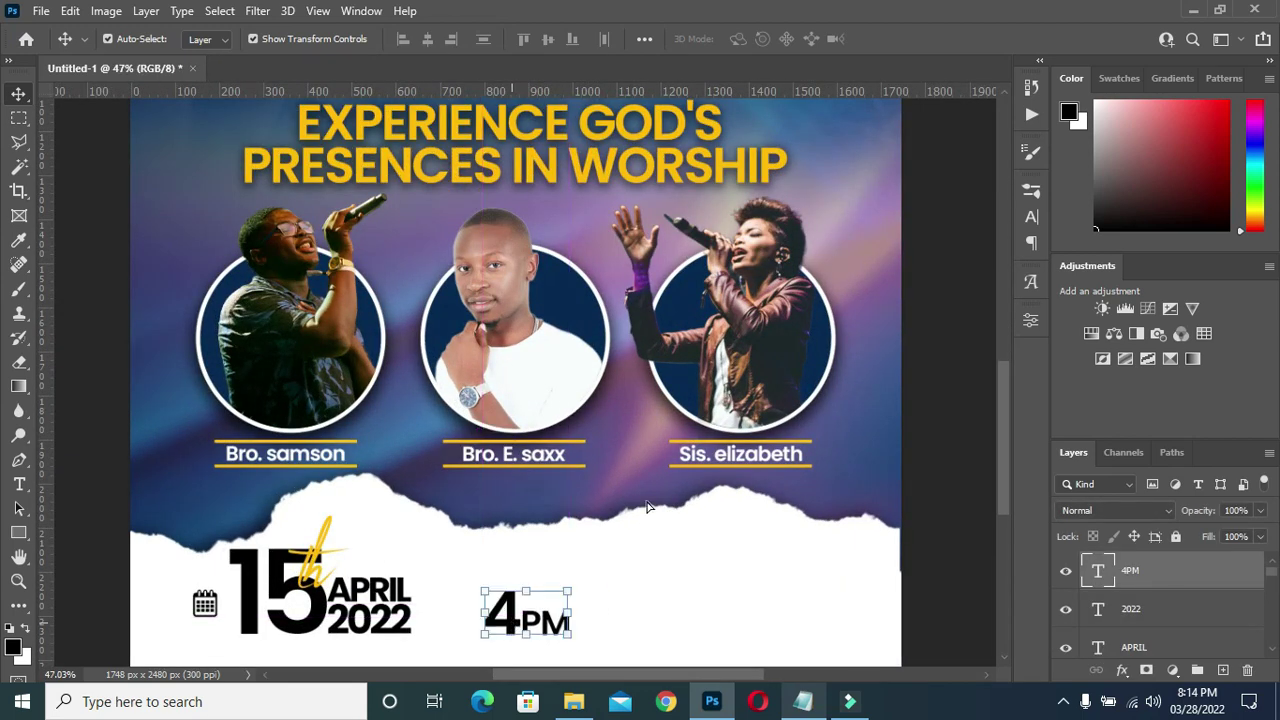
scroll(646, 507, "down", 2)
left_click(893, 494)
left_click(585, 578)
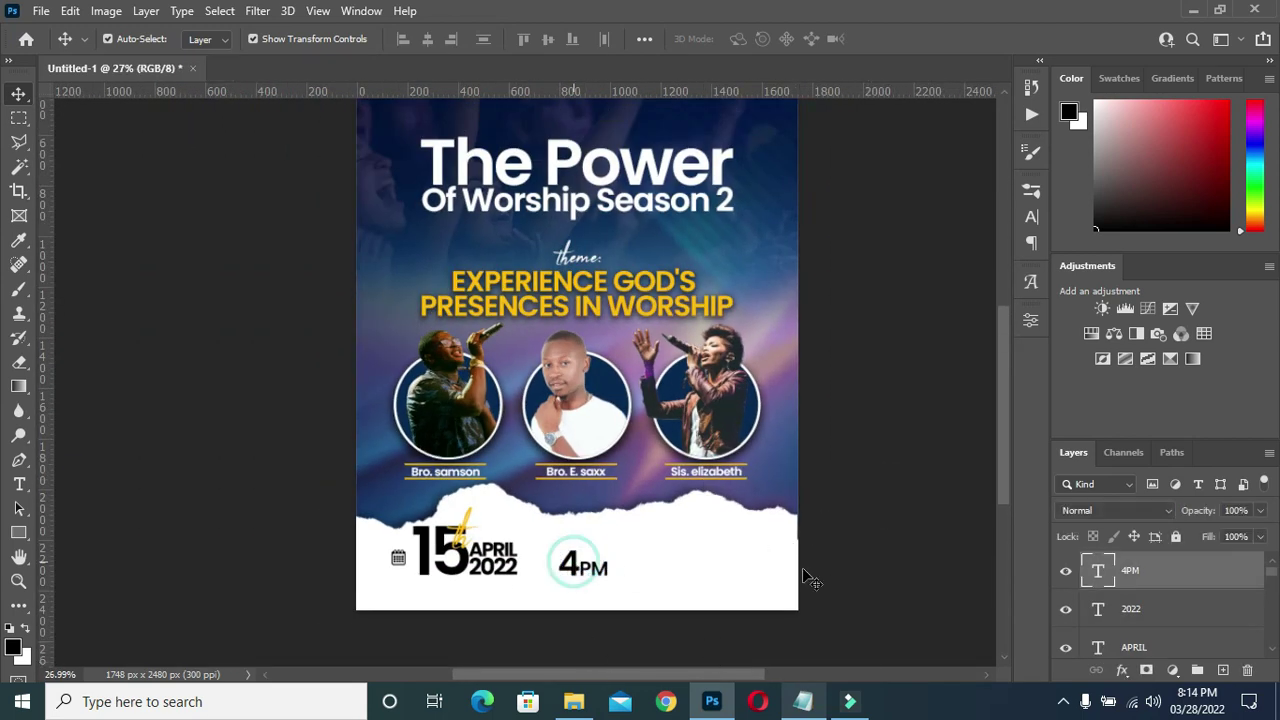
left_click(1133, 607)
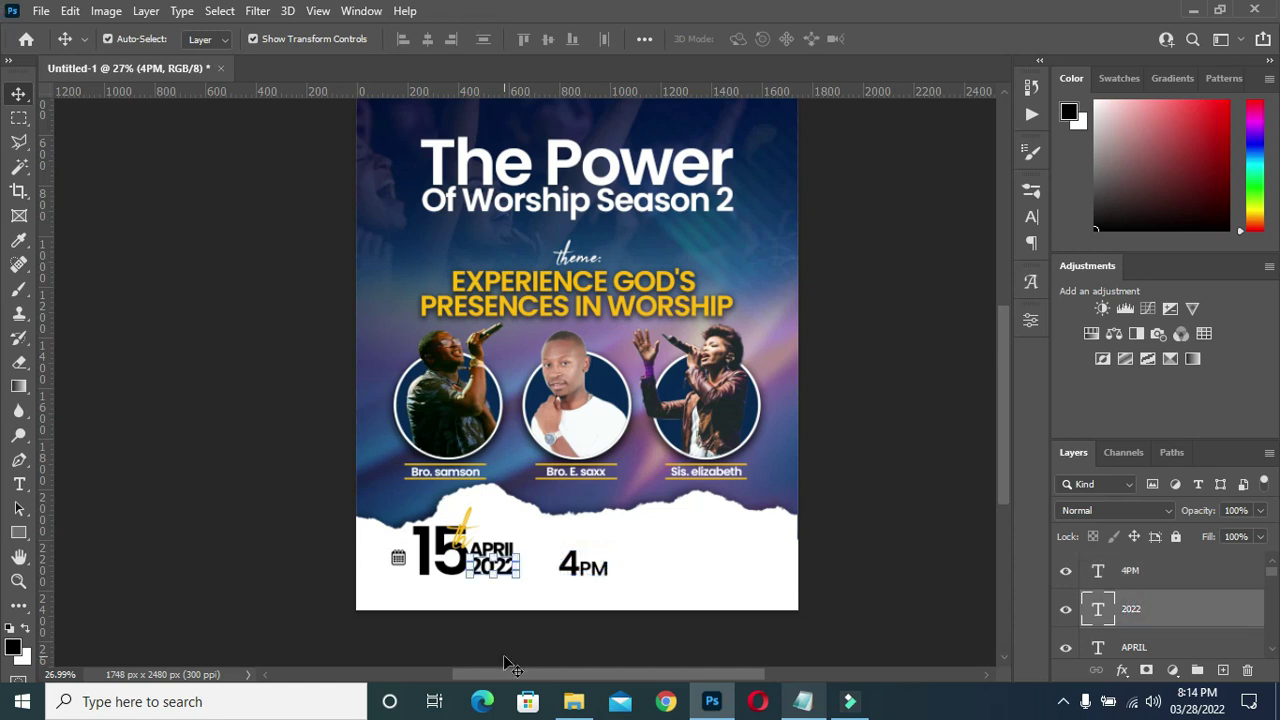
scroll(571, 580, "up", 2)
left_click(573, 701)
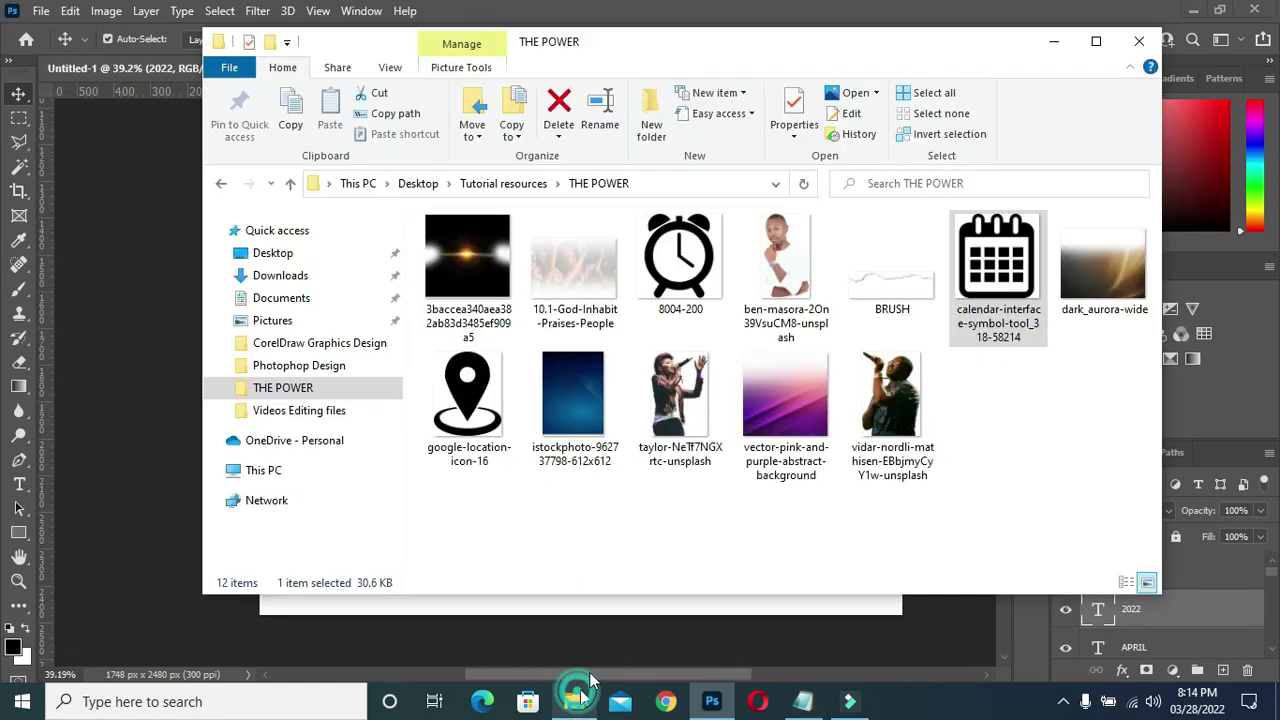
Place the 8004-200 alarm clock image at icon size beside 4PM and snug 4PM against it.
left_click(672, 287)
left_click_drag(172, 527, 300, 490)
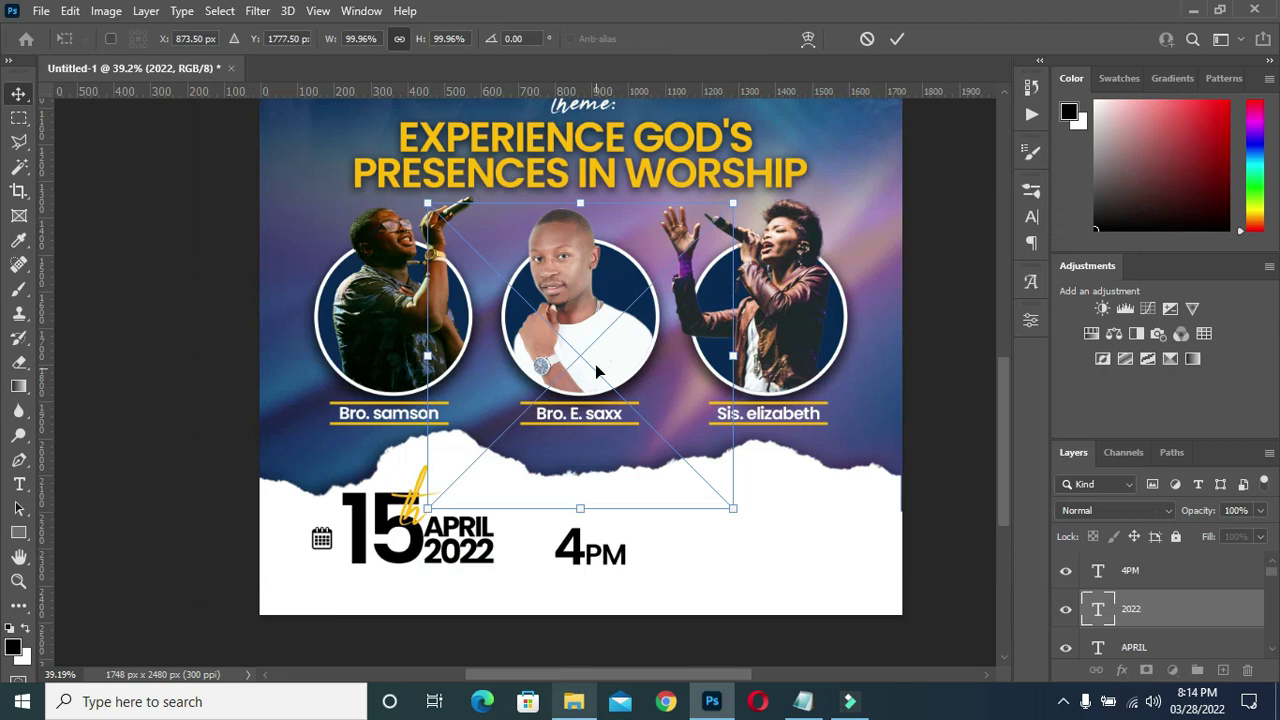
mouse_move(428, 355)
left_mouse_down()
mouse_move(692, 356)
mouse_move(532, 548)
left_mouse_up()
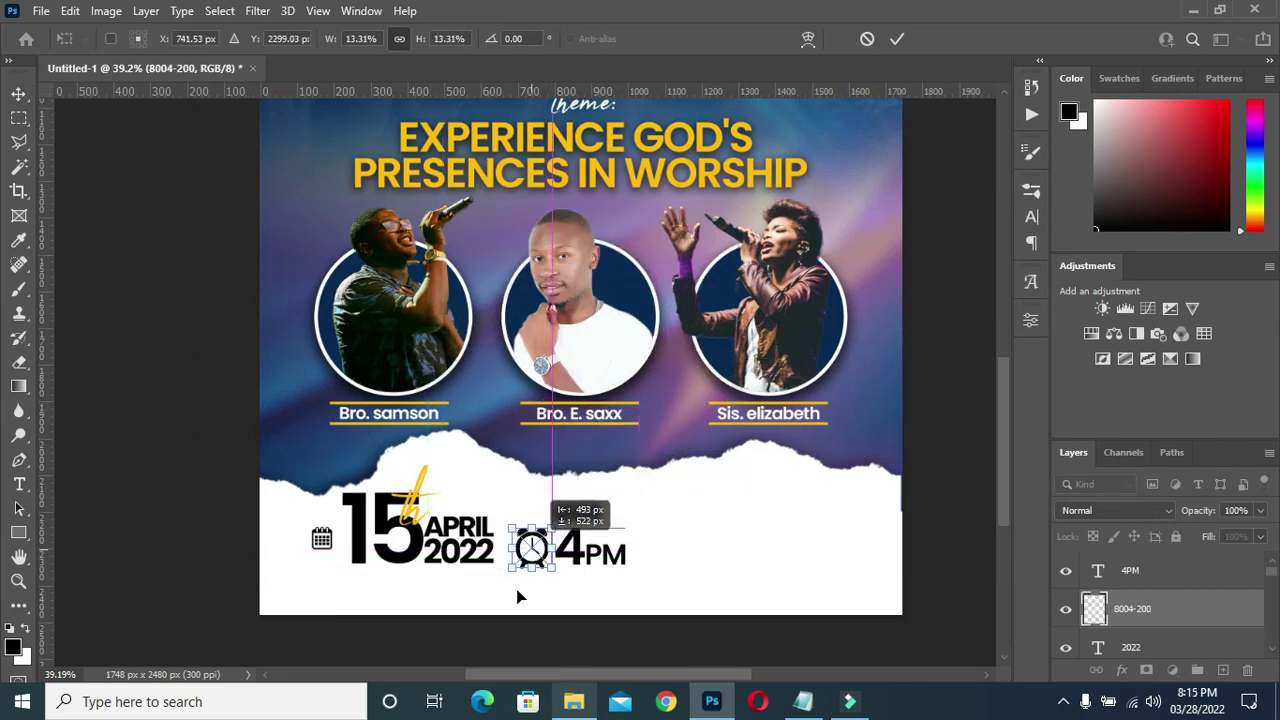
scroll(532, 548, "up", 3)
scroll(529, 553, "up", 1)
mouse_move(494, 520)
left_mouse_down()
mouse_move(536, 522)
mouse_move(523, 520)
mouse_move(548, 507)
left_mouse_up()
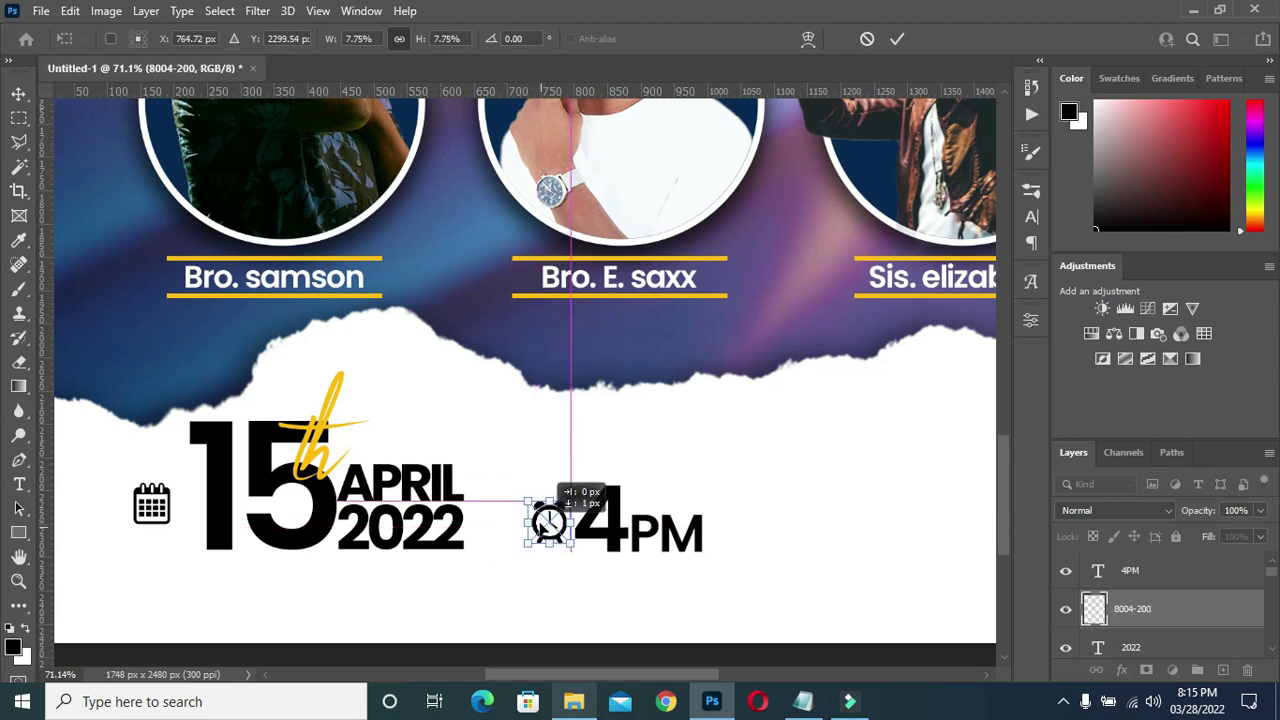
left_click_drag(548, 507, 547, 505)
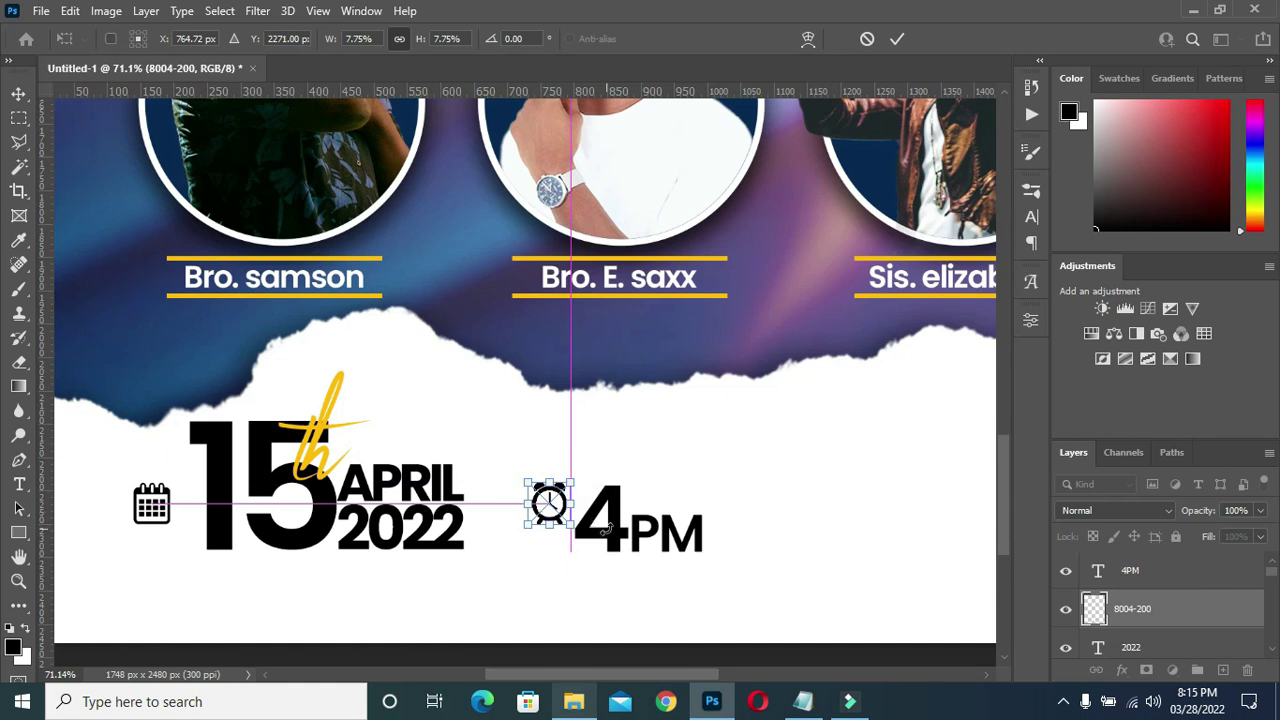
left_click(903, 38)
mouse_move(622, 528)
left_mouse_down()
mouse_move(648, 515)
mouse_move(626, 515)
left_mouse_up()
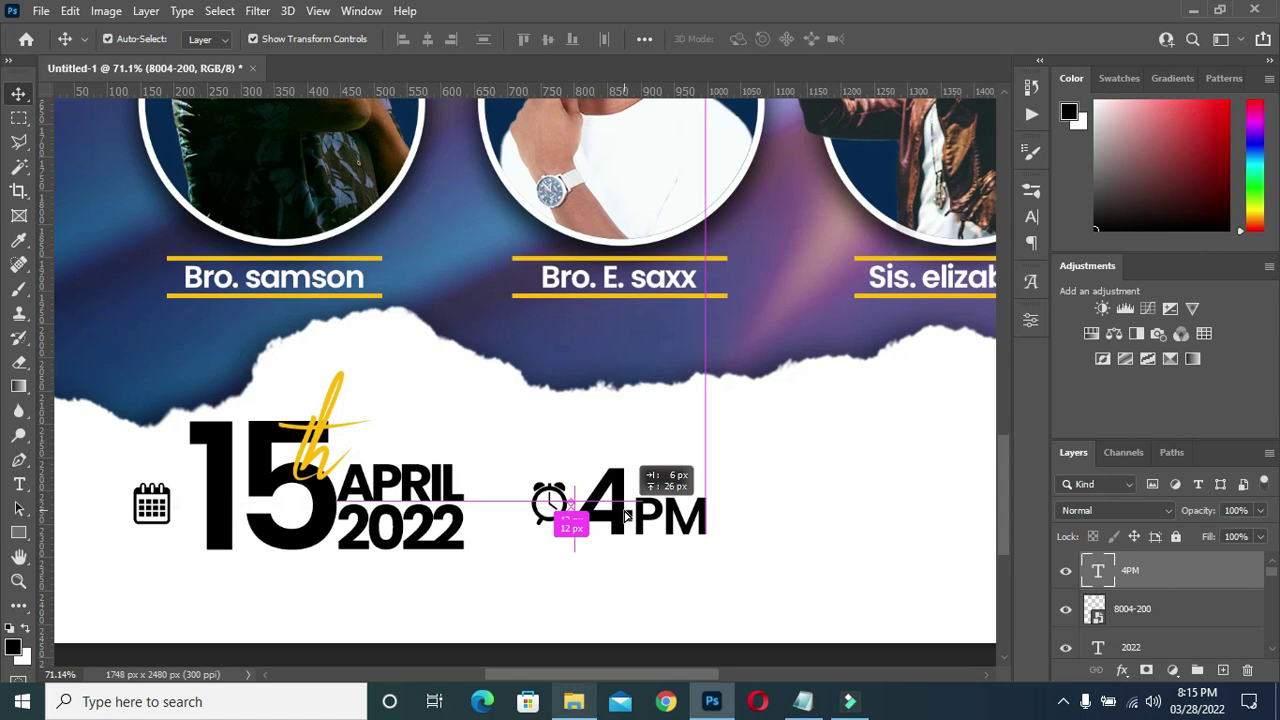
scroll(716, 436, "down", 3)
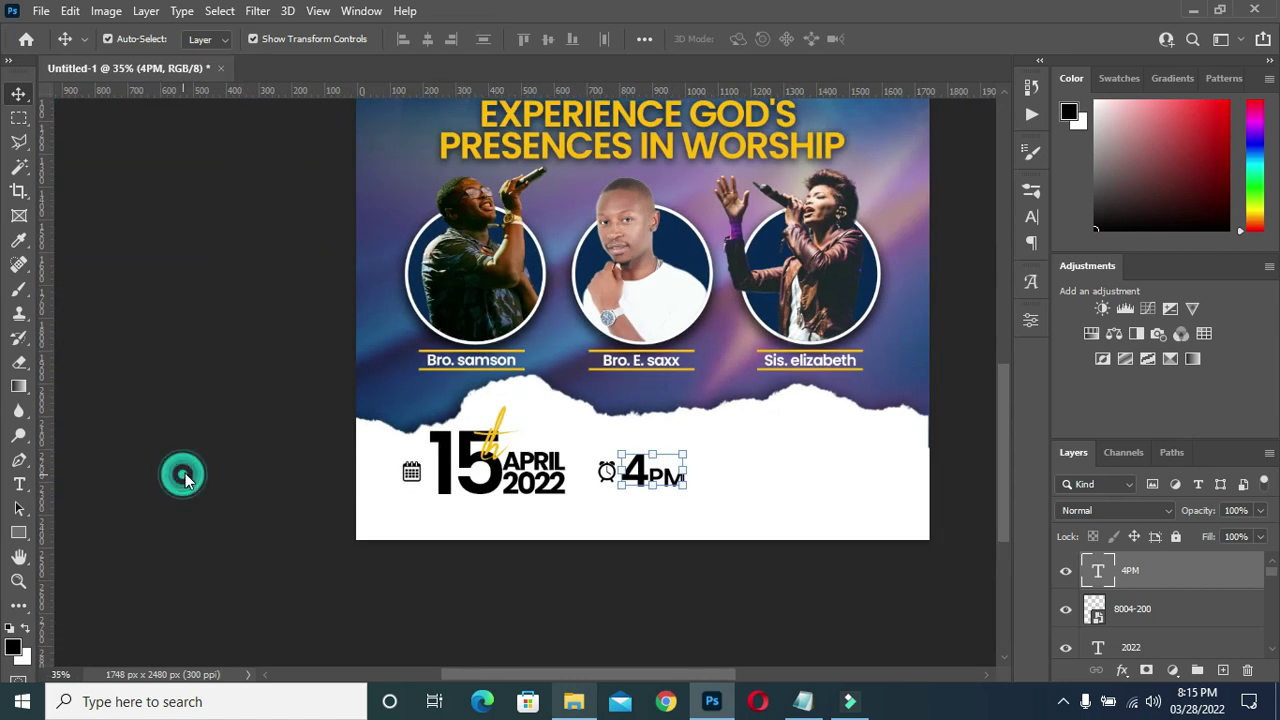
left_click(731, 564)
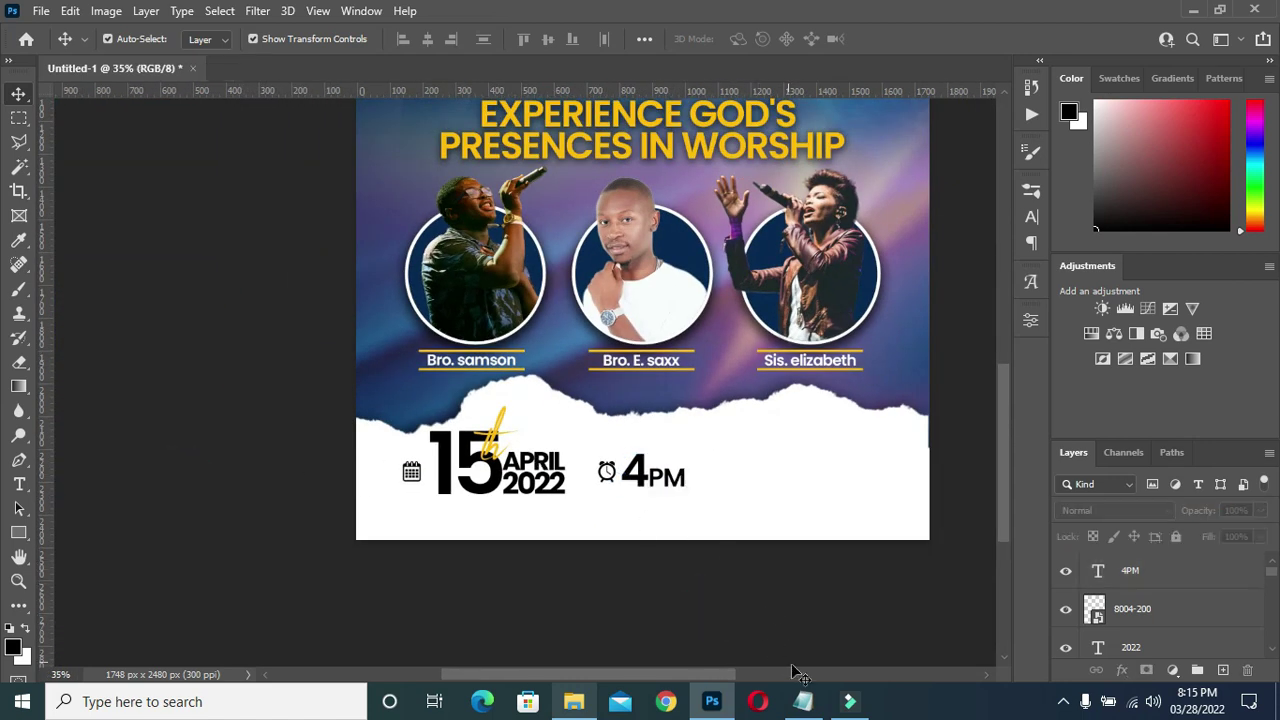
Group the 4PM text and clock icon layers as Time.
scroll(897, 565, "up", 2)
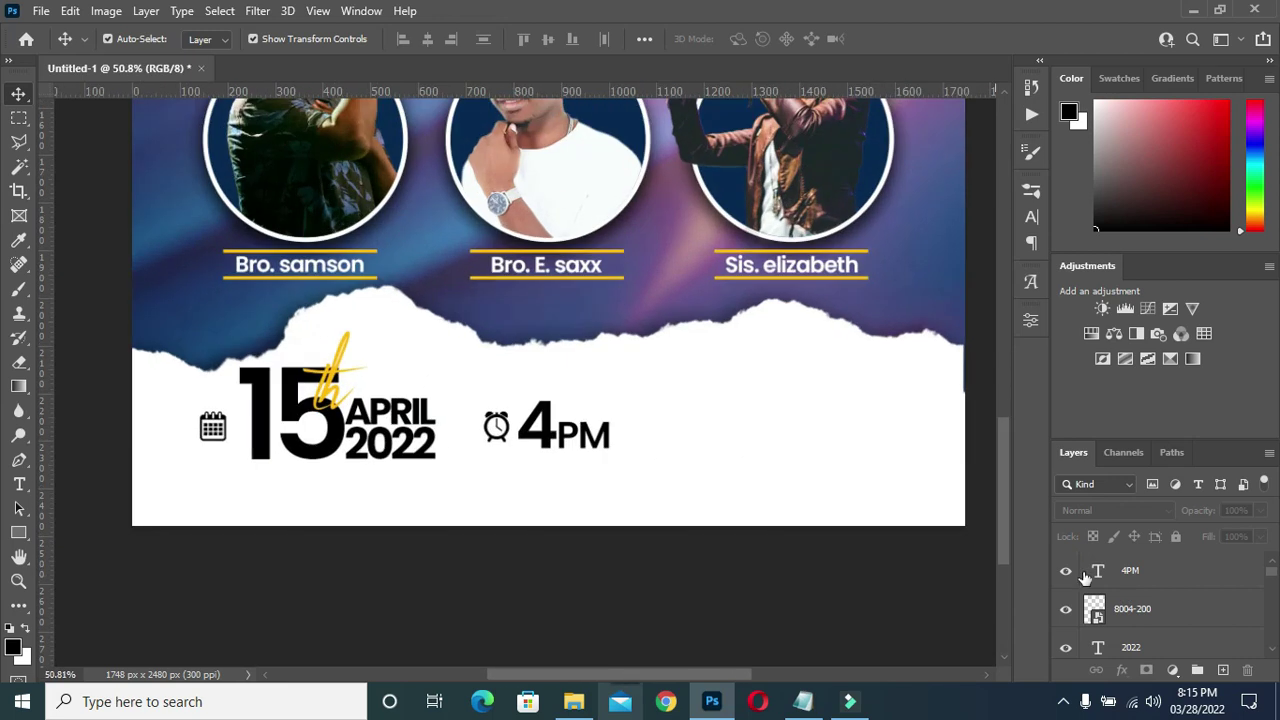
scroll(1145, 573, "up", 2)
left_click(1141, 567)
left_click(1150, 602, "shift")
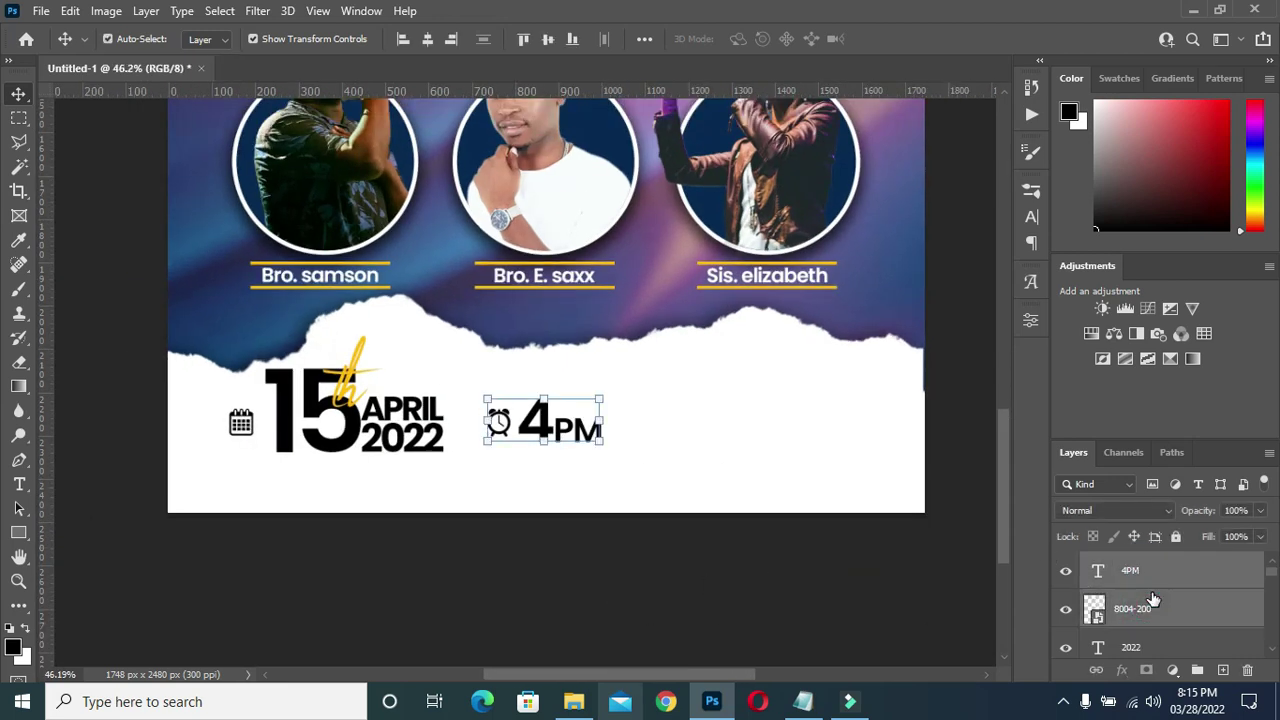
key("ctrl+g")
type("Time")
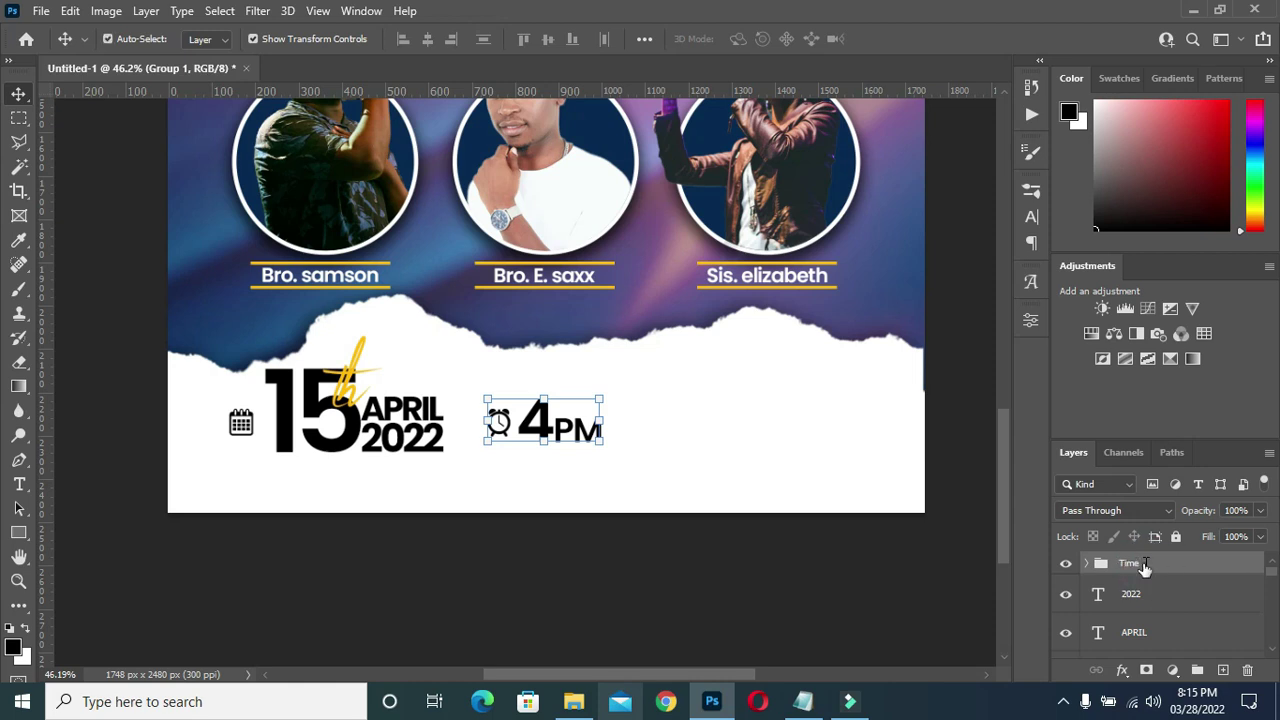
key("Return")
Group the 2022, date and calendar icon layers as Date, then reopen the image folder.
left_click(1143, 598)
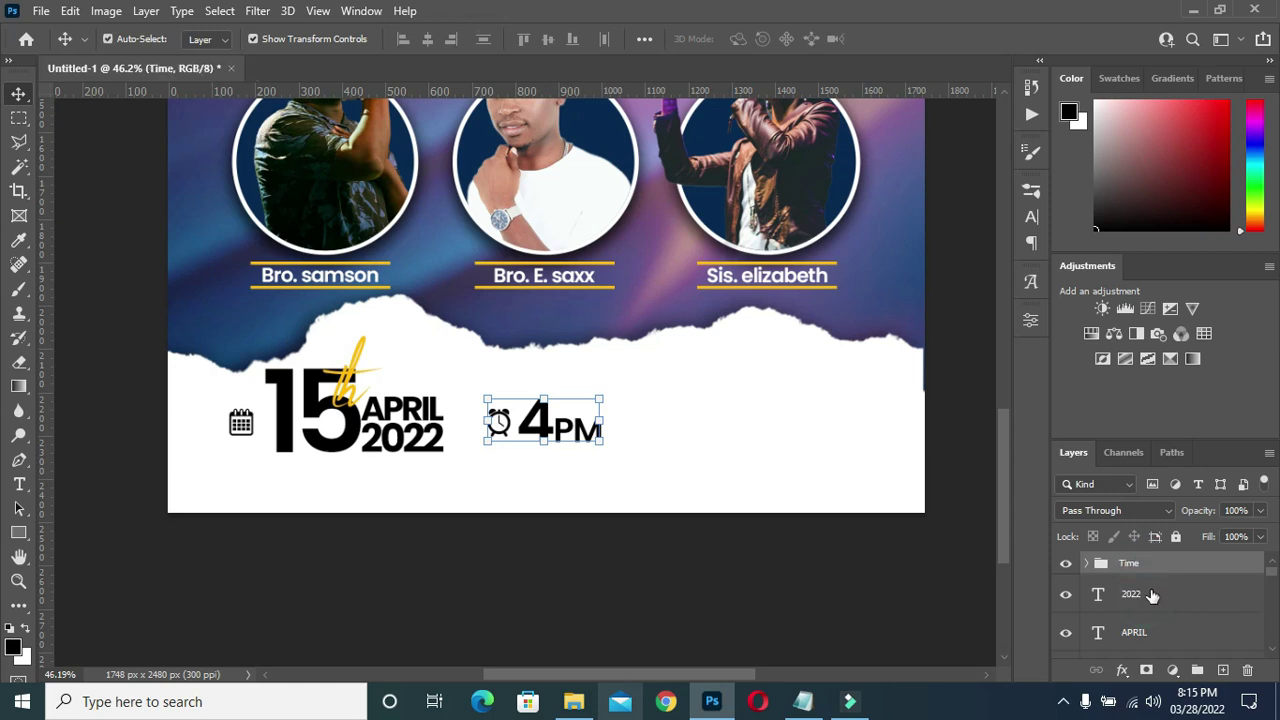
scroll(1152, 596, "down", 2)
scroll(1152, 608, "down", 1)
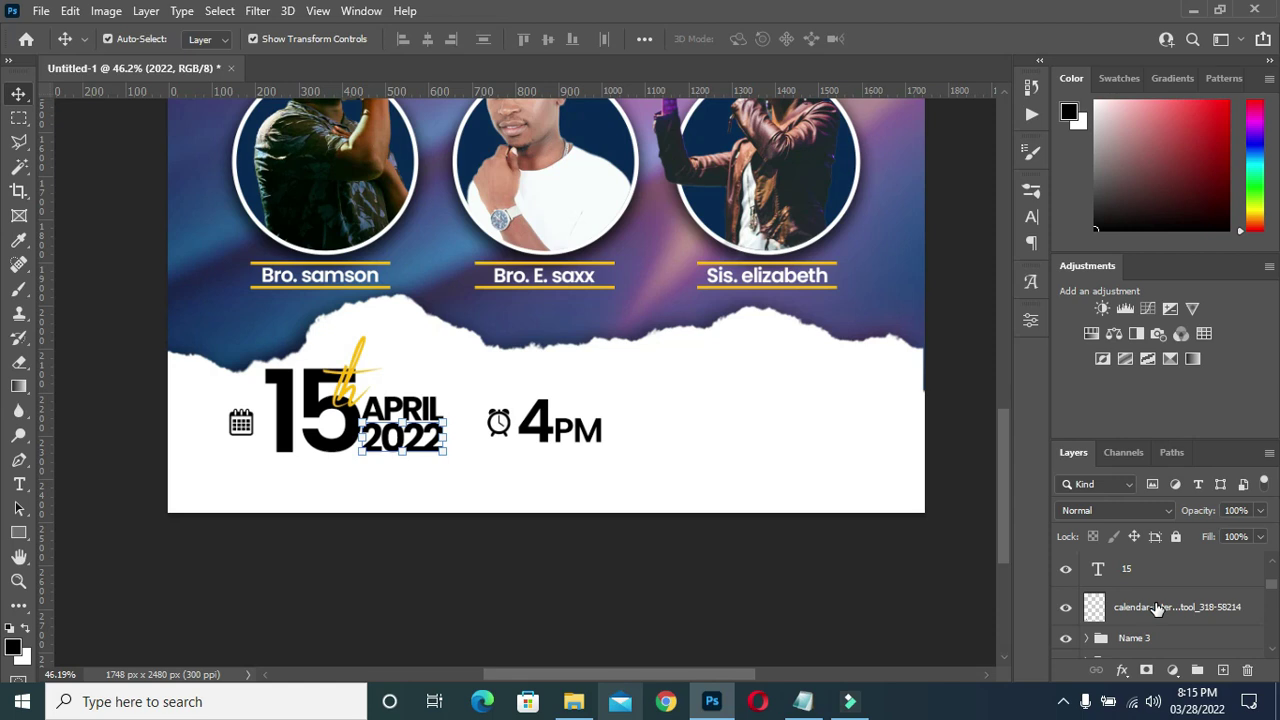
left_click(1155, 607, "shift")
key("ctrl+g")
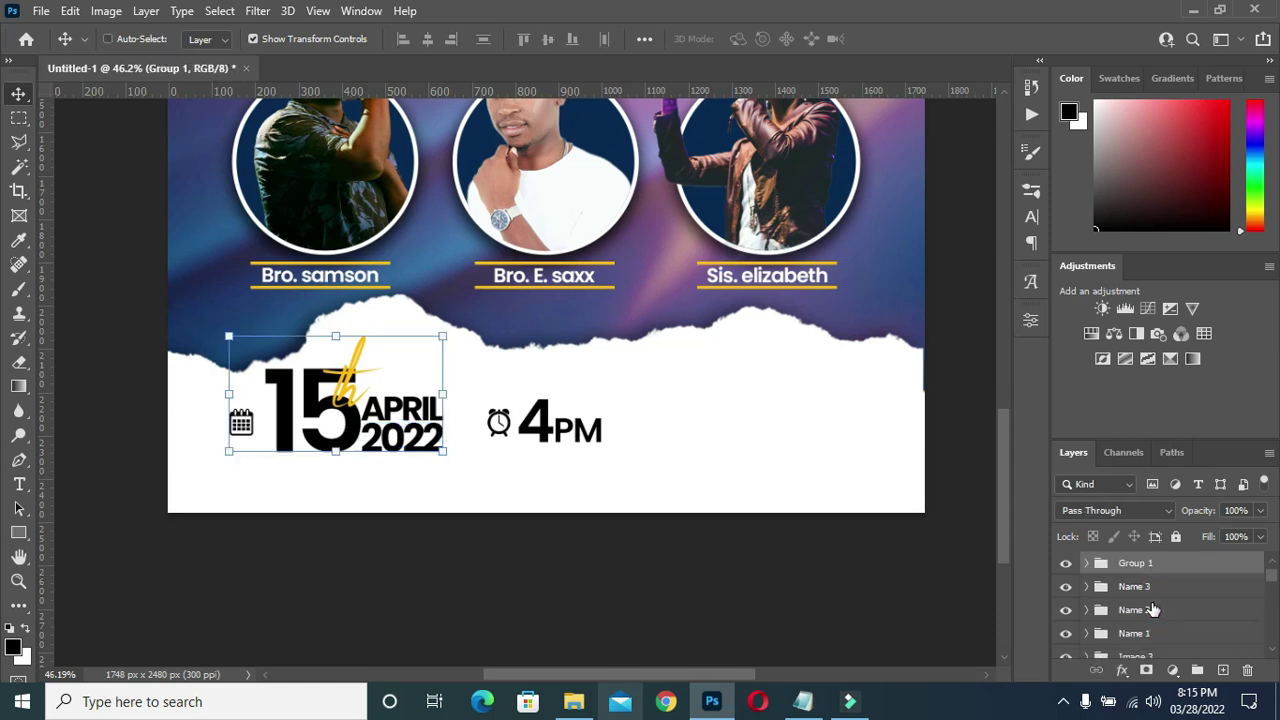
double_click(1145, 563)
type("Date")
left_click(567, 562)
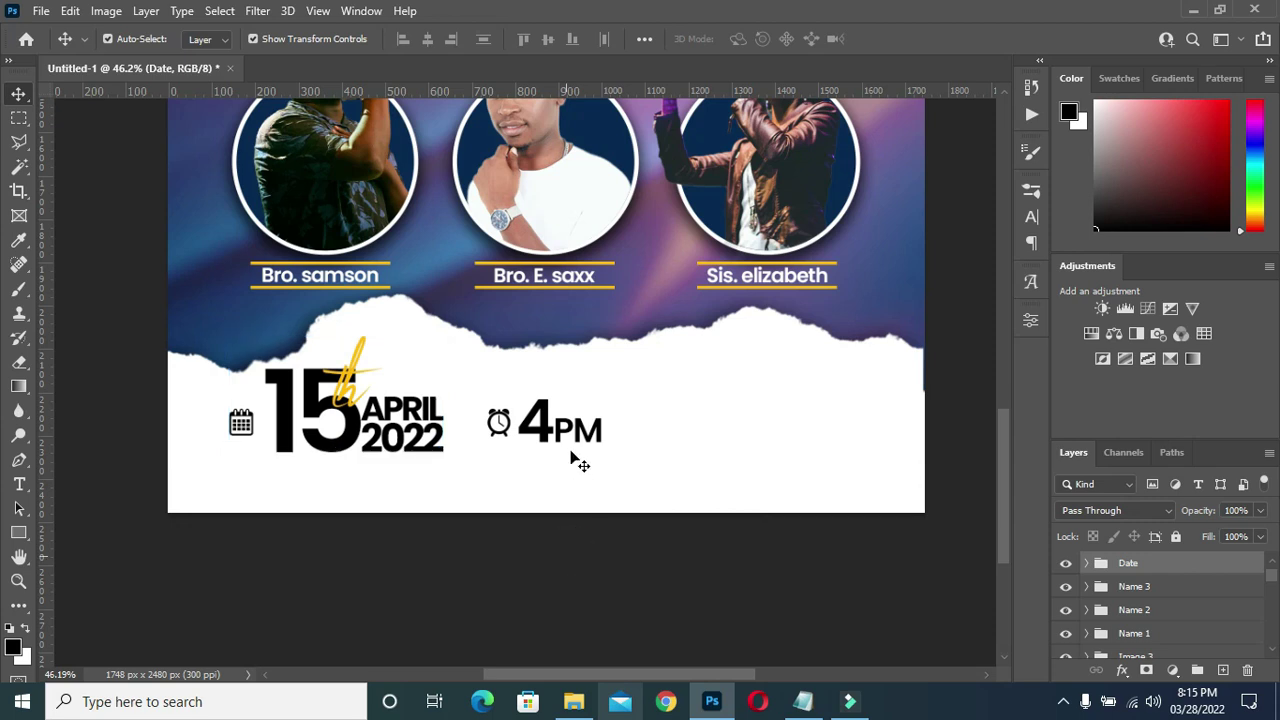
left_click(573, 701)
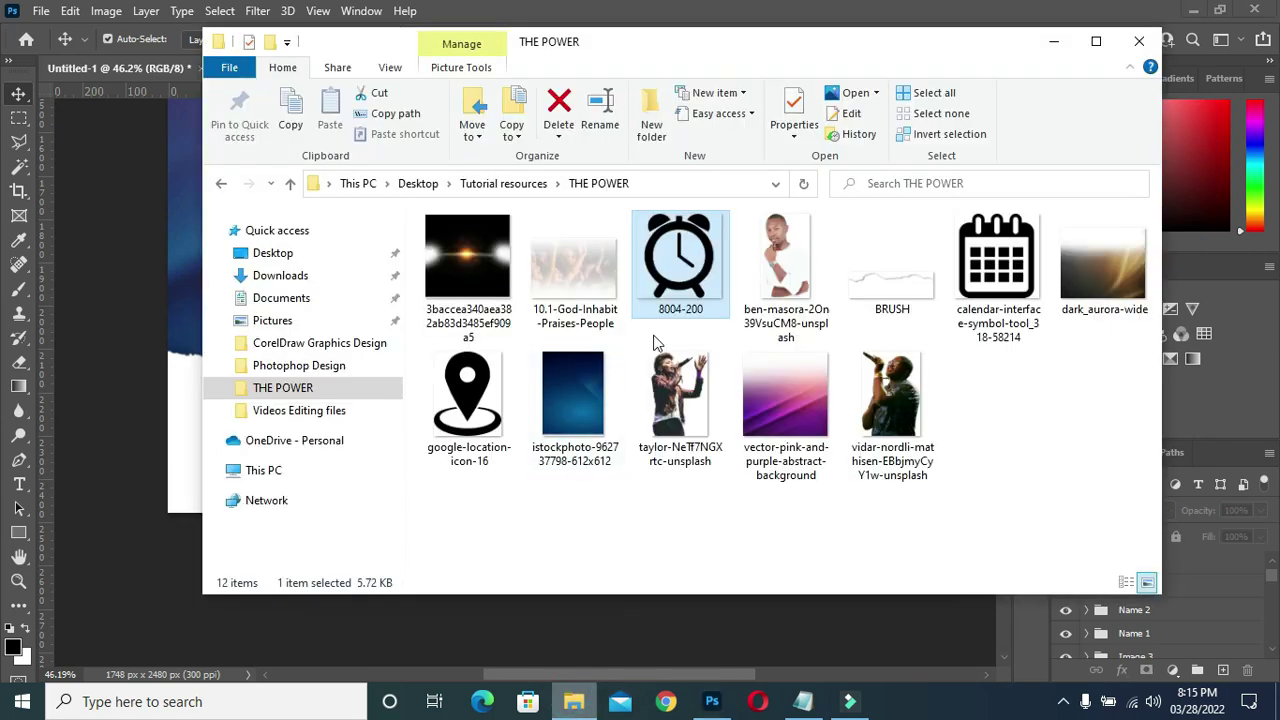
Place google-location-icon-16 as a small pin right of 4PM, then select the venue address in the notes.
left_click(463, 400)
left_click_drag(473, 400, 579, 487)
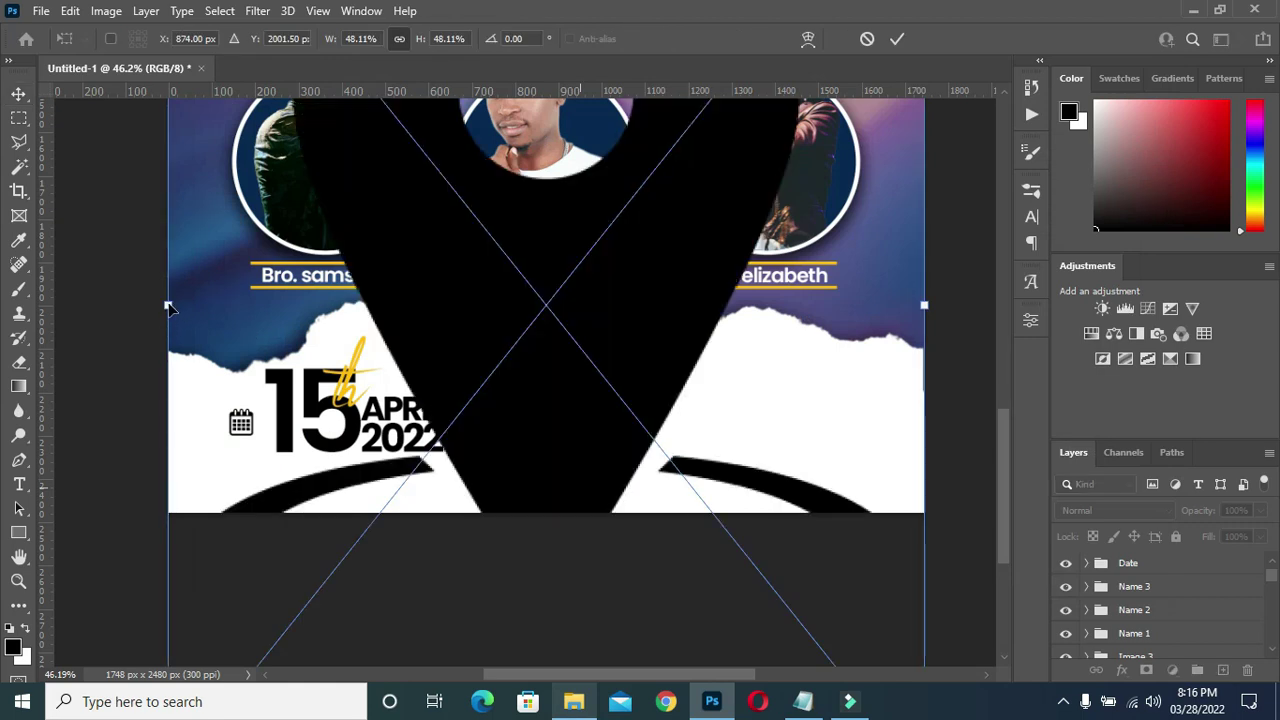
left_click_drag(171, 306, 880, 370)
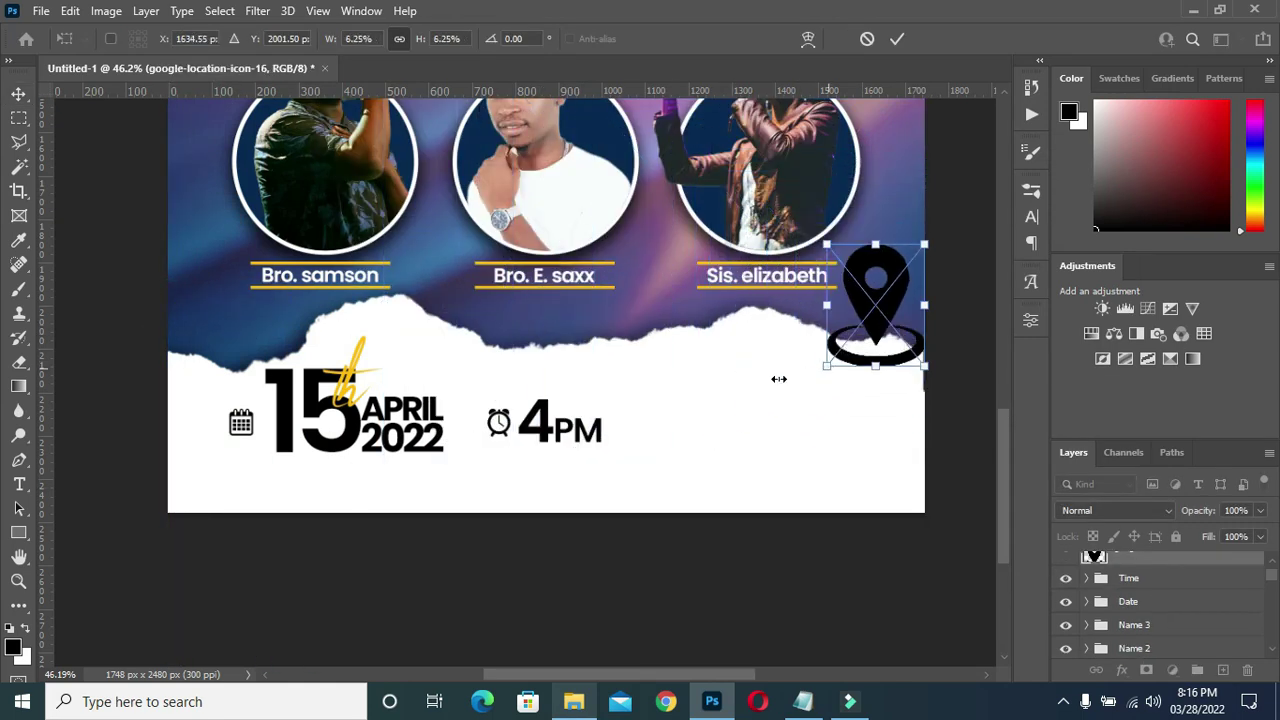
scroll(800, 370, "up", 2)
scroll(800, 370, "up", 1)
left_click_drag(584, 440, 600, 443)
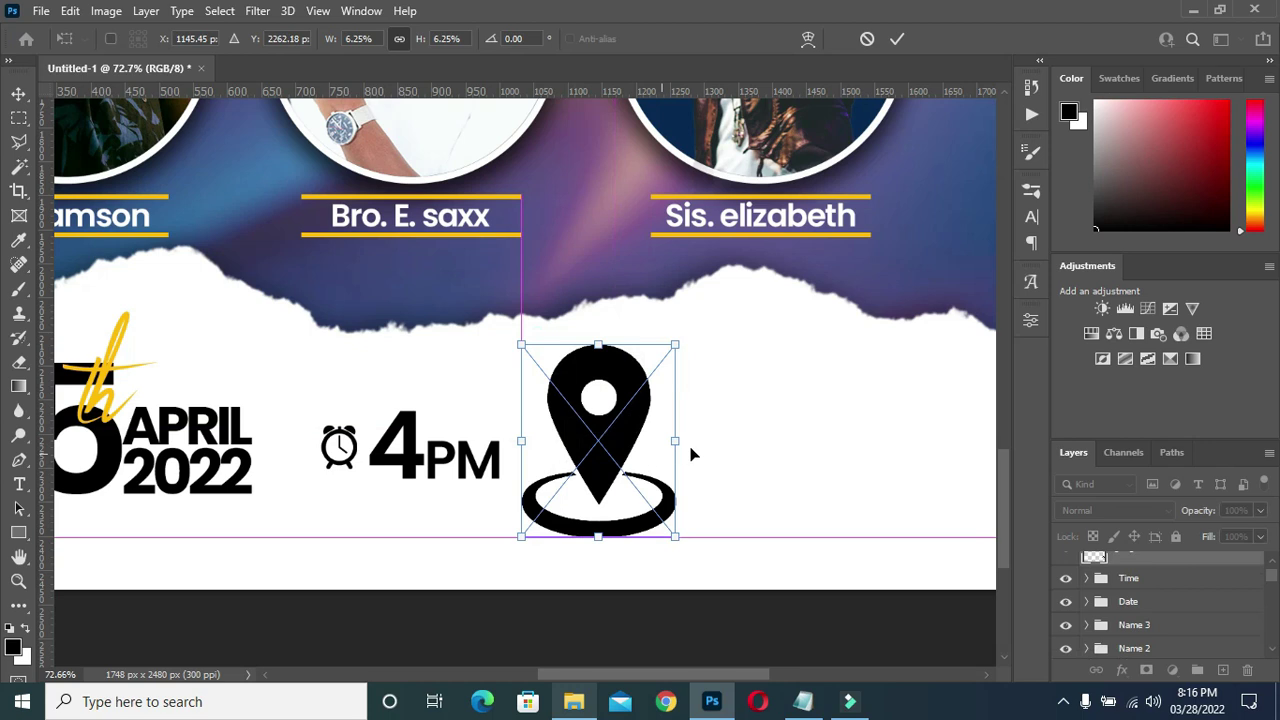
left_click_drag(677, 440, 552, 448)
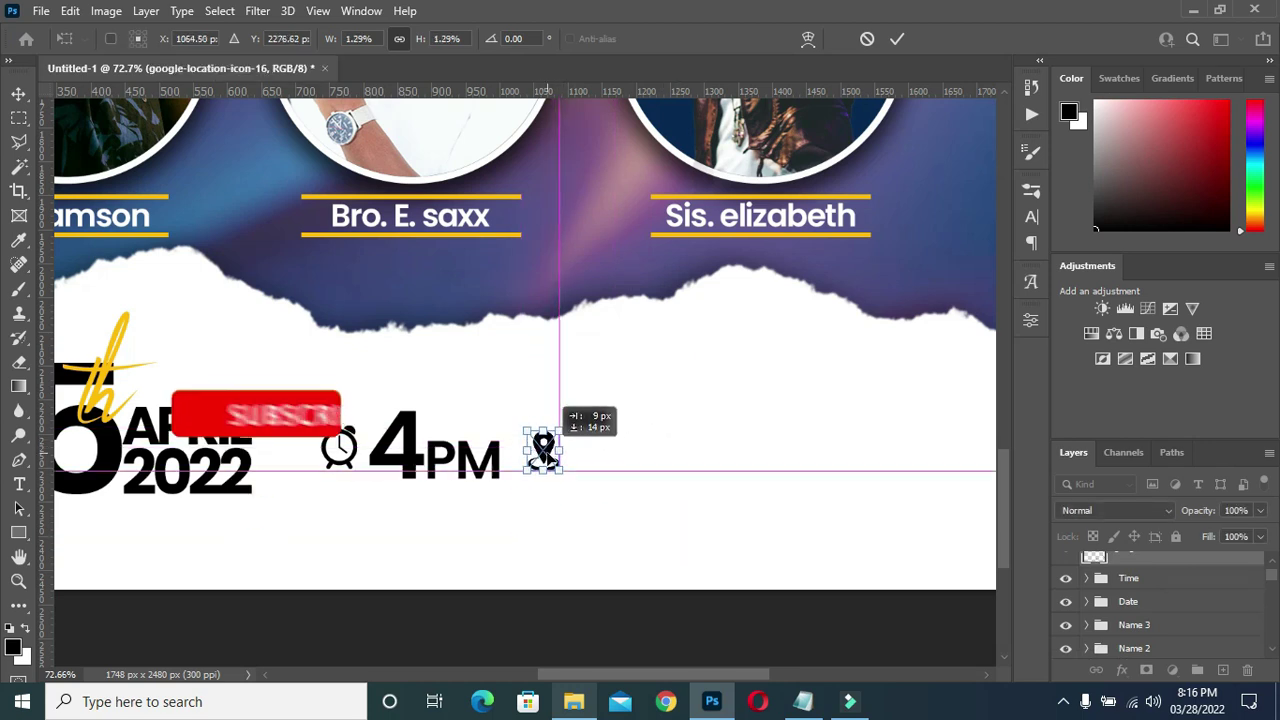
left_click(899, 38)
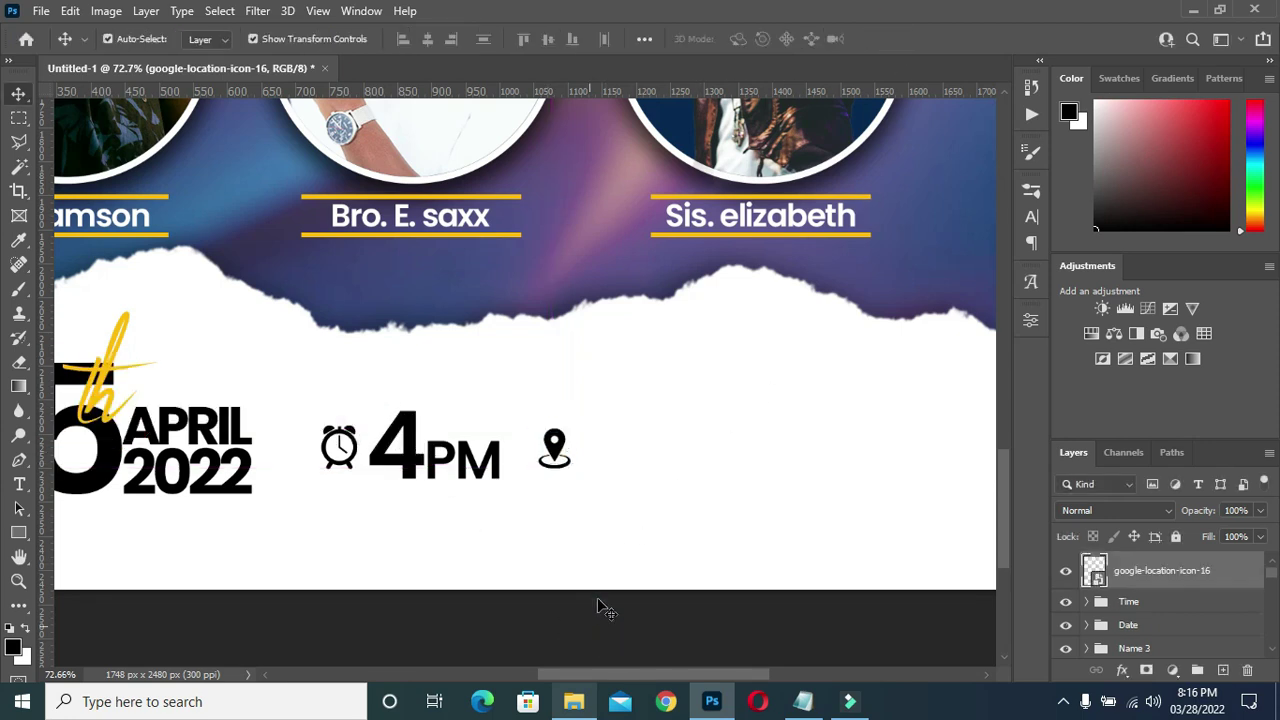
left_click(803, 701)
mouse_move(312, 453)
left_mouse_down()
mouse_move(228, 425)
mouse_move(232, 408)
left_mouse_up()
Paste the three-line venue address beside the pin and set it to Poppins SemiBold.
left_click(1057, 80)
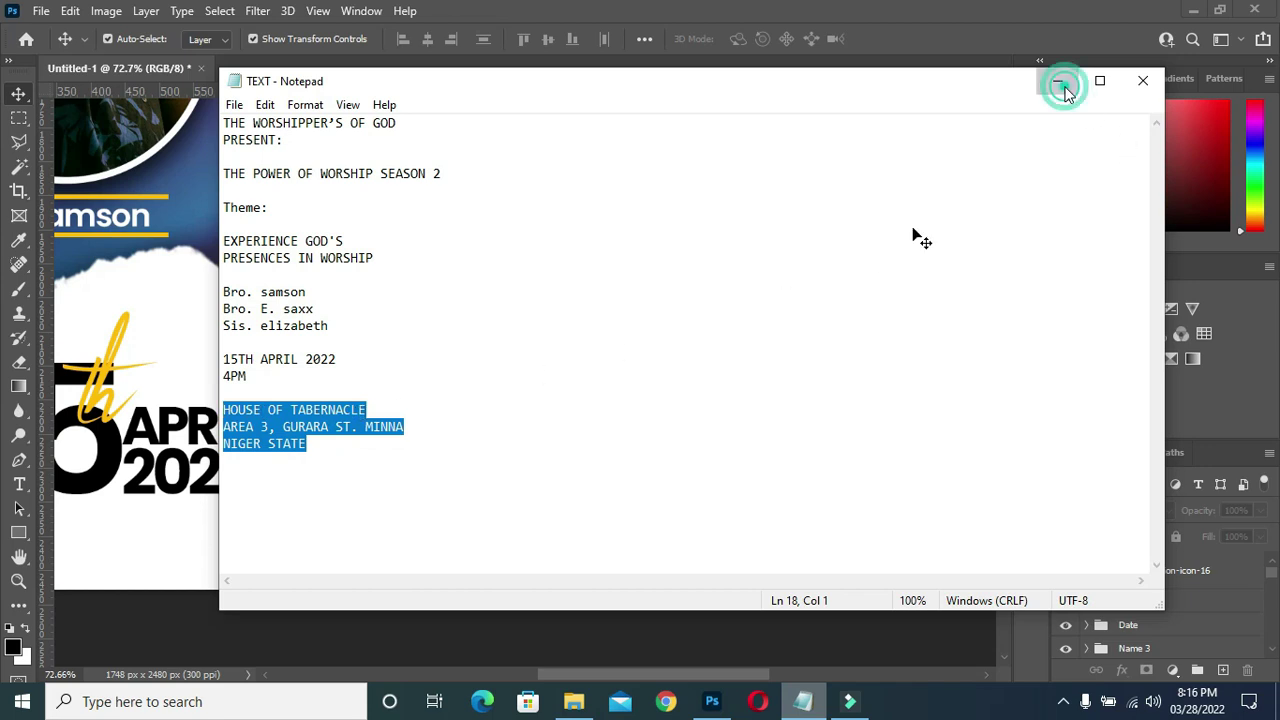
key("t")
left_click(623, 443)
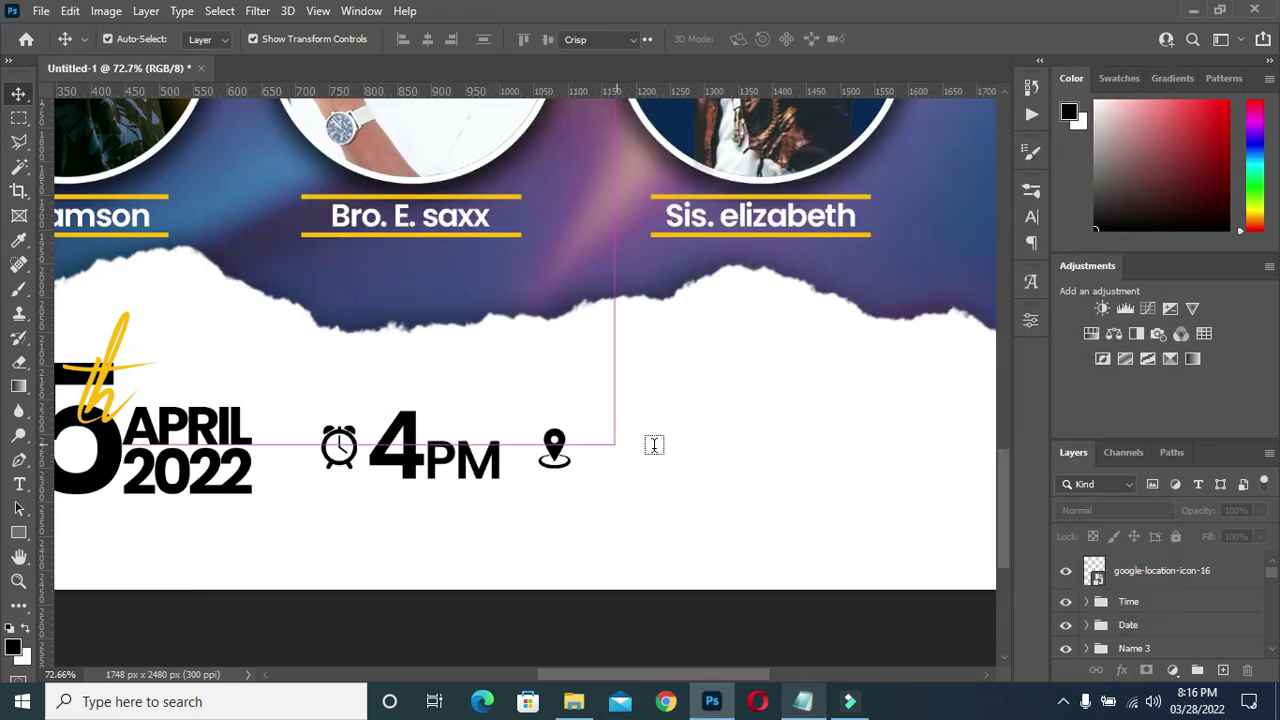
key("ctrl+v")
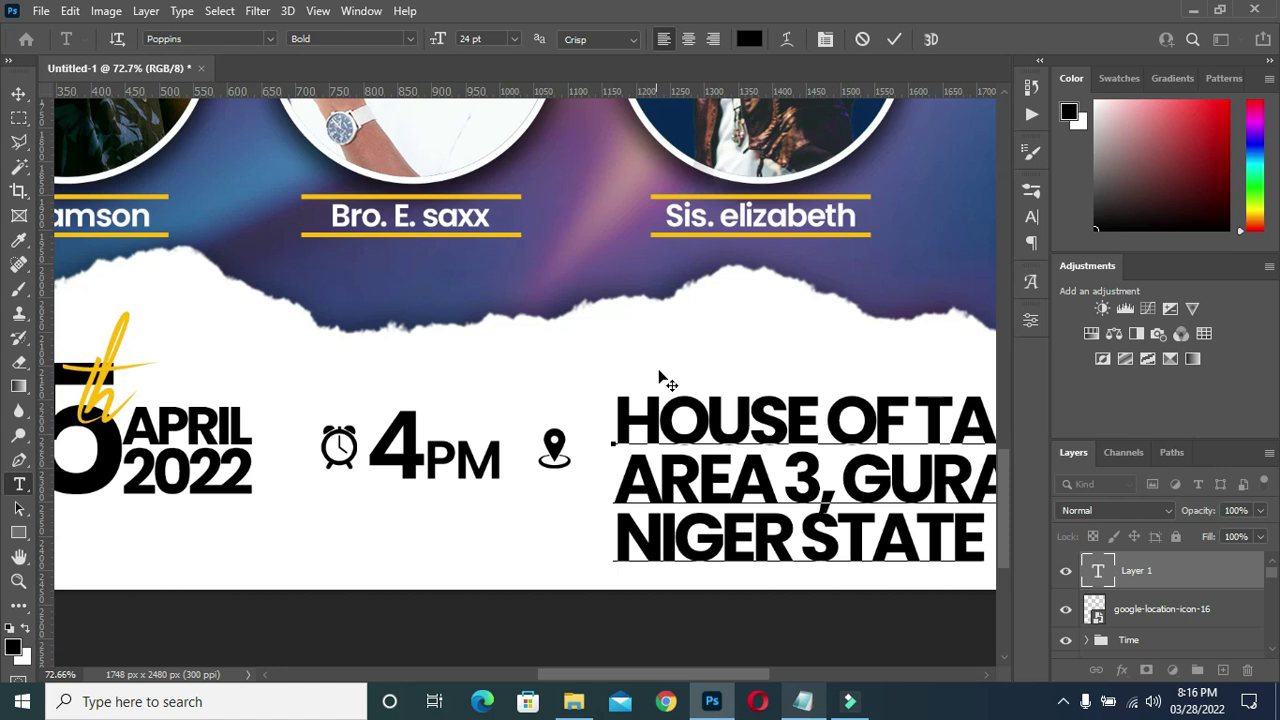
left_click(893, 39)
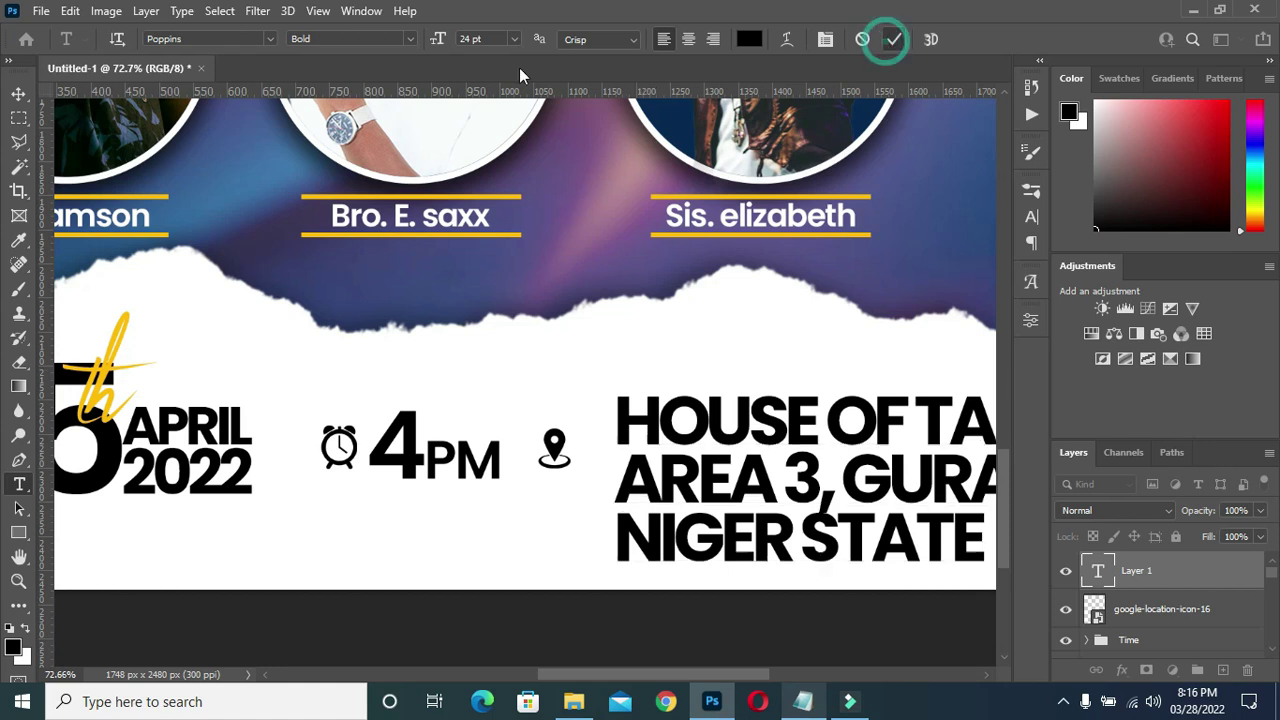
left_click(410, 38)
left_click(330, 207)
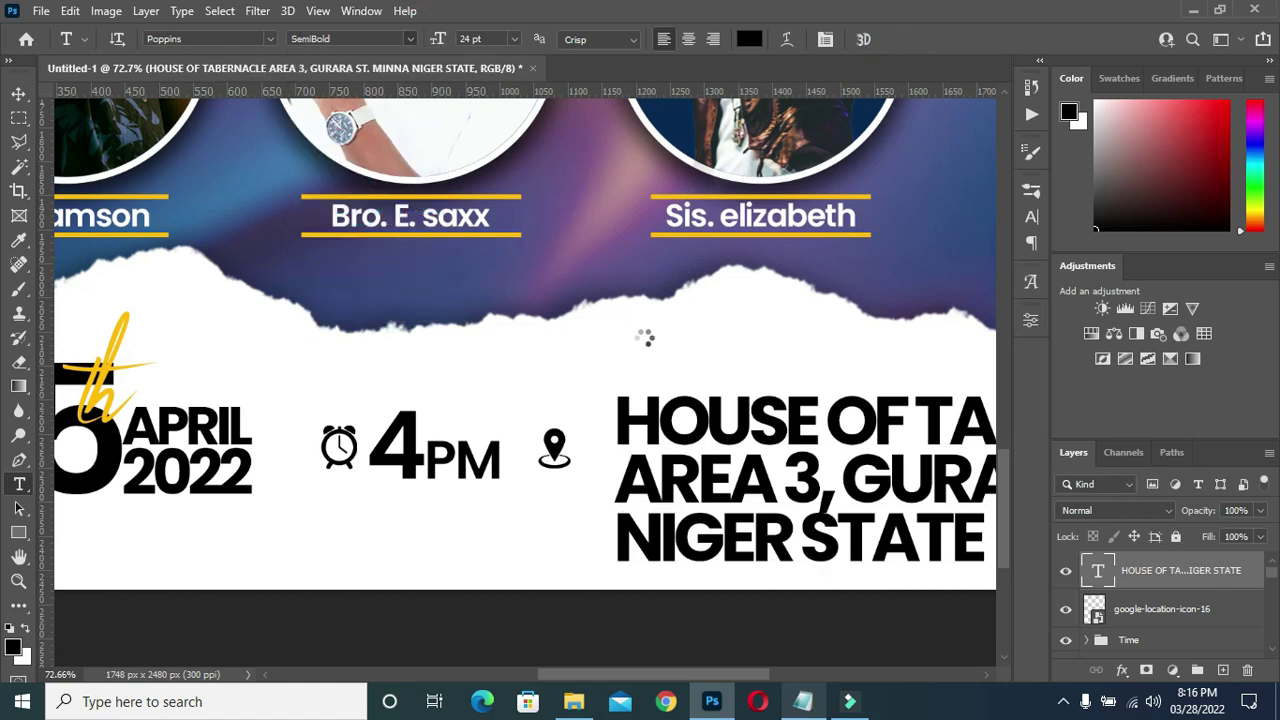
Start shrinking the address text to about 29% with the Move tool.
scroll(670, 360, "down", 1)
scroll(670, 360, "down", 1)
scroll(670, 360, "down", 1)
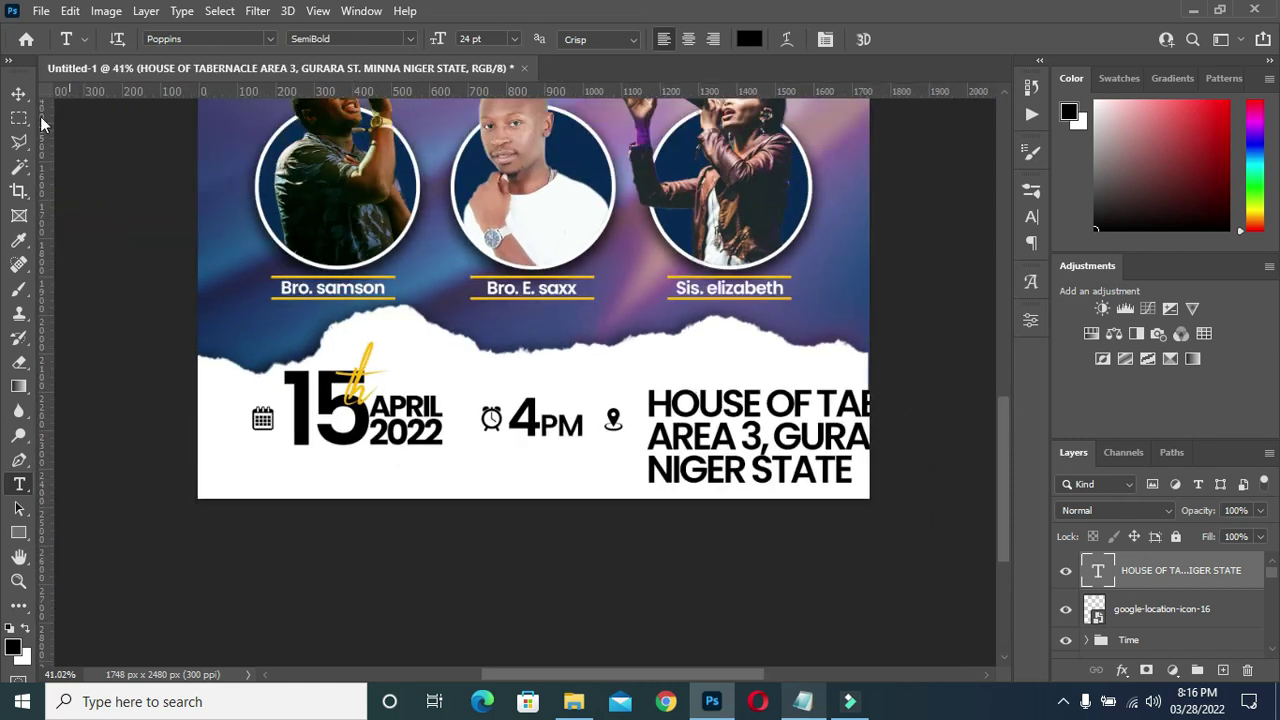
left_click(18, 93)
left_click_drag(868, 387, 834, 484)
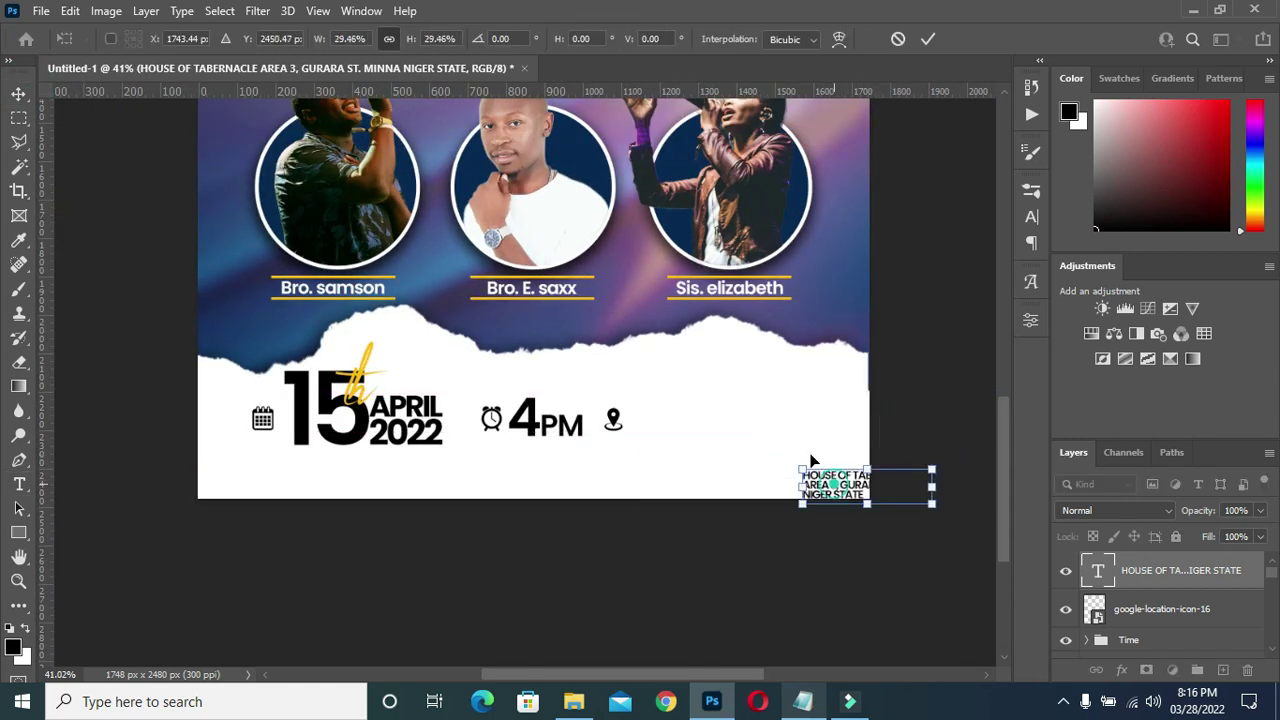
Place the address beside the pin at about 39% and raise its leading to 9 pt.
left_click_drag(834, 484, 668, 424)
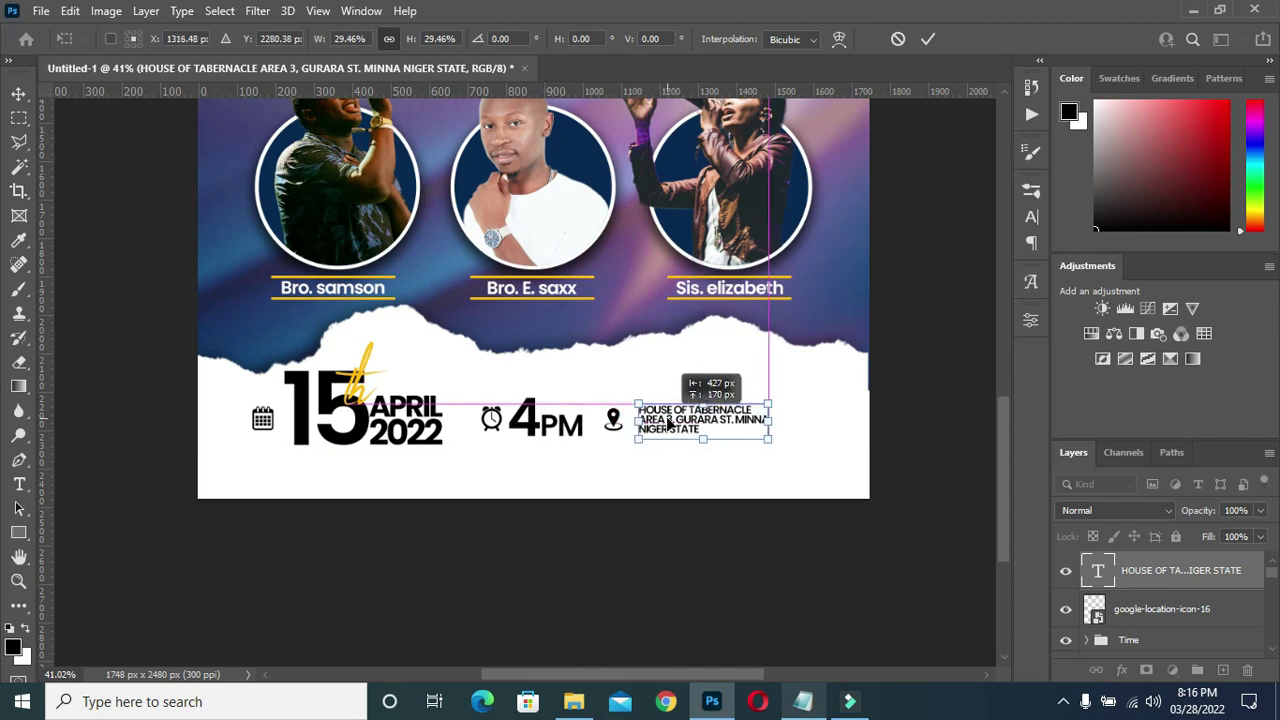
left_click_drag(769, 422, 815, 422)
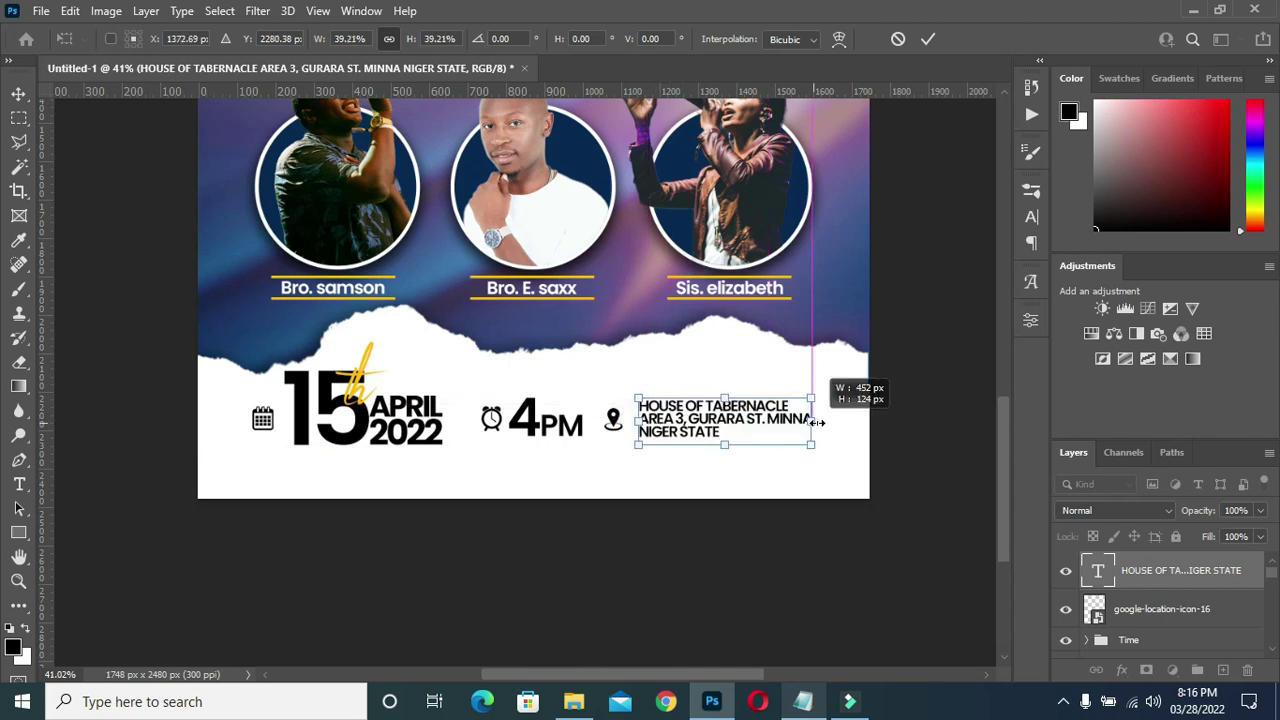
left_click(928, 40)
left_click(1031, 217)
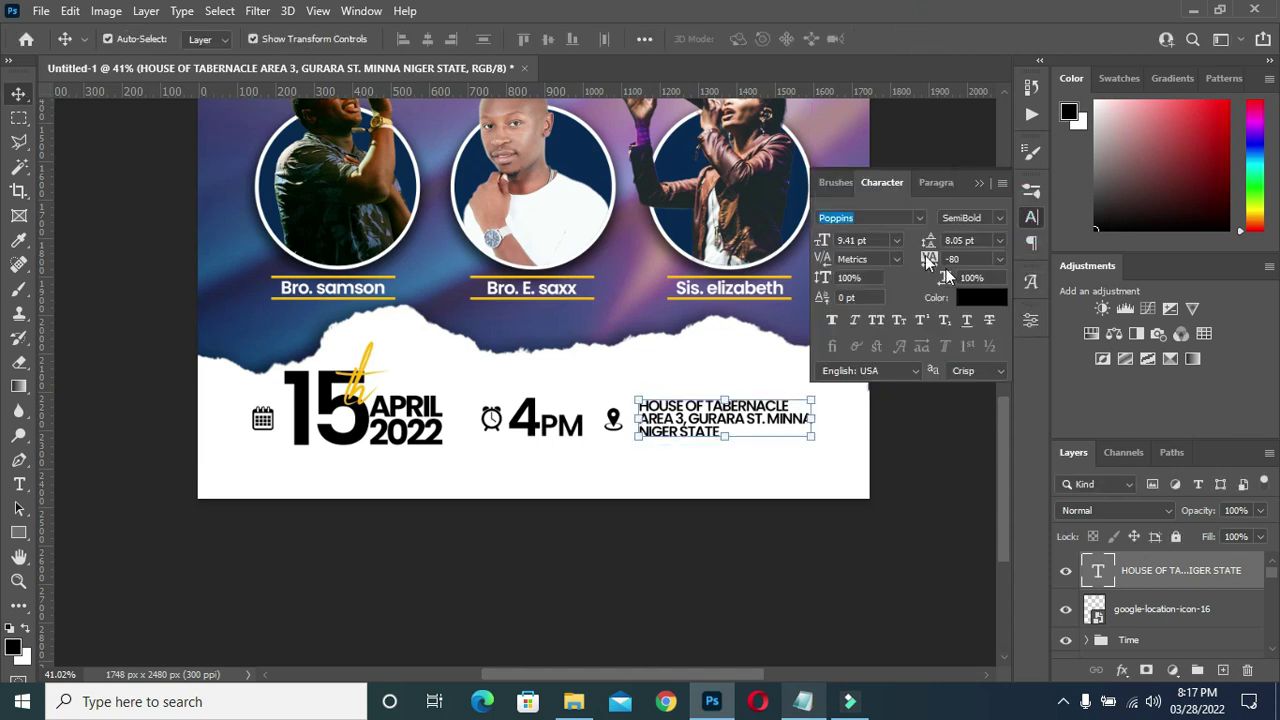
left_click_drag(930, 240, 926, 243)
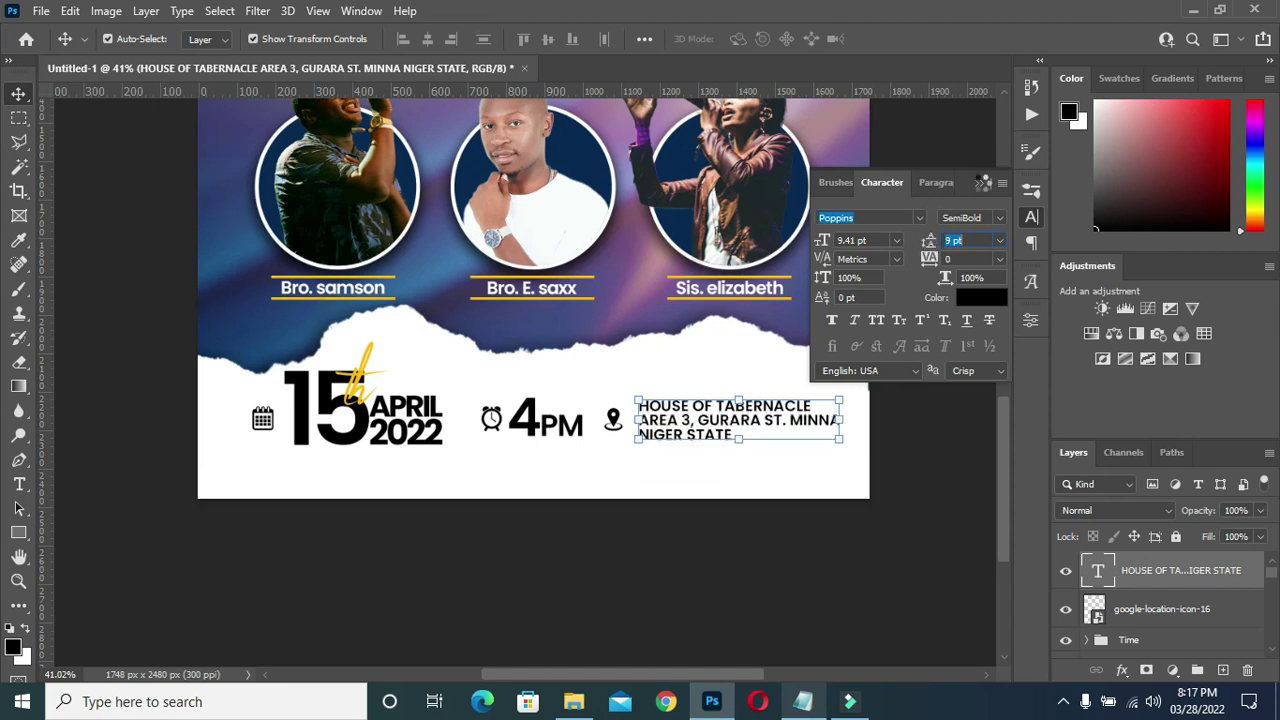
left_click(980, 181)
Group the address text layer with the location icon as Group 1.
left_click(934, 343)
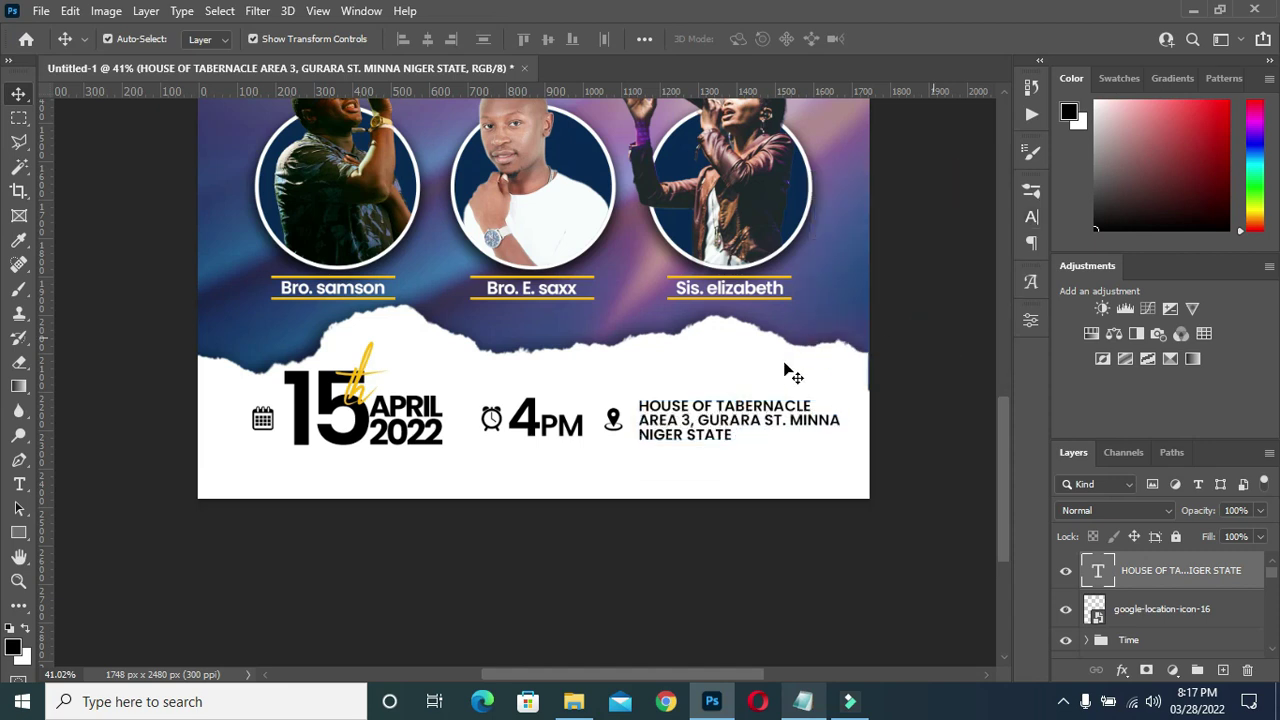
left_click(1160, 570)
left_click(1160, 607, "shift")
key("ctrl+g")
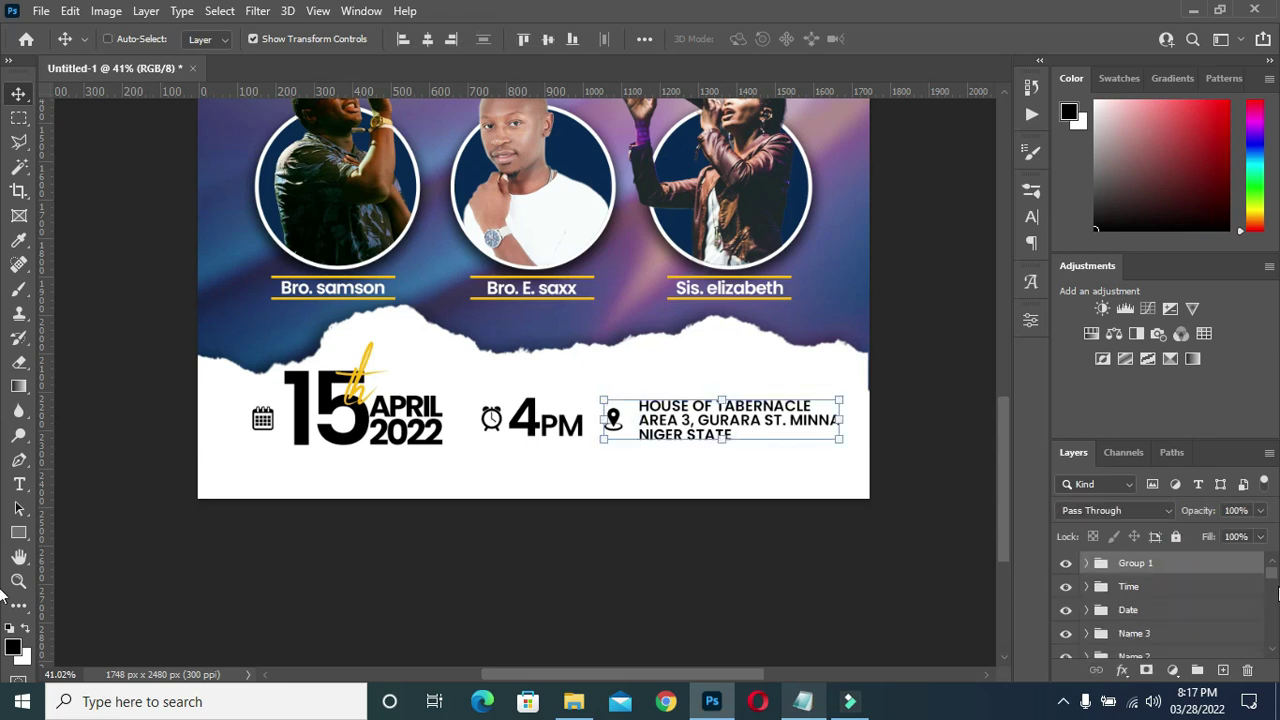
Rename the group Location and shift the Date, Time and Location groups lower together.
double_click(1135, 562)
type("Location")
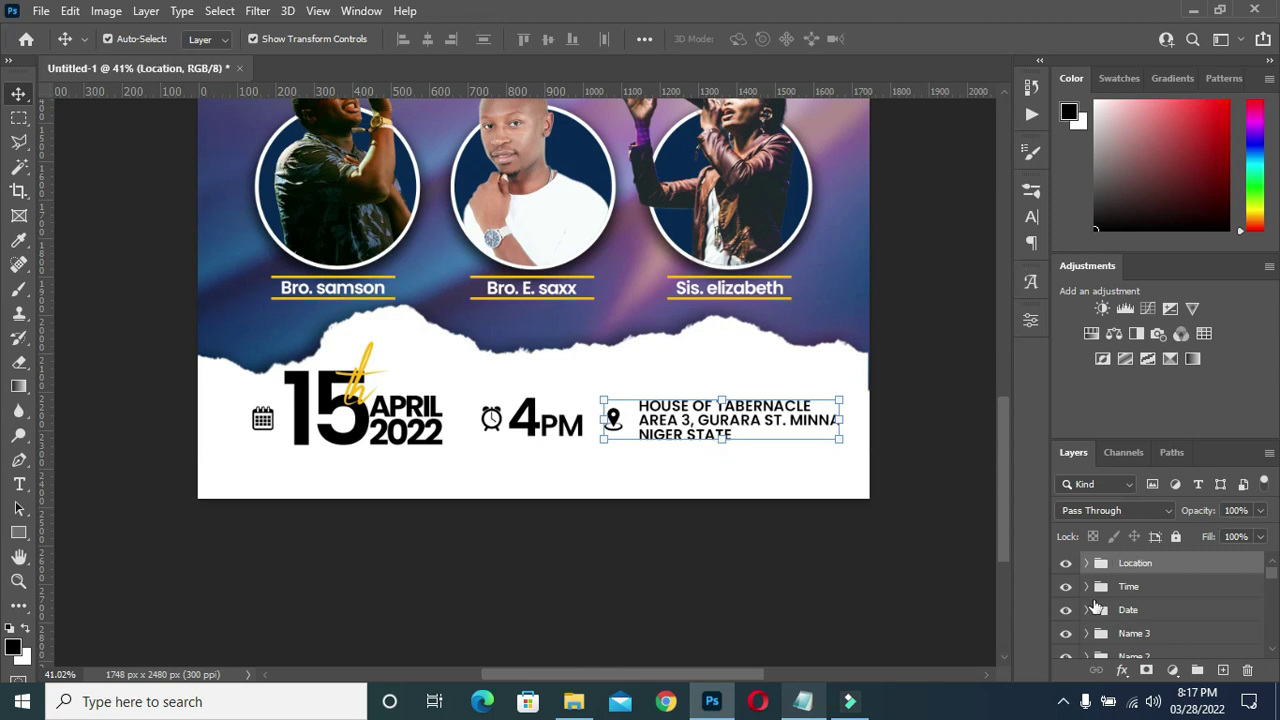
left_click(1135, 612, "shift")
key("Left")
key("Left")
key("Left")
key("Left")
key("Left")
key("Left")
key("Down")
key("Down")
key("Down")
key("Down")
key("Down")
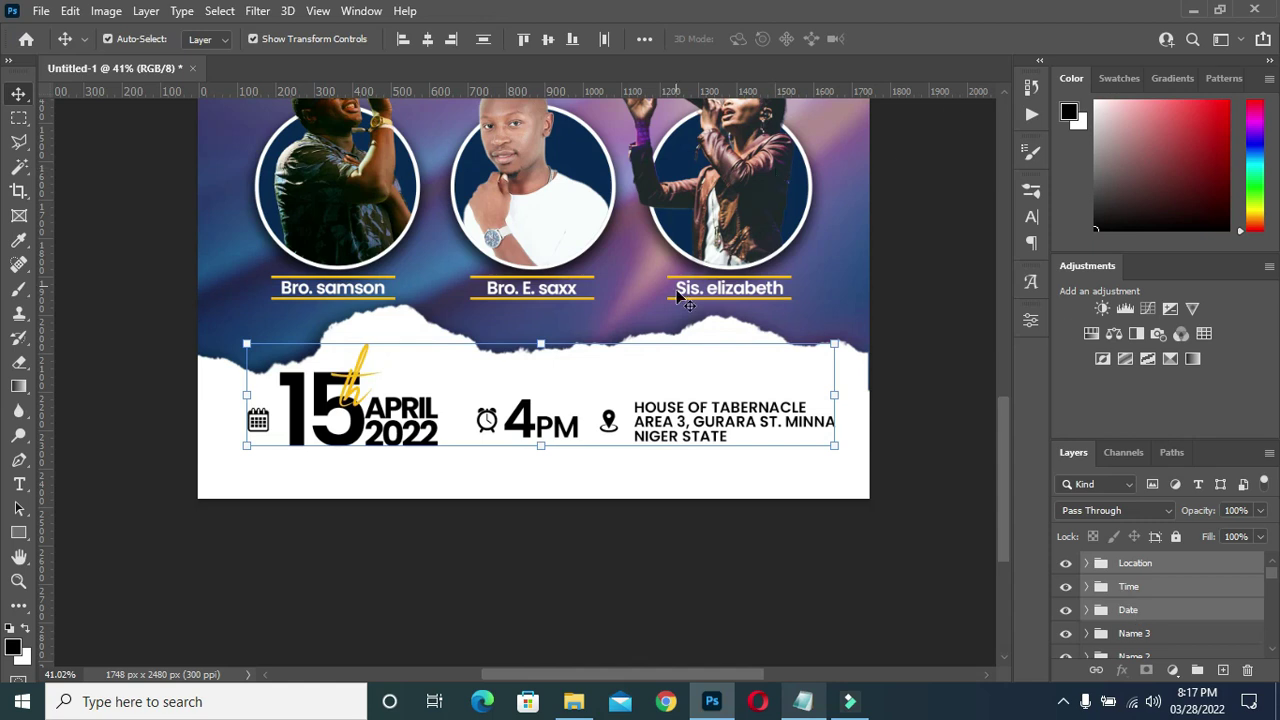
left_click(541, 449)
left_click_drag(543, 429, 536, 452)
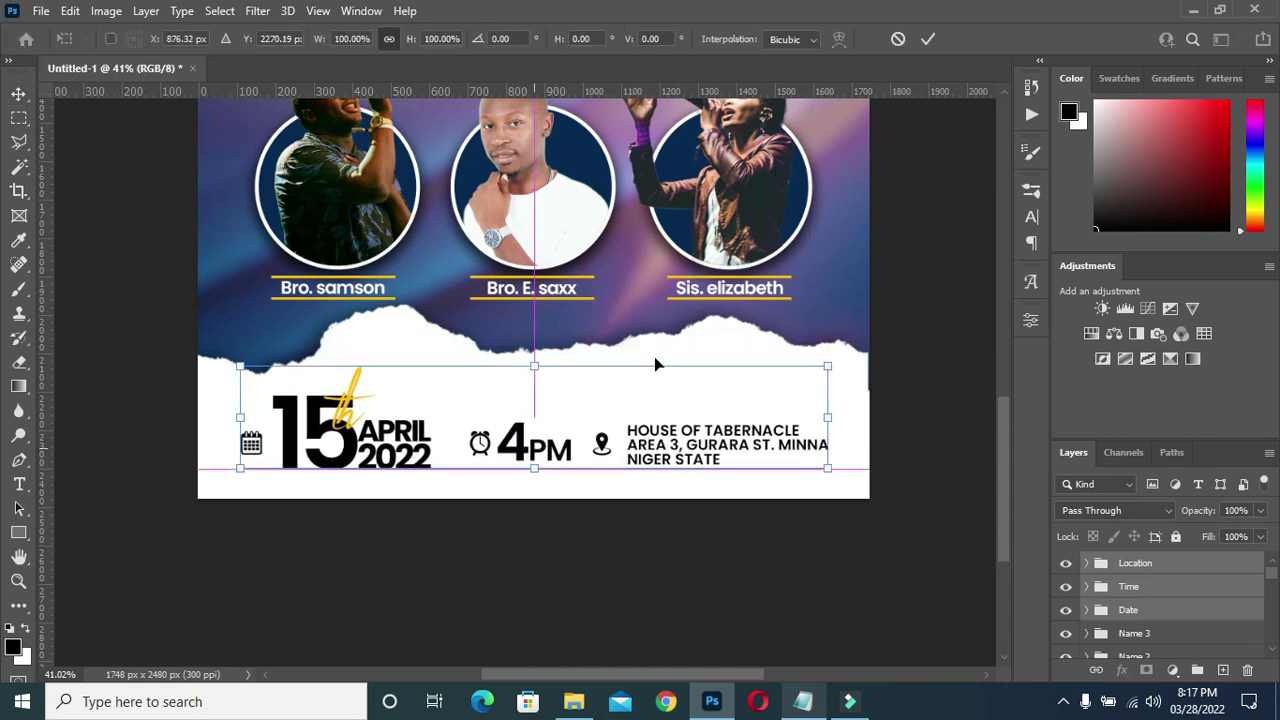
left_click(925, 215)
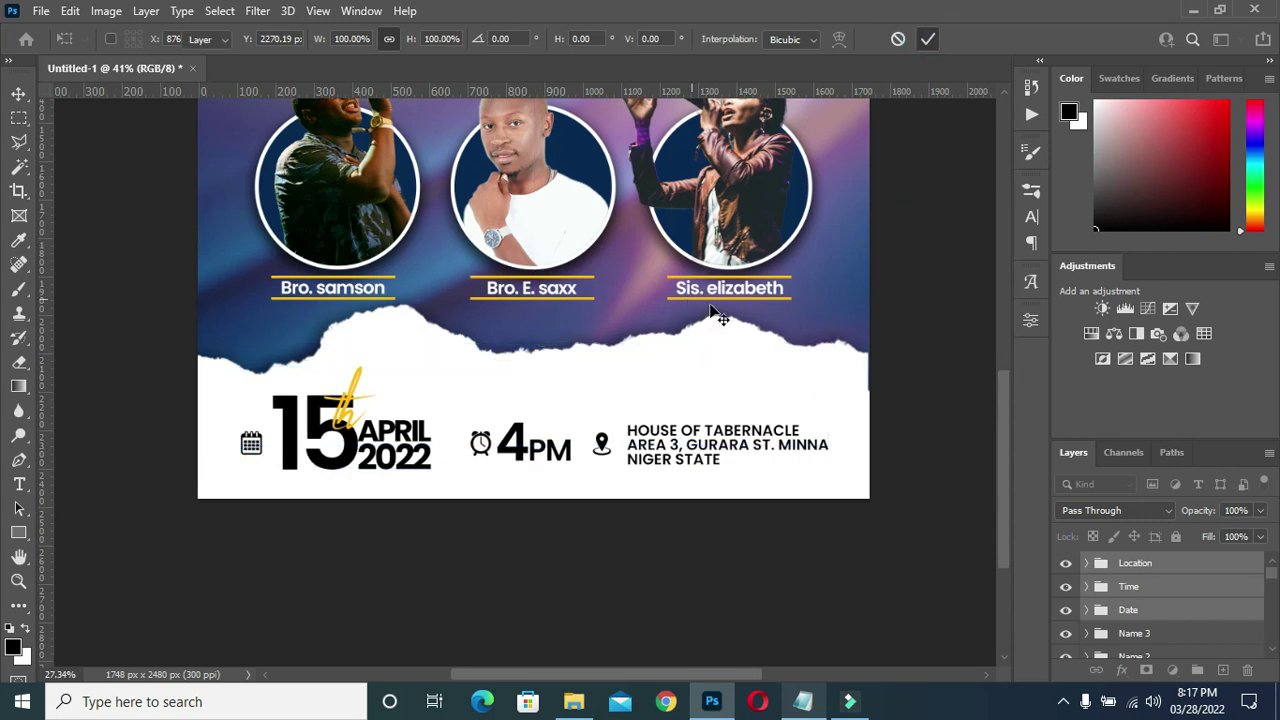
scroll(740, 305, "down", 3)
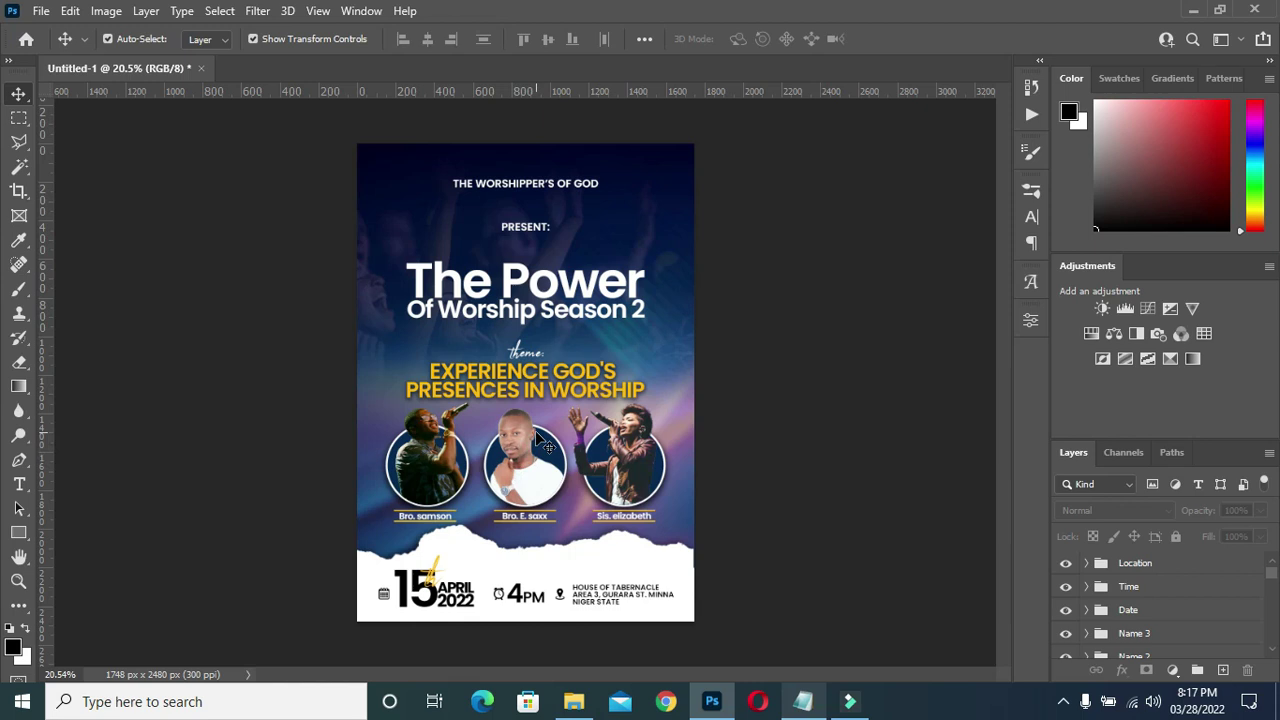
Drag the PRESENT: line up to sit just beneath THE WORSHIPPER'S OF GOD.
scroll(536, 432, "up", 1)
scroll(500, 440, "down", 2)
scroll(503, 392, "up", 2)
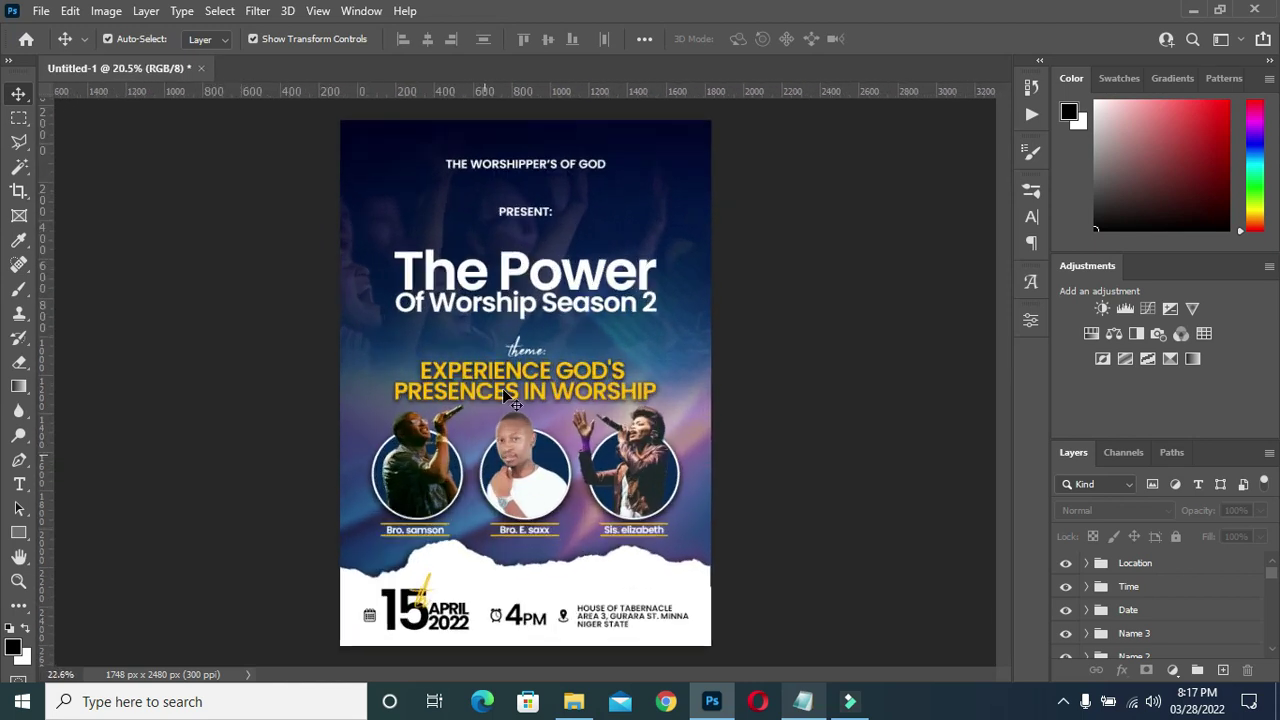
scroll(505, 398, "up", 2)
left_click(533, 209)
left_click_drag(529, 199, 530, 158)
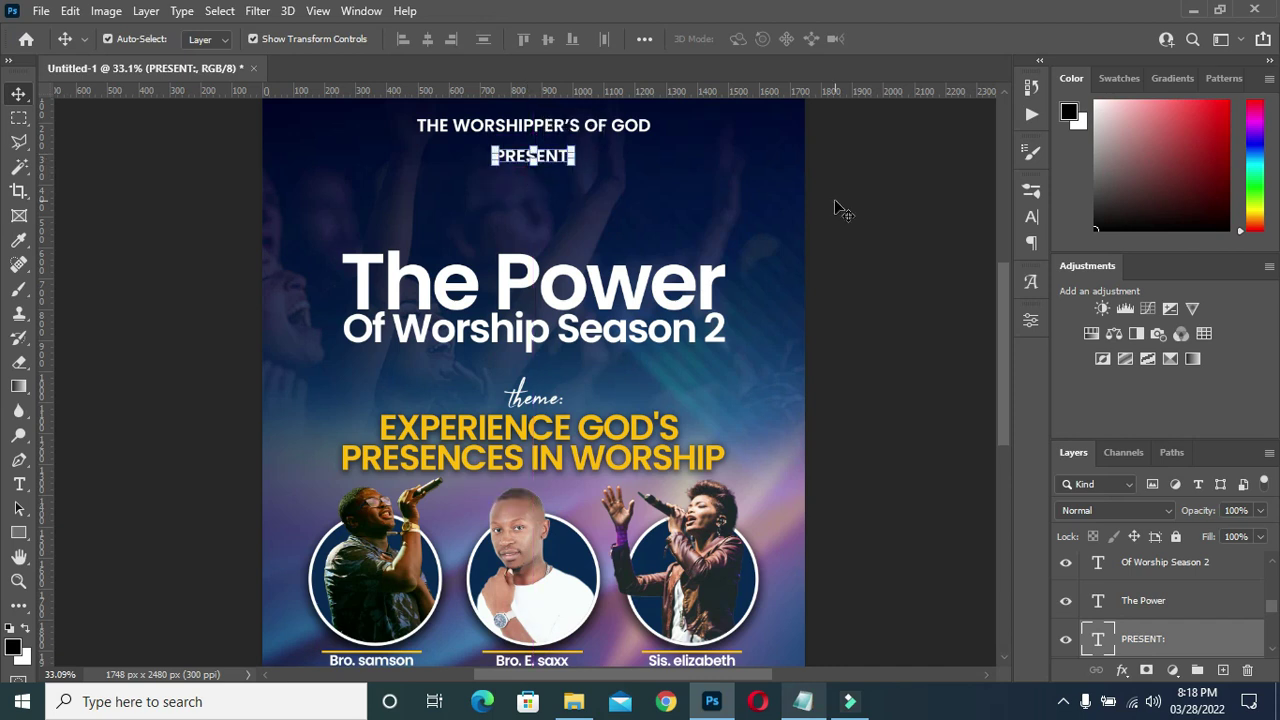
scroll(655, 206, "down", 4)
scroll(552, 320, "up", 4)
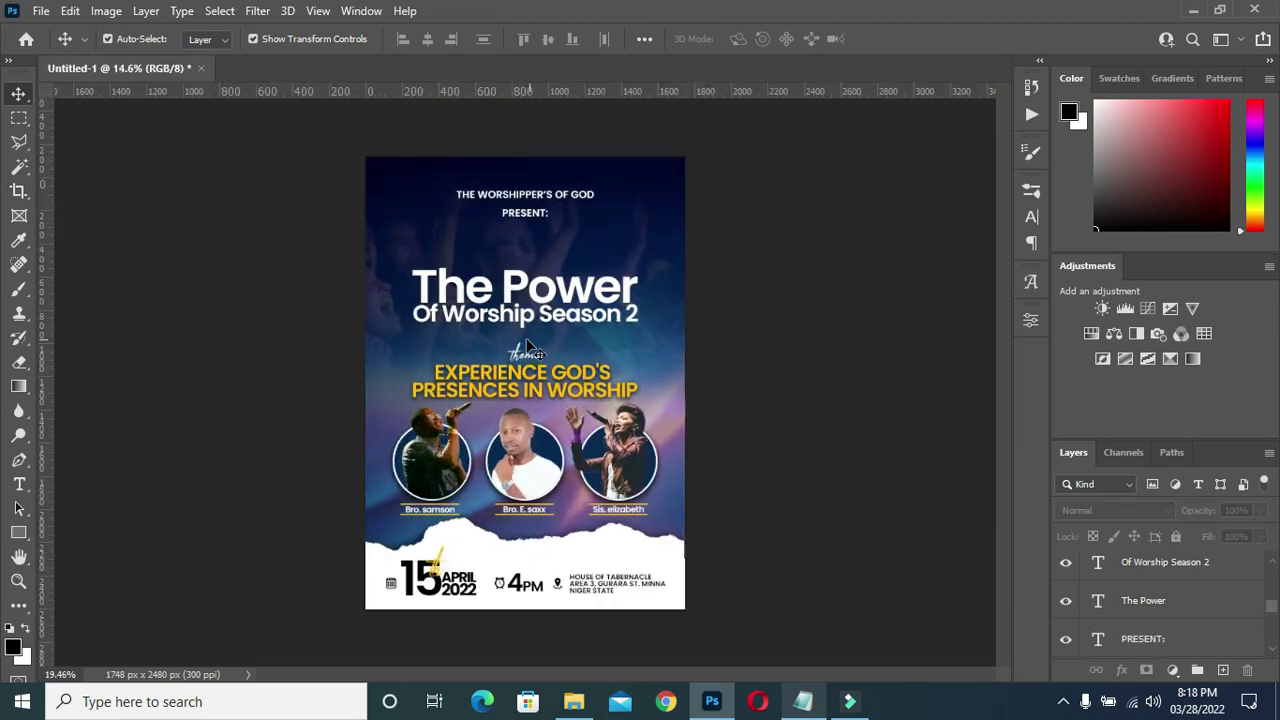
left_click(552, 252)
Add a black 70% drop shadow to The Power with distance 6, spread 7, size 13.
left_click(1122, 670)
left_click(1170, 660)
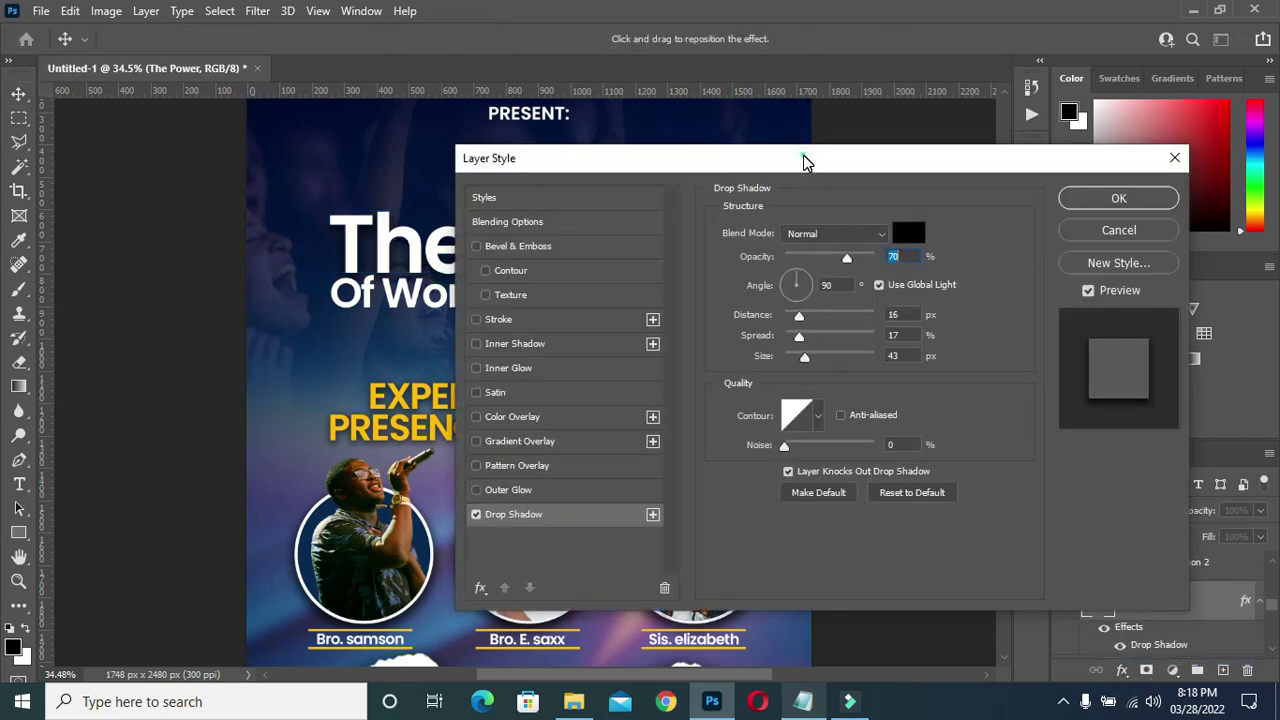
left_click_drag(806, 163, 1092, 172)
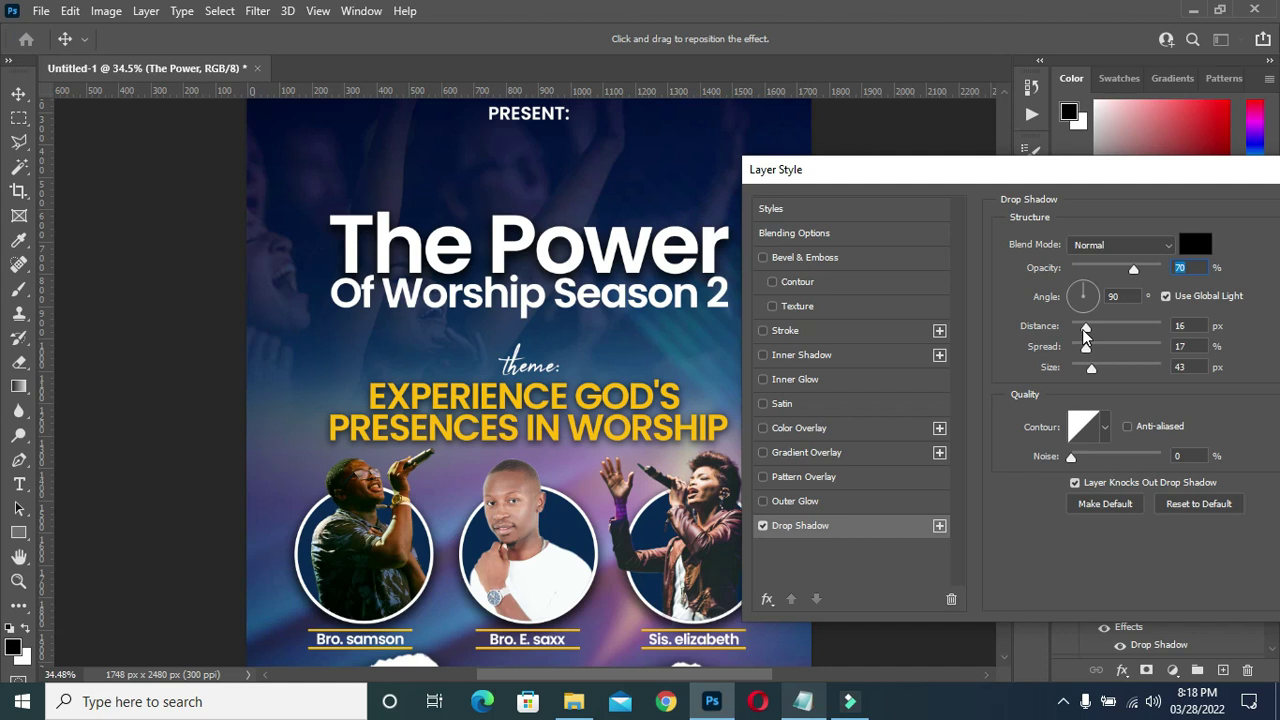
left_click_drag(1074, 326, 1080, 369)
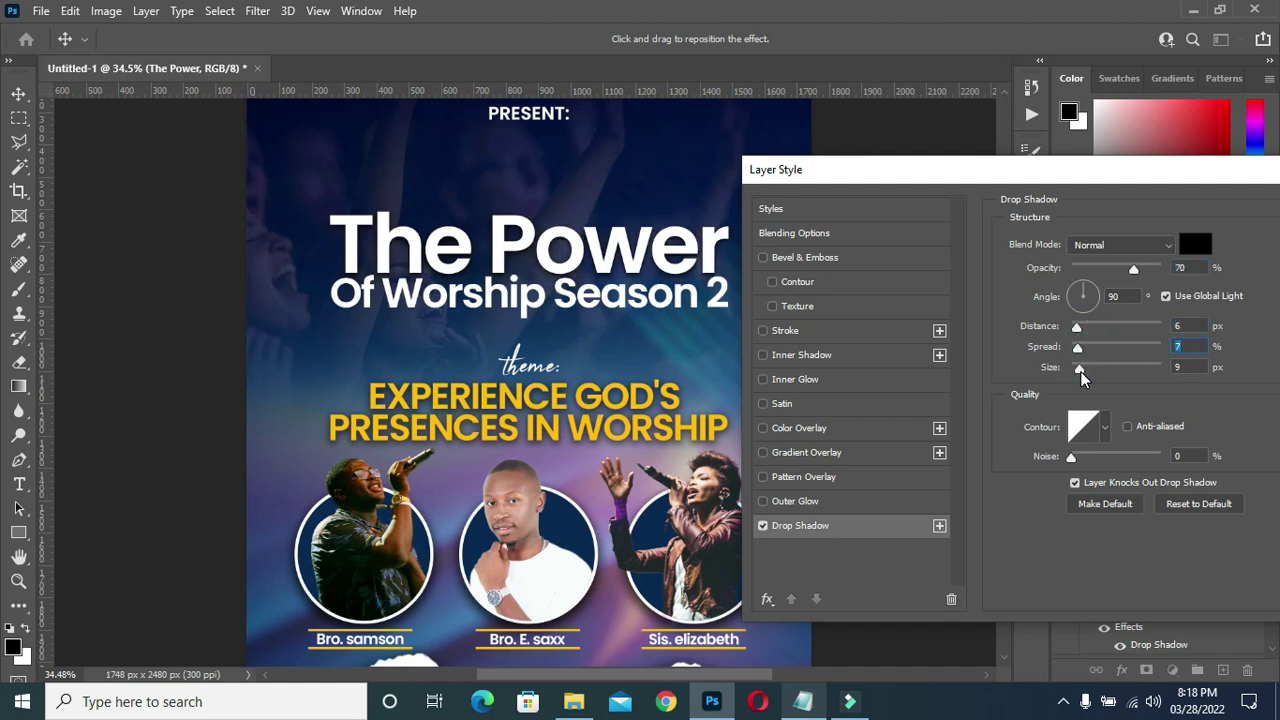
left_click(1082, 371)
Confirm the drop shadow and copy it onto Of Worship Season 2.
left_click_drag(1085, 178, 1196, 176)
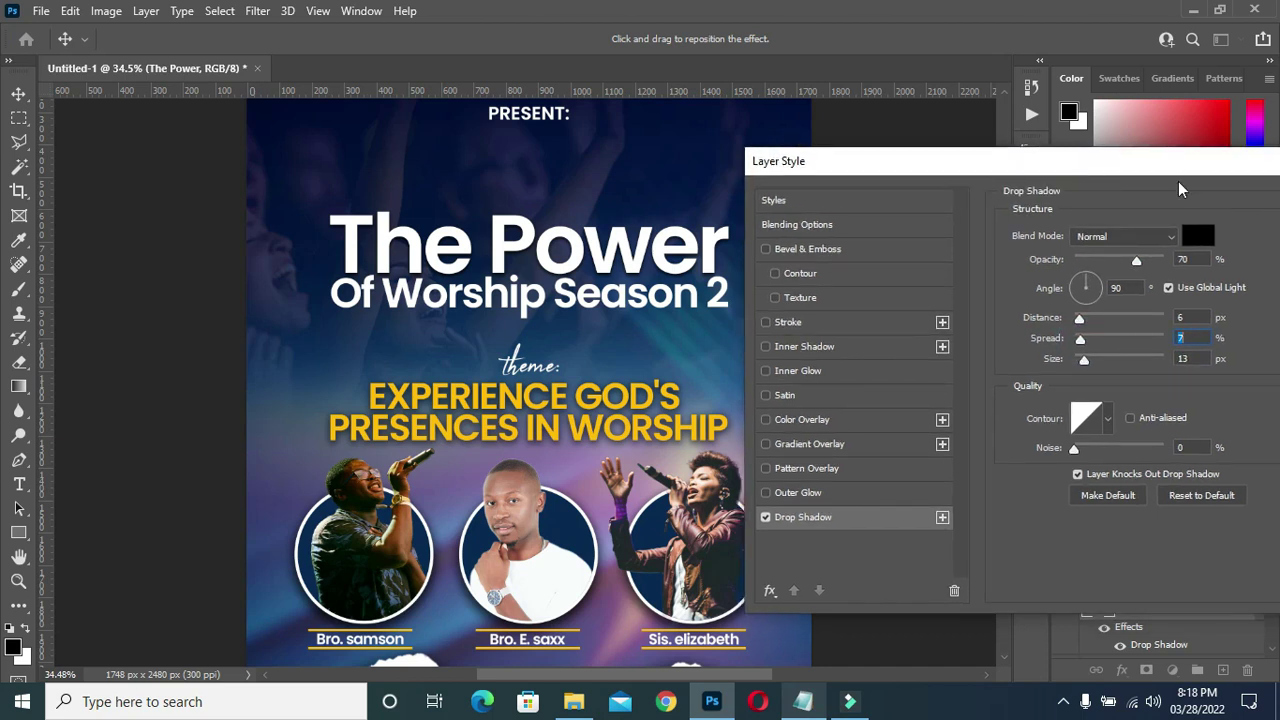
mouse_move(1181, 169)
left_mouse_down()
mouse_move(1192, 165)
mouse_move(1005, 183)
mouse_move(1212, 192)
left_mouse_up()
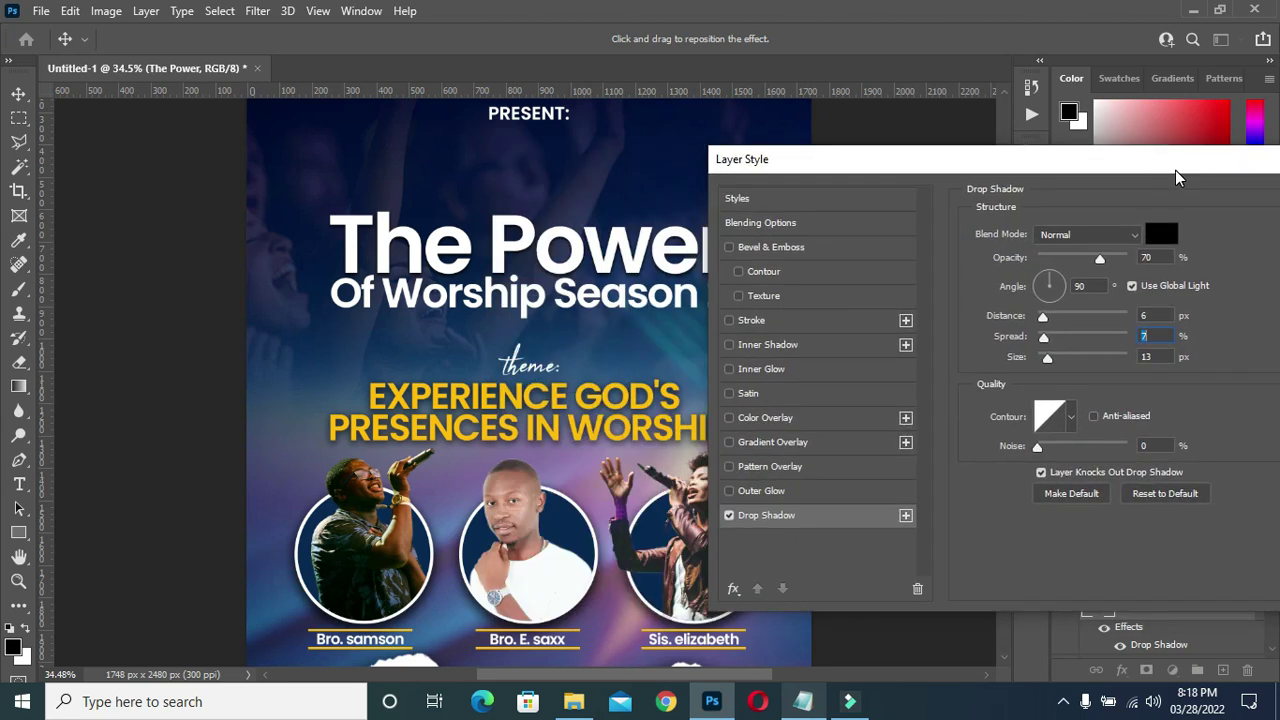
left_click_drag(1080, 175, 844, 185)
left_click(1186, 224)
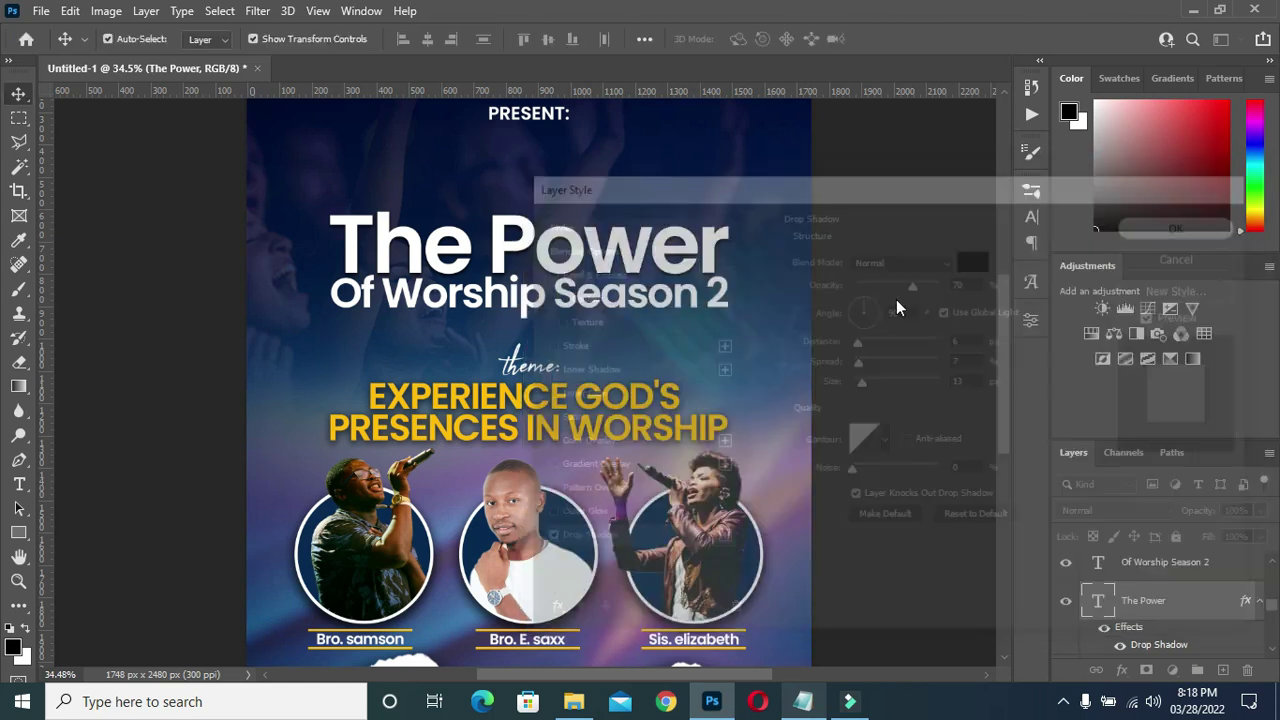
left_click(1257, 604)
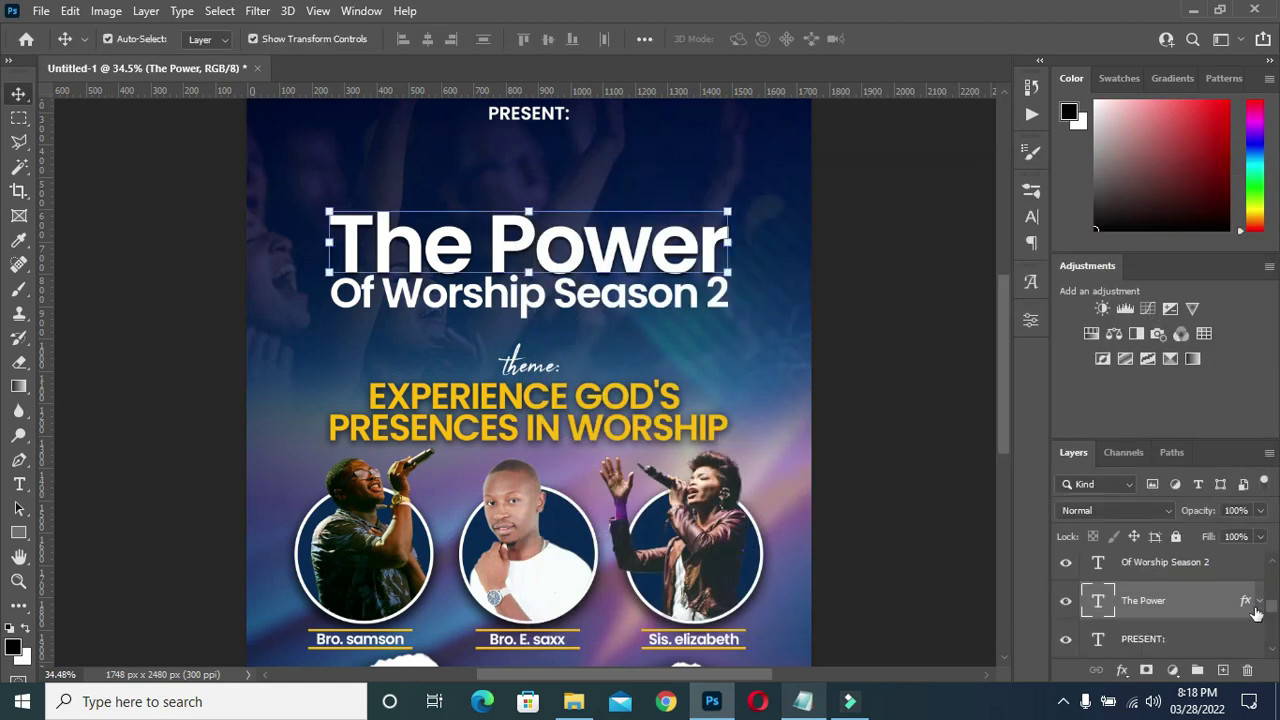
left_click_drag(1246, 601, 1236, 574)
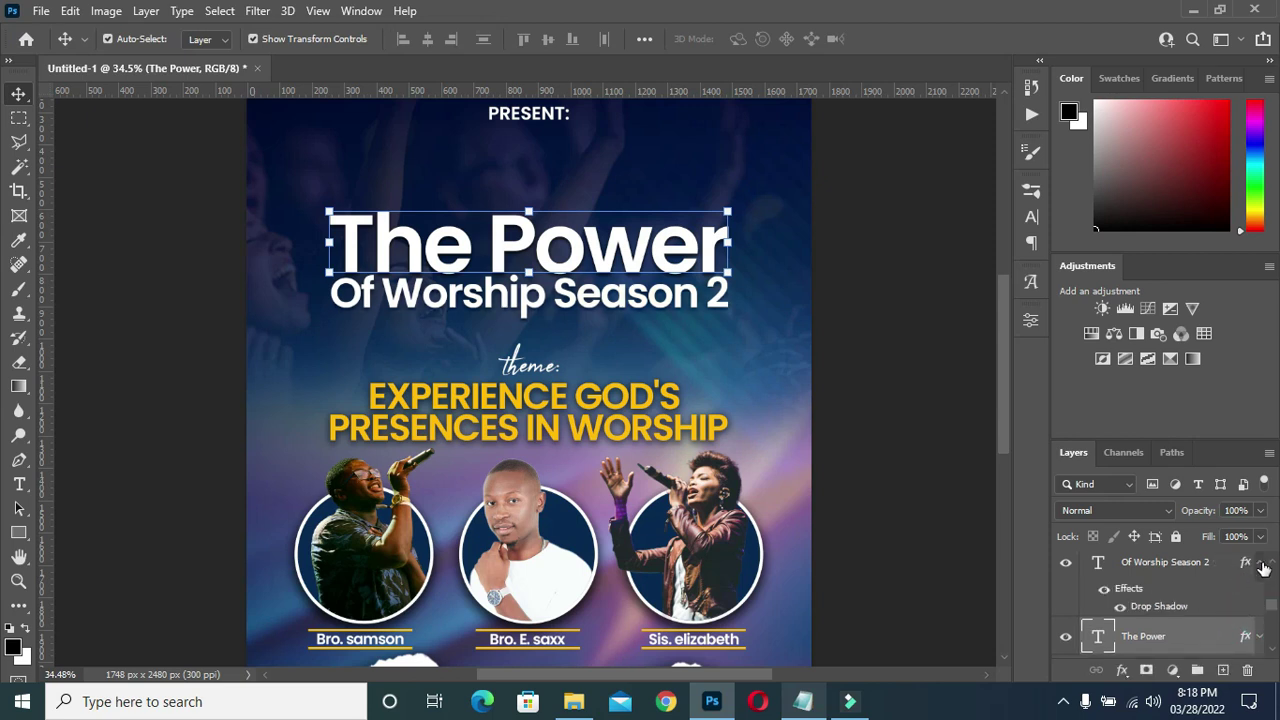
Browse the Layers panel, trying selections of the EXPERIENCE, PRESENT: and The Power layers.
scroll(1169, 603, "down", 2)
scroll(1168, 603, "down", 5)
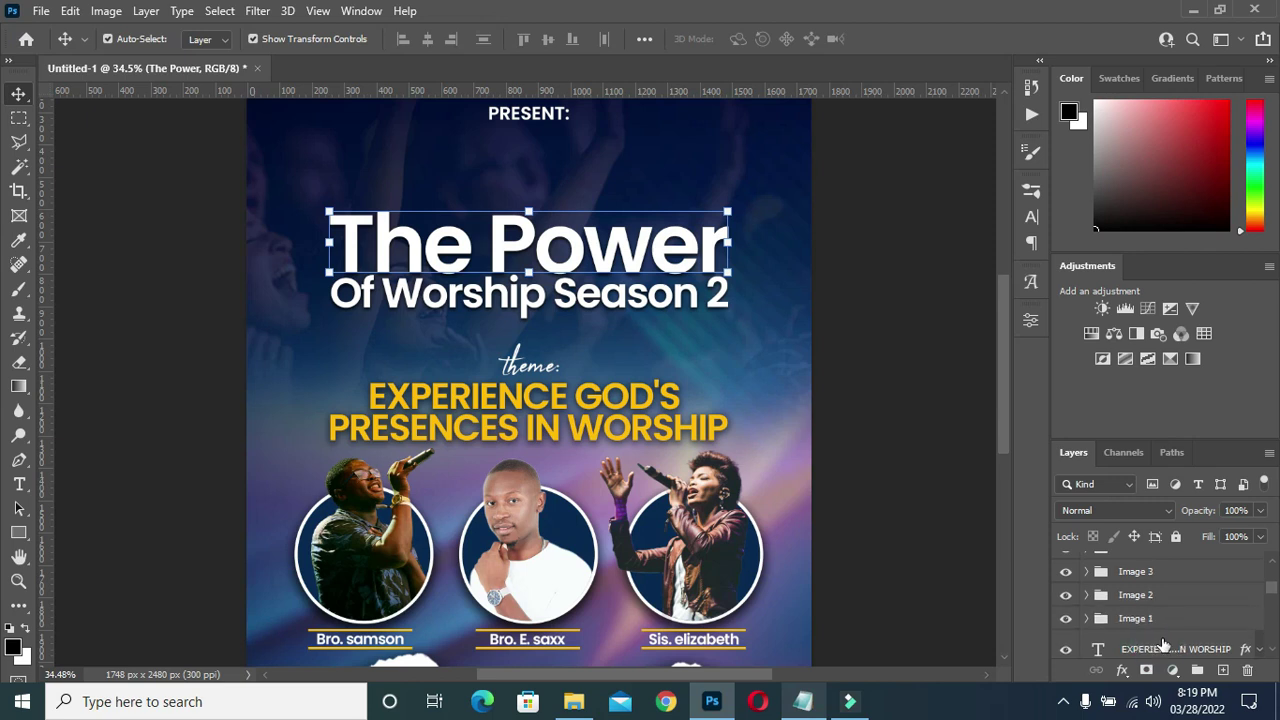
left_click(1159, 647)
scroll(1159, 618, "up", 4)
scroll(1160, 617, "down", 2)
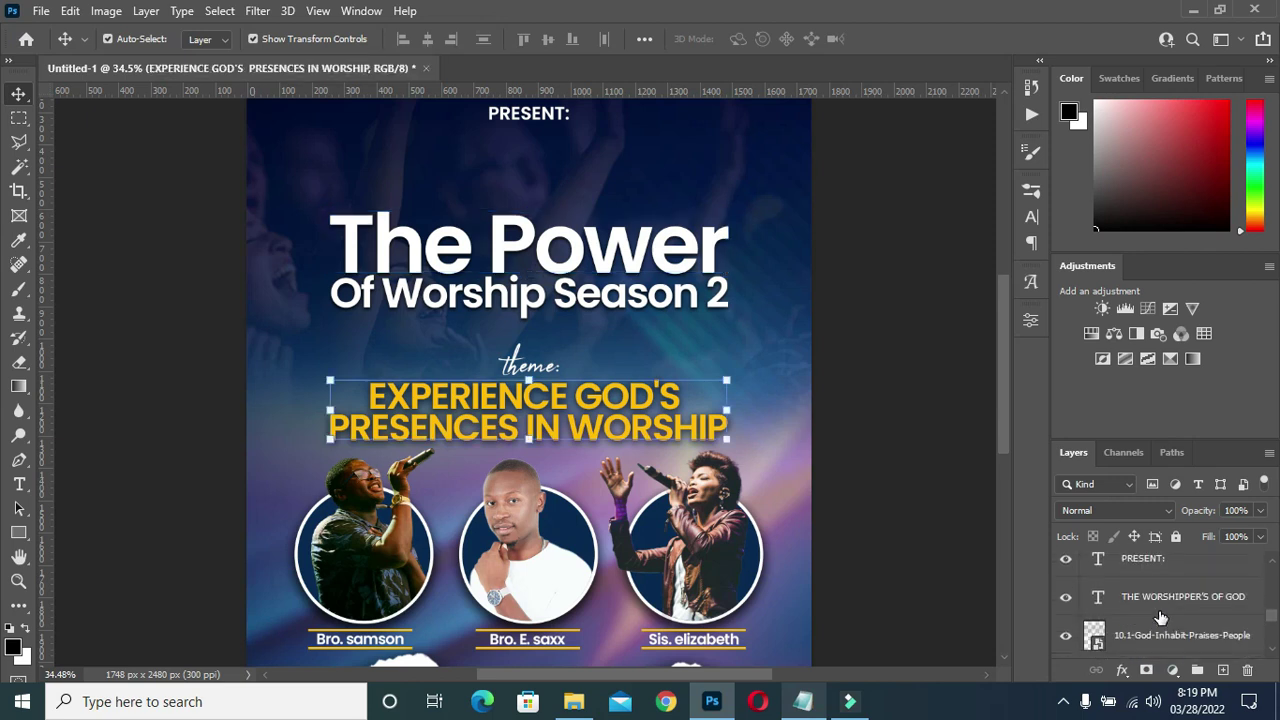
left_click(1155, 598, "shift")
scroll(1160, 603, "up", 1)
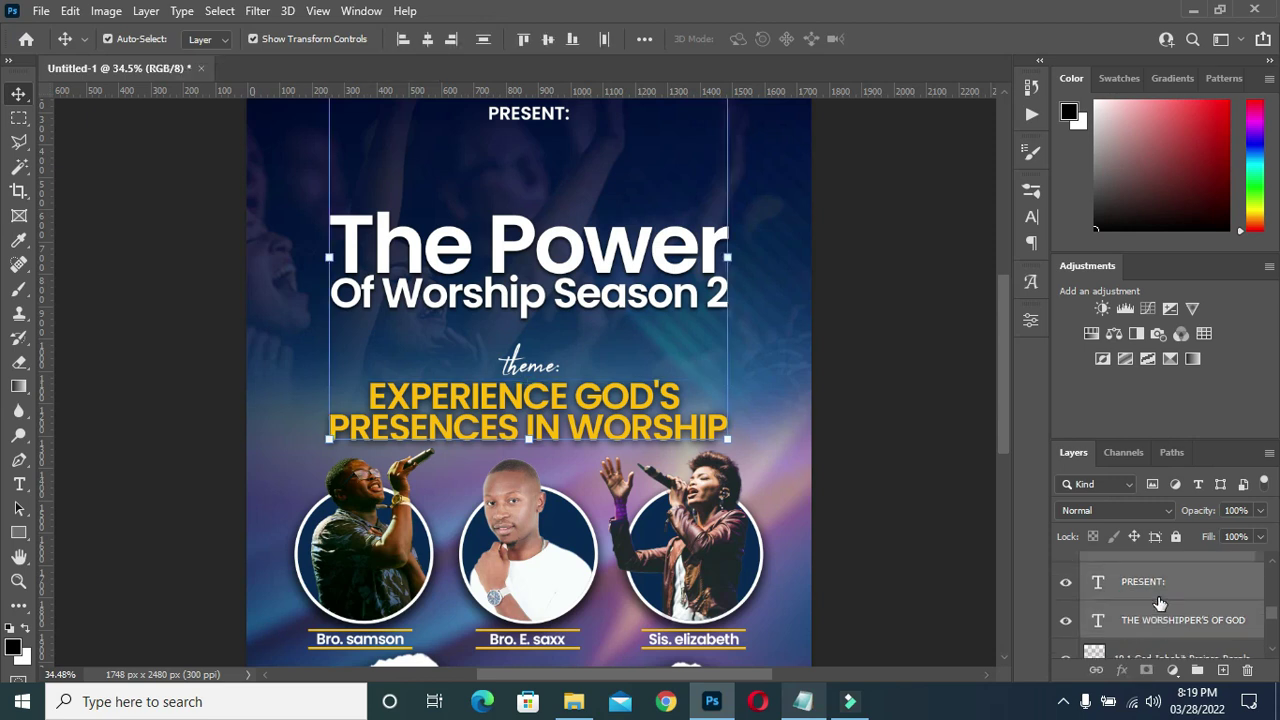
scroll(1160, 602, "up", 1)
left_click(1165, 612)
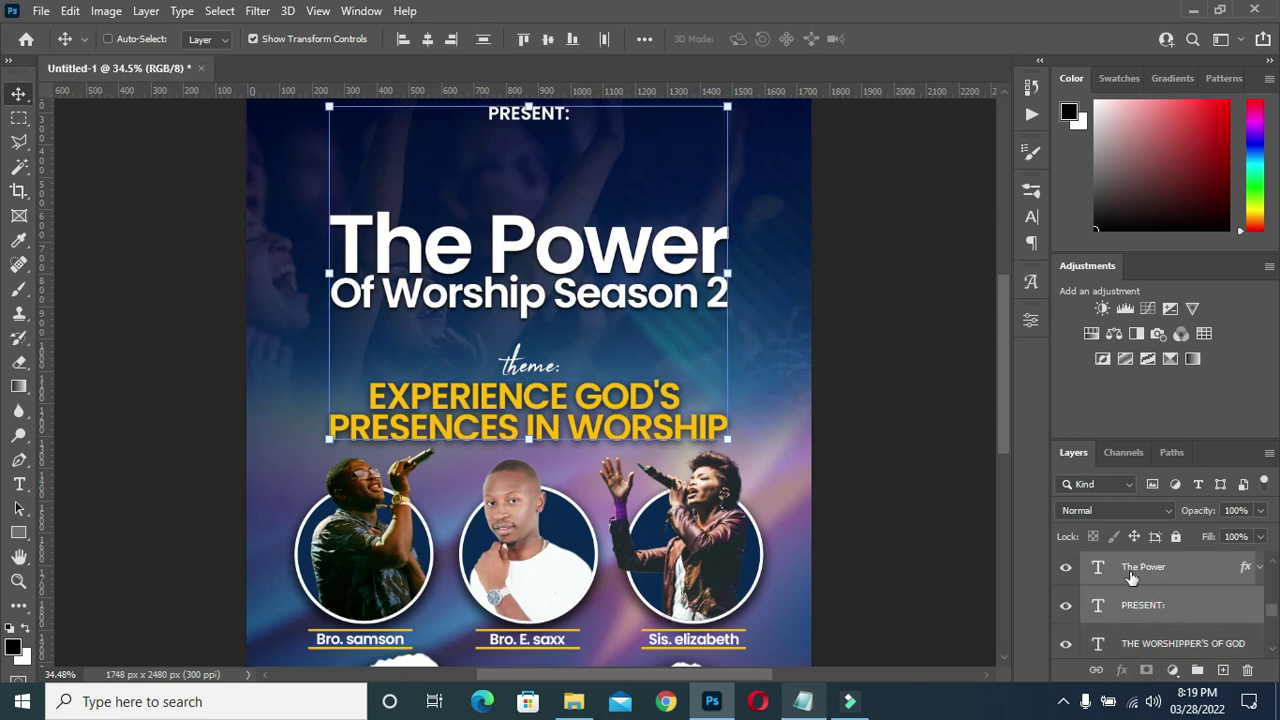
scroll(1155, 589, "up", 1)
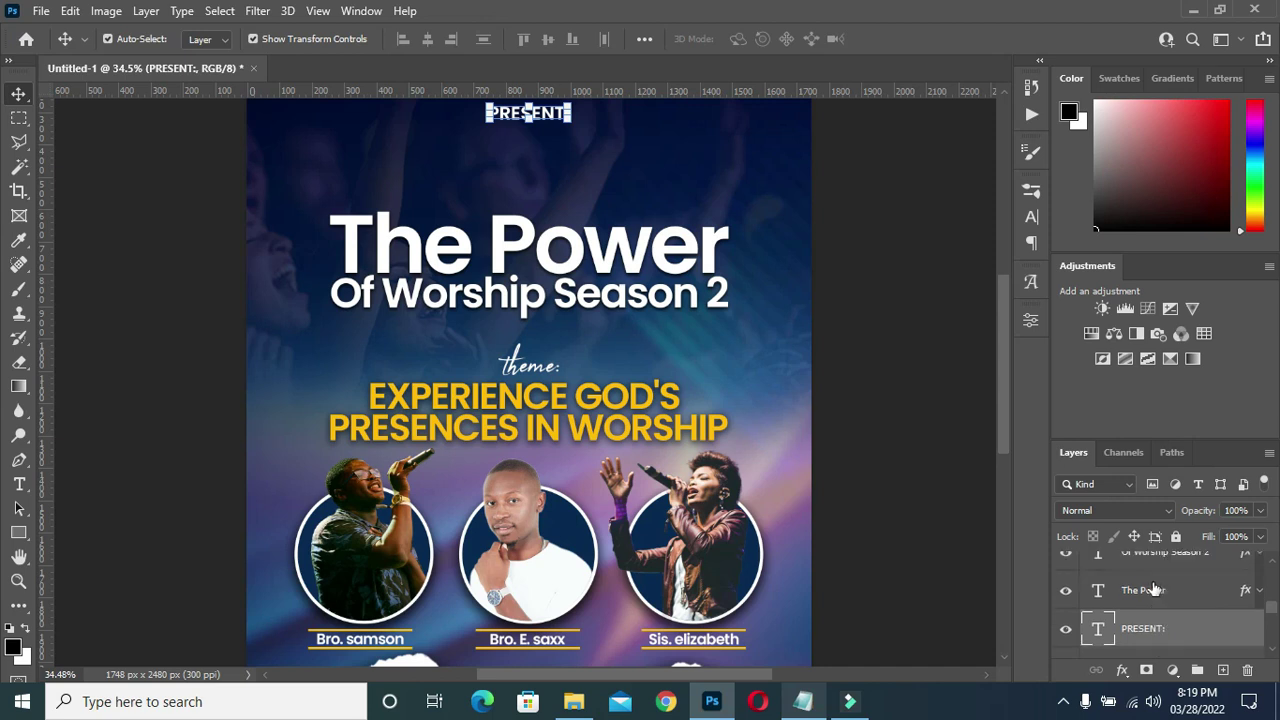
left_click(1165, 587)
scroll(1170, 586, "up", 1)
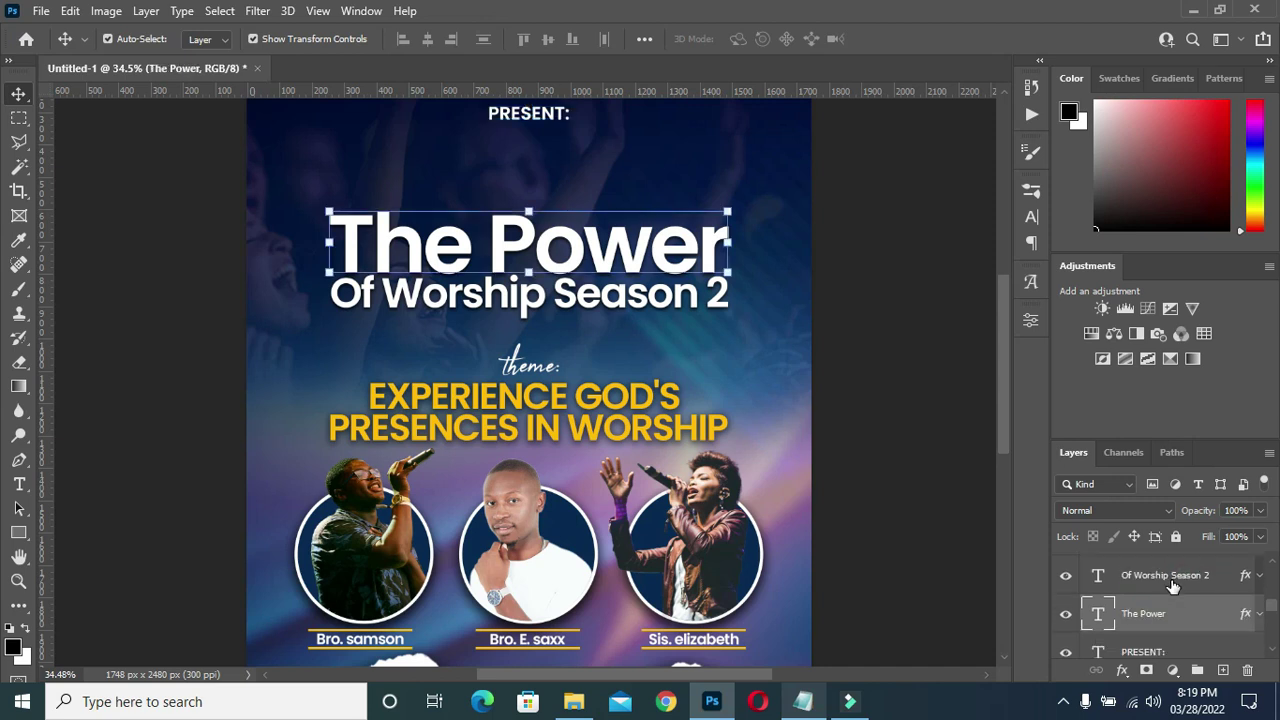
scroll(1172, 586, "up", 2)
scroll(1174, 583, "up", 1)
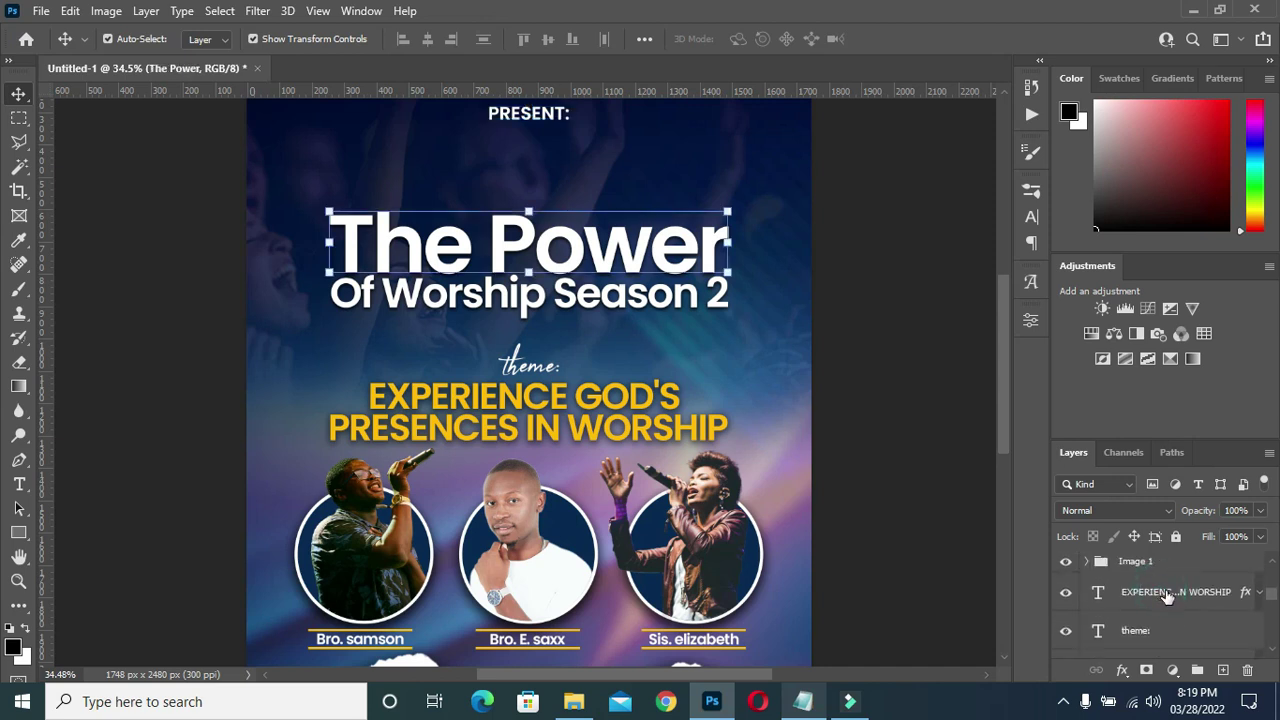
Select the theme headline, theme:, Of Worship Season 2 and The Power layers and group them.
left_click(1168, 594)
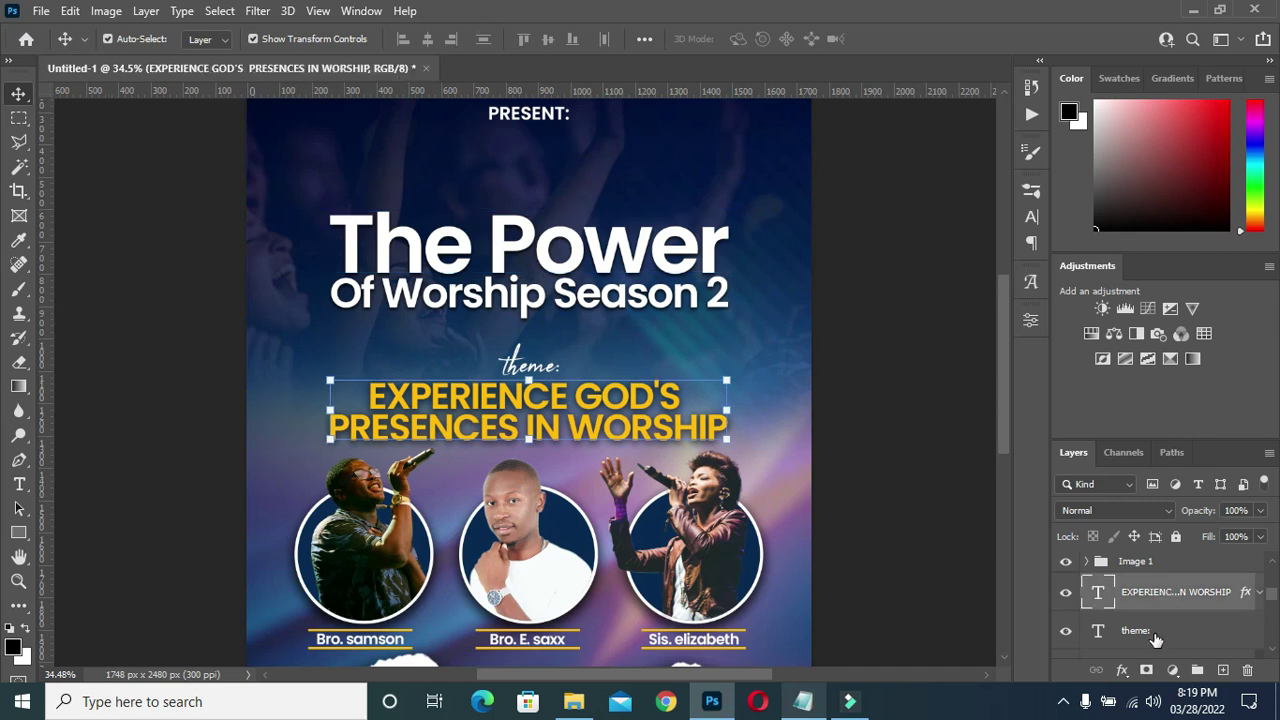
left_click(1160, 630, "shift")
scroll(1157, 620, "down", 1)
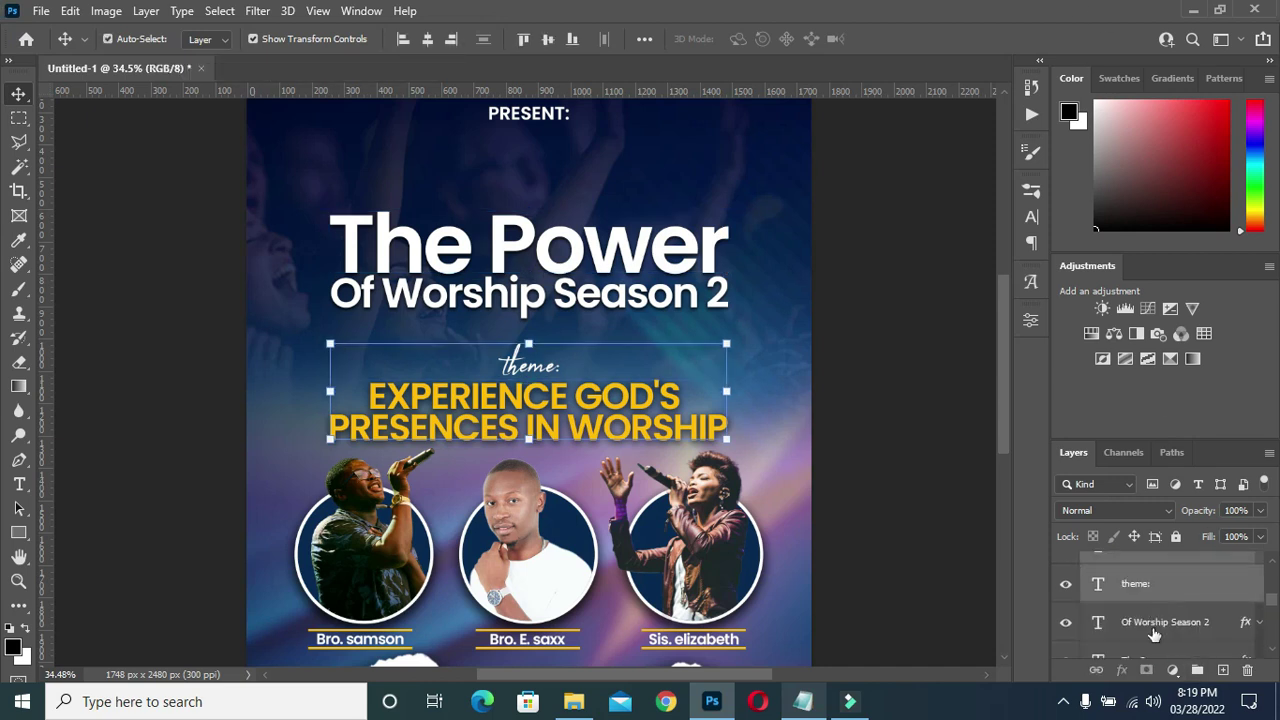
left_click(1153, 625, "shift")
scroll(1157, 617, "down", 1)
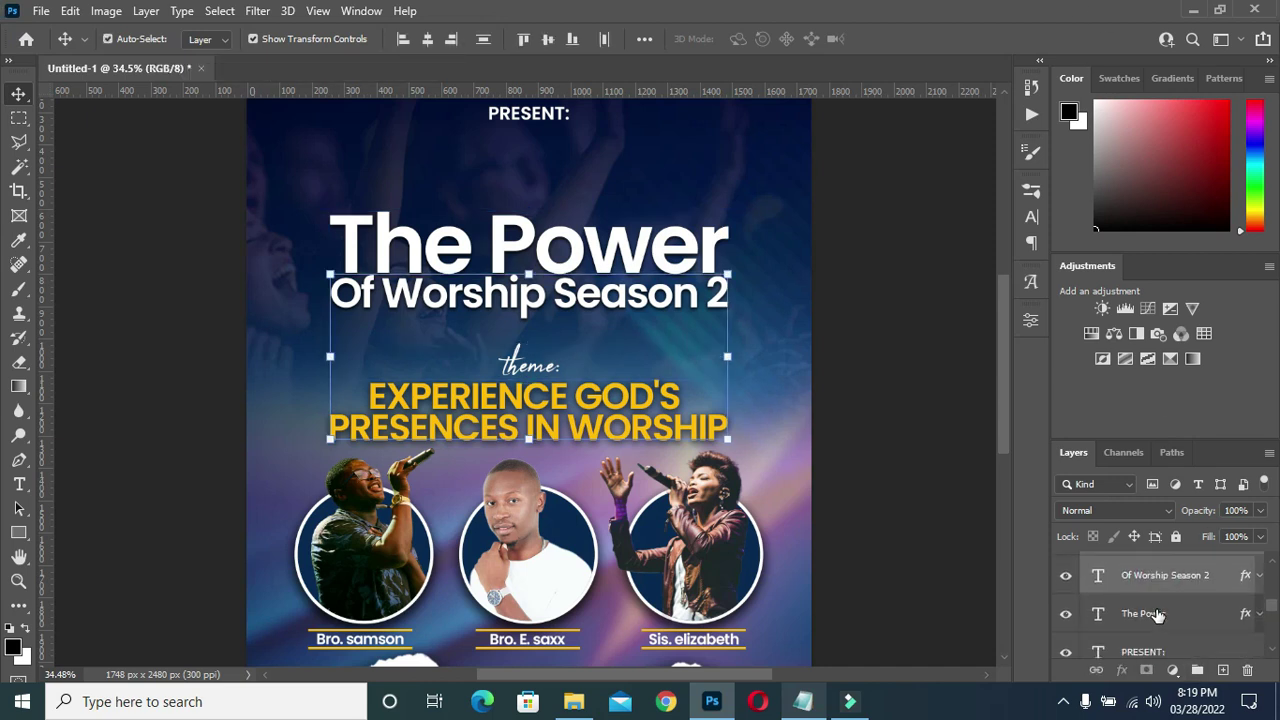
left_click(1157, 615, "shift")
key("ctrl+g")
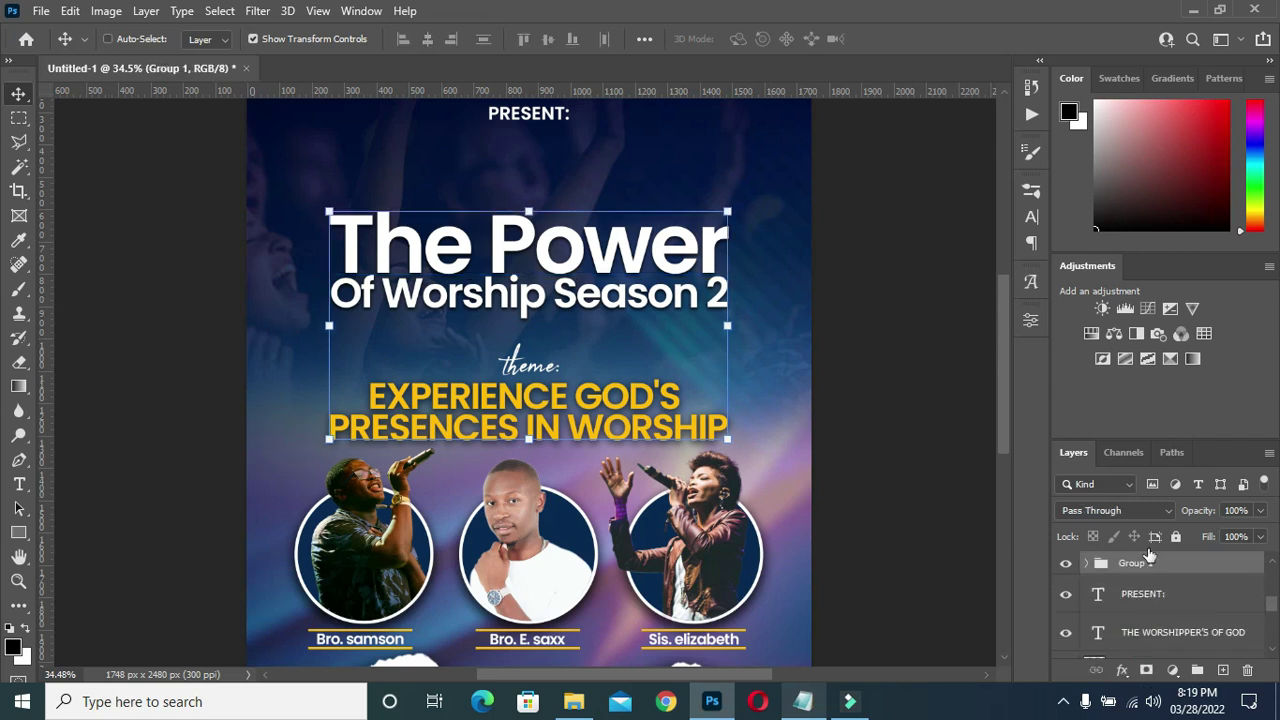
Rename the new title group Text, fixing a typo in the name.
double_click(1147, 563)
type("Texyt")
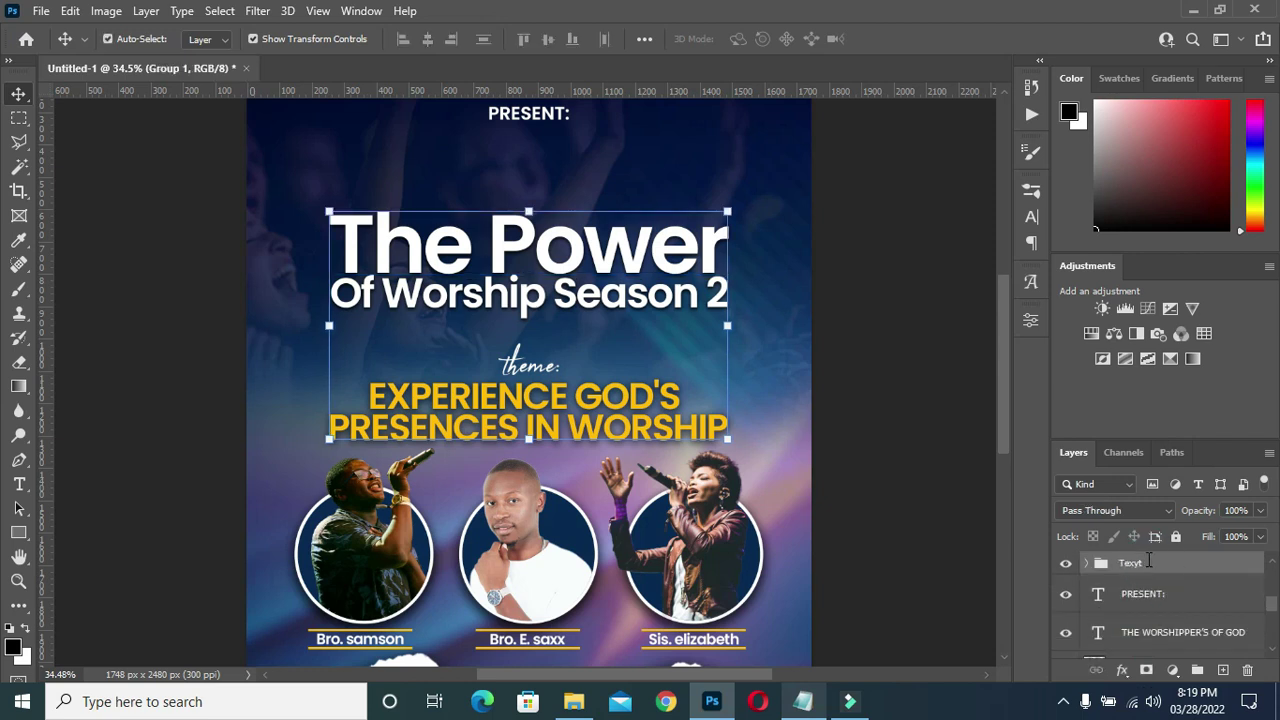
key("Return")
double_click(1132, 564)
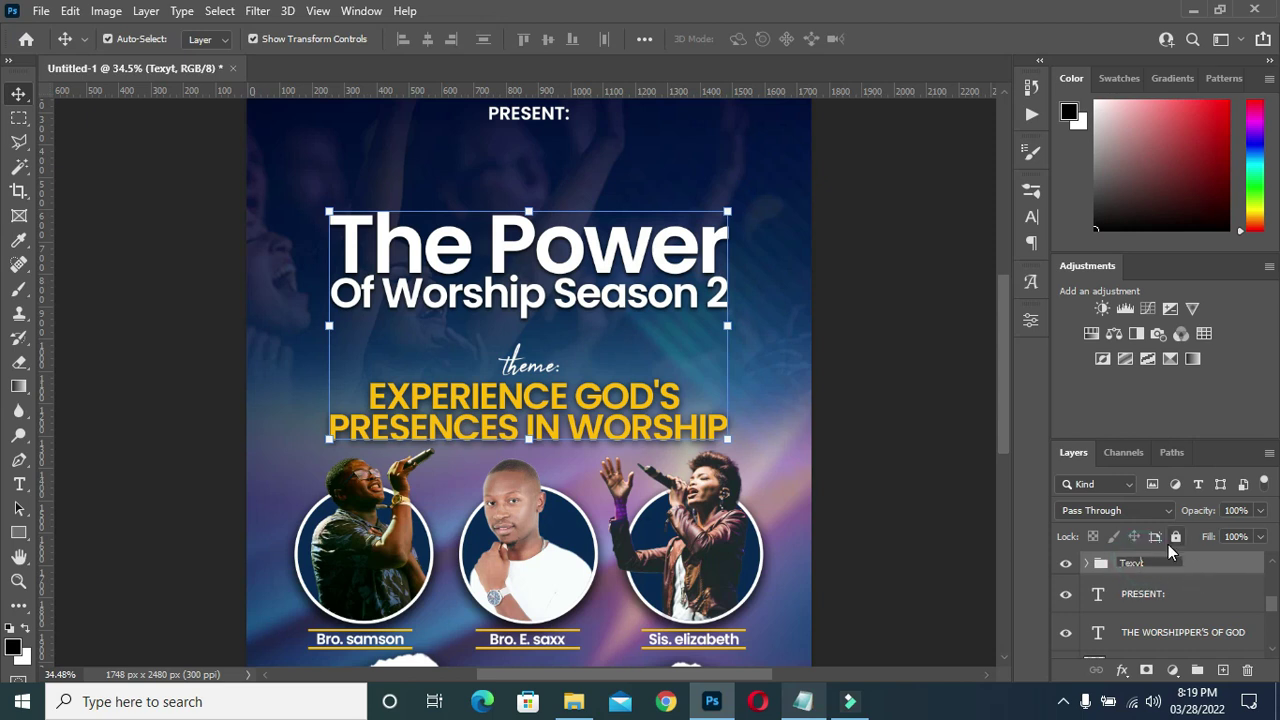
key("BackSpace")
key("Return")
Group the PRESENT: and THE WORSHIPPER'S OF GOD layers as Groupchurch 1.
scroll(1157, 597, "down", 1)
left_click(1158, 602)
left_click(1155, 575, "shift")
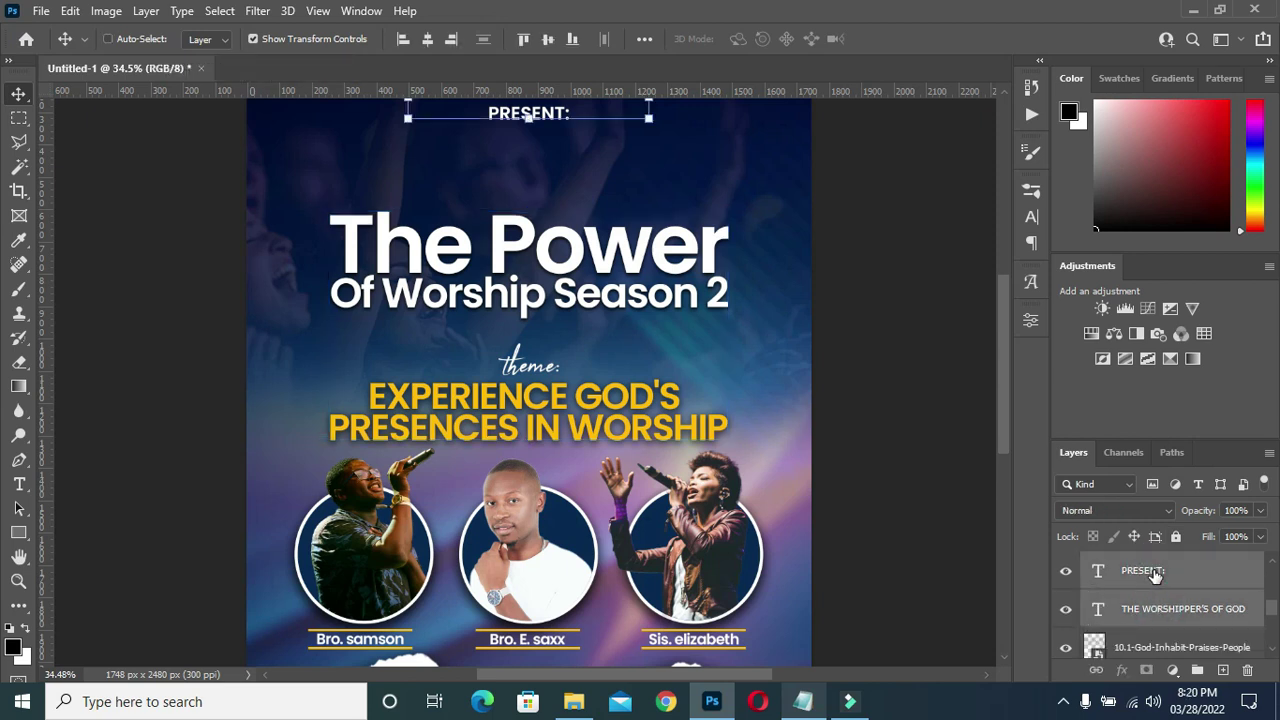
key("ctrl+g")
left_click(1148, 568)
left_click(1147, 564)
type("Groupchurch 1")
key("Return")
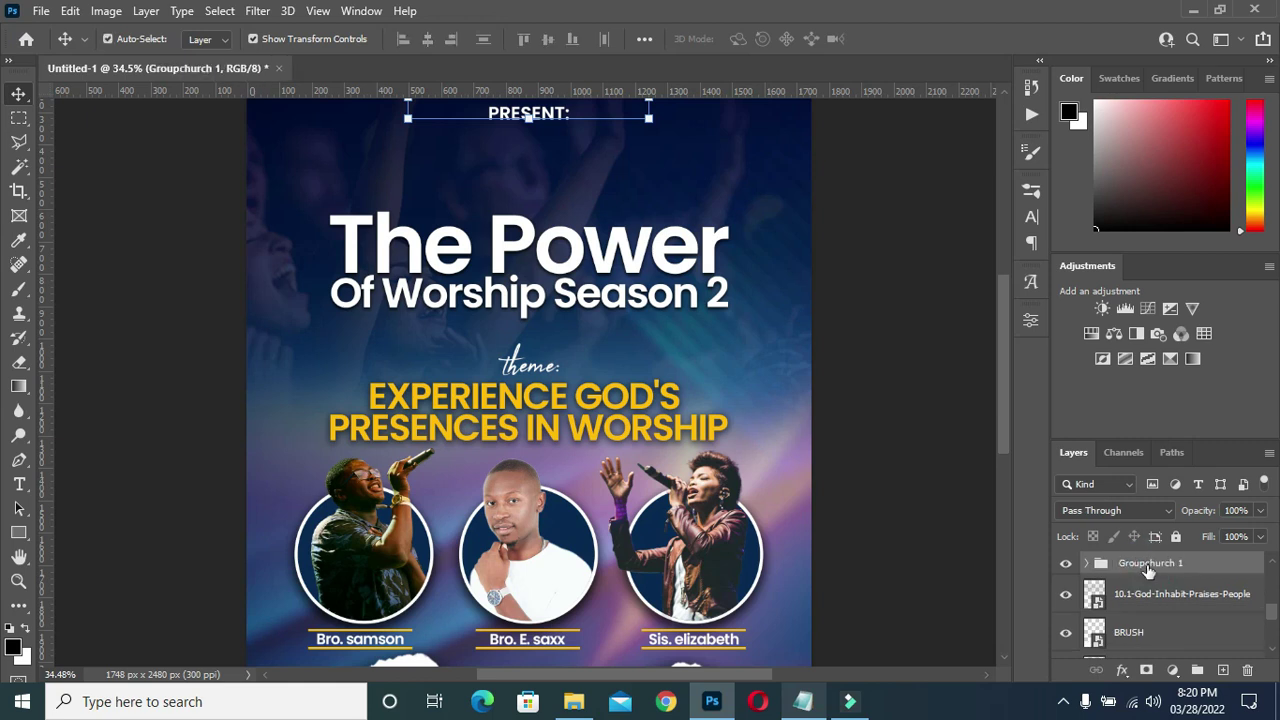
Group the background image layers and name the group BG.
left_click(925, 466)
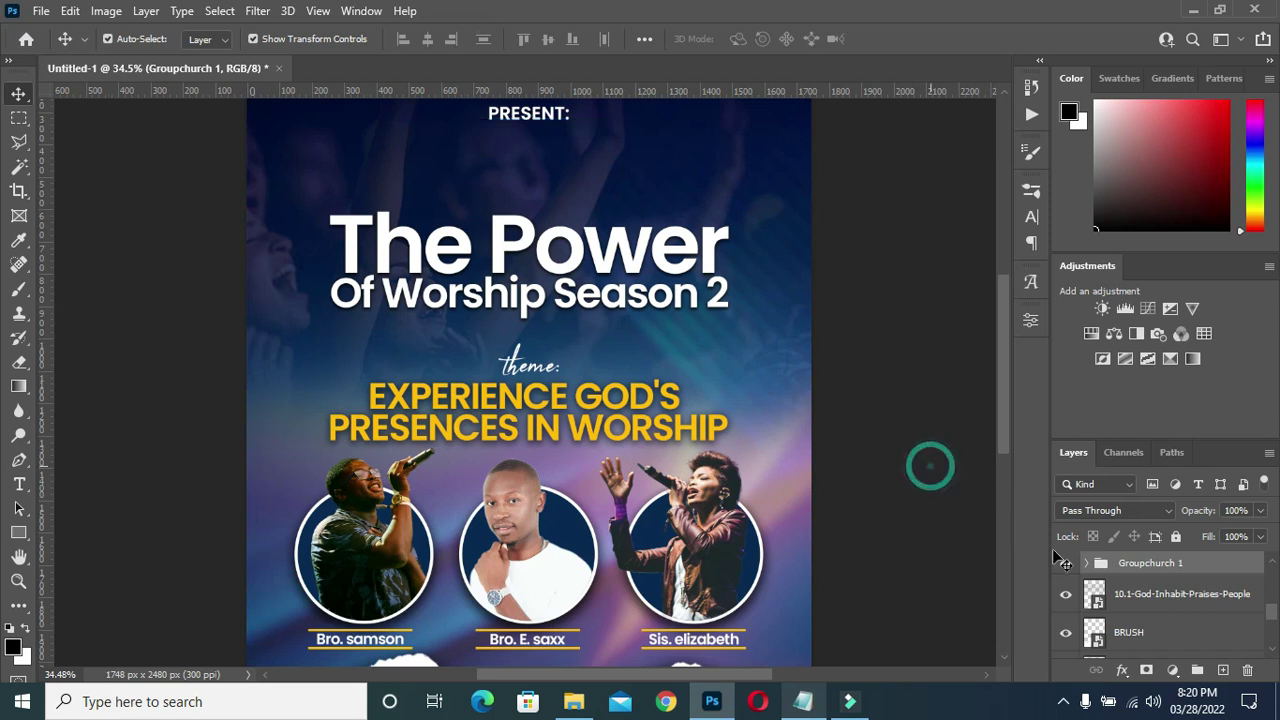
left_click(1150, 594)
scroll(1152, 594, "down", 3)
scroll(1152, 594, "down", 2)
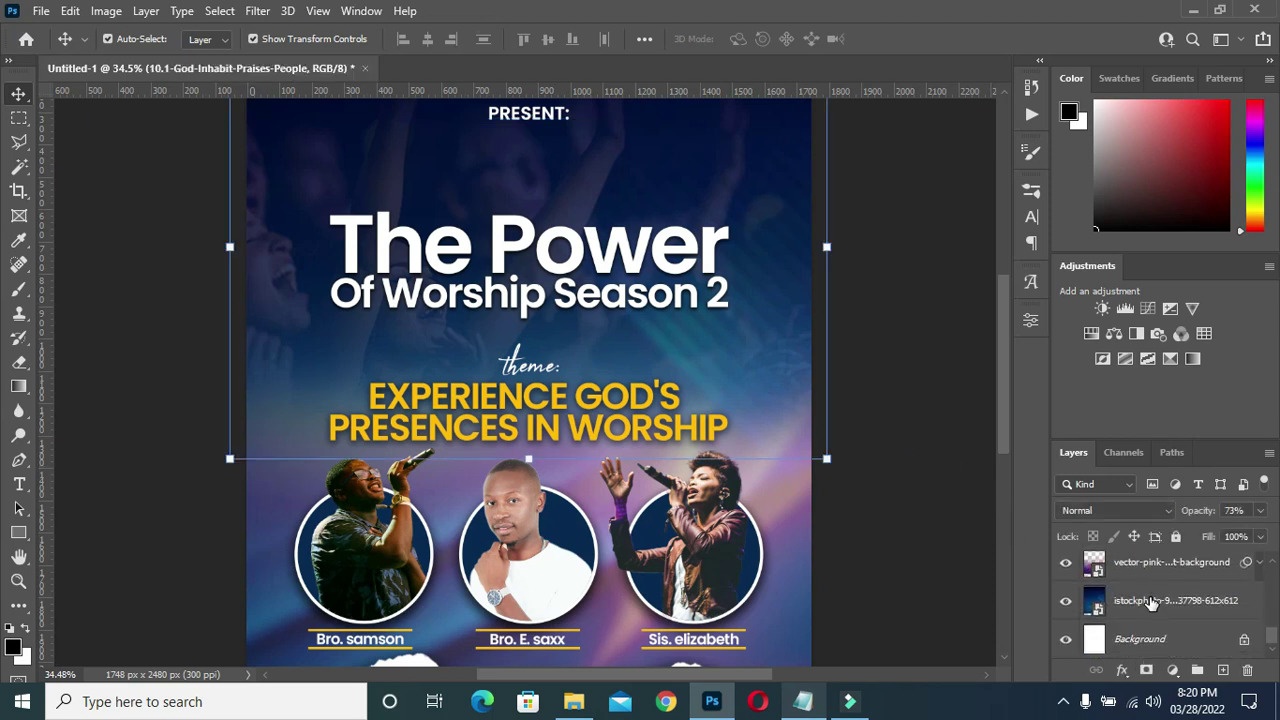
left_click(1145, 592, "shift")
key("ctrl+g")
double_click(1145, 612)
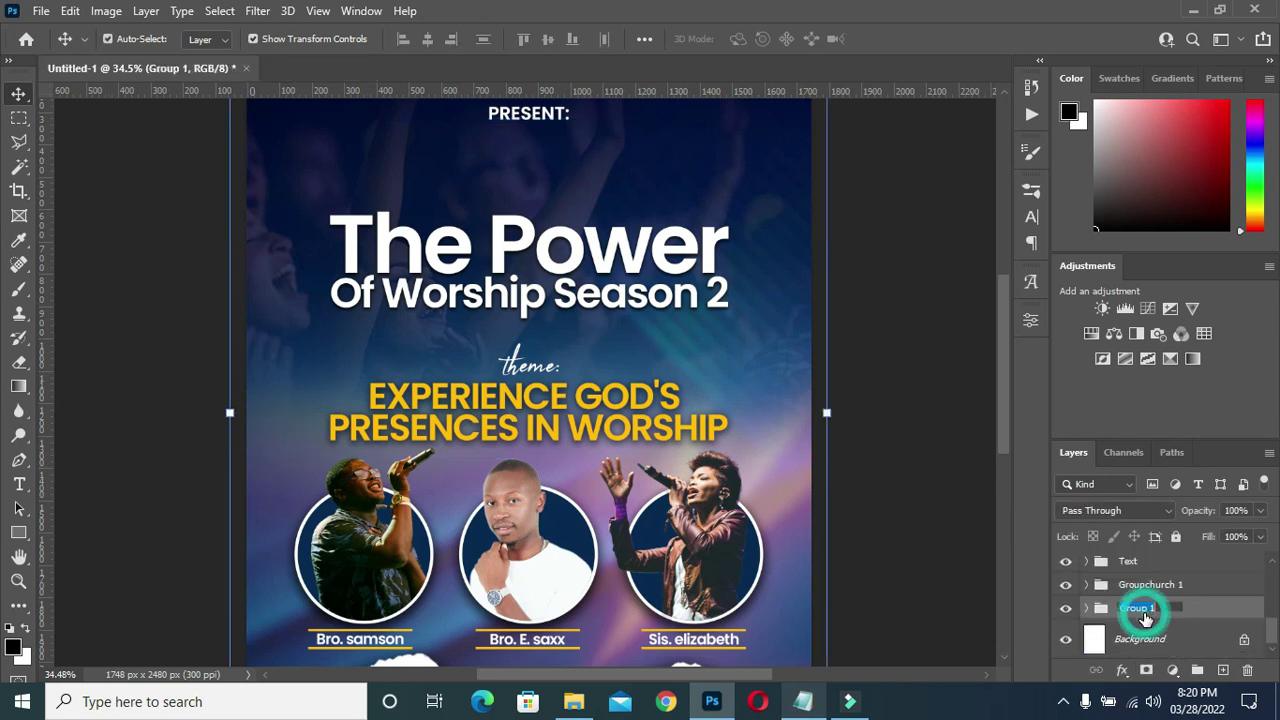
type("BG")
key("Return")
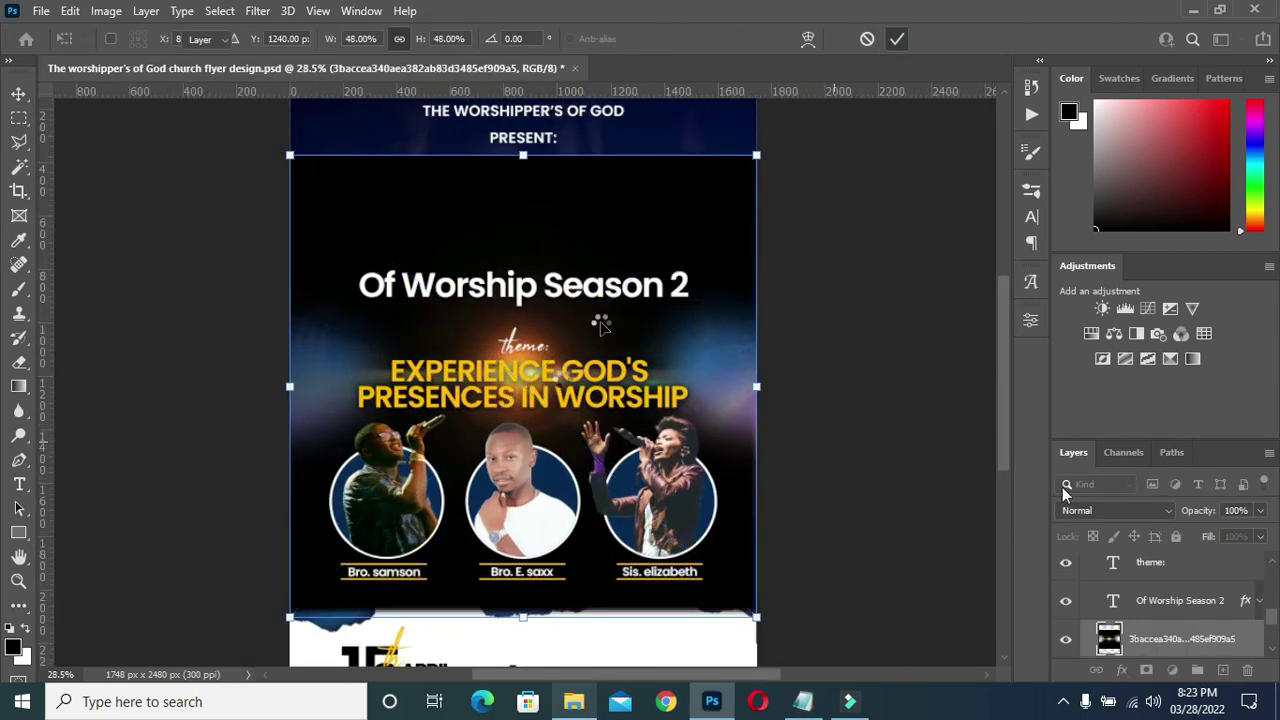
Place the flare image and set its blend mode to Screen.
key("Return")
key("ctrl+0")
left_click(1120, 510)
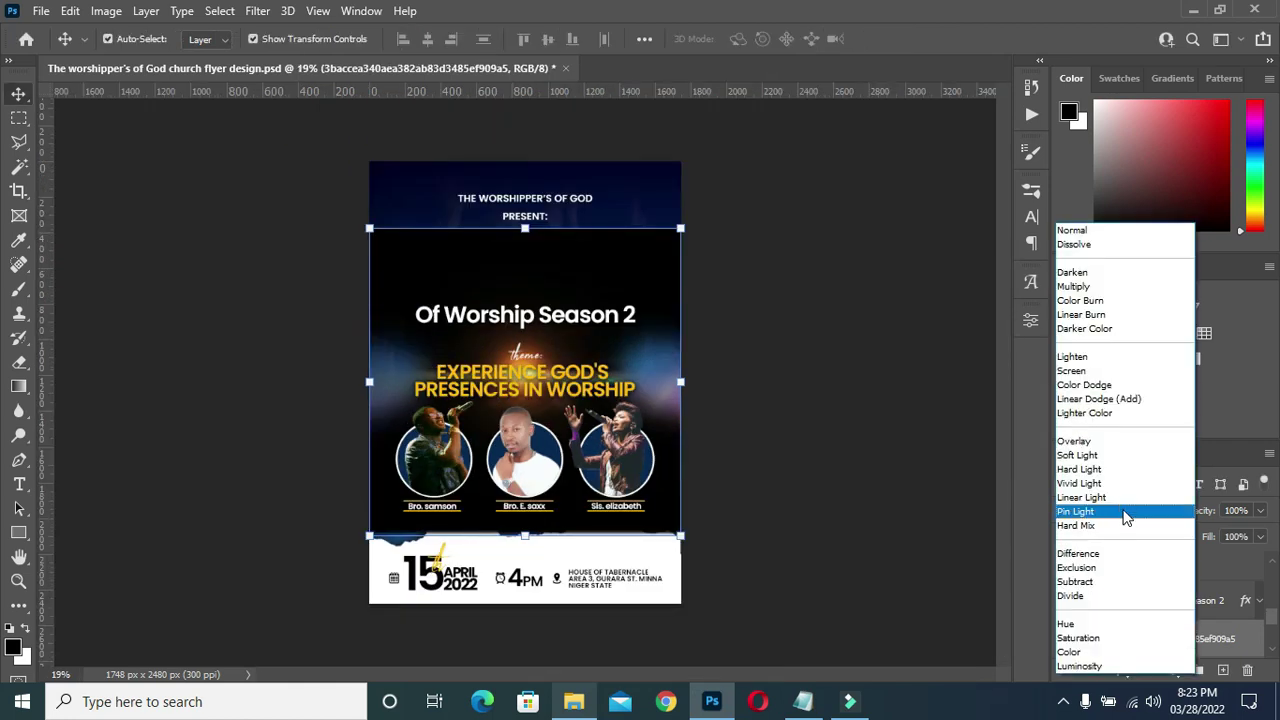
left_click(1093, 371)
Position the flare's glow behind The Power and raise its layer one level.
key("ctrl+t")
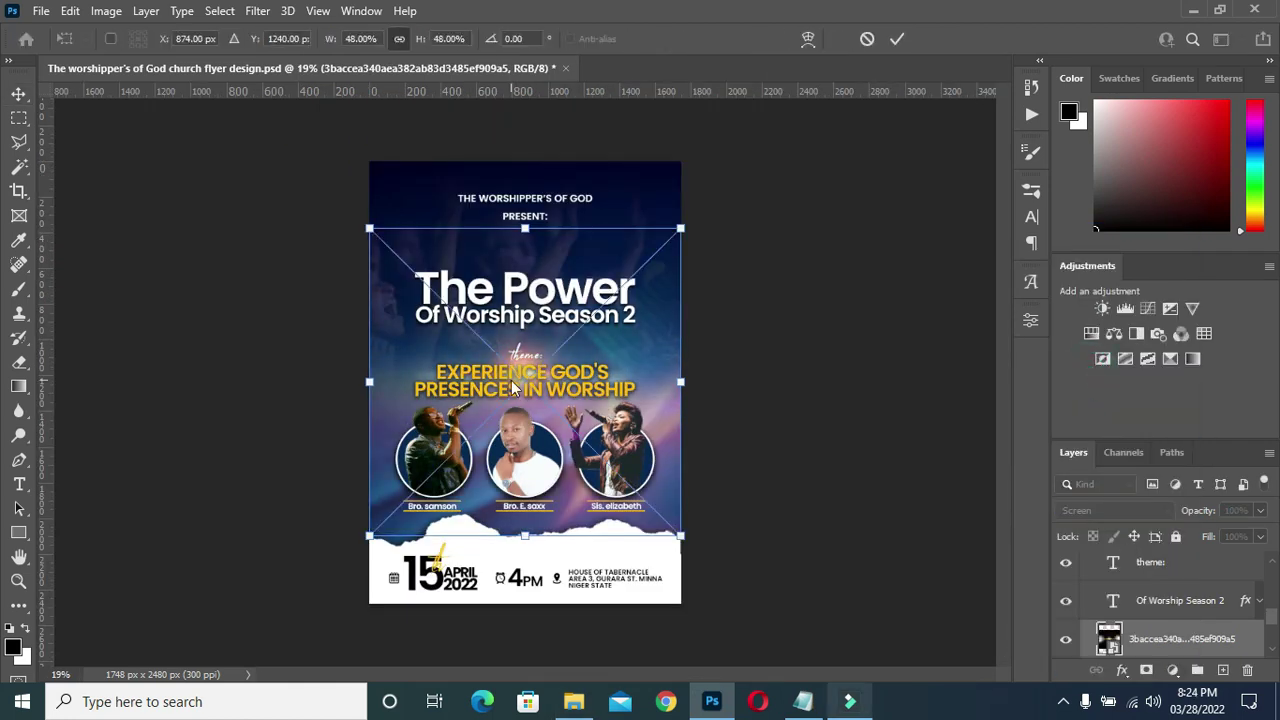
scroll(547, 333, "up", 3)
left_click_drag(547, 228, 544, 233)
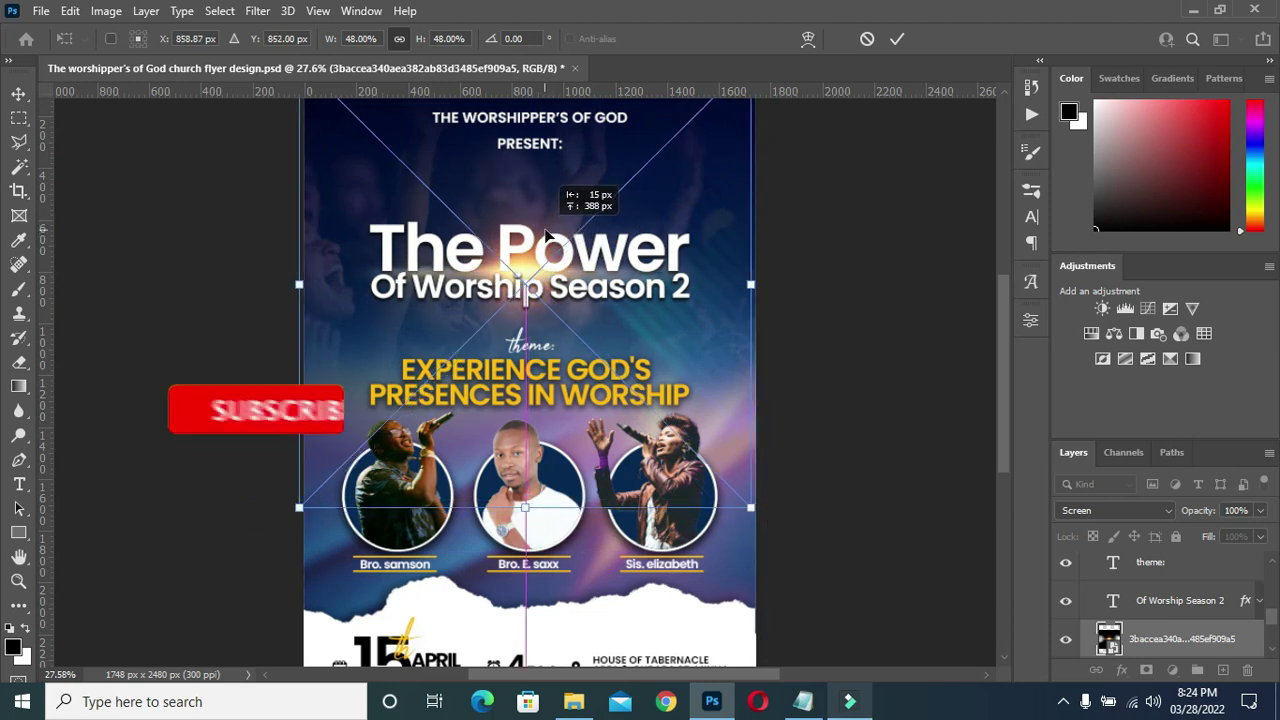
key("Return")
key("ctrl+bracketright")
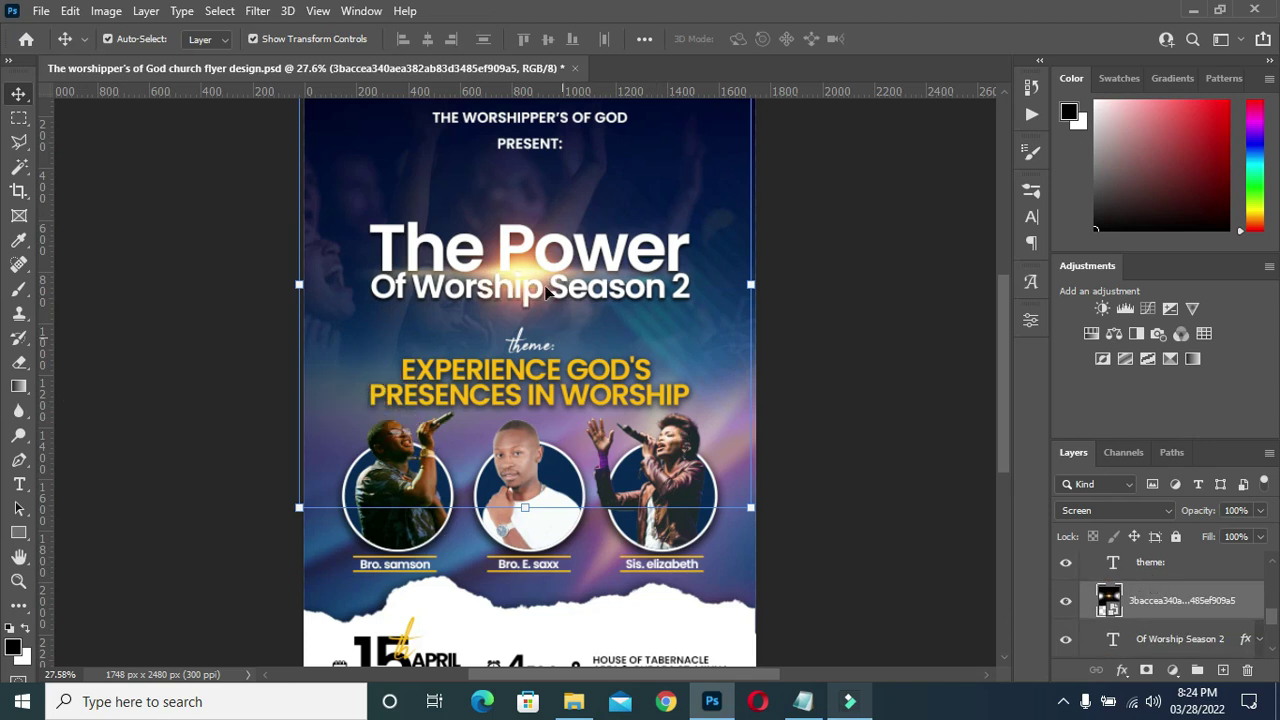
left_click(535, 271)
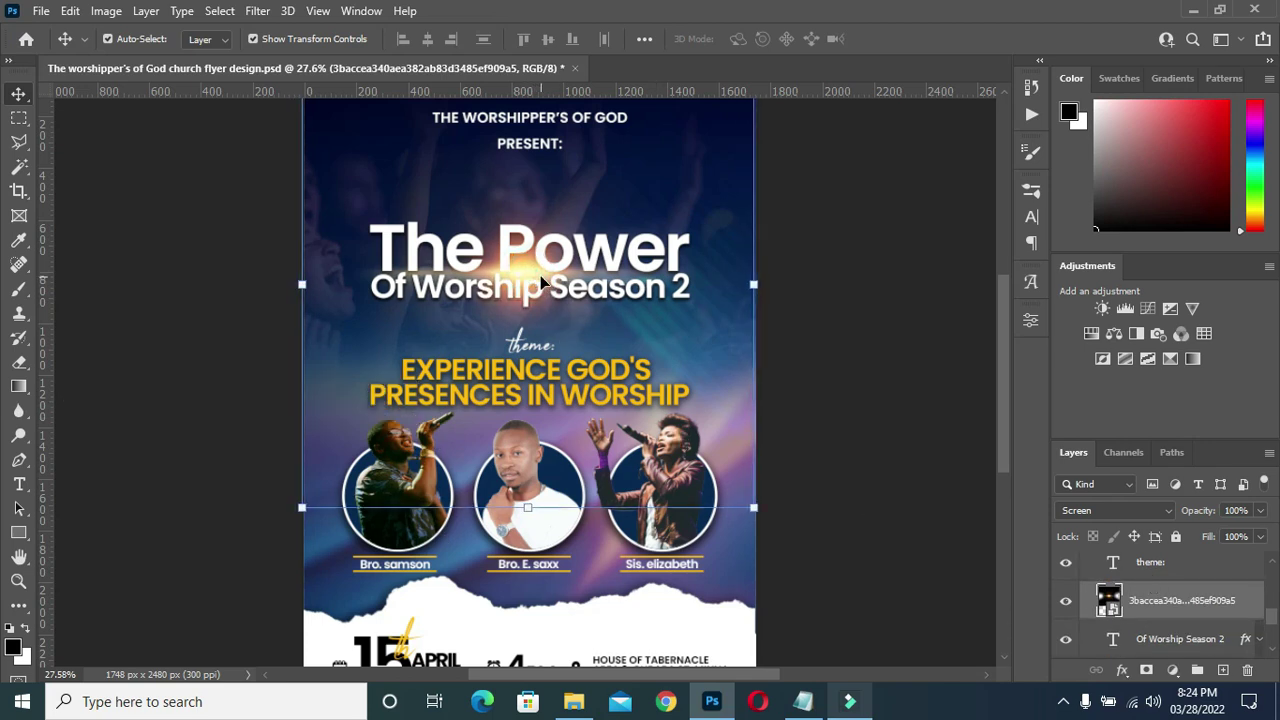
scroll(1183, 560, "down", 1)
scroll(688, 364, "down", 1)
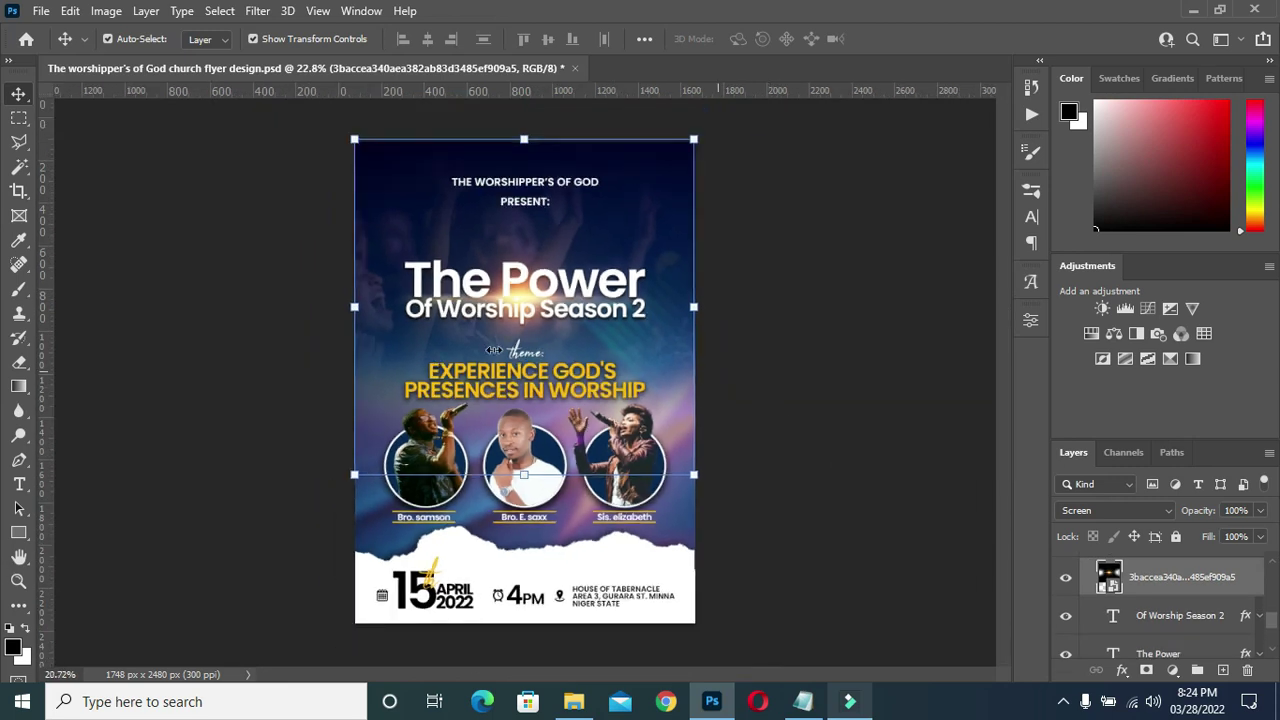
Deselect the flare layer and collapse the Text group in the Layers panel.
left_click(840, 360)
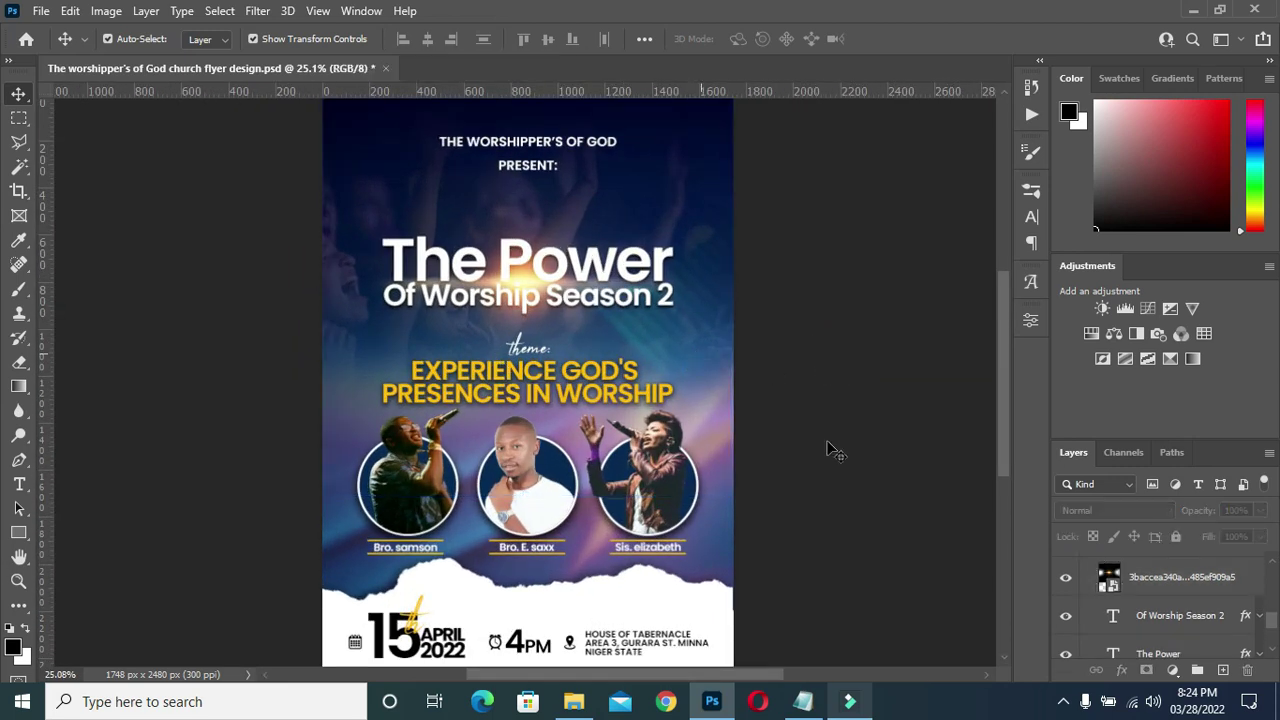
scroll(1105, 578, "up", 4)
left_click(1083, 592)
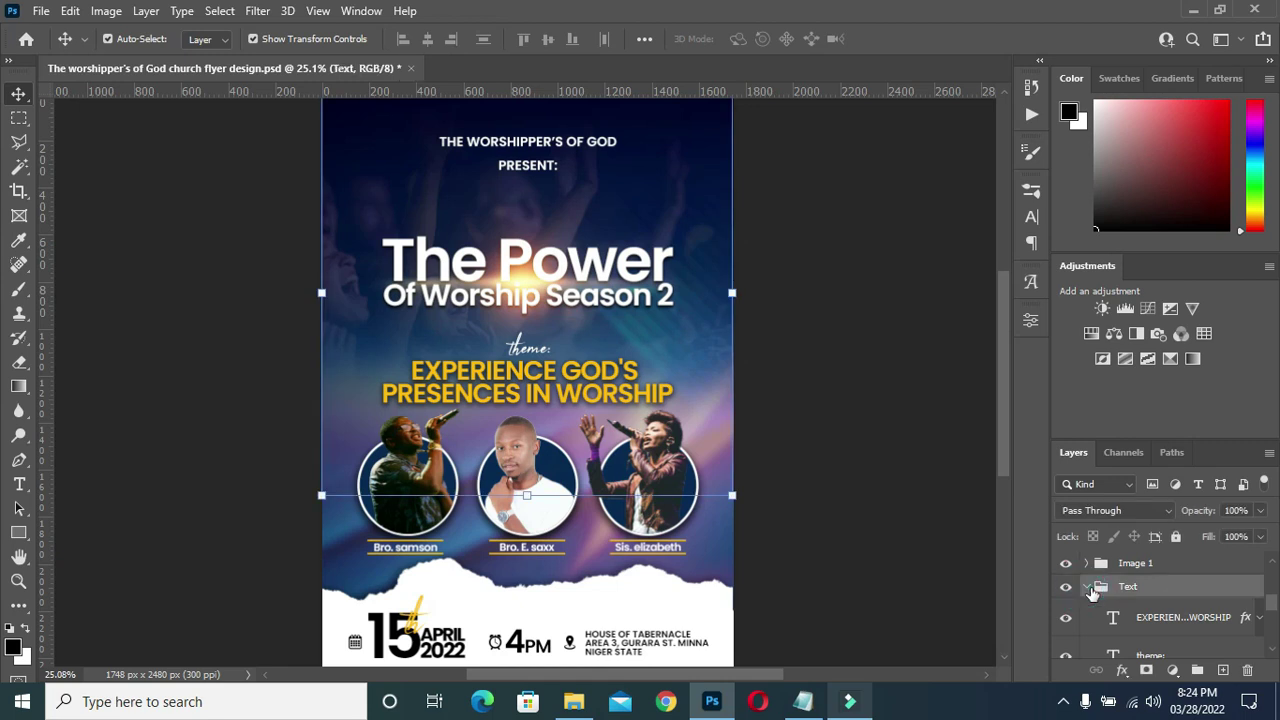
left_click(740, 360)
scroll(740, 360, "down", 1)
scroll(740, 360, "up", 1)
scroll(760, 370, "down", 1)
scroll(800, 385, "down", 1)
scroll(873, 420, "up", 2)
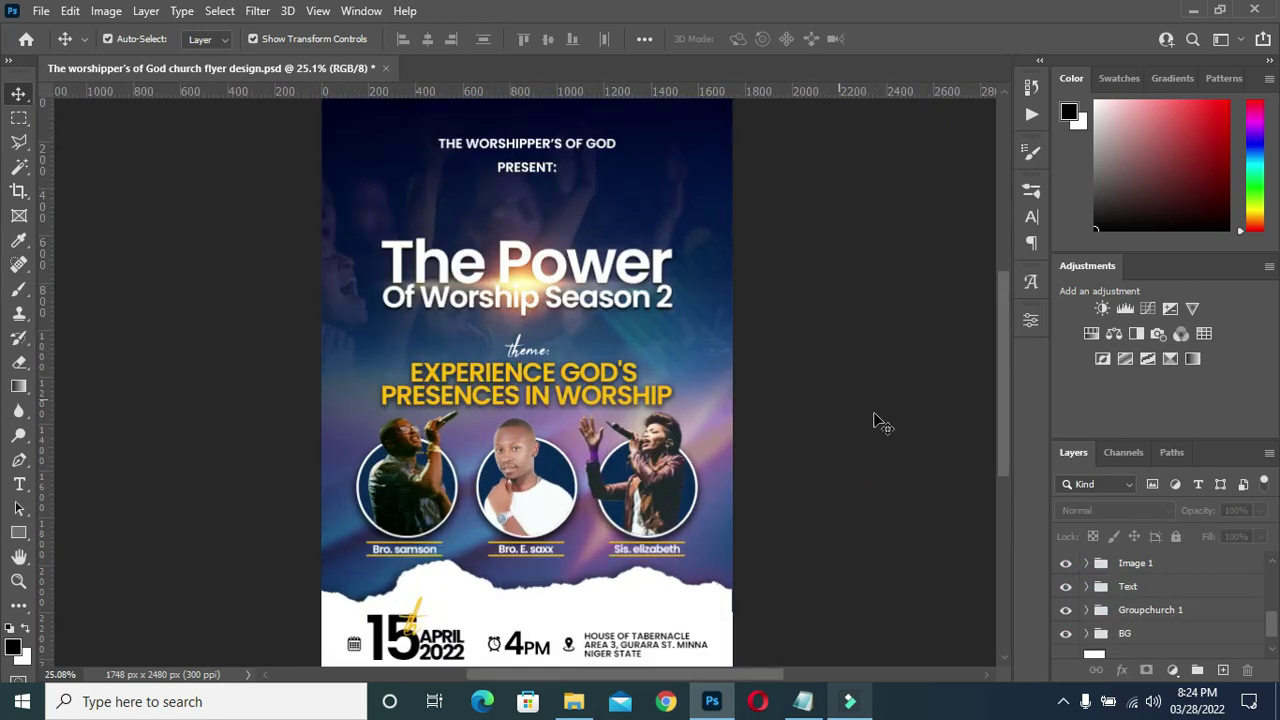